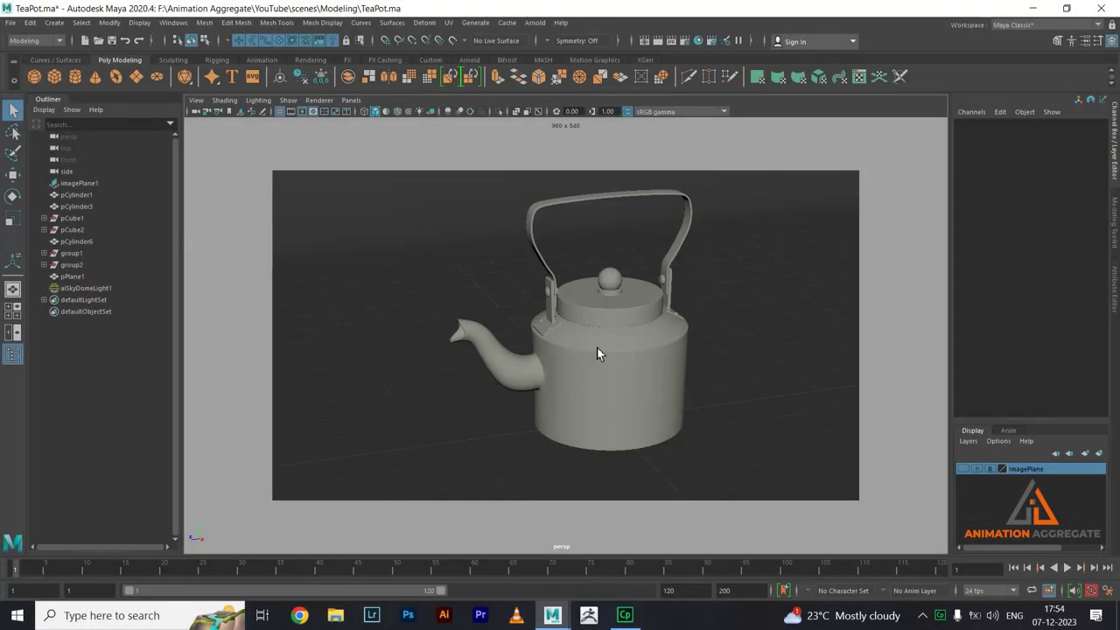
# - Start a new untitled scene, discarding the finished kettle scene without saving
pyautogui.keyDown('alt'); pyautogui.moveTo(600, 350); pyautogui.dragTo(622, 355); pyautogui.keyUp('alt')
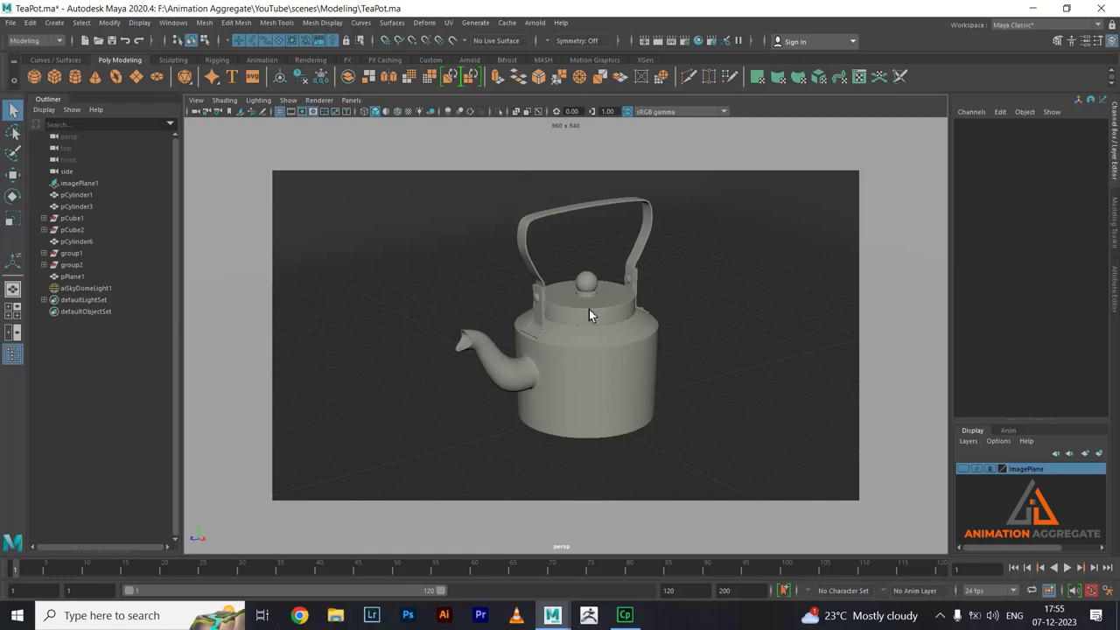
pyautogui.keyDown('alt'); pyautogui.moveTo(695, 242); pyautogui.dragTo(687, 260); pyautogui.keyUp('alt')
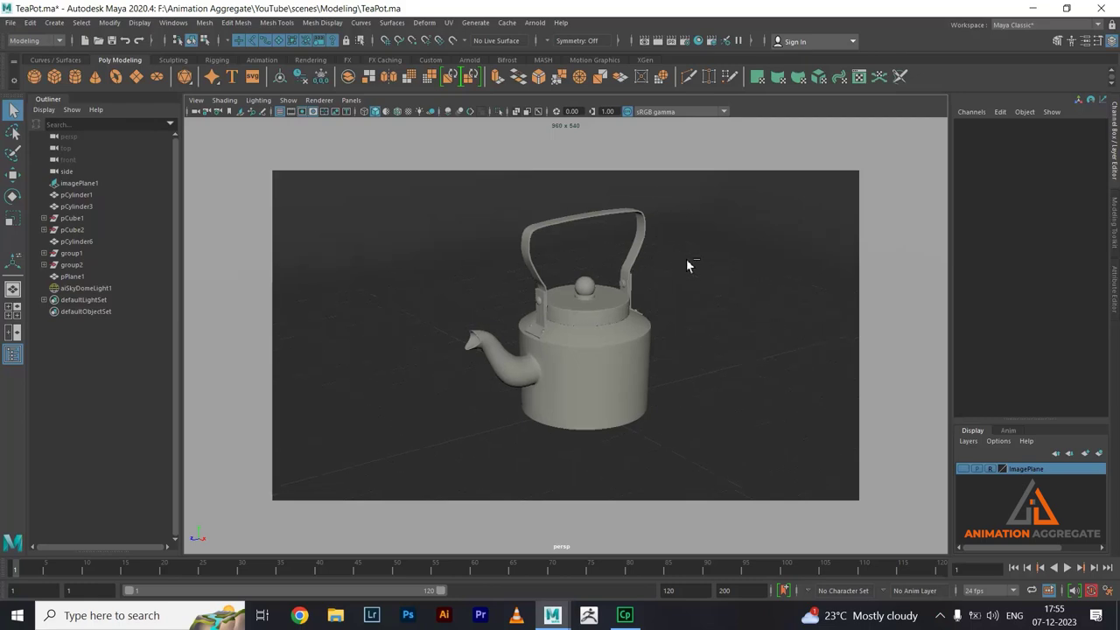
pyautogui.click(11, 23)
pyautogui.click(45, 56)
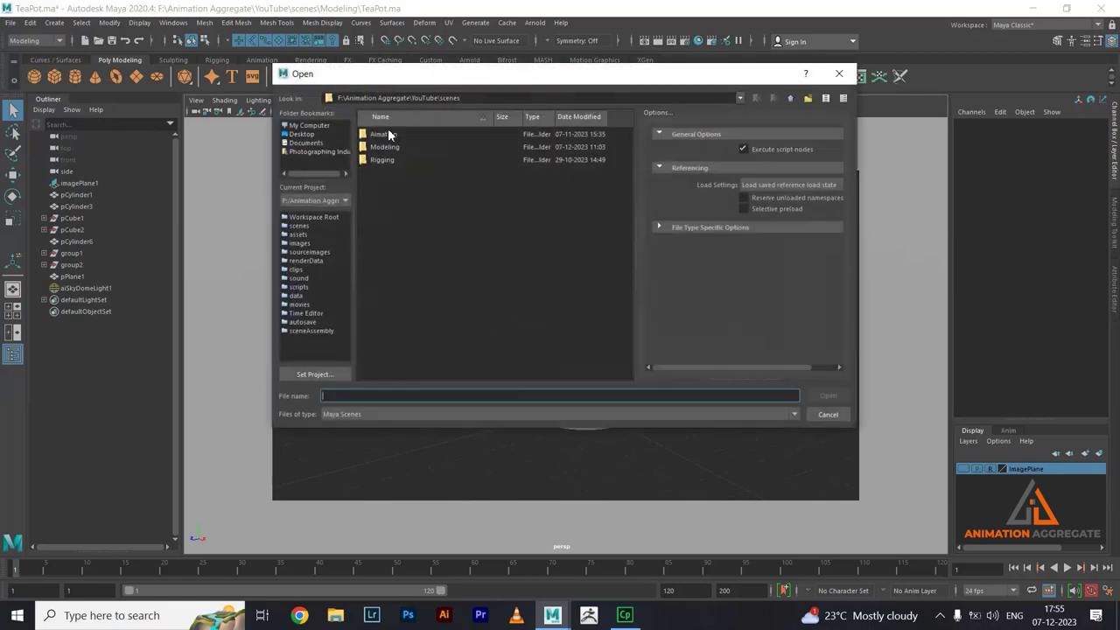
pyautogui.click(839, 74)
pyautogui.click(12, 23)
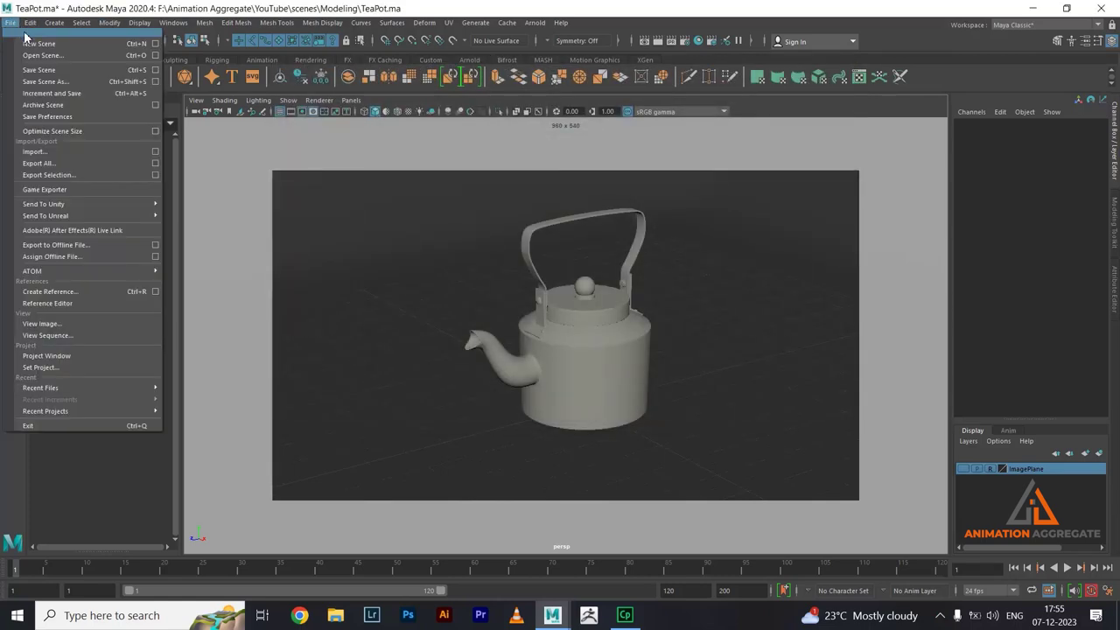
pyautogui.click(34, 40)
pyautogui.click(571, 310)
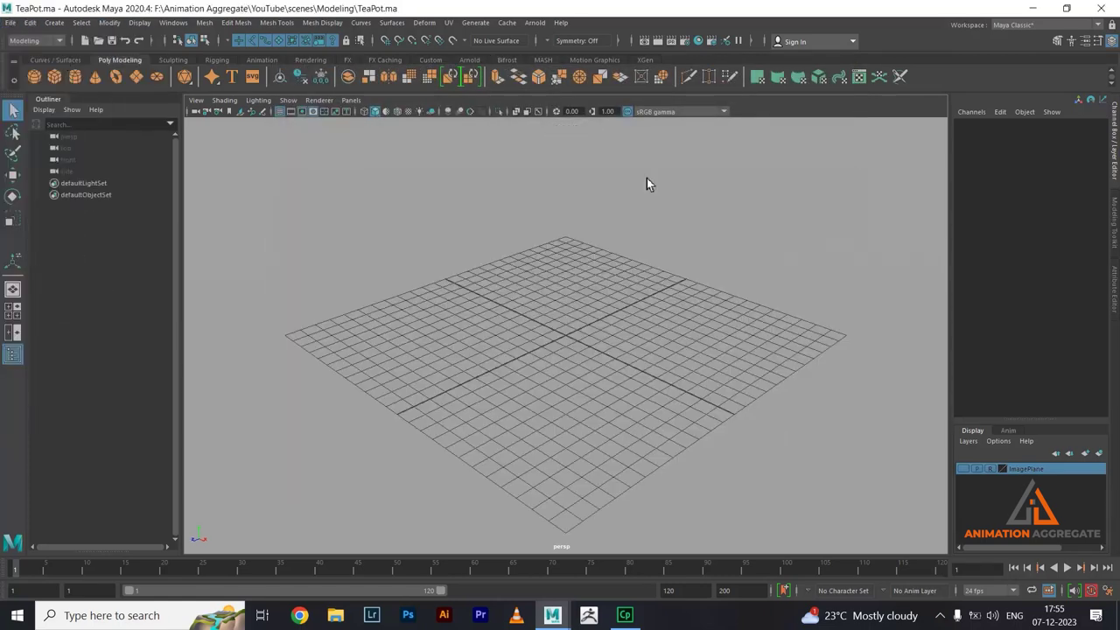
# - Maximize the side view and import sourceimages/chai-kettle-1.jpg as its image plane
pyautogui.press('space')
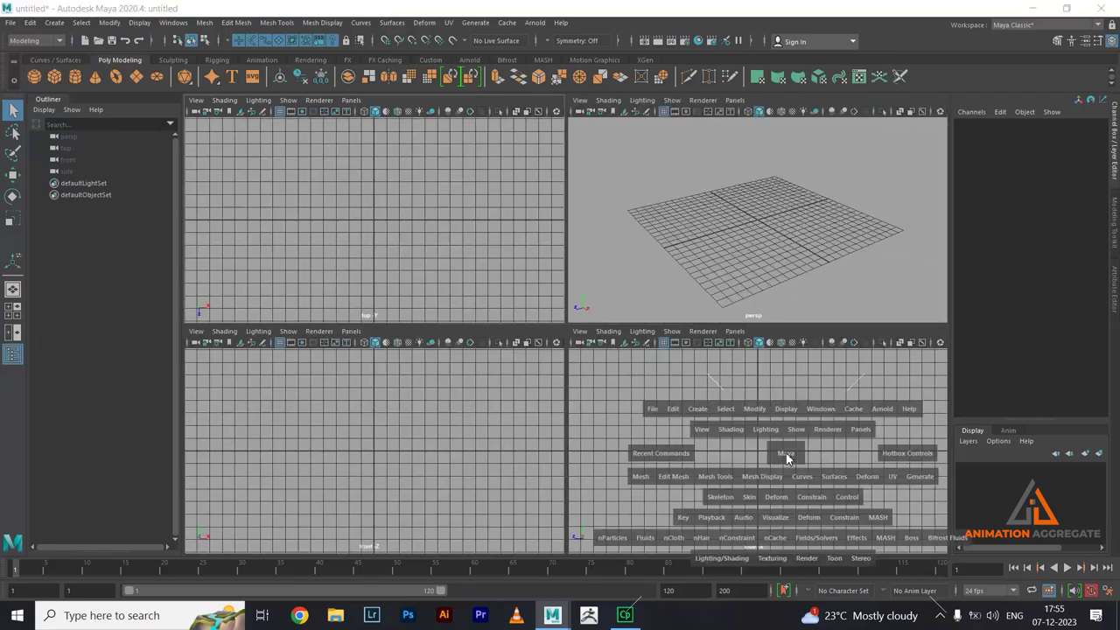
pyautogui.press('space')
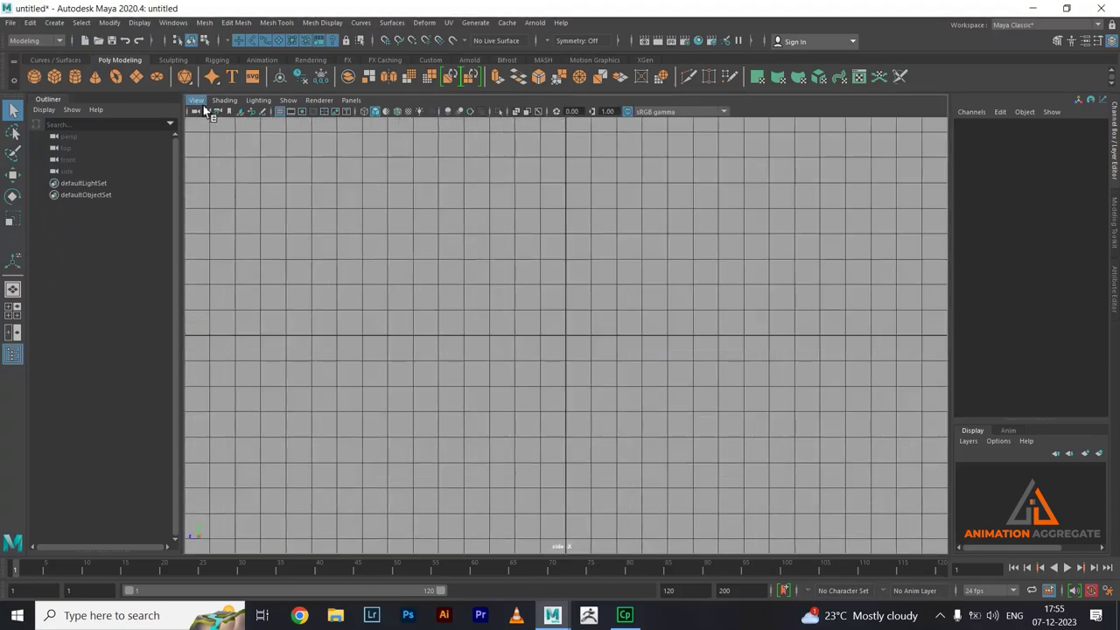
pyautogui.click(204, 107)
pyautogui.moveTo(219, 360)
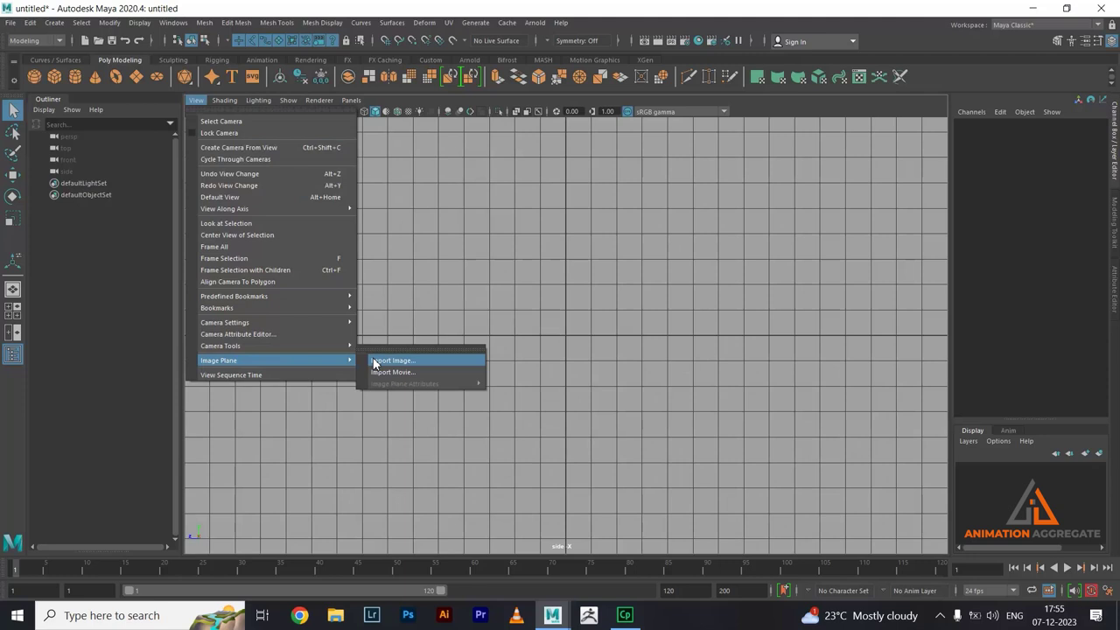
pyautogui.click(374, 361)
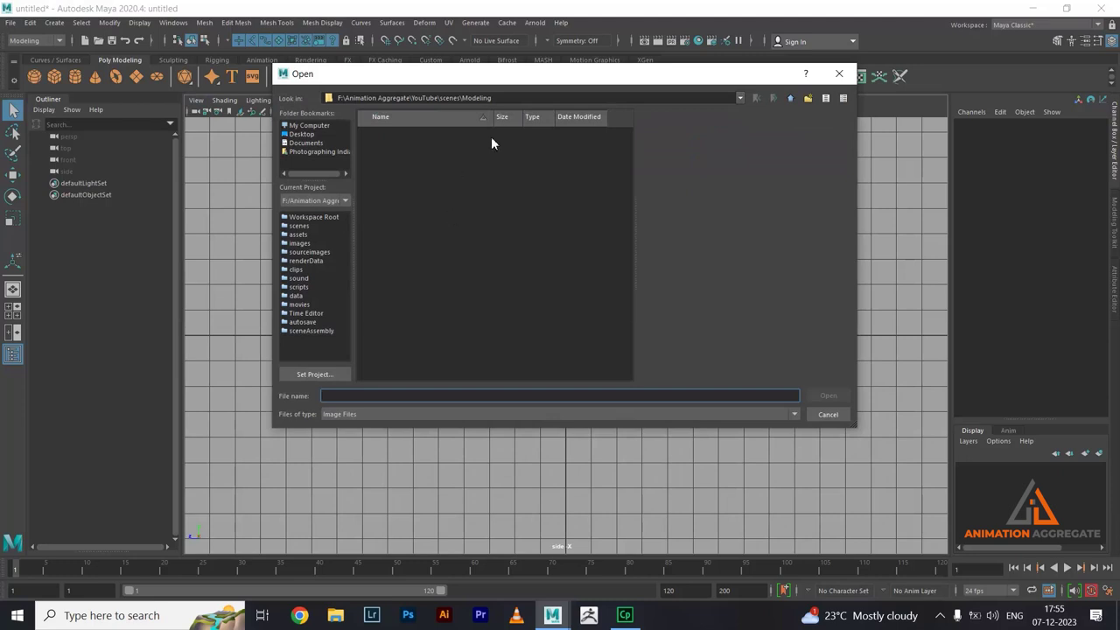
pyautogui.click(312, 252)
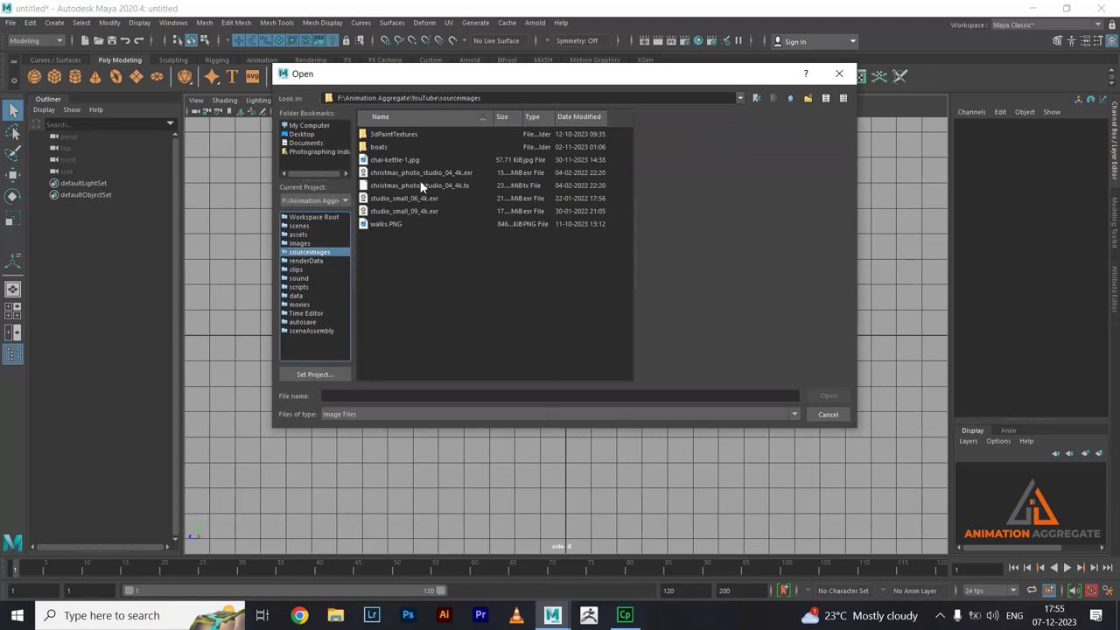
pyautogui.click(404, 161)
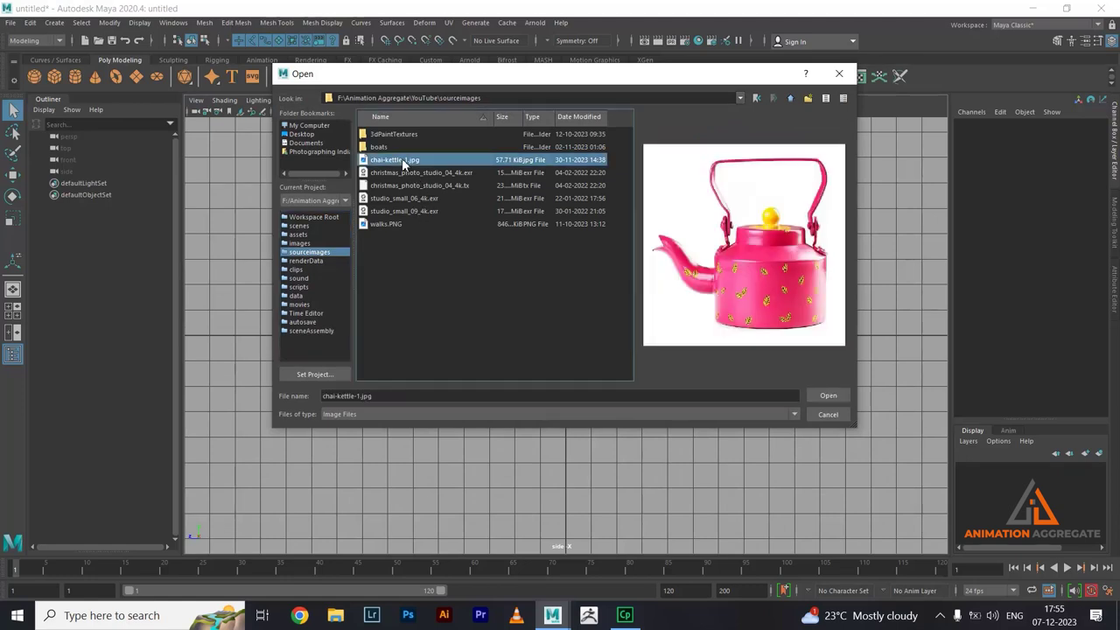
pyautogui.click(840, 394)
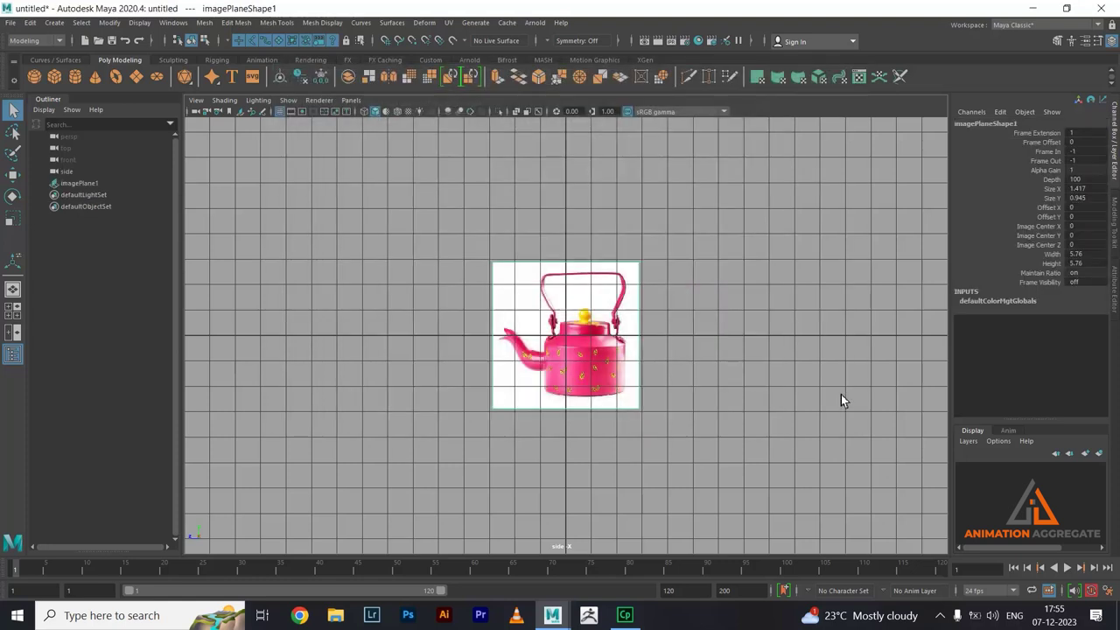
# - Set the image plane's Alpha Gain to 0.5 in the Channel Box
pyautogui.doubleClick(1091, 171)
pyautogui.write('0.5')
pyautogui.press('Return')
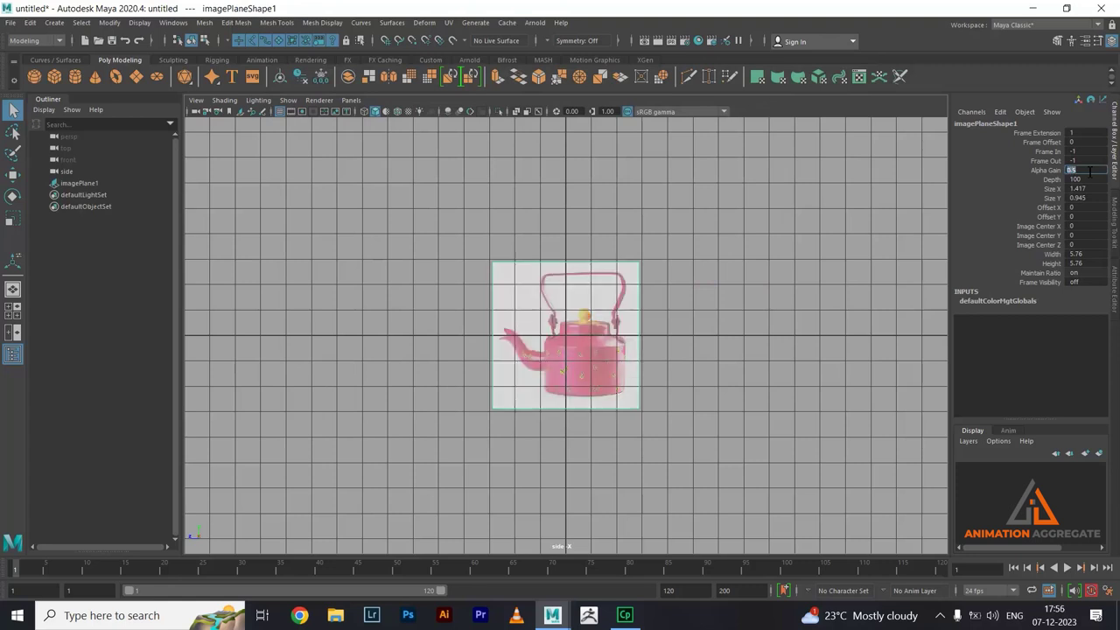
# - Move the image plane up along Y and slightly along Z so the kettle base sits on the grid centre line
pyautogui.scroll(2, 692, 359)
pyautogui.press('w')
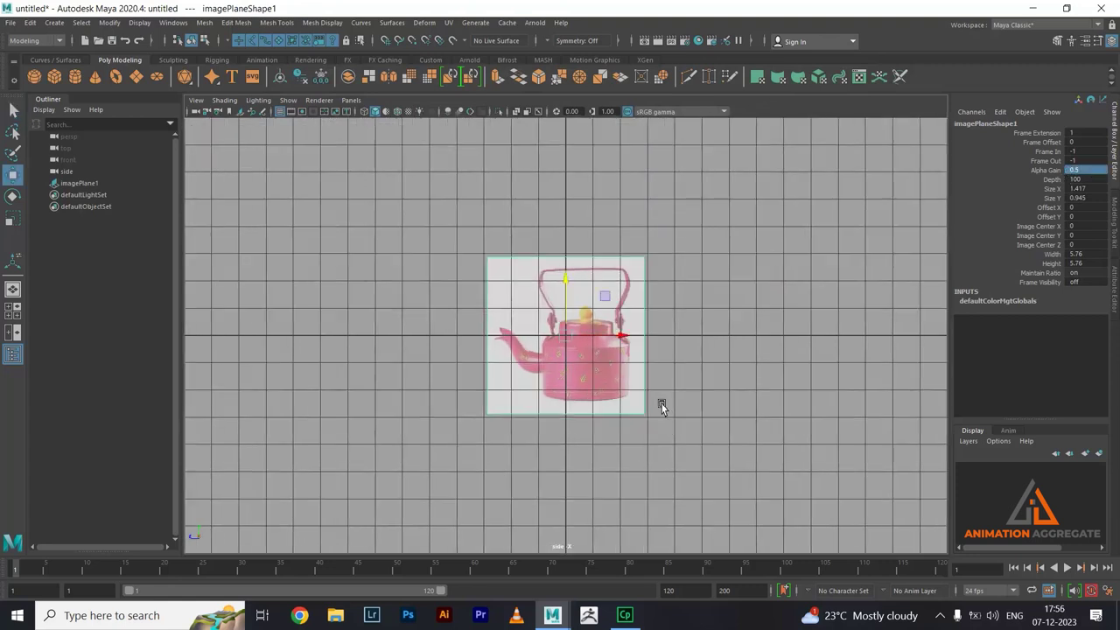
pyautogui.moveTo(567, 280); pyautogui.dragTo(570, 219)
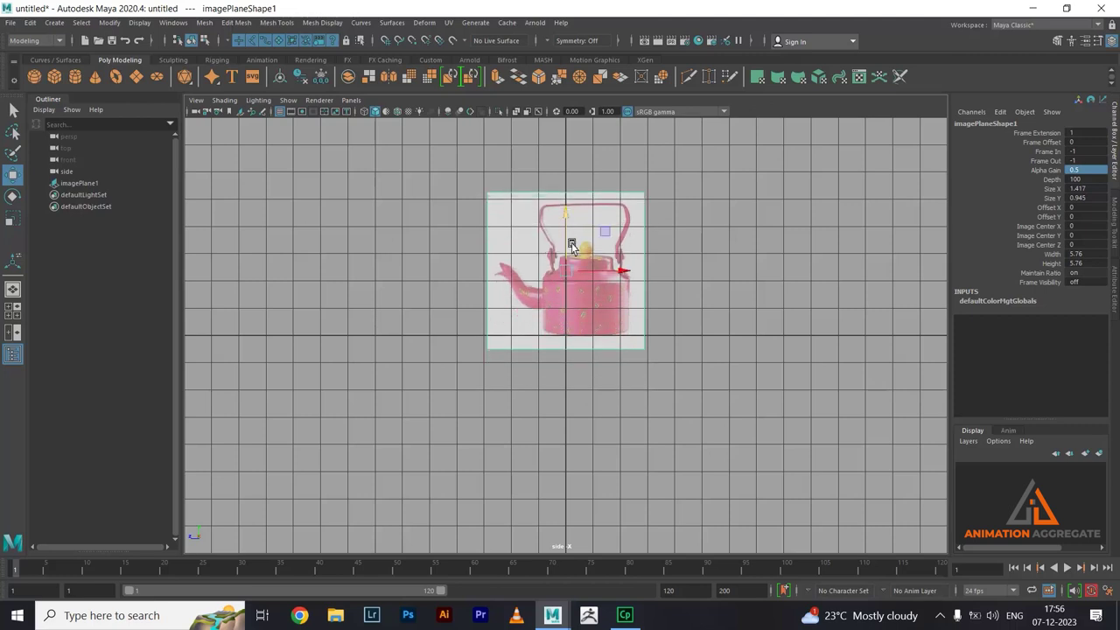
pyautogui.scroll(2, 581, 250)
pyautogui.moveTo(630, 253); pyautogui.dragTo(598, 257)
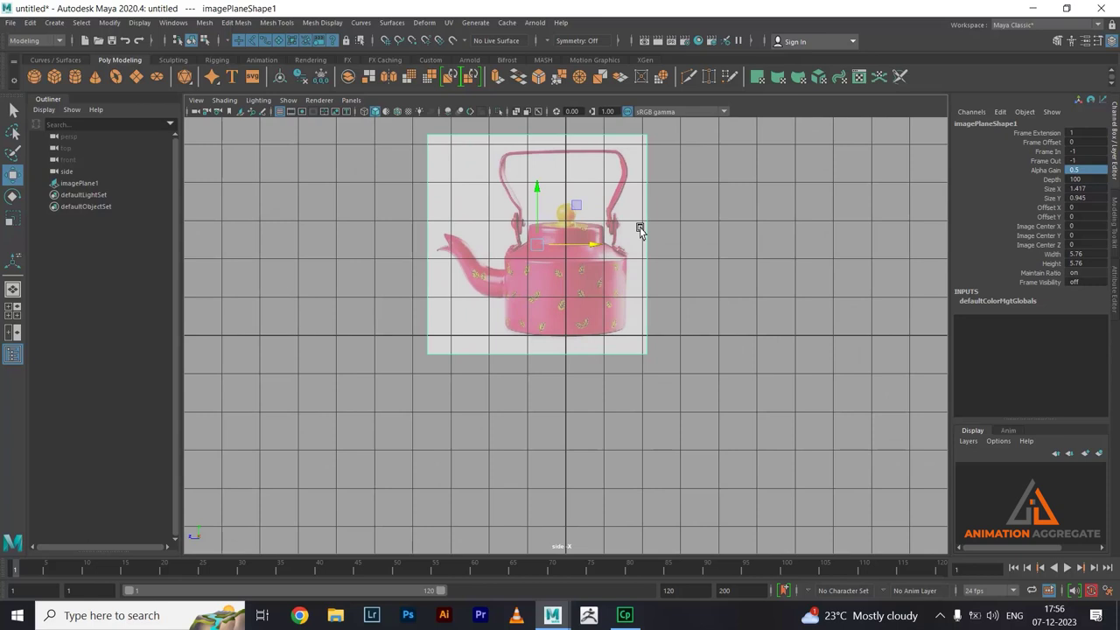
# - Put the image plane on a new display layer named ImagePlane01 and set it to Reference (R)
pyautogui.press('space')
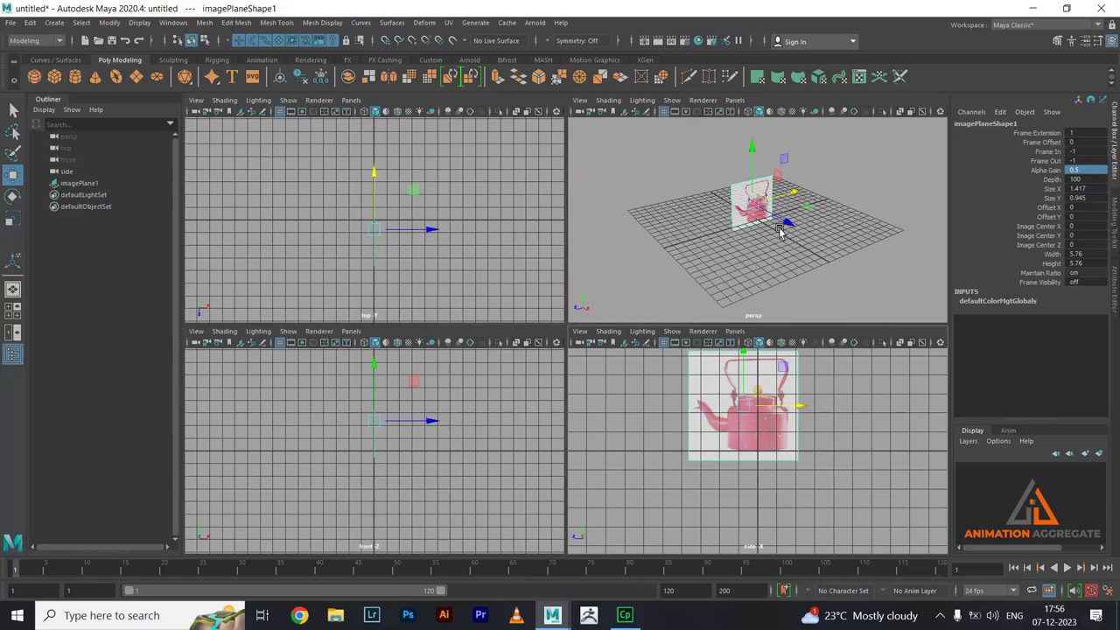
pyautogui.press('space')
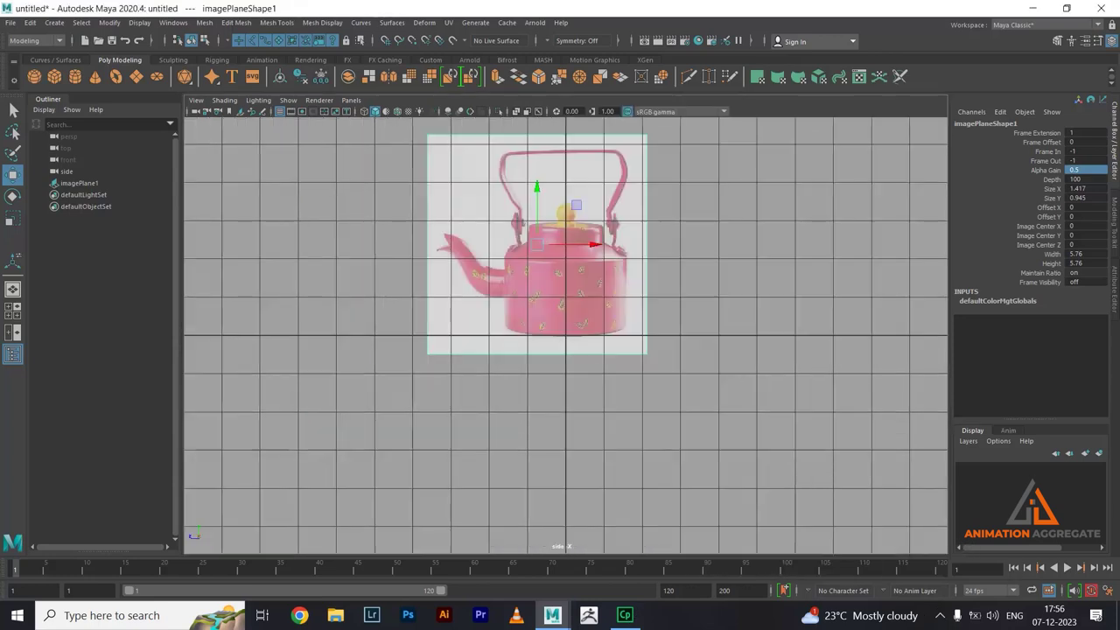
pyautogui.click(1099, 454)
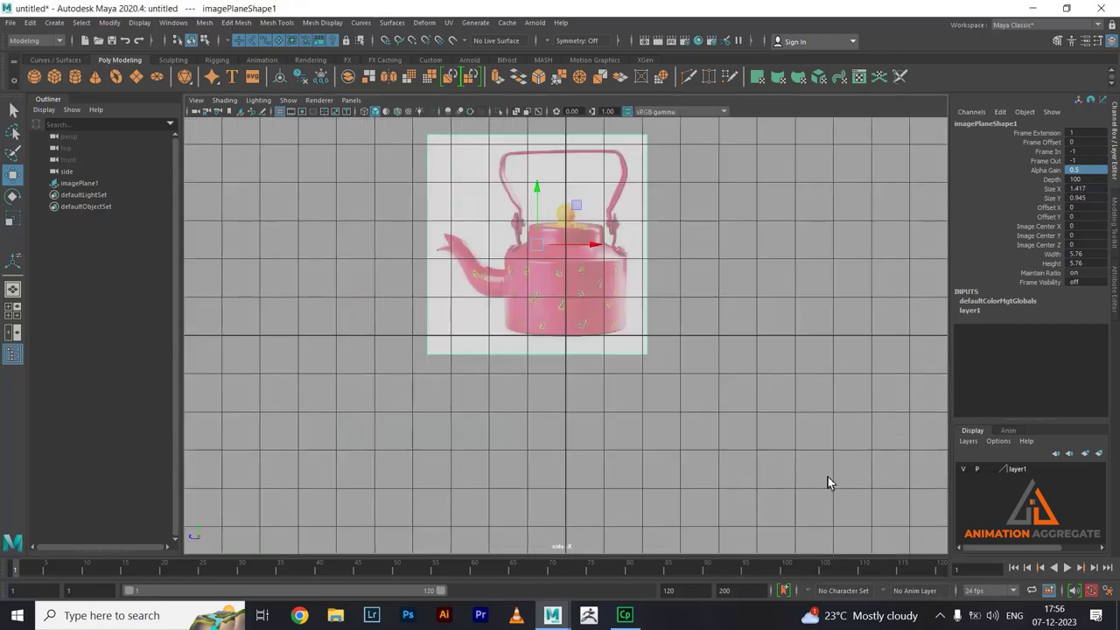
pyautogui.doubleClick(1018, 470)
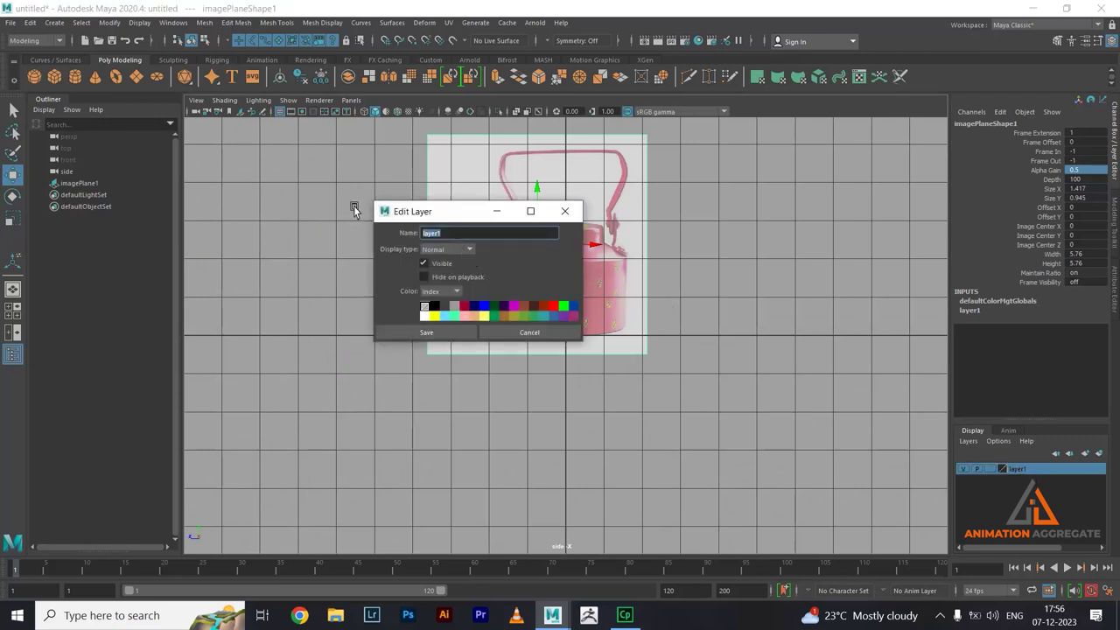
pyautogui.press('BackSpace')
pyautogui.write('mageP')
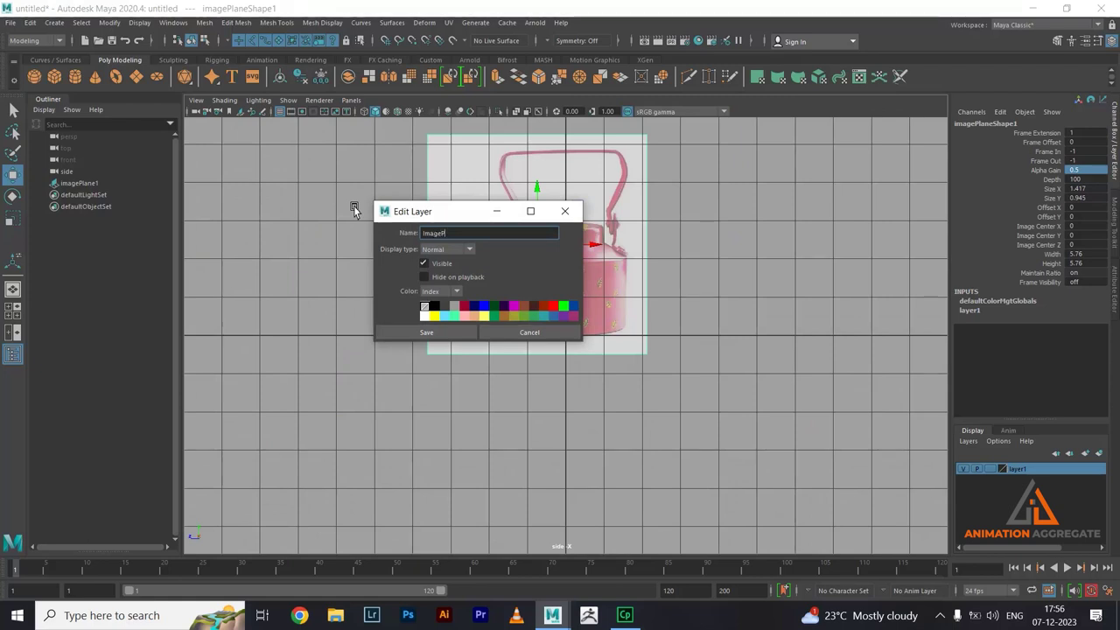
pyautogui.write('lane01')
pyautogui.click(426, 332)
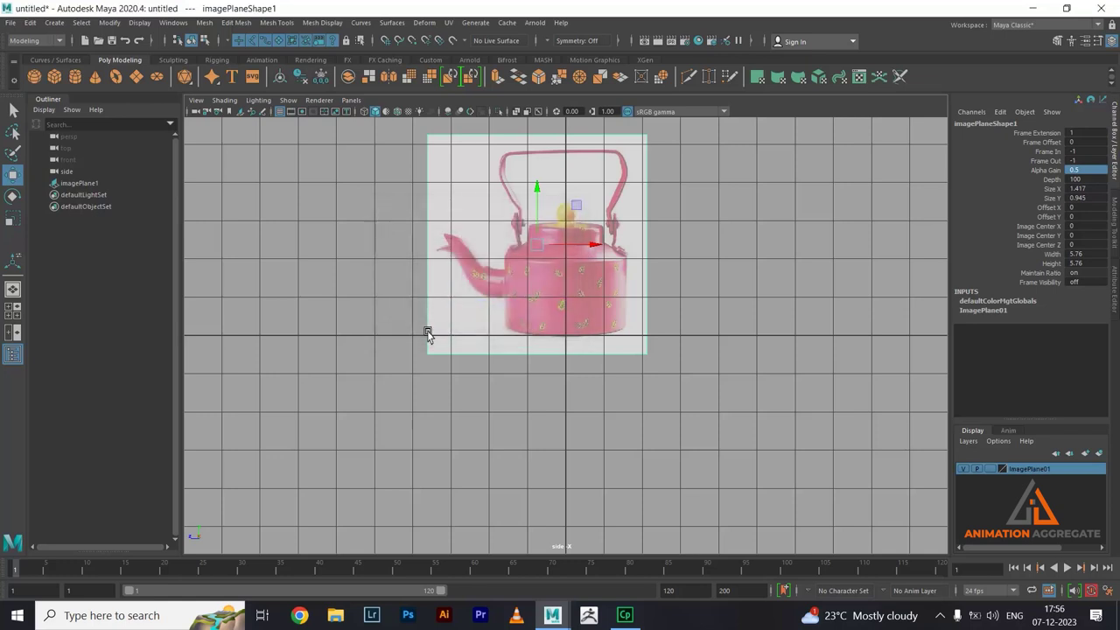
pyautogui.click(994, 469)
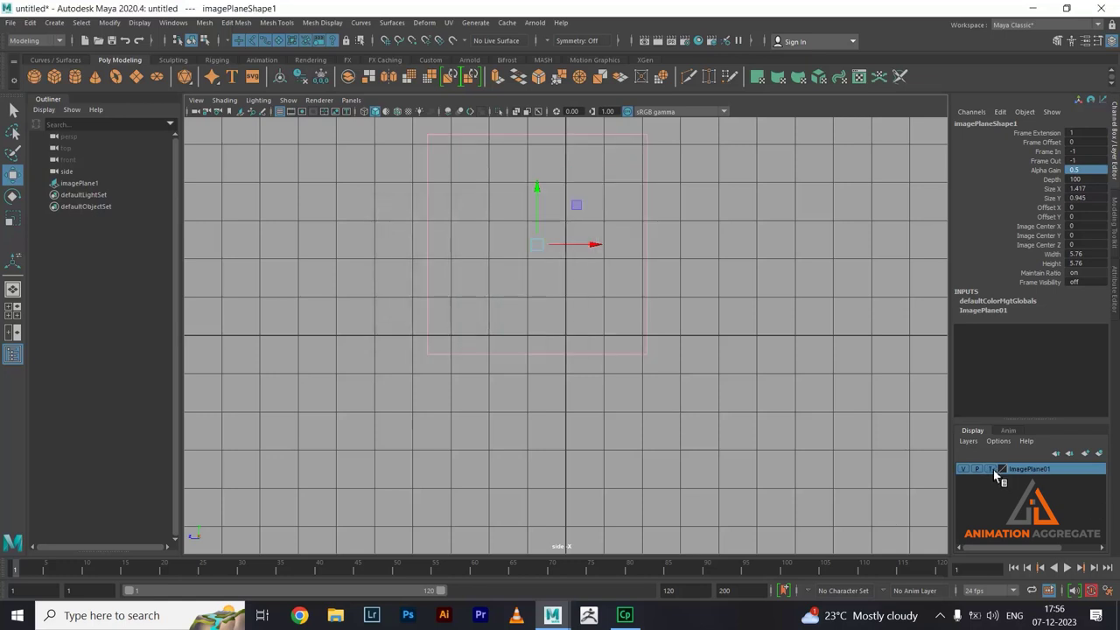
pyautogui.click(994, 469)
# - Create a polygon cylinder, raise it to Translate Y 0.961, scale it uniformly to 1.546, and turn on X-Ray
pyautogui.click(590, 420)
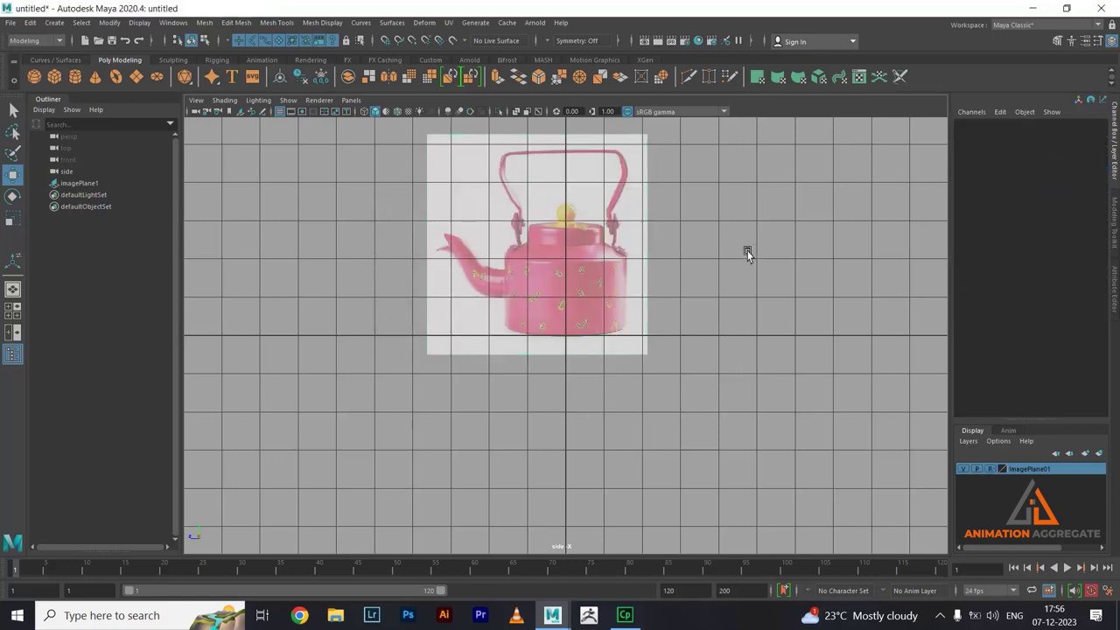
pyautogui.moveTo(579, 398)
pyautogui.mouseDown()
pyautogui.moveTo(656, 168)
pyautogui.moveTo(581, 370)
pyautogui.mouseUp()
pyautogui.click(76, 77)
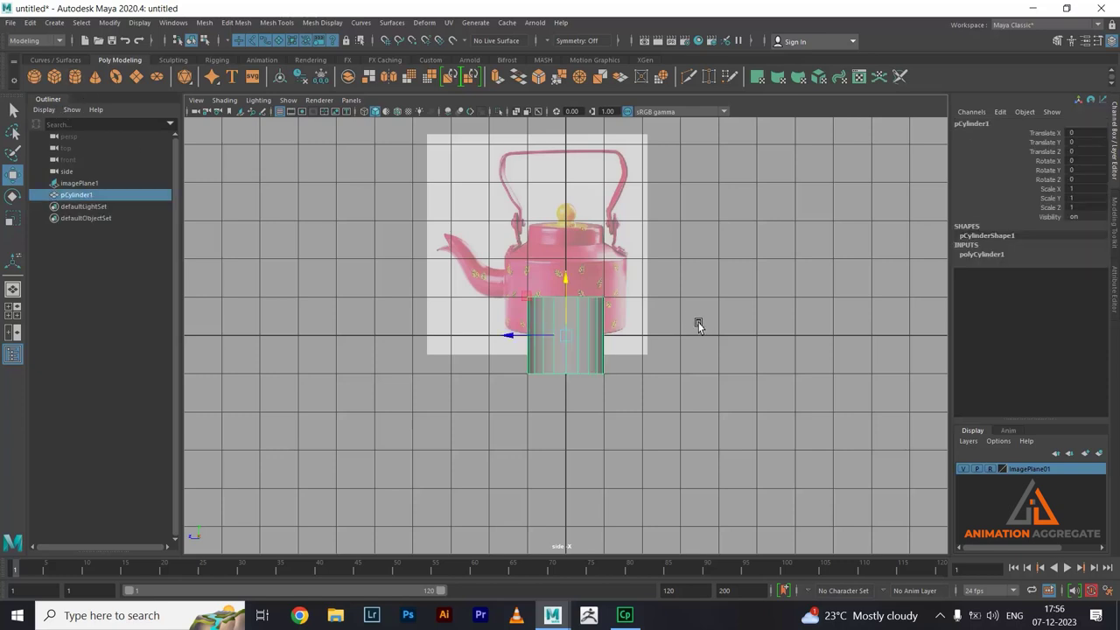
pyautogui.moveTo(569, 282); pyautogui.dragTo(568, 241)
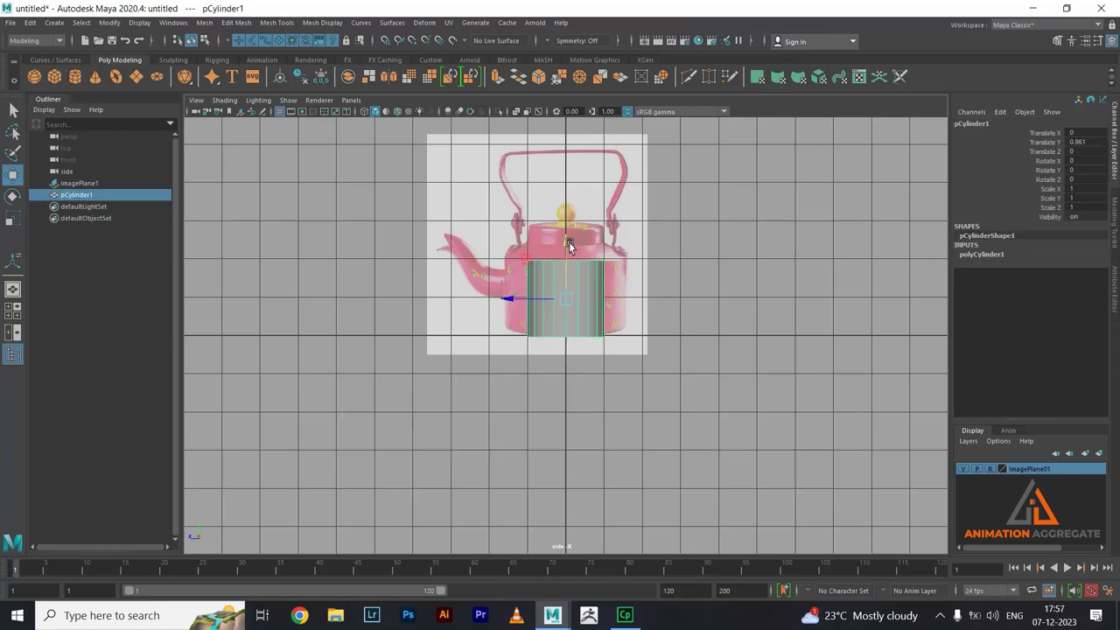
pyautogui.press('r')
pyautogui.moveTo(568, 304); pyautogui.dragTo(603, 311)
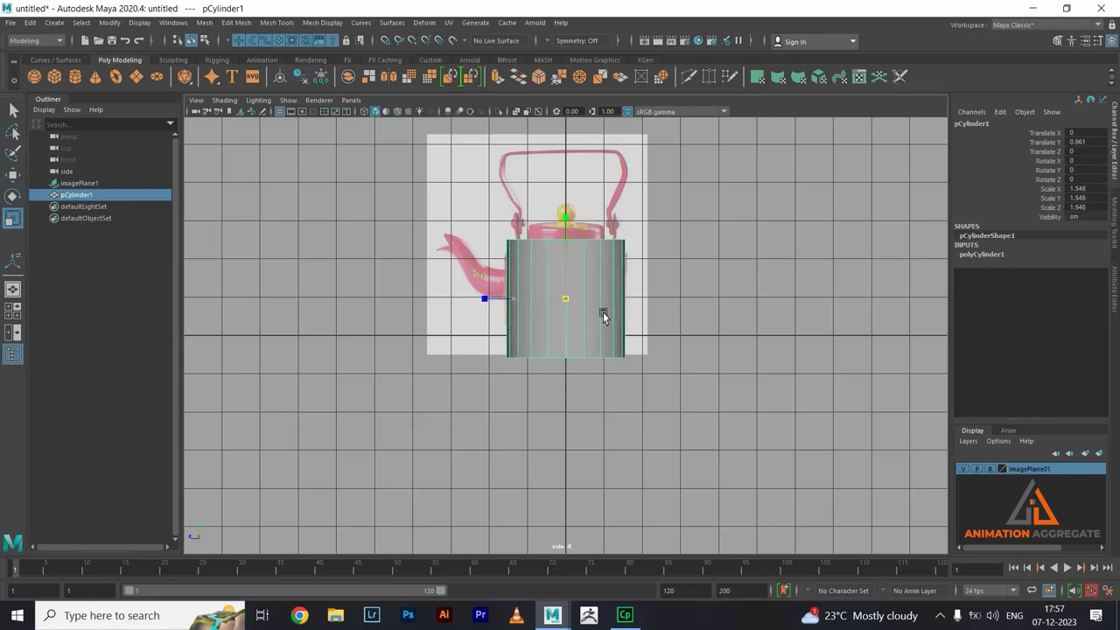
pyautogui.click(517, 112)
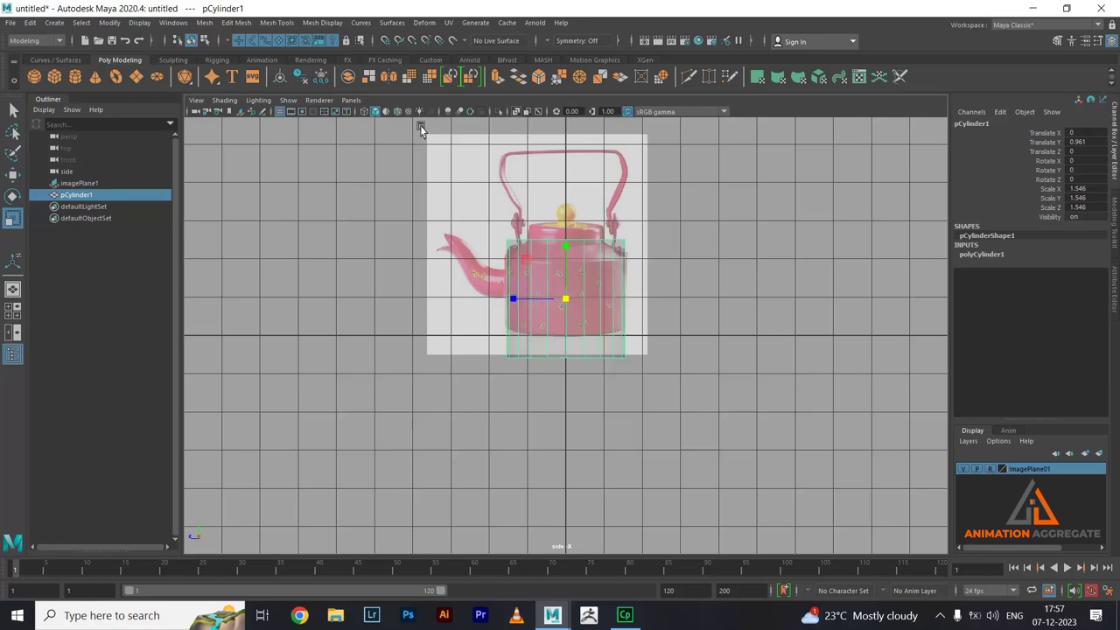
# - Raise the cylinder's bottom vertex ring and grid-snap it onto the kettle base line
pyautogui.click(220, 101)
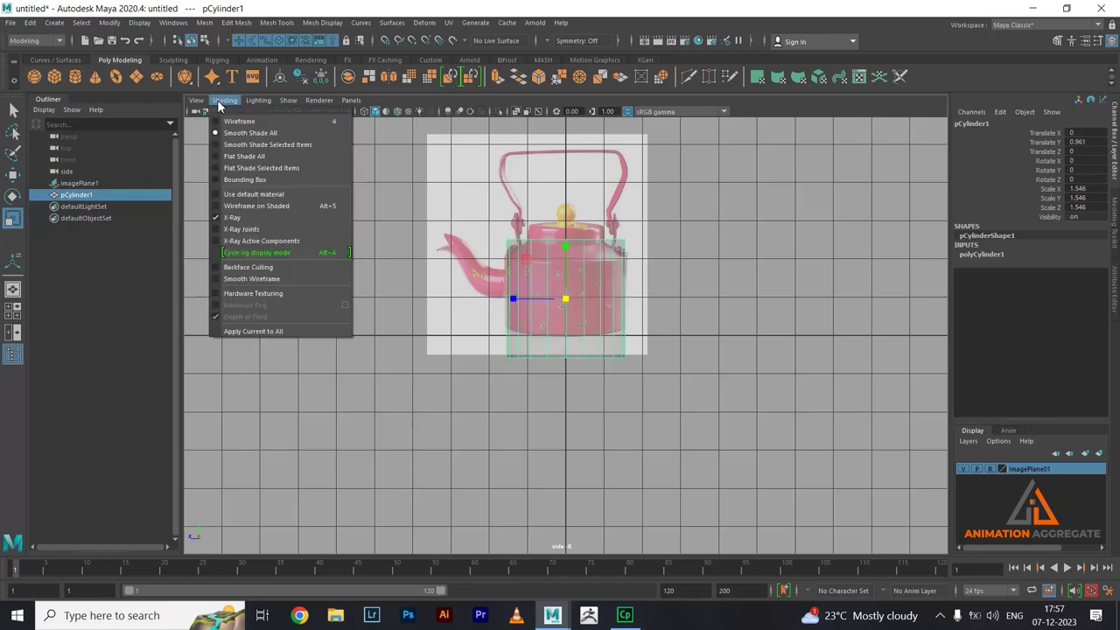
pyautogui.click(219, 102)
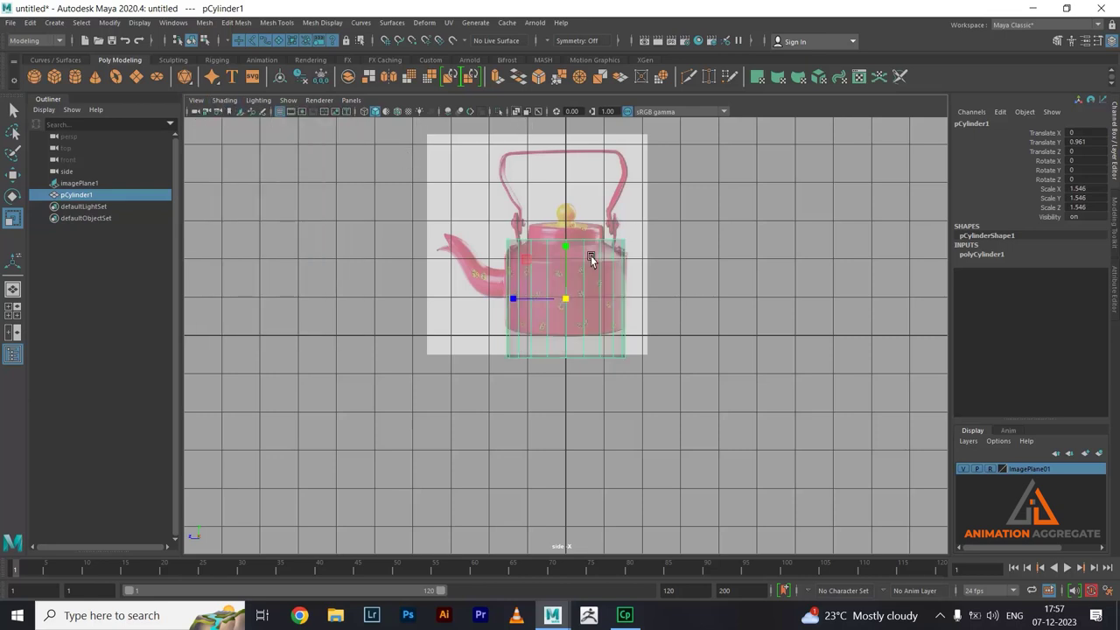
pyautogui.scroll(2, 582, 251)
pyautogui.scroll(2, 708, 482)
pyautogui.scroll(2, 668, 388)
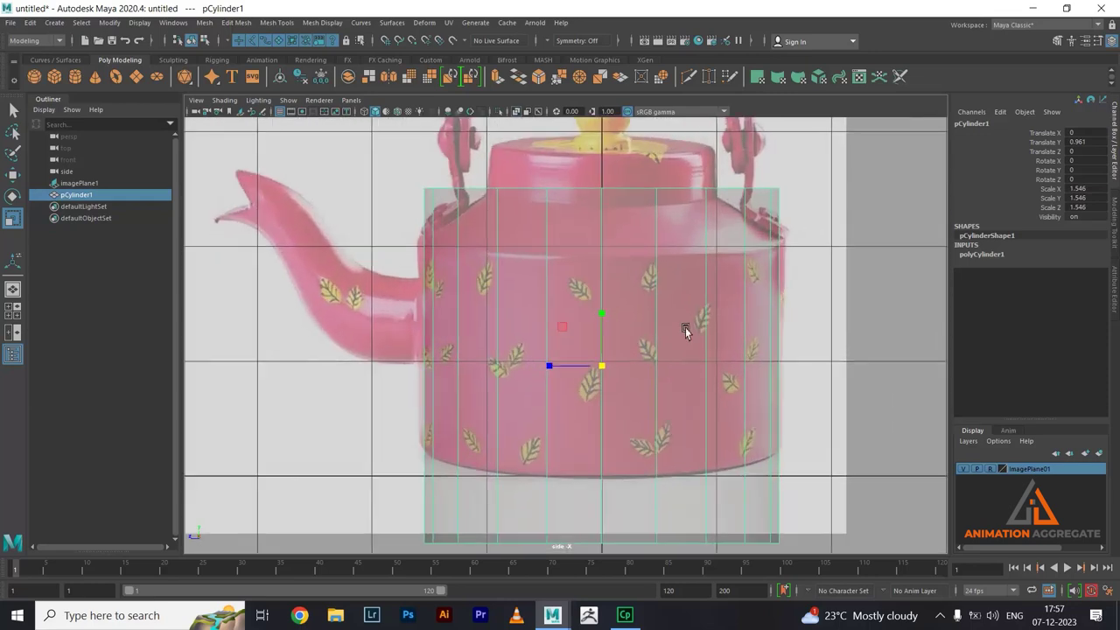
pyautogui.moveTo(696, 290); pyautogui.dragTo(628, 282, button='right')
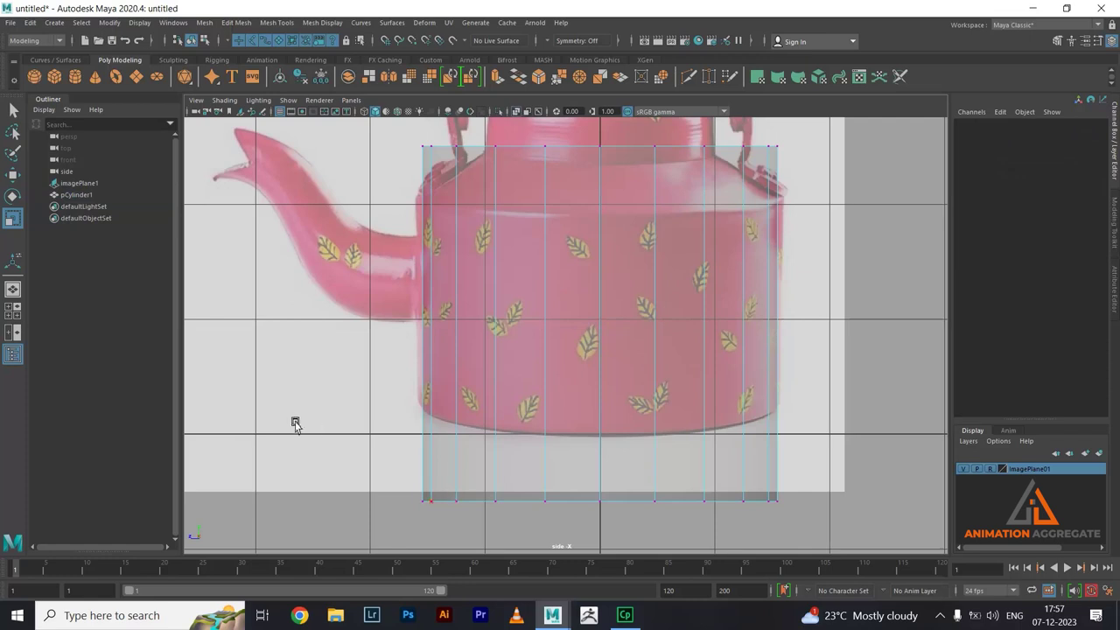
pyautogui.moveTo(297, 429); pyautogui.dragTo(792, 565)
pyautogui.press('w')
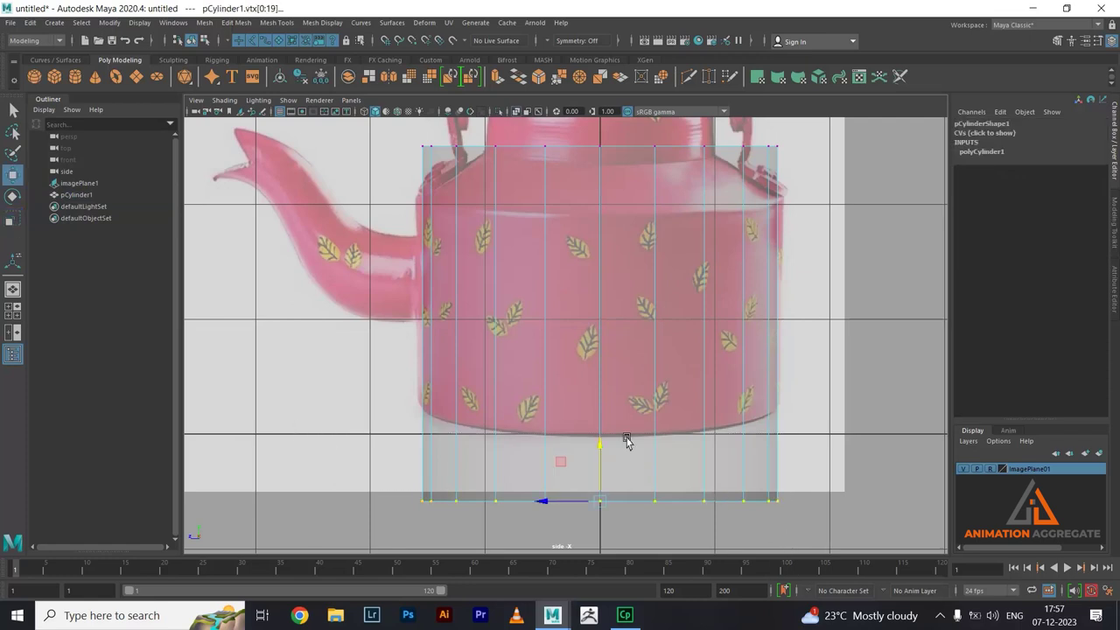
pyautogui.moveTo(599, 442); pyautogui.dragTo(601, 382)
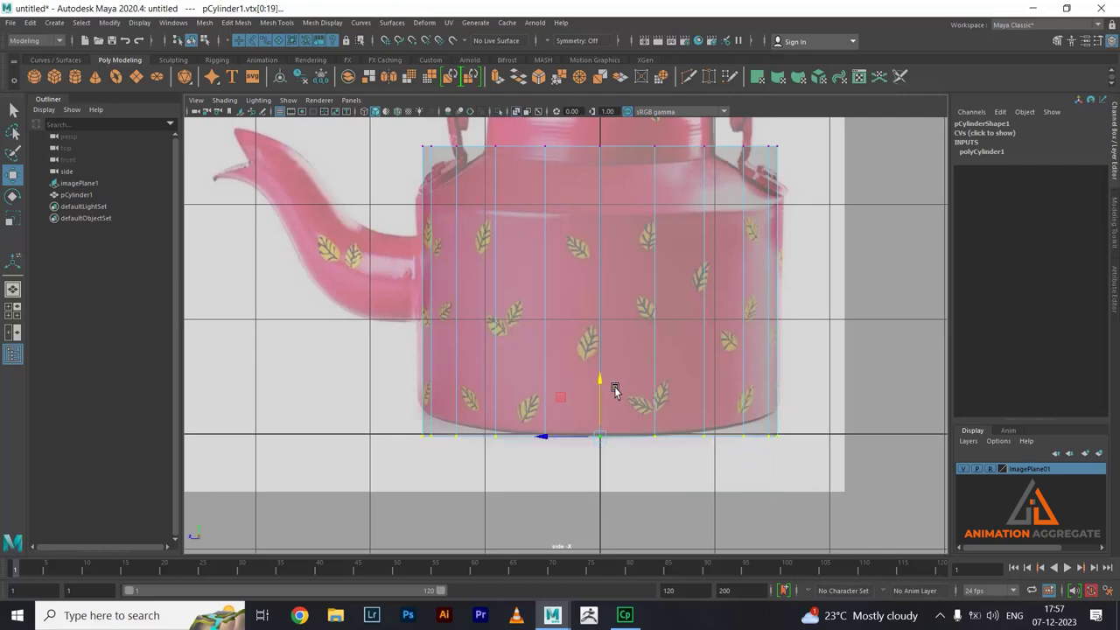
pyautogui.scroll(2, 631, 407)
pyautogui.scroll(-2, 613, 455)
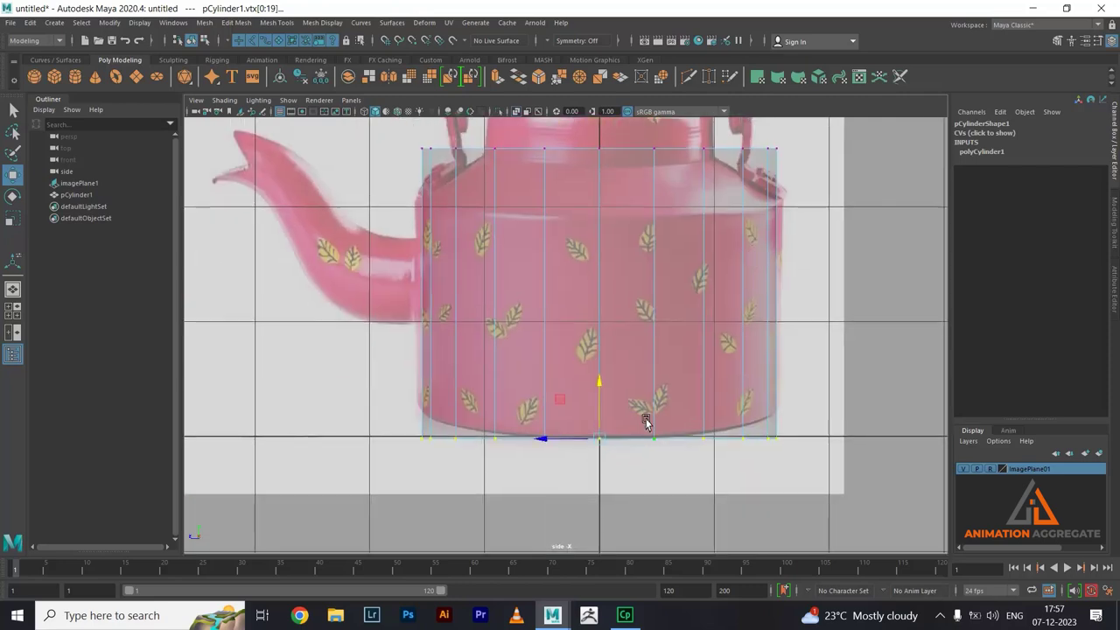
pyautogui.keyDown('alt'); pyautogui.moveTo(645, 420); pyautogui.dragTo(657, 376, button='middle'); pyautogui.keyUp('alt')
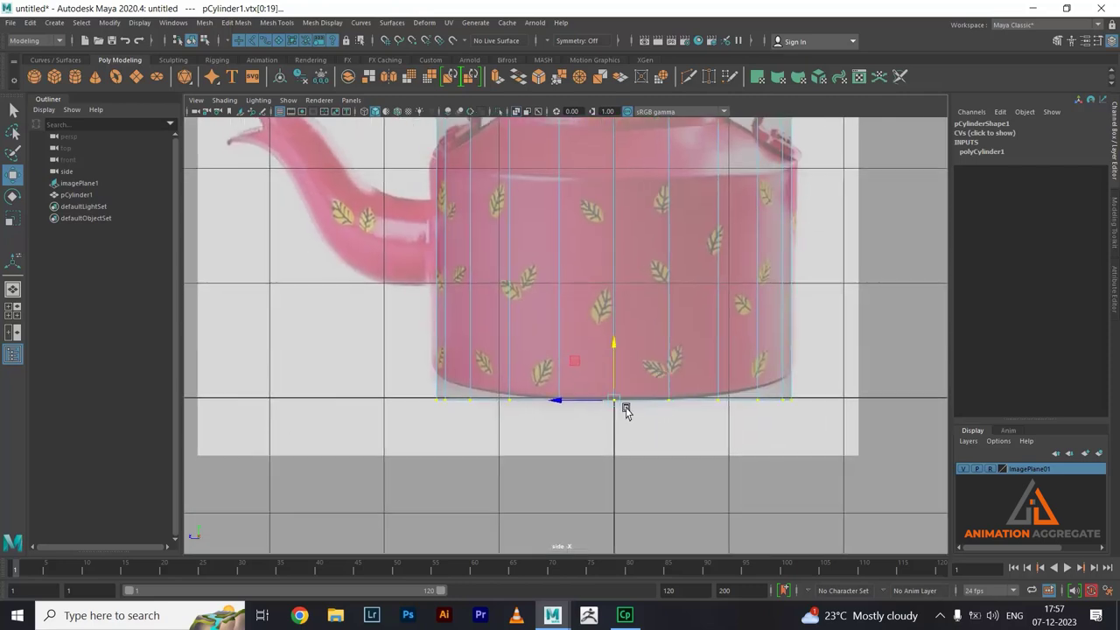
pyautogui.press('x')
pyautogui.moveTo(374, 423); pyautogui.dragTo(388, 403, button='middle')
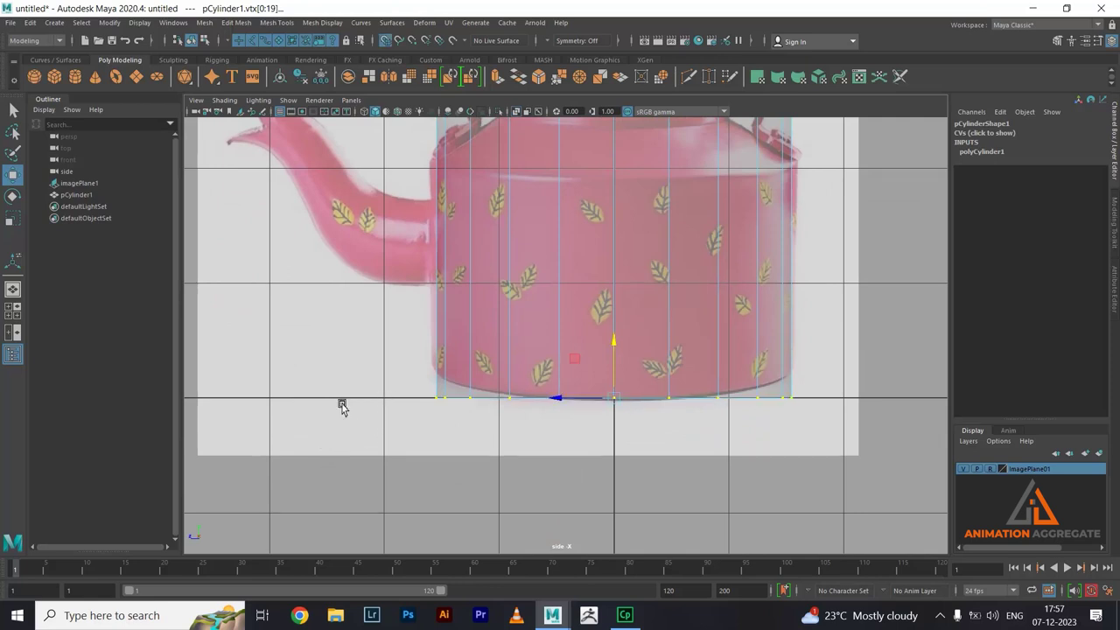
# - Move the top vertex ring to the kettle shoulder and scale it to match the outline
pyautogui.scroll(-2, 726, 310)
pyautogui.keyDown('alt'); pyautogui.moveTo(725, 310); pyautogui.dragTo(725, 372, button='middle'); pyautogui.keyUp('alt')
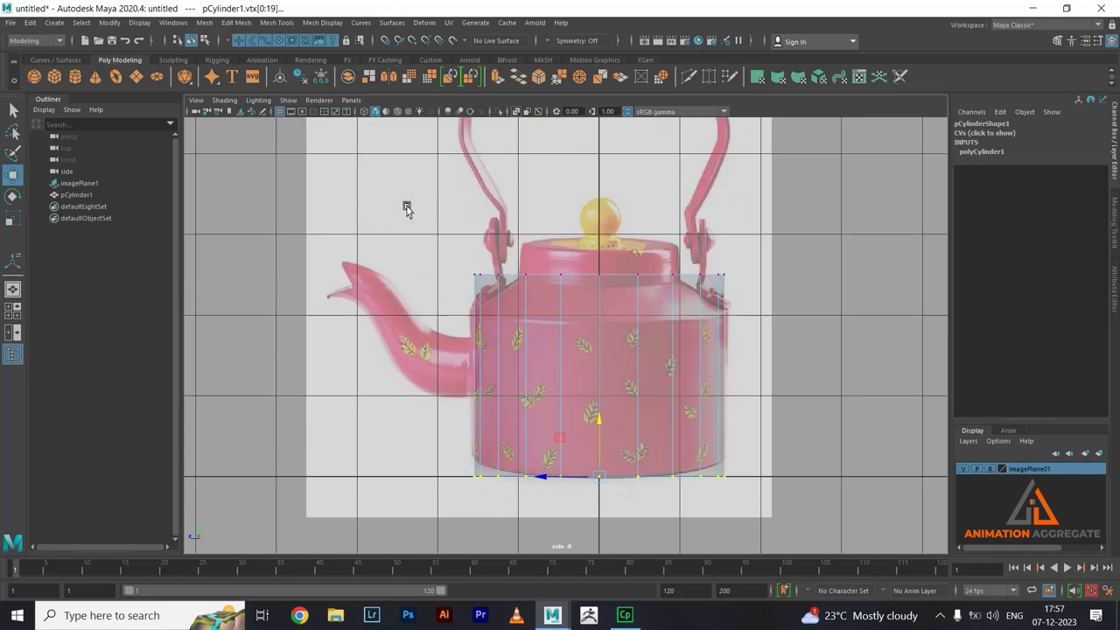
pyautogui.moveTo(408, 204); pyautogui.dragTo(808, 342)
pyautogui.moveTo(601, 219); pyautogui.dragTo(606, 255)
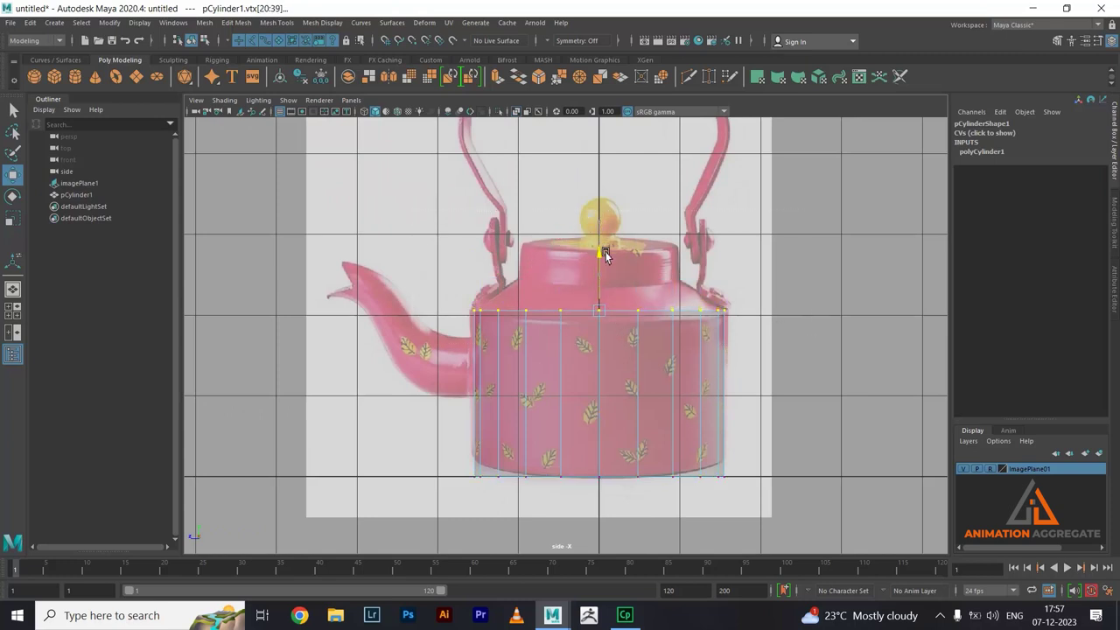
pyautogui.scroll(2, 560, 337)
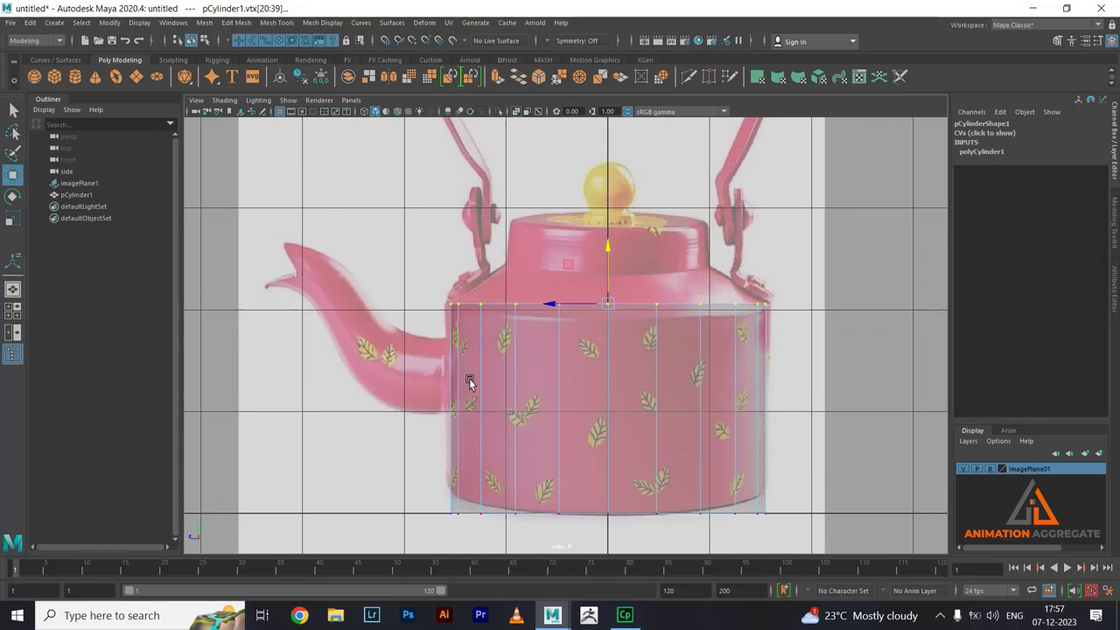
pyautogui.press('r')
pyautogui.moveTo(613, 306); pyautogui.dragTo(619, 309)
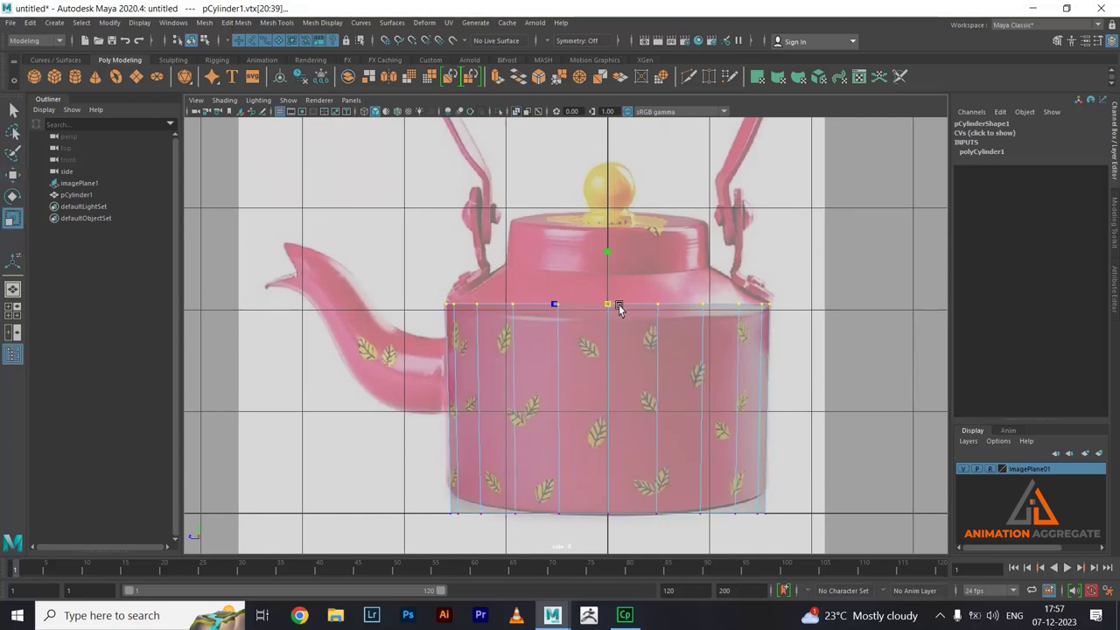
pyautogui.keyDown('alt'); pyautogui.moveTo(650, 374); pyautogui.dragTo(650, 379, button='middle'); pyautogui.keyUp('alt')
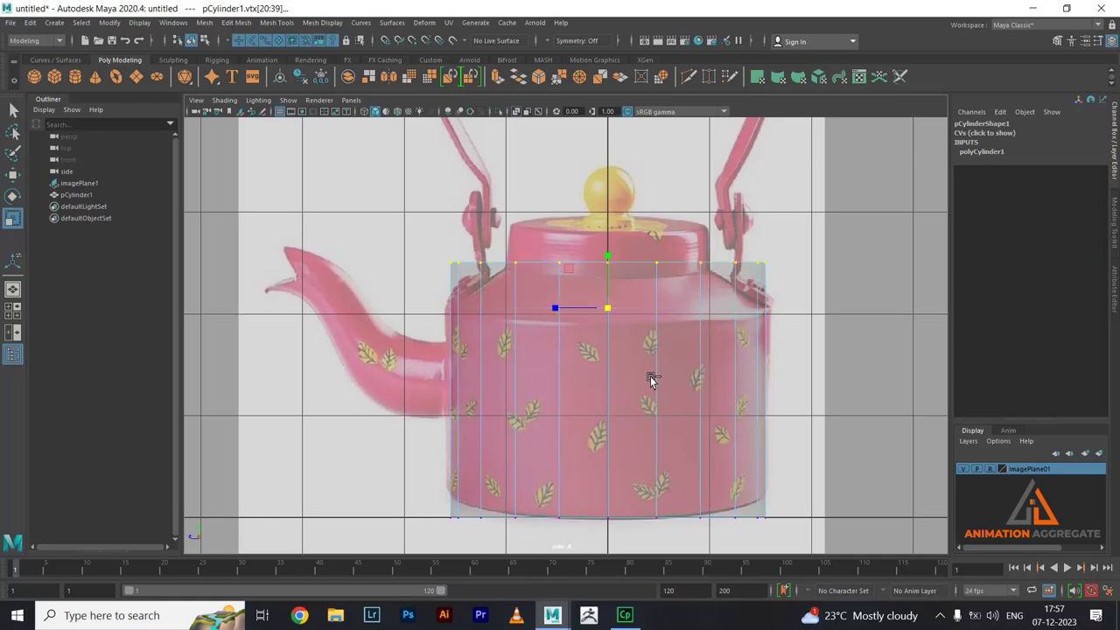
# - Set polyCylinder1's Subdivisions Axis to 40 and Subdivisions Caps to 0
pyautogui.click(652, 379)
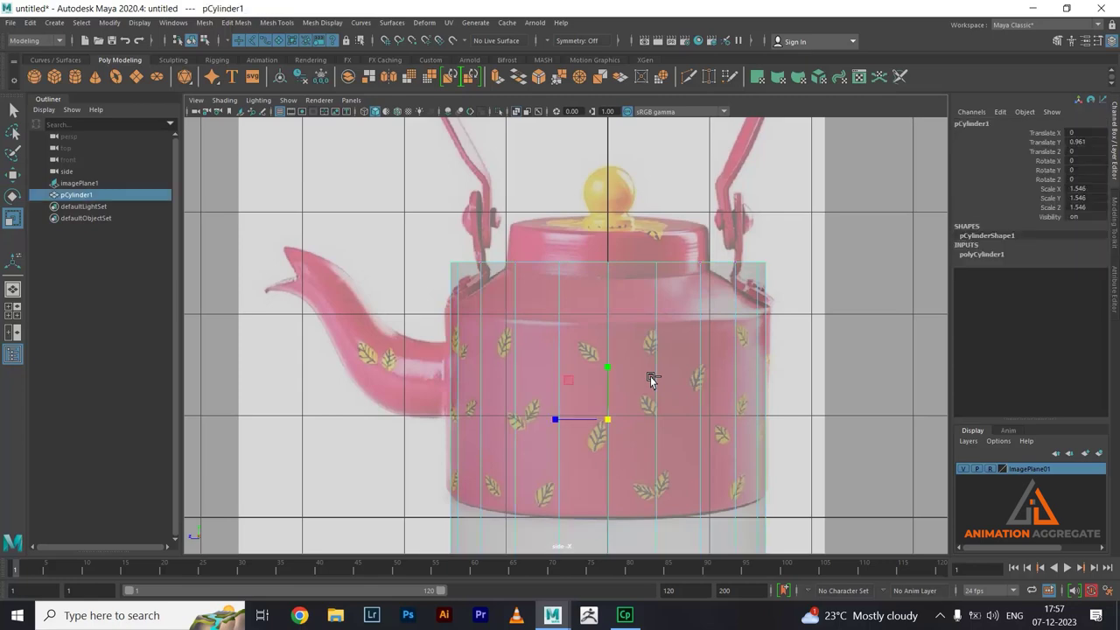
pyautogui.scroll(-2, 701, 337)
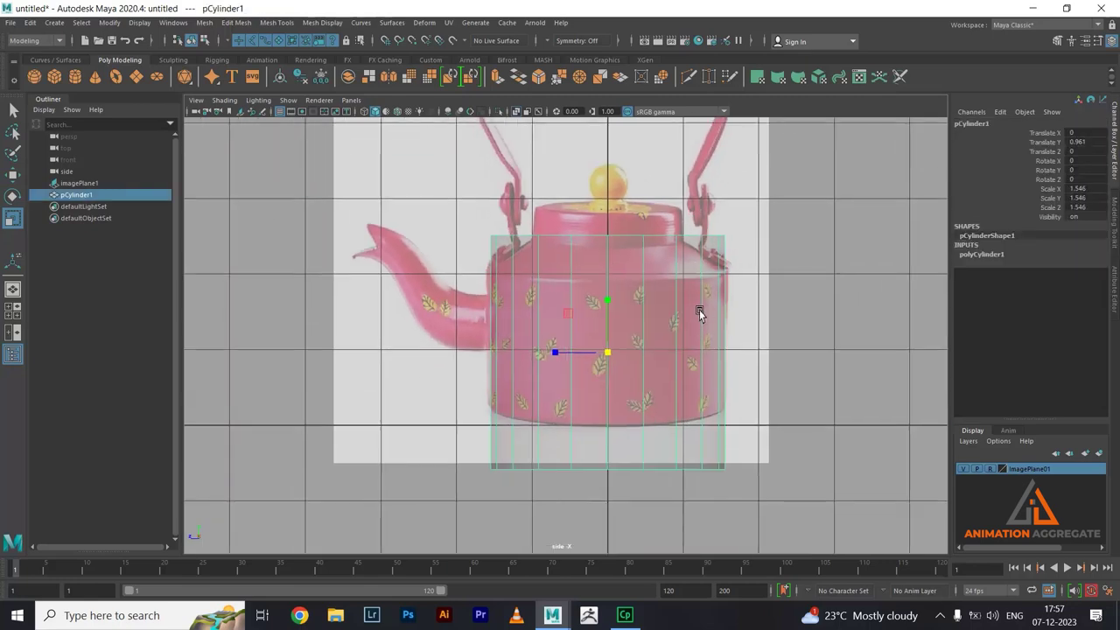
pyautogui.scroll(-1, 713, 254)
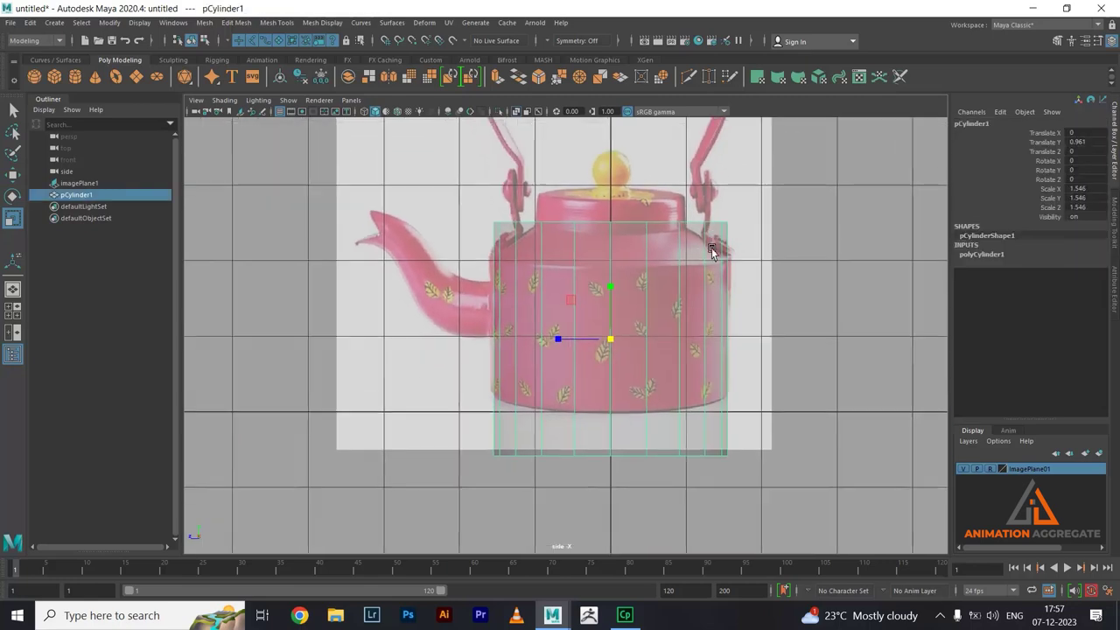
pyautogui.click(996, 256)
pyautogui.click(1046, 282)
pyautogui.moveTo(813, 282); pyautogui.dragTo(926, 271, button='middle')
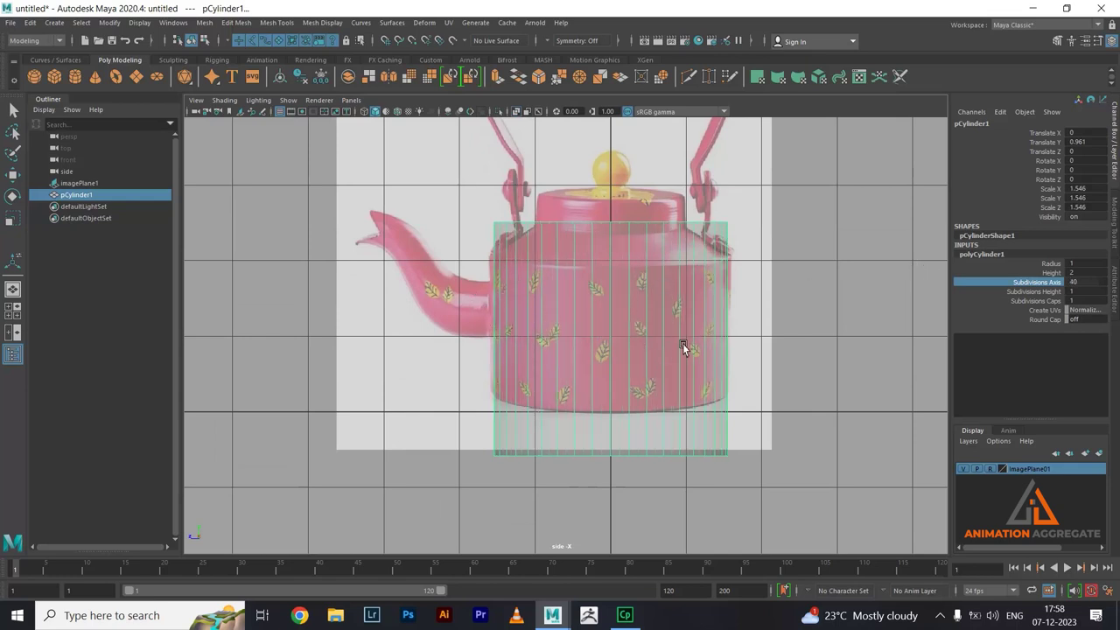
pyautogui.keyDown('alt'); pyautogui.moveTo(684, 347); pyautogui.dragTo(703, 303, button='middle'); pyautogui.keyUp('alt')
pyautogui.moveTo(691, 258); pyautogui.dragTo(623, 251, button='right')
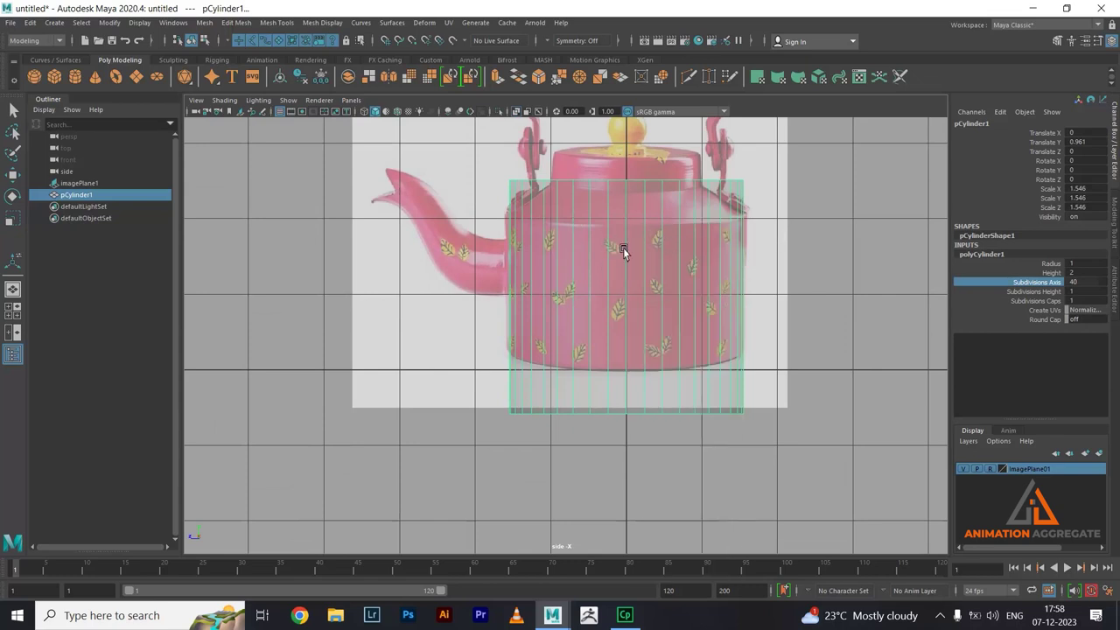
pyautogui.click(1050, 301)
pyautogui.moveTo(843, 310); pyautogui.dragTo(616, 341, button='middle')
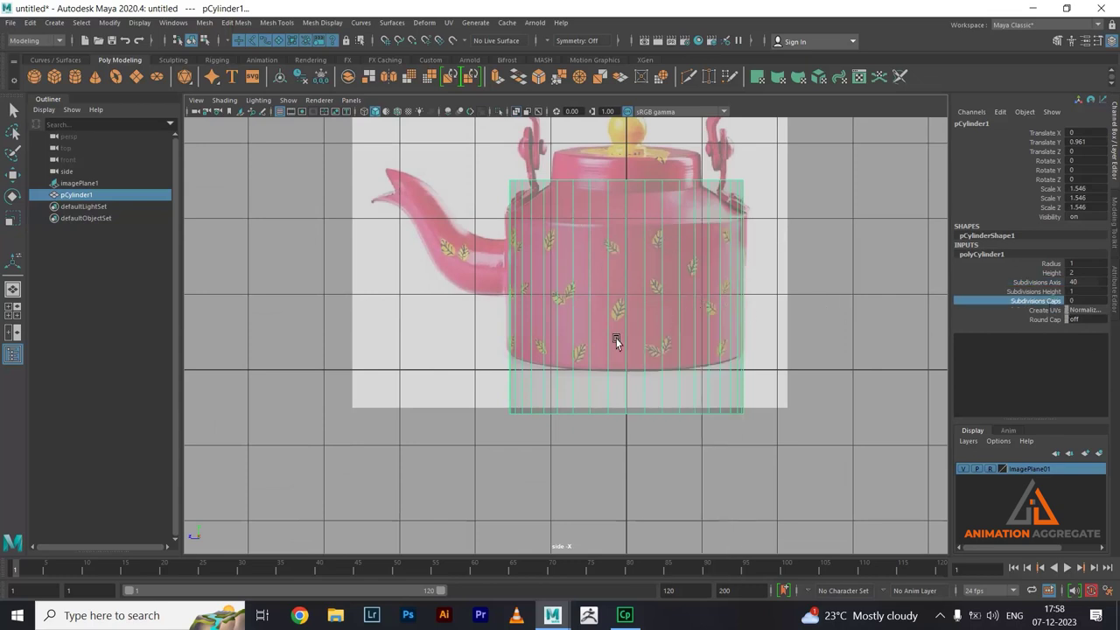
pyautogui.moveTo(580, 270); pyautogui.dragTo(560, 284, button='right')
# - Snap the cylinder's bottom vertex ring onto the kettle base grid line
pyautogui.moveTo(420, 310); pyautogui.dragTo(726, 419)
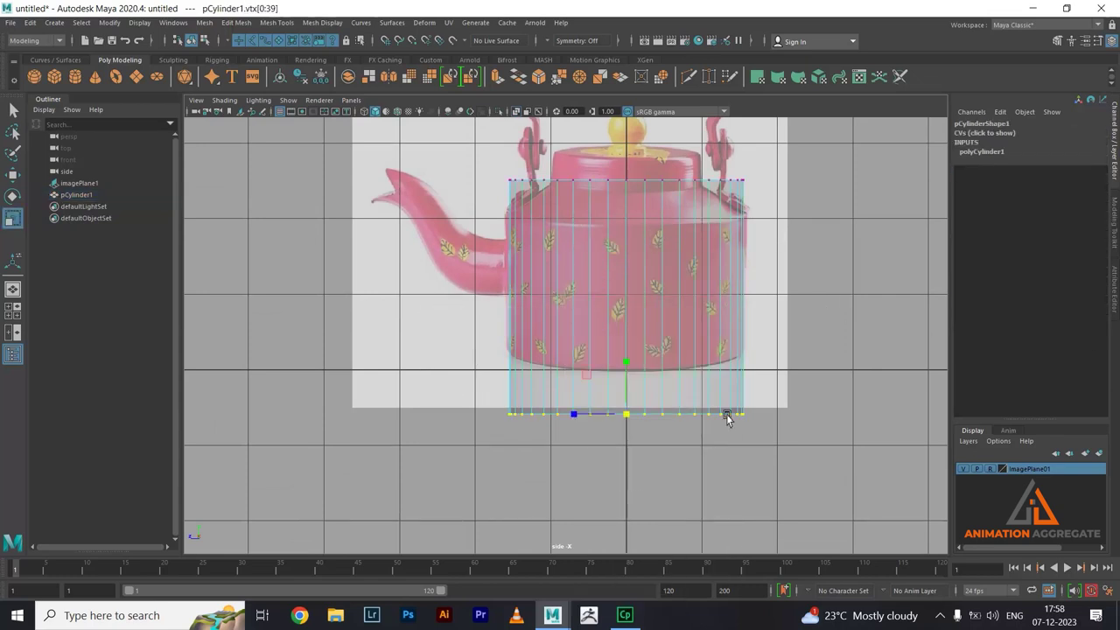
pyautogui.press('w')
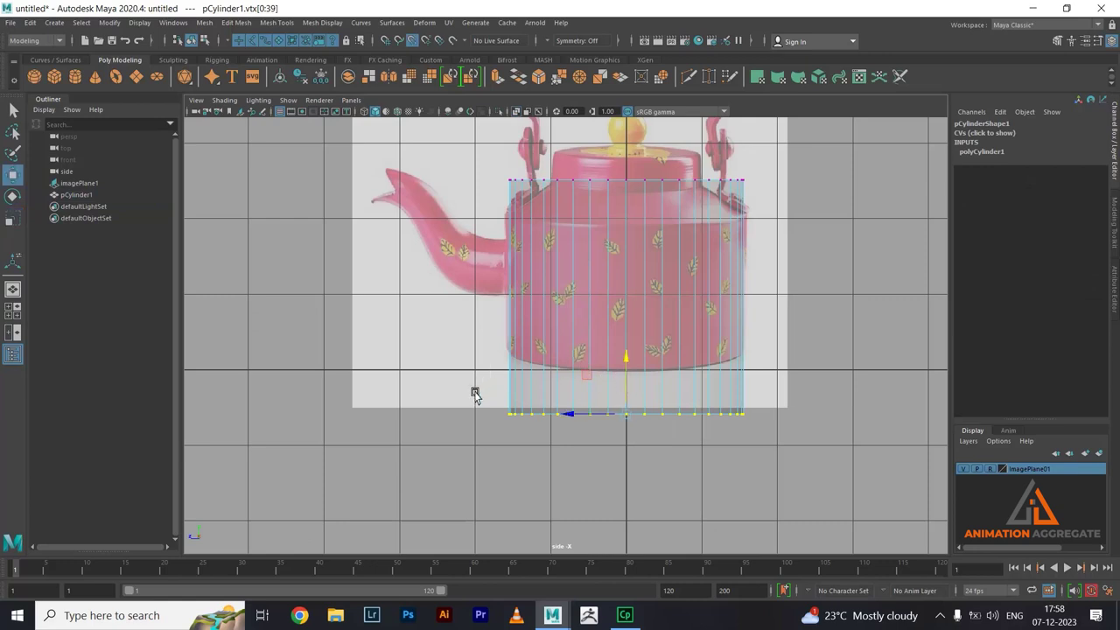
pyautogui.moveTo(474, 394); pyautogui.dragTo(474, 371, button='middle')
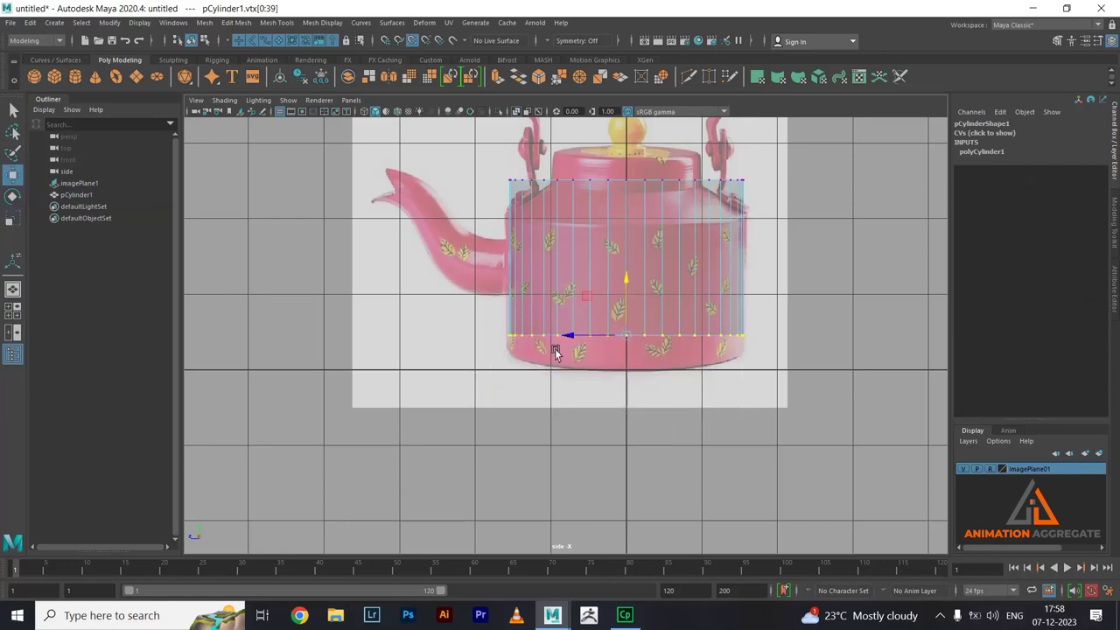
pyautogui.press('c')
pyautogui.moveTo(535, 370); pyautogui.dragTo(533, 385, button='middle')
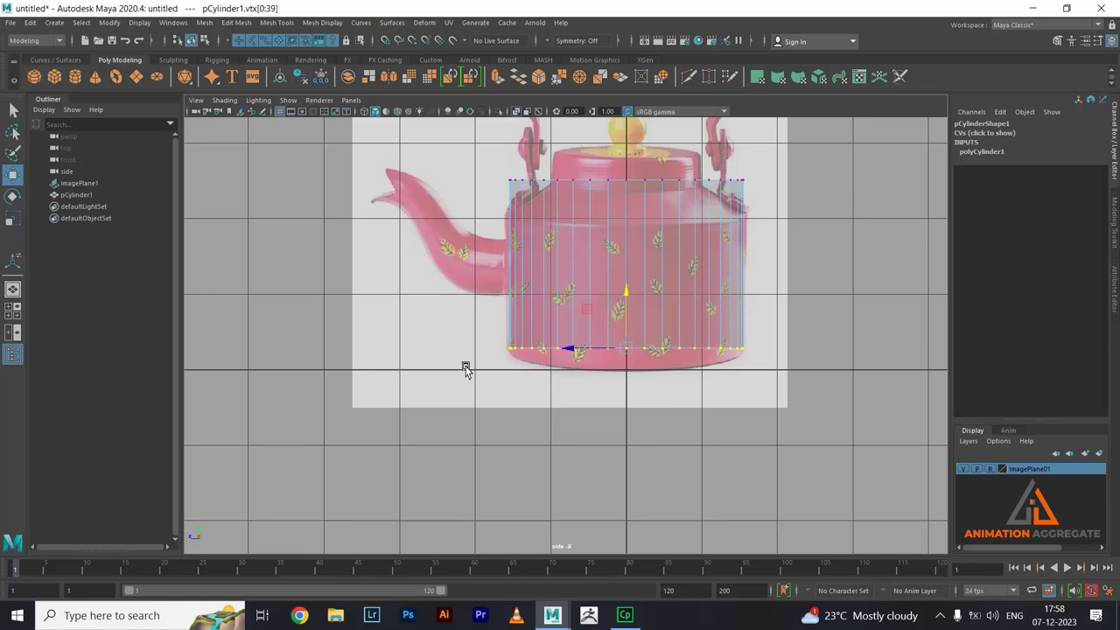
pyautogui.moveTo(465, 368); pyautogui.dragTo(452, 361, button='middle')
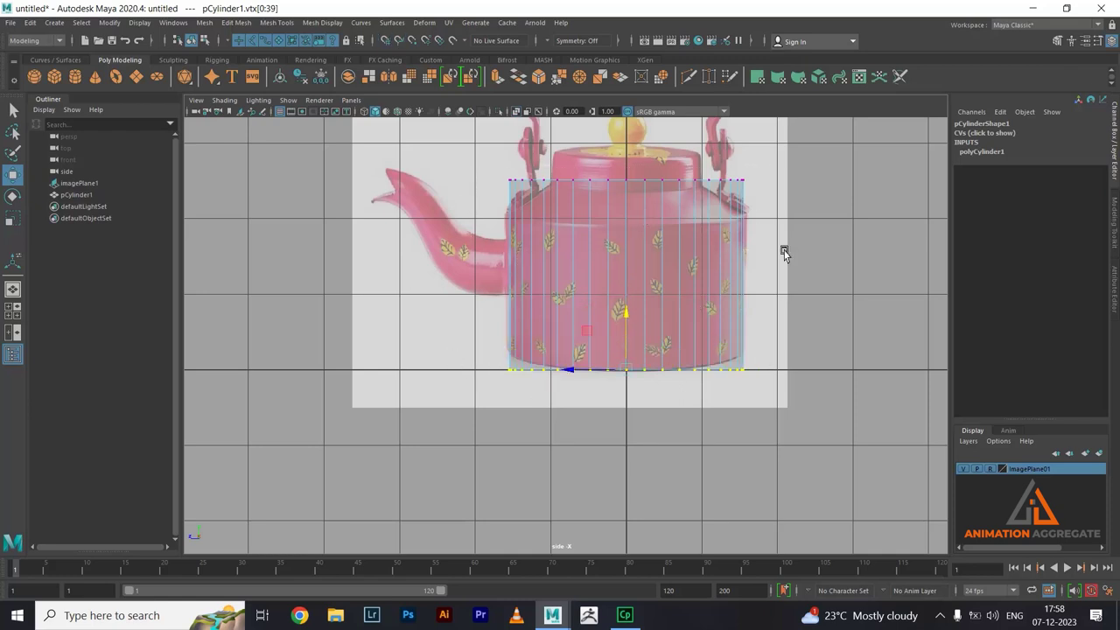
# - Snap the top vertex ring down to the shoulder grid line
pyautogui.moveTo(490, 167); pyautogui.dragTo(762, 196)
pyautogui.moveTo(638, 131); pyautogui.dragTo(616, 160, button='middle')
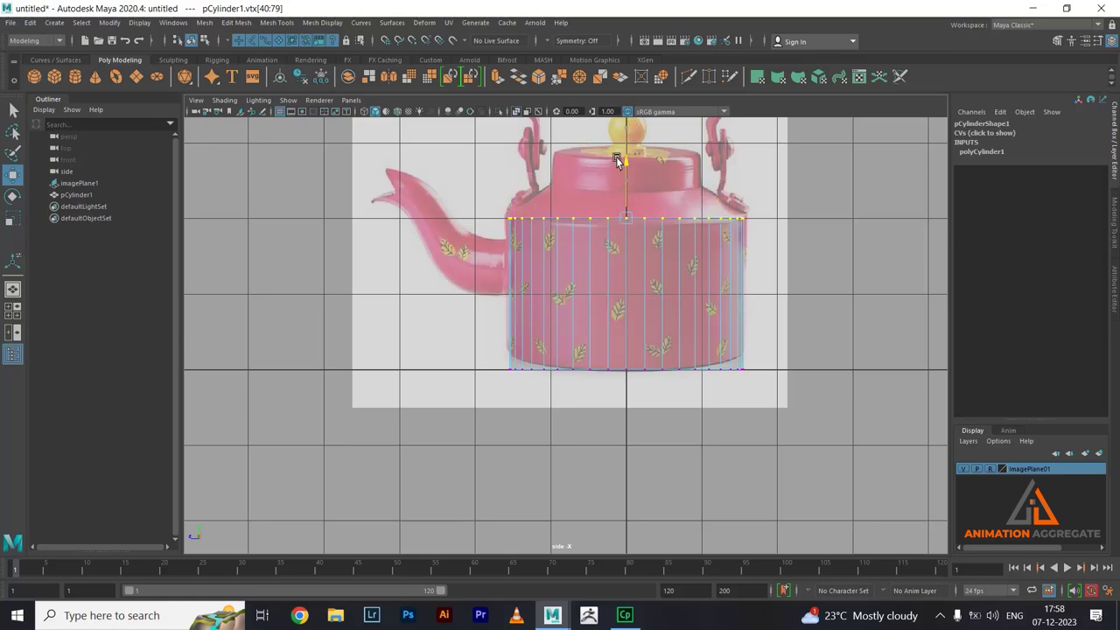
pyautogui.press('r')
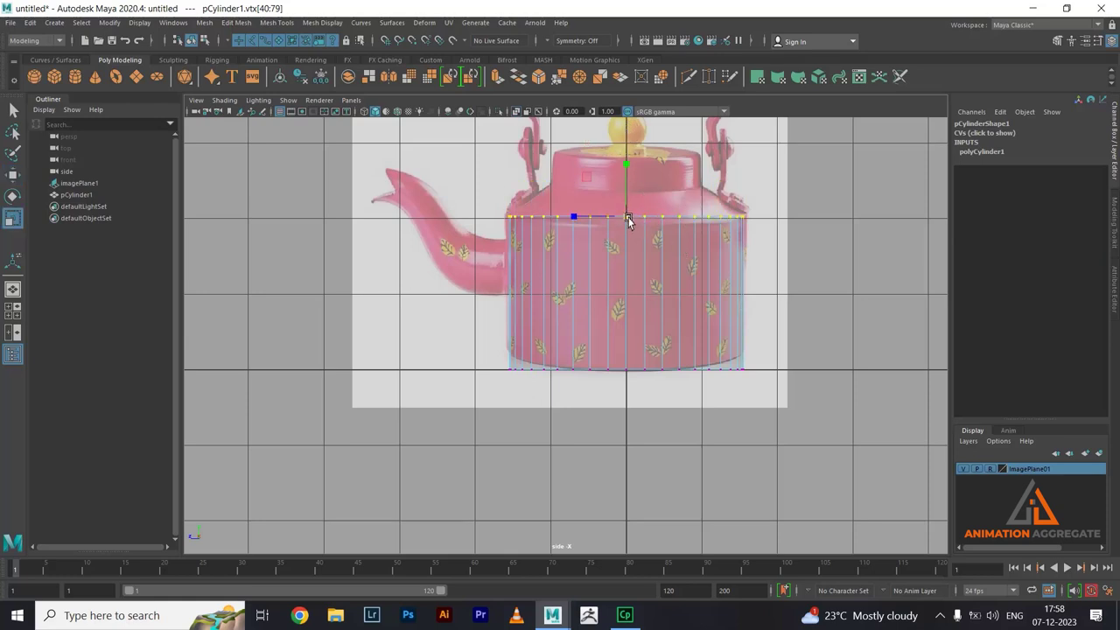
pyautogui.keyDown('alt'); pyautogui.moveTo(697, 233); pyautogui.dragTo(780, 240, button='middle'); pyautogui.keyUp('alt')
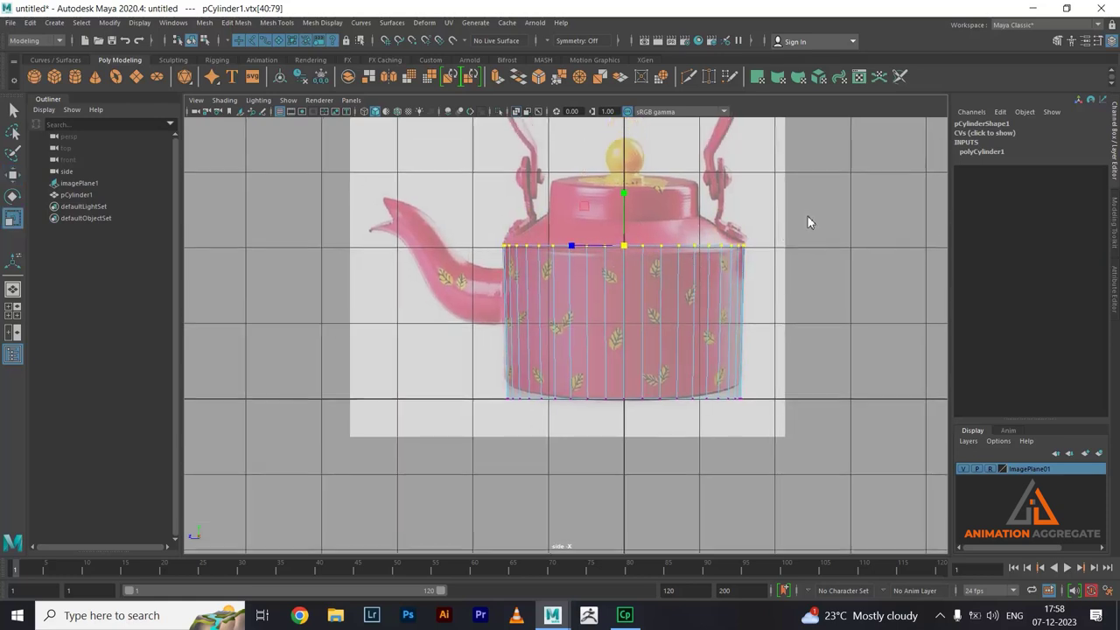
pyautogui.press('F11')
pyautogui.moveTo(444, 195)
pyautogui.mouseDown()
pyautogui.moveTo(855, 318)
pyautogui.moveTo(394, 337)
pyautogui.mouseUp()
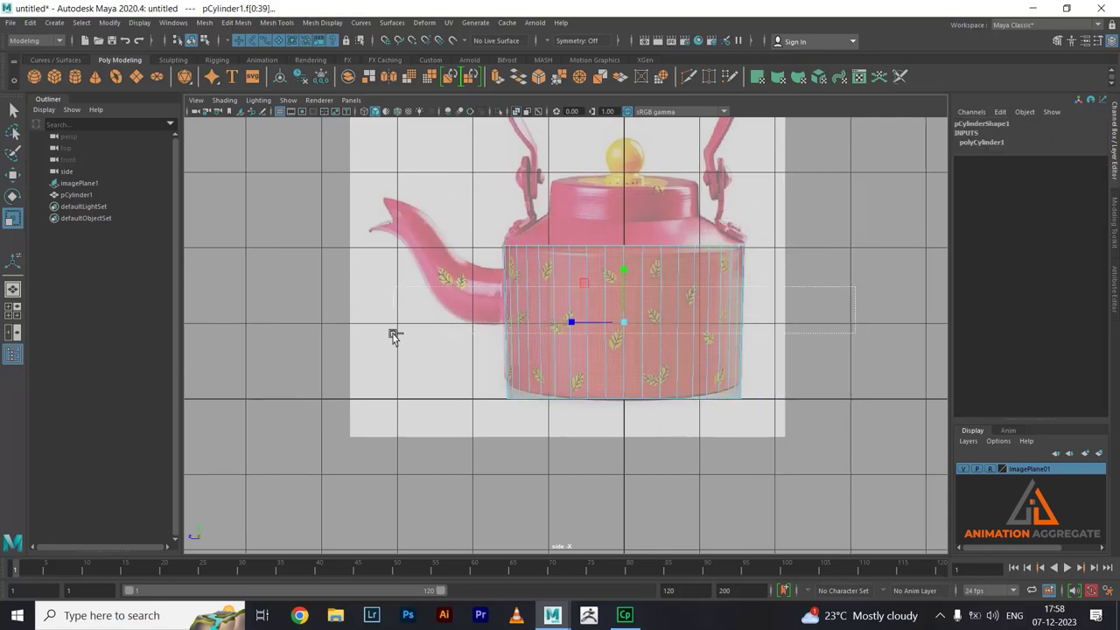
# - Select the cylinder's top face, checking it in the perspective view
pyautogui.click(654, 271)
pyautogui.press('space')
pyautogui.press('space')
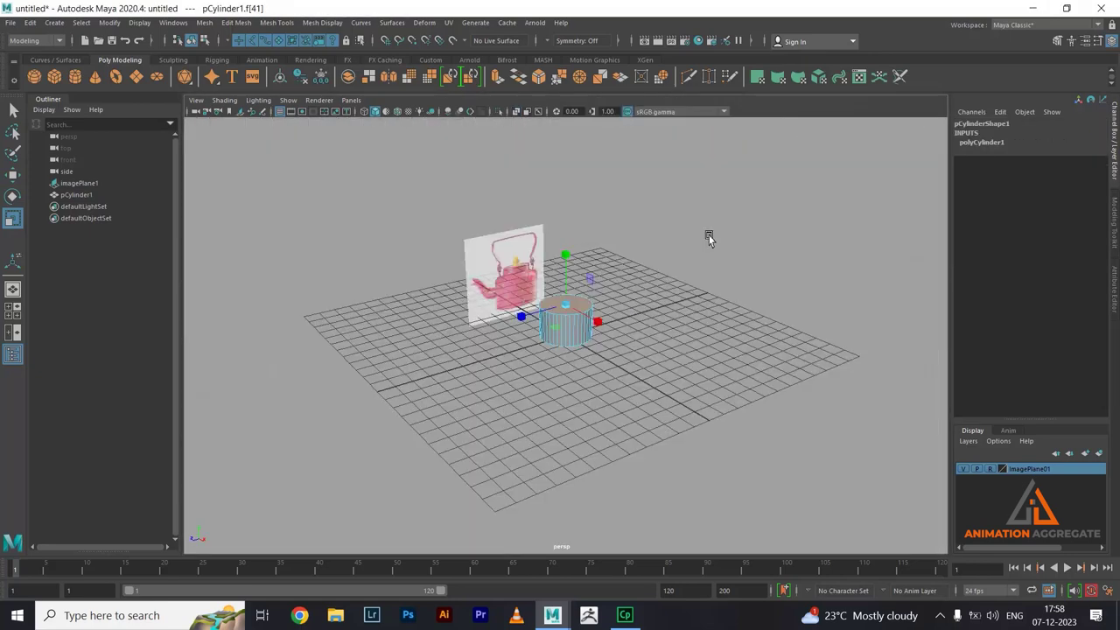
pyautogui.moveTo(709, 238)
pyautogui.keyDown('alt'); pyautogui.mouseDown()
pyautogui.moveTo(620, 305)
pyautogui.moveTo(720, 407)
pyautogui.mouseUp(); pyautogui.keyUp('alt')
pyautogui.press('space')
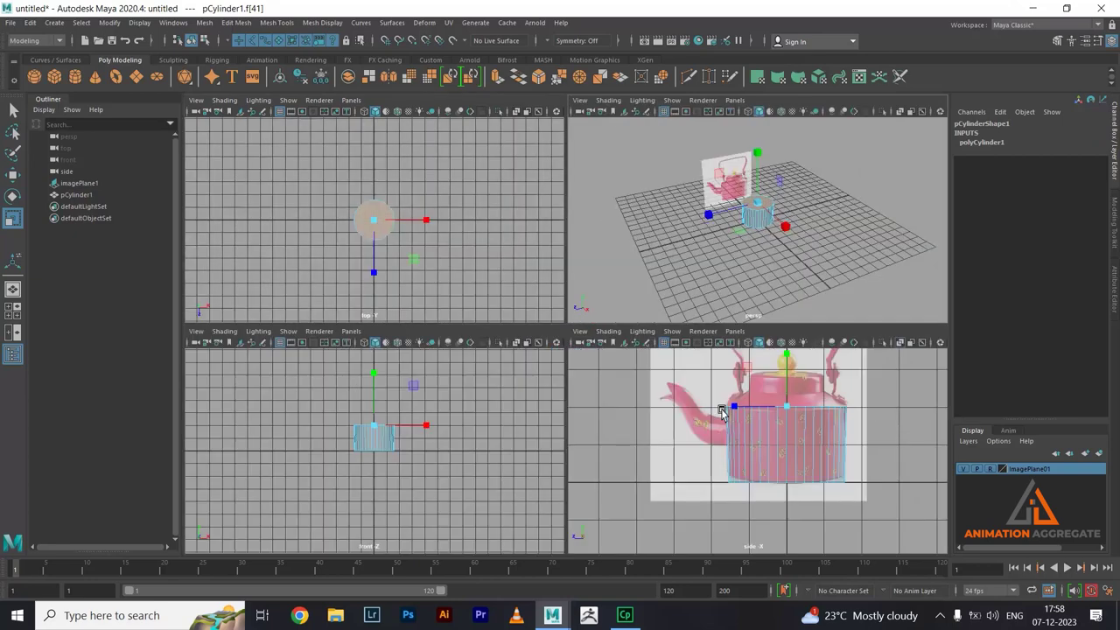
pyautogui.press('space')
pyautogui.scroll(2, 680, 375)
pyautogui.scroll(-1, 662, 330)
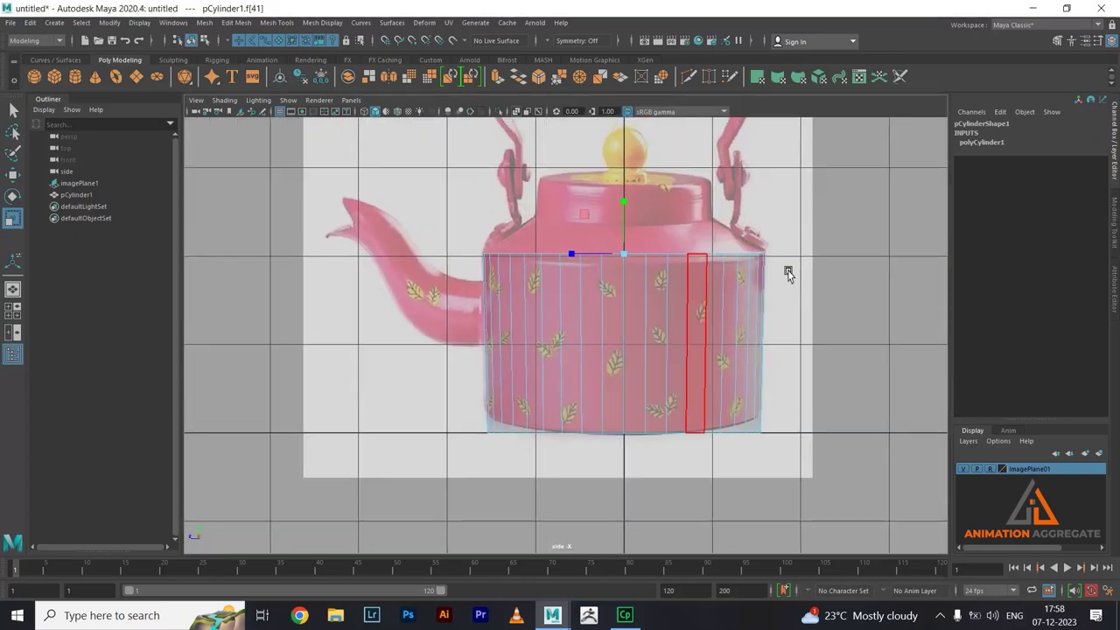
pyautogui.click(758, 255)
# - Extrude the top face, raise it toward the lid, and scale it inward into a sloping shoulder
pyautogui.keyDown('alt'); pyautogui.moveTo(758, 256); pyautogui.dragTo(750, 261, button='middle'); pyautogui.keyUp('alt')
pyautogui.keyDown('shift'); pyautogui.moveTo(832, 200); pyautogui.dragTo(829, 225, button='right'); pyautogui.keyUp('shift')
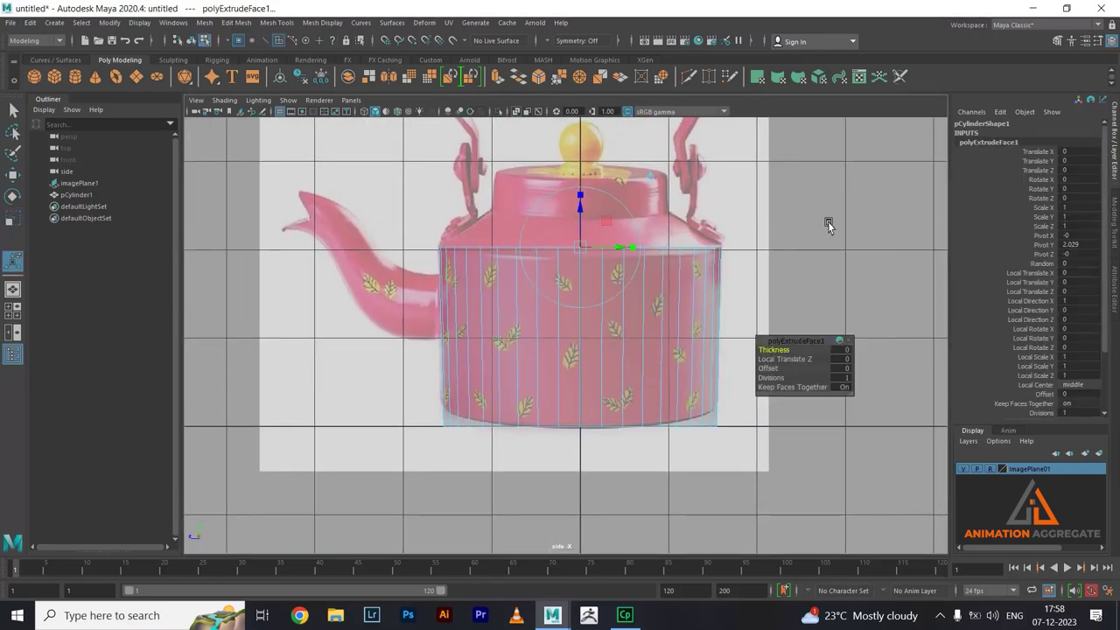
pyautogui.press('w')
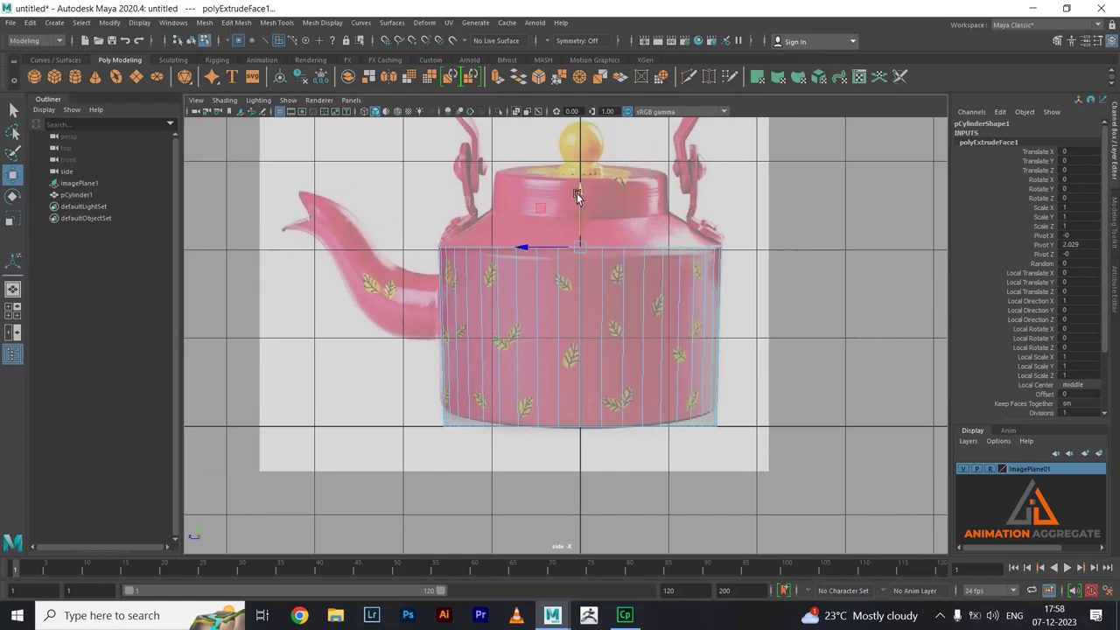
pyautogui.moveTo(577, 196); pyautogui.dragTo(582, 162)
pyautogui.moveTo(613, 236)
pyautogui.keyDown('alt'); pyautogui.mouseDown(button='middle')
pyautogui.moveTo(610, 259)
pyautogui.moveTo(626, 255)
pyautogui.mouseUp(button='middle'); pyautogui.keyUp('alt')
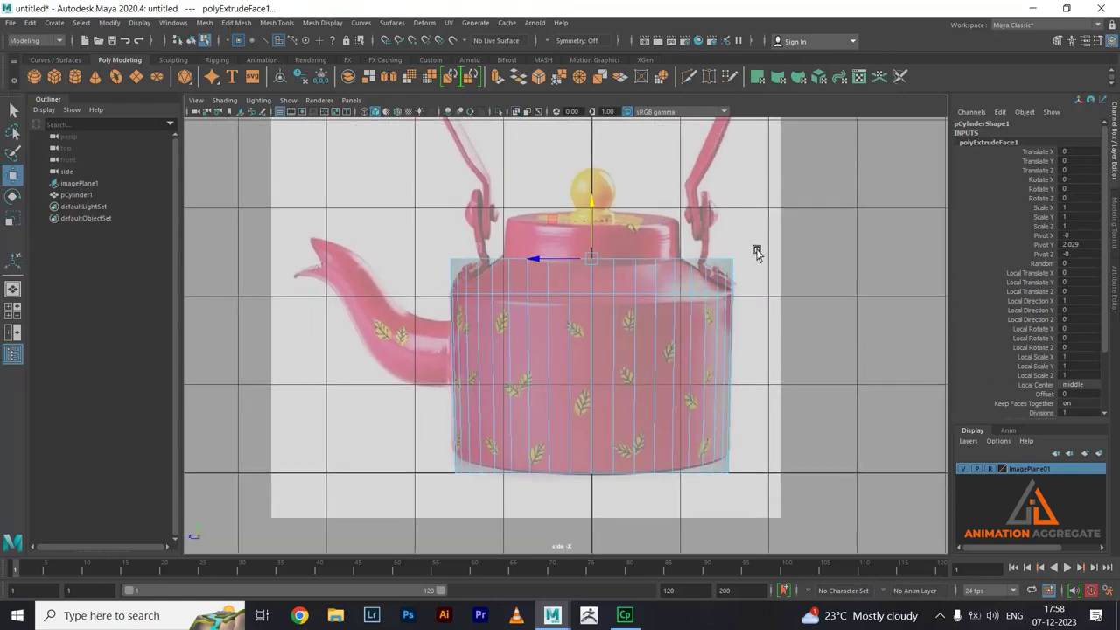
pyautogui.press('r')
pyautogui.moveTo(589, 257)
pyautogui.mouseDown()
pyautogui.moveTo(515, 266)
pyautogui.moveTo(536, 259)
pyautogui.mouseUp()
pyautogui.scroll(2, 642, 270)
pyautogui.scroll(1, 649, 294)
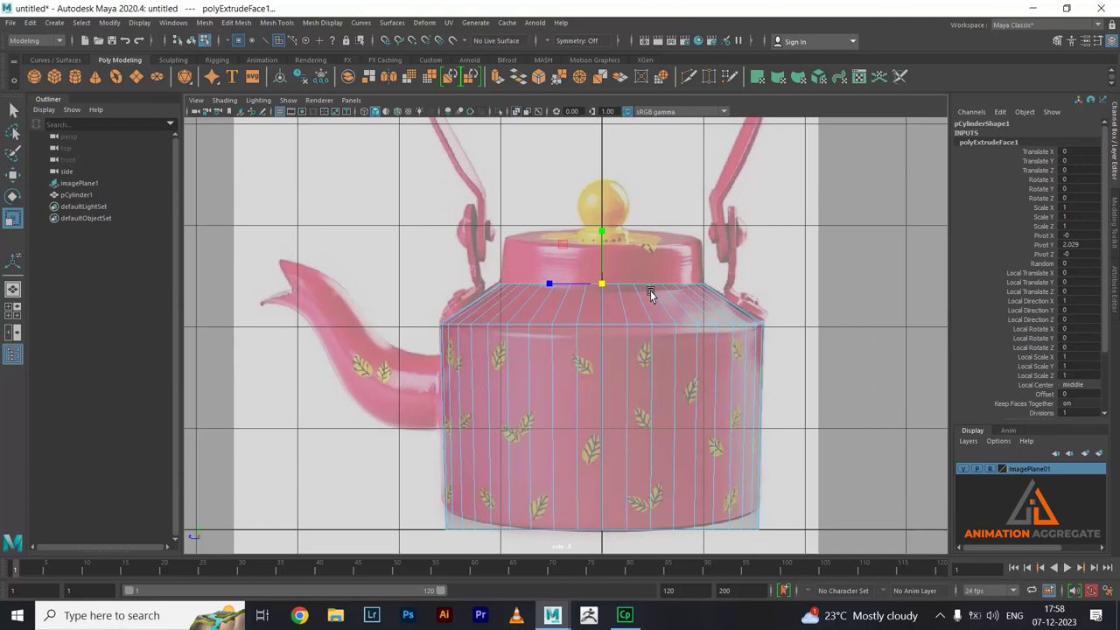
# - Open the Edit Mesh menu
pyautogui.click(248, 25)
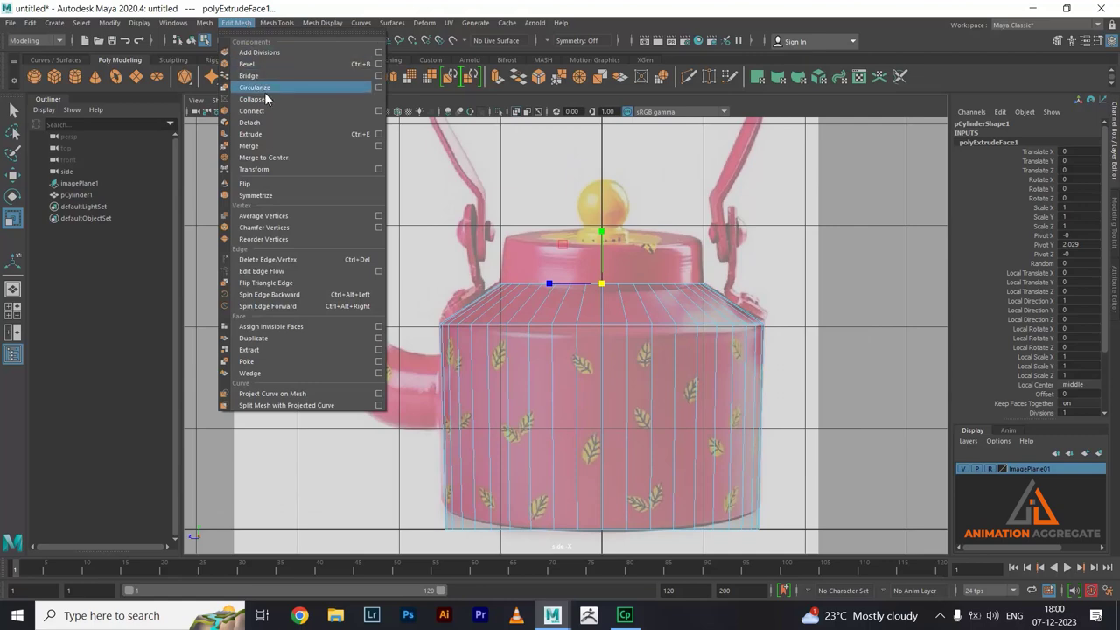
# - Extrude the top faces again and raise them along Y to the lid's height, viewed in perspective
pyautogui.click(301, 134)
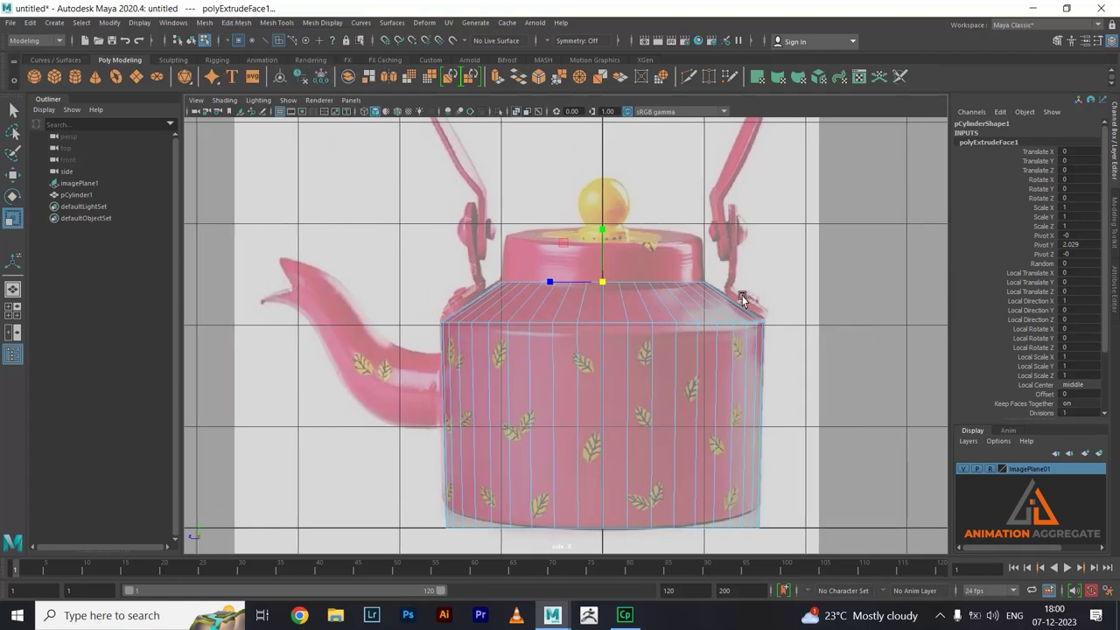
pyautogui.keyDown('shift'); pyautogui.moveTo(850, 239); pyautogui.dragTo(771, 281, button='right'); pyautogui.keyUp('shift')
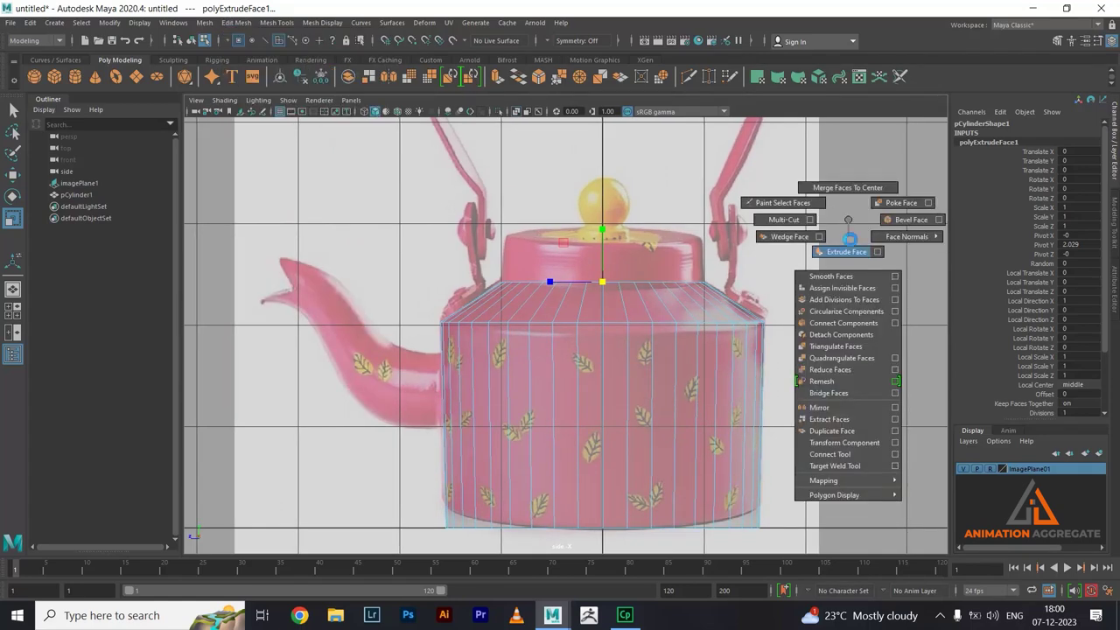
pyautogui.press('w')
pyautogui.moveTo(605, 238); pyautogui.dragTo(607, 190)
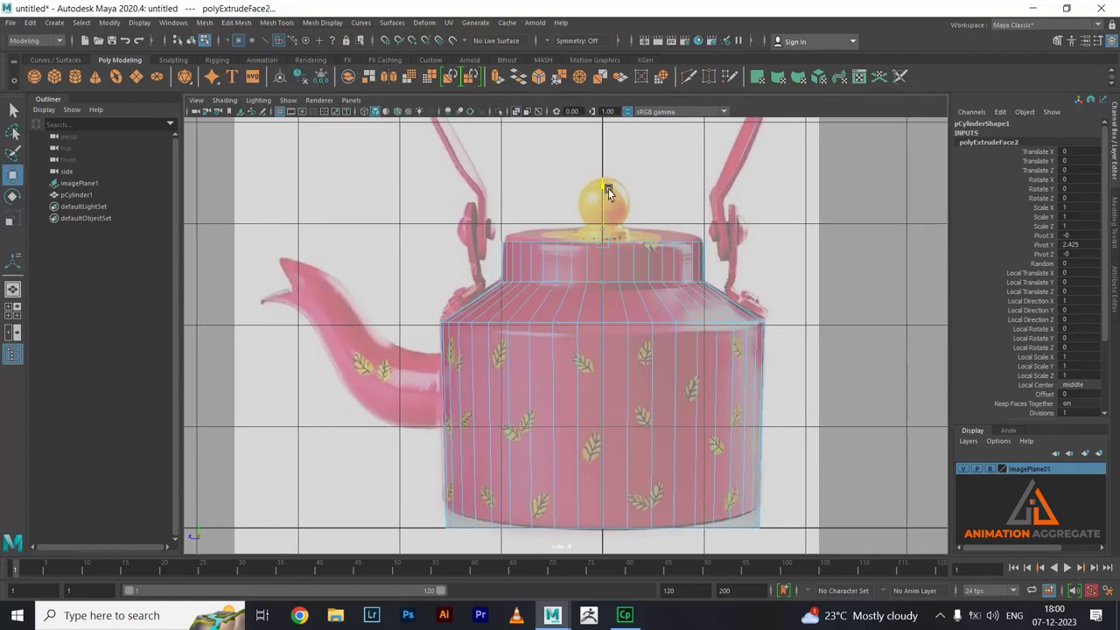
pyautogui.press('space')
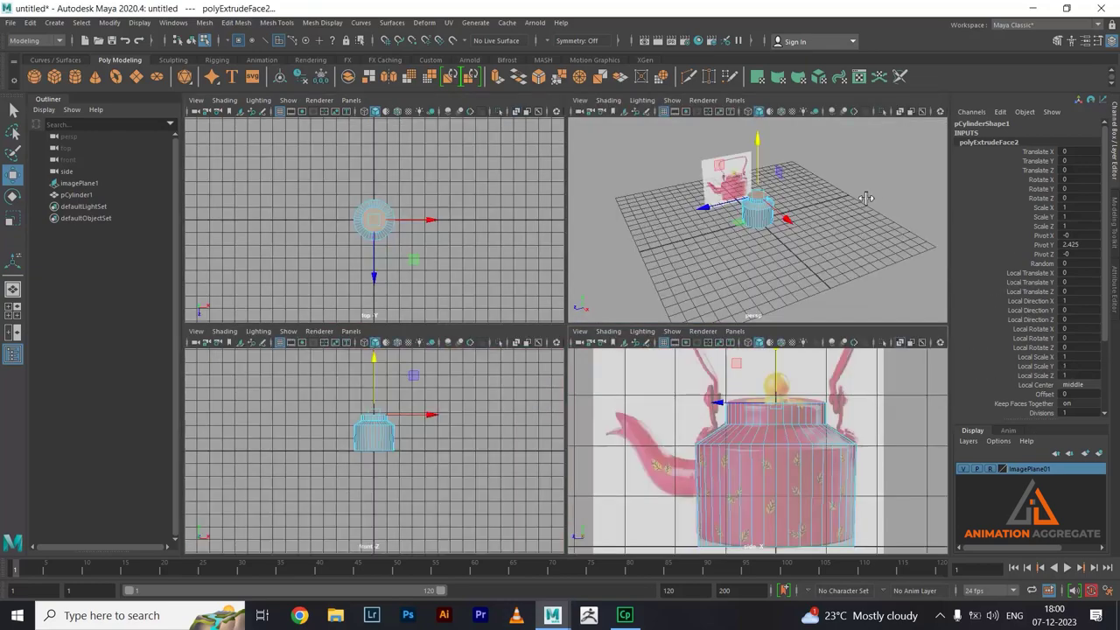
pyautogui.press('space')
pyautogui.moveTo(778, 250)
pyautogui.keyDown('alt'); pyautogui.mouseDown()
pyautogui.moveTo(537, 170)
pyautogui.moveTo(673, 358)
pyautogui.moveTo(560, 172)
pyautogui.moveTo(565, 237)
pyautogui.moveTo(554, 213)
pyautogui.mouseUp(); pyautogui.keyUp('alt')
pyautogui.scroll(3, 555, 213)
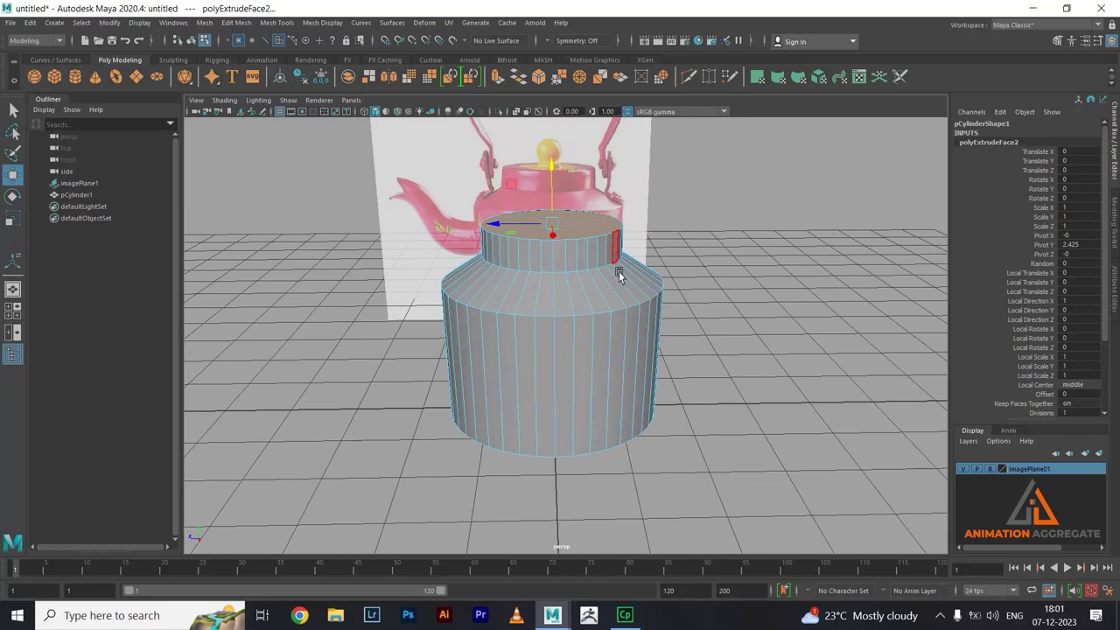
# - Delete the kettle's top face and inset the bottom cap with two inward-scaled extrusions
pyautogui.moveTo(617, 283)
pyautogui.keyDown('alt'); pyautogui.mouseDown()
pyautogui.moveTo(587, 295)
pyautogui.moveTo(574, 241)
pyautogui.moveTo(613, 288)
pyautogui.mouseUp(); pyautogui.keyUp('alt')
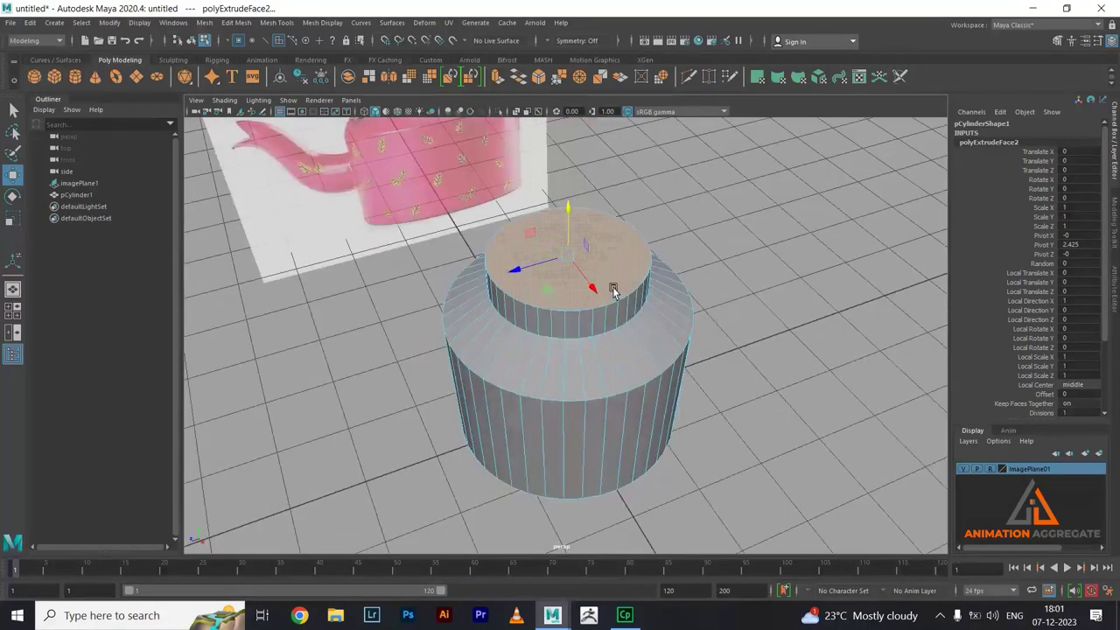
pyautogui.press('Delete')
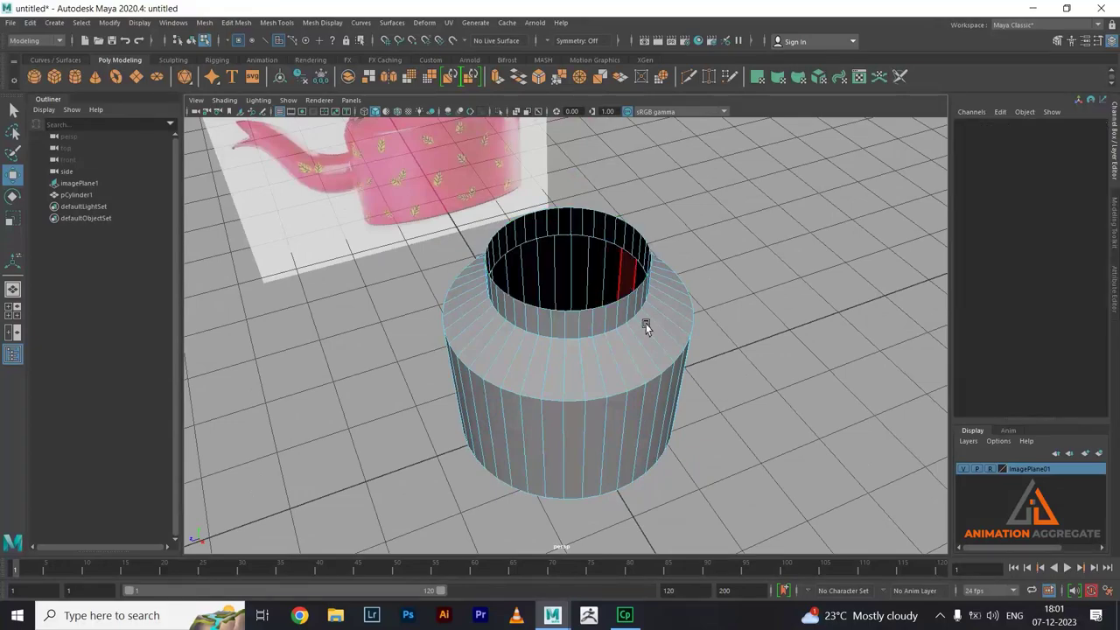
pyautogui.keyDown('alt'); pyautogui.moveTo(619, 368); pyautogui.dragTo(623, 261); pyautogui.keyUp('alt')
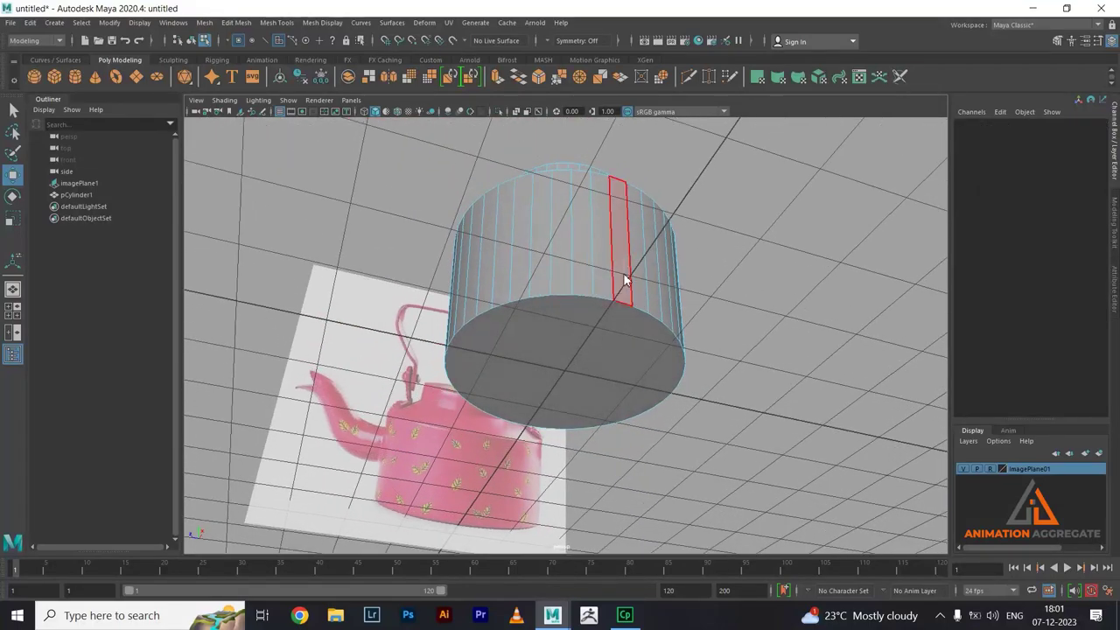
pyautogui.click(610, 347)
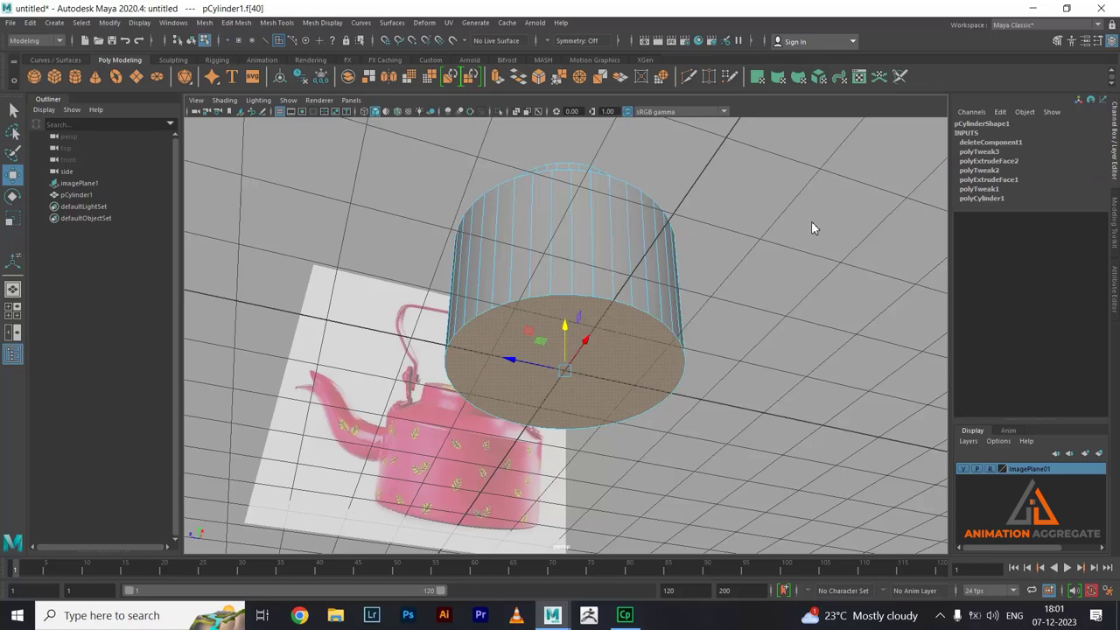
pyautogui.keyDown('shift'); pyautogui.moveTo(811, 223); pyautogui.dragTo(808, 241, button='right'); pyautogui.keyUp('shift')
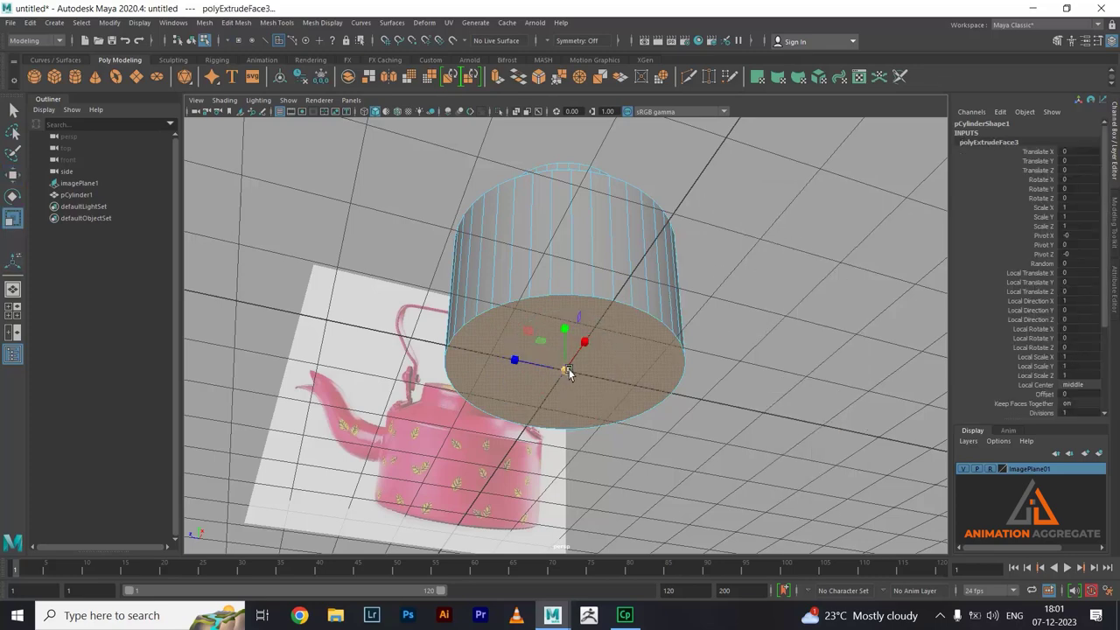
pyautogui.moveTo(565, 370); pyautogui.dragTo(545, 375)
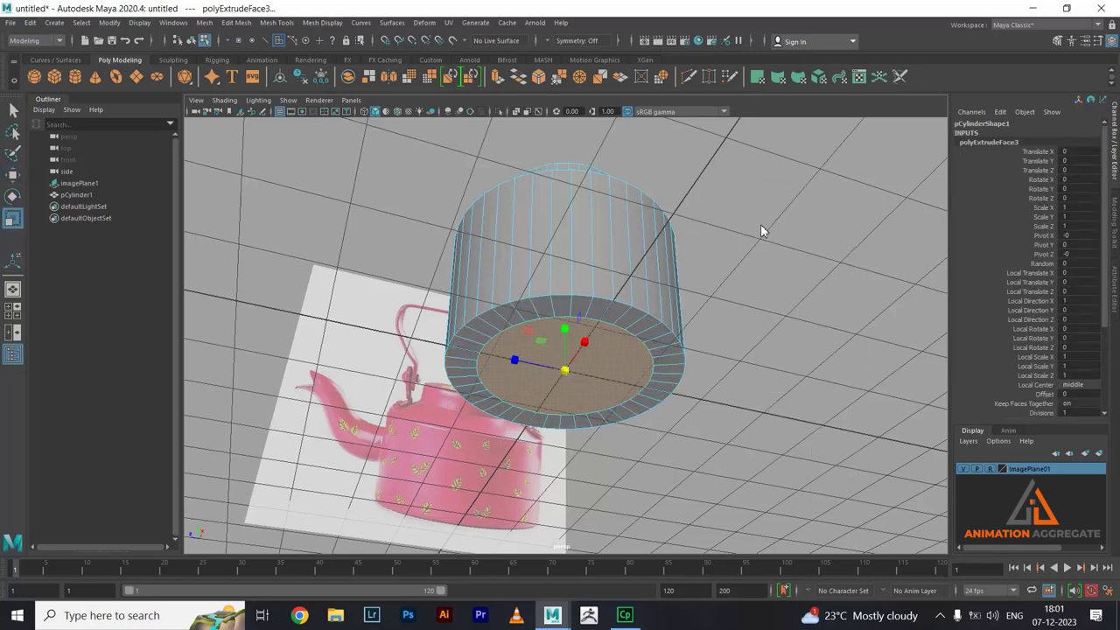
pyautogui.keyDown('shift'); pyautogui.moveTo(761, 224); pyautogui.dragTo(754, 250, button='right'); pyautogui.keyUp('shift')
pyautogui.moveTo(566, 371); pyautogui.dragTo(499, 392)
# - Poke the inner bottom cap with Edit Mesh > Poke so its triangles meet centrally
pyautogui.keyDown('alt'); pyautogui.moveTo(564, 340); pyautogui.dragTo(577, 339); pyautogui.keyUp('alt')
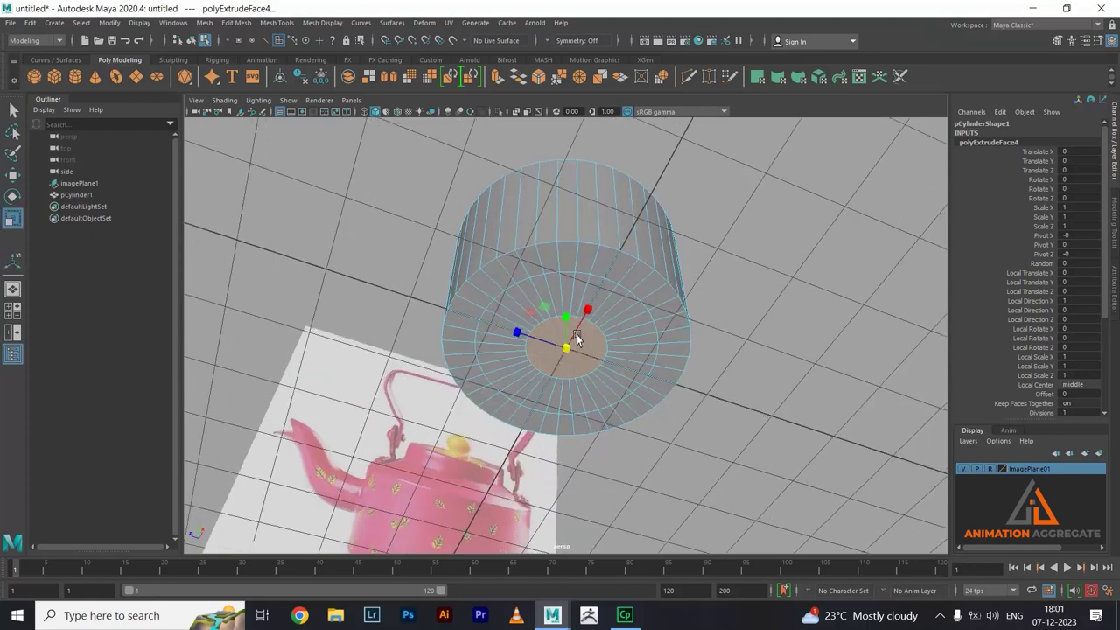
pyautogui.scroll(2, 578, 340)
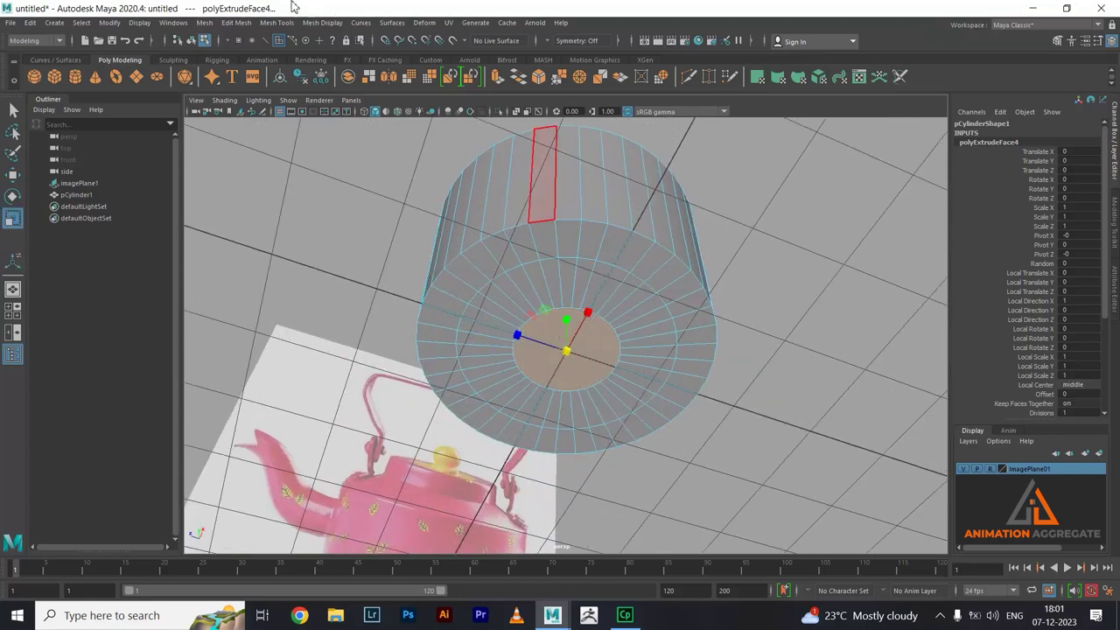
pyautogui.click(243, 23)
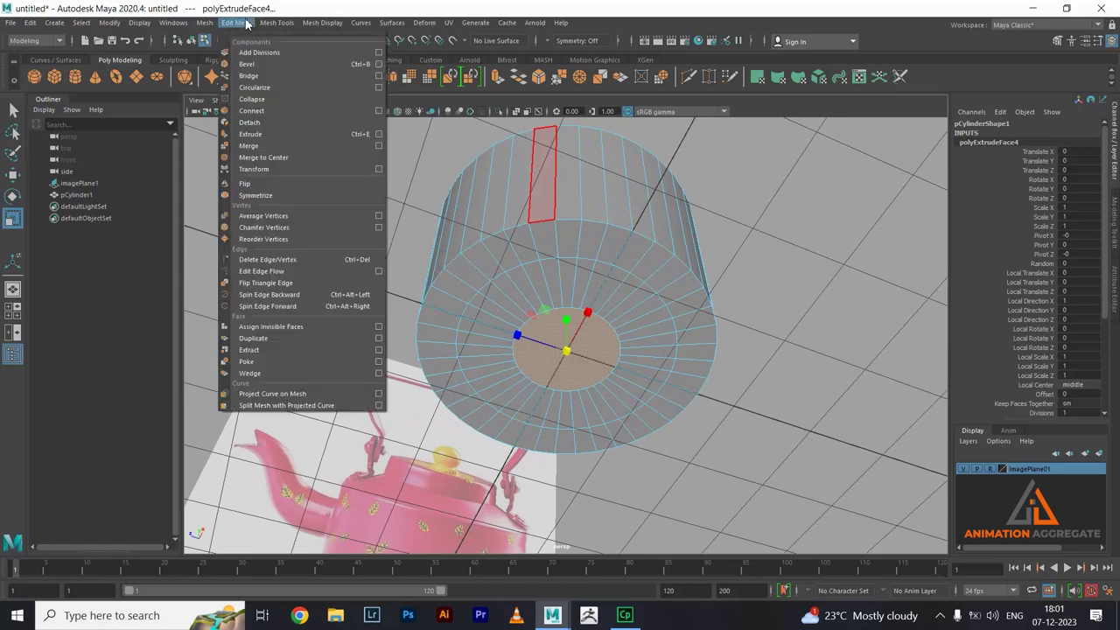
pyautogui.click(288, 362)
# - Return to plain selection and bring the poked bottom cap up close in view
pyautogui.scroll(3, 588, 374)
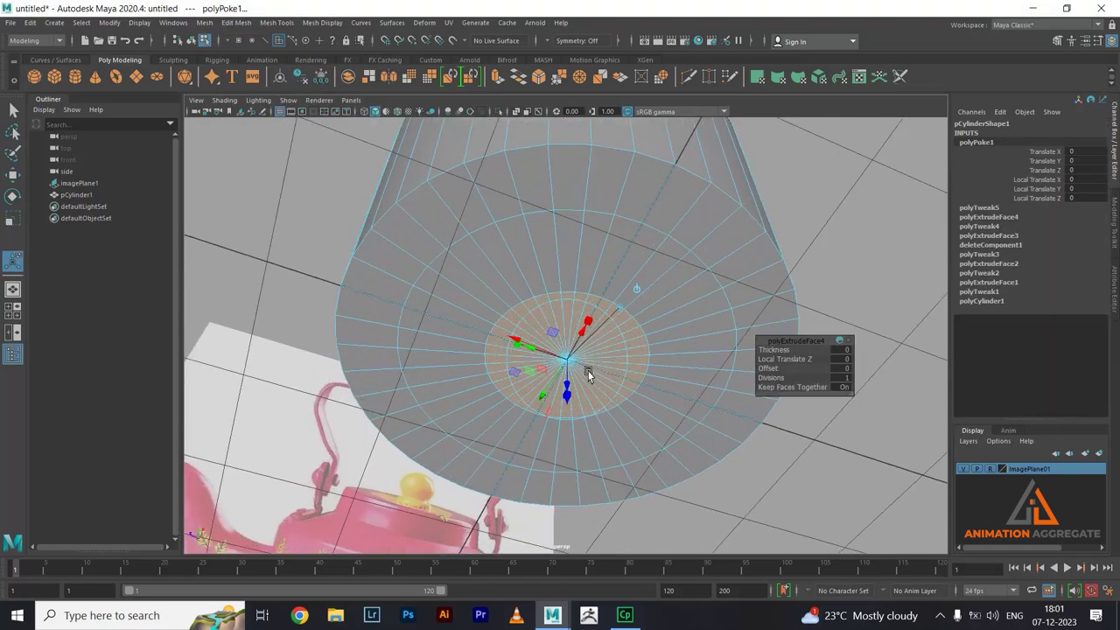
pyautogui.press('q')
pyautogui.scroll(2, 560, 287)
pyautogui.scroll(2, 595, 298)
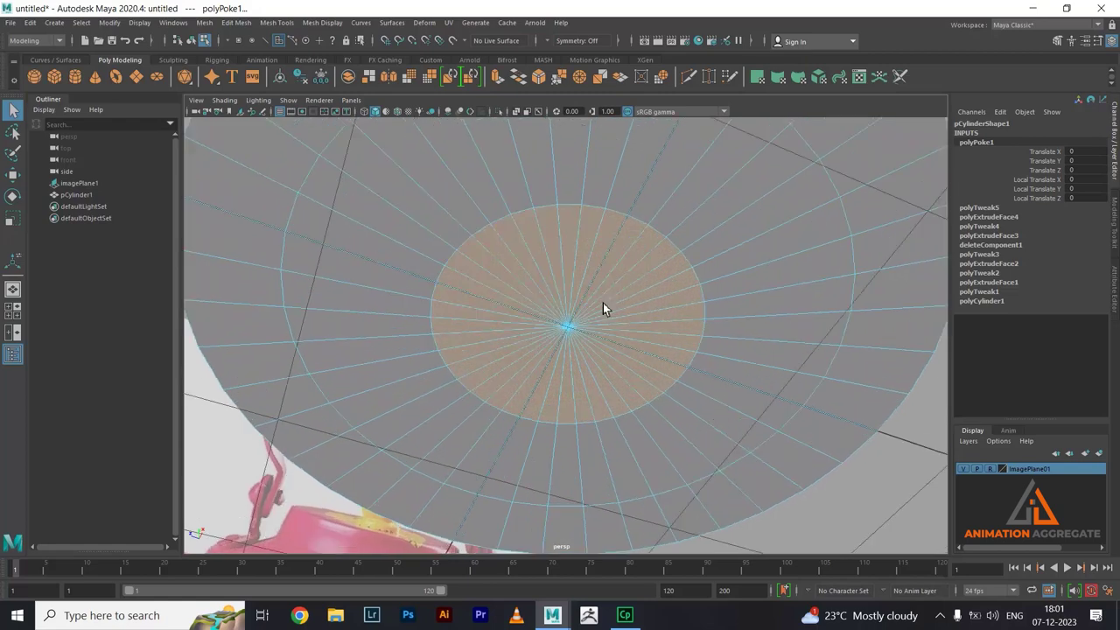
pyautogui.scroll(-1, 629, 311)
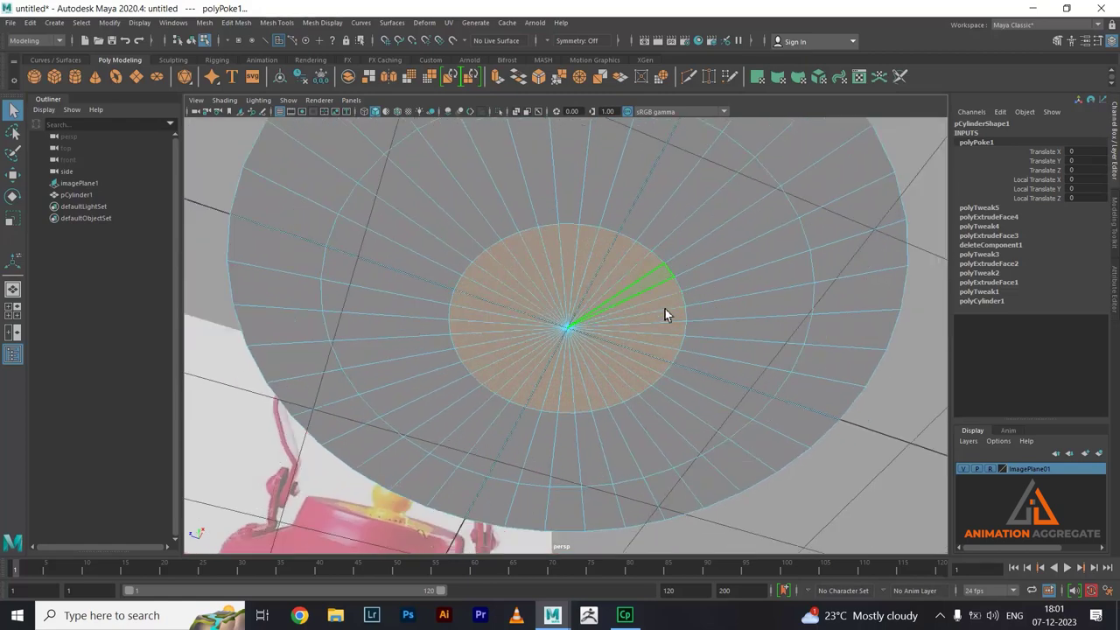
pyautogui.keyDown('alt'); pyautogui.moveTo(665, 314); pyautogui.dragTo(610, 275); pyautogui.keyUp('alt')
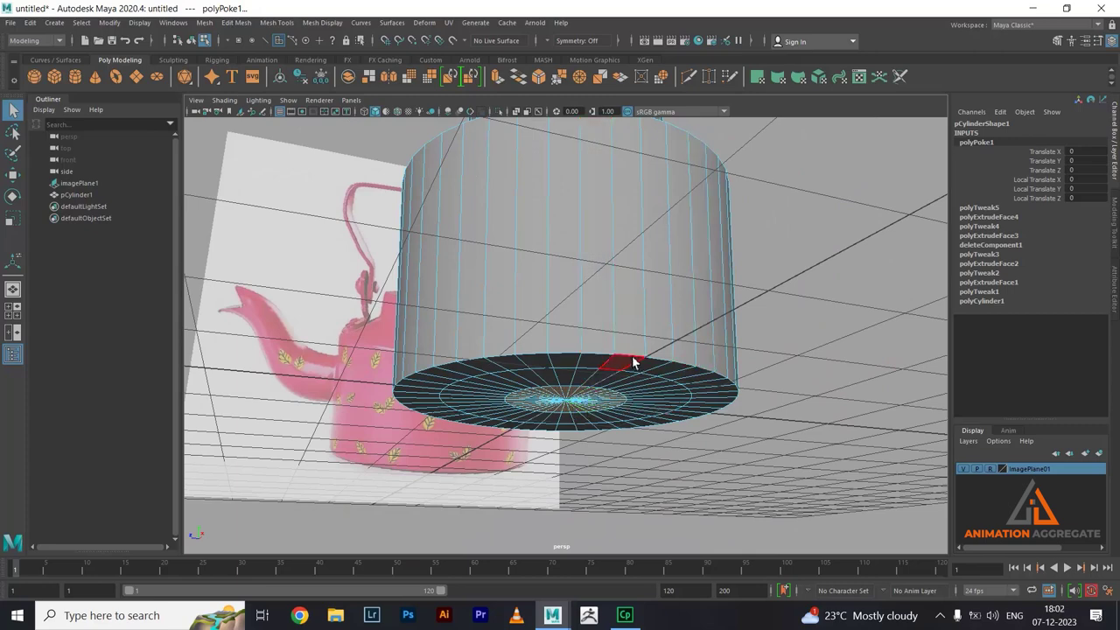
pyautogui.keyDown('alt'); pyautogui.moveTo(642, 347); pyautogui.dragTo(612, 306); pyautogui.keyUp('alt')
pyautogui.keyDown('alt'); pyautogui.moveTo(613, 305); pyautogui.dragTo(650, 303, button='right'); pyautogui.keyUp('alt')
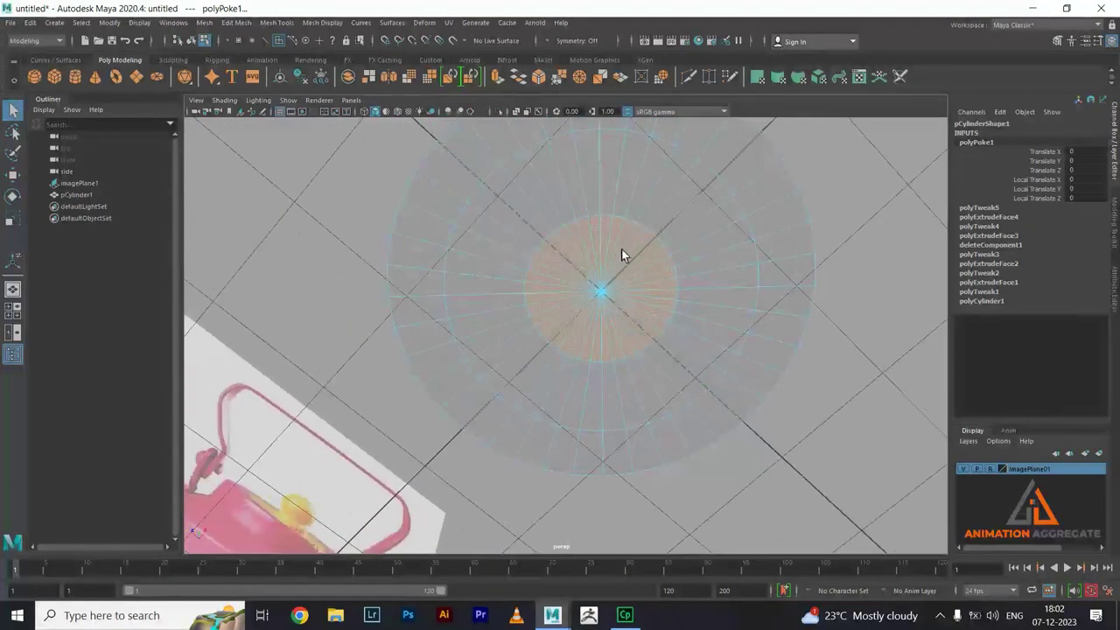
pyautogui.keyDown('alt'); pyautogui.moveTo(650, 303); pyautogui.dragTo(614, 241); pyautogui.keyUp('alt')
pyautogui.scroll(2, 614, 233)
# - Switch to edge mode and pick five spoke edges of the poked bottom cap
pyautogui.moveTo(601, 215); pyautogui.dragTo(601, 182, button='right')
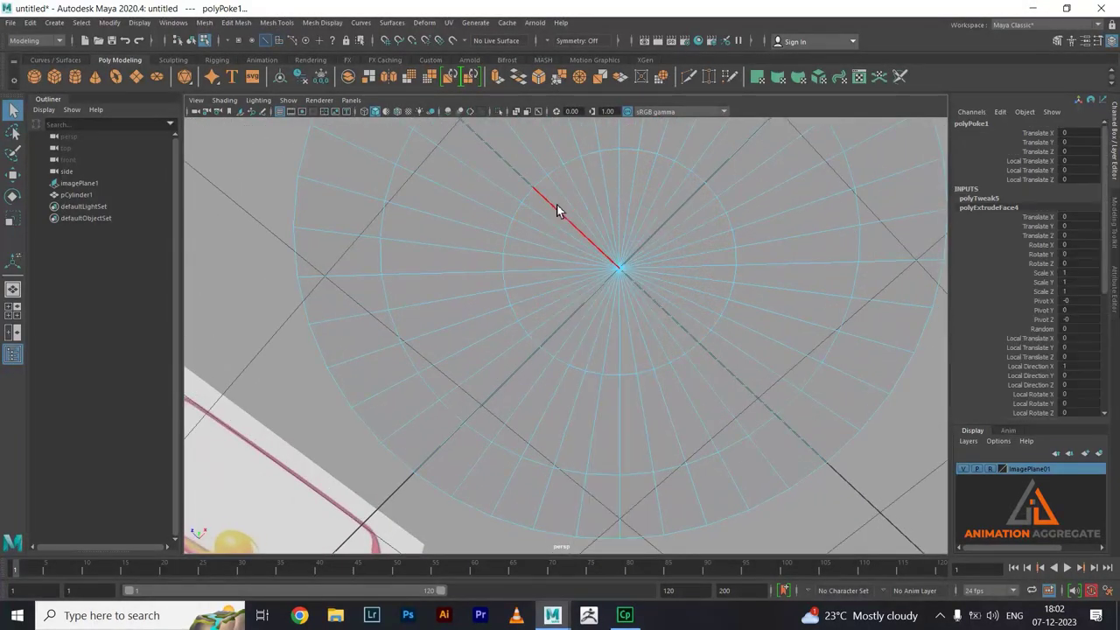
pyautogui.click(555, 207)
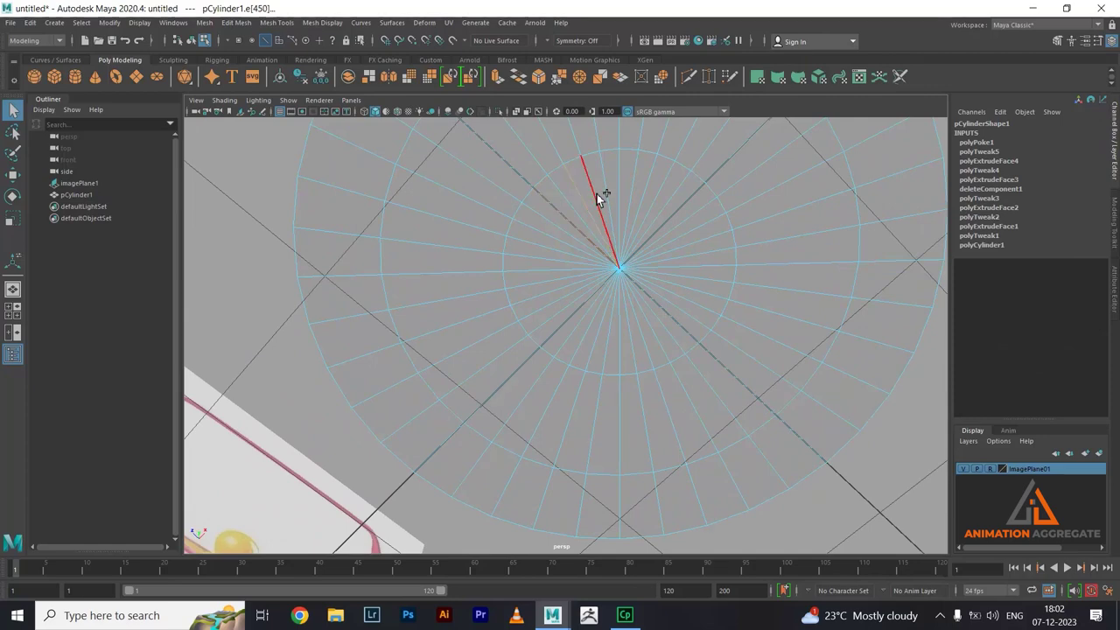
pyautogui.click(604, 188)
pyautogui.click(610, 187)
pyautogui.click(632, 188)
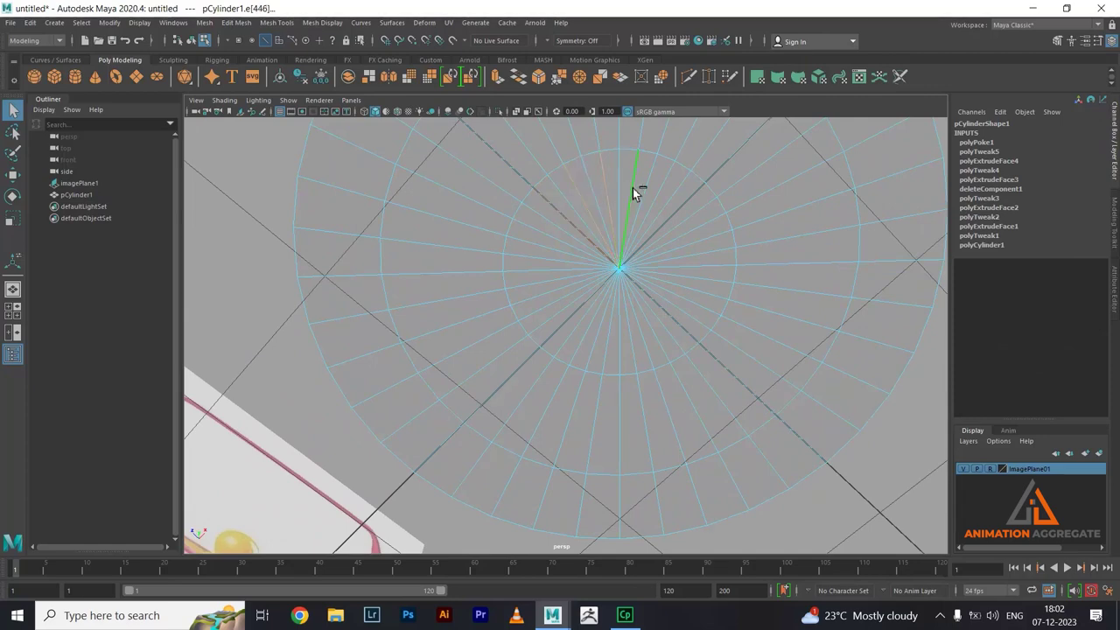
pyautogui.click(670, 217)
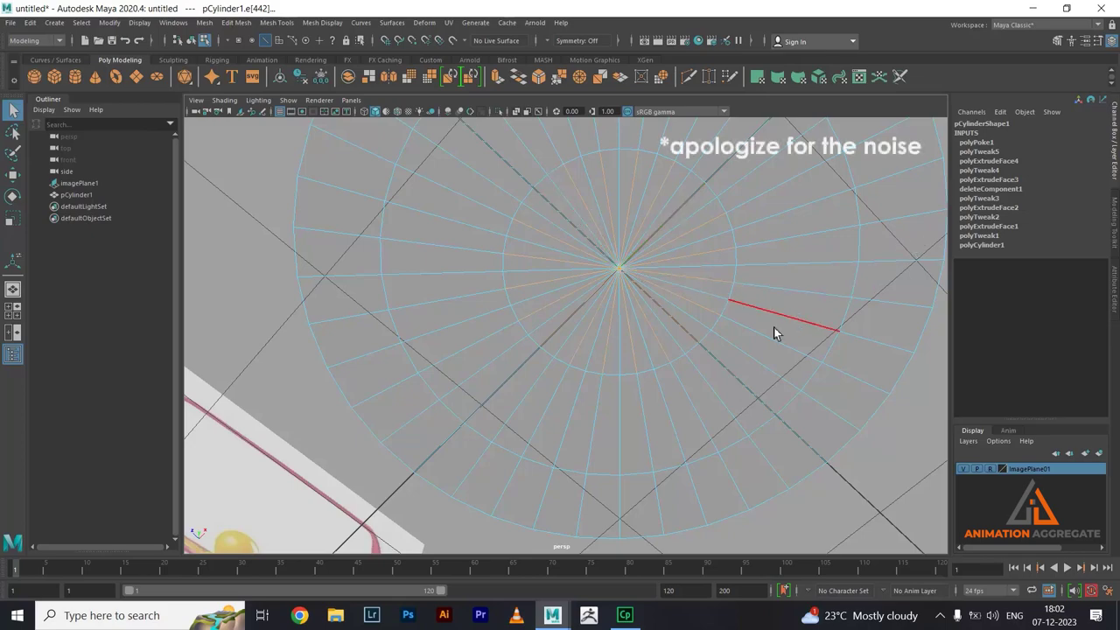
# - Inspect the bottom cap from new angles and clear the edge selection
pyautogui.moveTo(773, 327)
pyautogui.keyDown('alt'); pyautogui.mouseDown()
pyautogui.moveTo(687, 275)
pyautogui.moveTo(639, 260)
pyautogui.mouseUp(); pyautogui.keyUp('alt')
pyautogui.scroll(2, 627, 286)
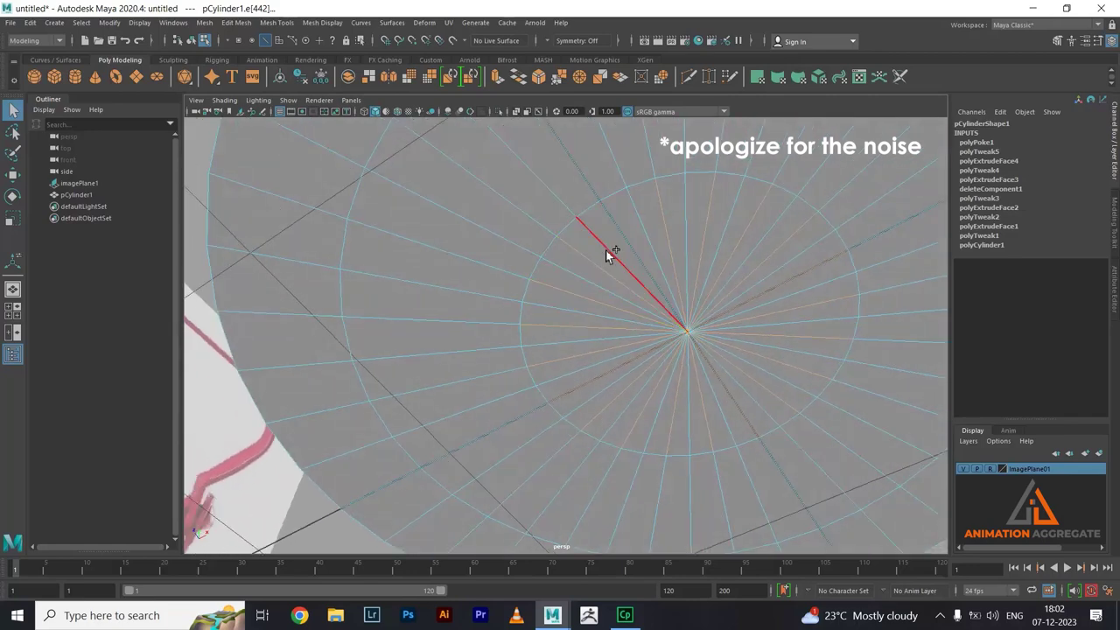
pyautogui.keyDown('alt'); pyautogui.moveTo(700, 317); pyautogui.dragTo(694, 297); pyautogui.keyUp('alt')
pyautogui.click(694, 298)
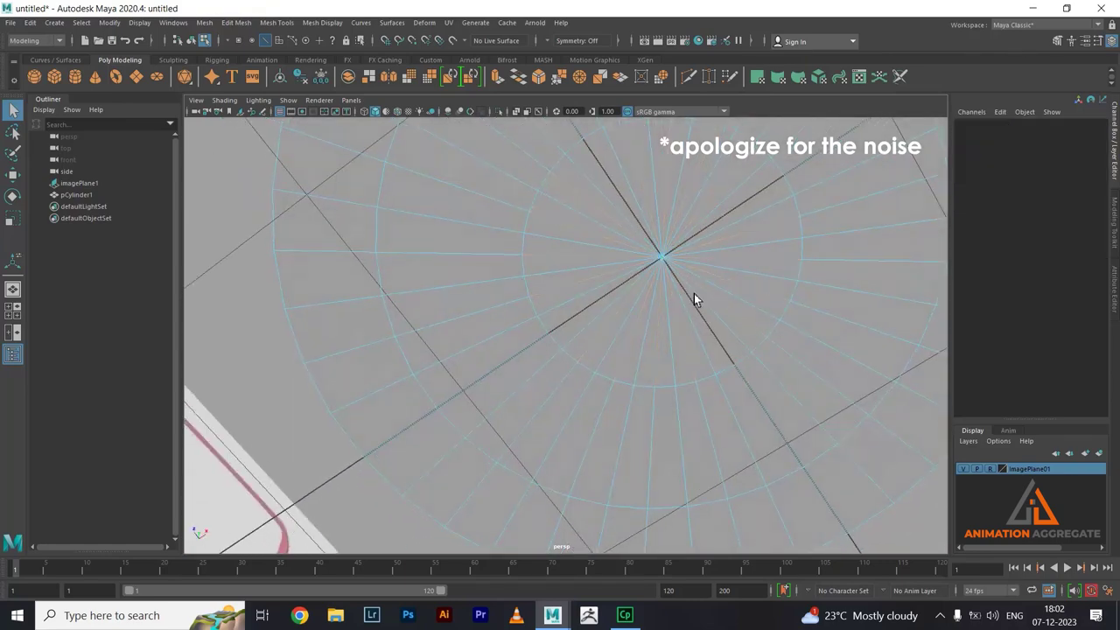
pyautogui.moveTo(694, 297)
pyautogui.keyDown('alt'); pyautogui.mouseDown()
pyautogui.moveTo(625, 229)
pyautogui.moveTo(635, 210)
pyautogui.moveTo(627, 238)
pyautogui.mouseUp(); pyautogui.keyUp('alt')
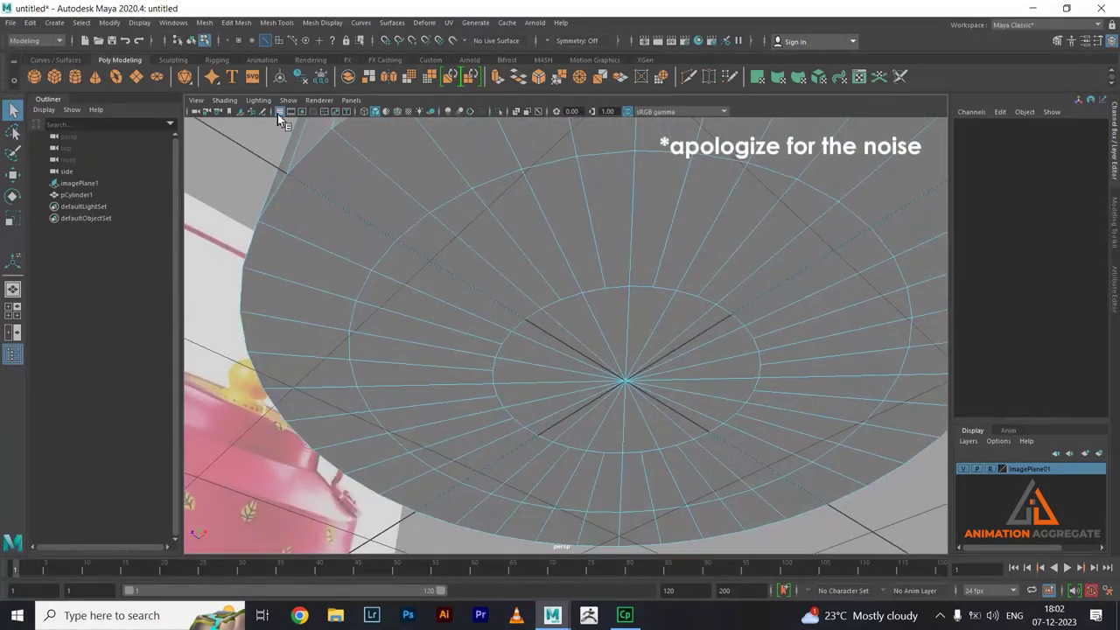
pyautogui.keyDown('alt'); pyautogui.moveTo(629, 339); pyautogui.dragTo(645, 325); pyautogui.keyUp('alt')
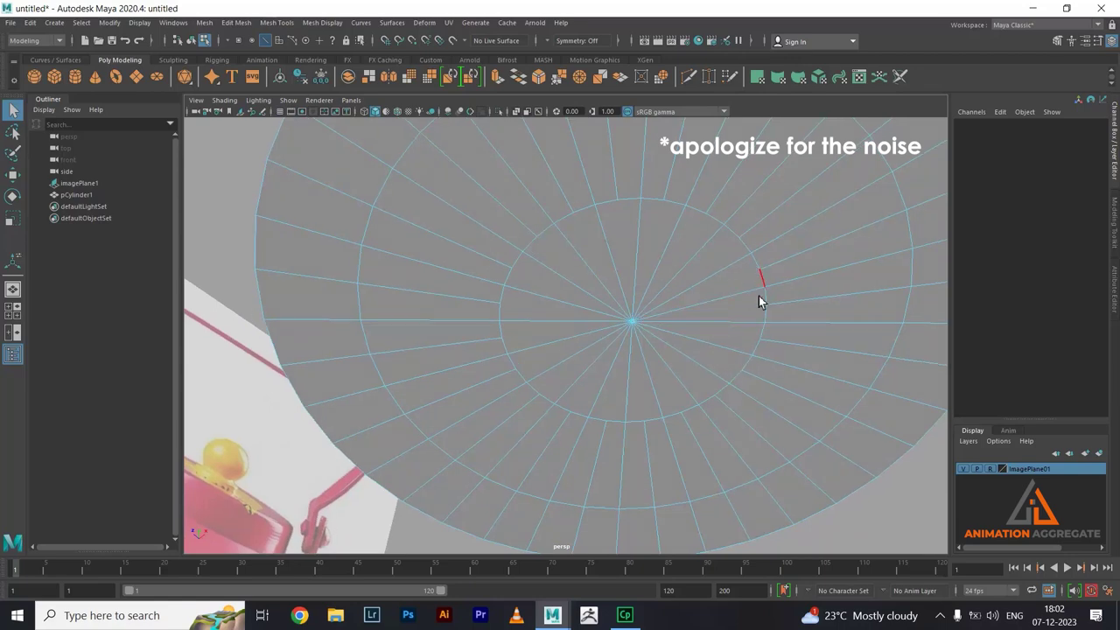
# - Return to object mode and briefly preview the body smoothed, then turn smoothing off
pyautogui.moveTo(632, 321); pyautogui.dragTo(758, 224, button='right')
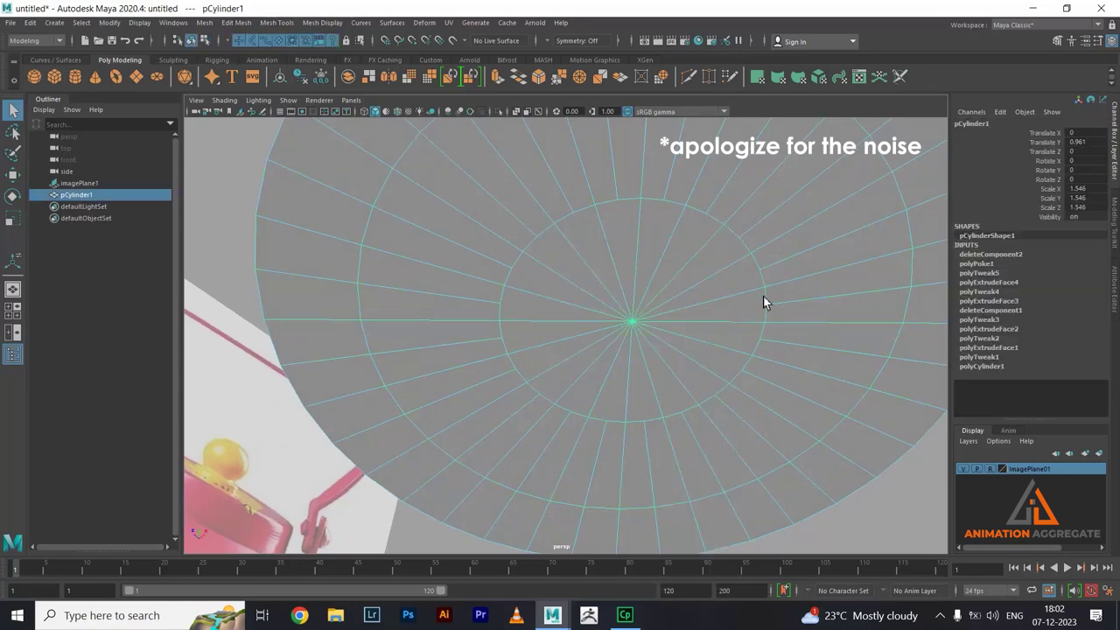
pyautogui.press('3')
pyautogui.keyDown('alt'); pyautogui.moveTo(751, 322); pyautogui.dragTo(708, 275); pyautogui.keyUp('alt')
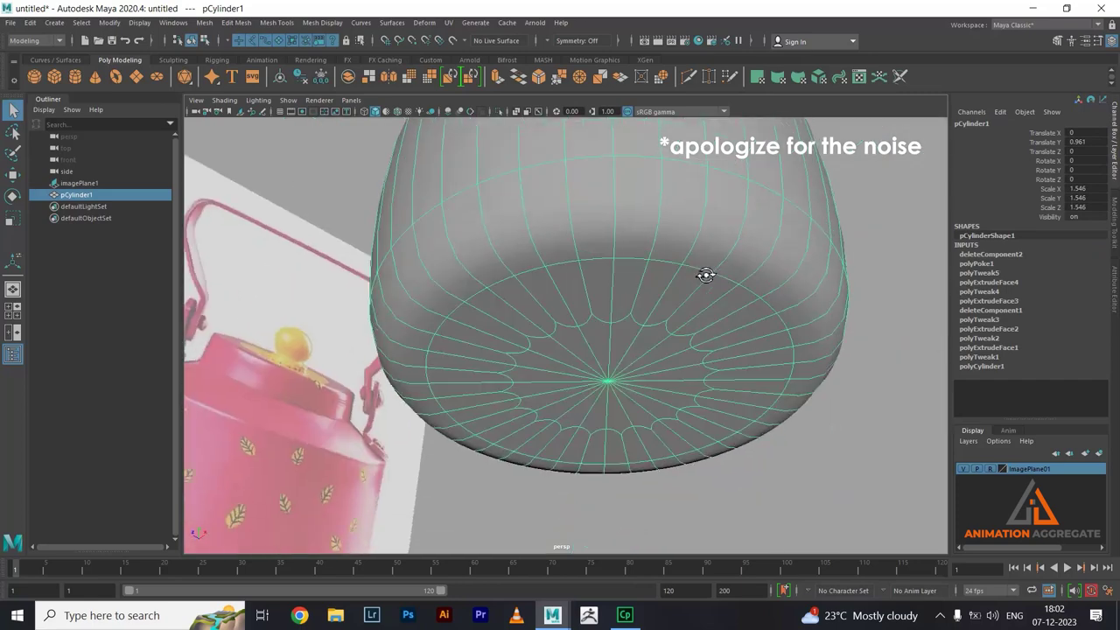
pyautogui.press('1')
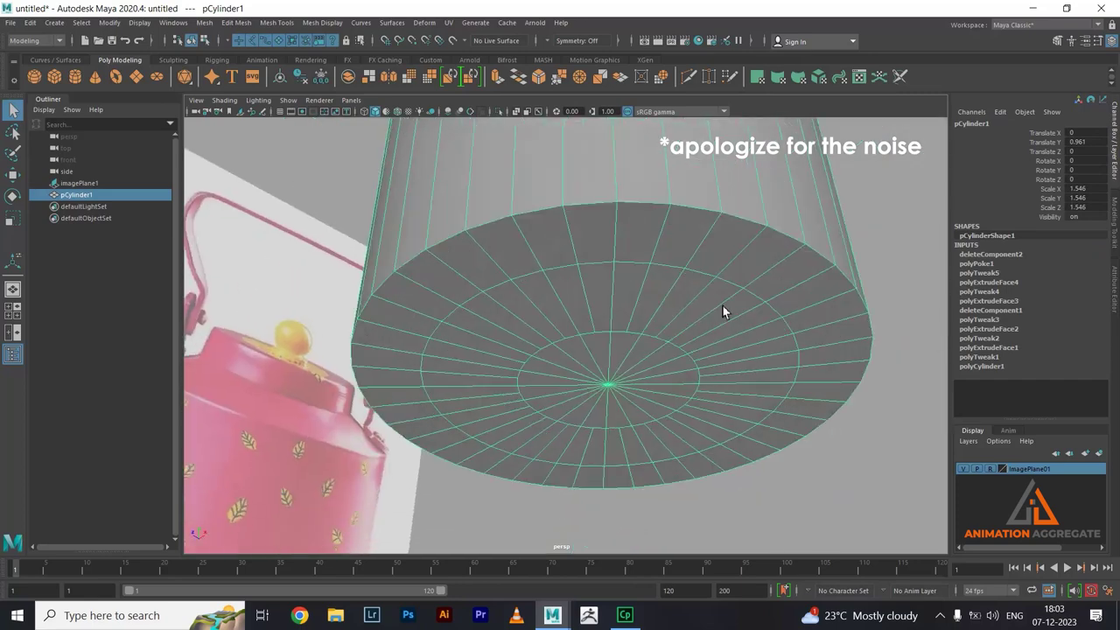
pyautogui.moveTo(723, 309)
pyautogui.keyDown('alt'); pyautogui.mouseDown()
pyautogui.moveTo(680, 250)
pyautogui.moveTo(638, 364)
pyautogui.moveTo(606, 304)
pyautogui.moveTo(608, 327)
pyautogui.moveTo(633, 305)
pyautogui.moveTo(545, 282)
pyautogui.moveTo(539, 292)
pyautogui.moveTo(623, 299)
pyautogui.mouseUp(); pyautogui.keyUp('alt')
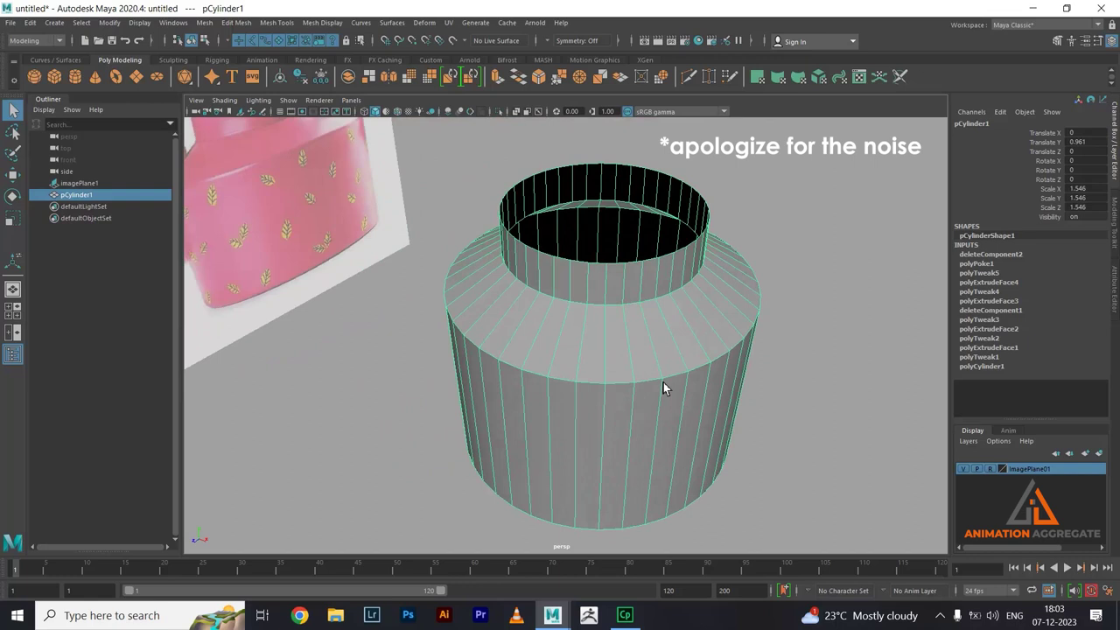
# - Extrude the kettle body's faces with a Thickness of 0.09
pyautogui.keyDown('alt'); pyautogui.moveTo(663, 405); pyautogui.dragTo(626, 388); pyautogui.keyUp('alt')
pyautogui.keyDown('shift'); pyautogui.moveTo(744, 294); pyautogui.dragTo(648, 343, button='right'); pyautogui.keyUp('shift')
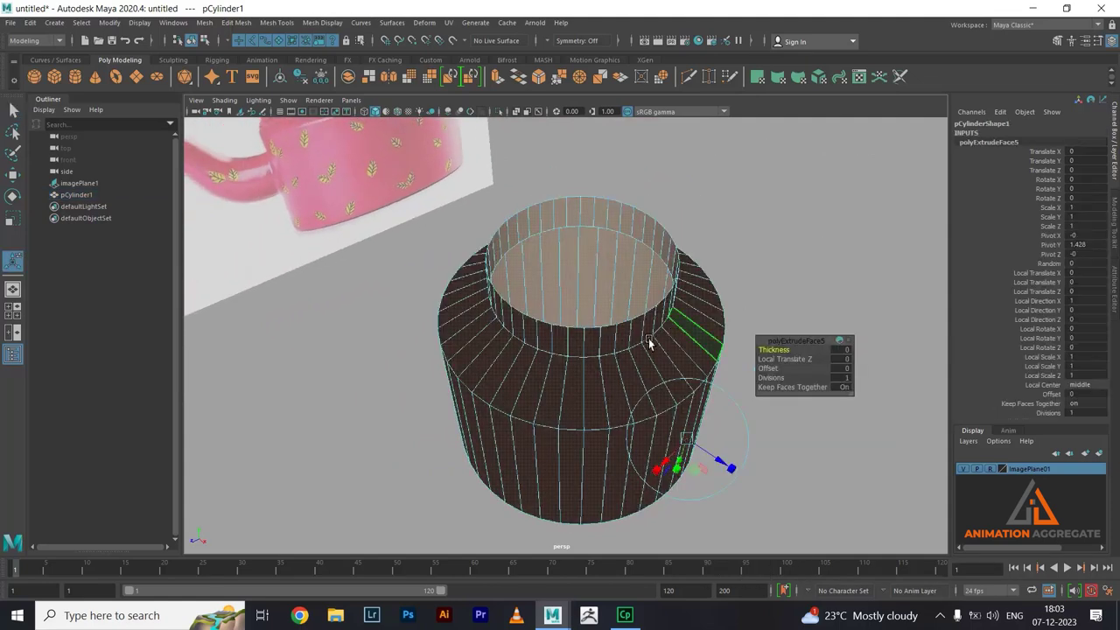
pyautogui.keyDown('alt'); pyautogui.moveTo(648, 343); pyautogui.dragTo(650, 317); pyautogui.keyUp('alt')
pyautogui.moveTo(779, 353); pyautogui.dragTo(796, 351)
pyautogui.moveTo(636, 316)
pyautogui.keyDown('alt'); pyautogui.mouseDown()
pyautogui.moveTo(617, 321)
pyautogui.moveTo(663, 325)
pyautogui.moveTo(657, 272)
pyautogui.moveTo(625, 236)
pyautogui.moveTo(596, 260)
pyautogui.moveTo(602, 316)
pyautogui.moveTo(599, 216)
pyautogui.mouseUp(); pyautogui.keyUp('alt')
# - Switch to edge mode and double-click to select a full edge loop around the body
pyautogui.rightClick(614, 298)
pyautogui.click(673, 280)
pyautogui.rightClick(668, 269)
pyautogui.click(672, 253)
pyautogui.click(649, 294)
pyautogui.doubleClick(601, 312)
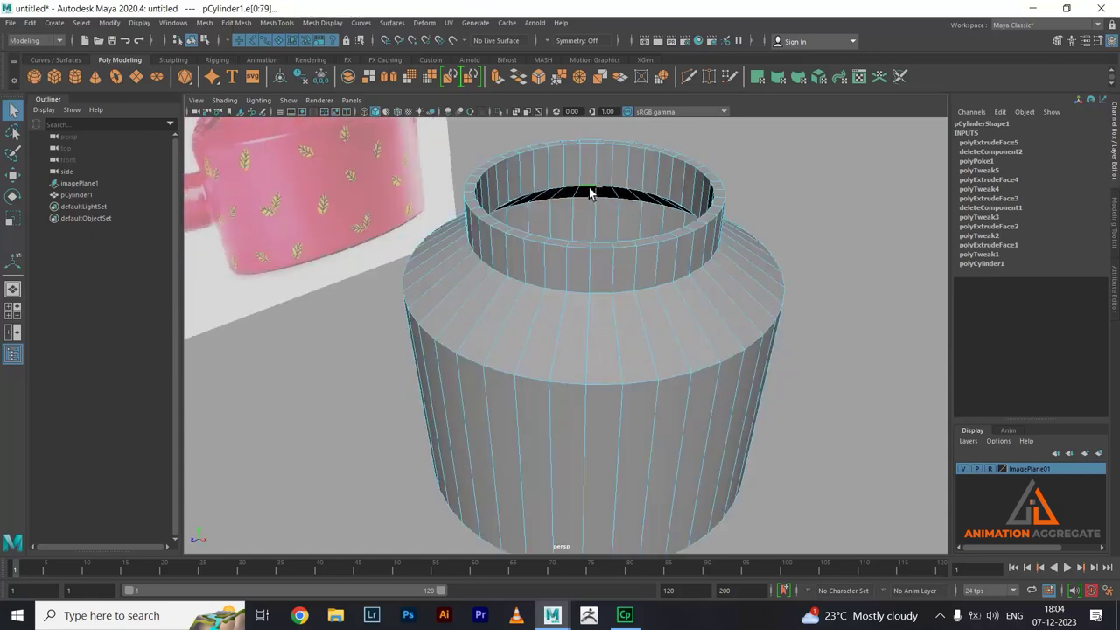
# - Orbit and zoom to inspect the thickened rim from above and the front
pyautogui.moveTo(654, 250)
pyautogui.keyDown('alt'); pyautogui.mouseDown()
pyautogui.moveTo(598, 257)
pyautogui.moveTo(600, 230)
pyautogui.moveTo(595, 290)
pyautogui.mouseUp(); pyautogui.keyUp('alt')
pyautogui.keyDown('alt'); pyautogui.moveTo(543, 154); pyautogui.dragTo(595, 288); pyautogui.keyUp('alt')
pyautogui.scroll(3, 572, 353)
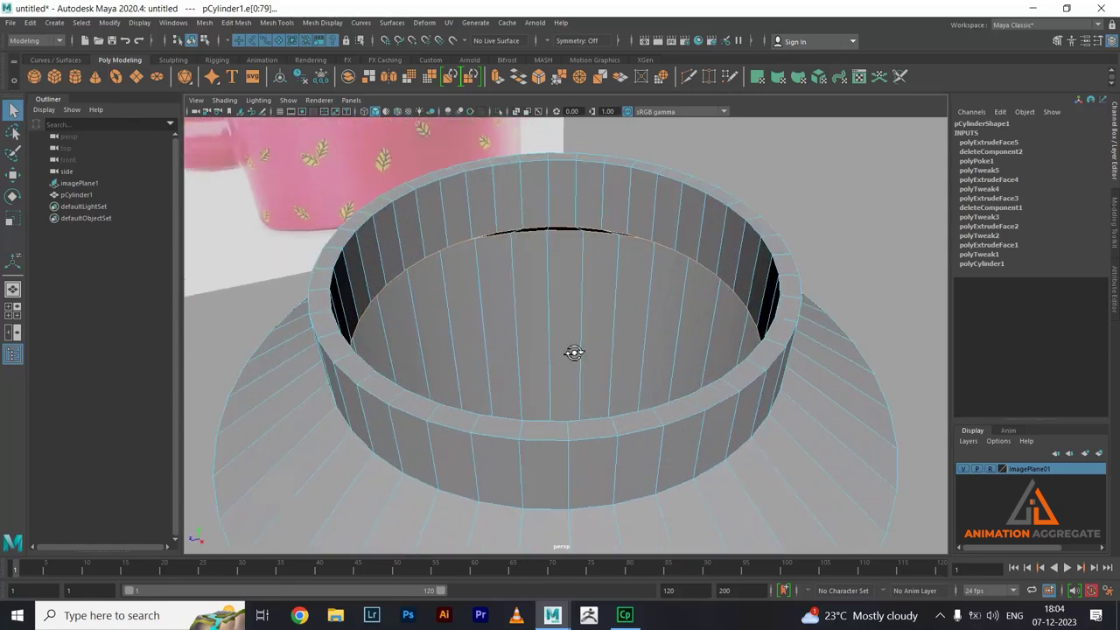
pyautogui.keyDown('alt'); pyautogui.moveTo(573, 353); pyautogui.dragTo(464, 368); pyautogui.keyUp('alt')
pyautogui.scroll(-2, 656, 320)
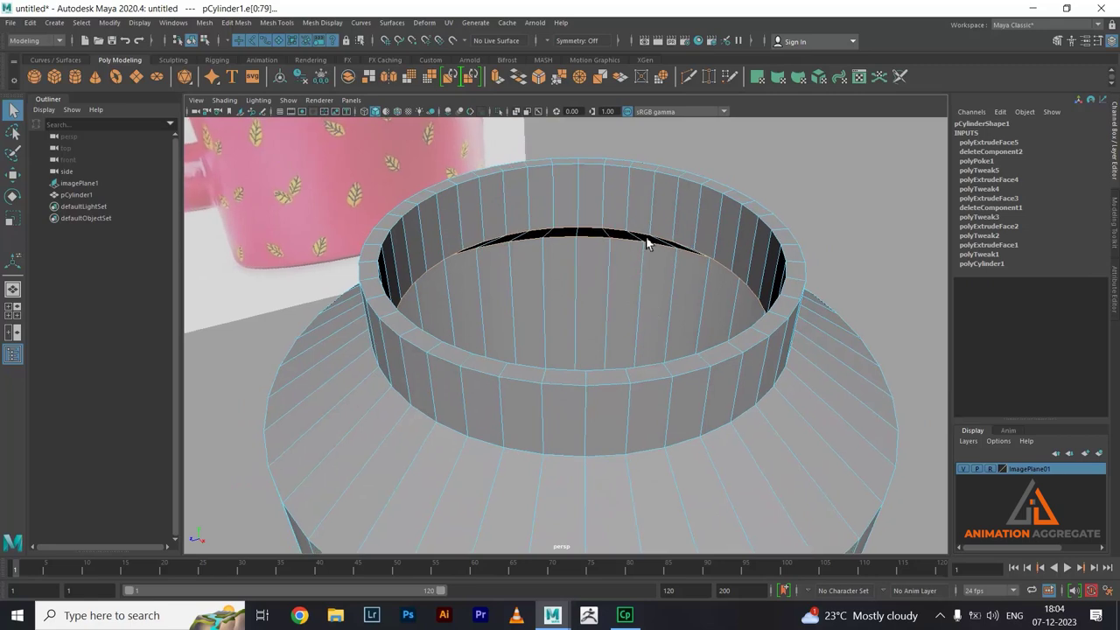
# - Bevel the selected base edge loop with Fraction 0.08 and 2 segments
pyautogui.keyDown('alt'); pyautogui.moveTo(769, 299); pyautogui.dragTo(738, 244); pyautogui.keyUp('alt')
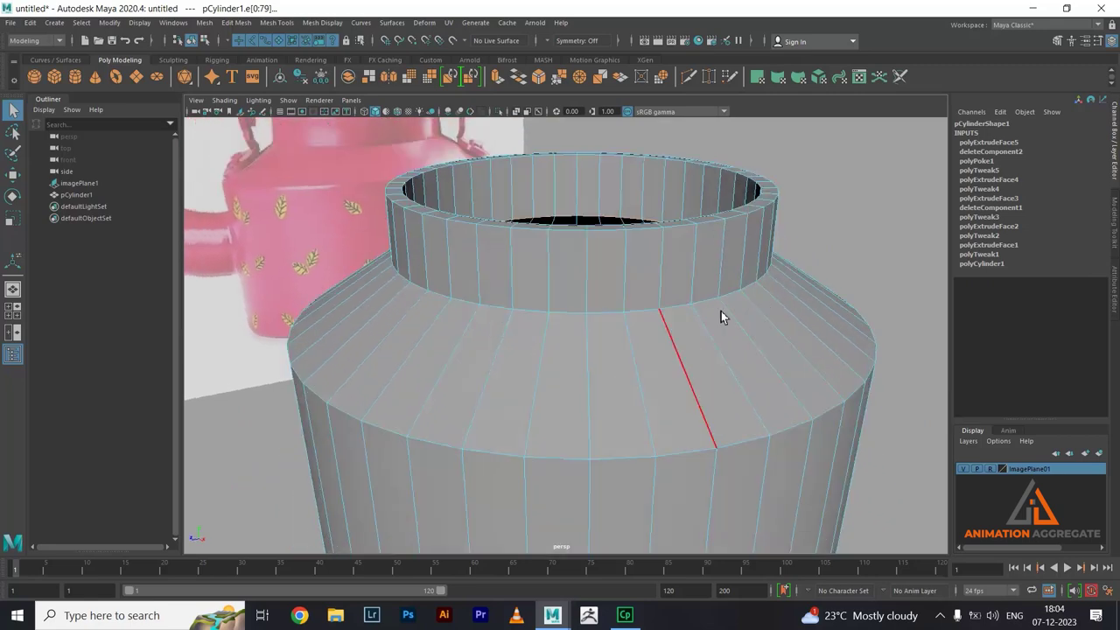
pyautogui.moveTo(722, 312)
pyautogui.keyDown('alt'); pyautogui.mouseDown()
pyautogui.moveTo(707, 362)
pyautogui.moveTo(705, 318)
pyautogui.mouseUp(); pyautogui.keyUp('alt')
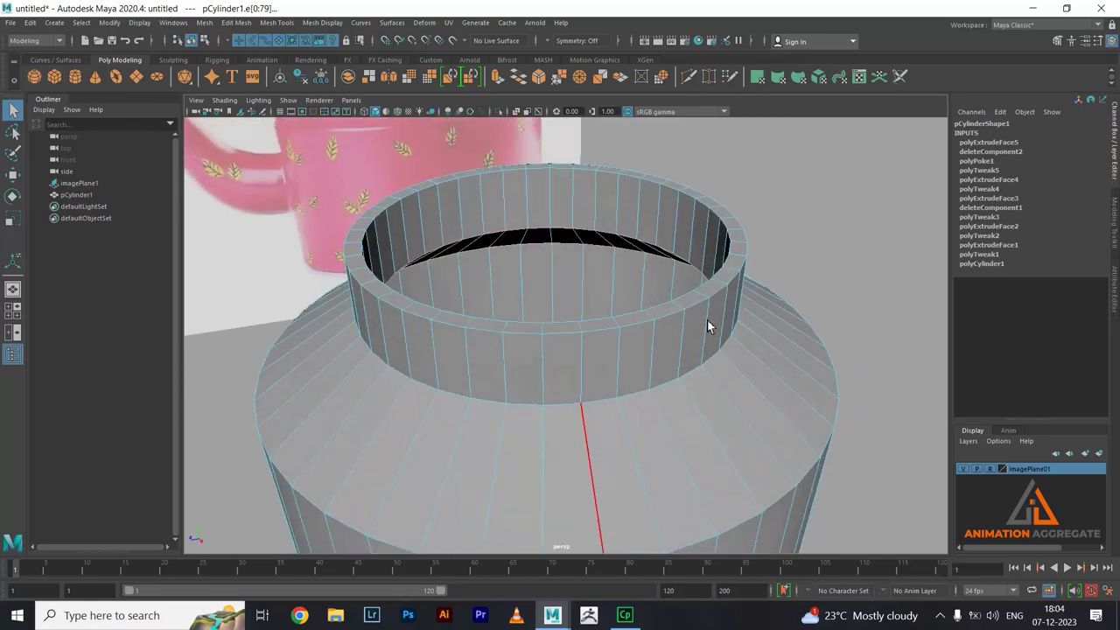
pyautogui.keyDown('alt'); pyautogui.moveTo(740, 350); pyautogui.dragTo(708, 321); pyautogui.keyUp('alt')
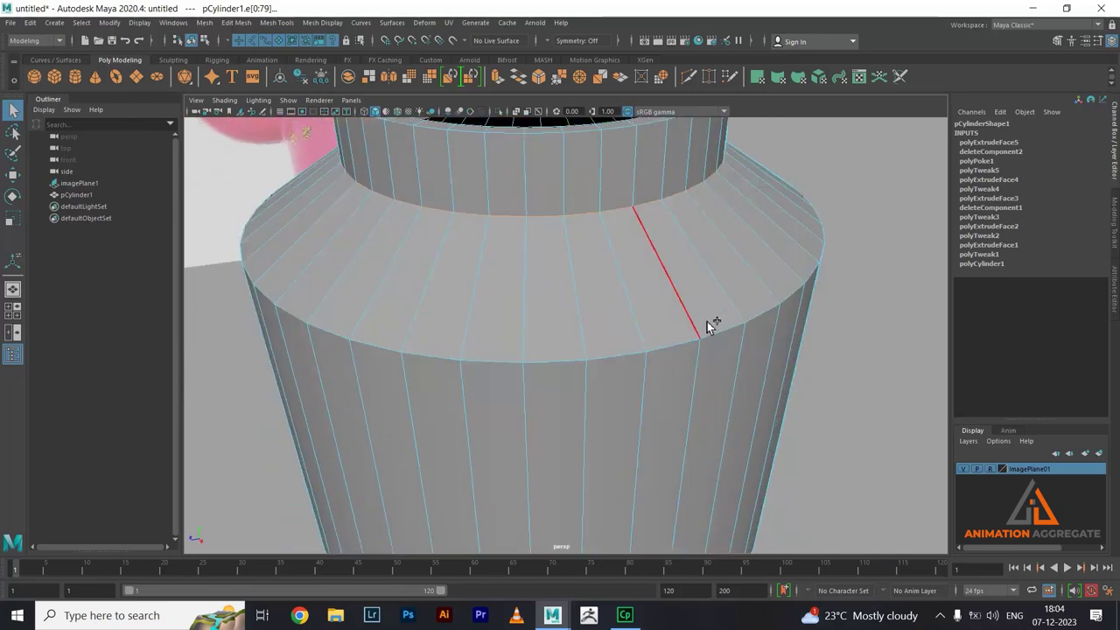
pyautogui.moveTo(746, 394)
pyautogui.keyDown('alt'); pyautogui.mouseDown()
pyautogui.moveTo(735, 370)
pyautogui.moveTo(709, 382)
pyautogui.mouseUp(); pyautogui.keyUp('alt')
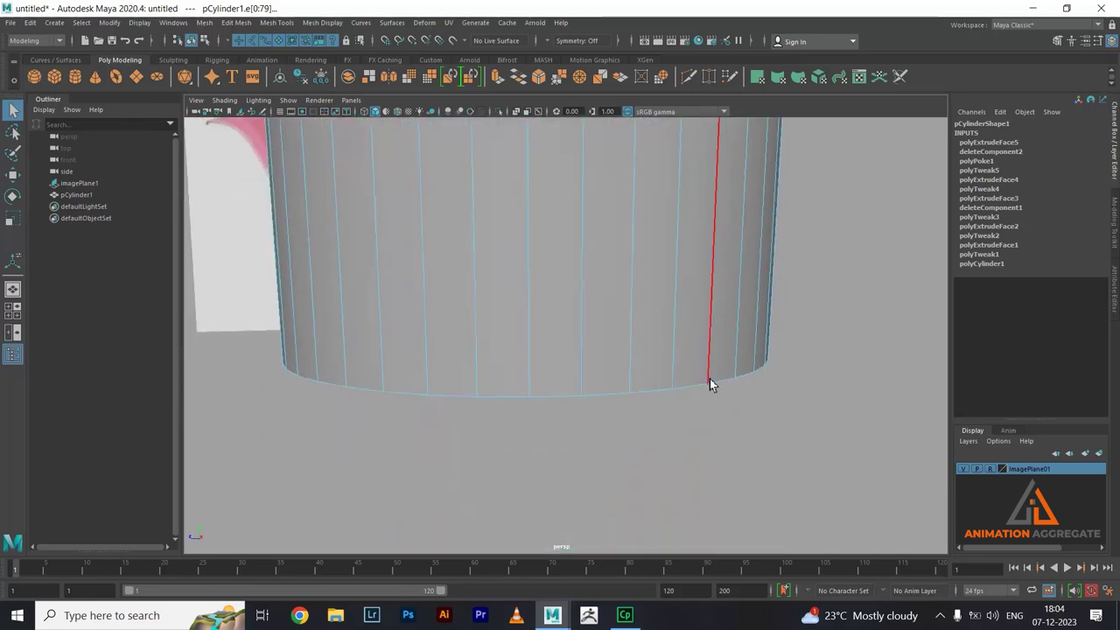
pyautogui.click(539, 77)
pyautogui.keyDown('alt'); pyautogui.moveTo(652, 297); pyautogui.dragTo(630, 288); pyautogui.keyUp('alt')
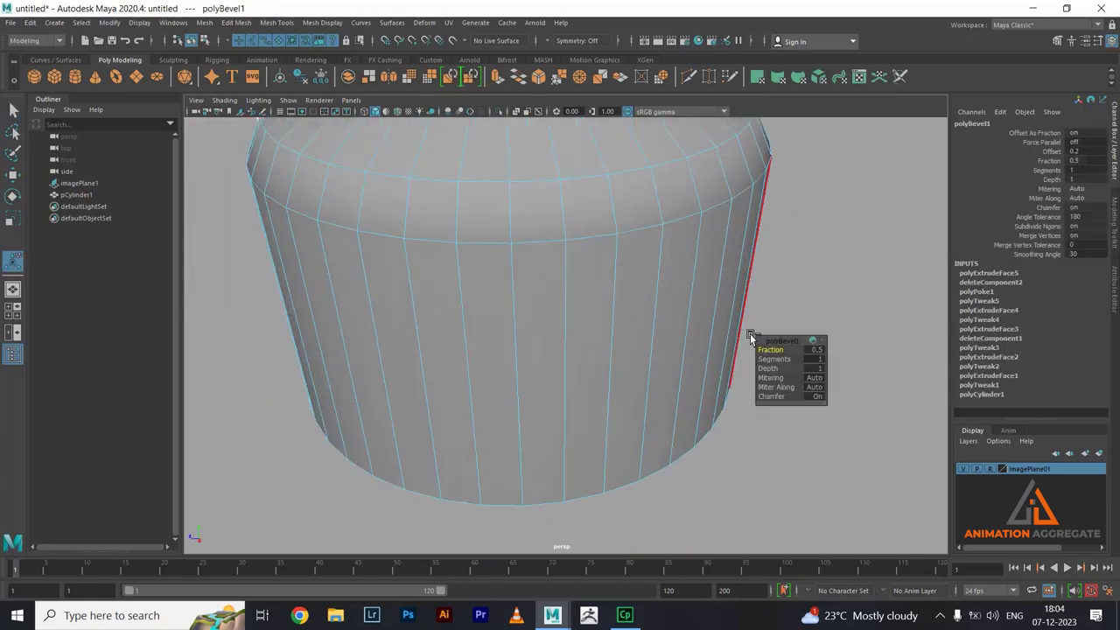
pyautogui.moveTo(770, 350); pyautogui.dragTo(749, 357)
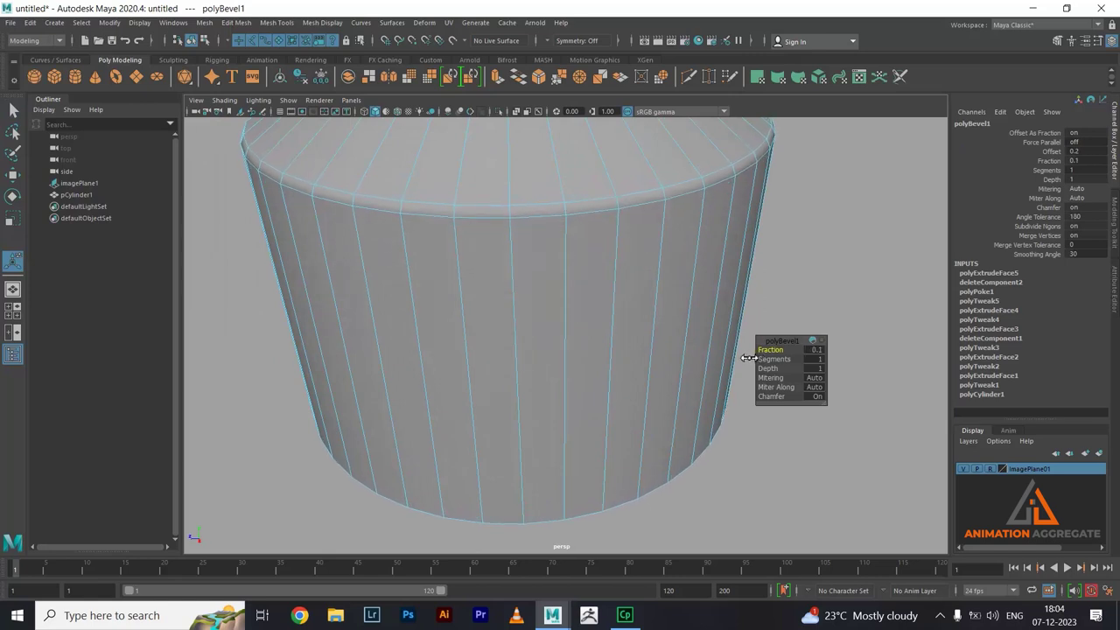
pyautogui.moveTo(749, 357); pyautogui.dragTo(788, 362)
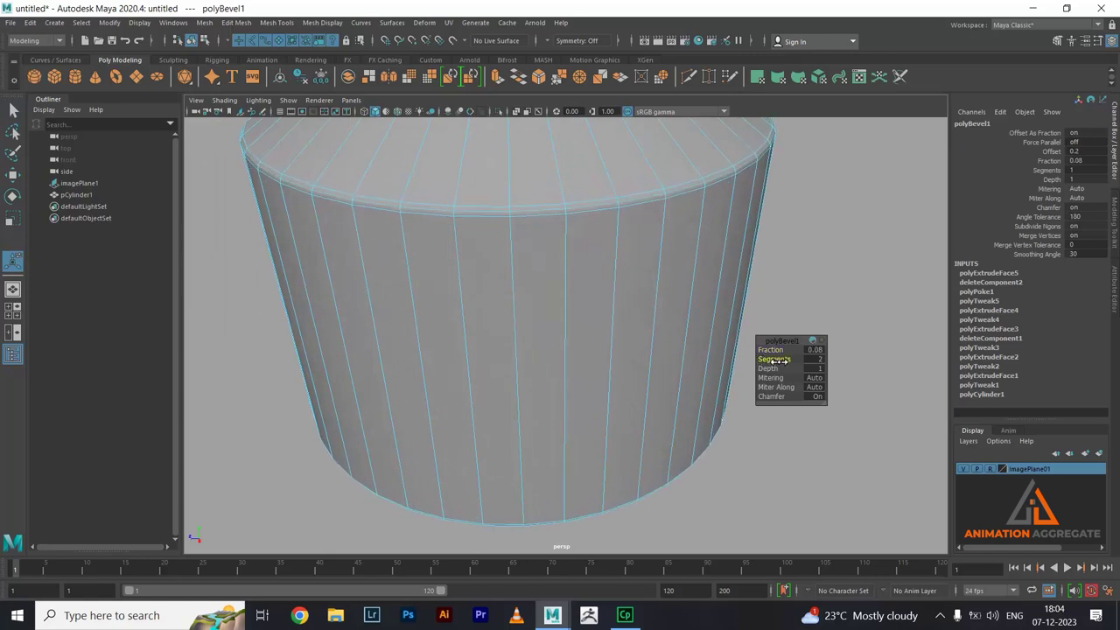
# - Return to object mode, look down on the neck opening, and switch to edge selection
pyautogui.press('F8')
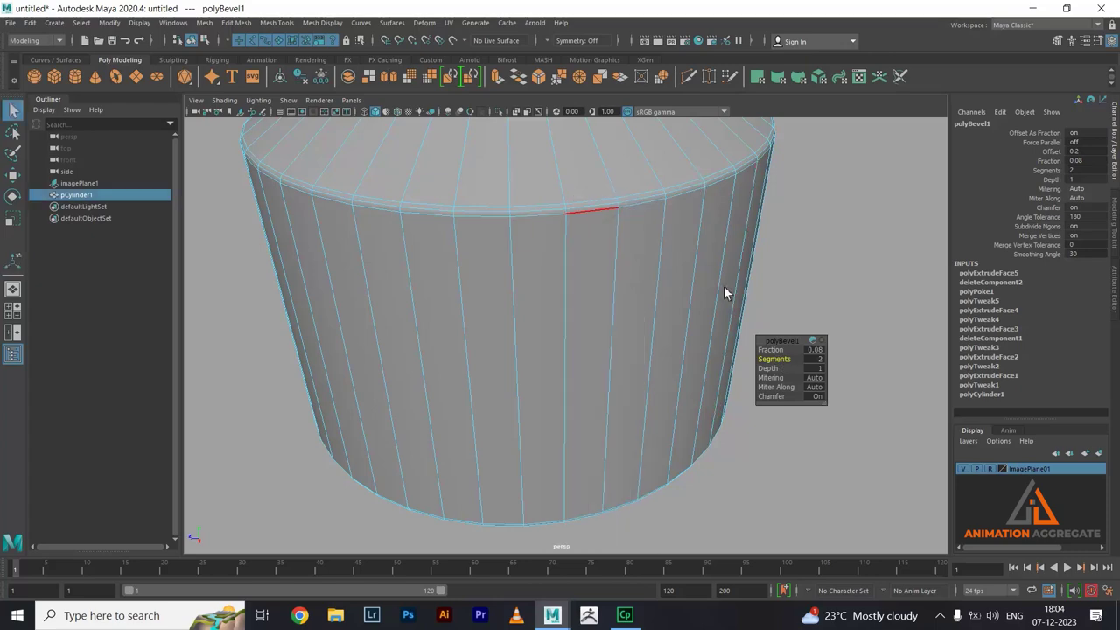
pyautogui.scroll(-5, 725, 292)
pyautogui.keyDown('alt'); pyautogui.moveTo(633, 243); pyautogui.dragTo(655, 298); pyautogui.keyUp('alt')
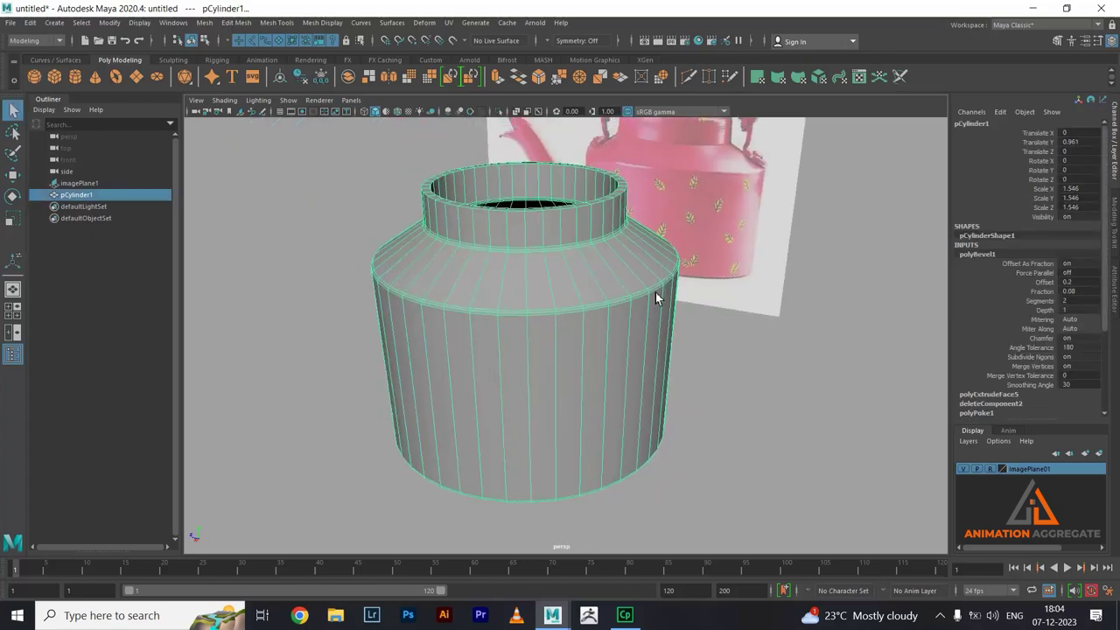
pyautogui.press('g')
pyautogui.keyDown('alt'); pyautogui.moveTo(479, 213); pyautogui.dragTo(511, 239); pyautogui.keyUp('alt')
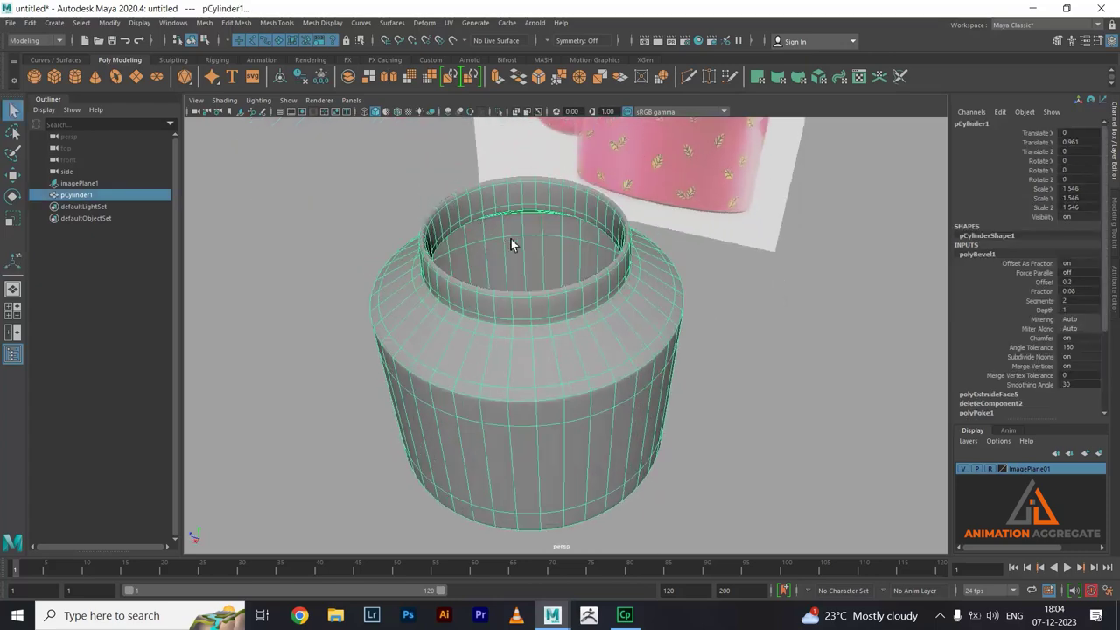
pyautogui.scroll(5, 528, 247)
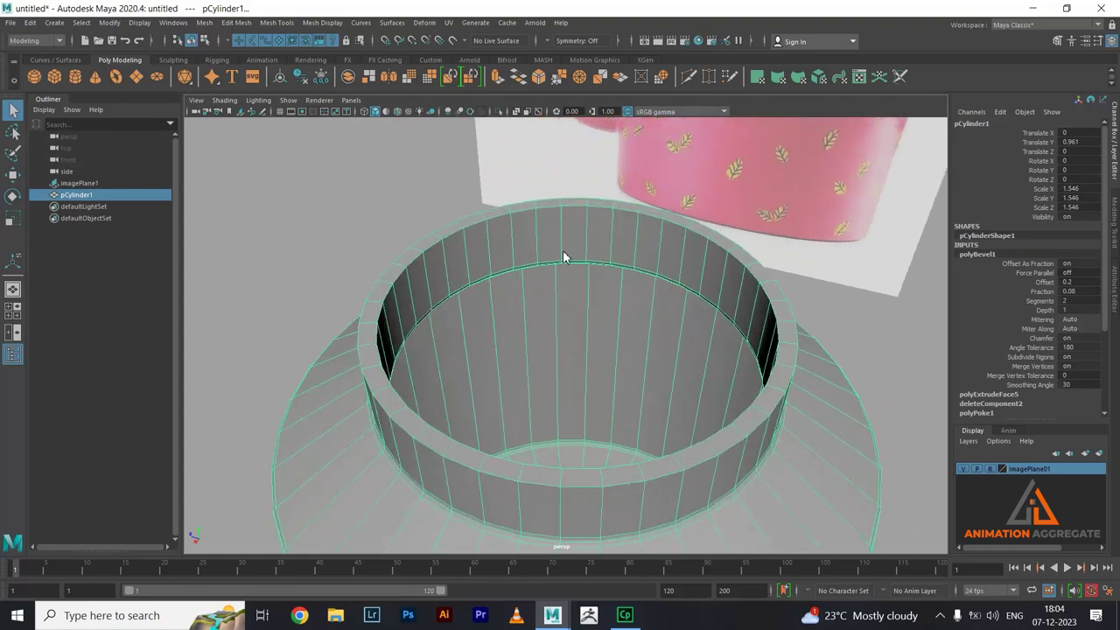
pyautogui.press('F10')
# - Double-click the neck rim loop and bevel it (polyBevel2) at Fraction 0.23, 2 segments
pyautogui.doubleClick(556, 209)
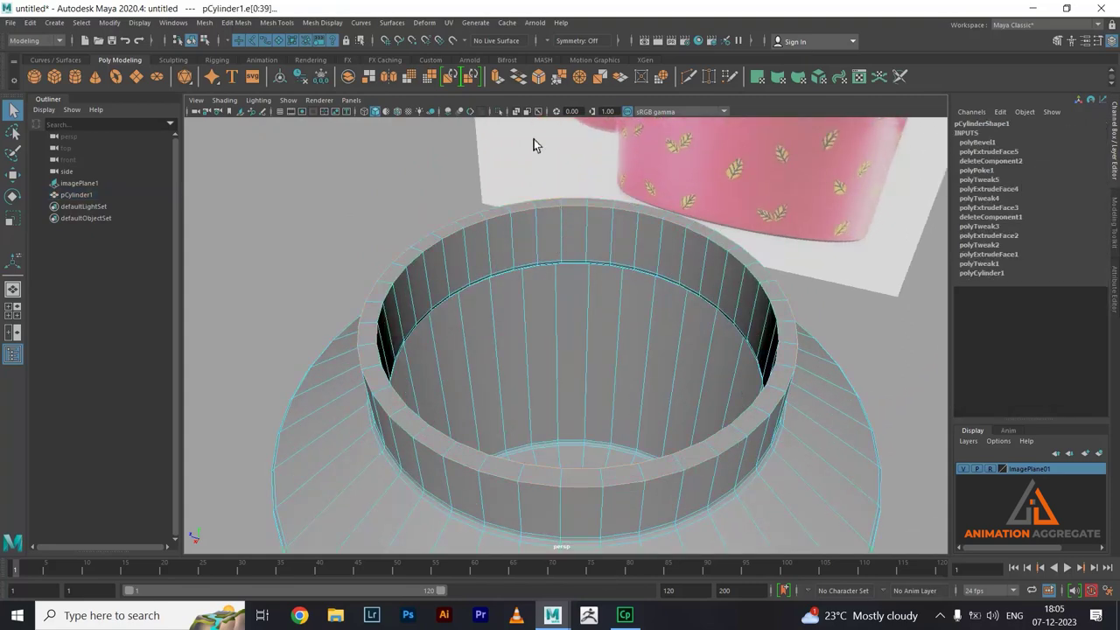
pyautogui.click(539, 77)
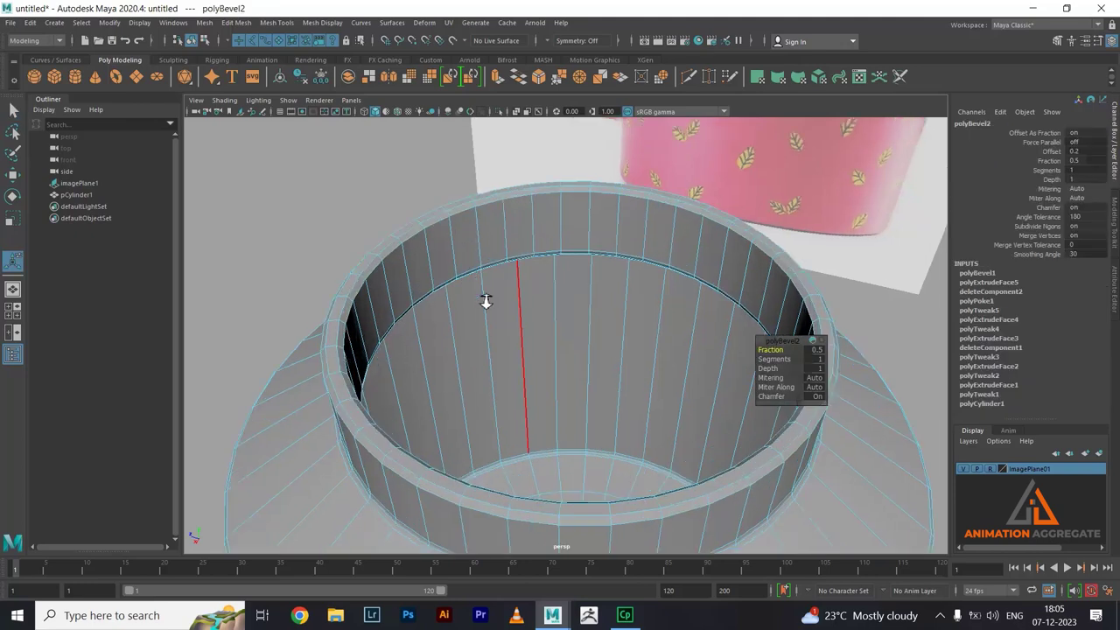
pyautogui.keyDown('alt'); pyautogui.moveTo(484, 300); pyautogui.dragTo(490, 286); pyautogui.keyUp('alt')
pyautogui.click(765, 360)
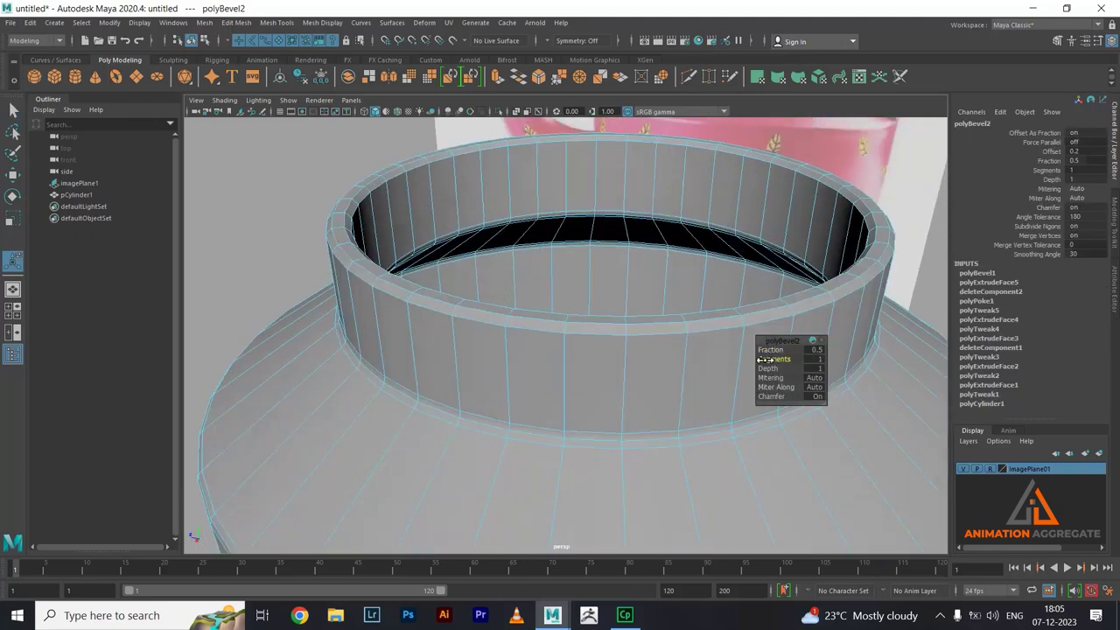
pyautogui.click(760, 351)
pyautogui.moveTo(761, 351); pyautogui.dragTo(761, 356)
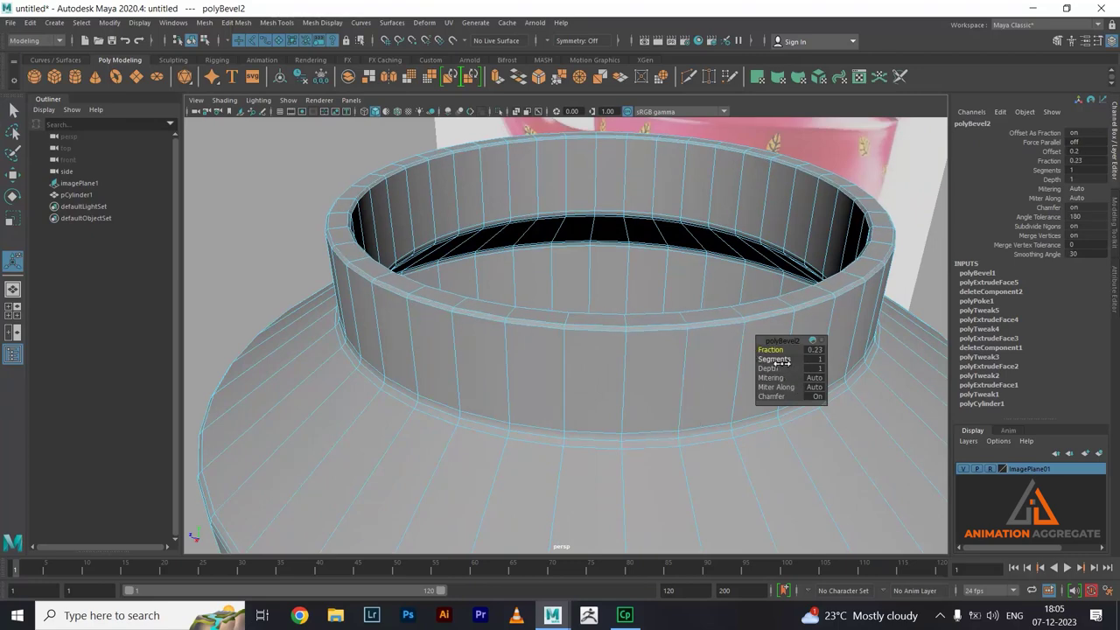
pyautogui.moveTo(786, 360); pyautogui.dragTo(793, 360)
pyautogui.moveTo(720, 321)
pyautogui.mouseDown(button='right')
pyautogui.moveTo(772, 306)
pyautogui.moveTo(377, 243)
pyautogui.mouseUp(button='right')
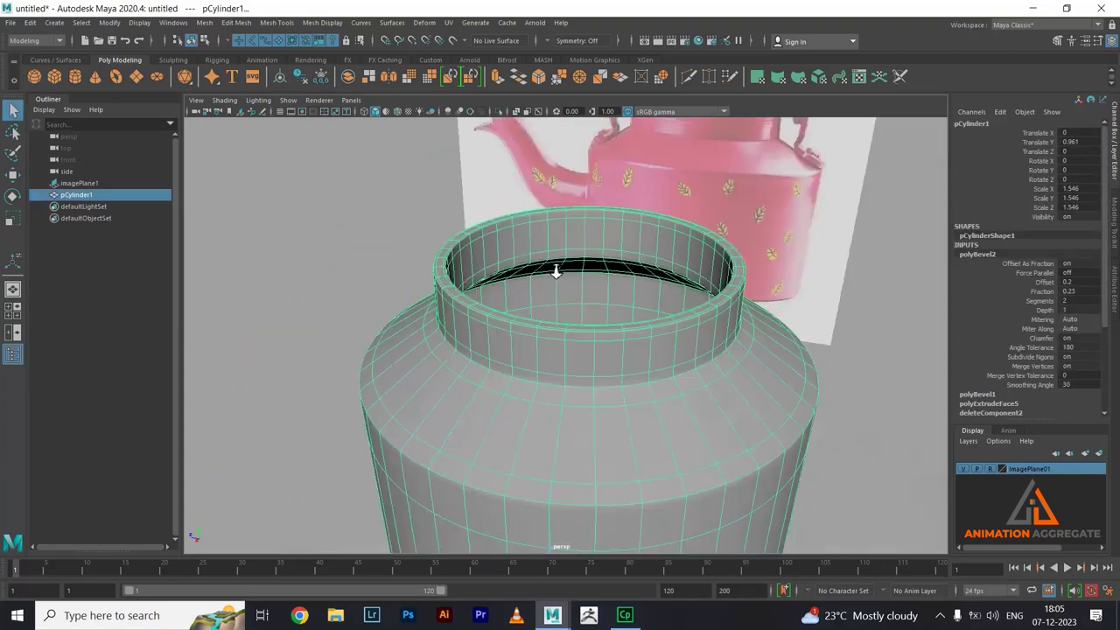
pyautogui.click(376, 243)
pyautogui.moveTo(740, 395)
pyautogui.keyDown('alt'); pyautogui.mouseDown()
pyautogui.moveTo(667, 342)
pyautogui.moveTo(715, 348)
pyautogui.moveTo(697, 380)
pyautogui.moveTo(624, 383)
pyautogui.moveTo(671, 380)
pyautogui.moveTo(583, 306)
pyautogui.mouseUp(); pyautogui.keyUp('alt')
pyautogui.click(625, 371)
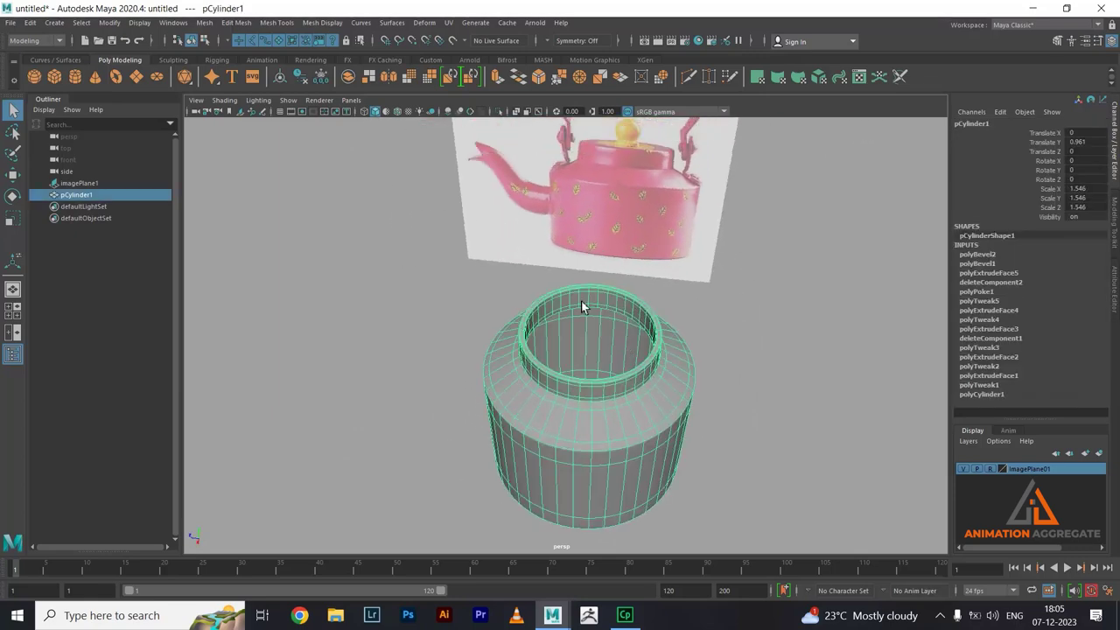
pyautogui.moveTo(583, 306)
pyautogui.keyDown('alt'); pyautogui.mouseDown(button='right')
pyautogui.moveTo(622, 304)
pyautogui.moveTo(618, 329)
pyautogui.mouseUp(button='right'); pyautogui.keyUp('alt')
pyautogui.scroll(2, 618, 324)
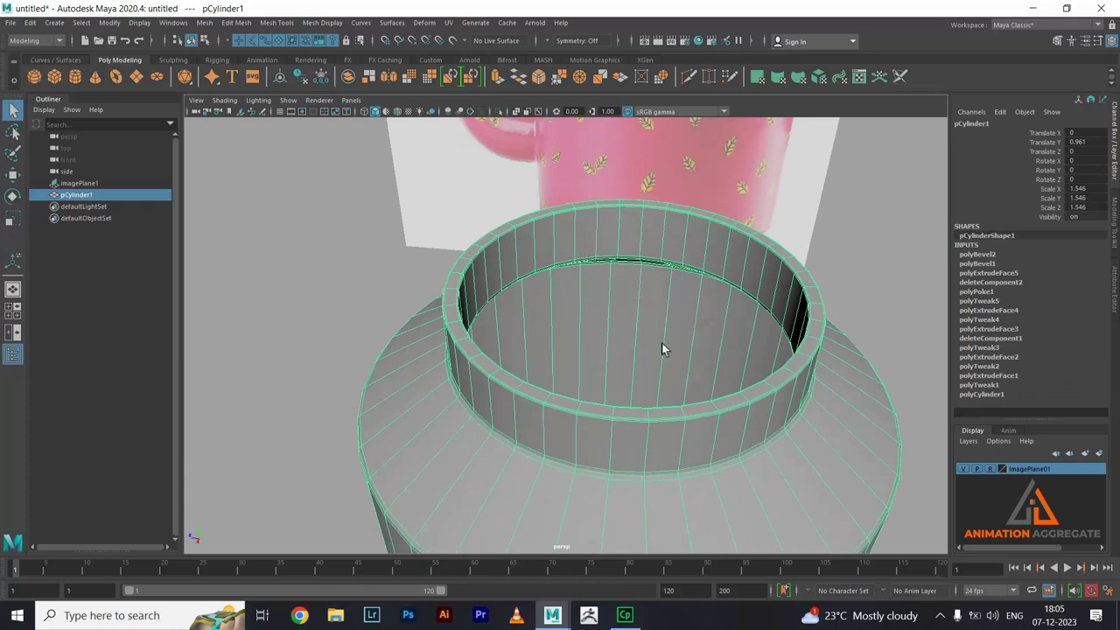
pyautogui.scroll(-3, 770, 405)
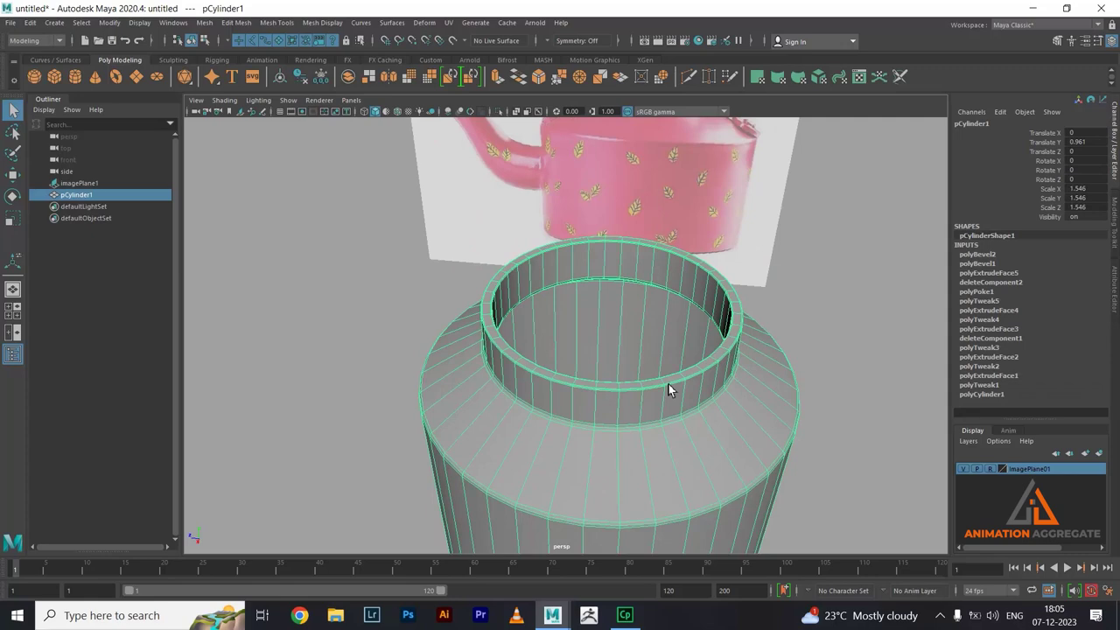
pyautogui.scroll(2, 597, 356)
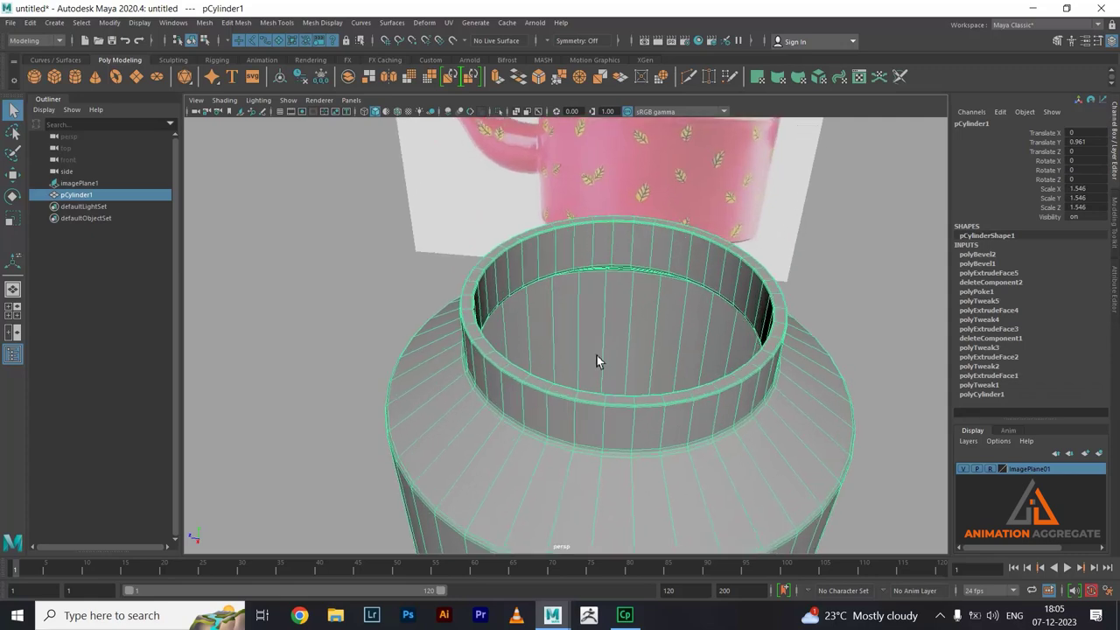
pyautogui.keyDown('alt'); pyautogui.moveTo(597, 361); pyautogui.dragTo(690, 395); pyautogui.keyUp('alt')
pyautogui.moveTo(638, 303)
pyautogui.keyDown('alt'); pyautogui.mouseDown()
pyautogui.moveTo(647, 347)
pyautogui.moveTo(650, 332)
pyautogui.moveTo(638, 376)
pyautogui.moveTo(580, 400)
pyautogui.mouseUp(); pyautogui.keyUp('alt')
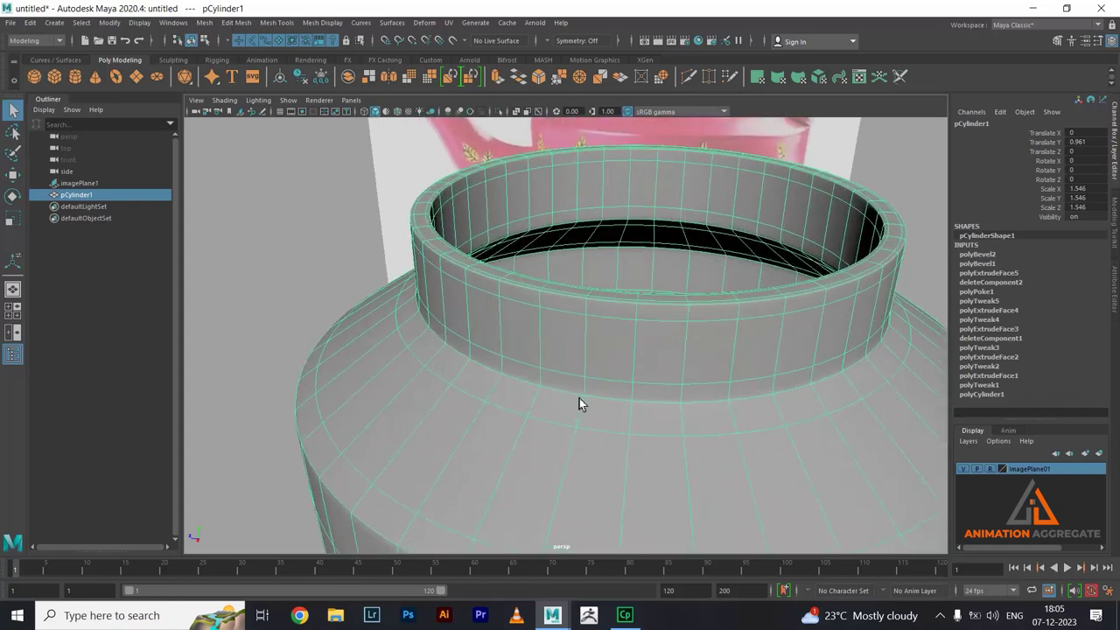
# - Select a shoulder vertex in vertex mode, then undo that selection
pyautogui.moveTo(583, 398); pyautogui.dragTo(534, 296, button='right')
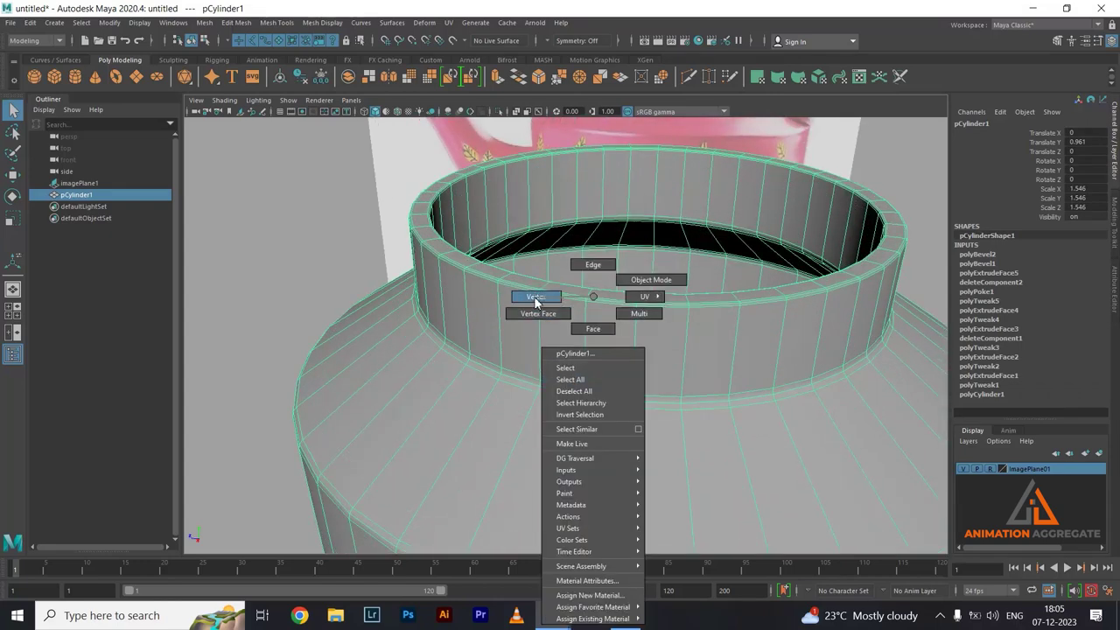
pyautogui.click(580, 404)
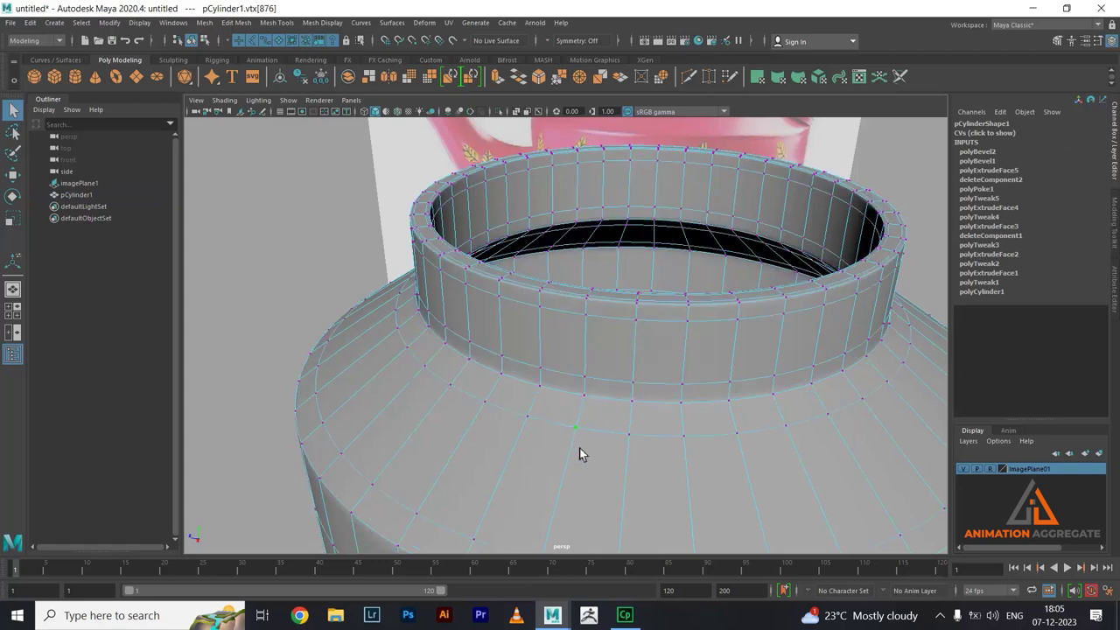
pyautogui.keyDown('alt'); pyautogui.moveTo(622, 434); pyautogui.dragTo(563, 496, button='right'); pyautogui.keyUp('alt')
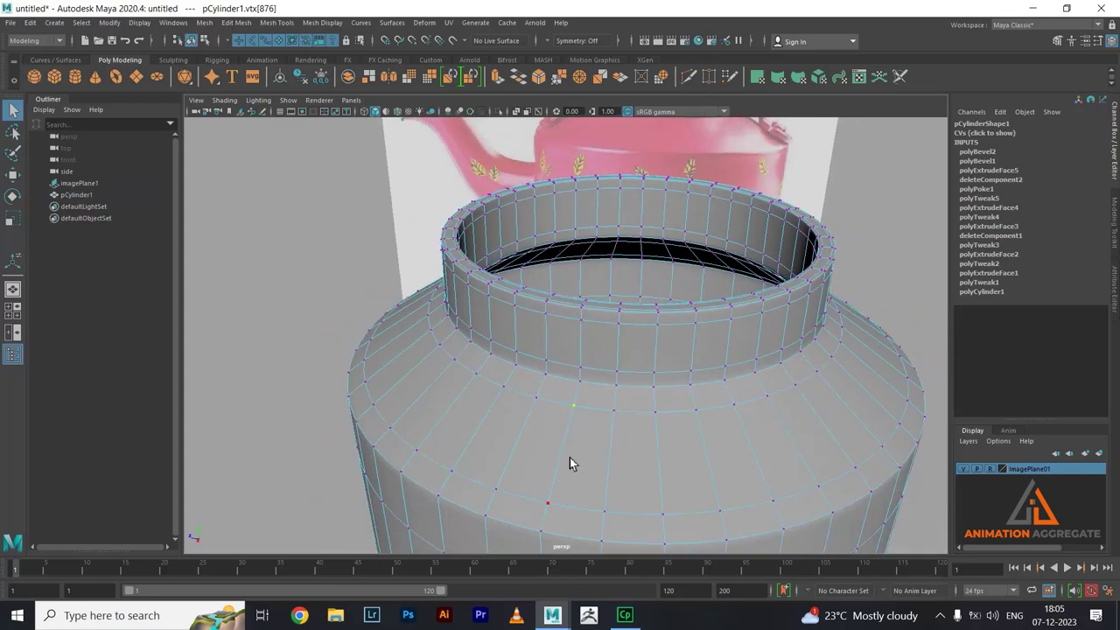
pyautogui.hotkey('ctrl', 'z')
pyautogui.moveTo(592, 331); pyautogui.dragTo(587, 357, button='right')
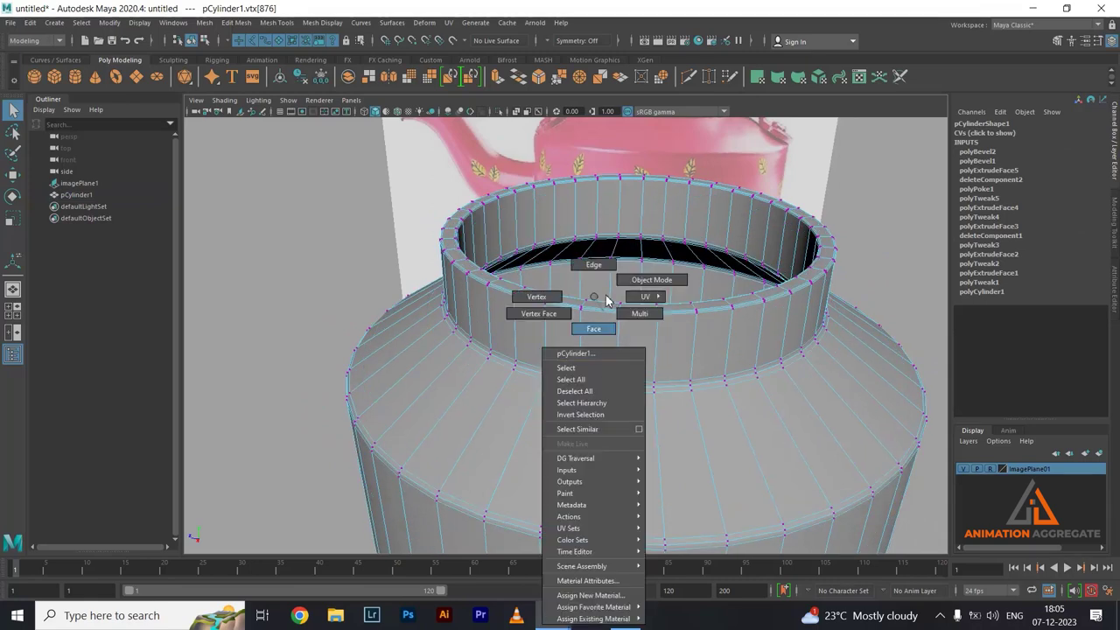
# - Pick a shoulder edge and split its edge ring to insert a new loop (polySplitRing1)
pyautogui.click(576, 425)
pyautogui.keyDown('shift'); pyautogui.moveTo(338, 231); pyautogui.dragTo(308, 250, button='right'); pyautogui.keyUp('shift')
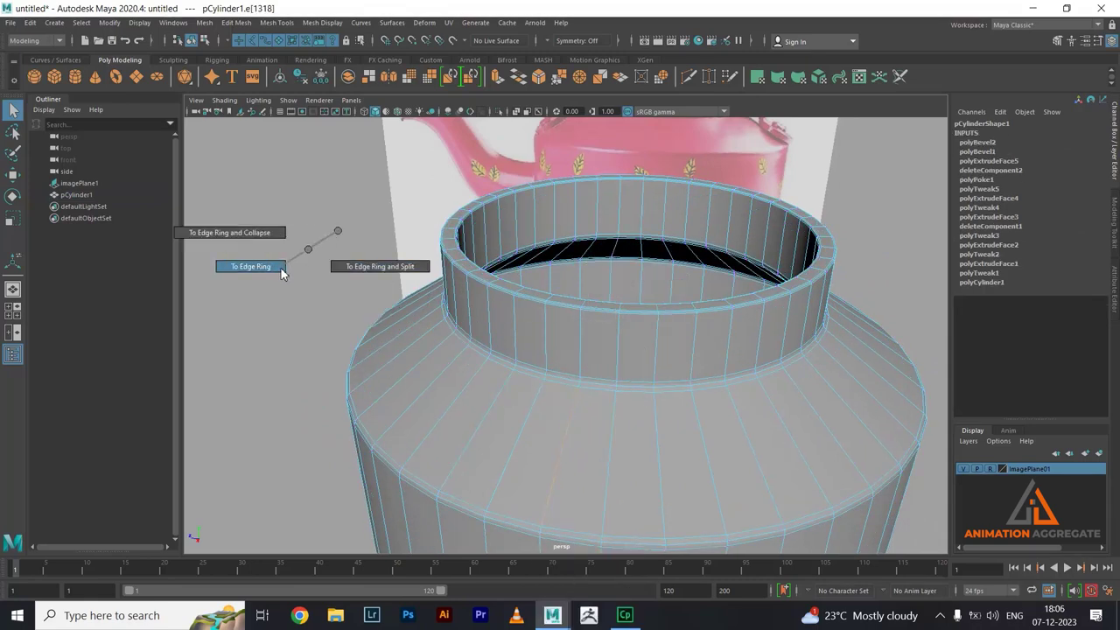
pyautogui.keyDown('shift'); pyautogui.moveTo(313, 240); pyautogui.dragTo(335, 258, button='right'); pyautogui.keyUp('shift')
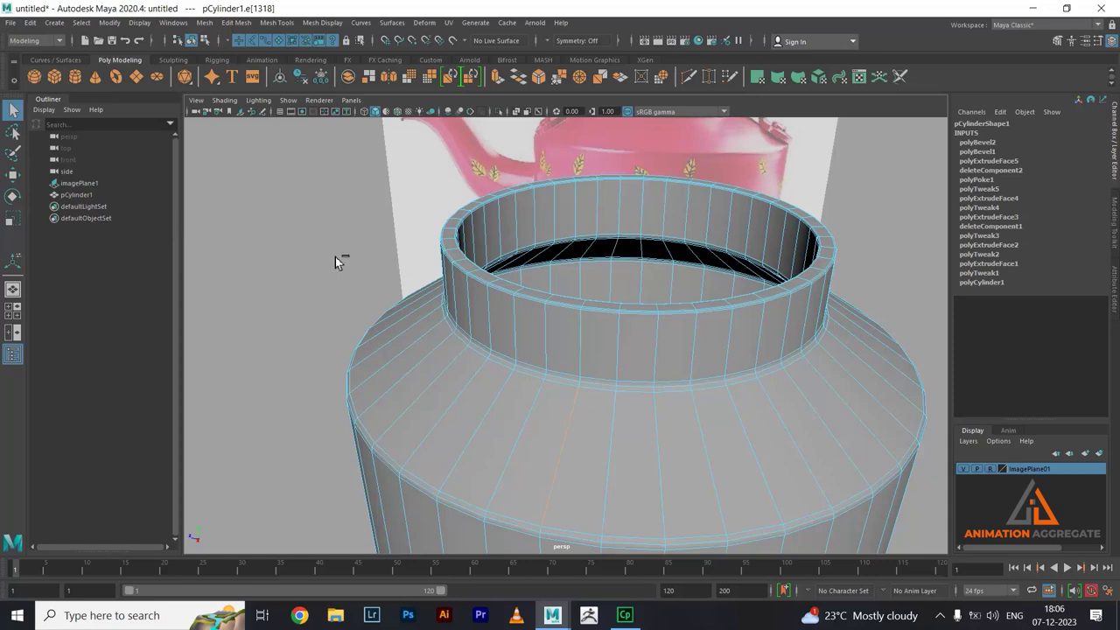
pyautogui.keyDown('alt'); pyautogui.moveTo(673, 399); pyautogui.dragTo(420, 448); pyautogui.keyUp('alt')
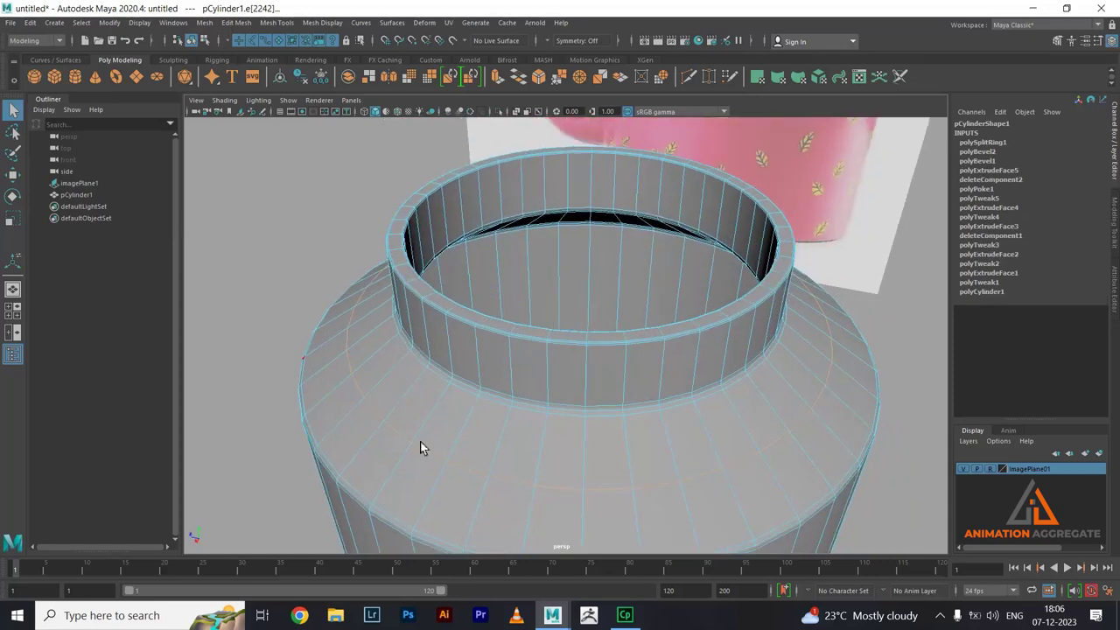
pyautogui.keyDown('alt'); pyautogui.moveTo(597, 454); pyautogui.dragTo(594, 417); pyautogui.keyUp('alt')
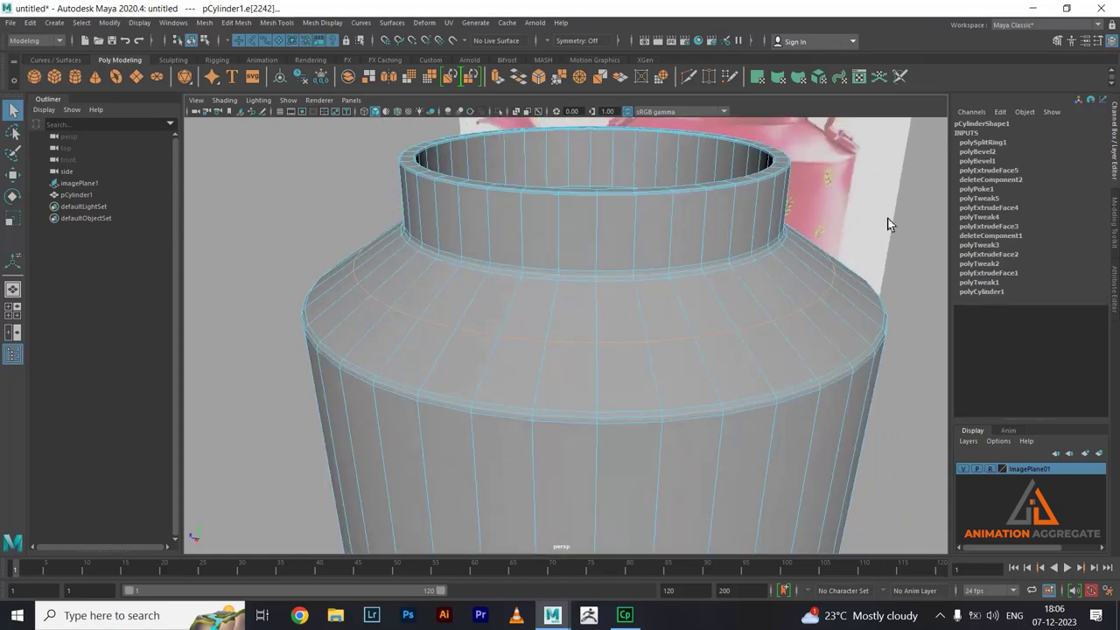
# - Set polySplitRing1's Split Type to Multi and select its Divisions channel
pyautogui.click(1003, 142)
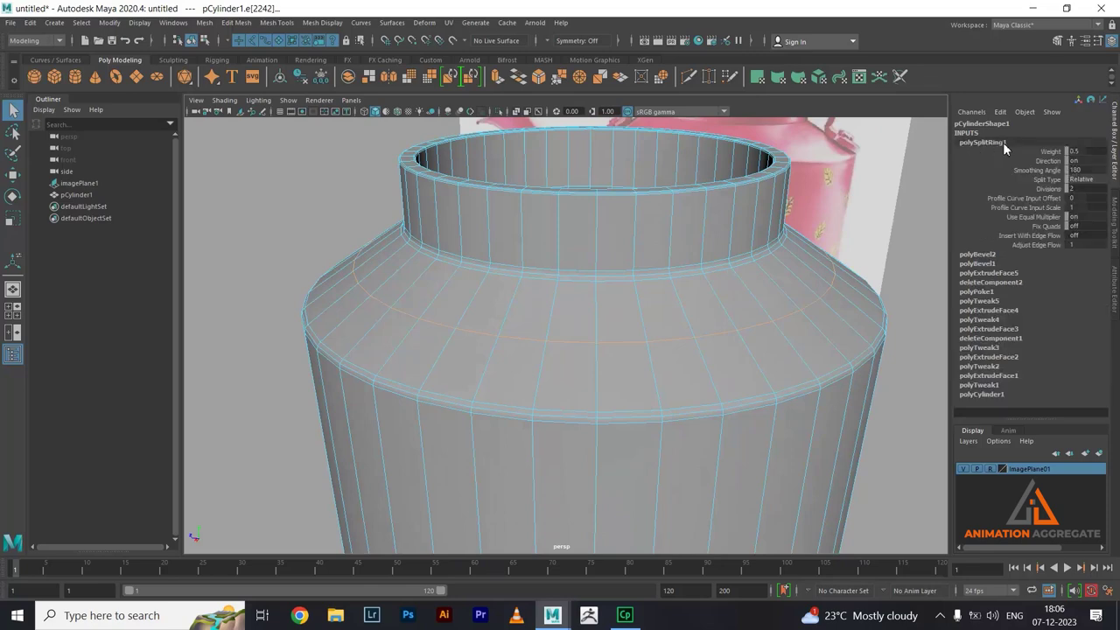
pyautogui.click(1097, 179)
pyautogui.click(1073, 213)
pyautogui.click(1050, 189)
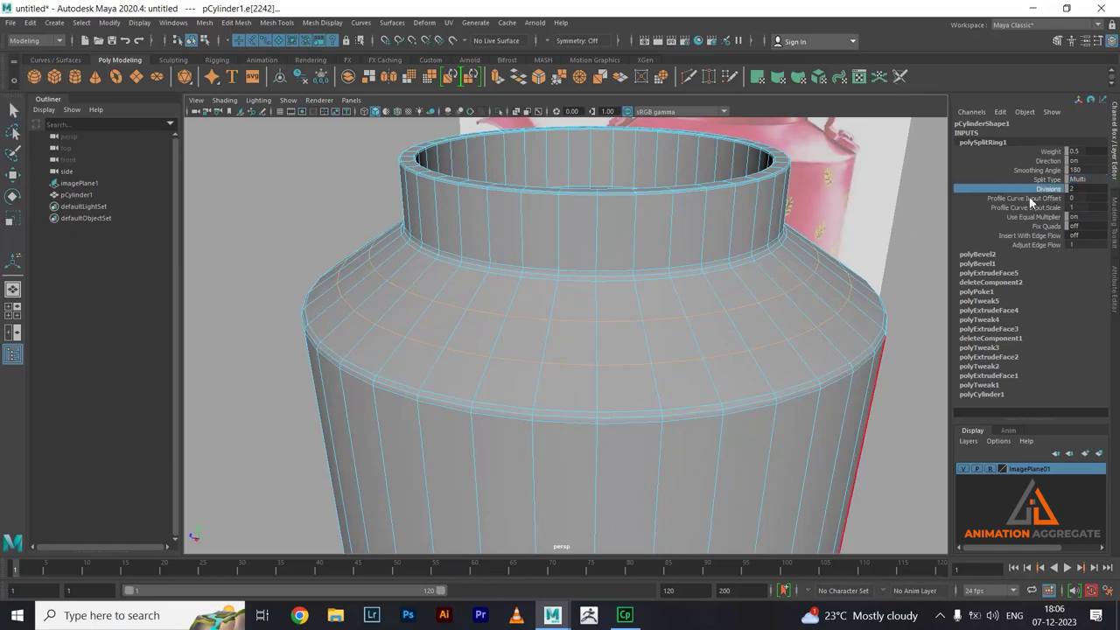
pyautogui.keyDown('alt'); pyautogui.moveTo(712, 288); pyautogui.dragTo(713, 280); pyautogui.keyUp('alt')
# - Split another collar edge ring and set the new split's type to Multi
pyautogui.press('q')
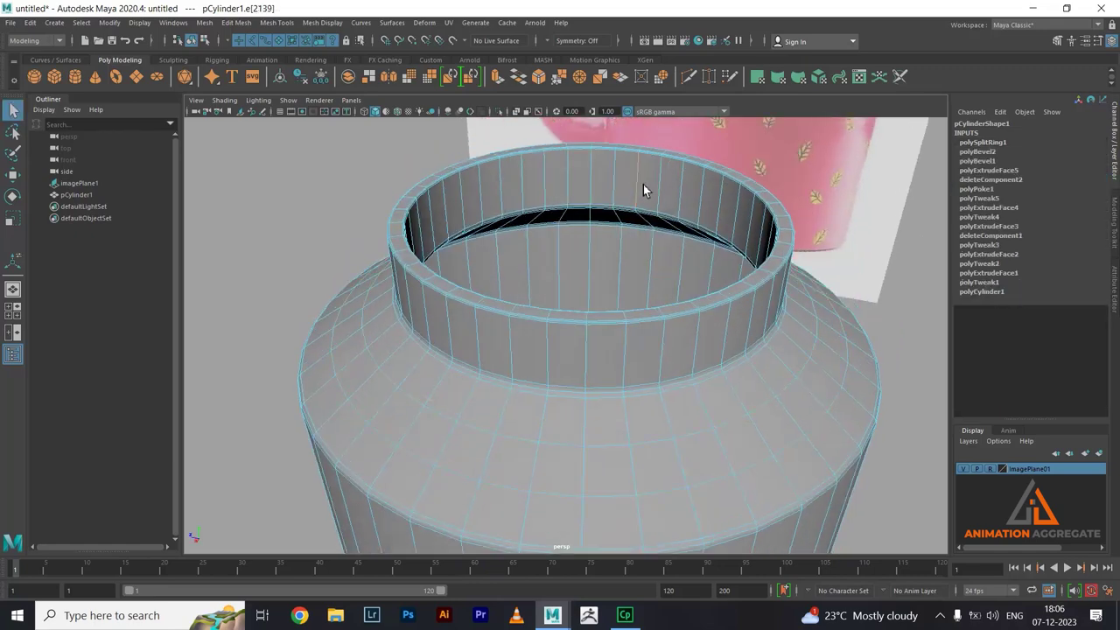
pyautogui.keyDown('ctrl'); pyautogui.moveTo(644, 171); pyautogui.dragTo(525, 185, button='right'); pyautogui.keyUp('ctrl')
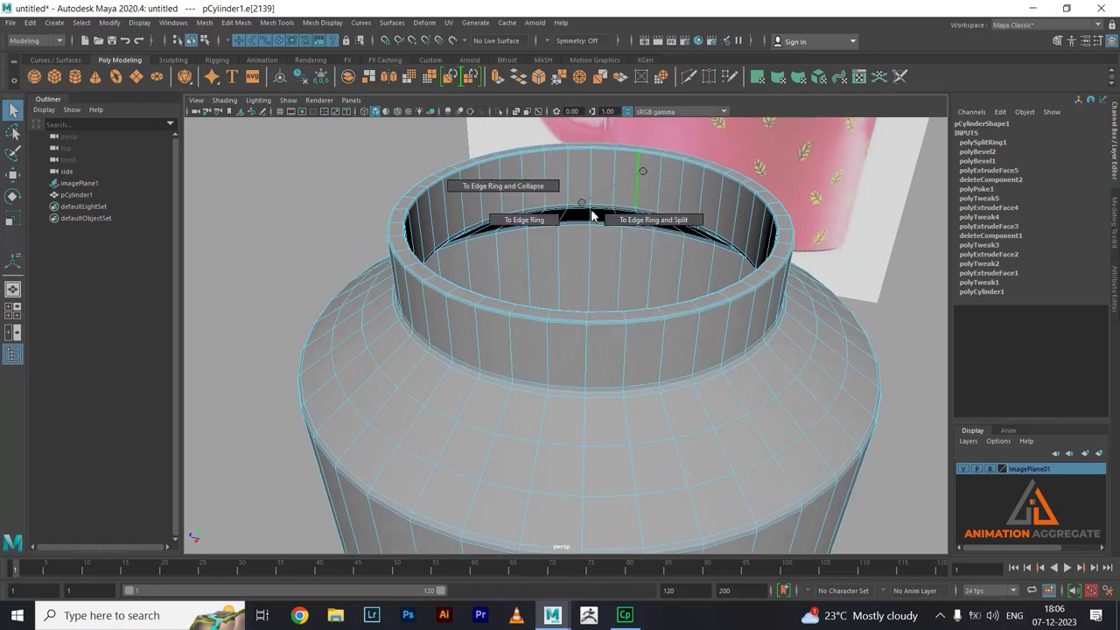
pyautogui.click(1008, 143)
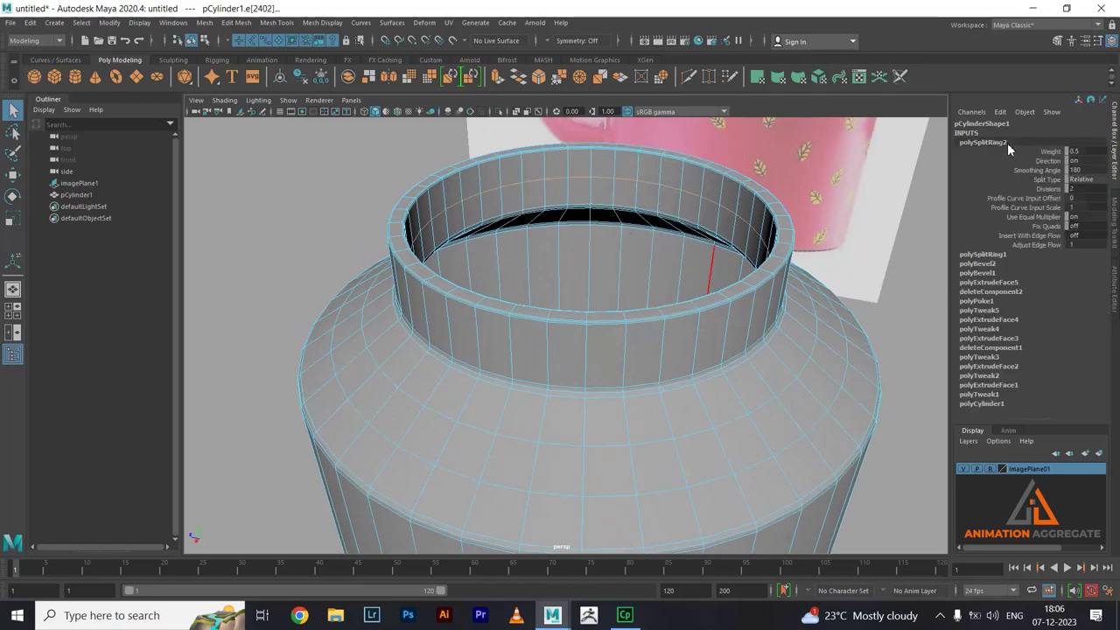
pyautogui.click(1083, 179)
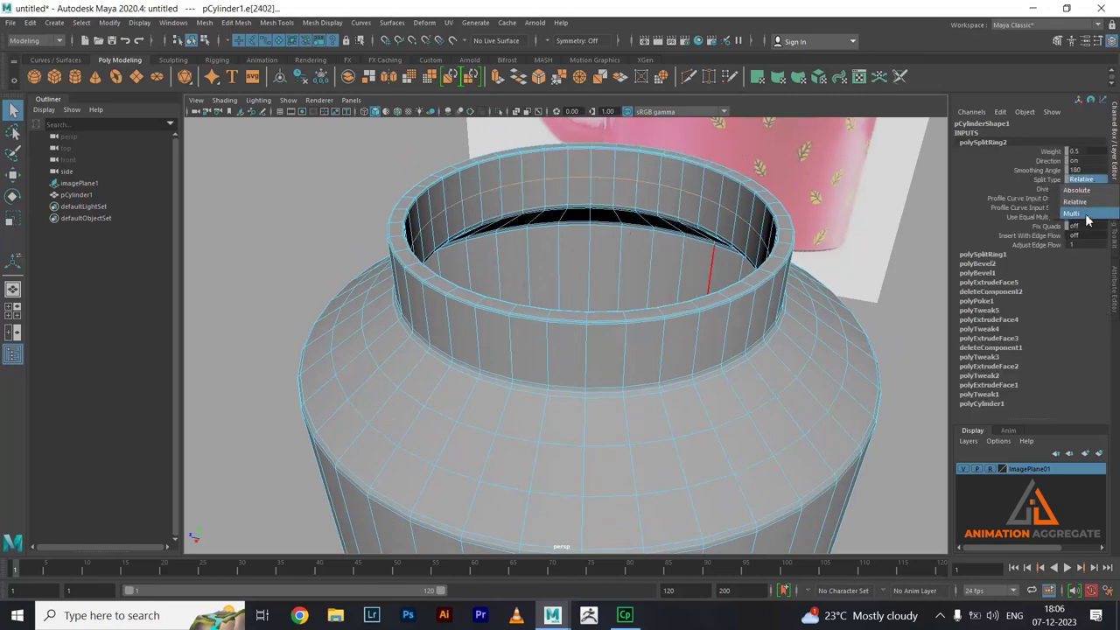
pyautogui.click(1087, 221)
# - Insert a further edge loop on a vertical collar edge and make that split Multi
pyautogui.keyDown('alt'); pyautogui.moveTo(708, 254); pyautogui.dragTo(698, 253); pyautogui.keyUp('alt')
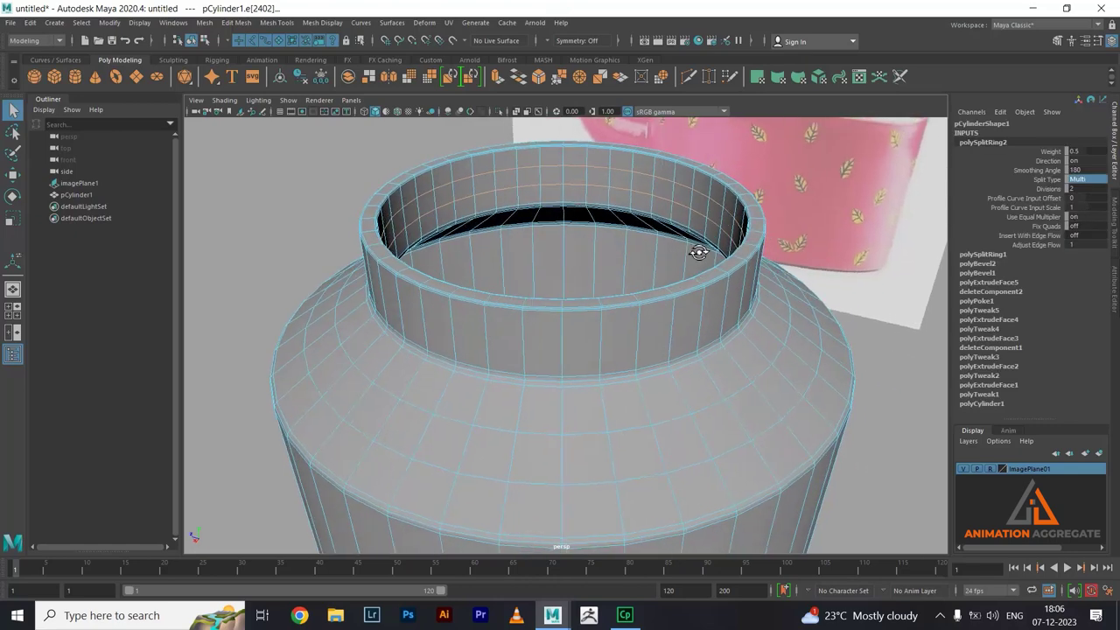
pyautogui.click(610, 326)
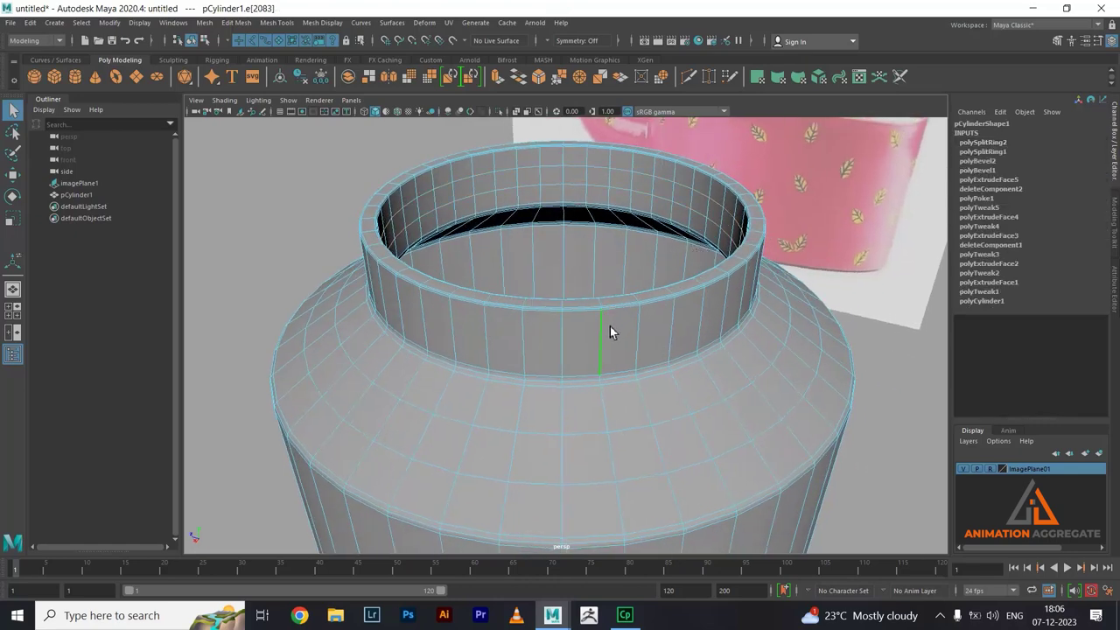
pyautogui.click(610, 326)
pyautogui.click(984, 142)
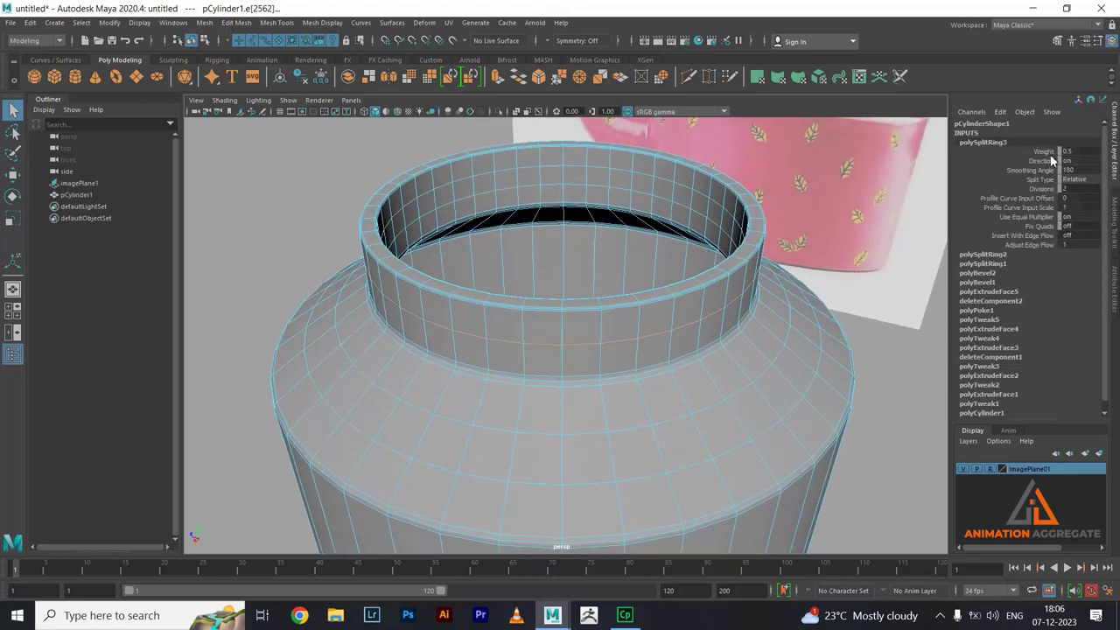
pyautogui.click(1076, 179)
pyautogui.click(1087, 217)
# - Add another edge loop on the collar ring and switch its split to Multi
pyautogui.keyDown('alt'); pyautogui.moveTo(598, 241); pyautogui.dragTo(594, 308); pyautogui.keyUp('alt')
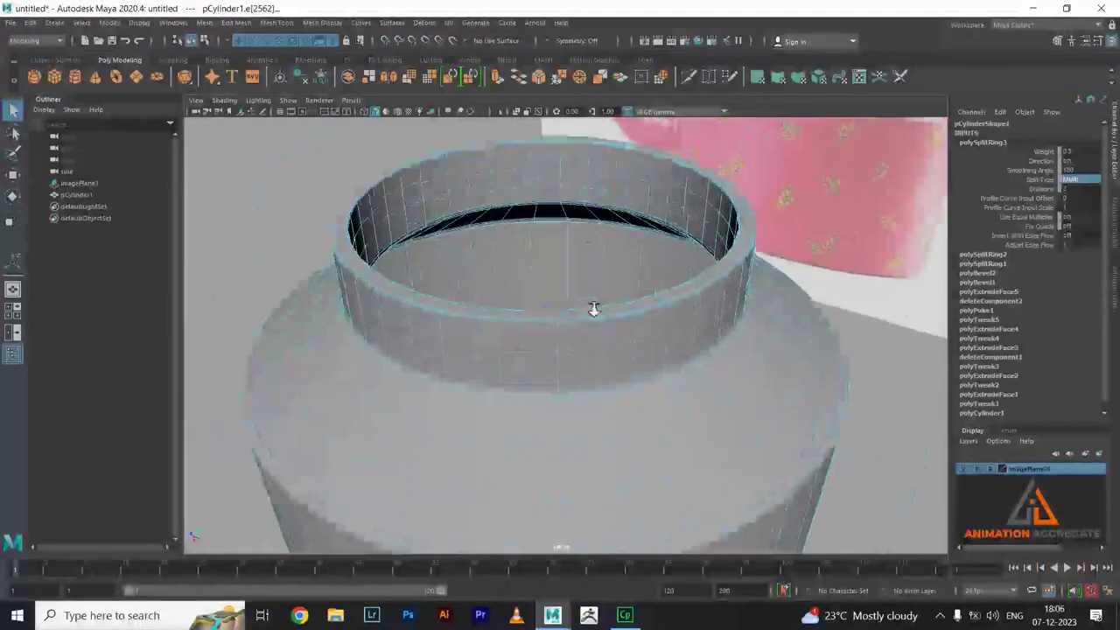
pyautogui.keyDown('alt'); pyautogui.moveTo(593, 308); pyautogui.dragTo(604, 285, button='right'); pyautogui.keyUp('alt')
pyautogui.keyDown('alt'); pyautogui.moveTo(605, 285); pyautogui.dragTo(614, 399, button='middle'); pyautogui.keyUp('alt')
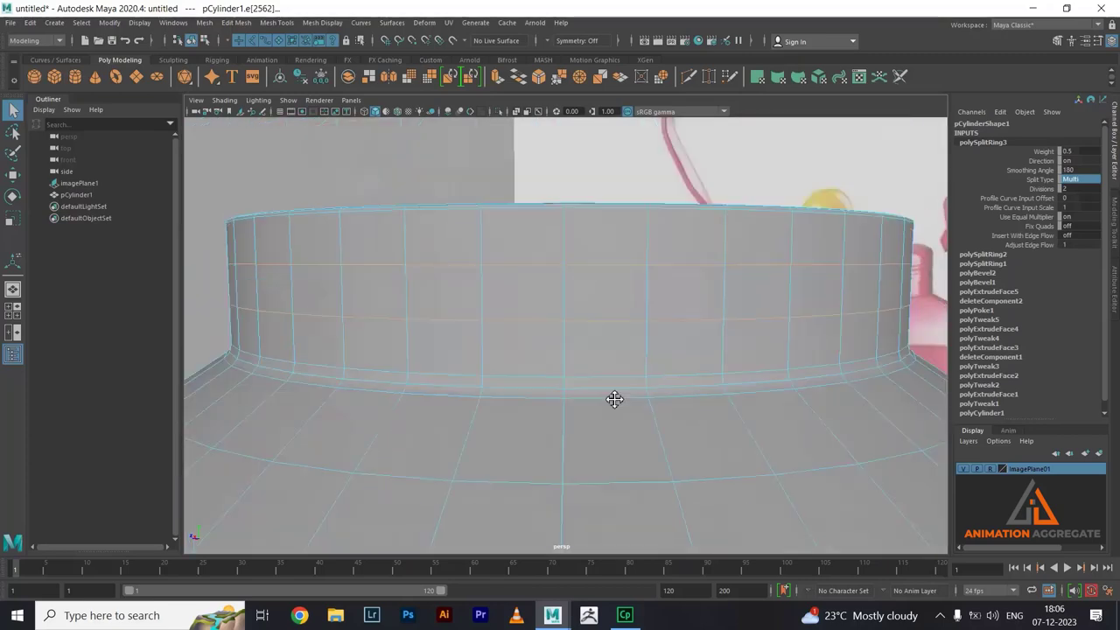
pyautogui.moveTo(614, 399)
pyautogui.keyDown('alt'); pyautogui.mouseDown()
pyautogui.moveTo(583, 393)
pyautogui.moveTo(537, 445)
pyautogui.mouseUp(); pyautogui.keyUp('alt')
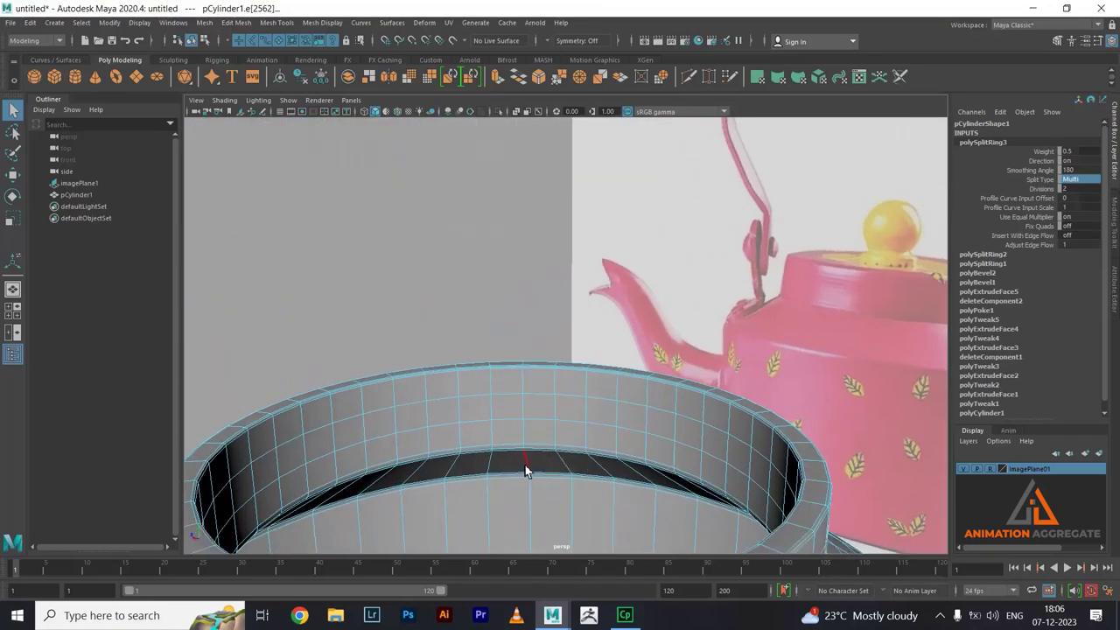
pyautogui.click(525, 471)
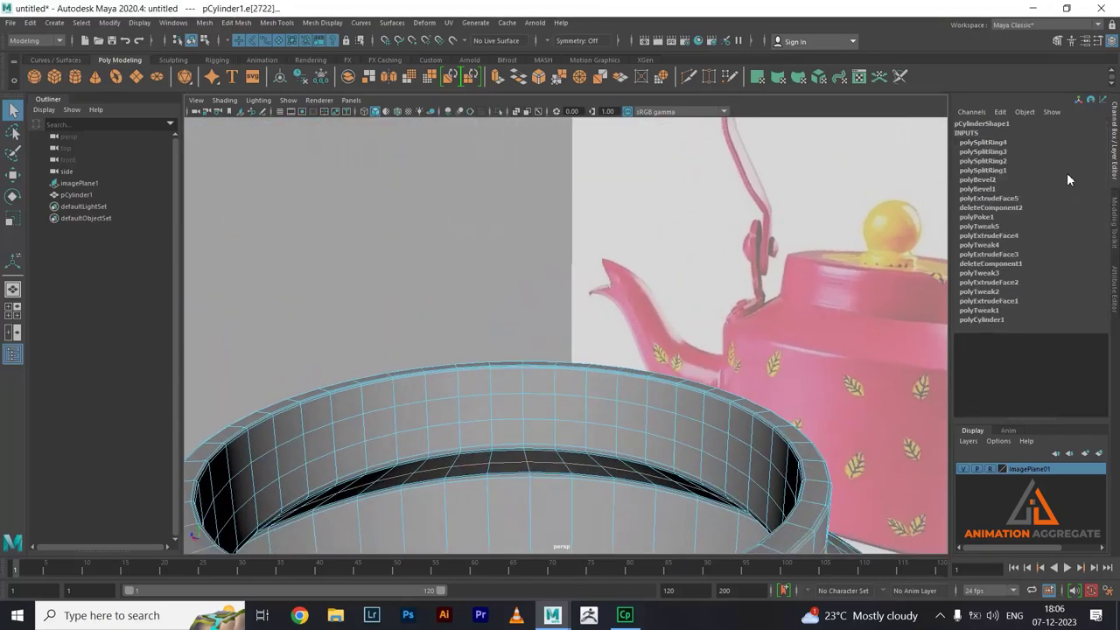
pyautogui.click(983, 142)
pyautogui.click(1075, 179)
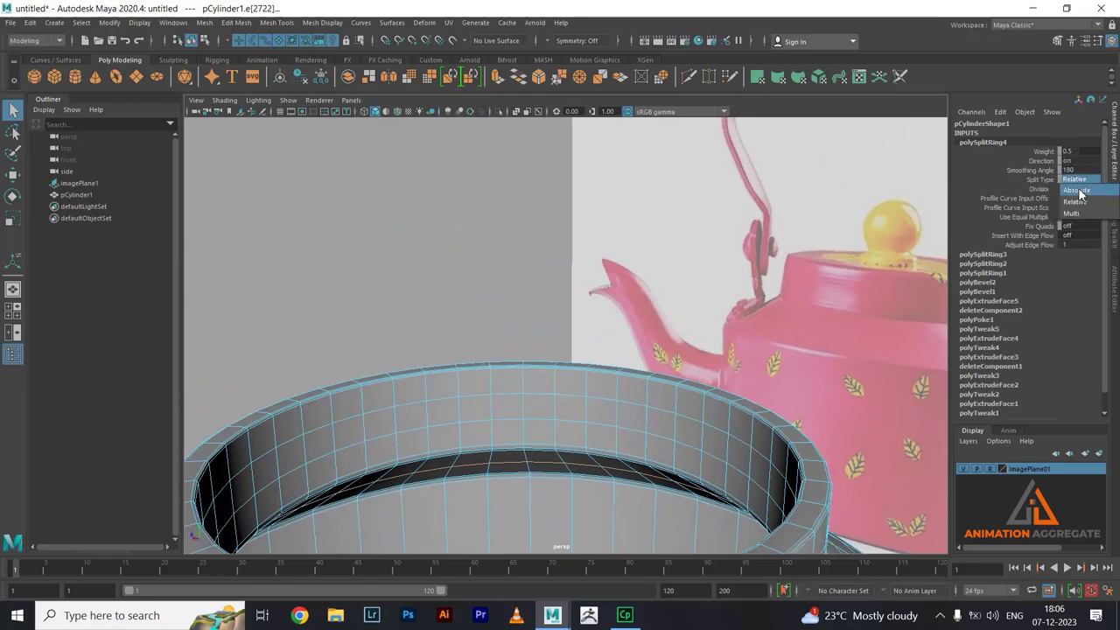
pyautogui.click(1071, 213)
# - Insert an edge loop inside the neck, set it to Multi, and drag Divisions to 6
pyautogui.moveTo(623, 422)
pyautogui.keyDown('alt'); pyautogui.mouseDown()
pyautogui.moveTo(623, 432)
pyautogui.moveTo(604, 347)
pyautogui.moveTo(687, 250)
pyautogui.mouseUp(); pyautogui.keyUp('alt')
pyautogui.click(611, 377)
pyautogui.click(603, 347)
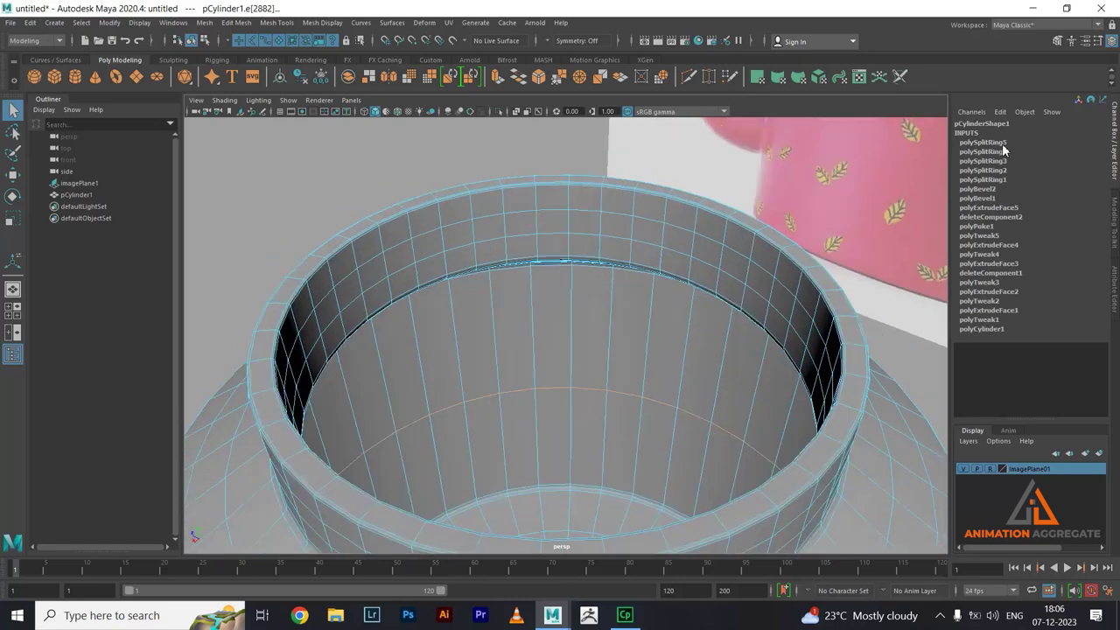
pyautogui.click(1002, 142)
pyautogui.click(1081, 178)
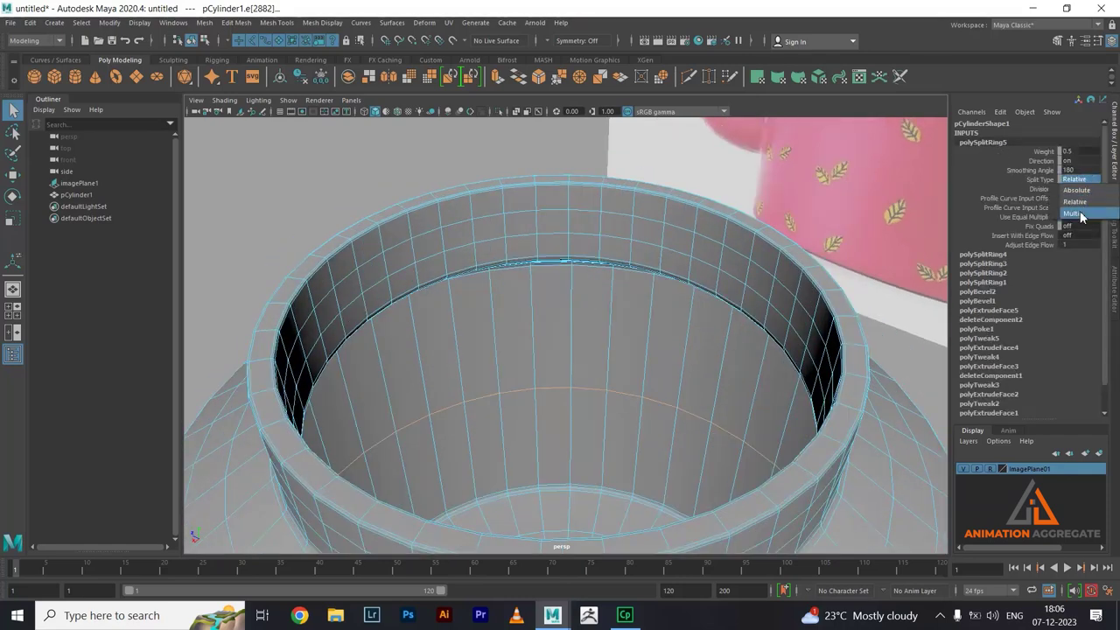
pyautogui.click(1082, 213)
pyautogui.click(1039, 189)
pyautogui.keyDown('alt'); pyautogui.moveTo(715, 309); pyautogui.dragTo(726, 302); pyautogui.keyUp('alt')
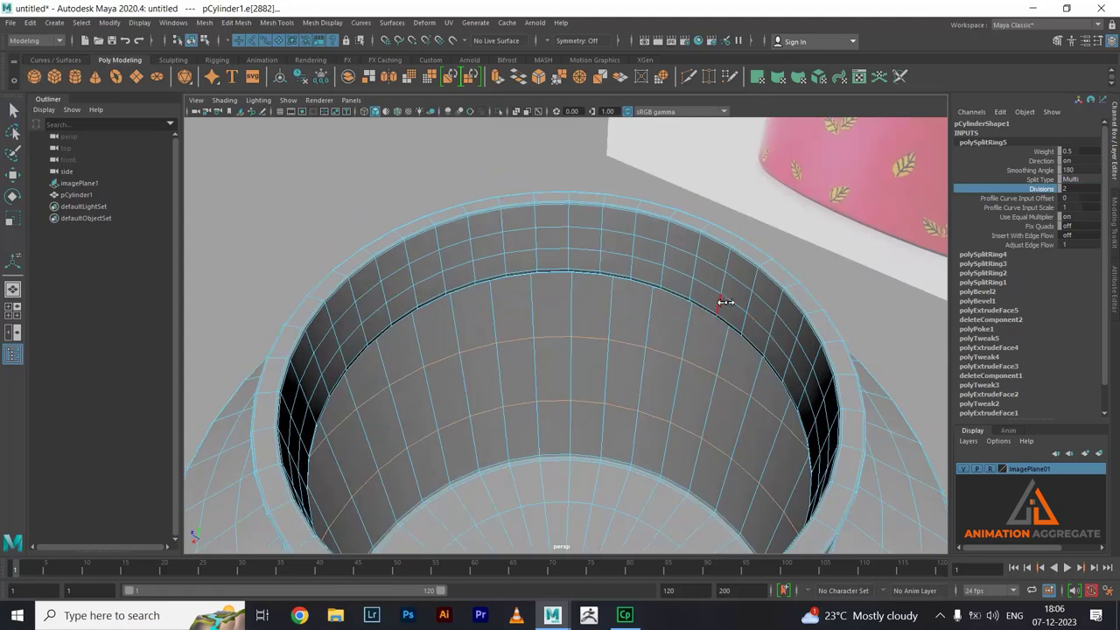
pyautogui.moveTo(725, 302); pyautogui.dragTo(745, 301, button='middle')
# - Select the whole kettle body object and orbit around its rim and sides
pyautogui.keyDown('alt'); pyautogui.moveTo(744, 301); pyautogui.dragTo(638, 412, button='right'); pyautogui.keyUp('alt')
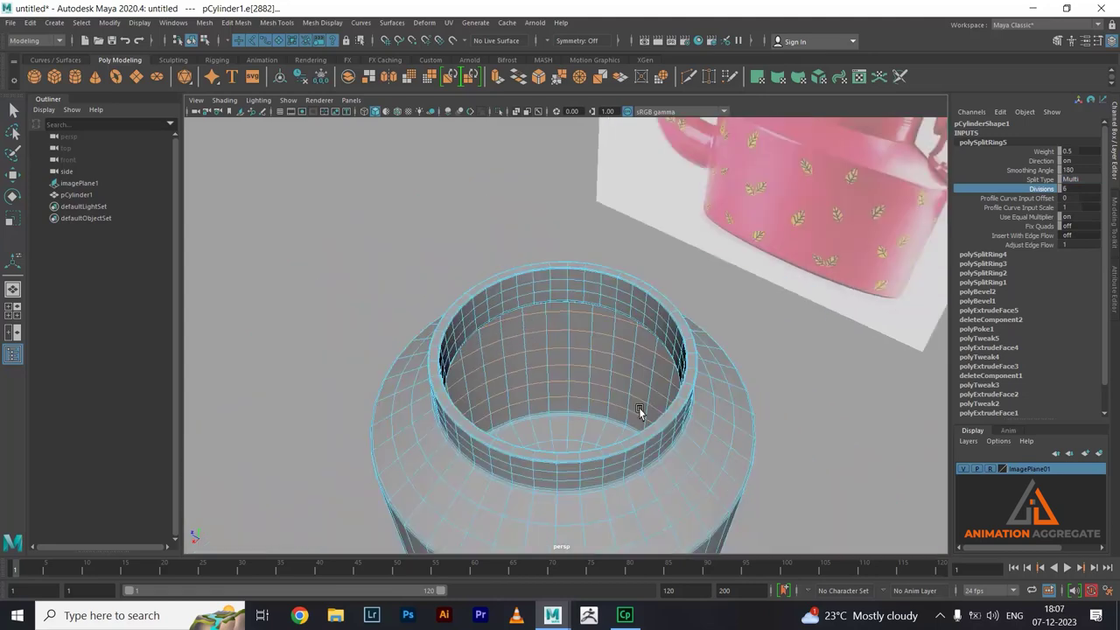
pyautogui.keyDown('alt'); pyautogui.moveTo(638, 412); pyautogui.dragTo(615, 315); pyautogui.keyUp('alt')
pyautogui.moveTo(615, 297); pyautogui.dragTo(707, 243, button='right')
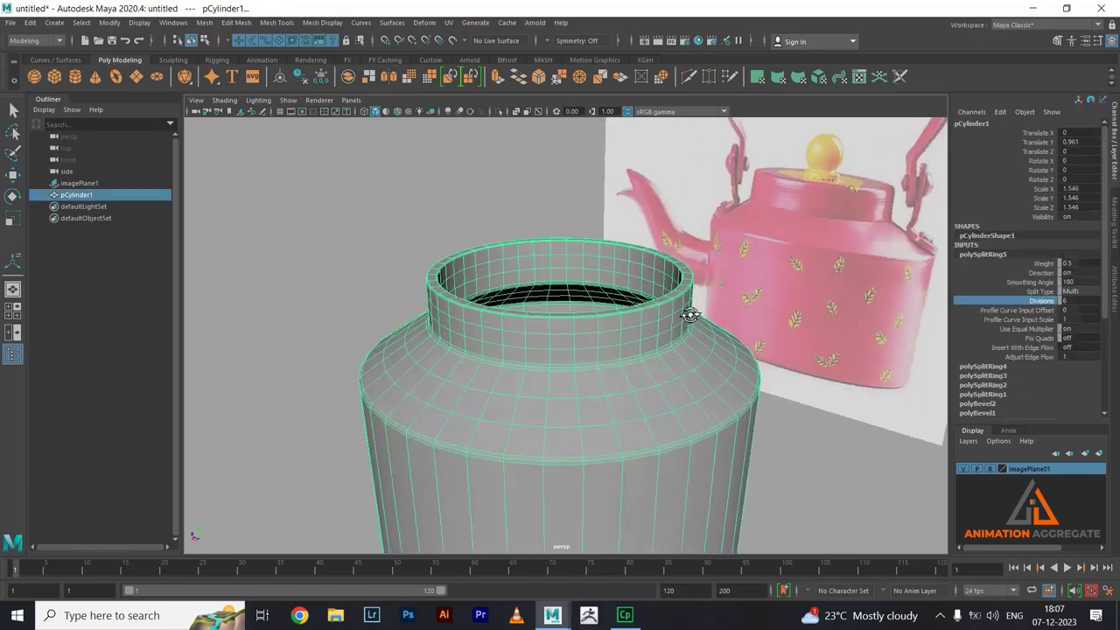
pyautogui.keyDown('alt'); pyautogui.moveTo(637, 275); pyautogui.dragTo(629, 303); pyautogui.keyUp('alt')
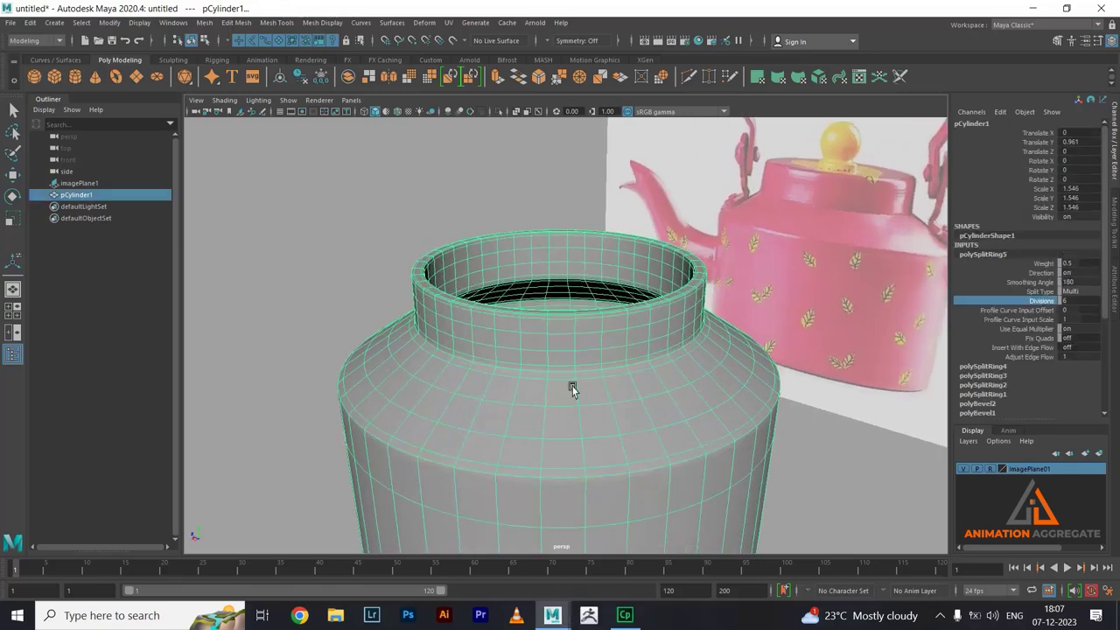
pyautogui.keyDown('alt'); pyautogui.moveTo(573, 391); pyautogui.dragTo(570, 350); pyautogui.keyUp('alt')
pyautogui.keyDown('alt'); pyautogui.moveTo(526, 336); pyautogui.dragTo(495, 413, button='right'); pyautogui.keyUp('alt')
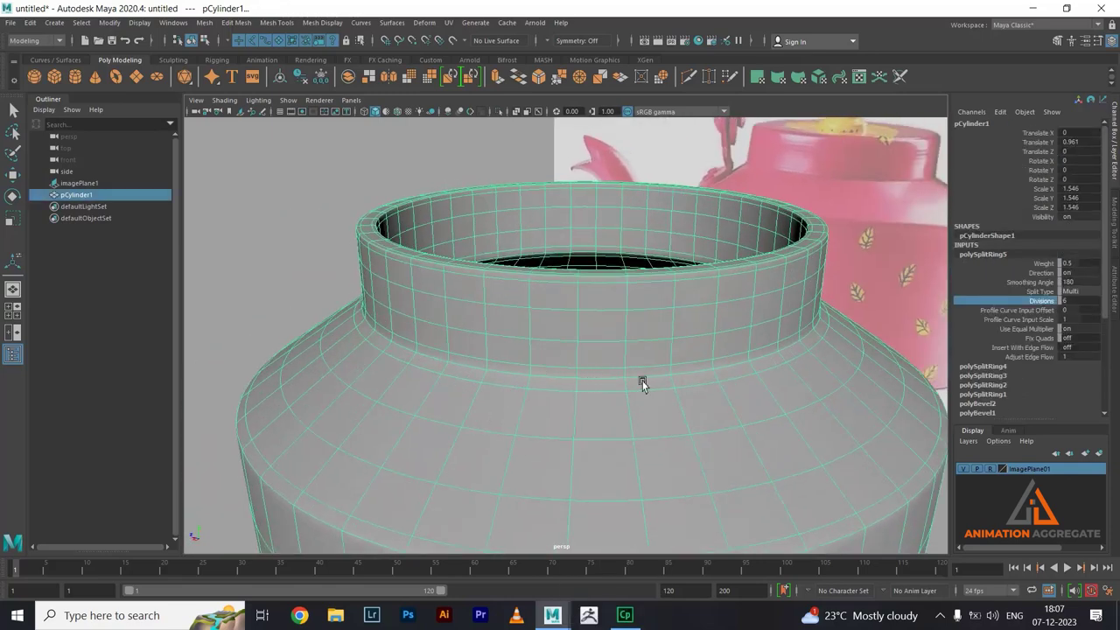
pyautogui.keyDown('alt'); pyautogui.moveTo(642, 380); pyautogui.dragTo(625, 358); pyautogui.keyUp('alt')
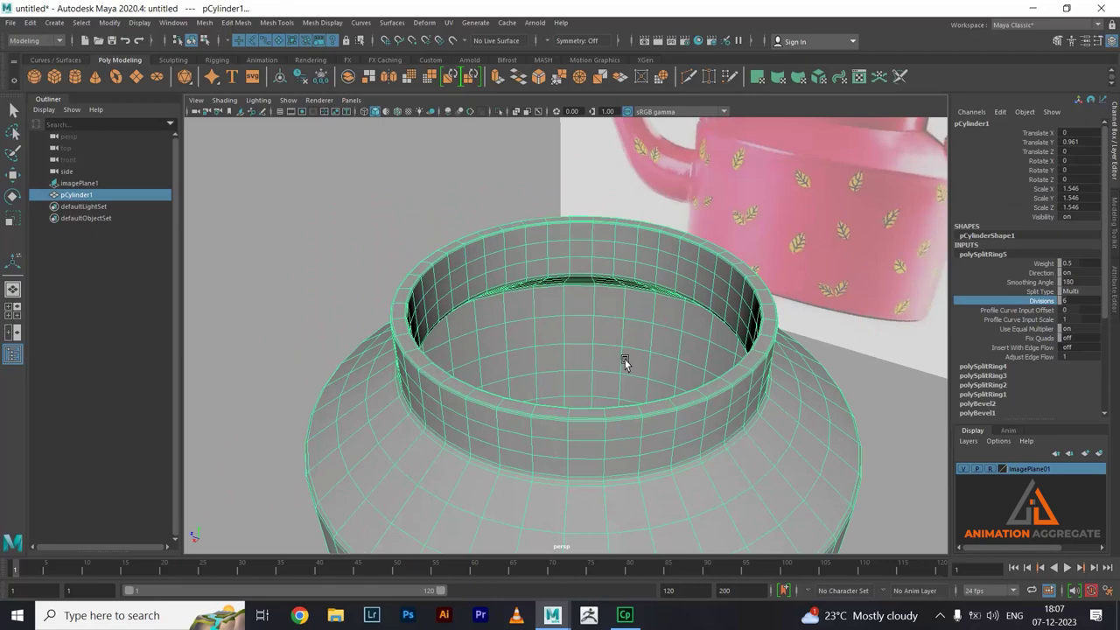
pyautogui.moveTo(616, 370)
pyautogui.keyDown('alt'); pyautogui.mouseDown()
pyautogui.moveTo(604, 350)
pyautogui.moveTo(638, 328)
pyautogui.moveTo(653, 350)
pyautogui.mouseUp(); pyautogui.keyUp('alt')
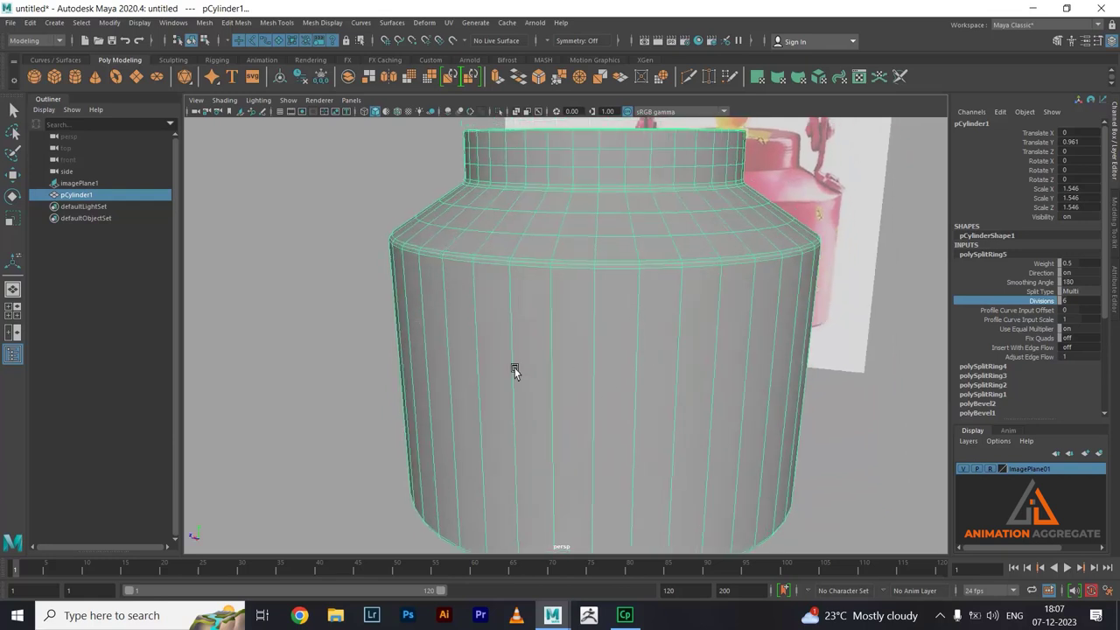
pyautogui.keyDown('alt'); pyautogui.moveTo(580, 345); pyautogui.dragTo(592, 303); pyautogui.keyUp('alt')
# - Maximize the side view beside the reference image, turn X-ray off, and pick an edge loop
pyautogui.press('space')
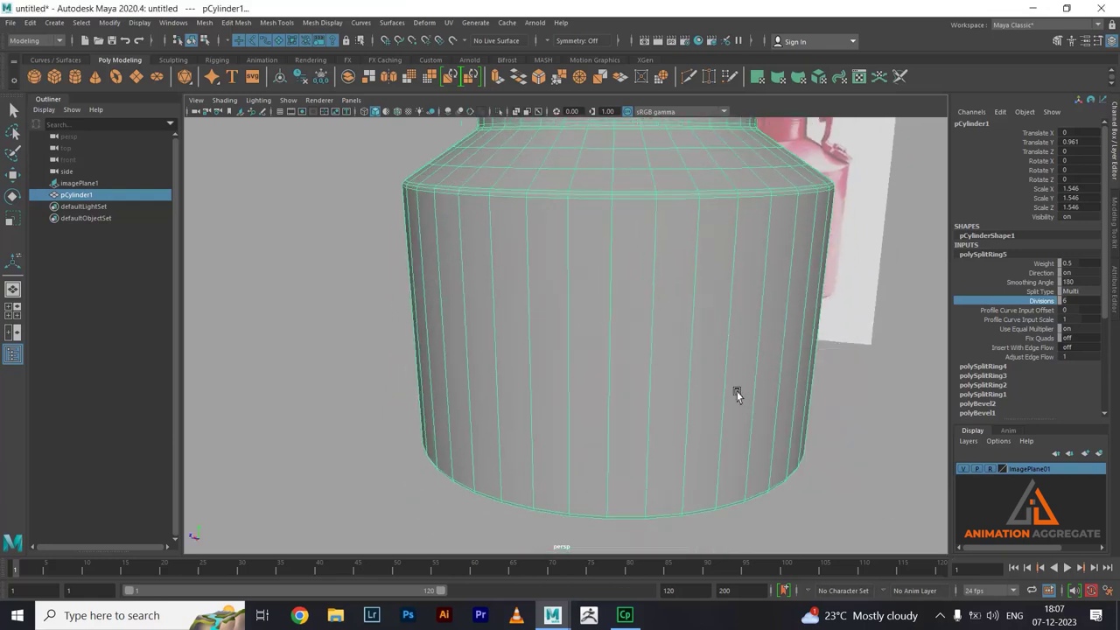
pyautogui.press('space')
pyautogui.scroll(3, 686, 367)
pyautogui.scroll(2, 652, 306)
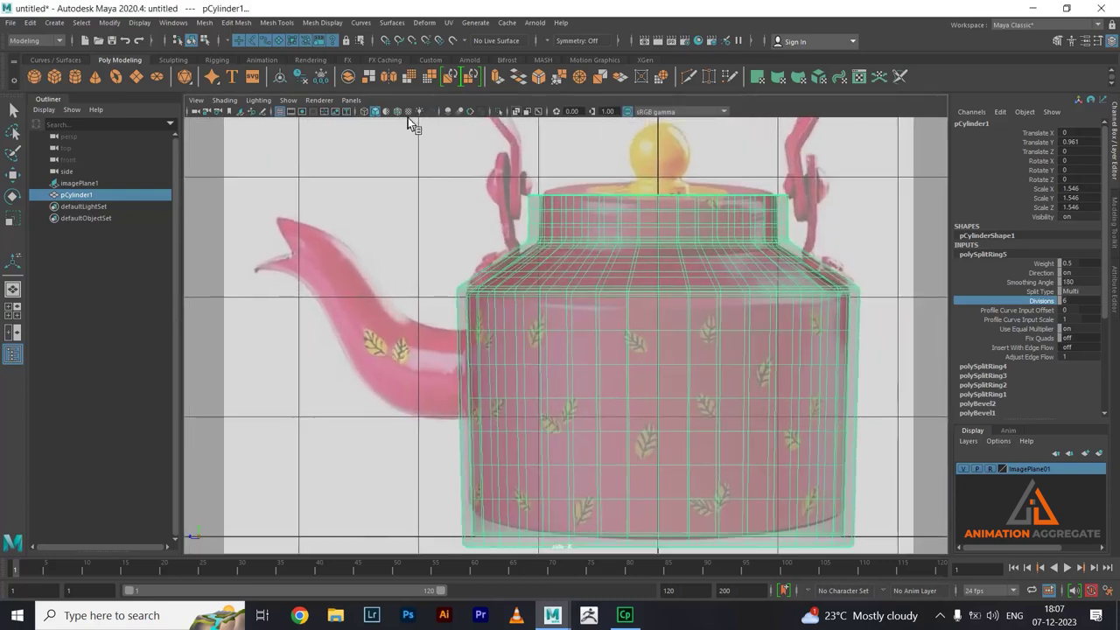
pyautogui.click(519, 112)
pyautogui.scroll(3, 560, 255)
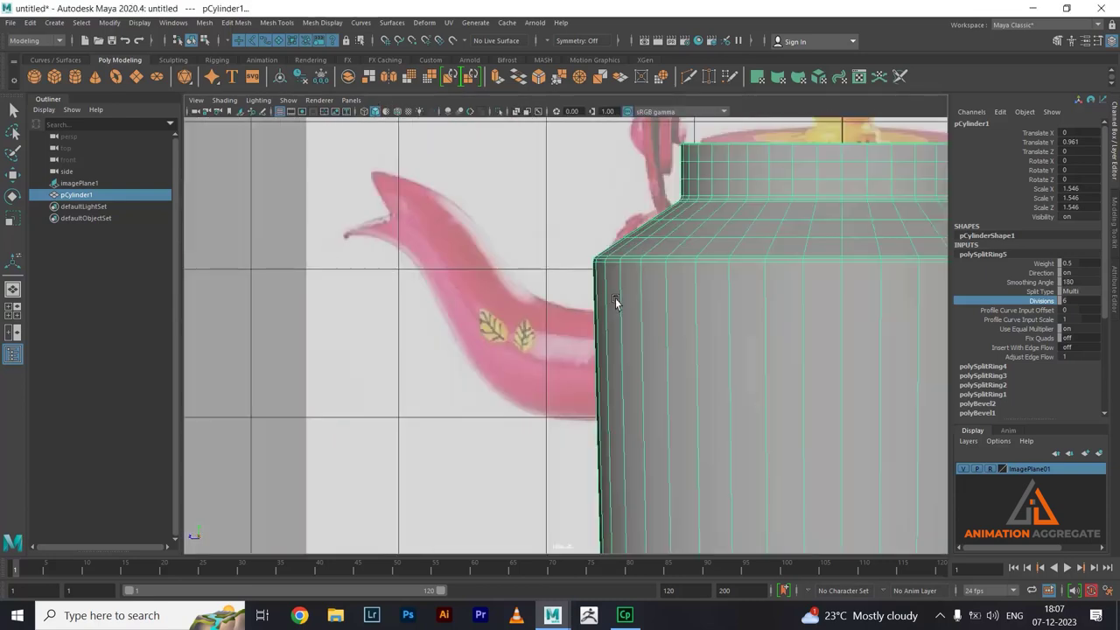
pyautogui.keyDown('shift'); pyautogui.moveTo(741, 264); pyautogui.dragTo(660, 273, button='right'); pyautogui.keyUp('shift')
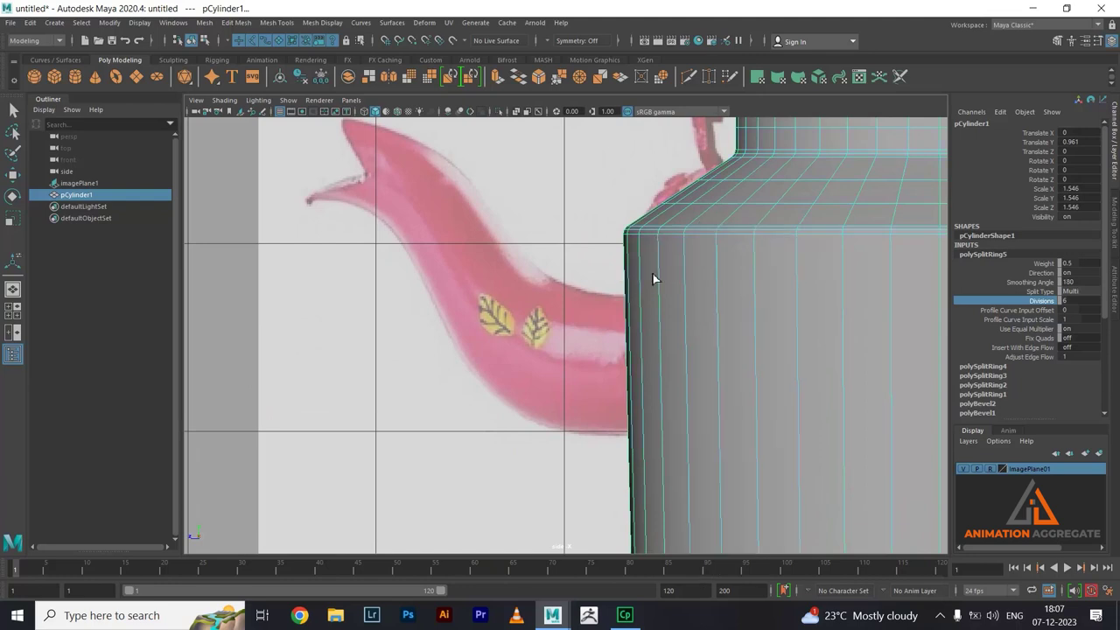
pyautogui.moveTo(660, 273); pyautogui.dragTo(662, 293)
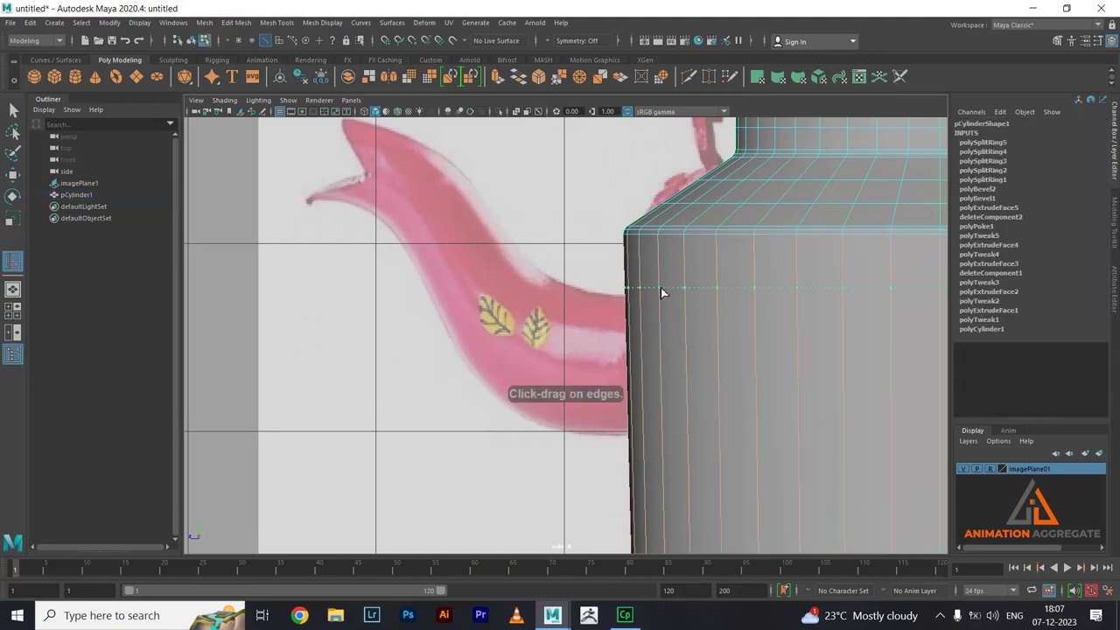
# - Return to object mode and select the kettle body cylinder, pCylinder1
pyautogui.click(276, 22)
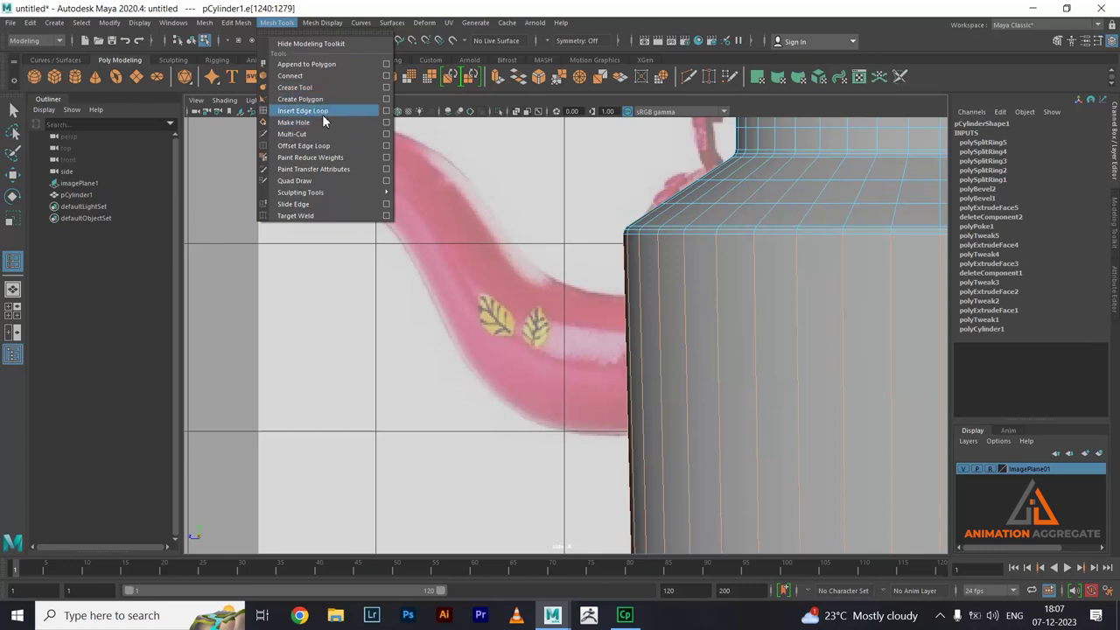
pyautogui.click(323, 114)
pyautogui.keyDown('alt'); pyautogui.moveTo(860, 313); pyautogui.dragTo(743, 260, button='middle'); pyautogui.keyUp('alt')
pyautogui.moveTo(743, 260); pyautogui.dragTo(866, 197, button='right')
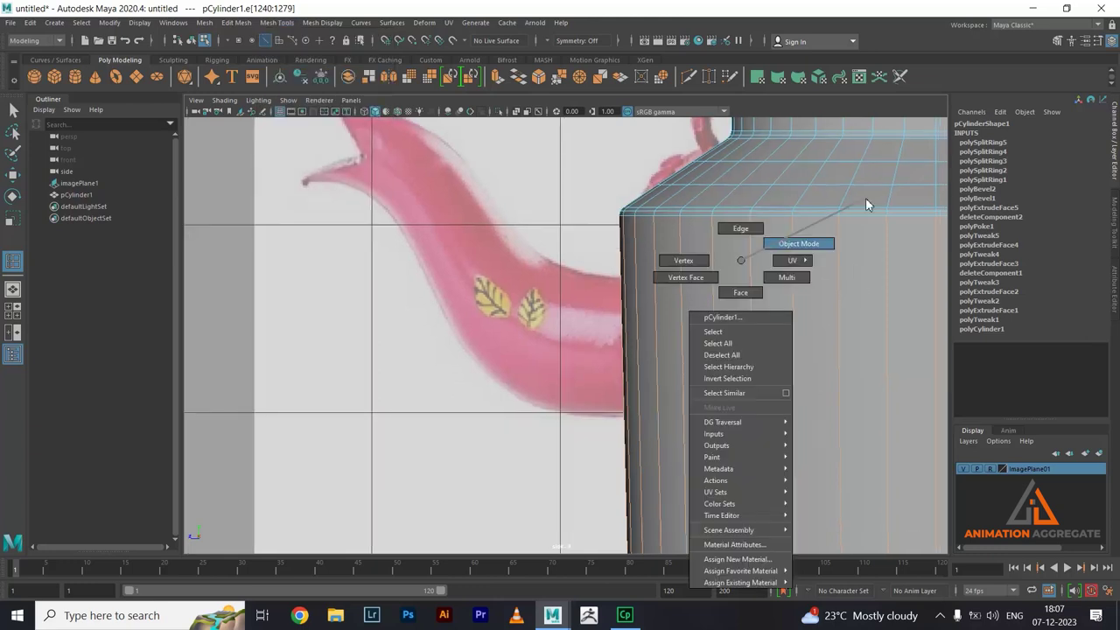
pyautogui.click(864, 201)
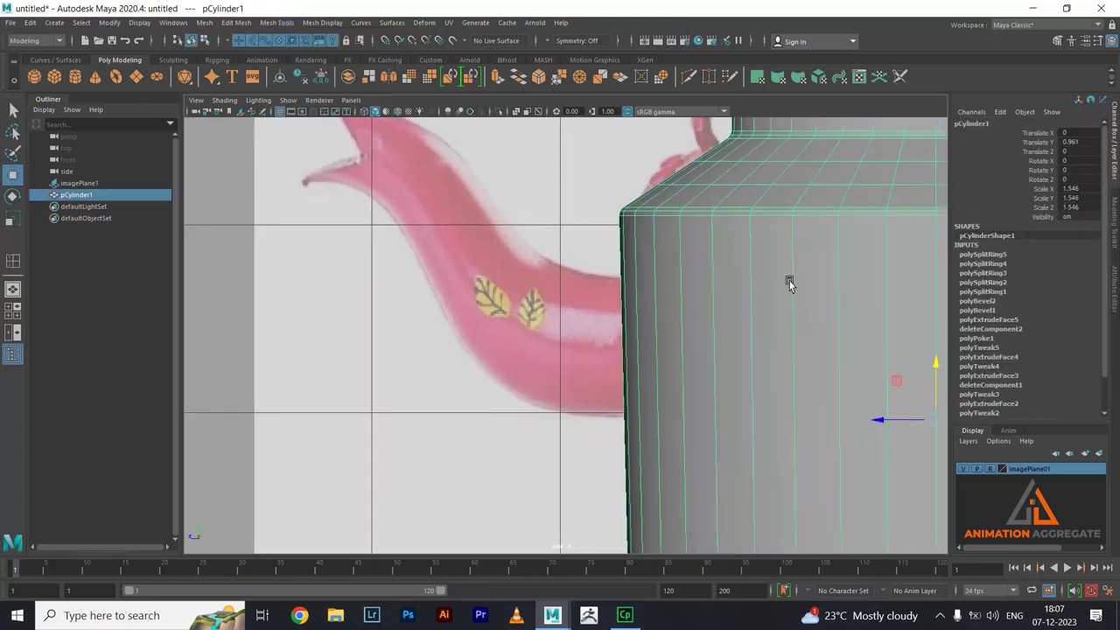
# - Insert two horizontal edge loops on the body at the upper and lower spout-joint heights
pyautogui.keyDown('shift'); pyautogui.moveTo(817, 231); pyautogui.dragTo(662, 288, button='right'); pyautogui.keyUp('shift')
pyautogui.scroll(1, 608, 320)
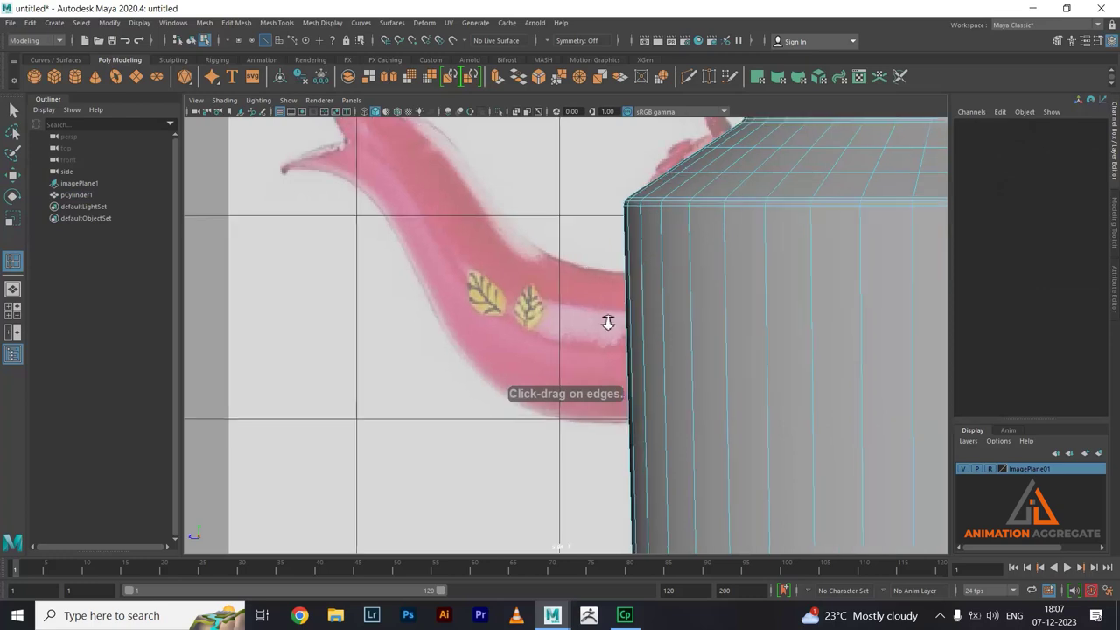
pyautogui.scroll(1, 612, 298)
pyautogui.moveTo(652, 258); pyautogui.dragTo(652, 269)
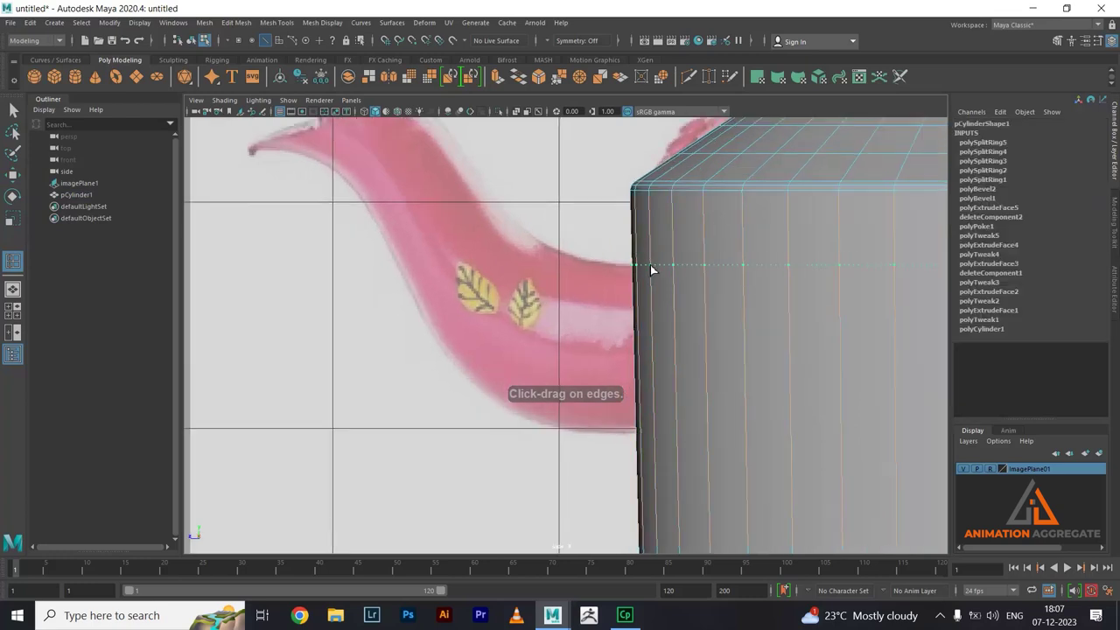
pyautogui.click(651, 303)
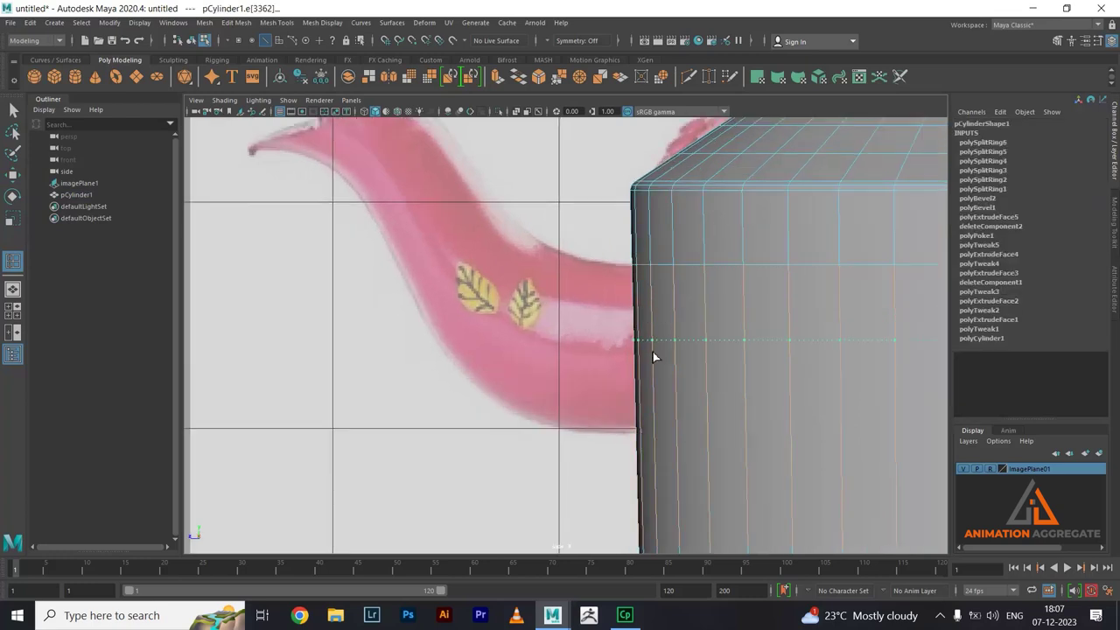
pyautogui.click(652, 434)
pyautogui.press('w')
# - Check the new loops in the perspective view and return to whole-object selection
pyautogui.moveTo(665, 262)
pyautogui.keyDown('shift'); pyautogui.mouseDown(button='right')
pyautogui.moveTo(665, 249)
pyautogui.moveTo(733, 279)
pyautogui.mouseUp(button='right'); pyautogui.keyUp('shift')
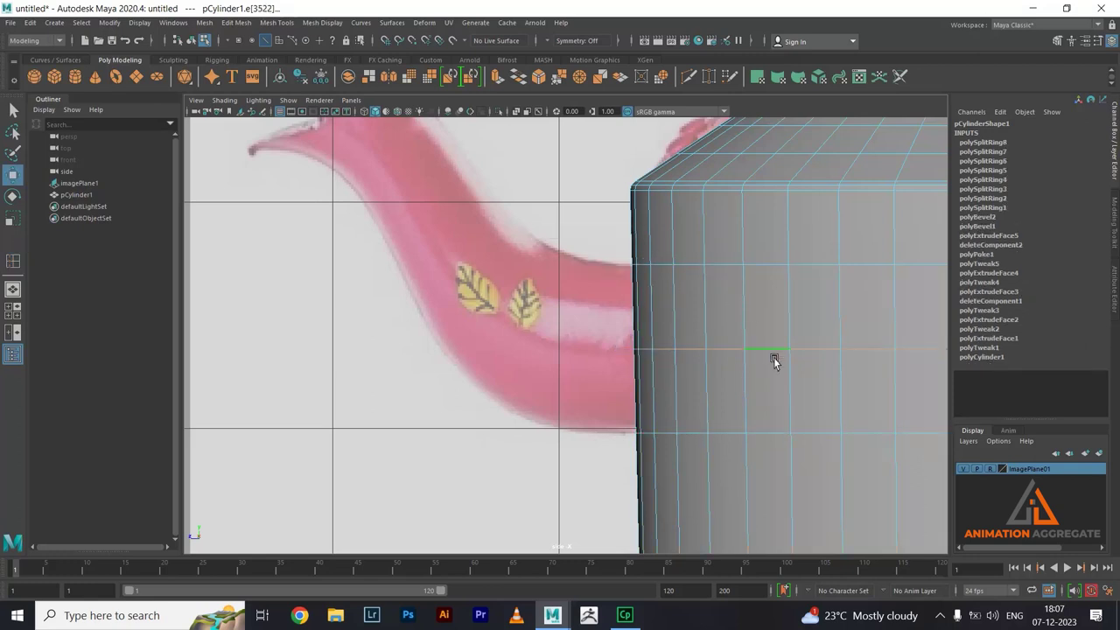
pyautogui.press('space')
pyautogui.press('space')
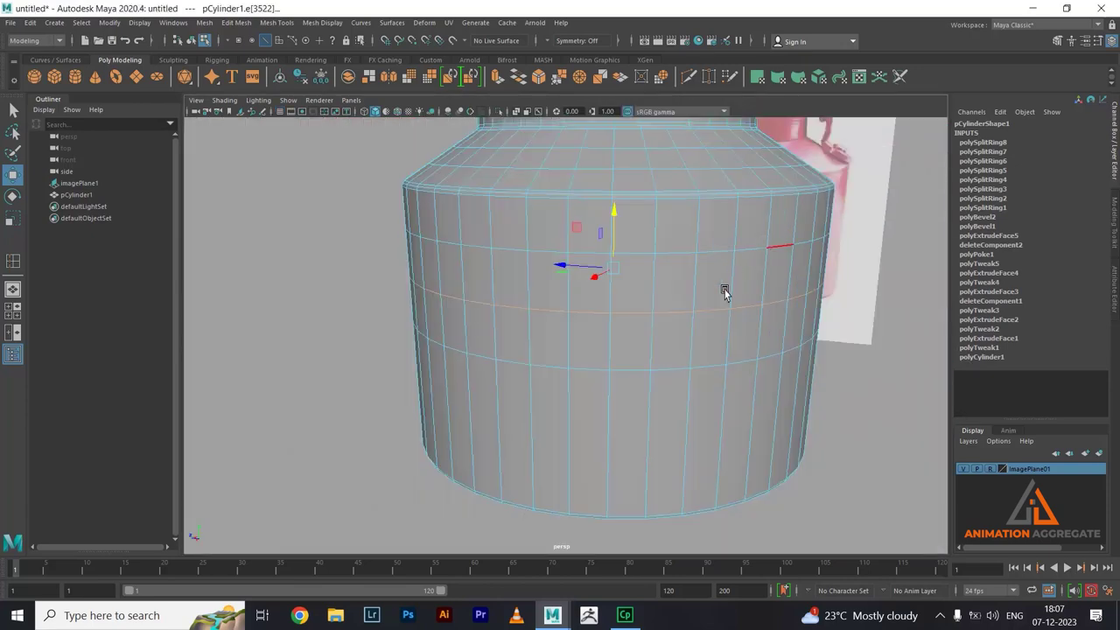
pyautogui.scroll(-3, 724, 293)
pyautogui.moveTo(780, 290); pyautogui.dragTo(801, 279, button='right')
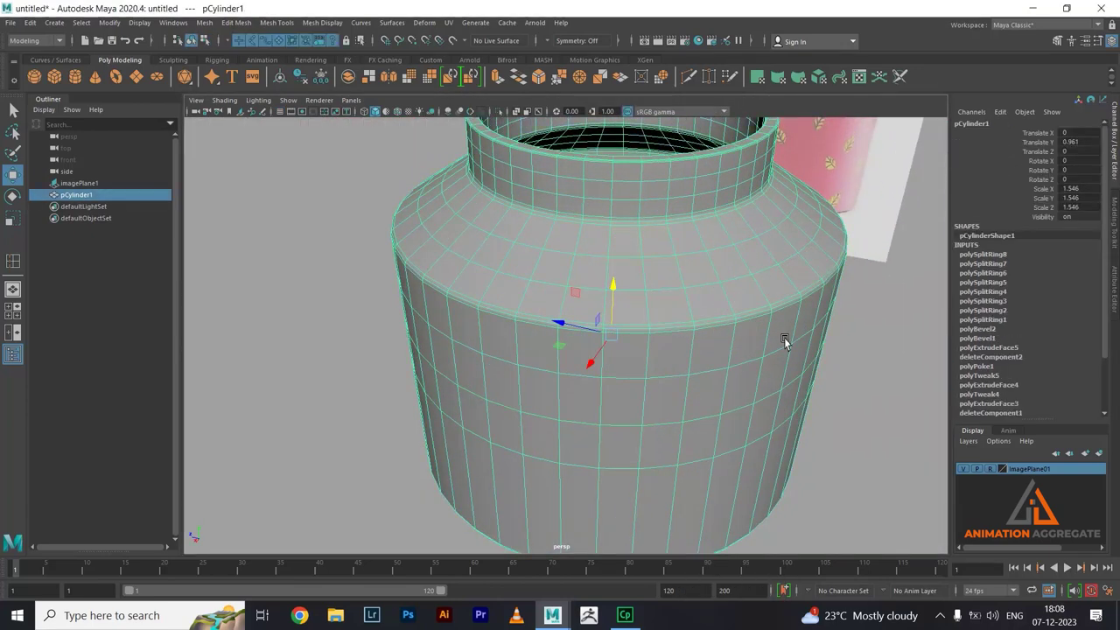
# - In the front view, select a 2×2 block of faces where the spout joins the body
pyautogui.press('f')
pyautogui.press('space')
pyautogui.press('space')
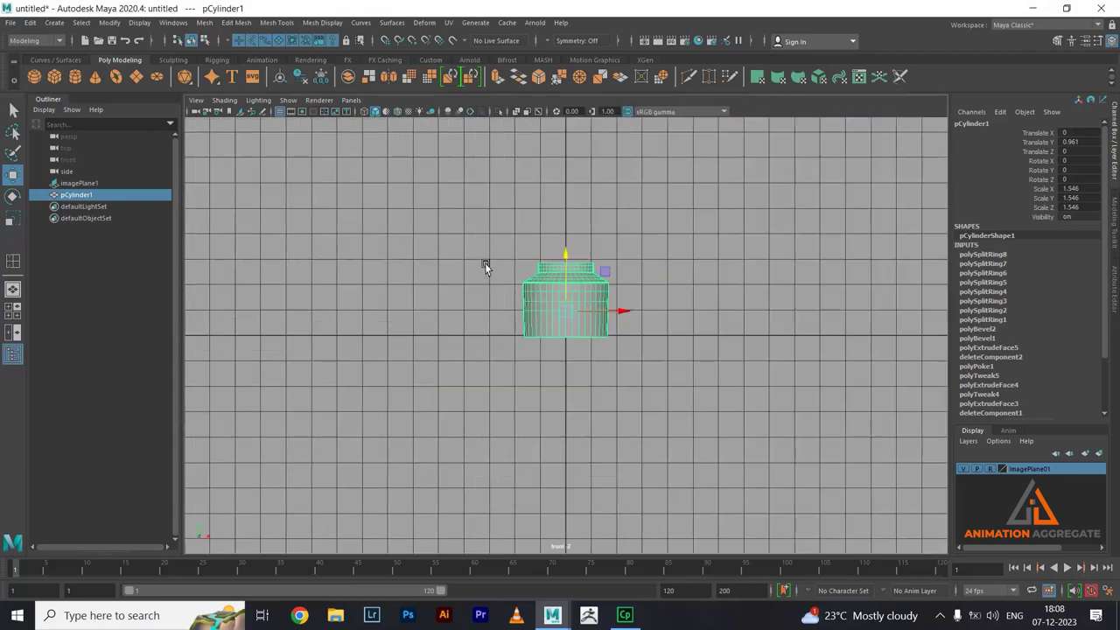
pyautogui.scroll(3, 665, 312)
pyautogui.scroll(2, 712, 351)
pyautogui.scroll(3, 613, 237)
pyautogui.scroll(1, 641, 285)
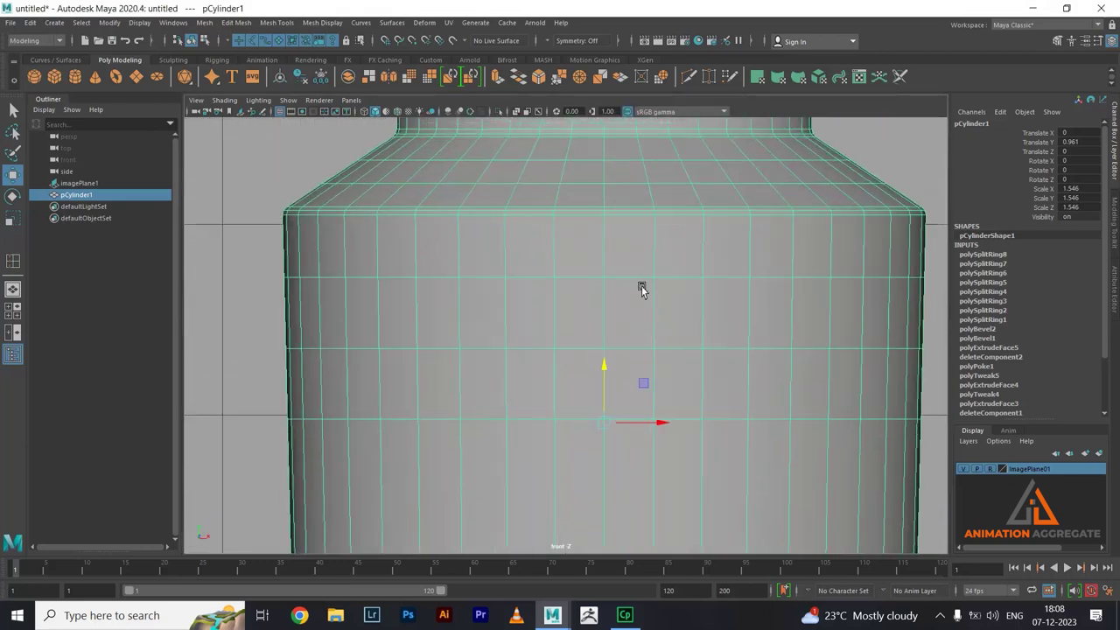
pyautogui.moveTo(641, 287); pyautogui.dragTo(640, 318, button='right')
pyautogui.click(585, 308)
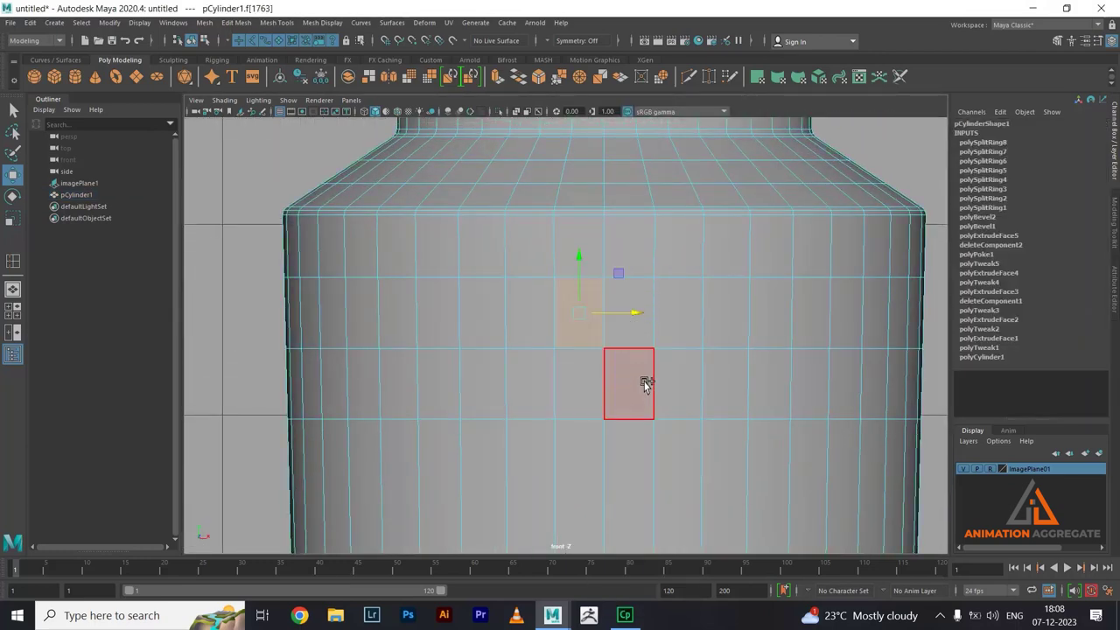
pyautogui.keyDown('shift'); pyautogui.click(644, 385); pyautogui.keyUp('shift')
pyautogui.keyDown('shift'); pyautogui.click(592, 383); pyautogui.keyUp('shift')
pyautogui.keyDown('shift'); pyautogui.click(638, 300); pyautogui.keyUp('shift')
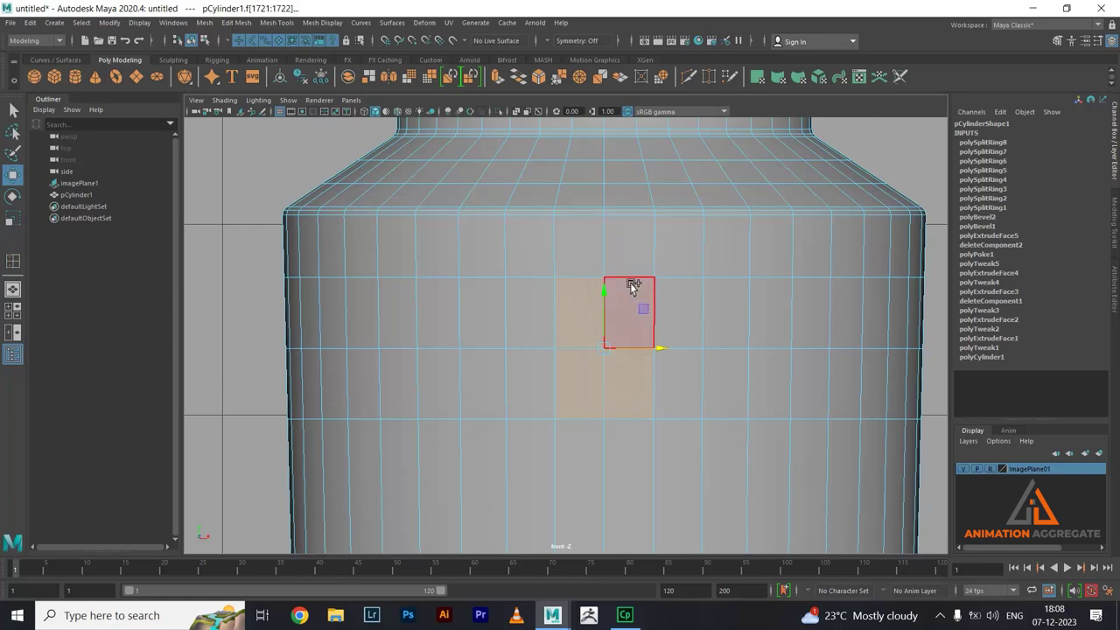
# - Inspect the selected faces in perspective and switch to wireframe to see the reference through the body
pyautogui.press('space')
pyautogui.press('space')
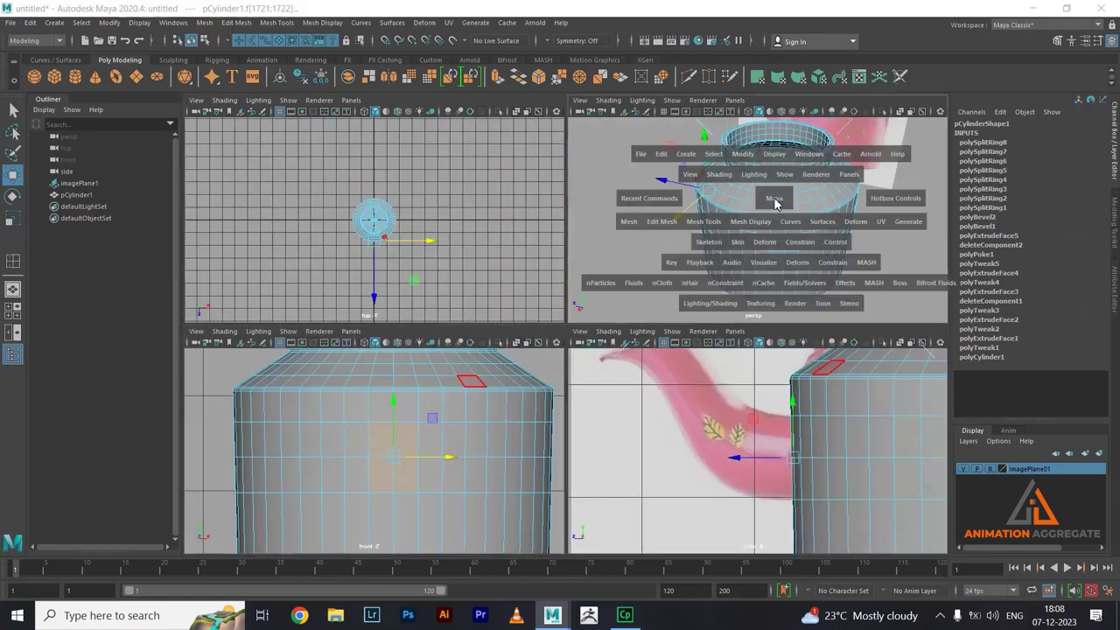
pyautogui.moveTo(780, 240)
pyautogui.keyDown('alt'); pyautogui.mouseDown()
pyautogui.moveTo(592, 195)
pyautogui.moveTo(525, 260)
pyautogui.moveTo(547, 282)
pyautogui.moveTo(762, 245)
pyautogui.moveTo(566, 230)
pyautogui.moveTo(668, 285)
pyautogui.moveTo(625, 298)
pyautogui.moveTo(679, 257)
pyautogui.moveTo(700, 323)
pyautogui.moveTo(687, 334)
pyautogui.moveTo(770, 380)
pyautogui.mouseUp(); pyautogui.keyUp('alt')
pyautogui.press('space')
pyautogui.press('space')
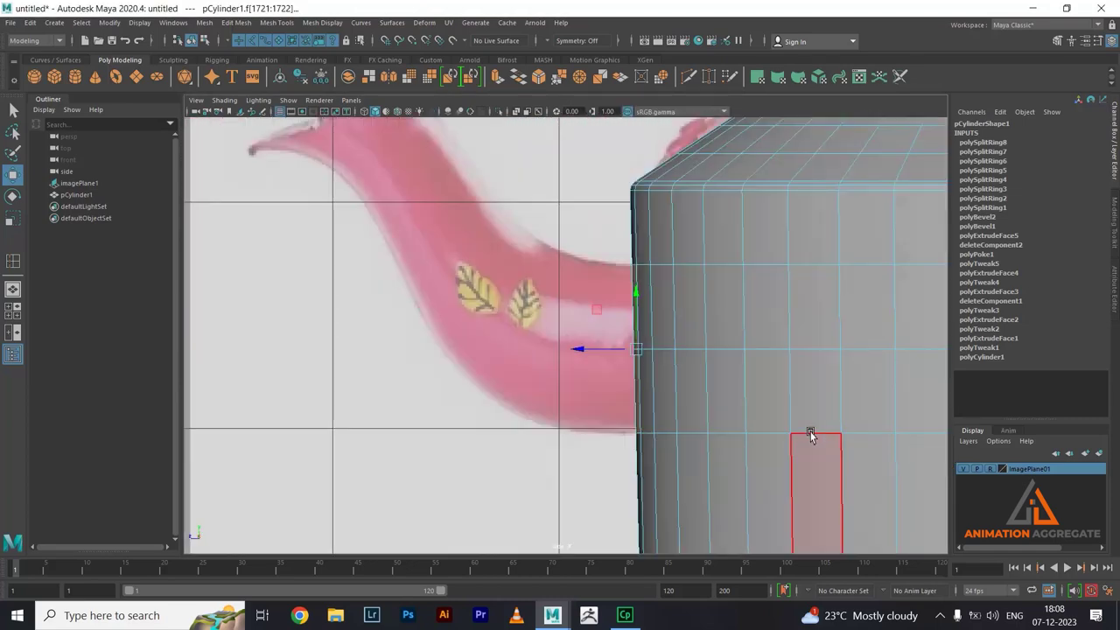
pyautogui.scroll(1, 663, 312)
pyautogui.scroll(2, 651, 292)
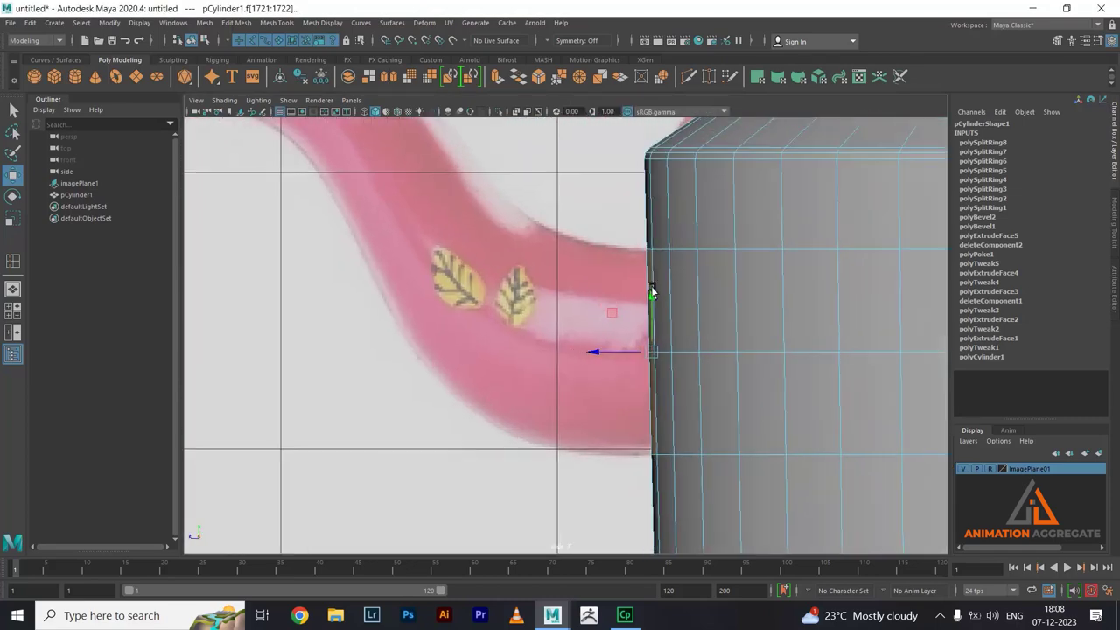
pyautogui.press('4')
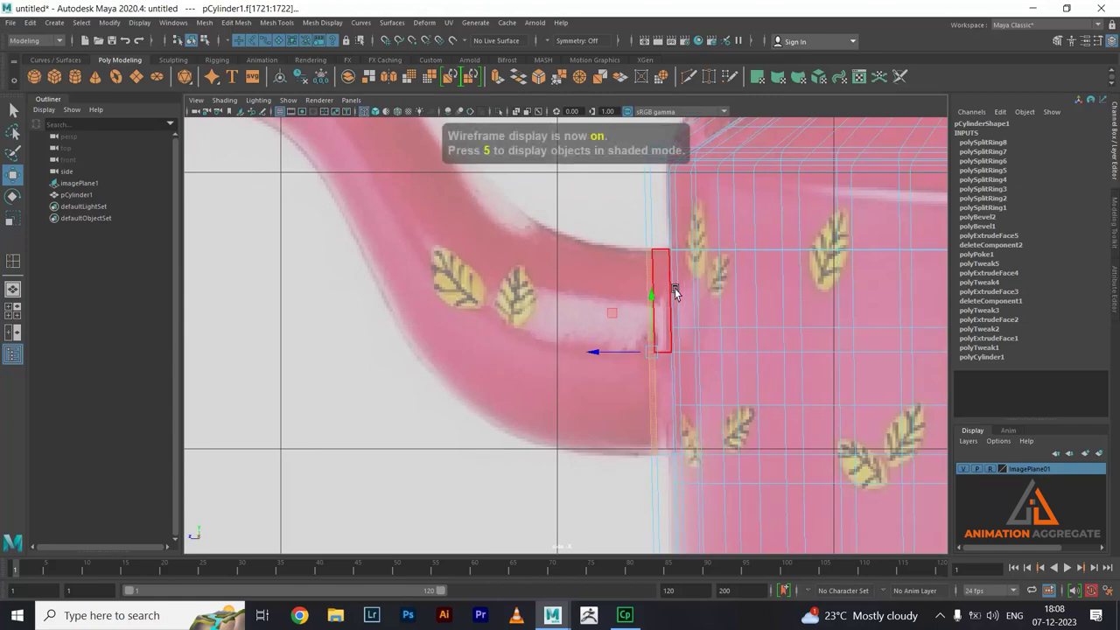
# - Pan the side view slightly and open the Edit Mesh menu
pyautogui.keyDown('alt'); pyautogui.moveTo(668, 295); pyautogui.dragTo(675, 272, button='middle'); pyautogui.keyUp('alt')
pyautogui.press('space')
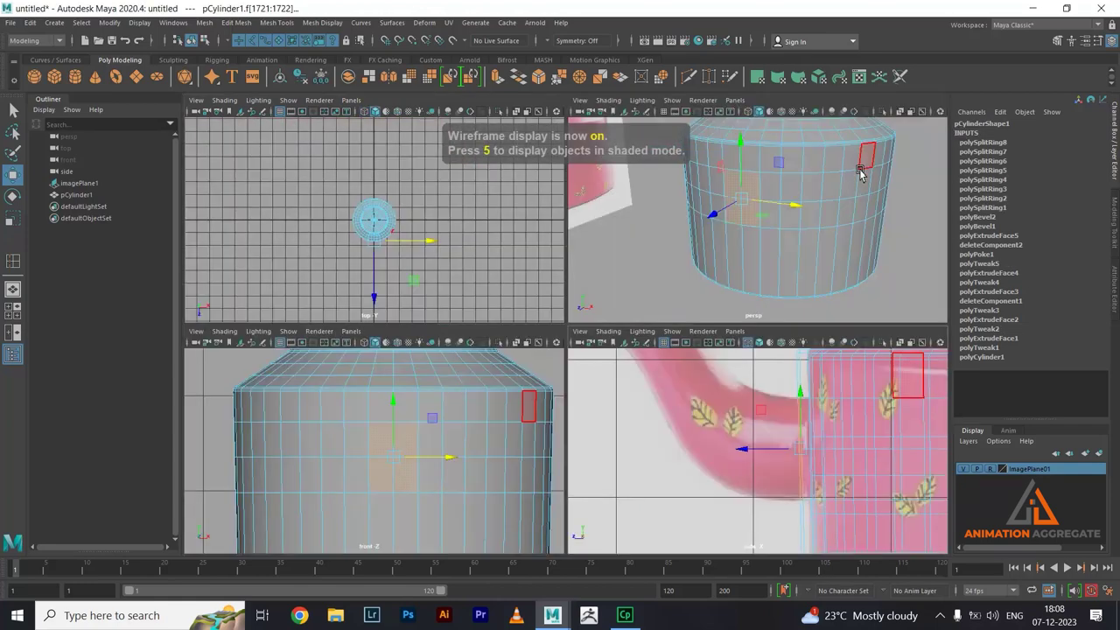
pyautogui.click(236, 22)
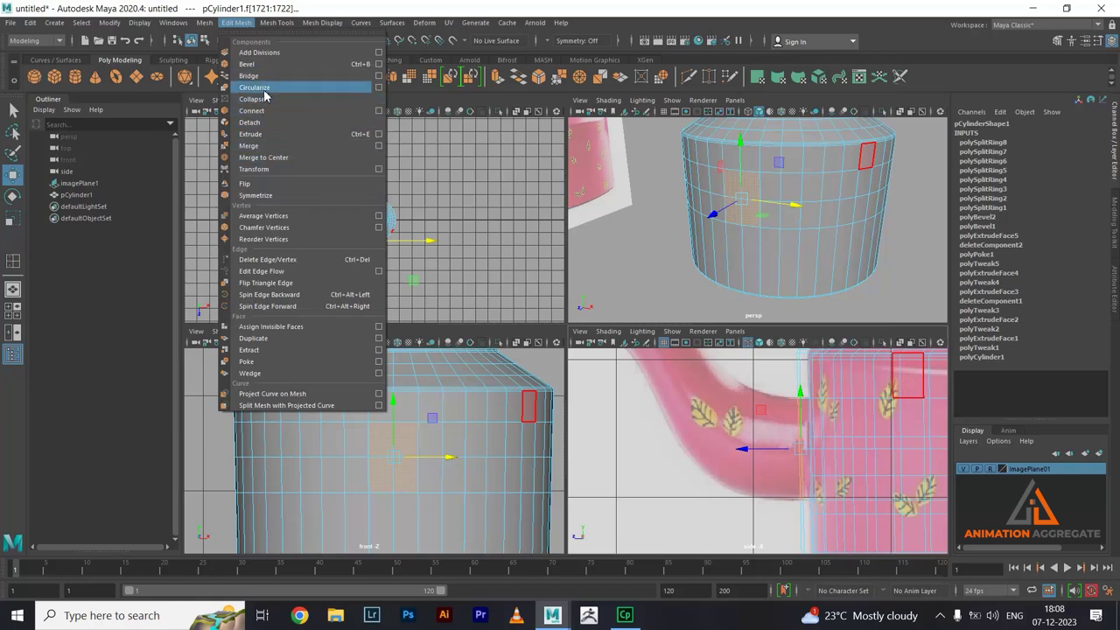
# - Circularize the selected 2×2 face patch and zoom in on the spout joint
pyautogui.click(263, 89)
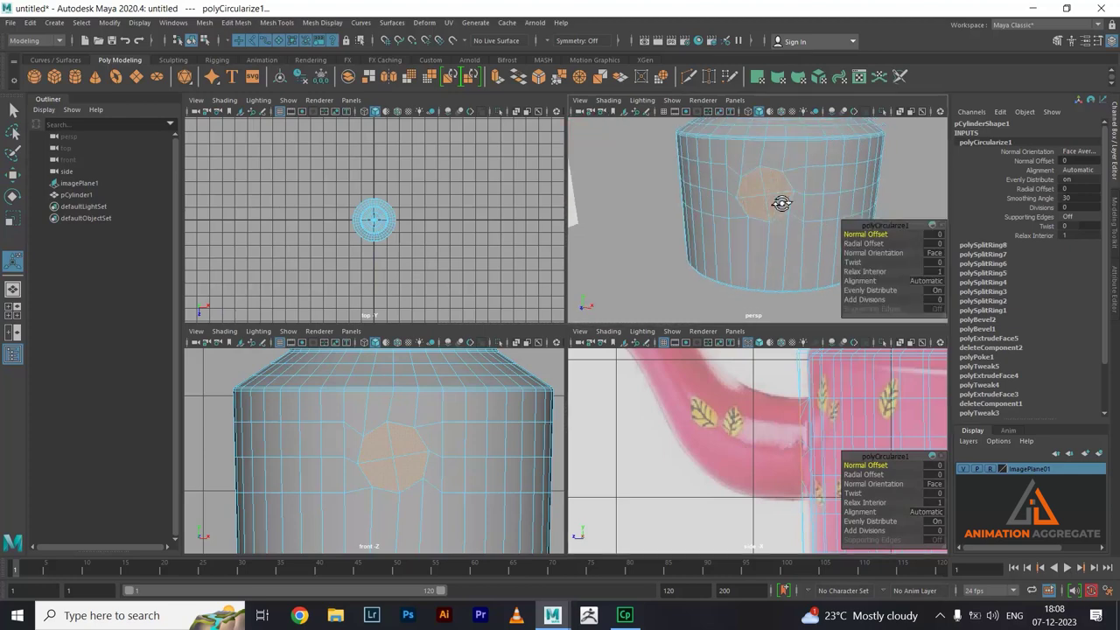
pyautogui.press('space')
pyautogui.scroll(3, 744, 217)
pyautogui.scroll(1, 648, 272)
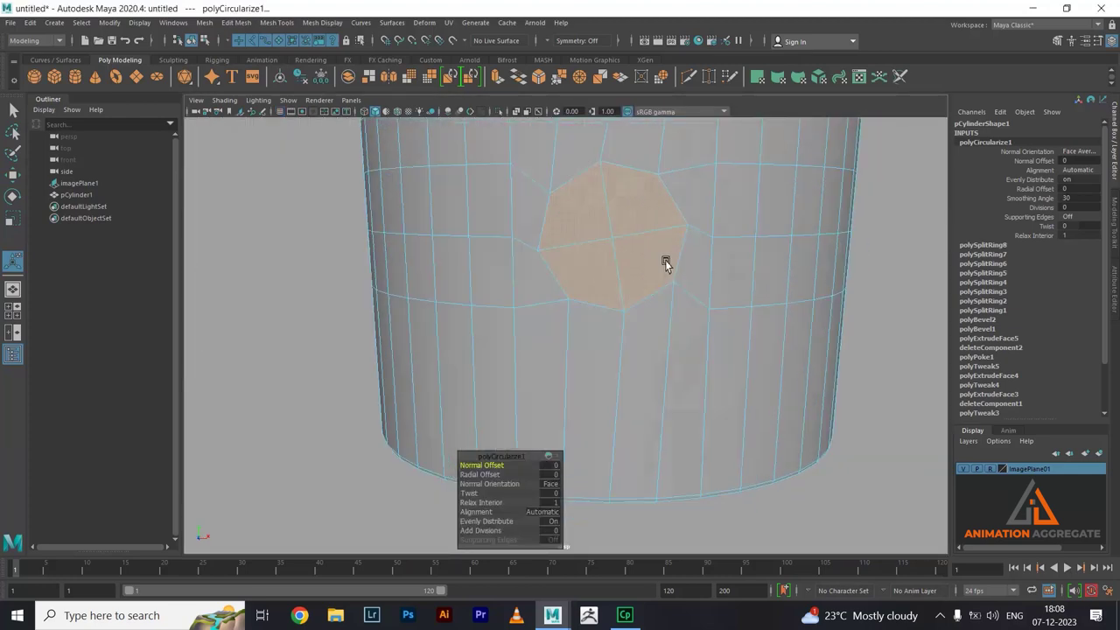
pyautogui.press('space')
pyautogui.press('space')
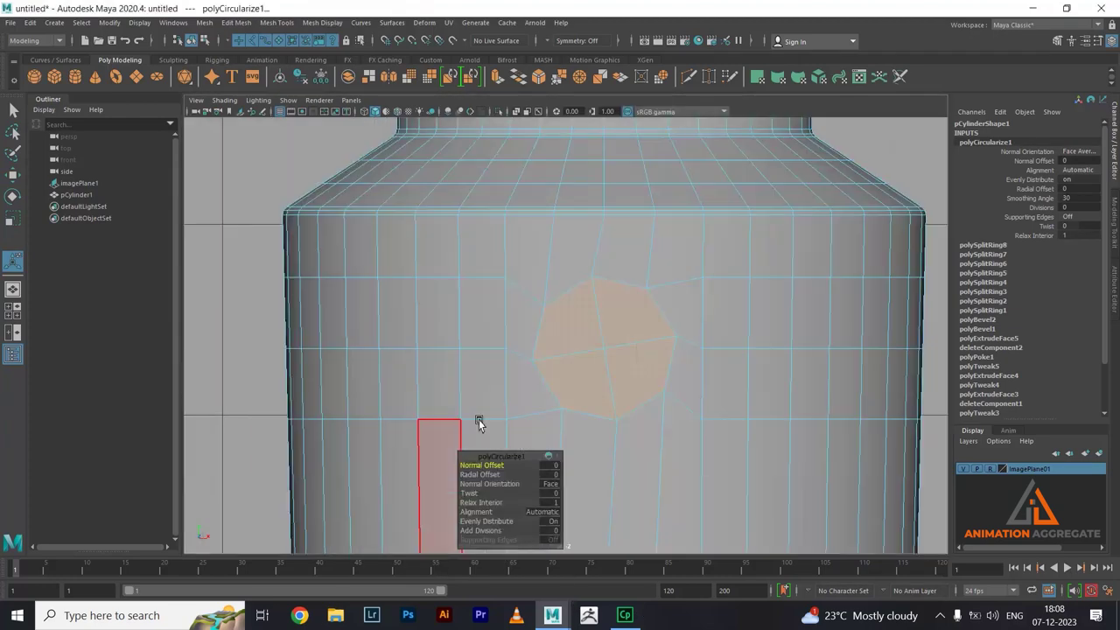
pyautogui.scroll(2, 626, 395)
pyautogui.scroll(2, 626, 396)
pyautogui.scroll(1, 717, 405)
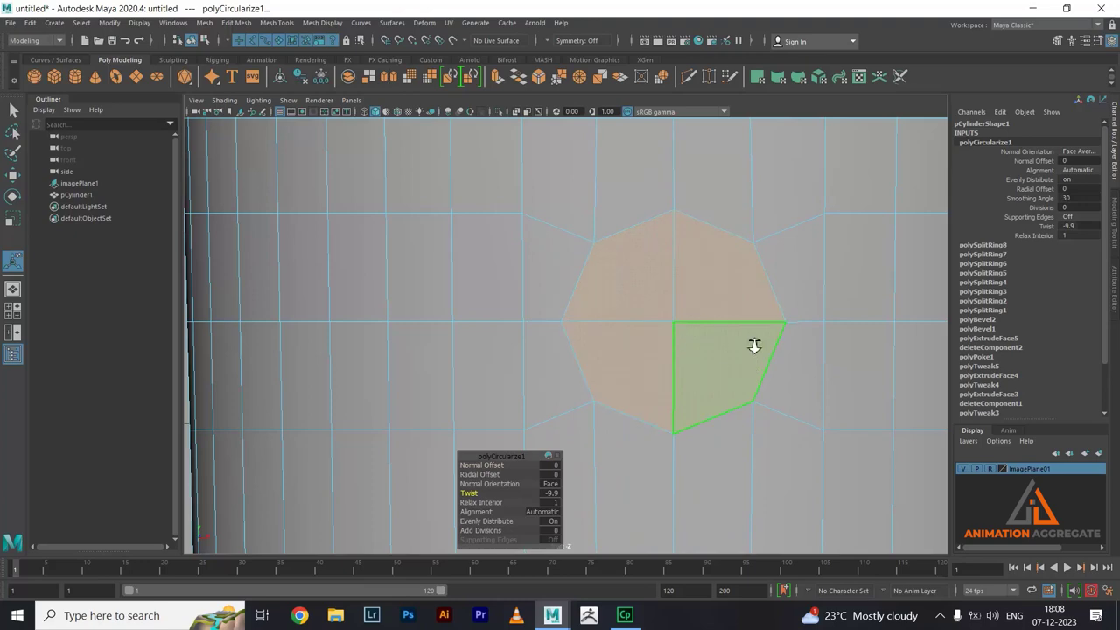
pyautogui.scroll(-5, 755, 345)
pyautogui.press('space')
pyautogui.press('space')
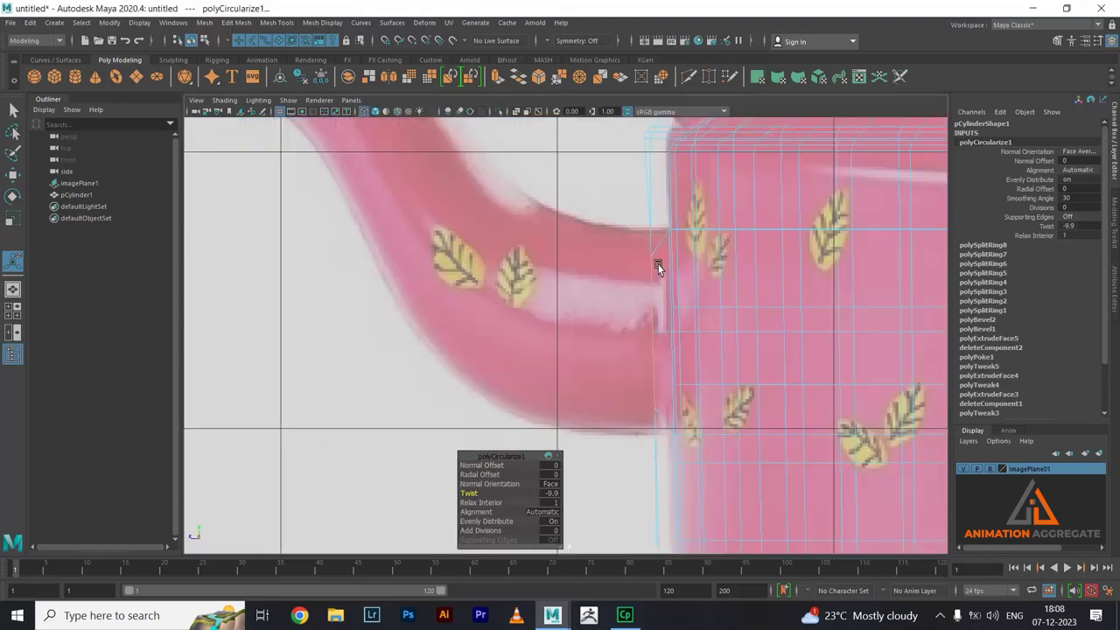
pyautogui.scroll(2, 713, 317)
pyautogui.scroll(-4, 721, 265)
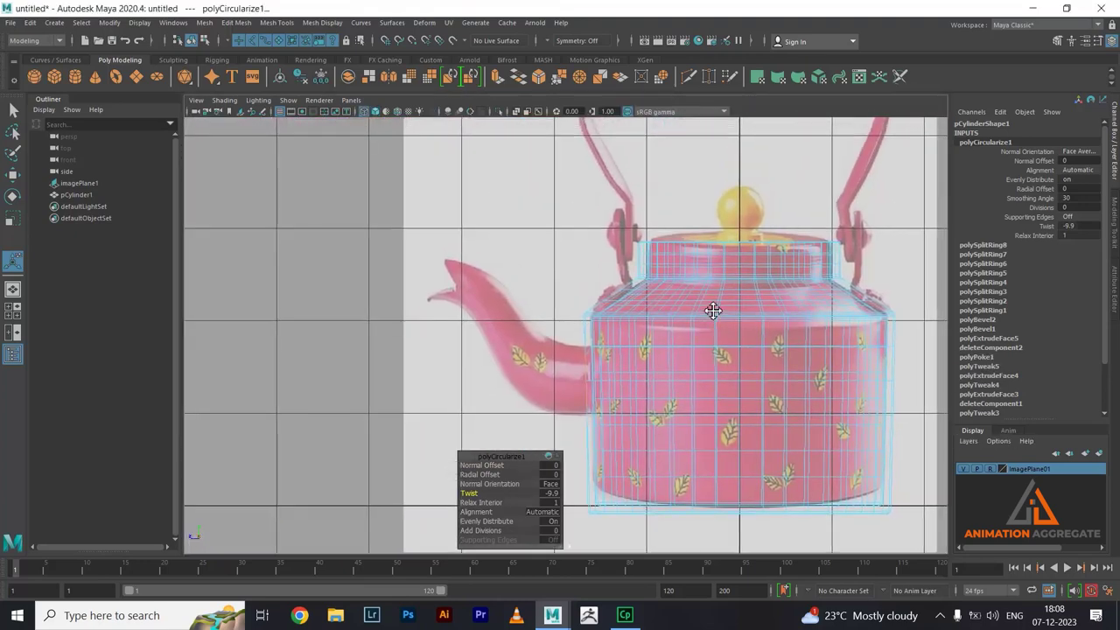
pyautogui.scroll(3, 680, 248)
pyautogui.scroll(3, 803, 374)
pyautogui.keyDown('alt'); pyautogui.moveTo(802, 375); pyautogui.dragTo(805, 231, button='middle'); pyautogui.keyUp('alt')
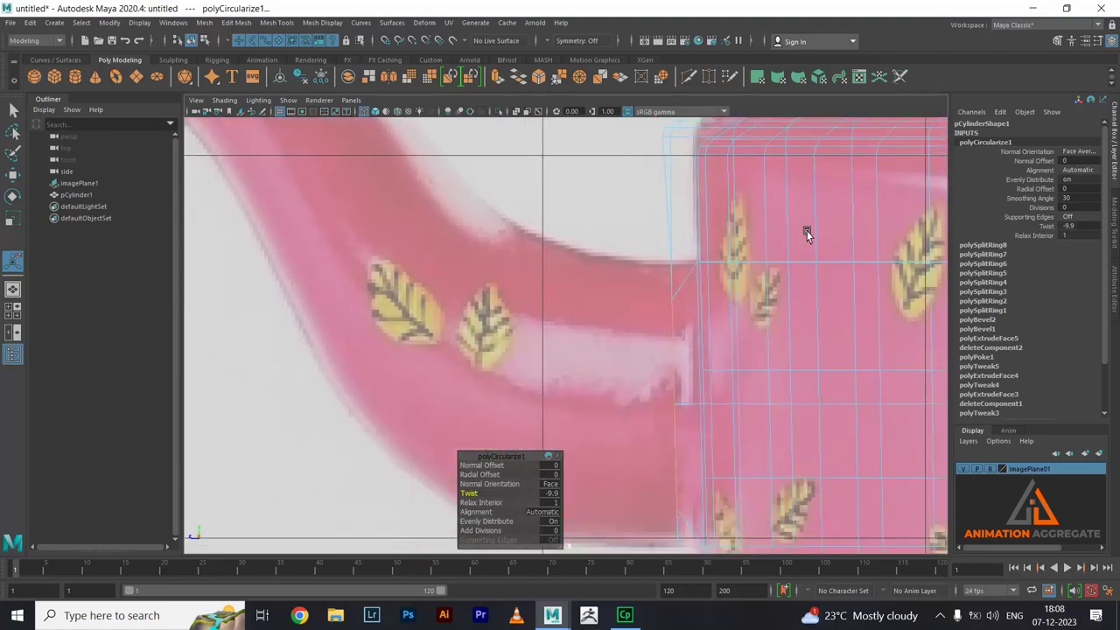
pyautogui.keyDown('alt'); pyautogui.moveTo(807, 319); pyautogui.dragTo(835, 217, button='middle'); pyautogui.keyUp('alt')
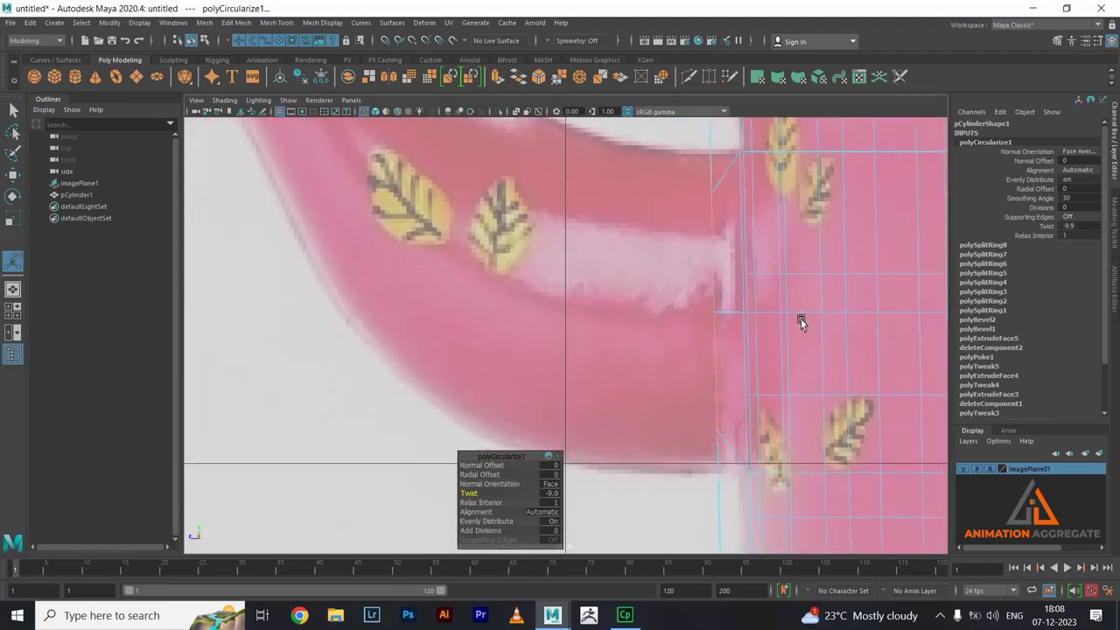
# - Select a vertex at the spout joint with the Move tool and resize its manipulator
pyautogui.press('w')
pyautogui.moveTo(800, 319); pyautogui.dragTo(704, 308)
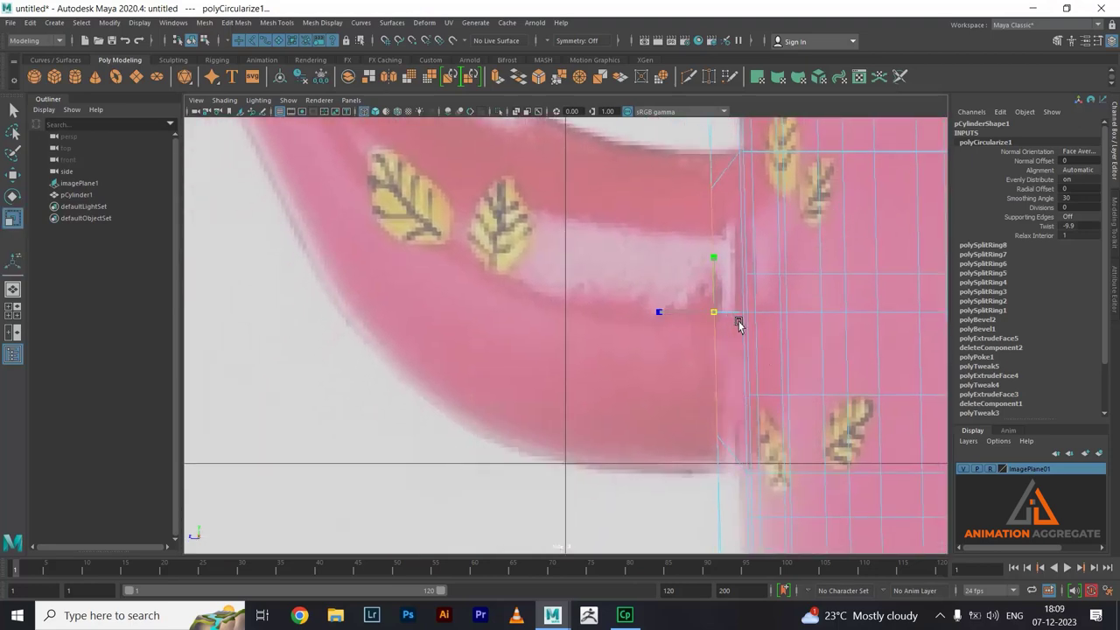
pyautogui.press('-')
pyautogui.press('=')
pyautogui.press('-')
# - Orbit and zoom the perspective view in on the circularized face
pyautogui.press('space')
pyautogui.press('space')
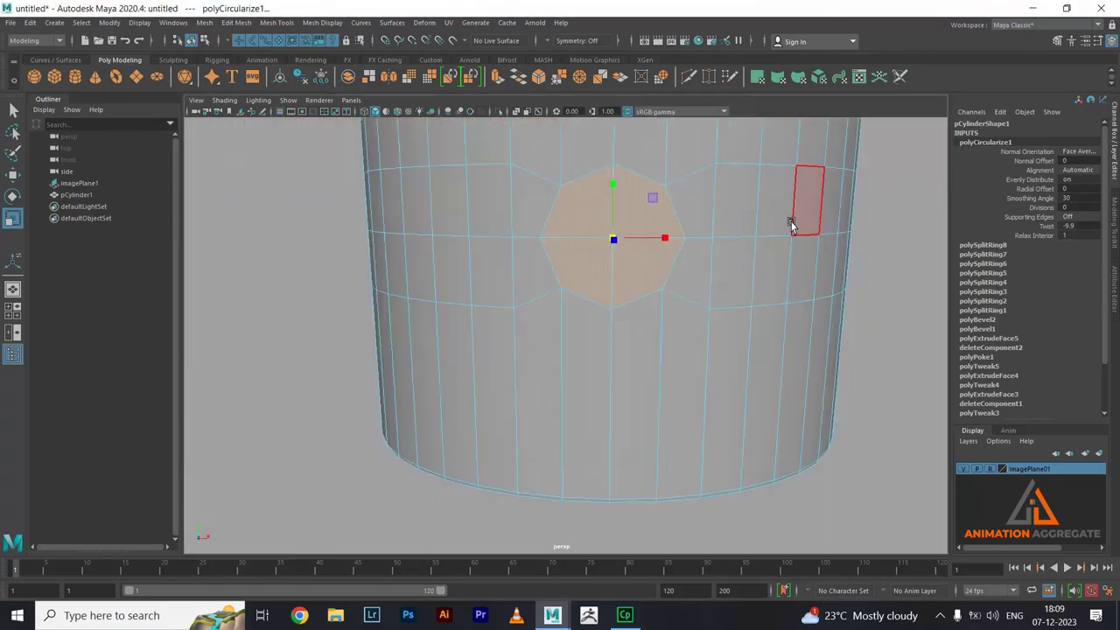
pyautogui.moveTo(686, 250)
pyautogui.keyDown('alt'); pyautogui.mouseDown()
pyautogui.moveTo(703, 250)
pyautogui.moveTo(755, 400)
pyautogui.mouseUp(); pyautogui.keyUp('alt')
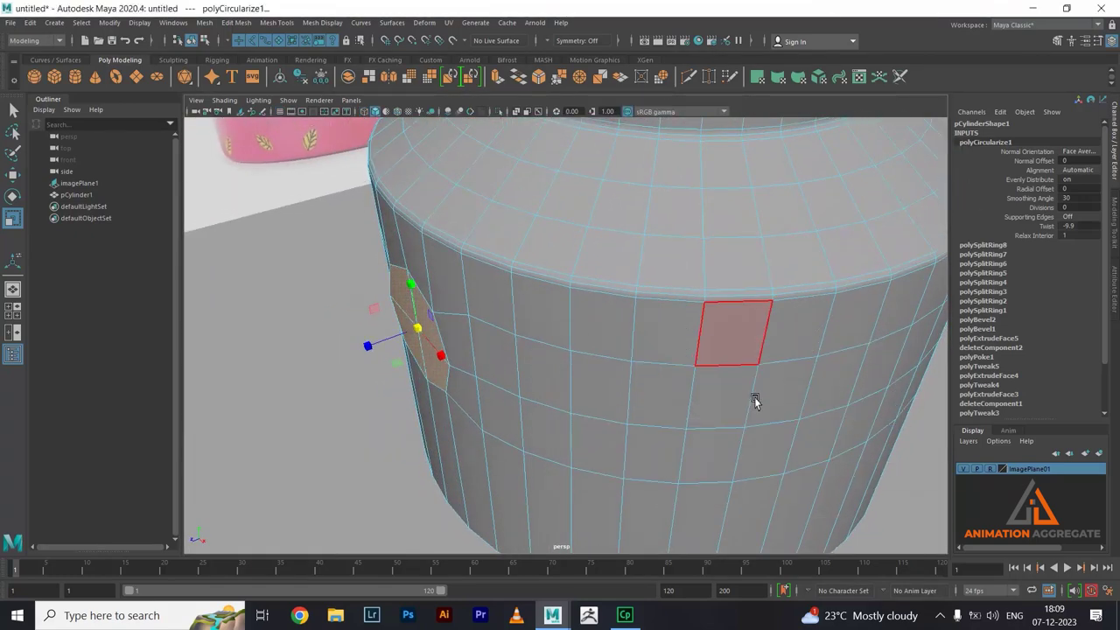
pyautogui.press('space')
pyautogui.press('space')
pyautogui.scroll(-1, 750, 320)
pyautogui.scroll(-1, 800, 333)
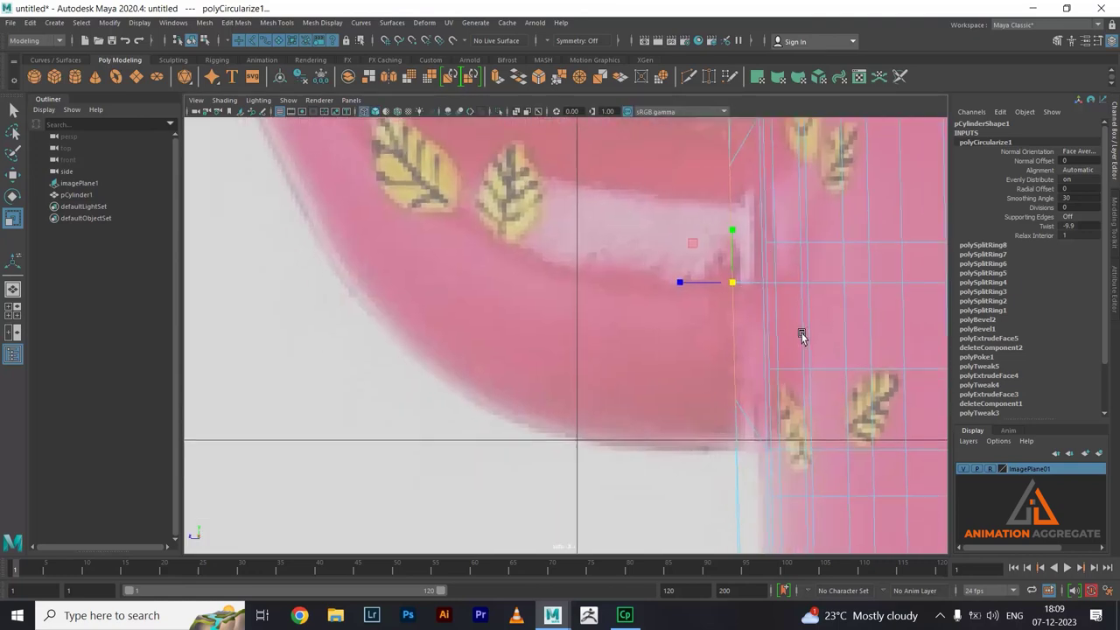
pyautogui.scroll(-3, 768, 283)
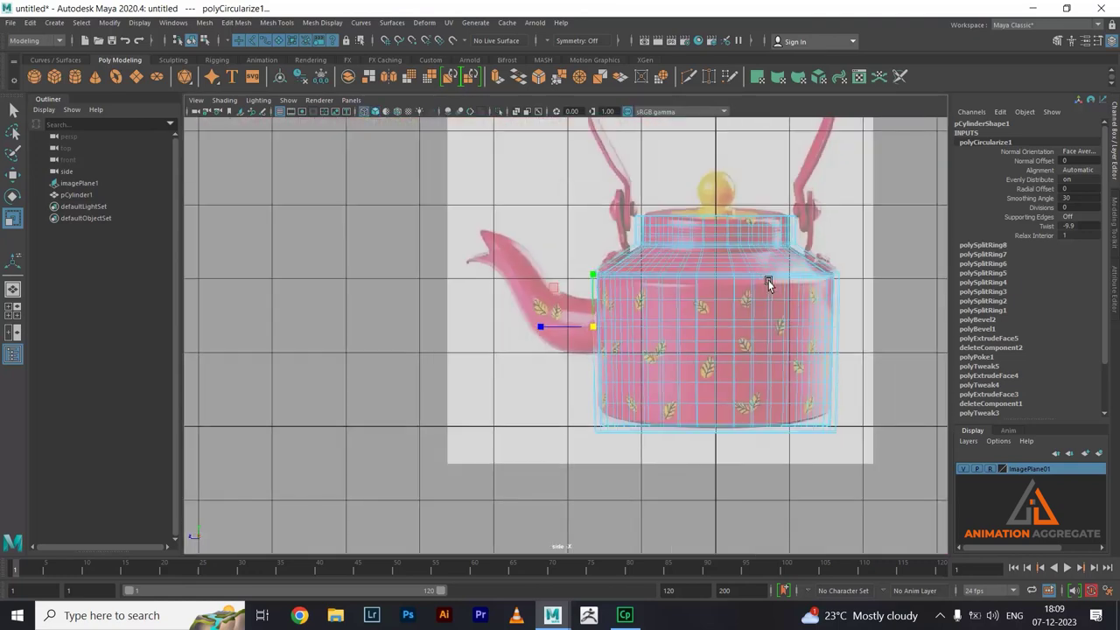
pyautogui.press('space')
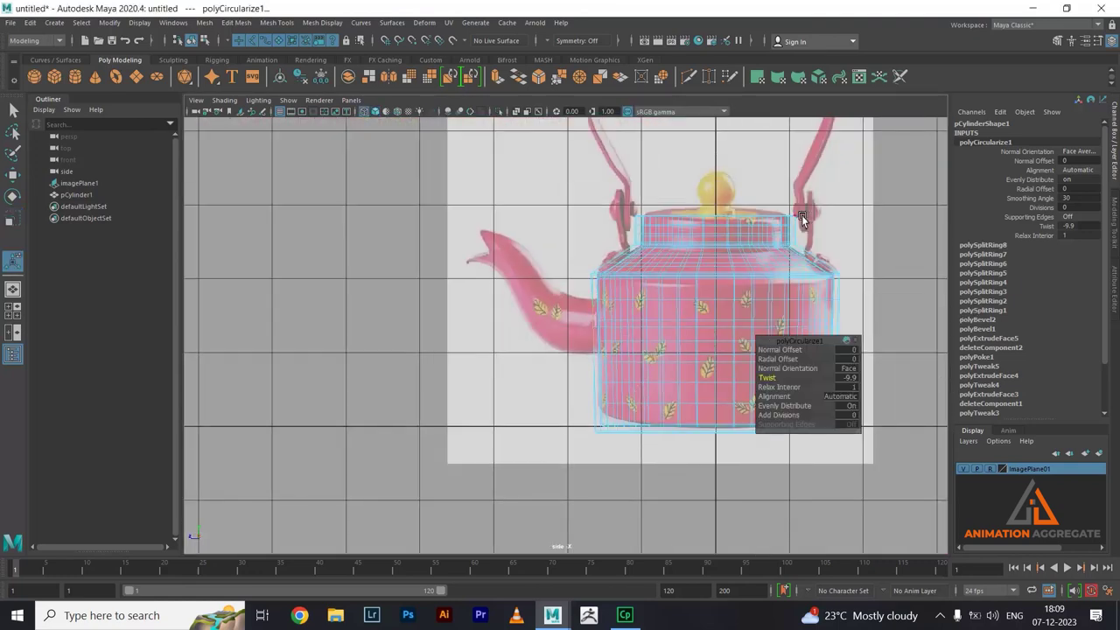
pyautogui.press('space')
pyautogui.press('space')
pyautogui.moveTo(640, 265)
pyautogui.keyDown('alt'); pyautogui.mouseDown()
pyautogui.moveTo(675, 257)
pyautogui.moveTo(640, 283)
pyautogui.moveTo(752, 266)
pyautogui.moveTo(672, 300)
pyautogui.mouseUp(); pyautogui.keyUp('alt')
pyautogui.keyDown('alt'); pyautogui.moveTo(723, 368); pyautogui.dragTo(720, 353); pyautogui.keyUp('alt')
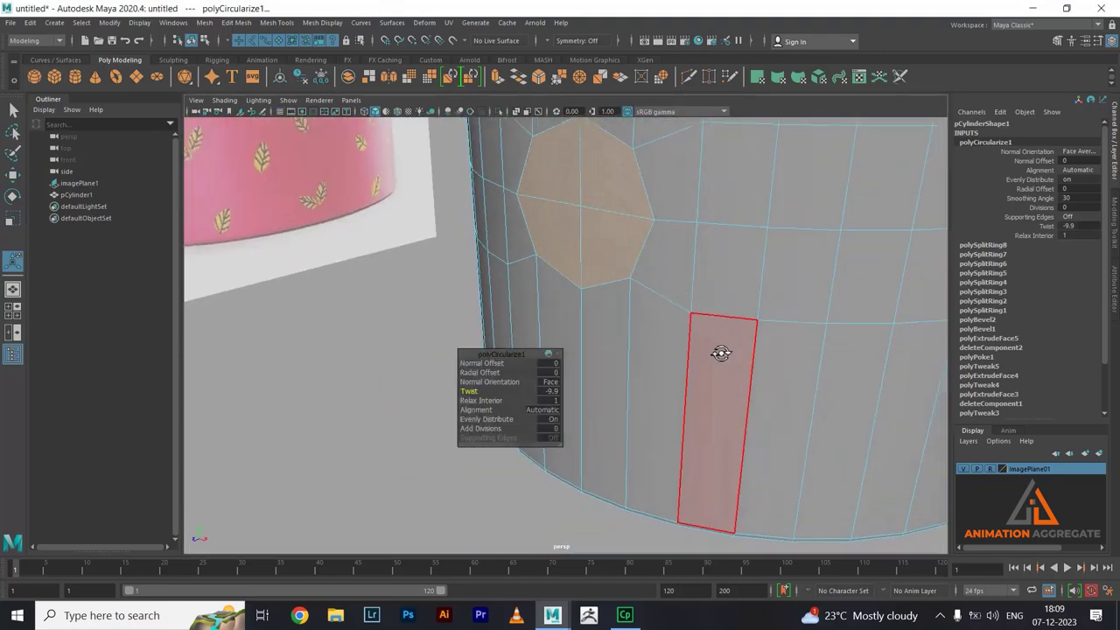
# - Set the polyCircularize1 Alignment to Surface (per-vertex), keeping twist -9.9
pyautogui.moveTo(516, 354)
pyautogui.mouseDown()
pyautogui.moveTo(436, 339)
pyautogui.moveTo(355, 298)
pyautogui.mouseUp()
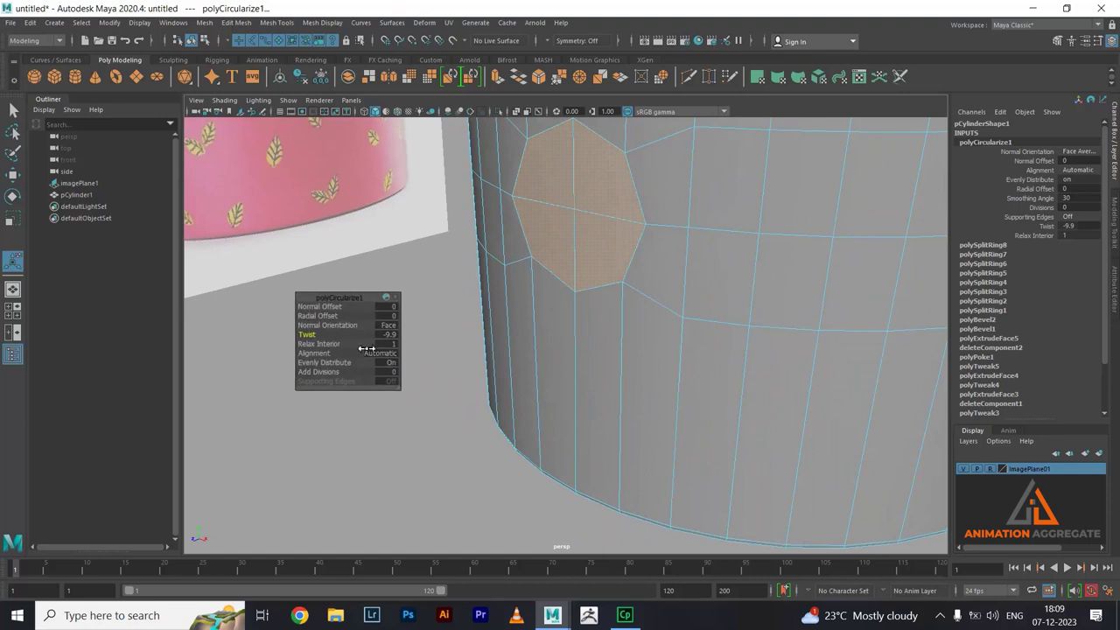
pyautogui.click(393, 357)
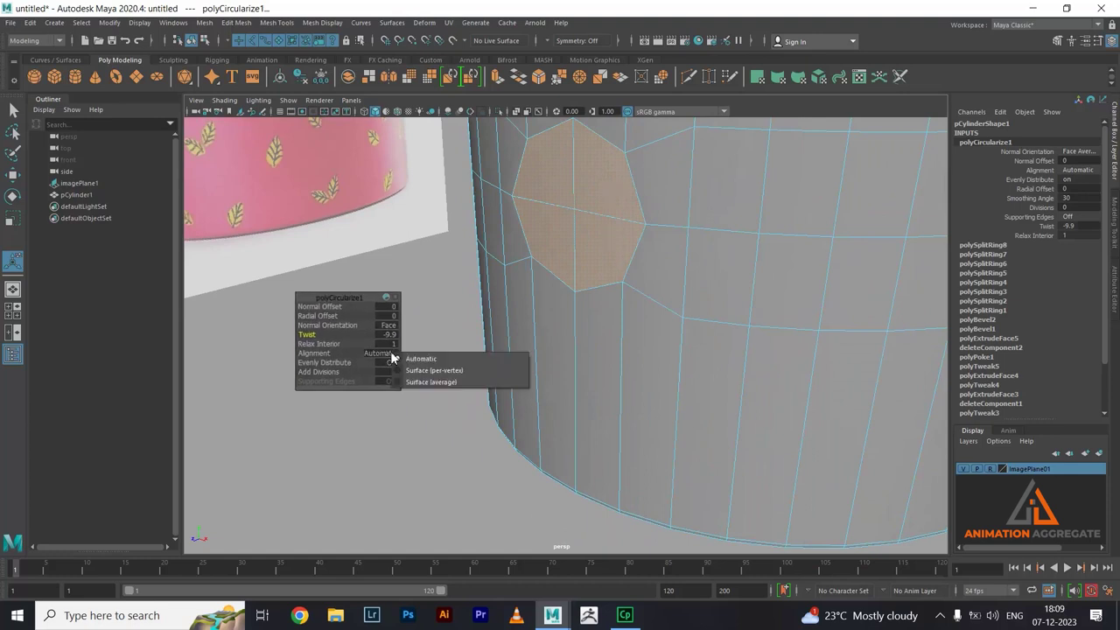
pyautogui.click(405, 371)
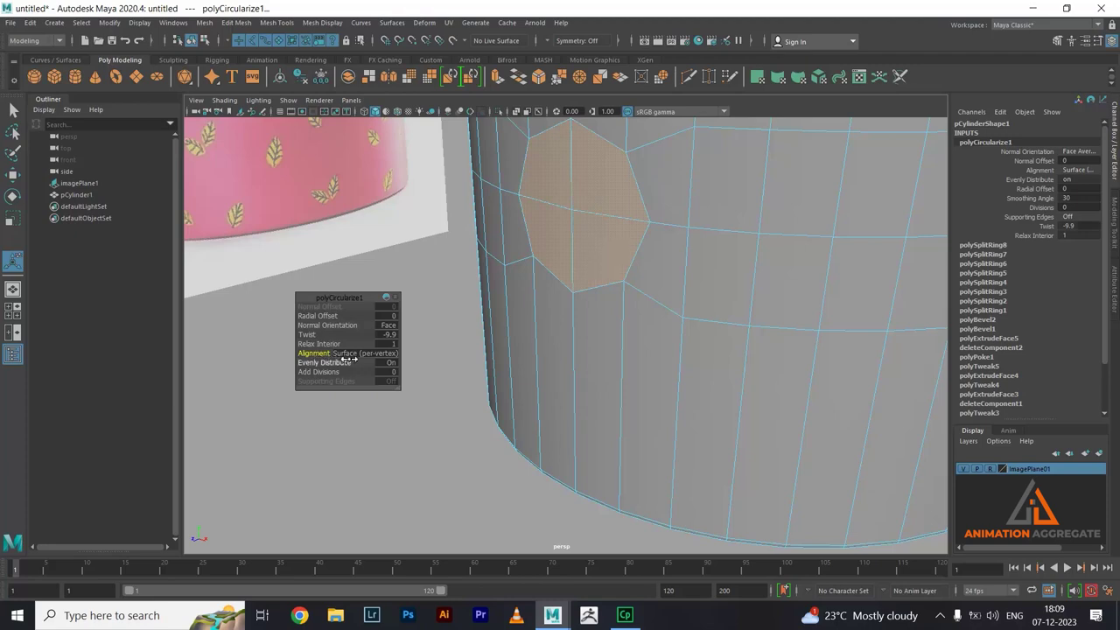
pyautogui.keyDown('alt'); pyautogui.moveTo(671, 365); pyautogui.dragTo(632, 372); pyautogui.keyUp('alt')
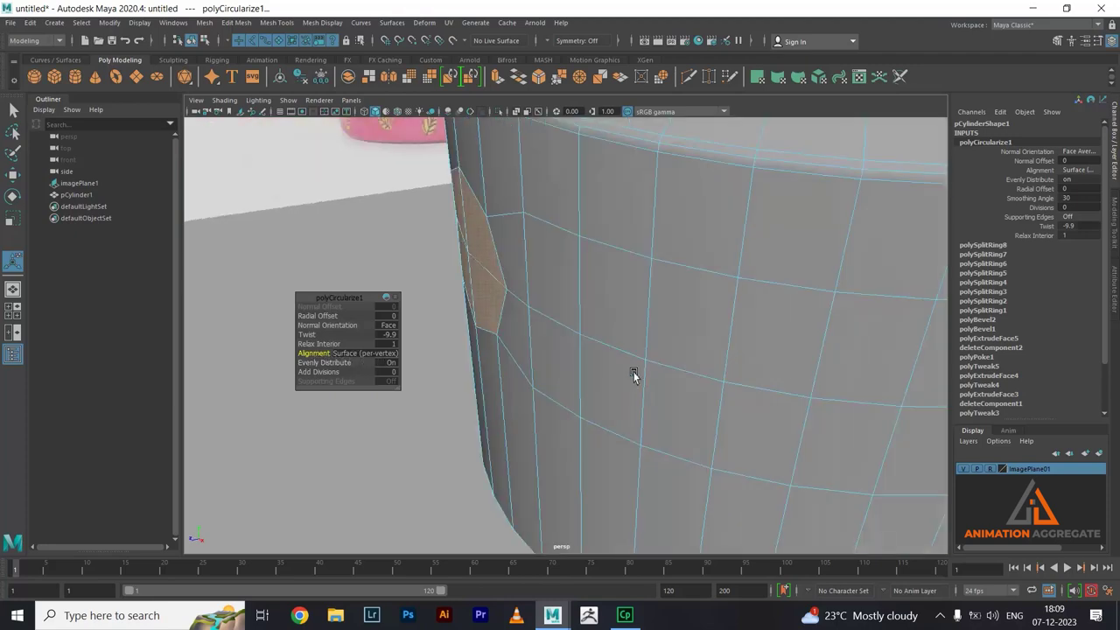
pyautogui.rightClick(629, 243)
# - Extrude the spout's base face in the side view and pull it out toward the spout
pyautogui.click(628, 276)
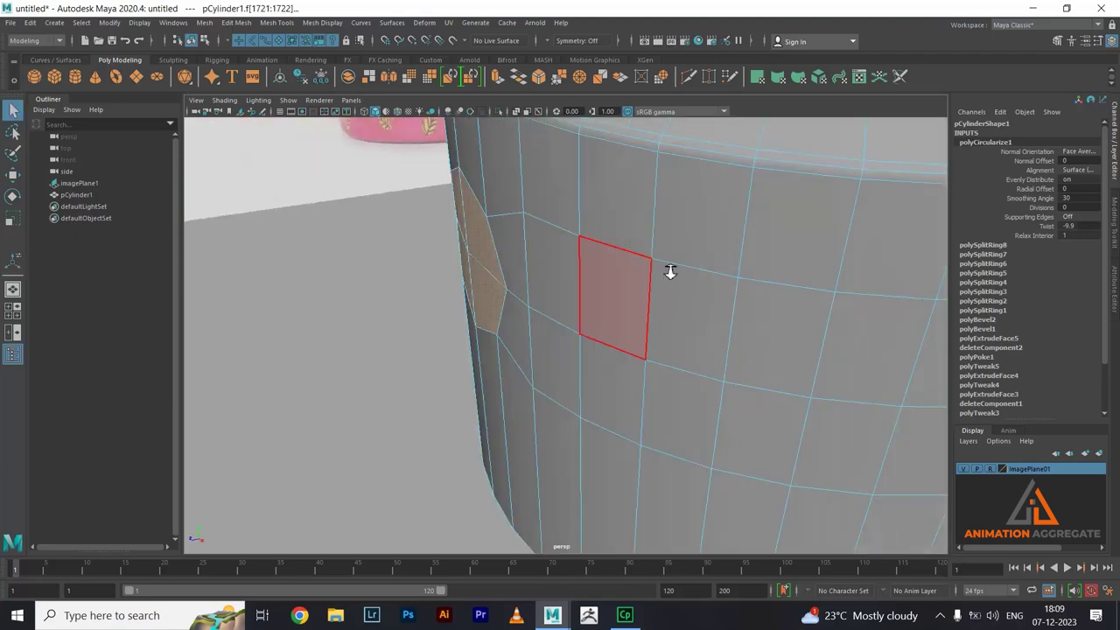
pyautogui.moveTo(670, 267)
pyautogui.keyDown('alt'); pyautogui.mouseDown()
pyautogui.moveTo(715, 250)
pyautogui.moveTo(744, 388)
pyautogui.mouseUp(); pyautogui.keyUp('alt')
pyautogui.press('space')
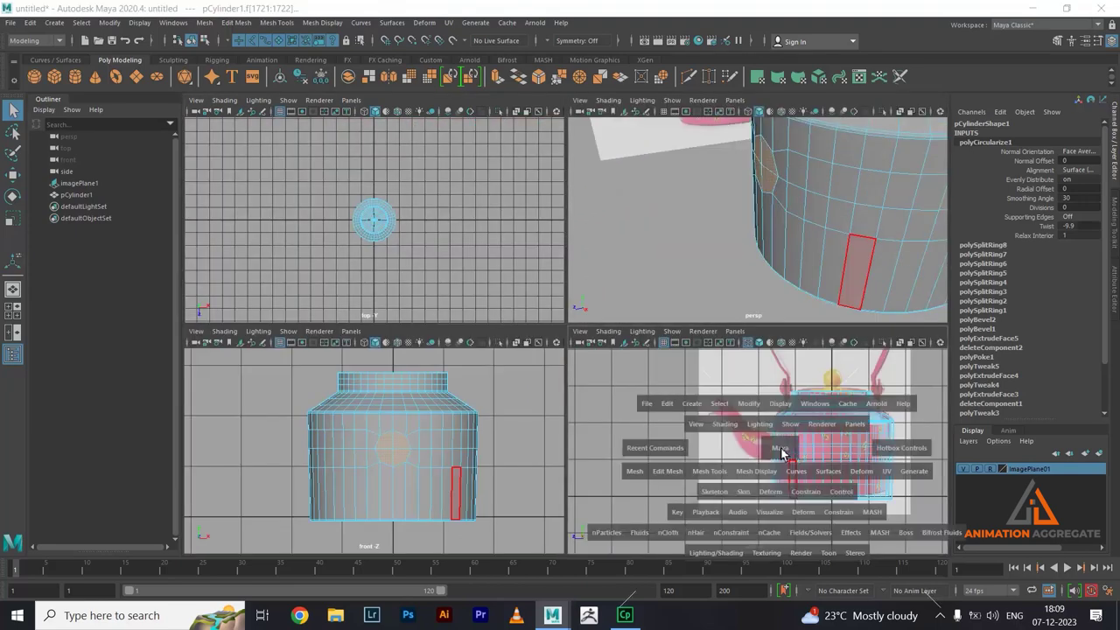
pyautogui.press('space')
pyautogui.scroll(3, 722, 394)
pyautogui.scroll(2, 722, 394)
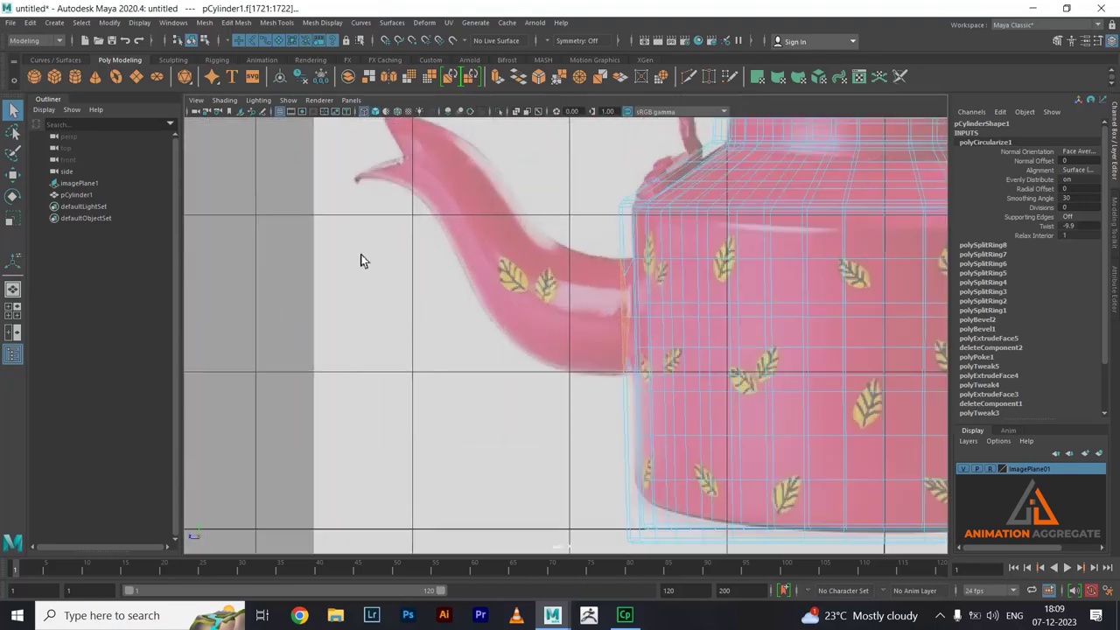
pyautogui.keyDown('shift'); pyautogui.moveTo(360, 260); pyautogui.dragTo(385, 292, button='right'); pyautogui.keyUp('shift')
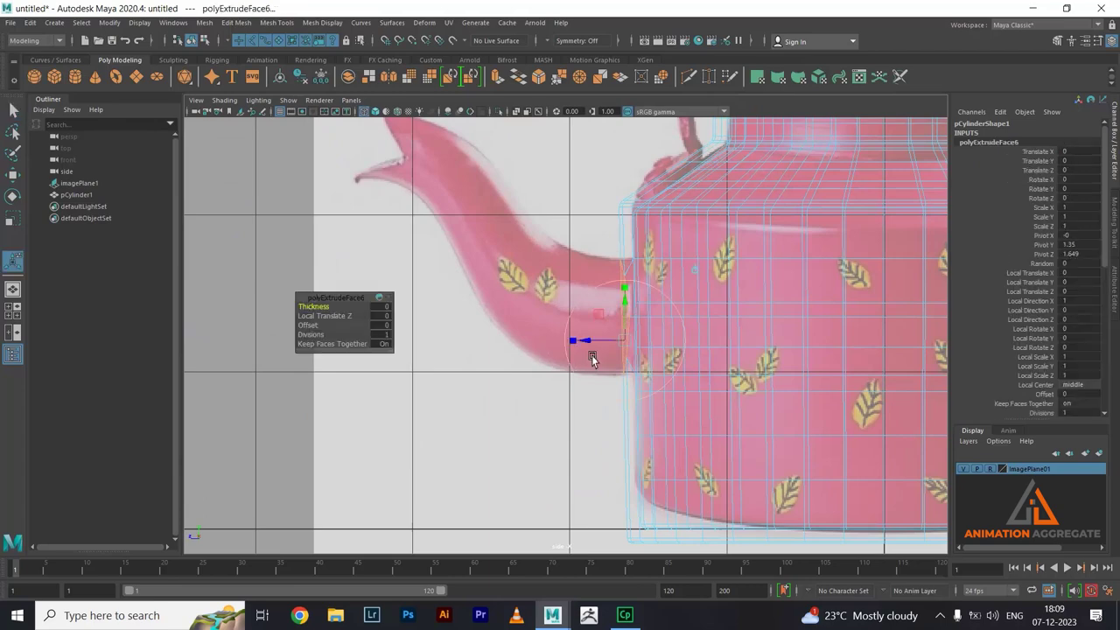
pyautogui.moveTo(591, 344); pyautogui.dragTo(519, 345)
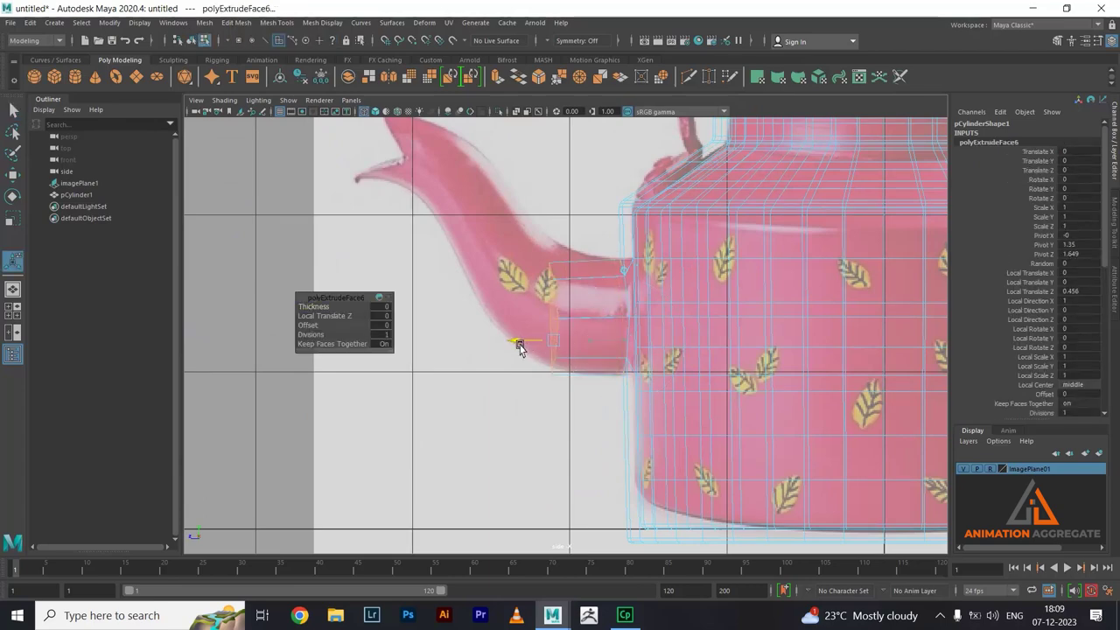
# - Turn on shaded display and raise the extruded face to follow the spout
pyautogui.press('5')
pyautogui.scroll(1, 737, 325)
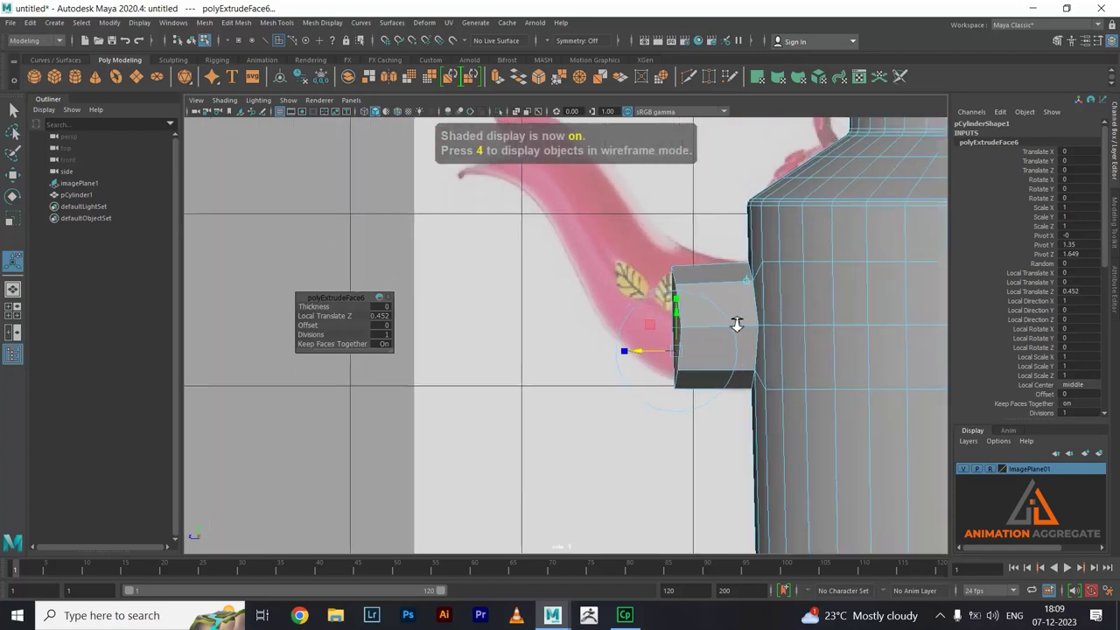
pyautogui.scroll(1, 737, 324)
pyautogui.press('r')
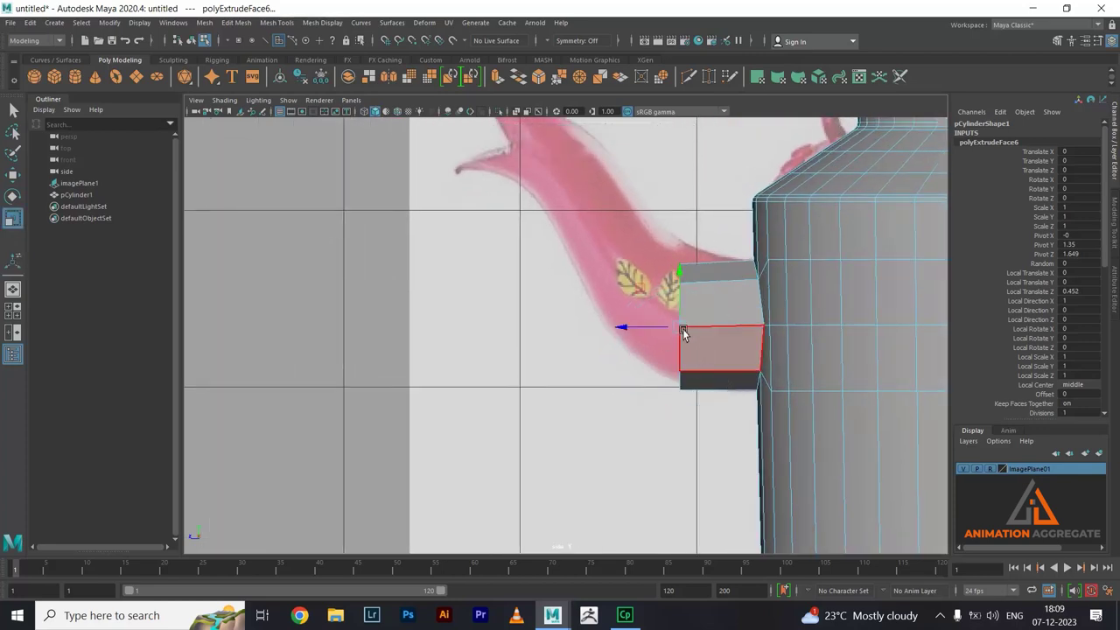
pyautogui.press('w')
pyautogui.moveTo(679, 279); pyautogui.dragTo(684, 261)
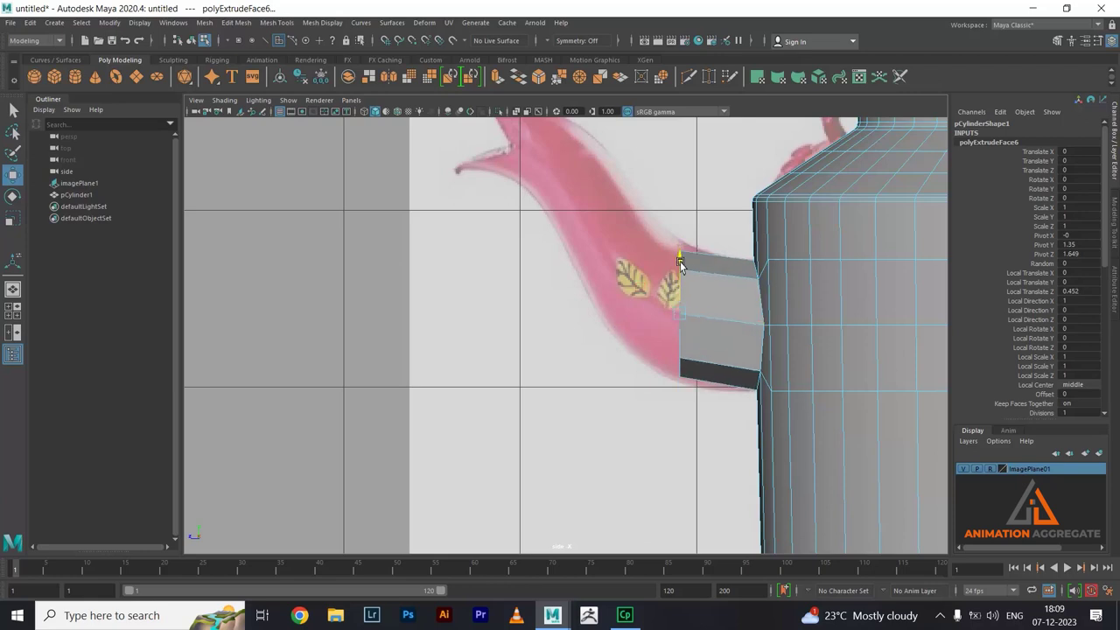
# - Make the mesh see-through and tilt the spout section to the reference angle
pyautogui.click(516, 112)
pyautogui.press('e')
pyautogui.moveTo(706, 271); pyautogui.dragTo(713, 285)
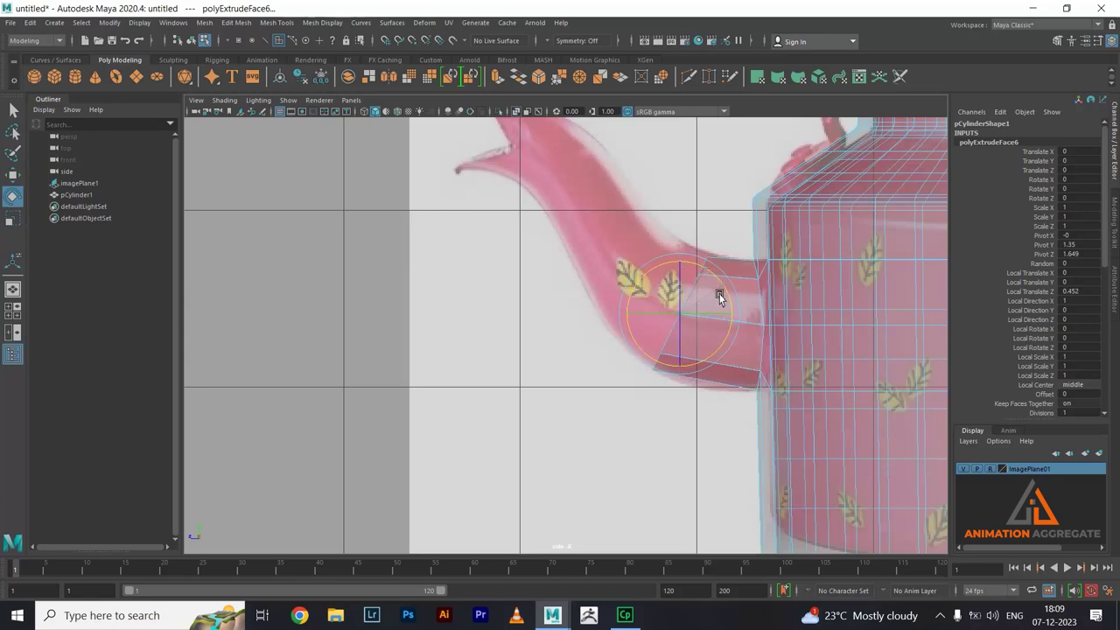
pyautogui.press('w')
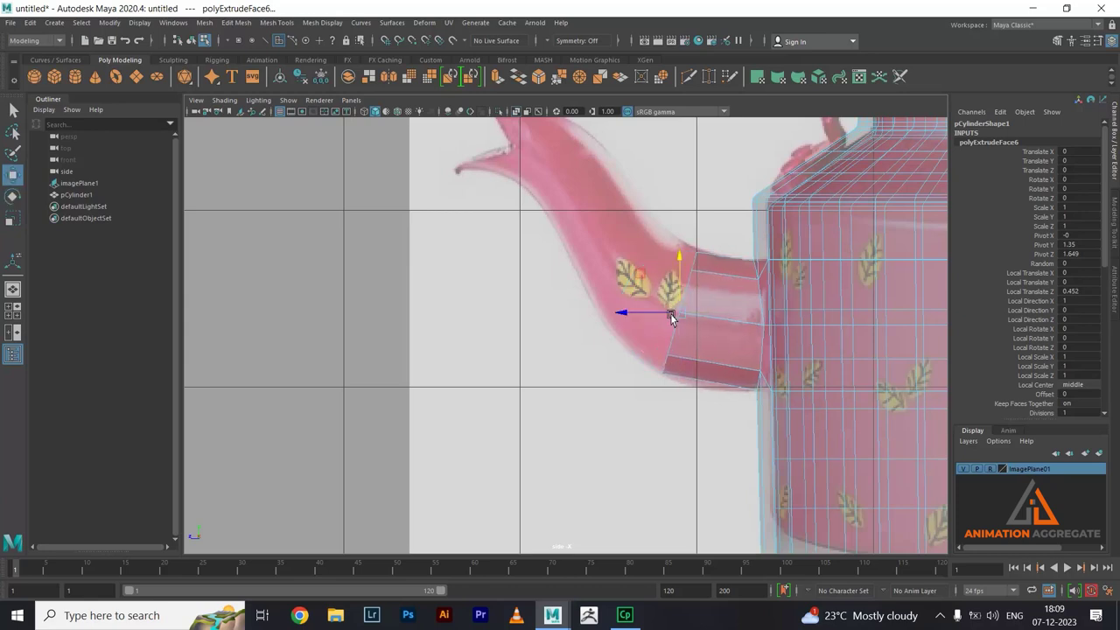
pyautogui.press('r')
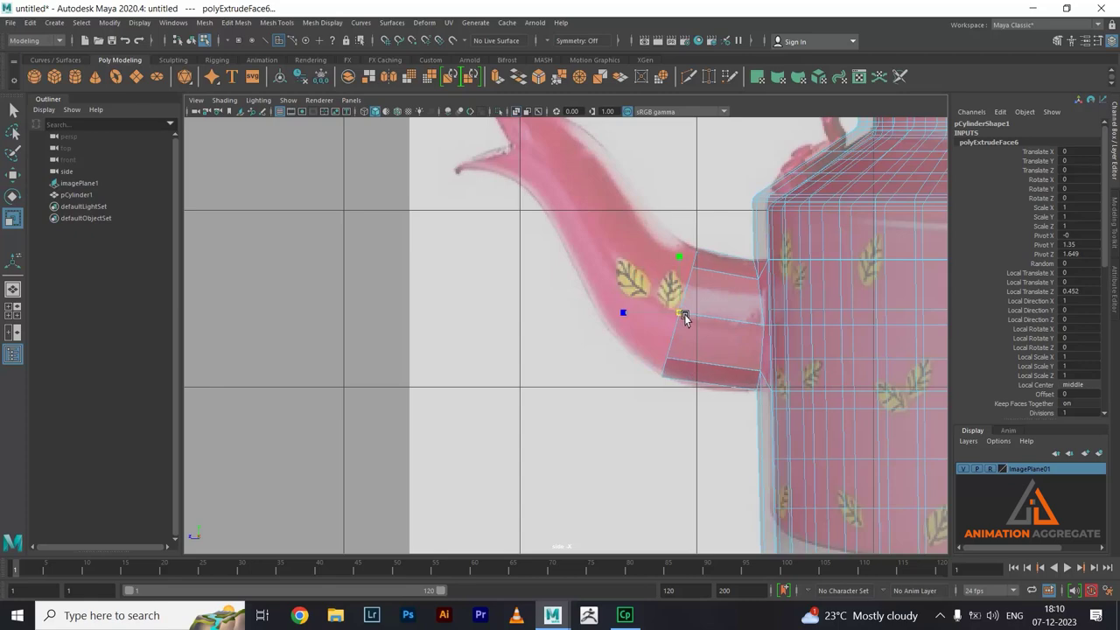
pyautogui.click(630, 231)
pyautogui.hotkey('ctrl', 'e')
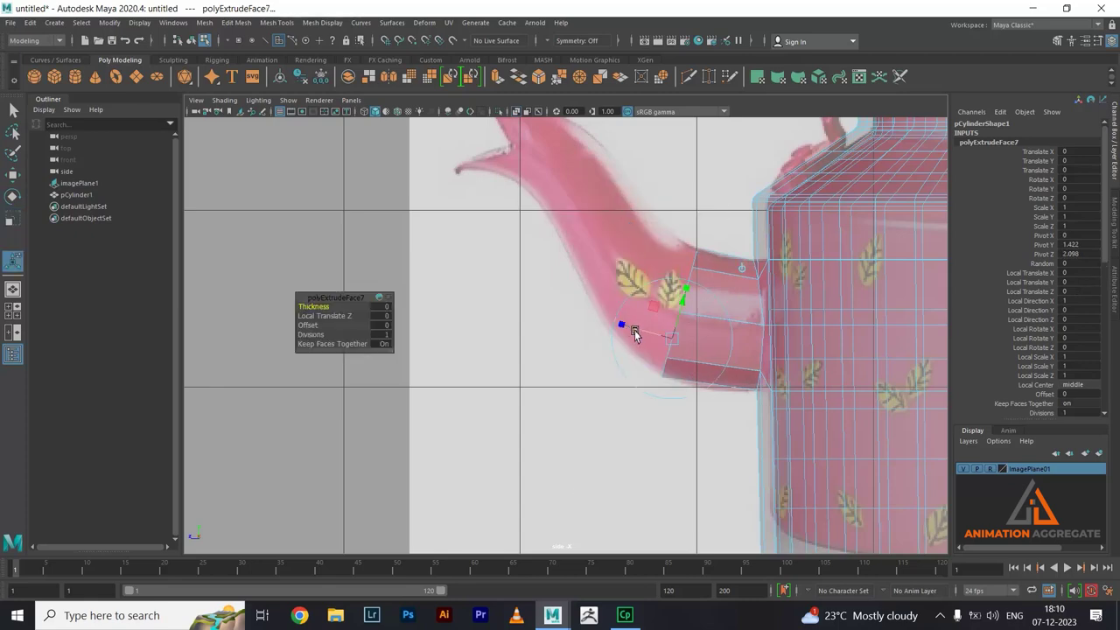
# - Pull the second spout section out along the reference spout and raise its end face
pyautogui.moveTo(634, 330); pyautogui.dragTo(586, 292)
pyautogui.keyDown('alt'); pyautogui.moveTo(586, 293); pyautogui.dragTo(624, 286, button='middle'); pyautogui.keyUp('alt')
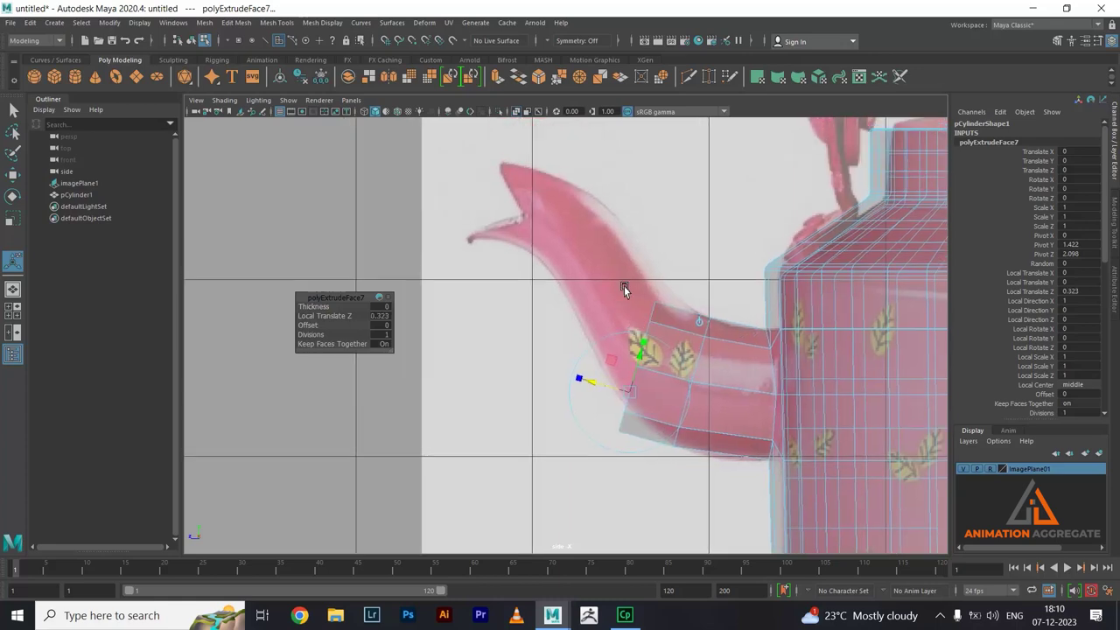
pyautogui.scroll(2, 624, 285)
pyautogui.moveTo(648, 385); pyautogui.dragTo(651, 357)
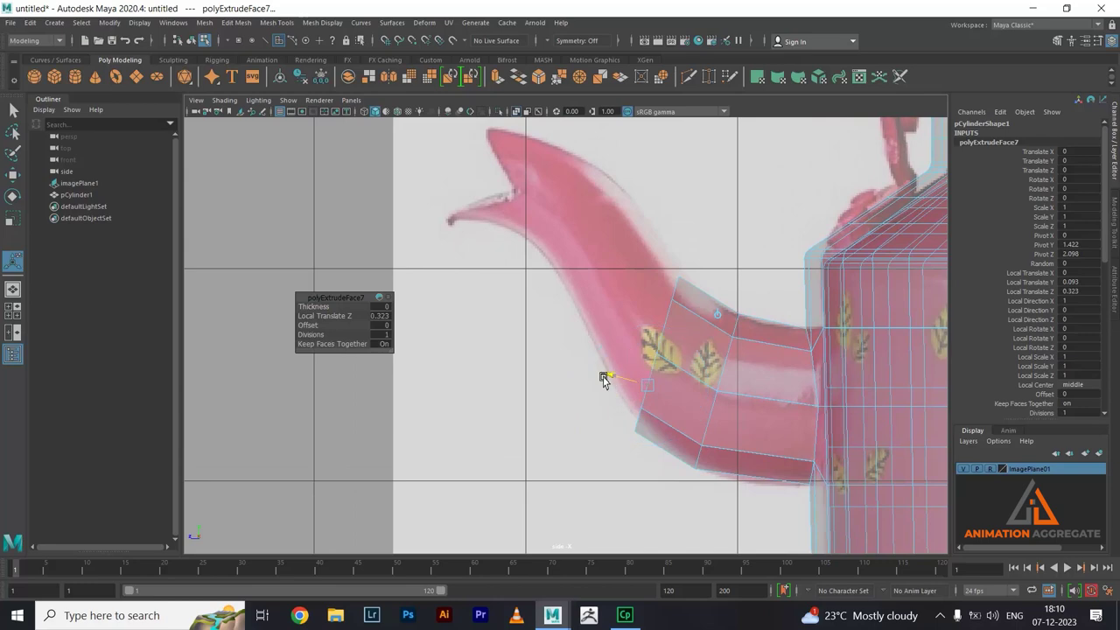
pyautogui.moveTo(600, 379); pyautogui.dragTo(657, 337)
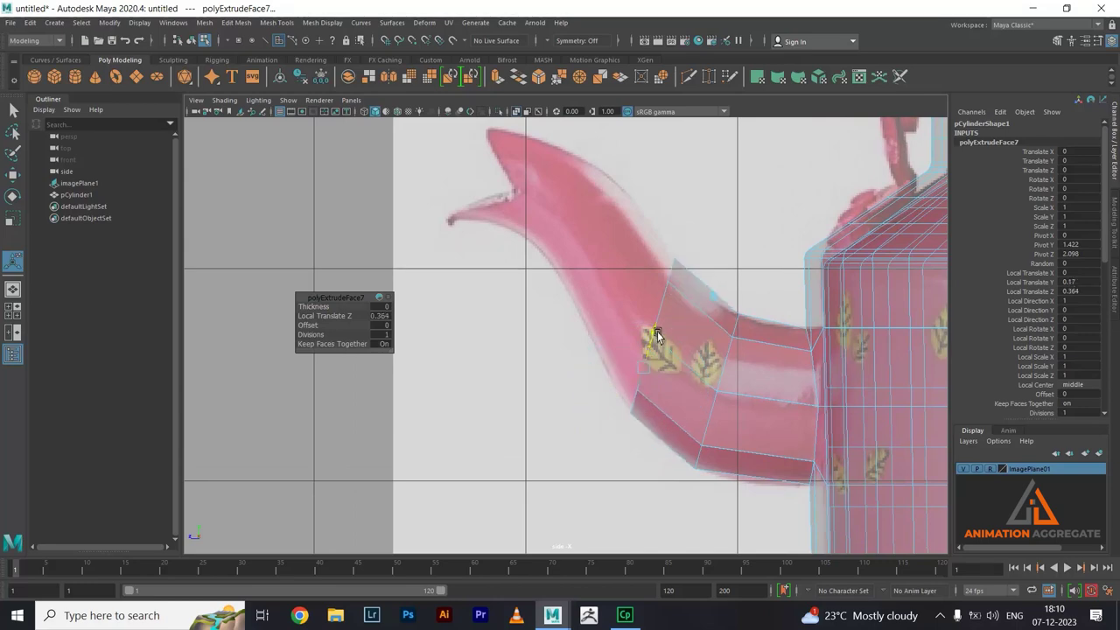
# - Tilt the end face along the spout curve, narrow it slightly, then extrude it again
pyautogui.press('e')
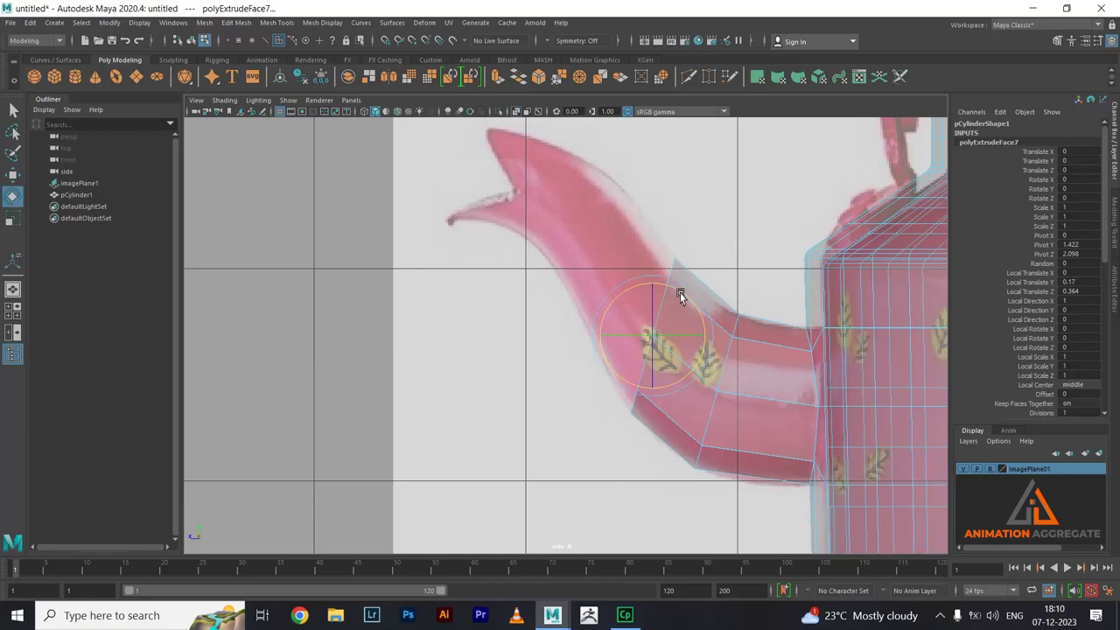
pyautogui.moveTo(680, 292); pyautogui.dragTo(687, 301)
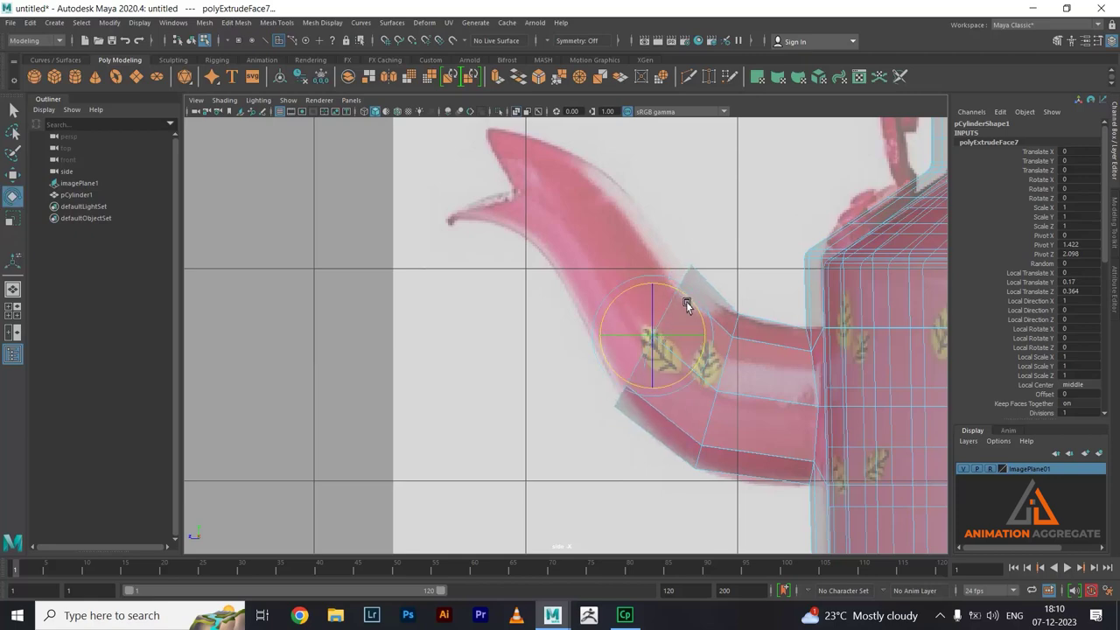
pyautogui.press('r')
pyautogui.moveTo(648, 336); pyautogui.dragTo(633, 343)
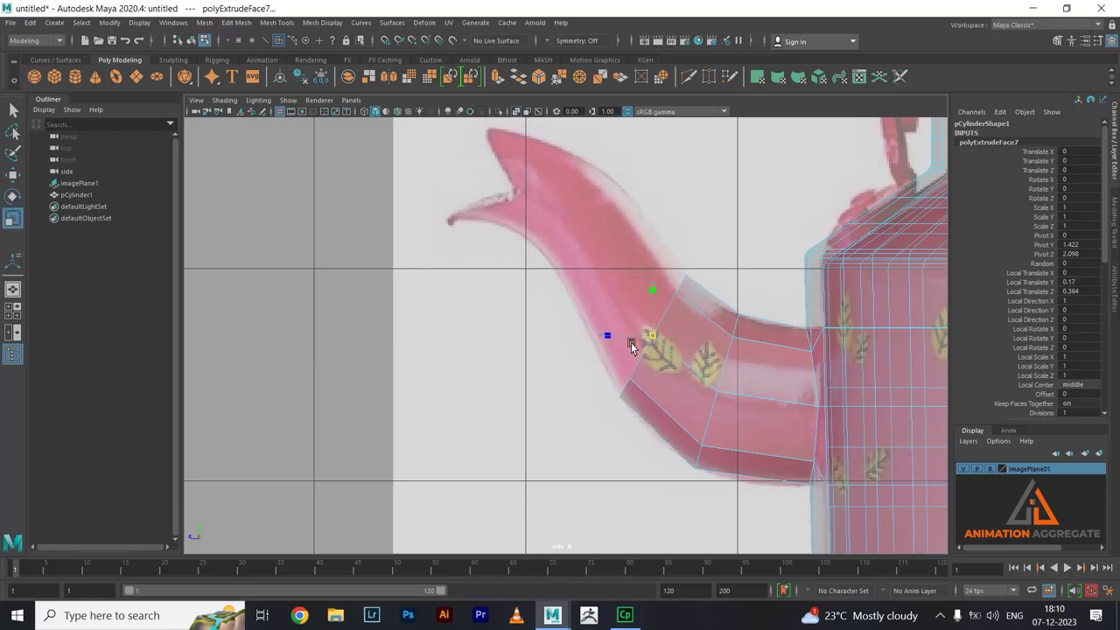
pyautogui.press('w')
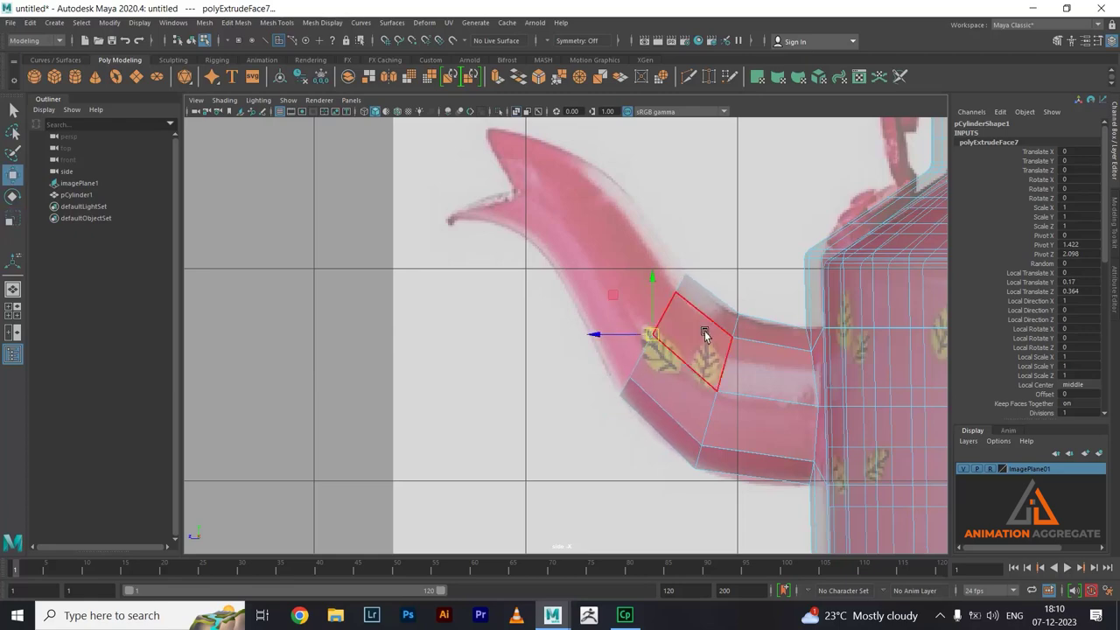
pyautogui.keyDown('shift'); pyautogui.rightClick(738, 226); pyautogui.keyUp('shift')
pyautogui.keyDown('shift'); pyautogui.moveTo(737, 226); pyautogui.dragTo(743, 253, button='right'); pyautogui.keyUp('shift')
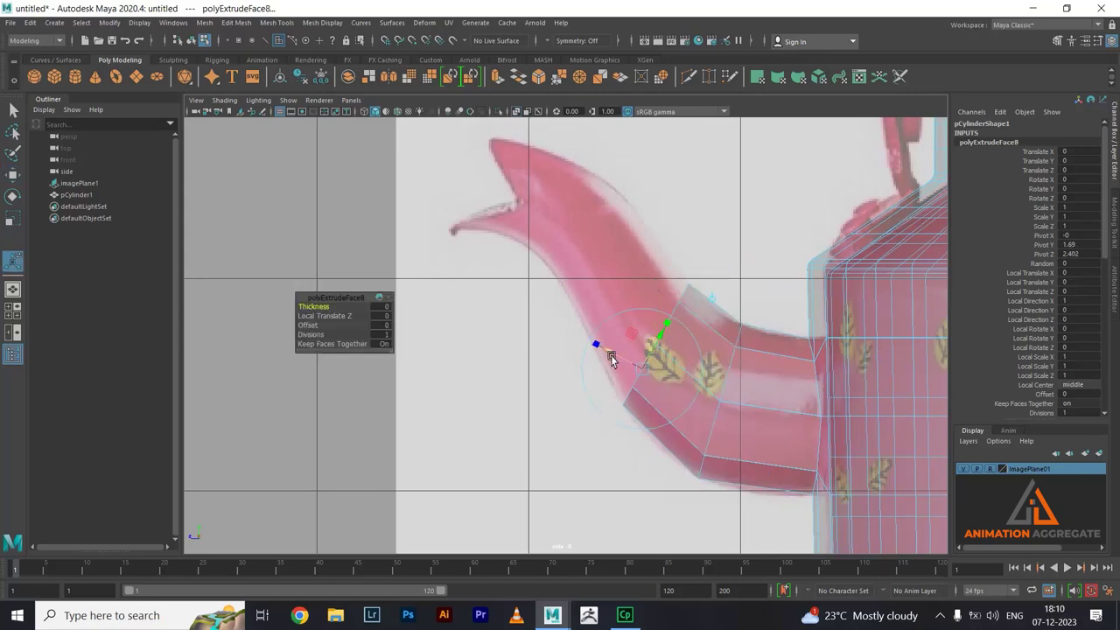
# - Pull out a third spout section, then raise, tilt and nudge its end face into the outline
pyautogui.moveTo(561, 298); pyautogui.dragTo(560, 298)
pyautogui.keyDown('alt'); pyautogui.moveTo(560, 297); pyautogui.dragTo(601, 393, button='middle'); pyautogui.keyUp('alt')
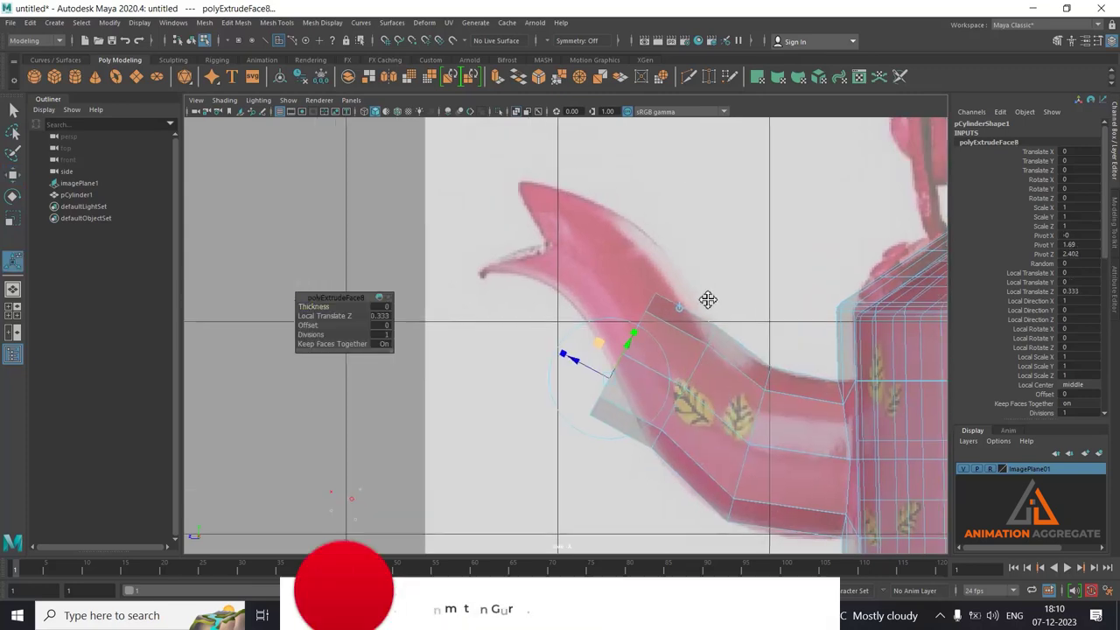
pyautogui.moveTo(658, 341); pyautogui.dragTo(605, 337)
pyautogui.press('w')
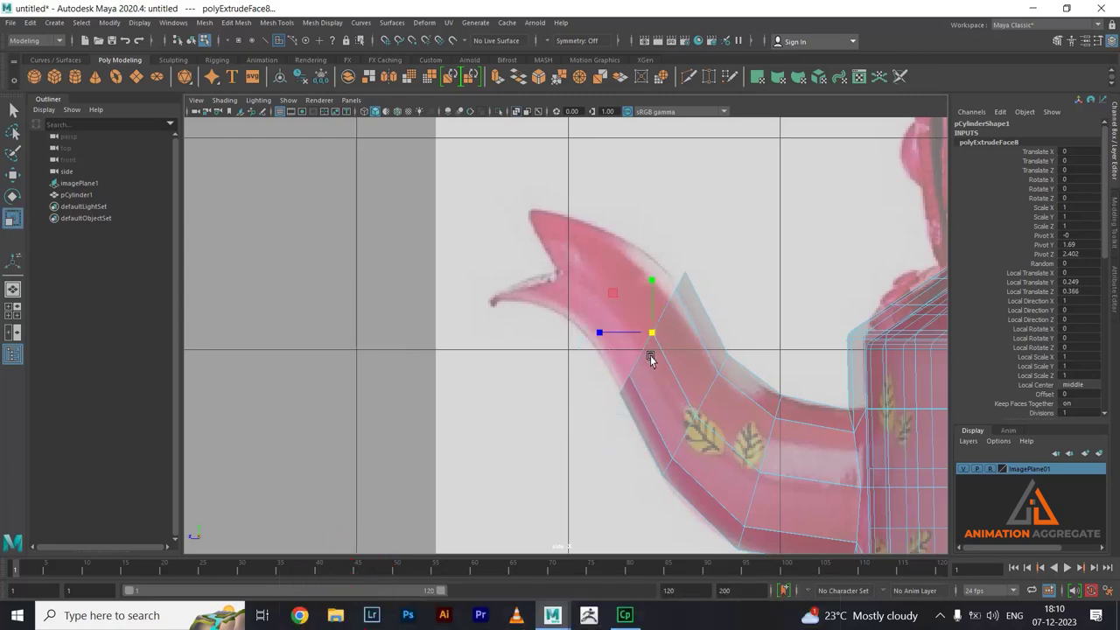
pyautogui.press('e')
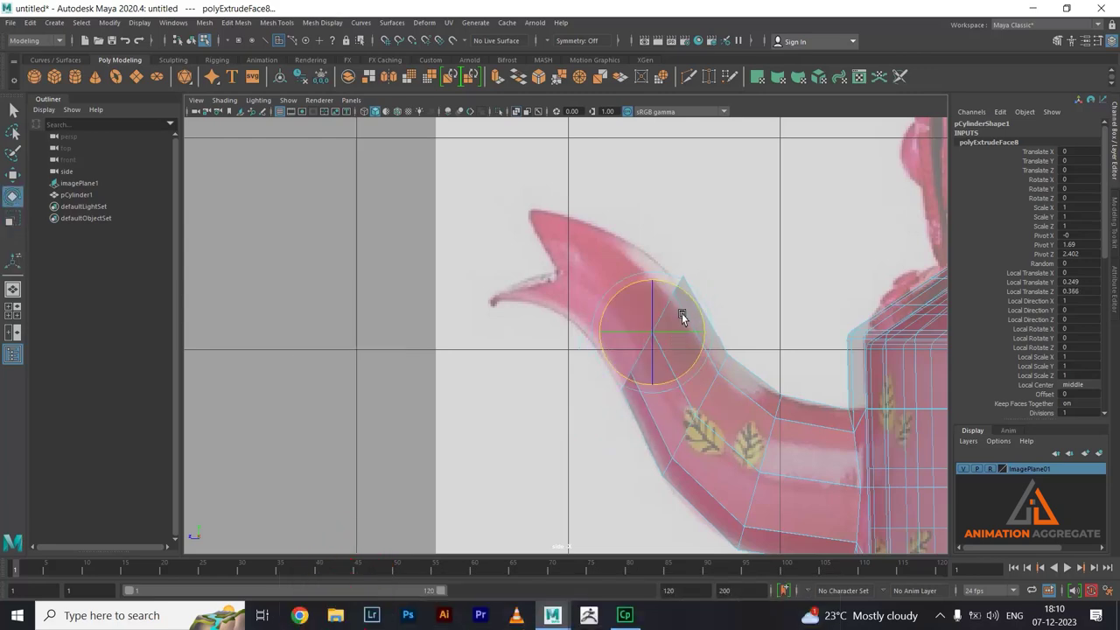
pyautogui.moveTo(680, 295); pyautogui.dragTo(681, 304)
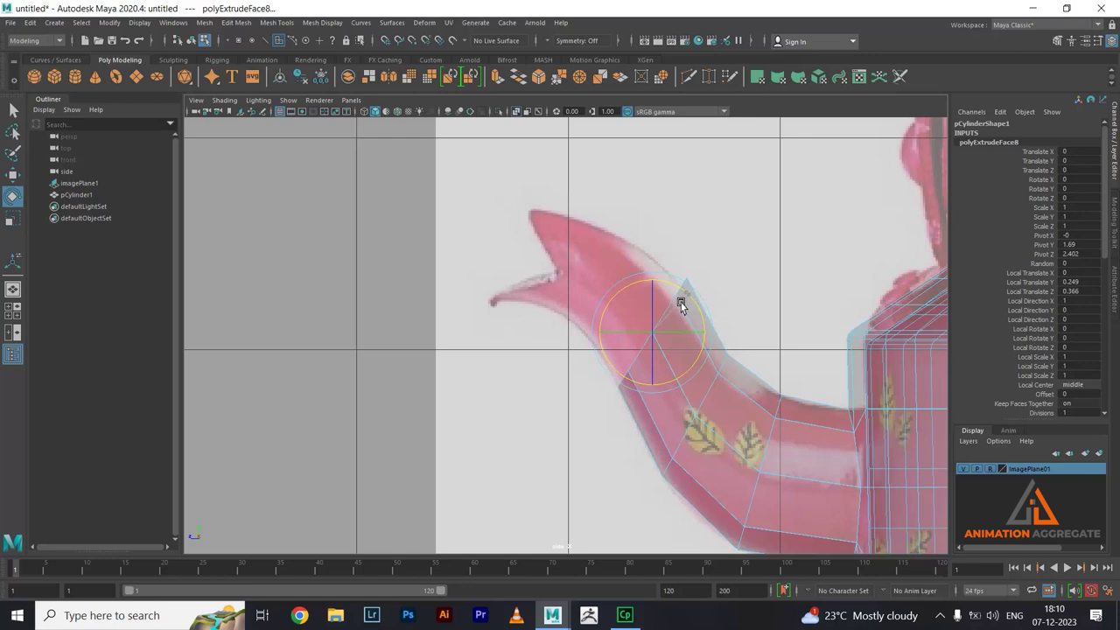
pyautogui.press('r')
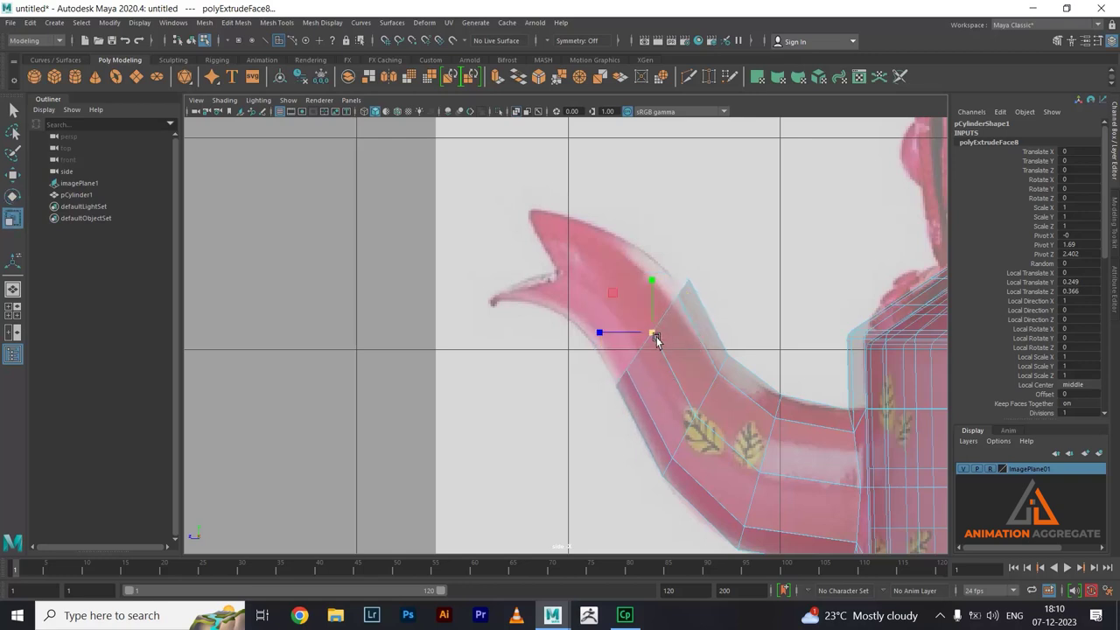
pyautogui.press('w')
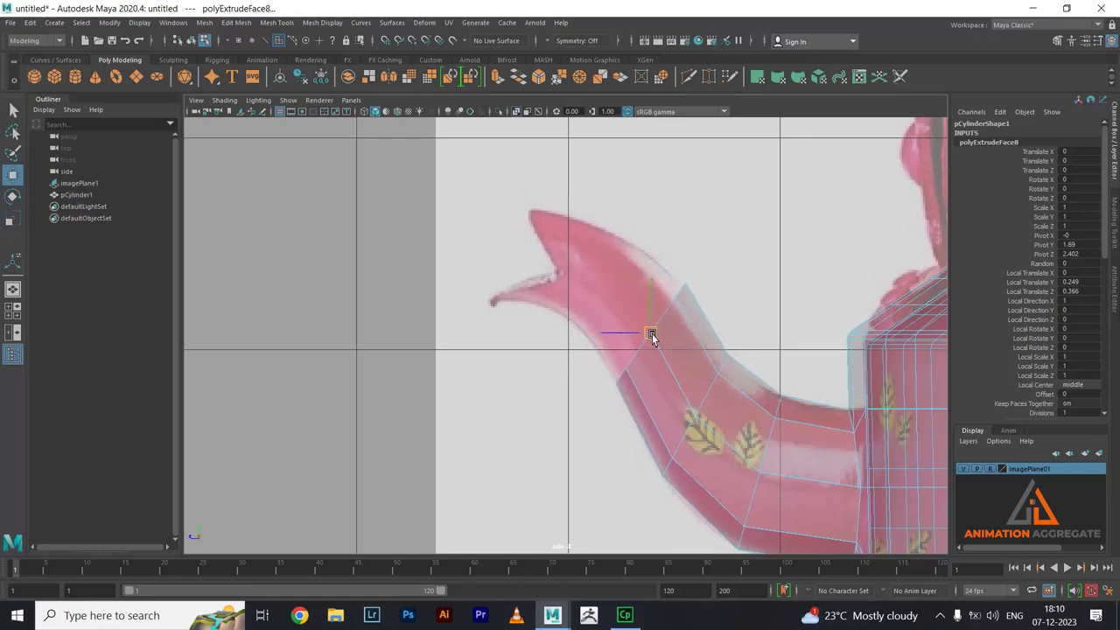
pyautogui.moveTo(649, 335); pyautogui.dragTo(650, 339)
# - Extrude a fourth section toward the tip, nudge the tip face up and right, then extrude again
pyautogui.keyDown('shift'); pyautogui.moveTo(738, 254); pyautogui.dragTo(714, 260, button='right'); pyautogui.keyUp('shift')
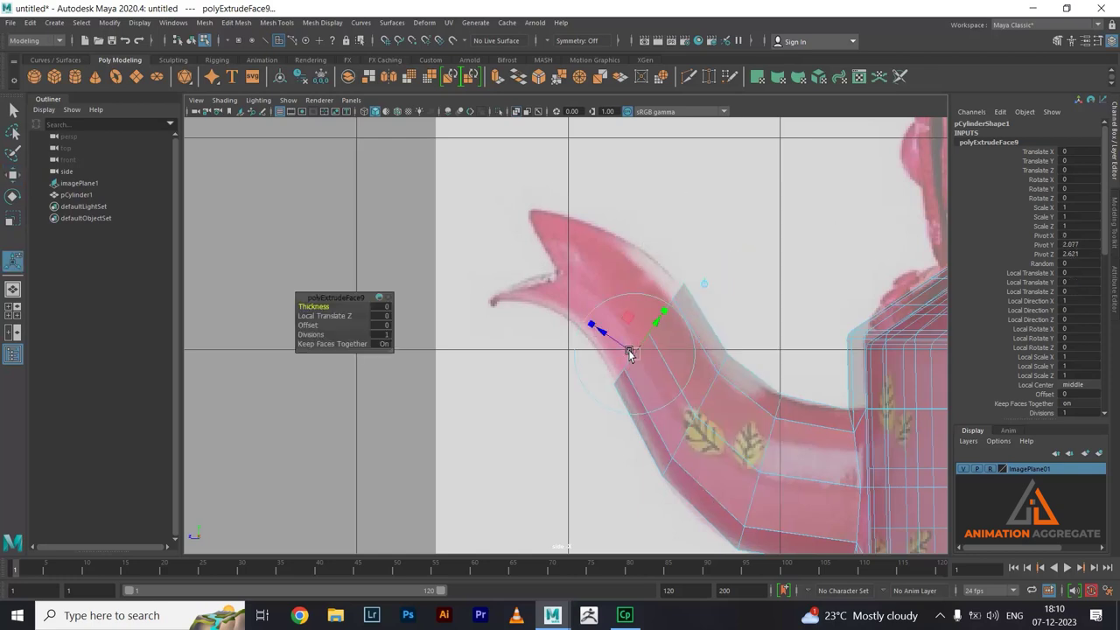
pyautogui.moveTo(605, 340)
pyautogui.mouseDown()
pyautogui.moveTo(574, 279)
pyautogui.moveTo(610, 292)
pyautogui.moveTo(607, 283)
pyautogui.moveTo(557, 284)
pyautogui.mouseUp()
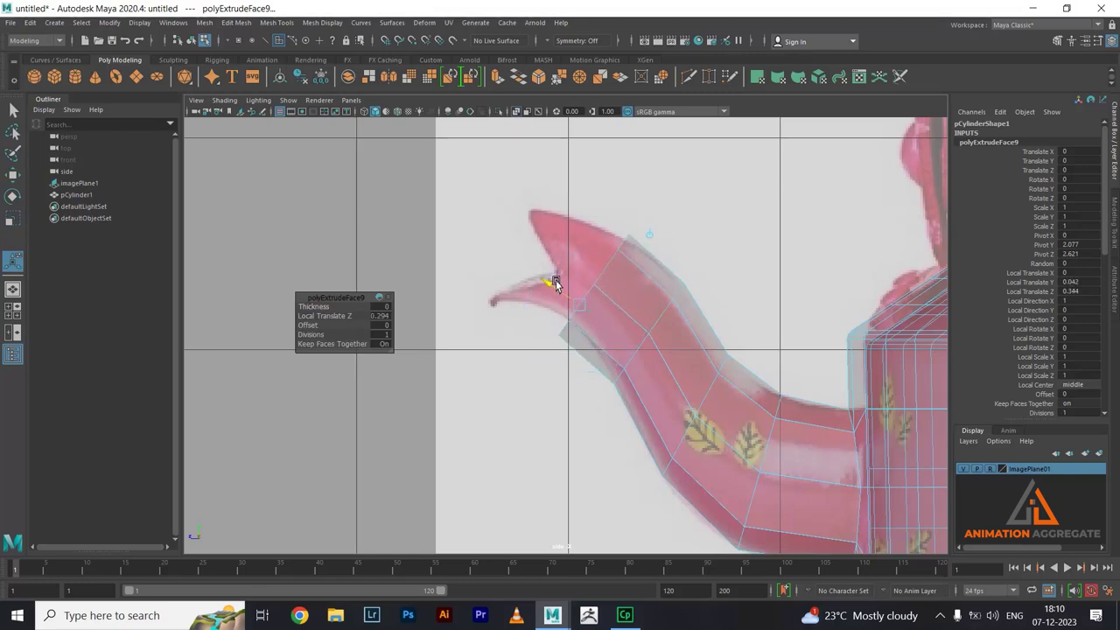
pyautogui.press('w')
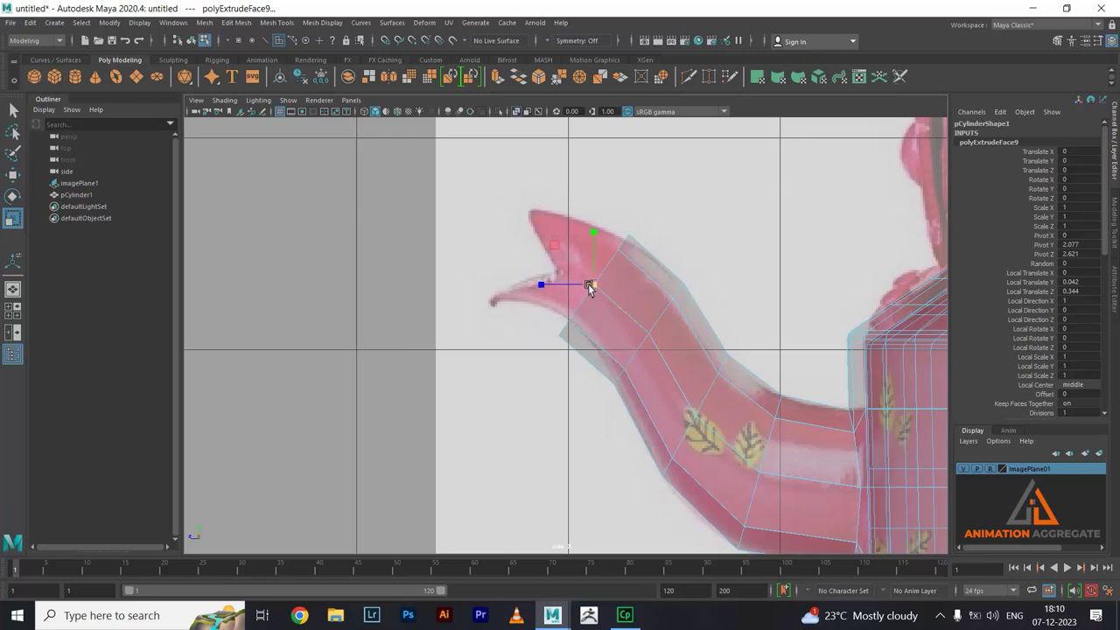
pyautogui.press('w')
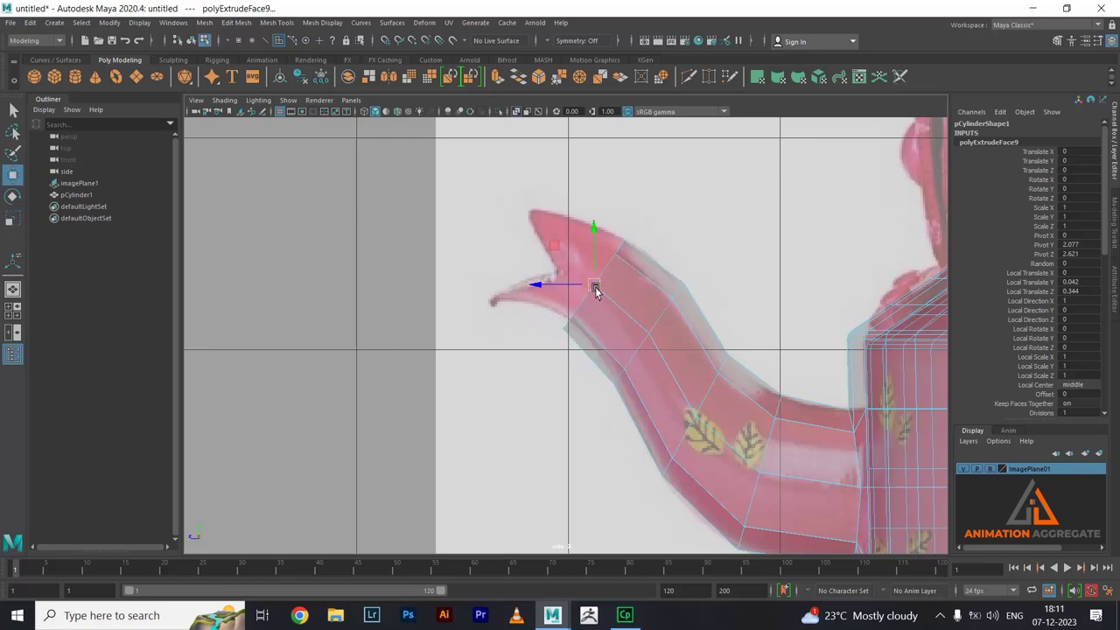
pyautogui.moveTo(595, 288); pyautogui.dragTo(600, 281)
pyautogui.press('r')
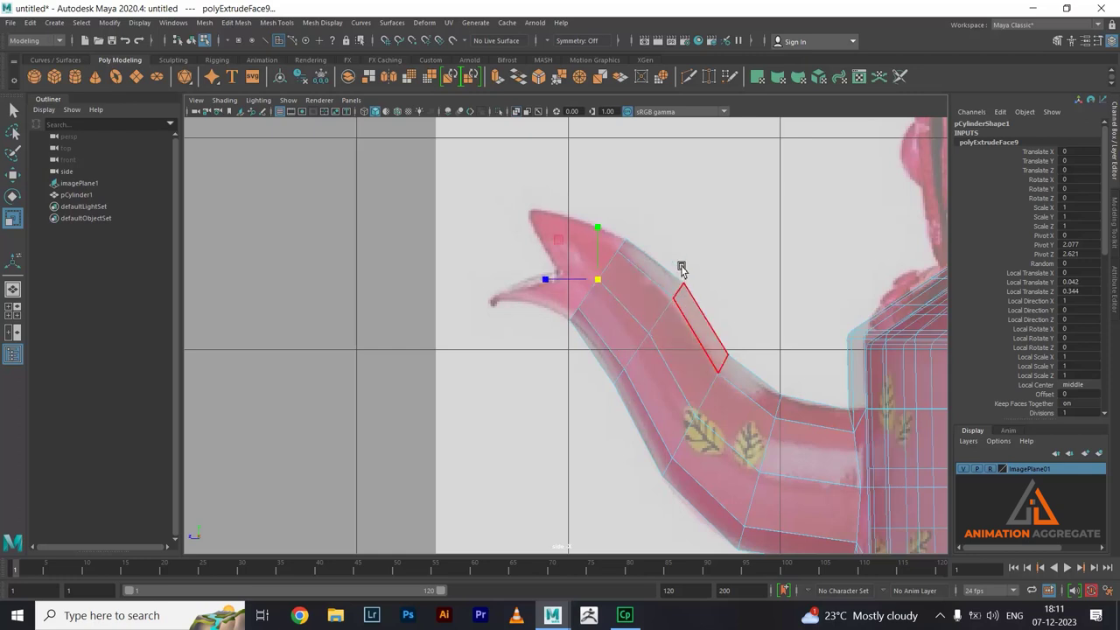
pyautogui.keyDown('alt'); pyautogui.moveTo(680, 265); pyautogui.dragTo(744, 236, button='middle'); pyautogui.keyUp('alt')
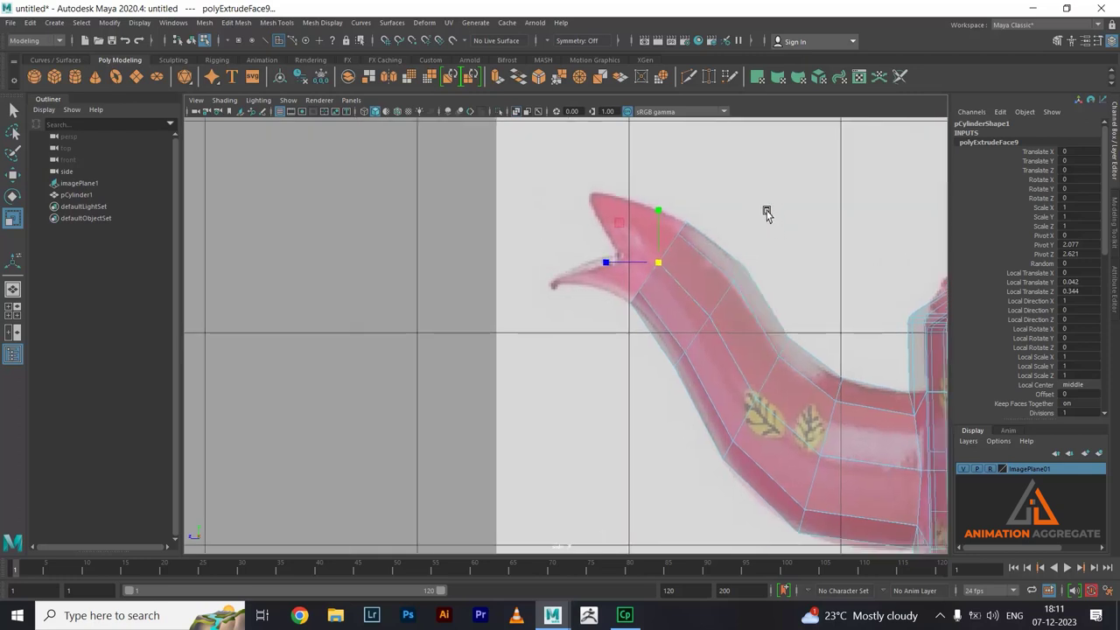
pyautogui.keyDown('shift'); pyautogui.moveTo(767, 214); pyautogui.dragTo(744, 229, button='right'); pyautogui.keyUp('shift')
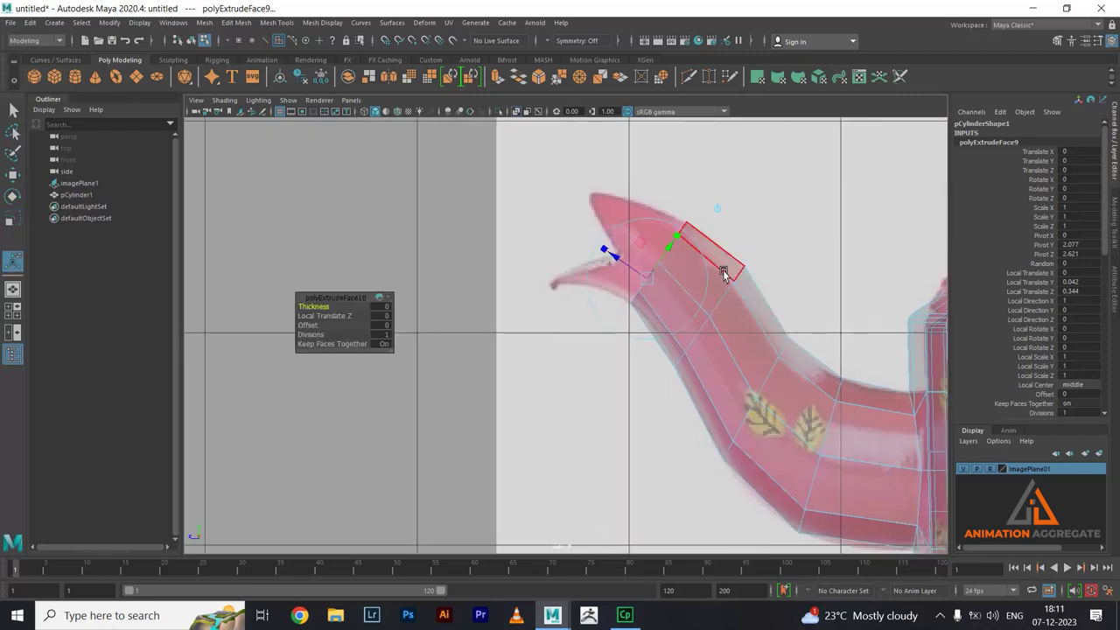
# - Pull the new face out to the beak tip, then scale and shift it to narrow the beak
pyautogui.moveTo(724, 274)
pyautogui.mouseDown(button='middle')
pyautogui.moveTo(621, 280)
pyautogui.moveTo(607, 251)
pyautogui.moveTo(558, 234)
pyautogui.moveTo(600, 238)
pyautogui.mouseUp(button='middle')
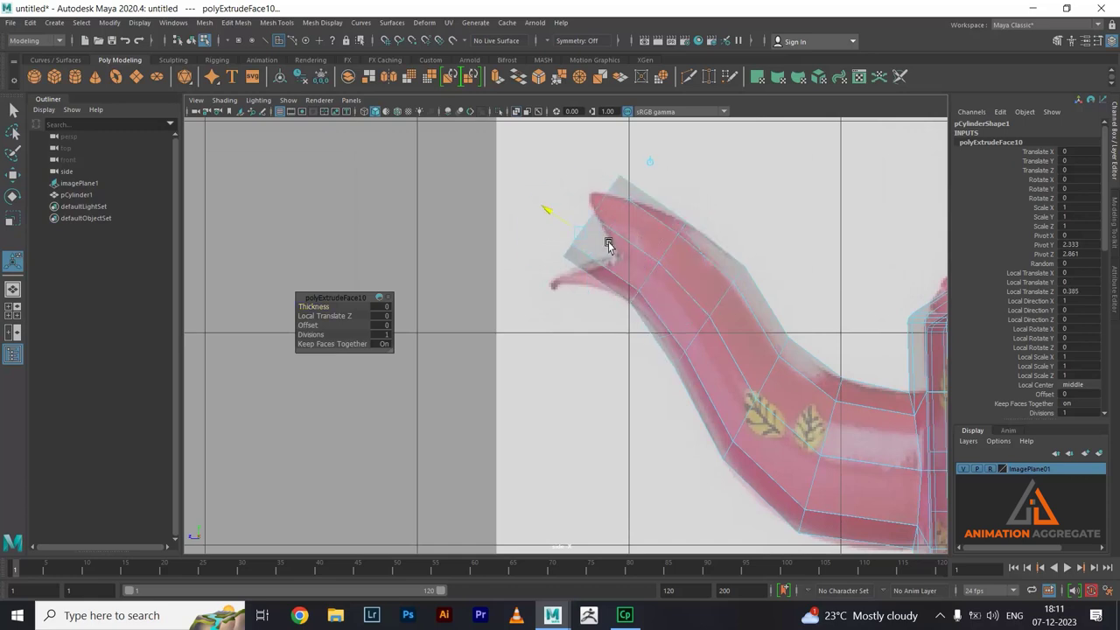
pyautogui.press('w')
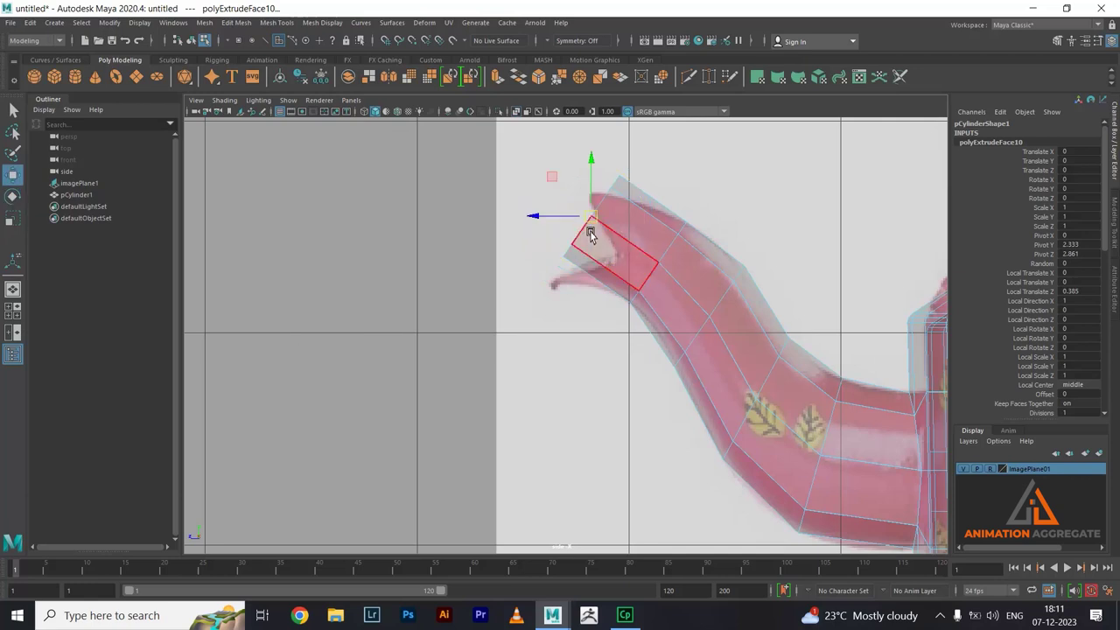
pyautogui.moveTo(592, 237)
pyautogui.mouseDown()
pyautogui.moveTo(566, 245)
pyautogui.moveTo(590, 253)
pyautogui.mouseUp()
pyautogui.press('r')
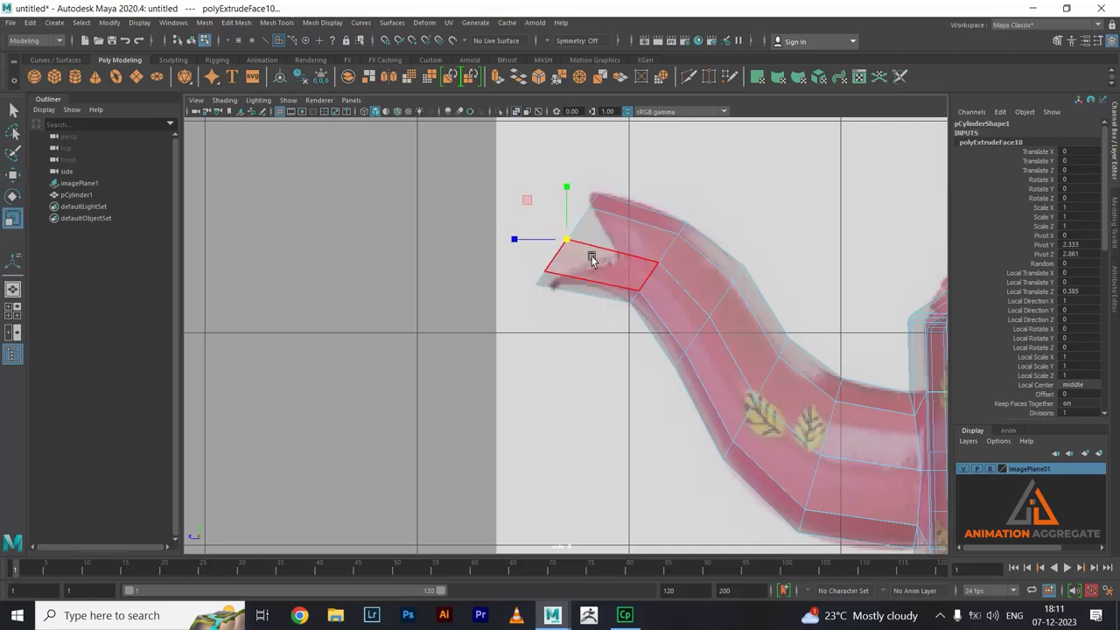
pyautogui.press('w')
pyautogui.moveTo(590, 253); pyautogui.dragTo(601, 230, button='middle')
# - Tilt the tip face upward into a pour lip and orbit out to view the whole kettle
pyautogui.press('e')
pyautogui.moveTo(608, 218); pyautogui.dragTo(608, 199)
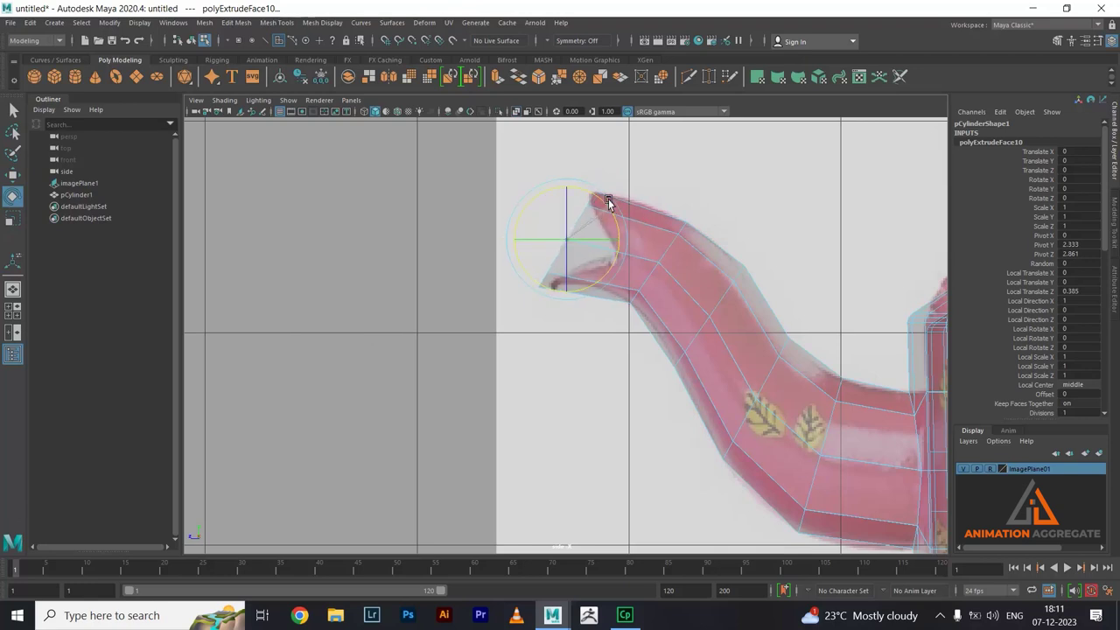
pyautogui.press('w')
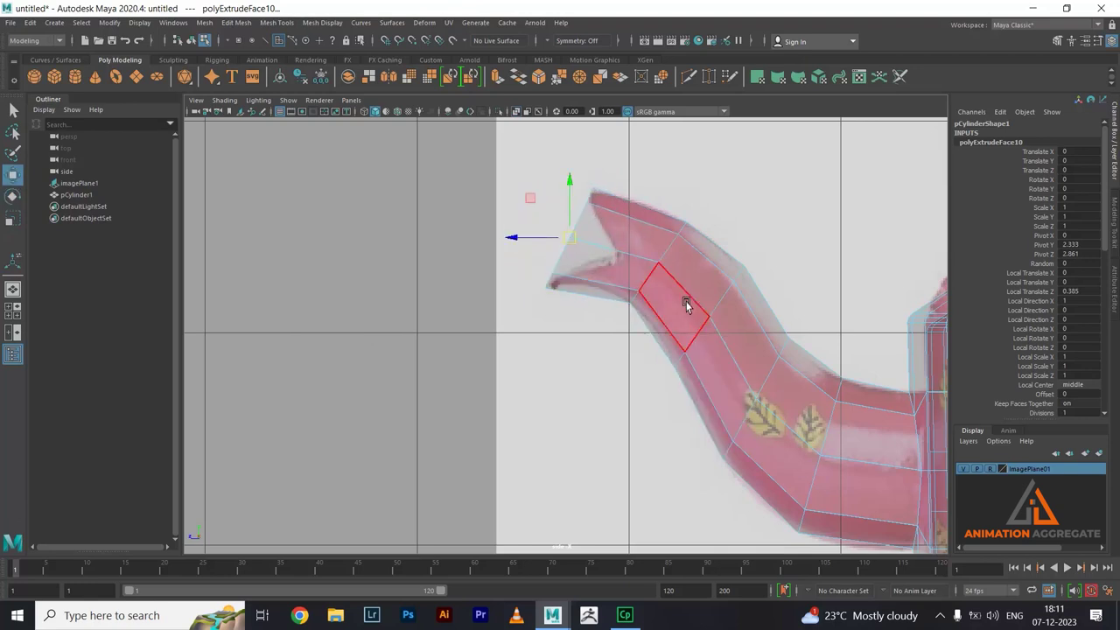
pyautogui.press('space')
pyautogui.press('space')
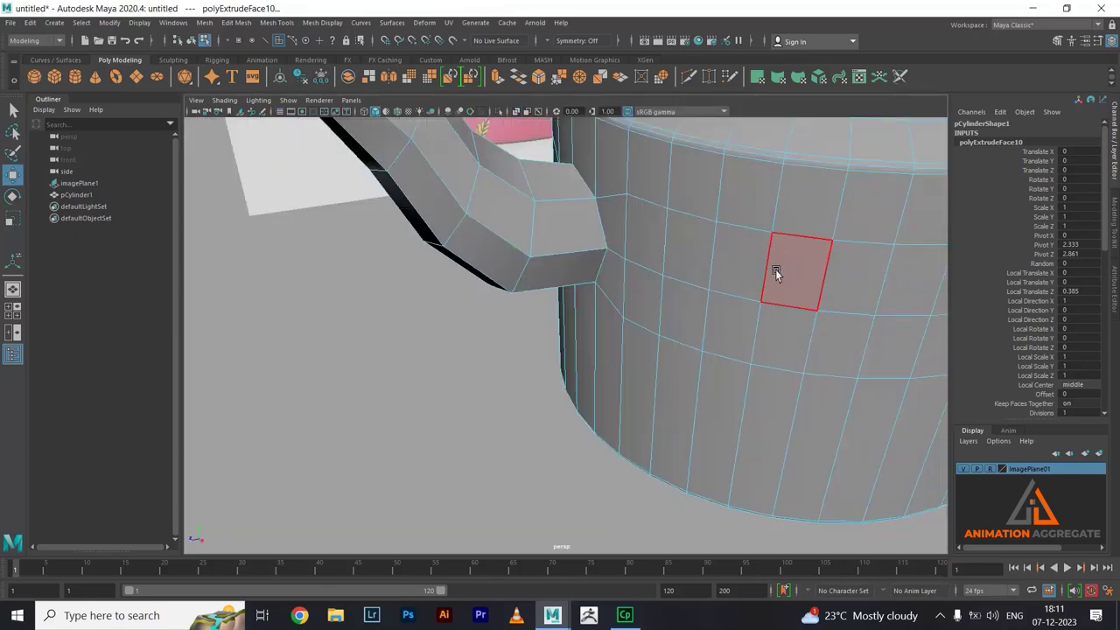
pyautogui.moveTo(795, 270)
pyautogui.keyDown('alt'); pyautogui.mouseDown()
pyautogui.moveTo(645, 250)
pyautogui.moveTo(641, 219)
pyautogui.moveTo(692, 261)
pyautogui.mouseUp(); pyautogui.keyUp('alt')
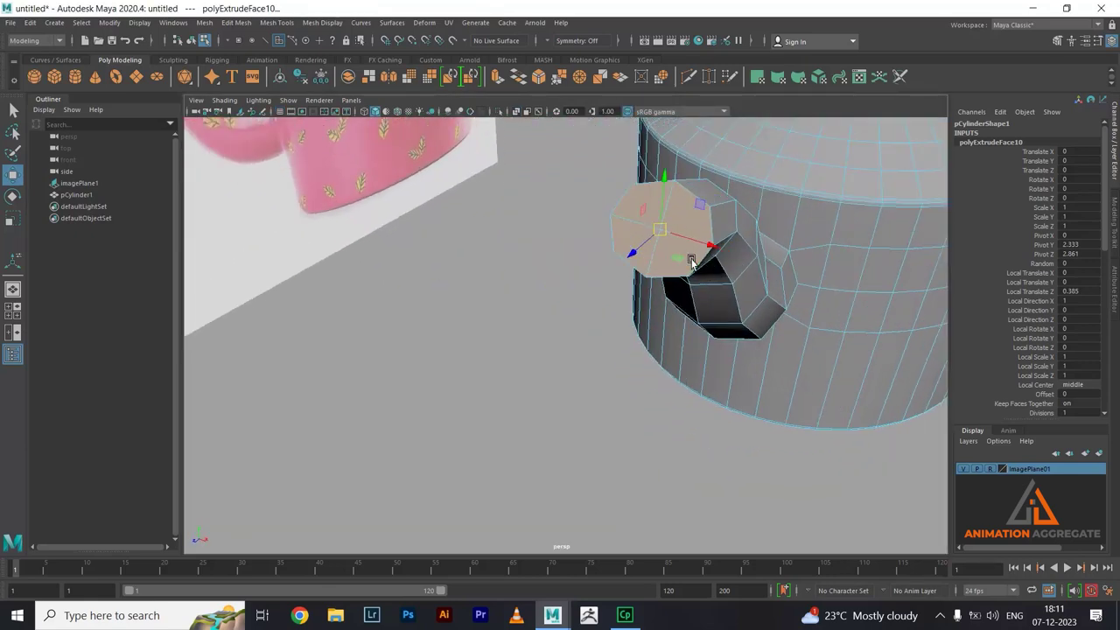
# - Extrude the selected spout face and shrink the new face slightly
pyautogui.moveTo(697, 234); pyautogui.dragTo(636, 251, button='right')
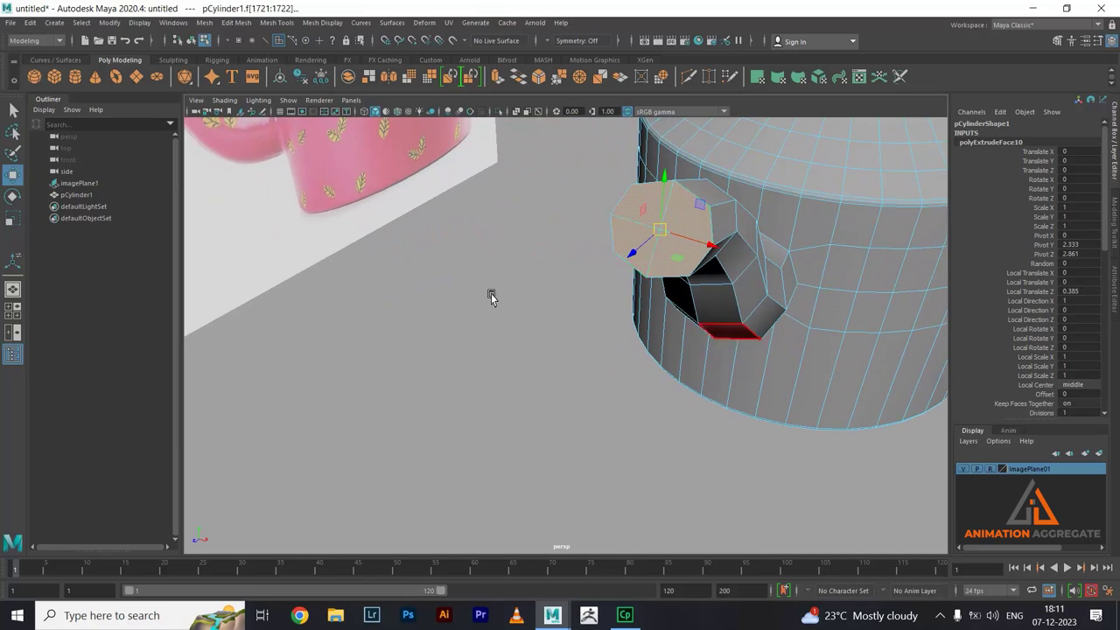
pyautogui.keyDown('shift'); pyautogui.moveTo(454, 258); pyautogui.dragTo(437, 282, button='right'); pyautogui.keyUp('shift')
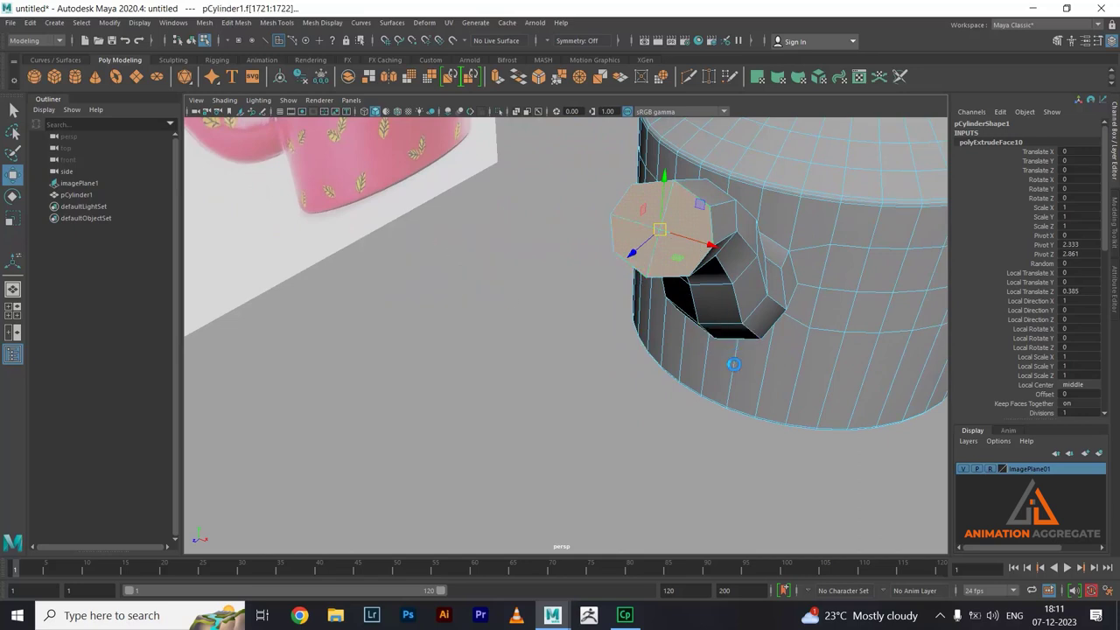
pyautogui.hotkey('ctrl', 'e')
pyautogui.press('r')
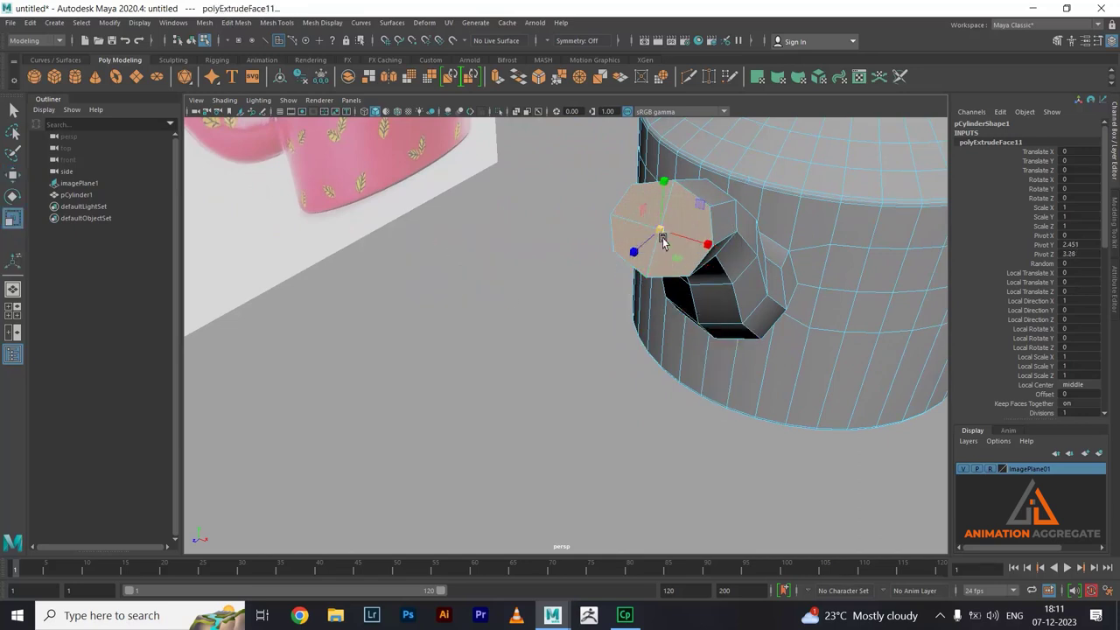
pyautogui.moveTo(662, 242); pyautogui.dragTo(660, 240)
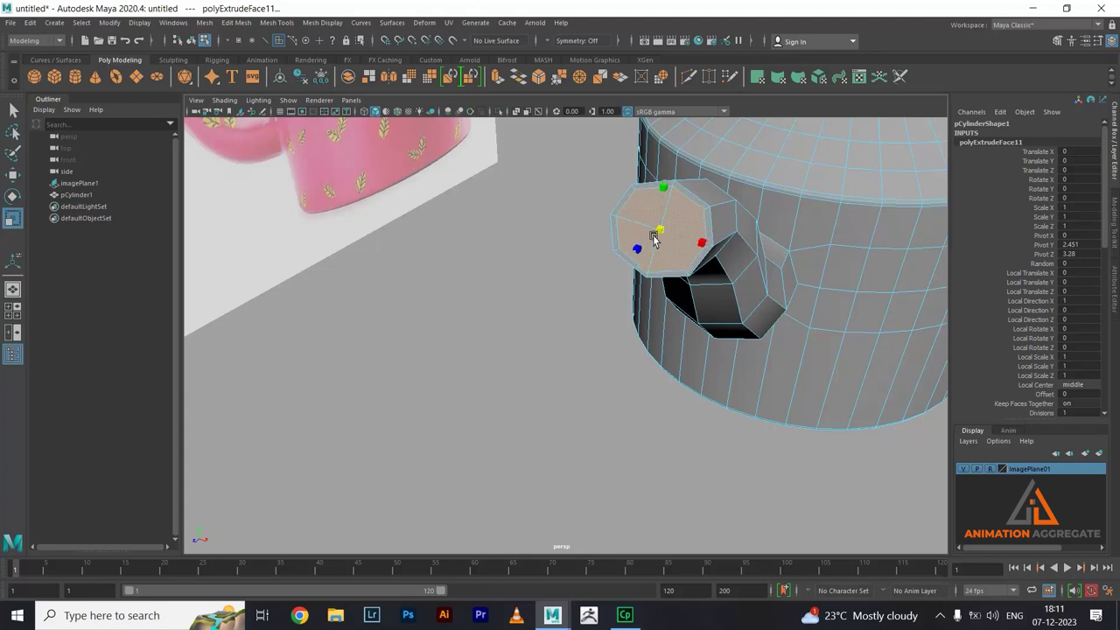
# - Extrude the face again and, in the side view, pull it out and shrink it slightly
pyautogui.keyDown('shift'); pyautogui.moveTo(522, 219); pyautogui.dragTo(525, 233, button='right'); pyautogui.keyUp('shift')
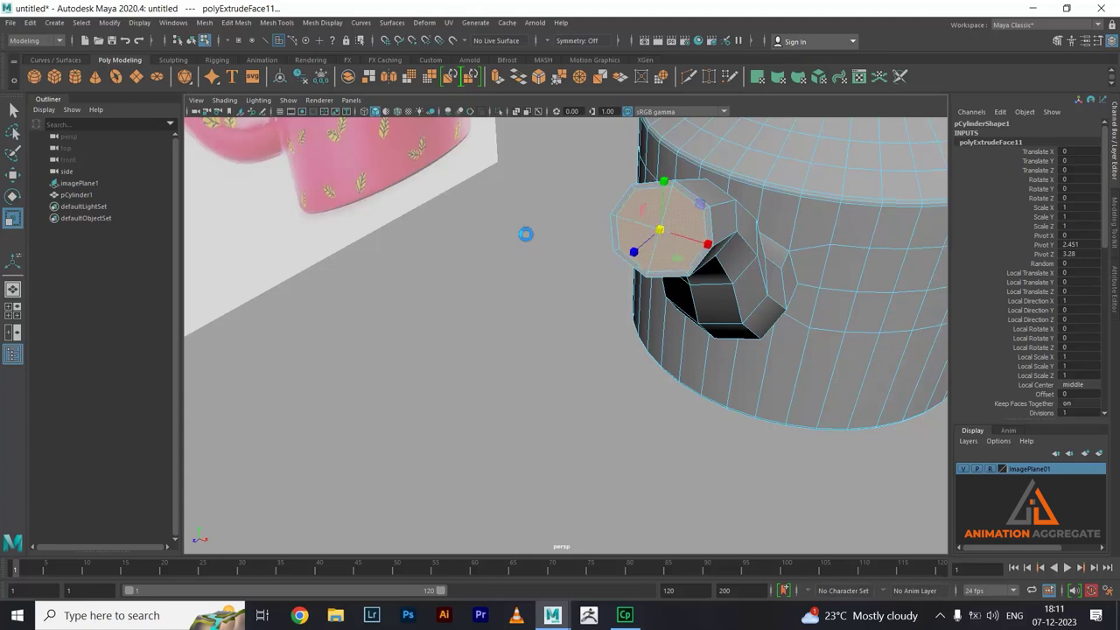
pyautogui.hotkey('ctrl', 'e')
pyautogui.press('w')
pyautogui.press('space')
pyautogui.press('space')
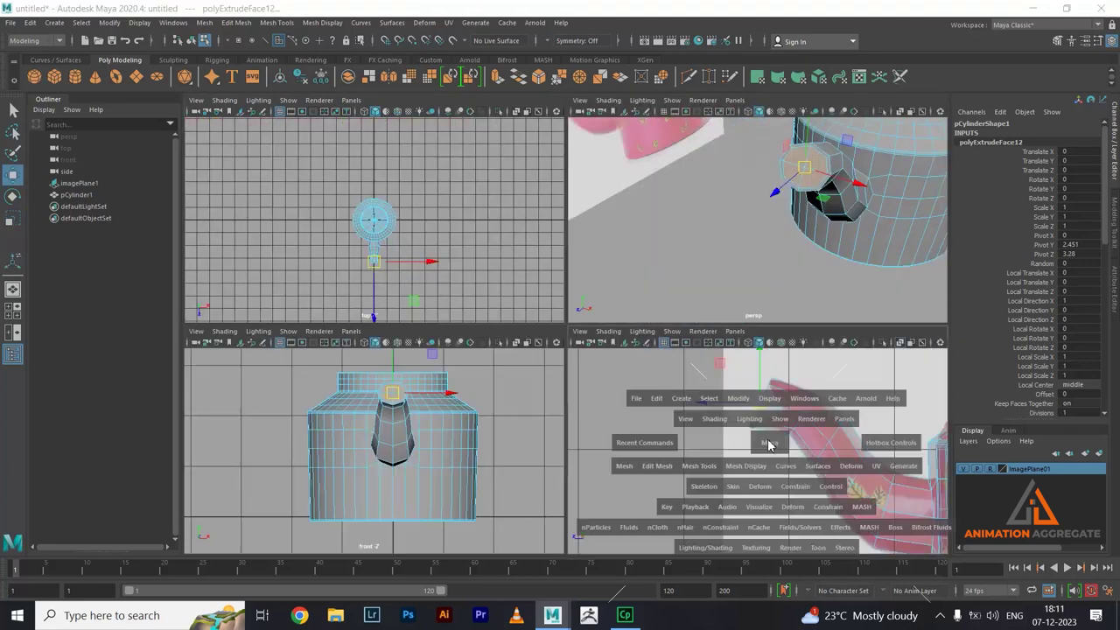
pyautogui.keyDown('alt'); pyautogui.moveTo(725, 380); pyautogui.dragTo(707, 358); pyautogui.keyUp('alt')
pyautogui.keyDown('alt'); pyautogui.moveTo(569, 242); pyautogui.dragTo(652, 260, button='right'); pyautogui.keyUp('alt')
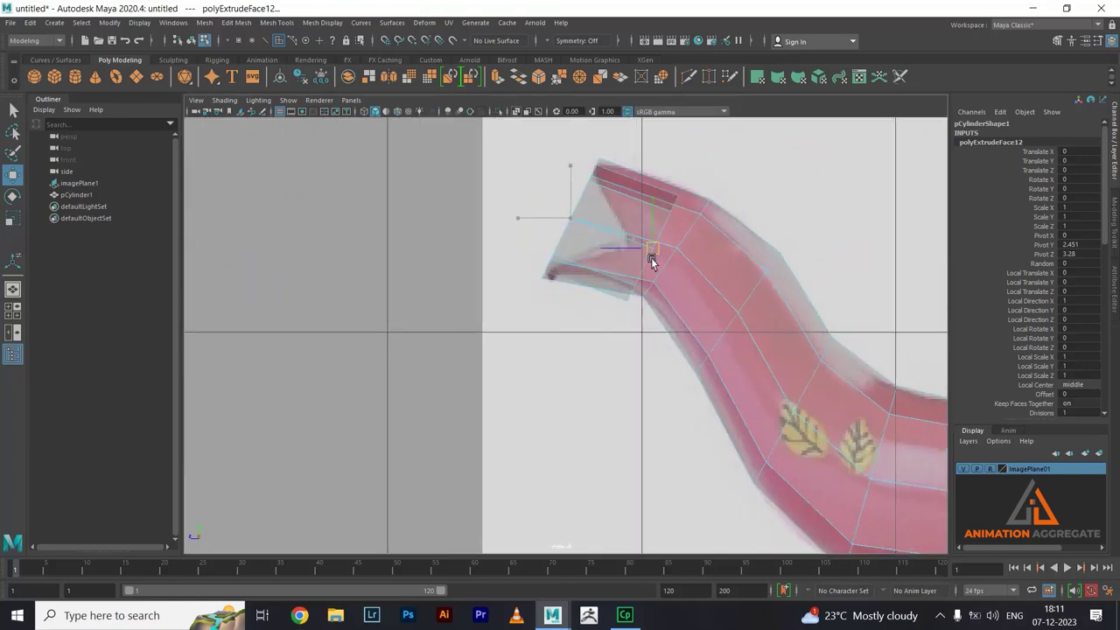
pyautogui.moveTo(652, 262); pyautogui.dragTo(672, 254)
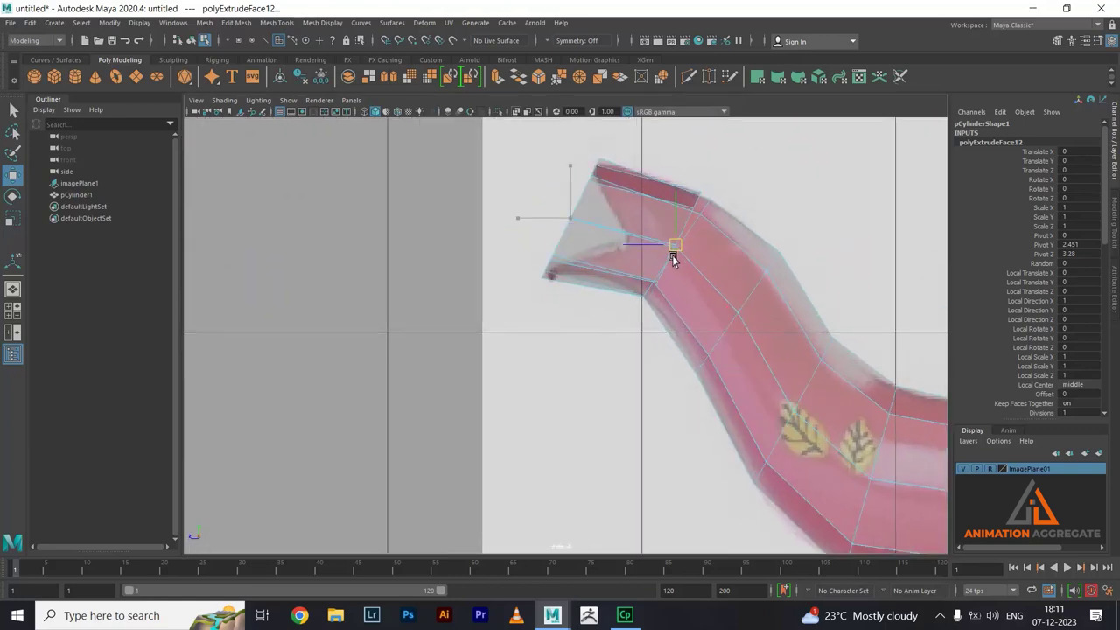
pyautogui.press('r')
pyautogui.moveTo(673, 251); pyautogui.dragTo(663, 255)
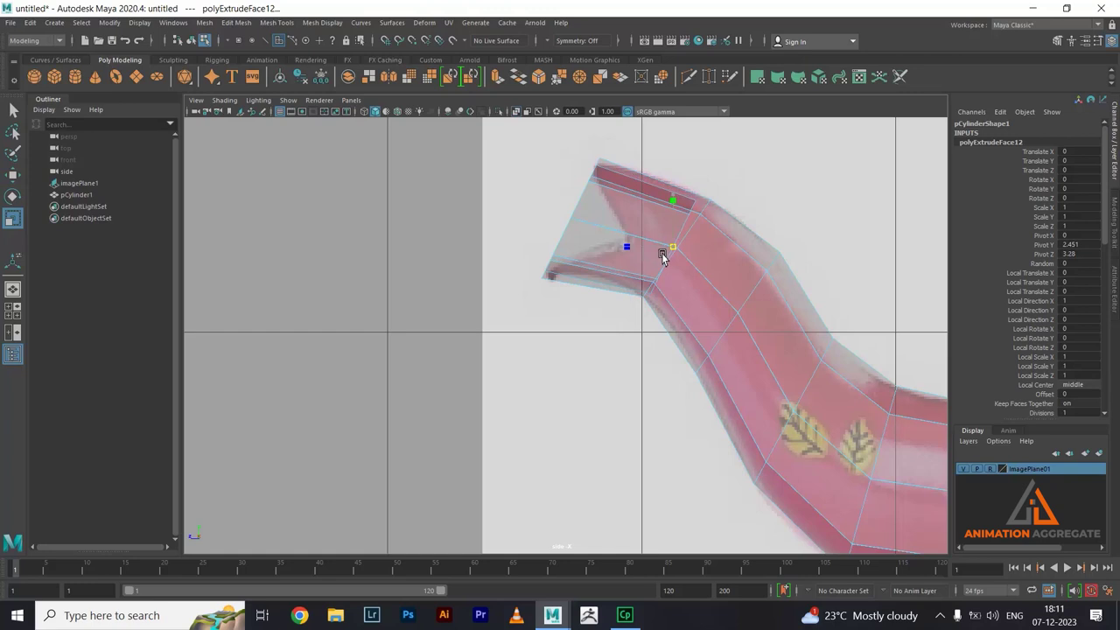
pyautogui.press('e')
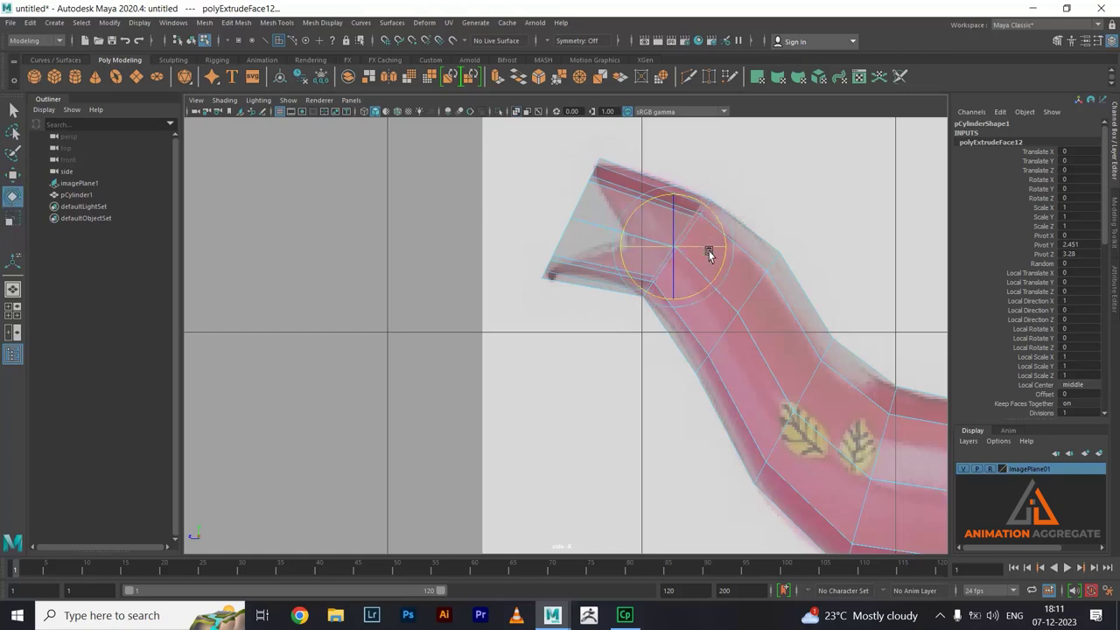
# - Extrude a new segment further along the spout curve and nudge it into place
pyautogui.rightClick(452, 176)
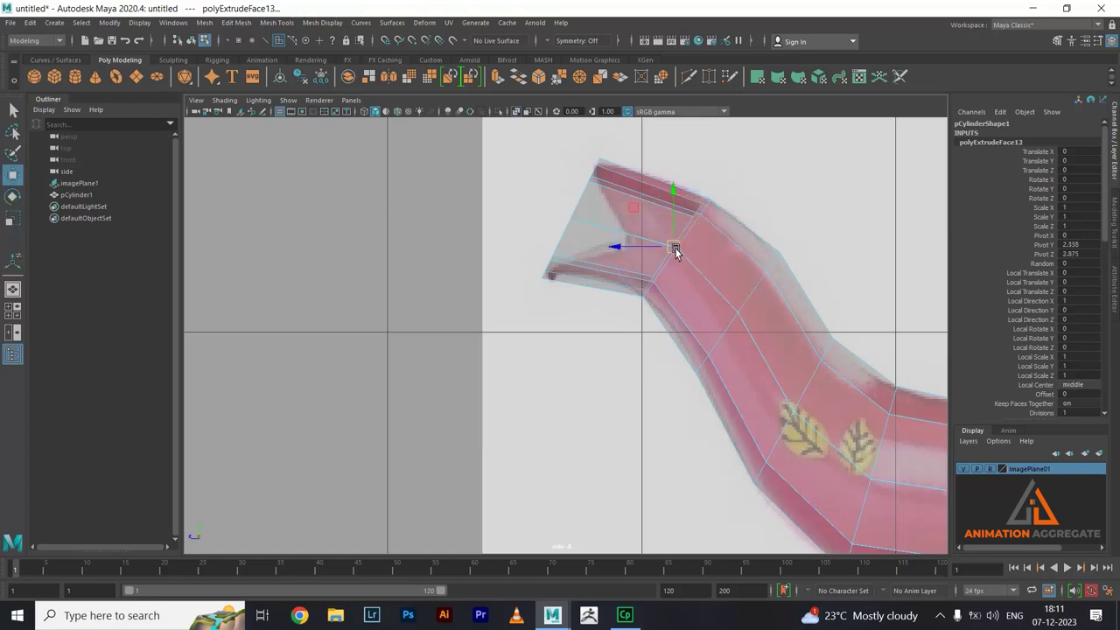
pyautogui.moveTo(670, 251)
pyautogui.mouseDown()
pyautogui.moveTo(743, 310)
pyautogui.moveTo(742, 323)
pyautogui.mouseUp()
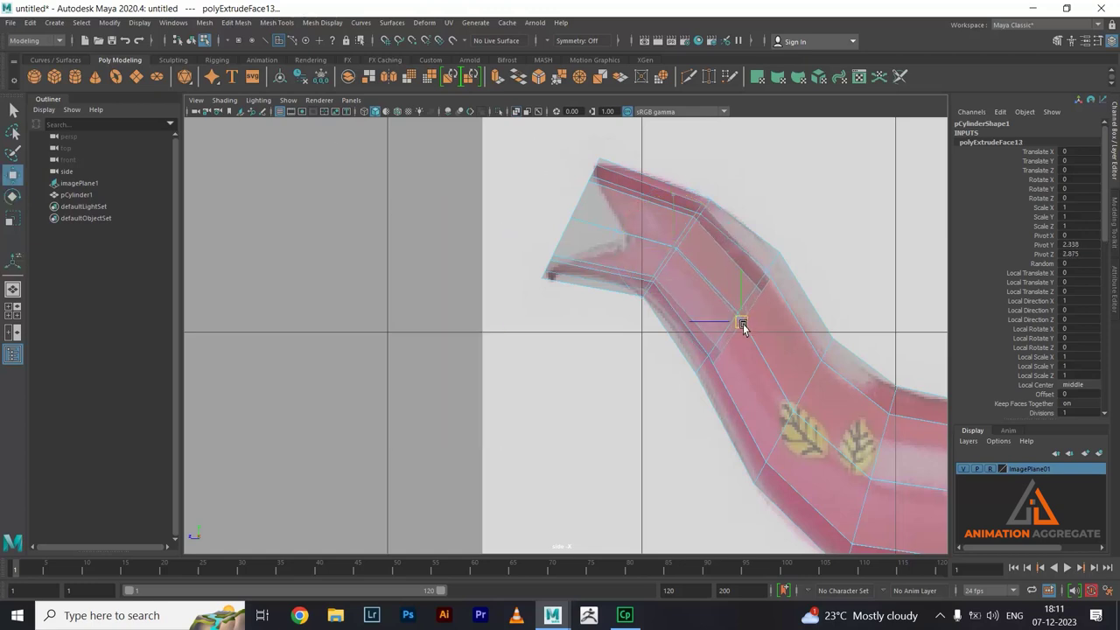
pyautogui.press('r')
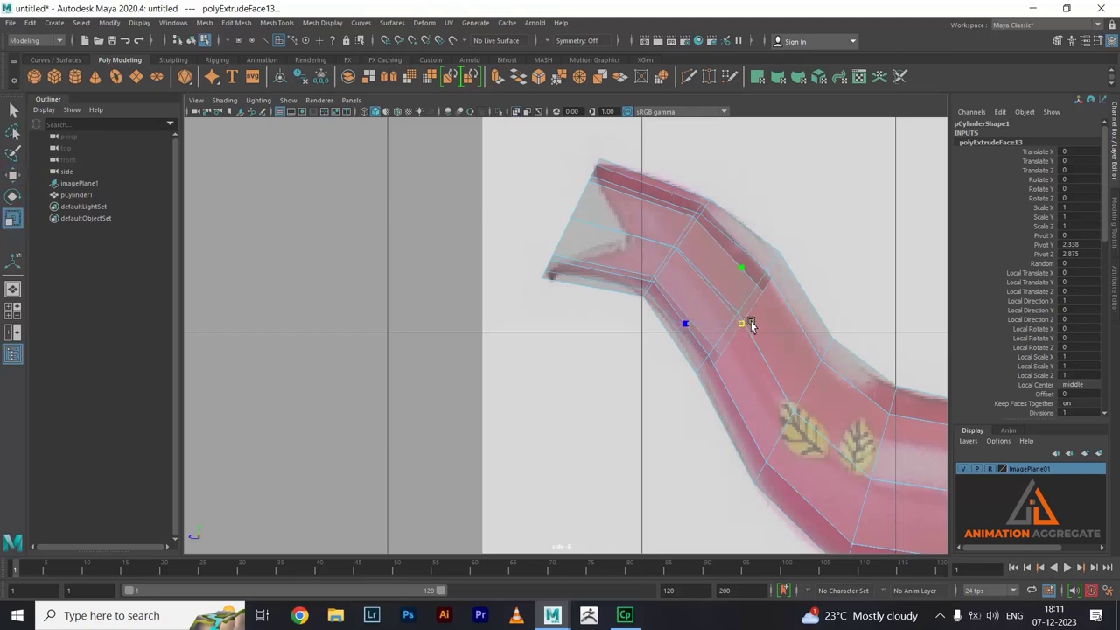
pyautogui.press('w')
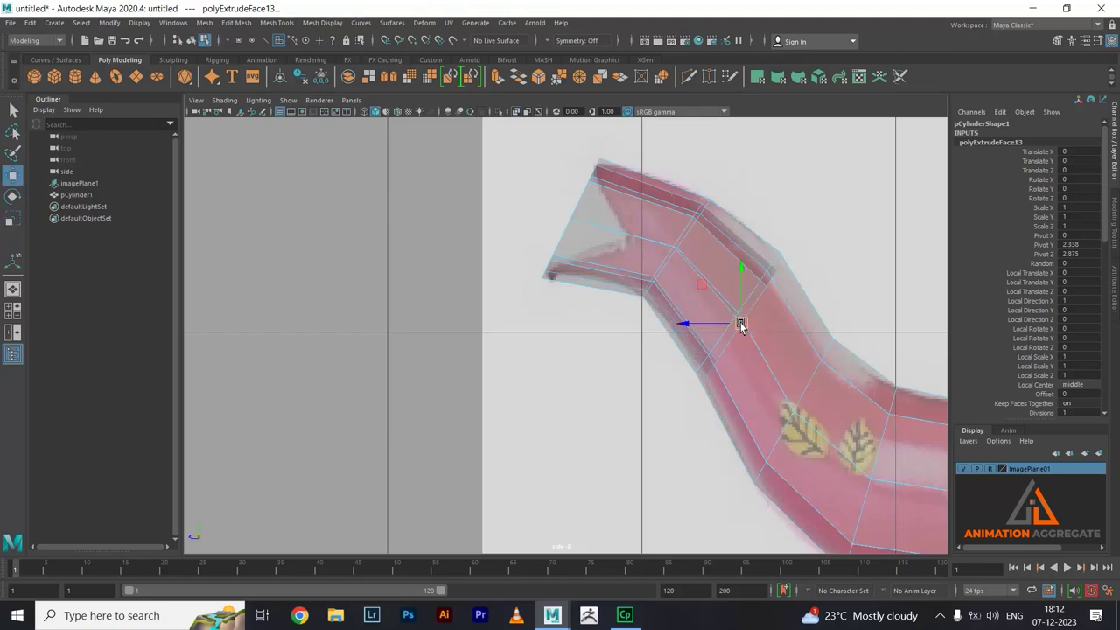
pyautogui.moveTo(740, 325); pyautogui.dragTo(745, 321)
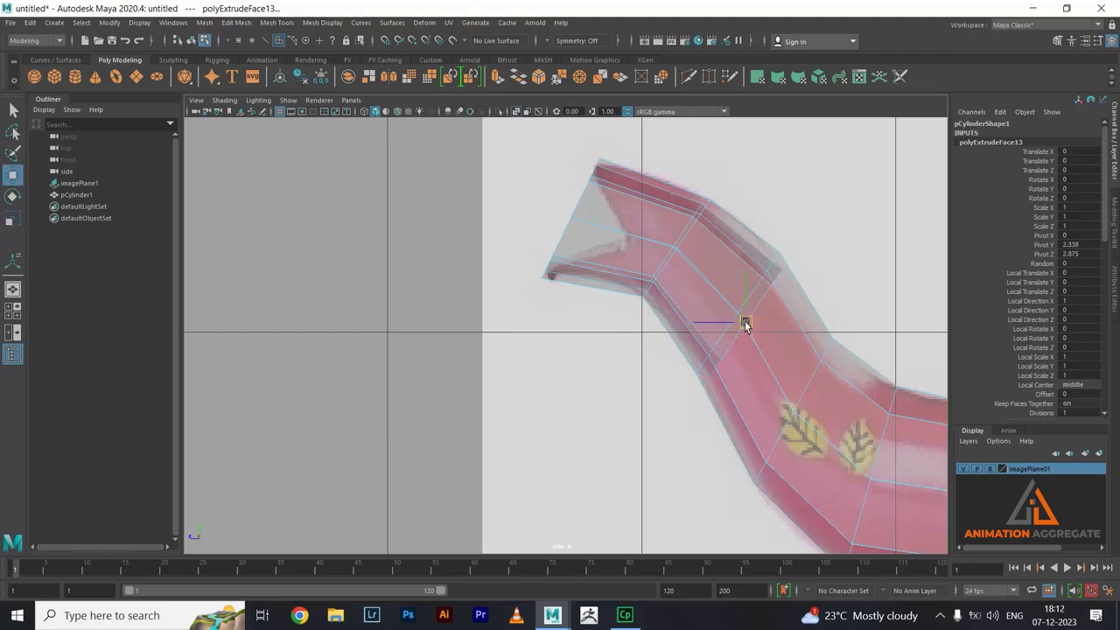
pyautogui.click(406, 217)
# - Extrude one more segment down the spout, widen it slightly, and return to object mode
pyautogui.keyDown('shift'); pyautogui.moveTo(745, 322); pyautogui.dragTo(804, 418); pyautogui.keyUp('shift')
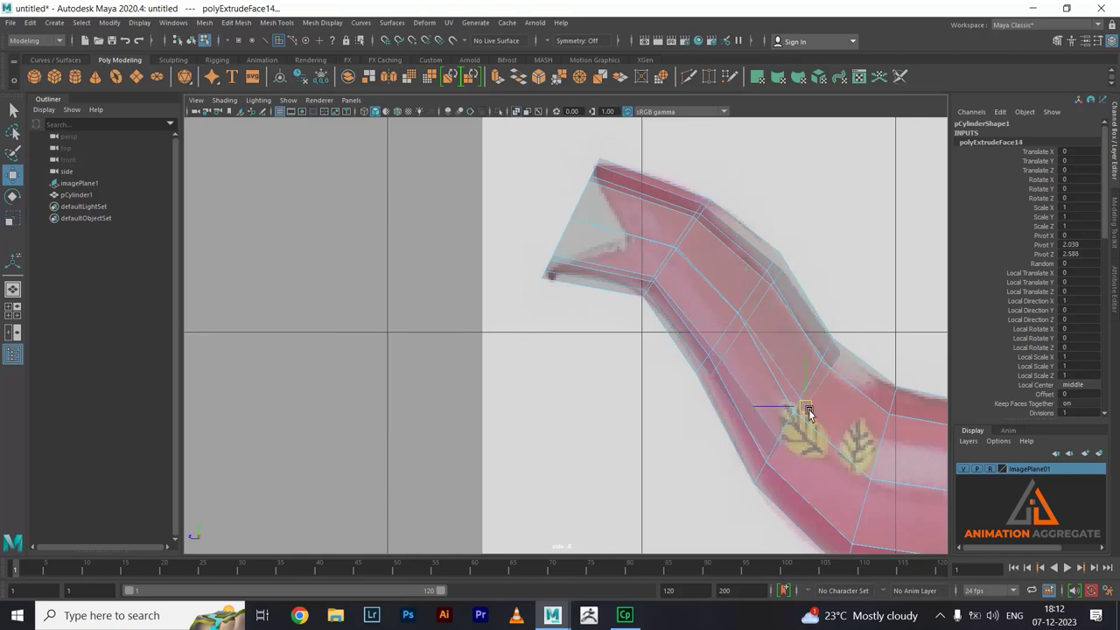
pyautogui.press('r')
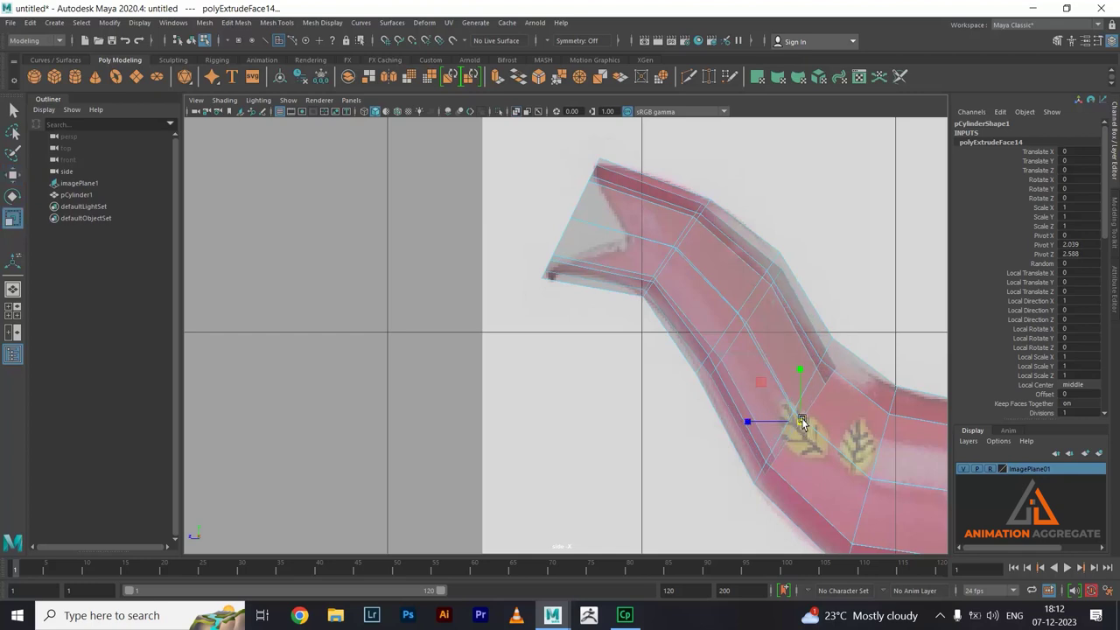
pyautogui.moveTo(808, 422); pyautogui.dragTo(811, 423)
pyautogui.press('w')
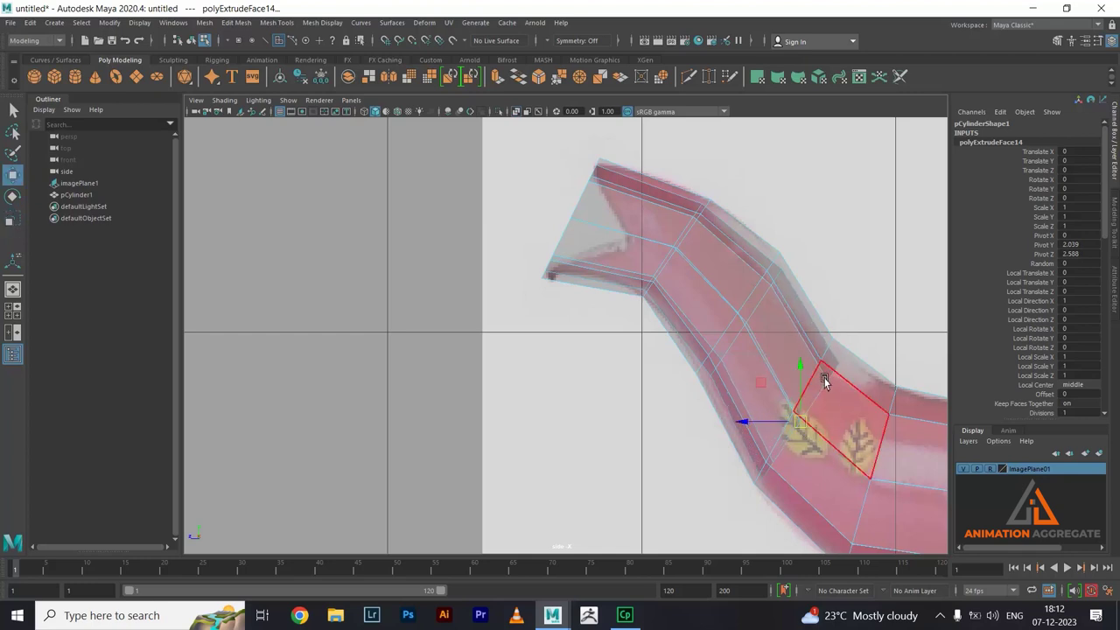
pyautogui.press('e')
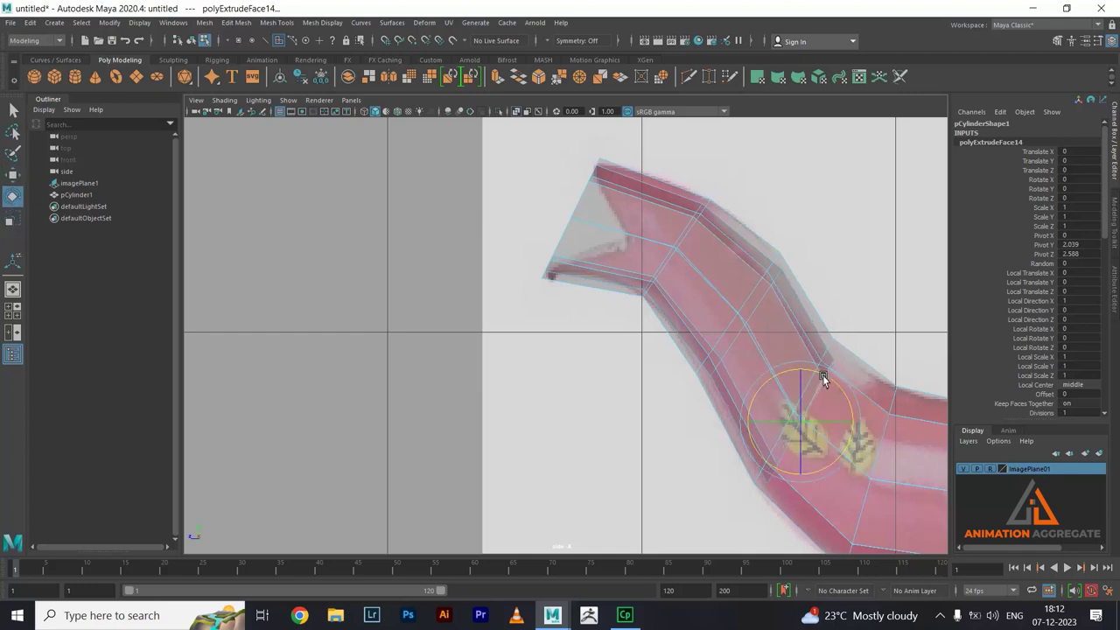
pyautogui.moveTo(740, 280); pyautogui.dragTo(811, 262, button='right')
pyautogui.press('space')
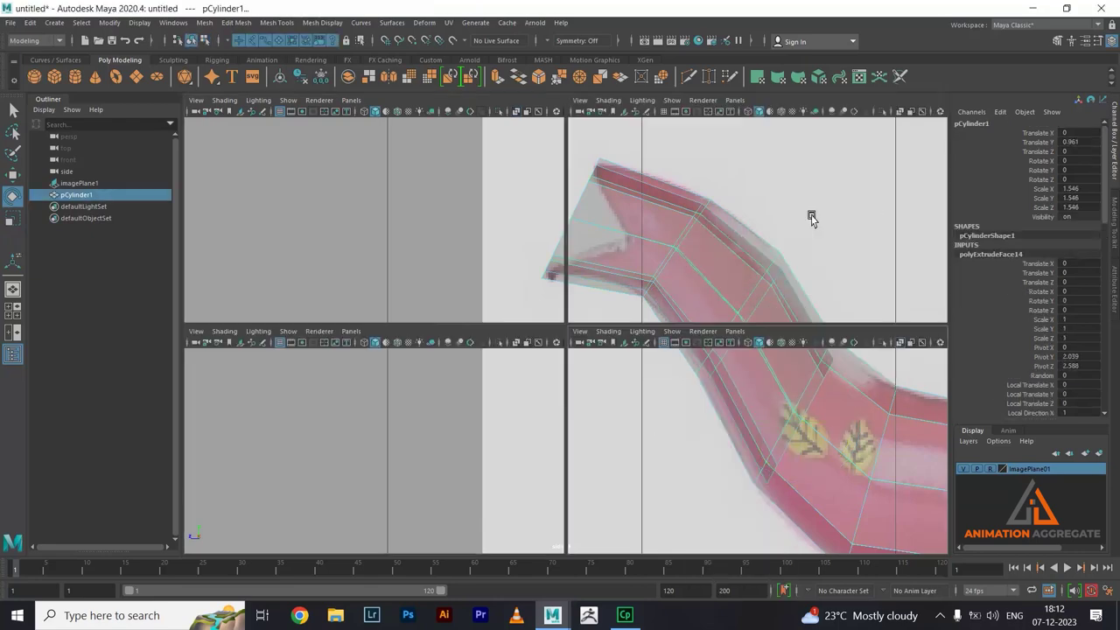
pyautogui.press('space')
# - Select the spout tip vertex in vertex mode and frame it in the maximized side view
pyautogui.keyDown('alt'); pyautogui.moveTo(788, 266); pyautogui.dragTo(740, 267); pyautogui.keyUp('alt')
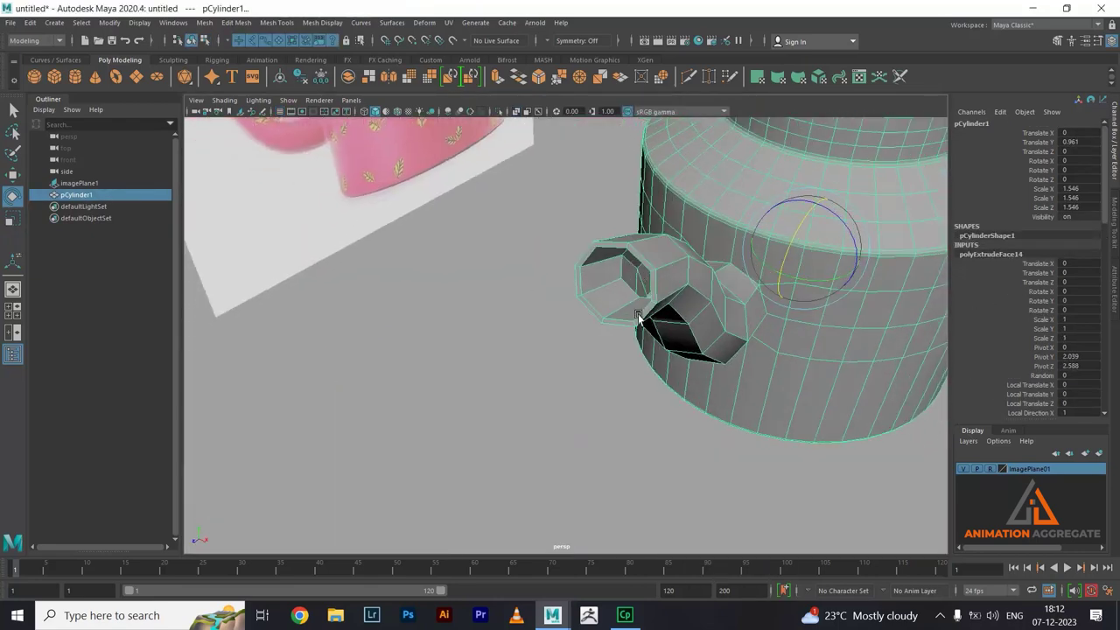
pyautogui.moveTo(638, 317)
pyautogui.keyDown('alt'); pyautogui.mouseDown()
pyautogui.moveTo(655, 309)
pyautogui.moveTo(592, 193)
pyautogui.moveTo(632, 203)
pyautogui.moveTo(604, 185)
pyautogui.mouseUp(); pyautogui.keyUp('alt')
pyautogui.moveTo(604, 186); pyautogui.dragTo(560, 158, button='right')
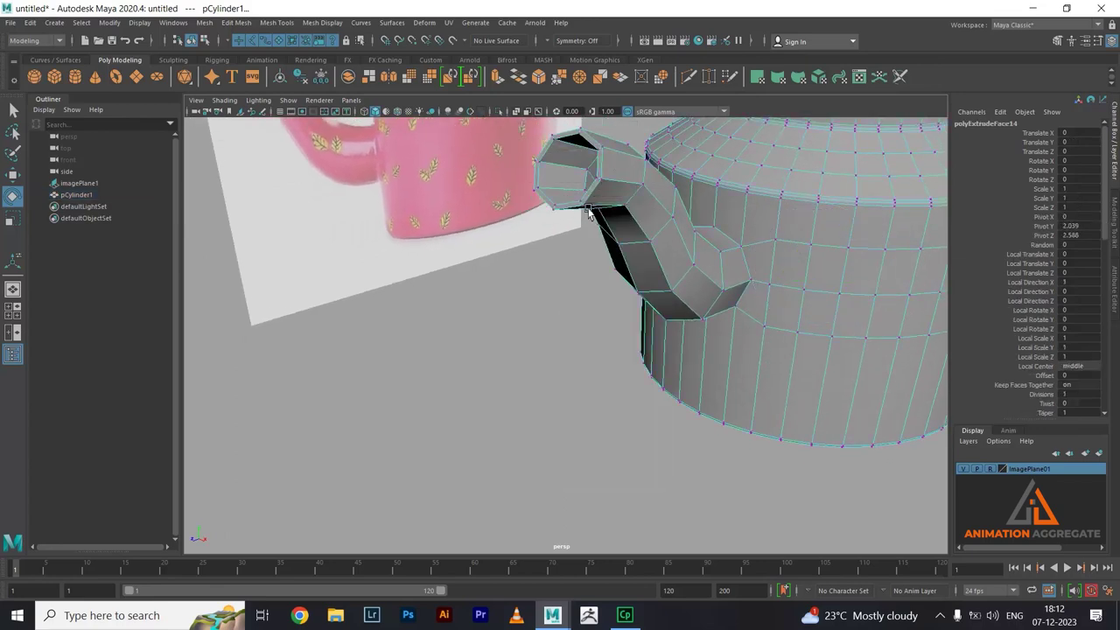
pyautogui.keyDown('alt'); pyautogui.moveTo(600, 204); pyautogui.dragTo(512, 223); pyautogui.keyUp('alt')
pyautogui.press('q')
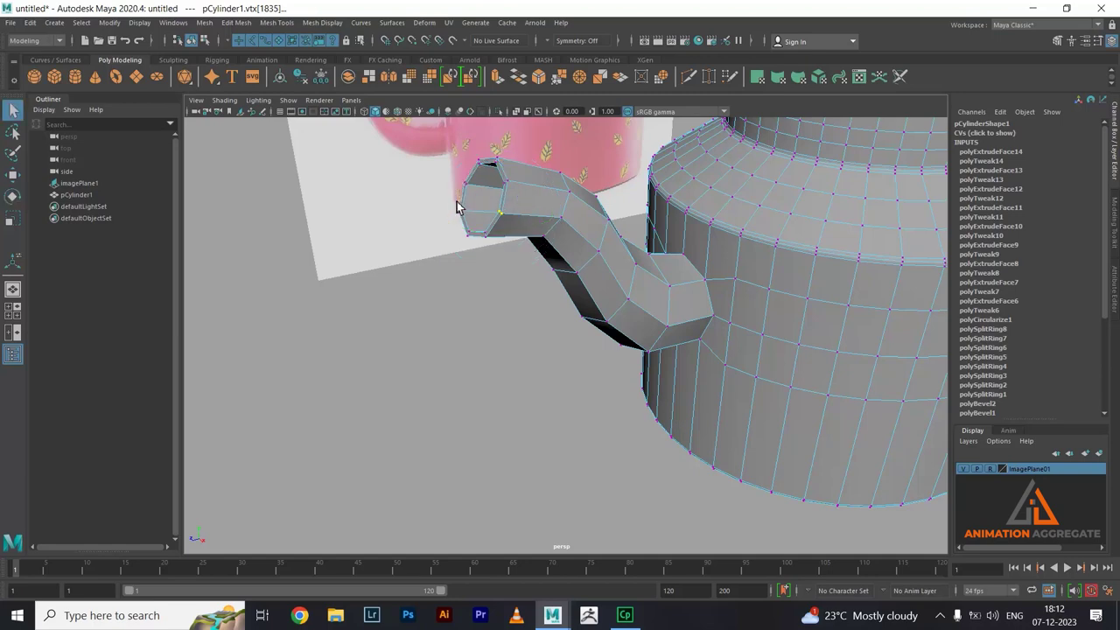
pyautogui.keyDown('alt'); pyautogui.moveTo(599, 294); pyautogui.dragTo(707, 388); pyautogui.keyUp('alt')
pyautogui.press('space')
pyautogui.press('space')
pyautogui.scroll(2, 622, 331)
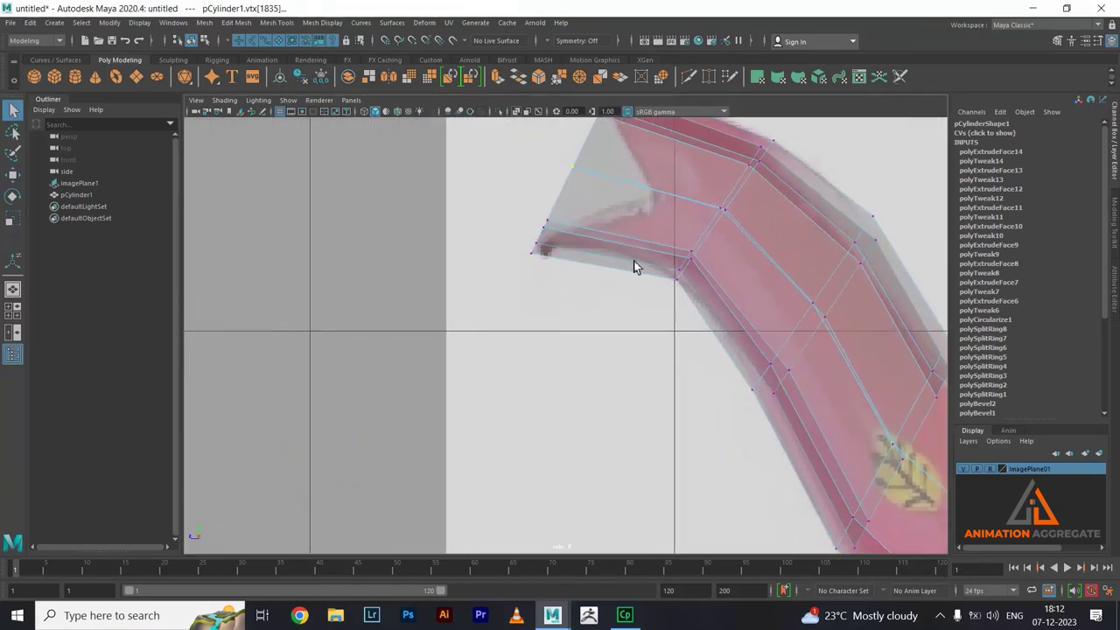
pyautogui.keyDown('alt'); pyautogui.moveTo(634, 263); pyautogui.dragTo(657, 329, button='middle'); pyautogui.keyUp('alt')
# - Move the tip vertex sideways and down to pinch the lip, then select its neighbouring vertex
pyautogui.press('w')
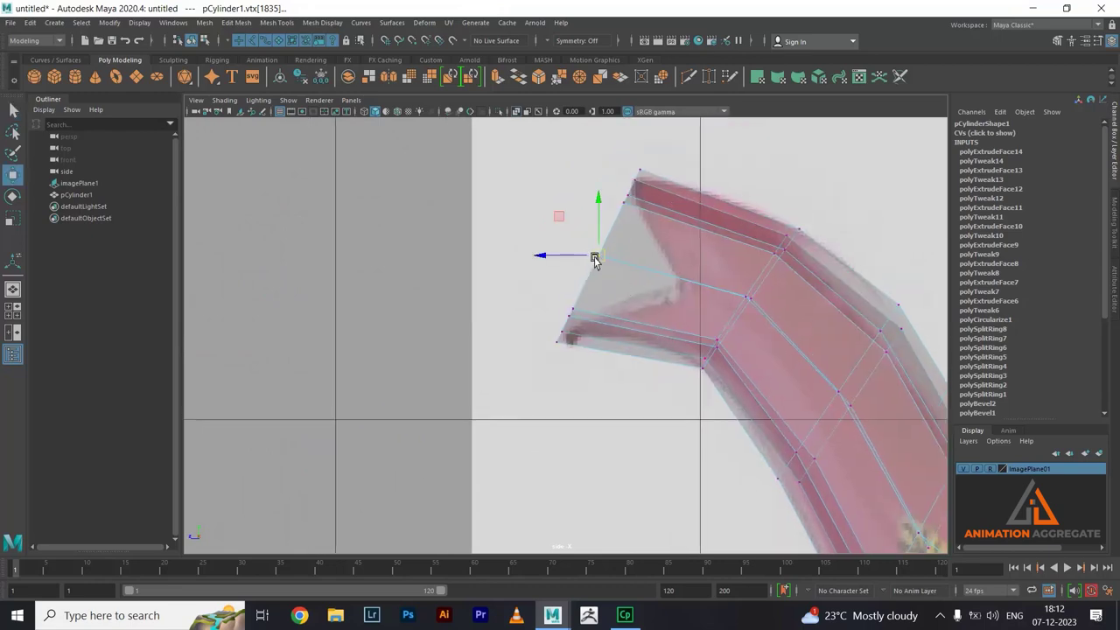
pyautogui.moveTo(537, 256); pyautogui.dragTo(616, 278)
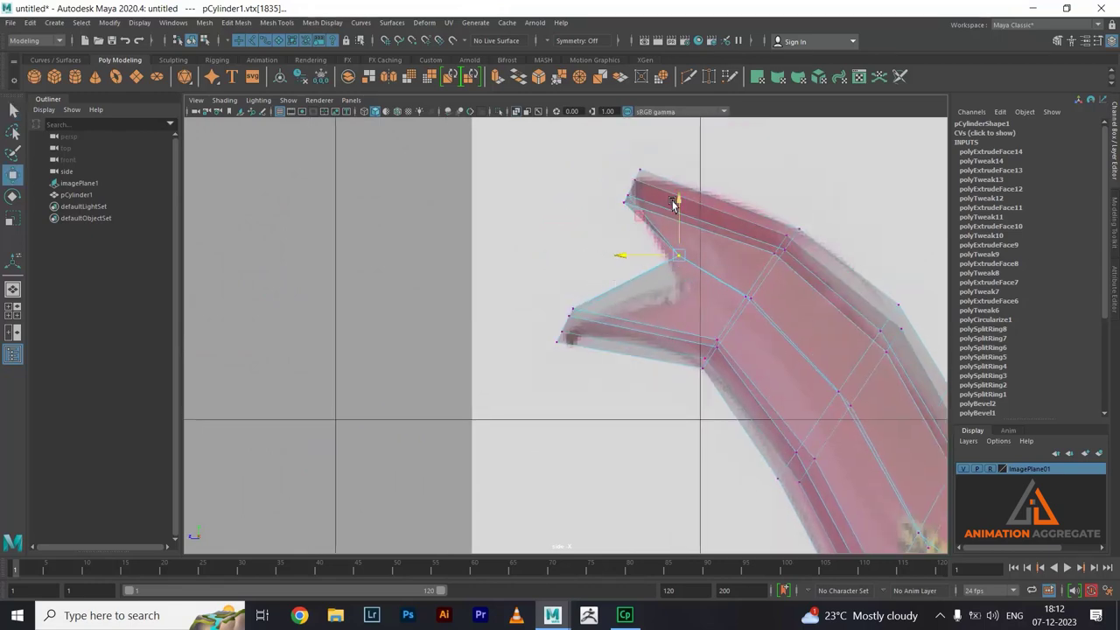
pyautogui.moveTo(673, 204); pyautogui.dragTo(680, 238)
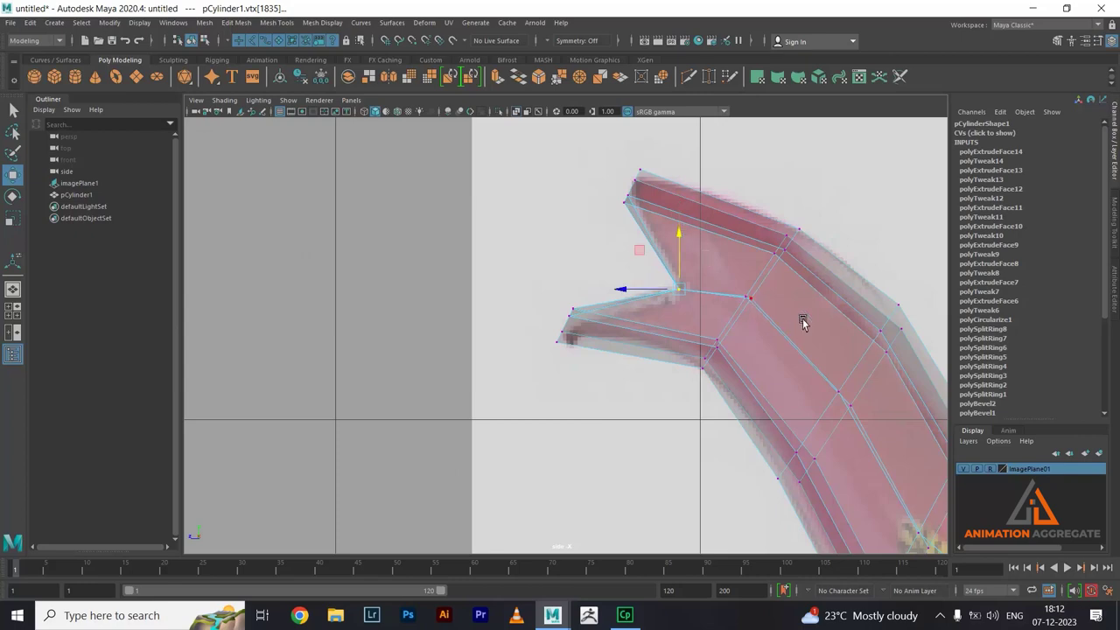
pyautogui.click(746, 298)
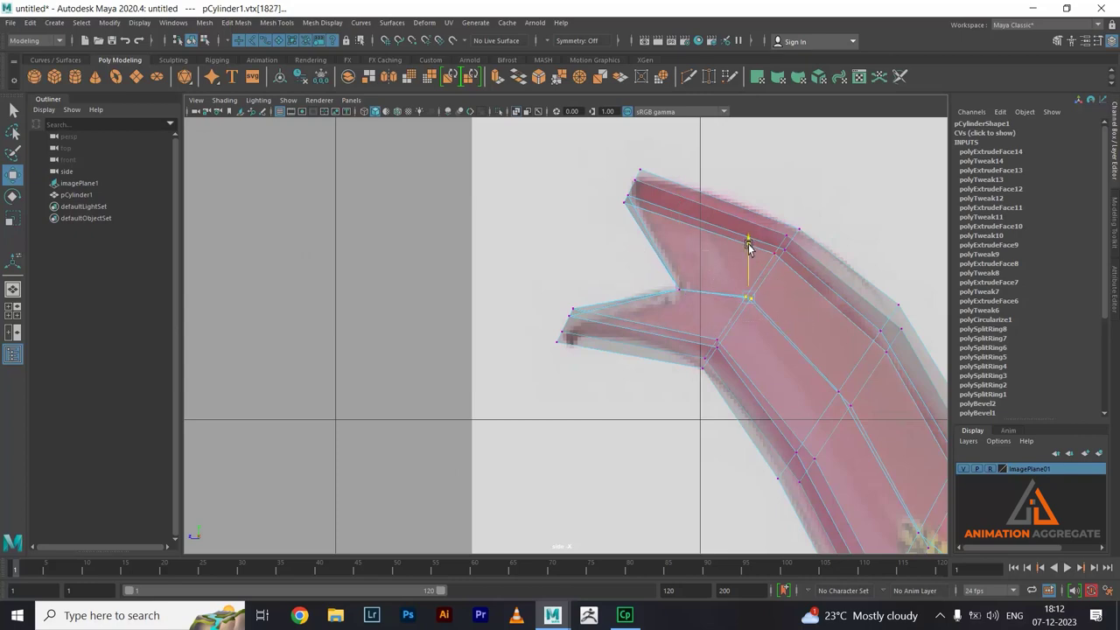
pyautogui.press('space')
pyautogui.press('space')
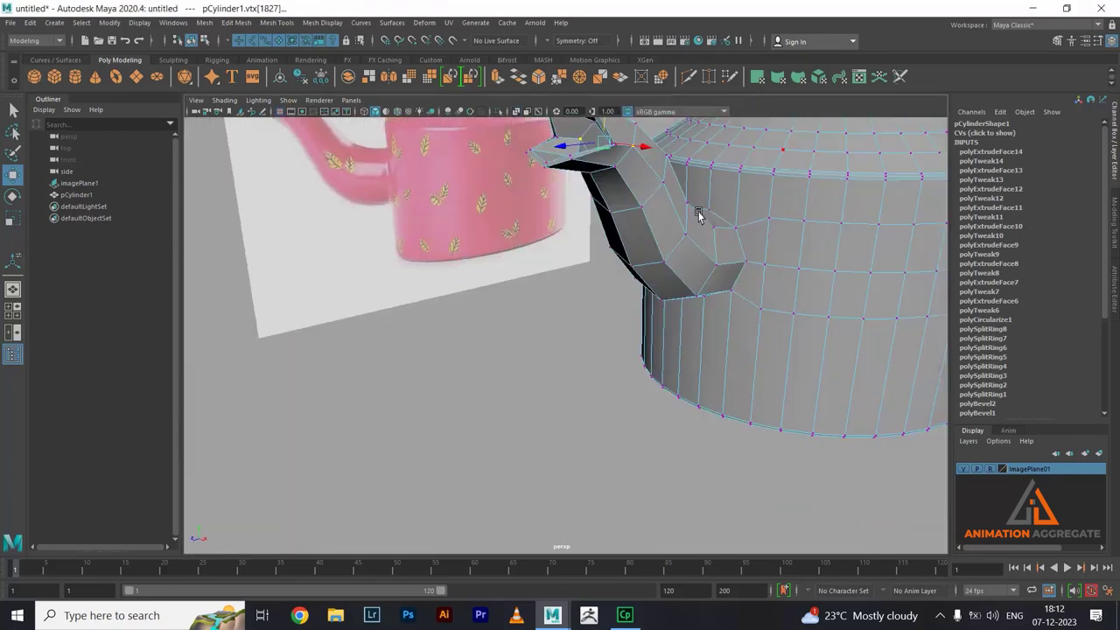
pyautogui.moveTo(642, 221)
pyautogui.keyDown('alt'); pyautogui.mouseDown()
pyautogui.moveTo(569, 201)
pyautogui.moveTo(450, 218)
pyautogui.mouseUp(); pyautogui.keyUp('alt')
# - Select the upper spout-tip vertices and move them outward horizontally in the side view
pyautogui.click(431, 369)
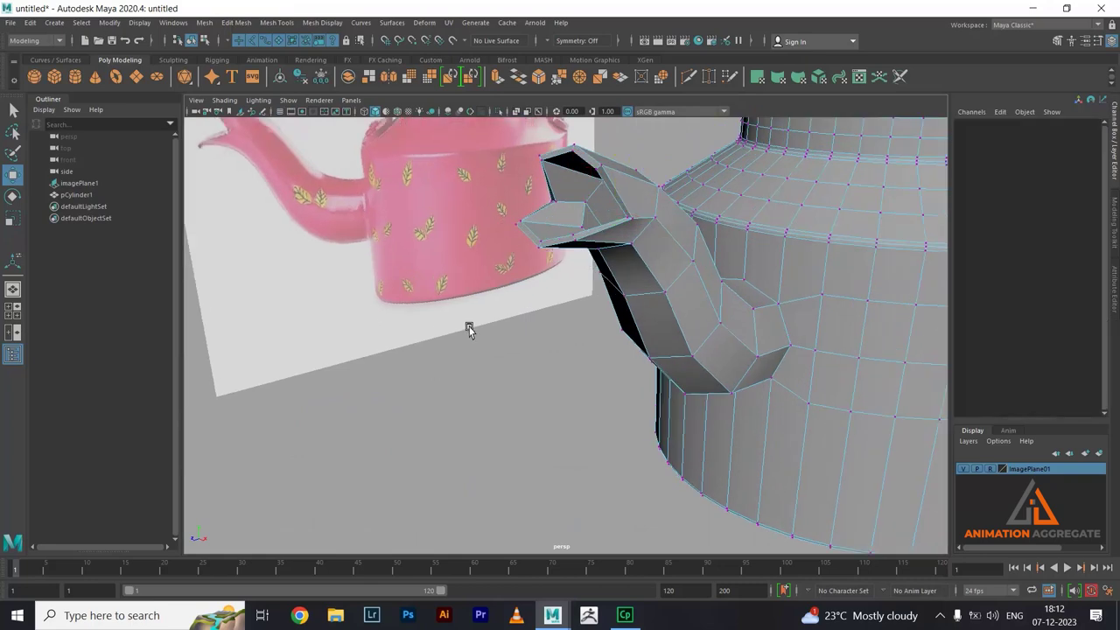
pyautogui.scroll(2, 491, 326)
pyautogui.keyDown('alt'); pyautogui.moveTo(491, 326); pyautogui.dragTo(554, 270); pyautogui.keyUp('alt')
pyautogui.click(520, 289)
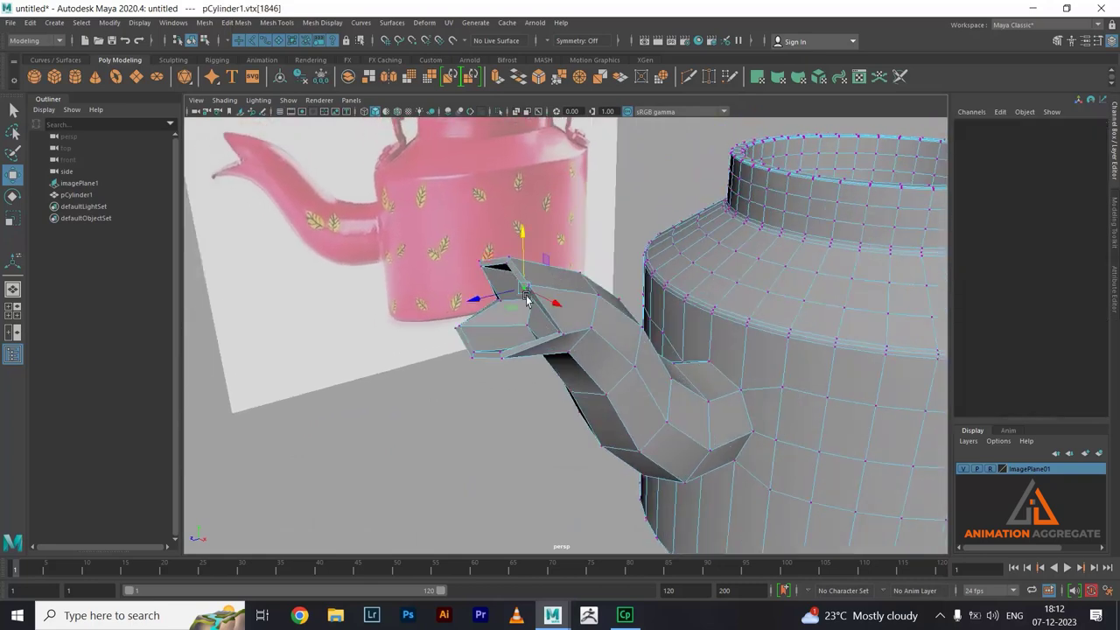
pyautogui.click(557, 247)
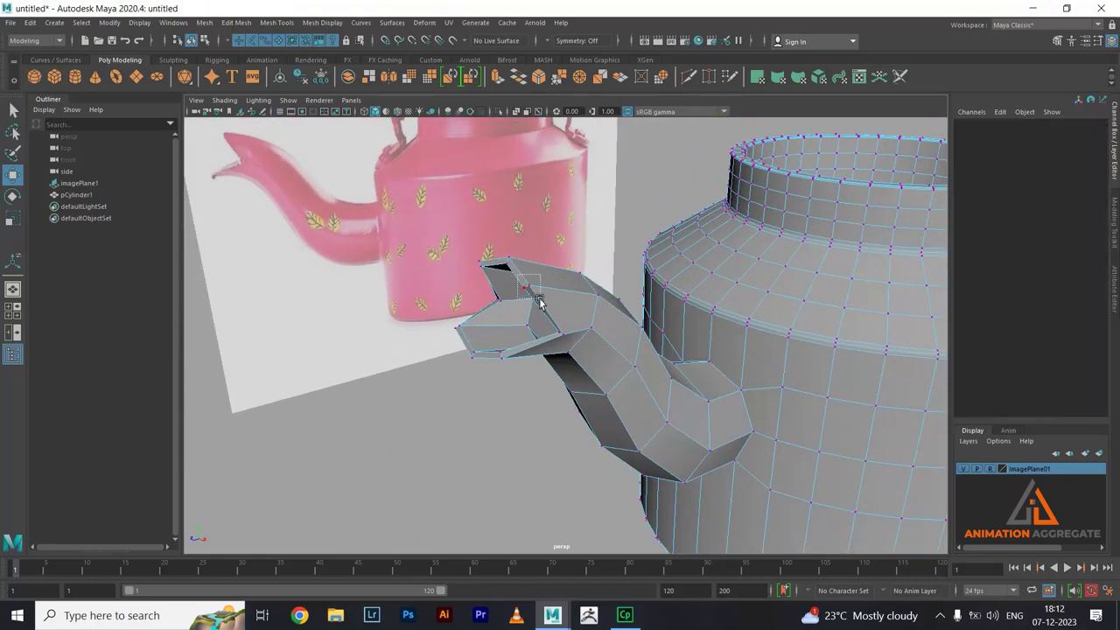
pyautogui.moveTo(519, 275); pyautogui.dragTo(540, 300)
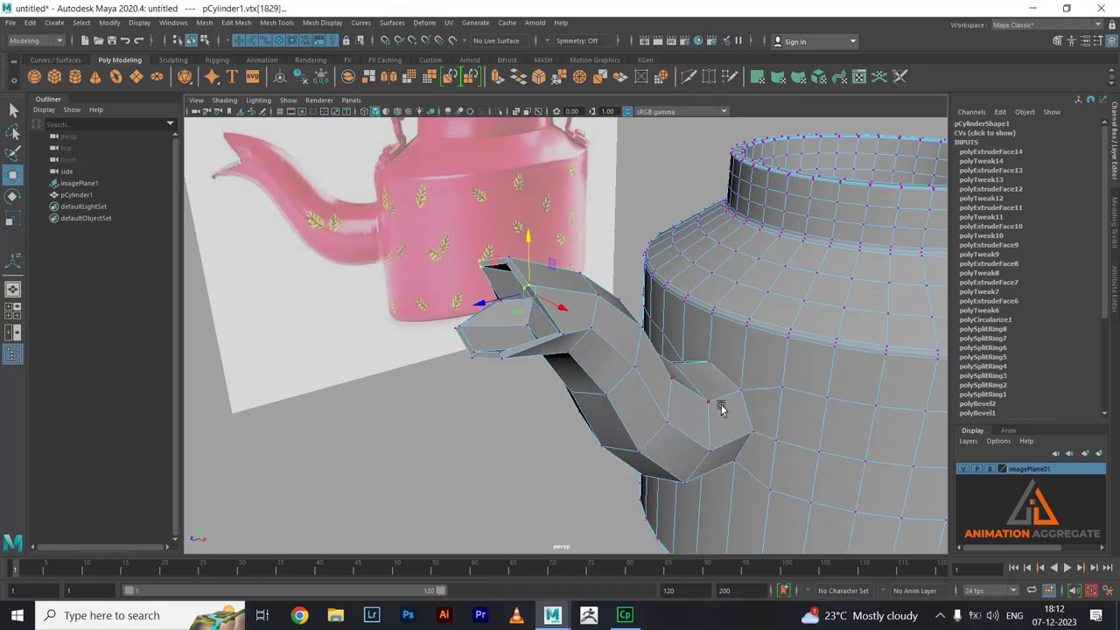
pyautogui.press('space')
pyautogui.press('space')
pyautogui.scroll(1, 643, 298)
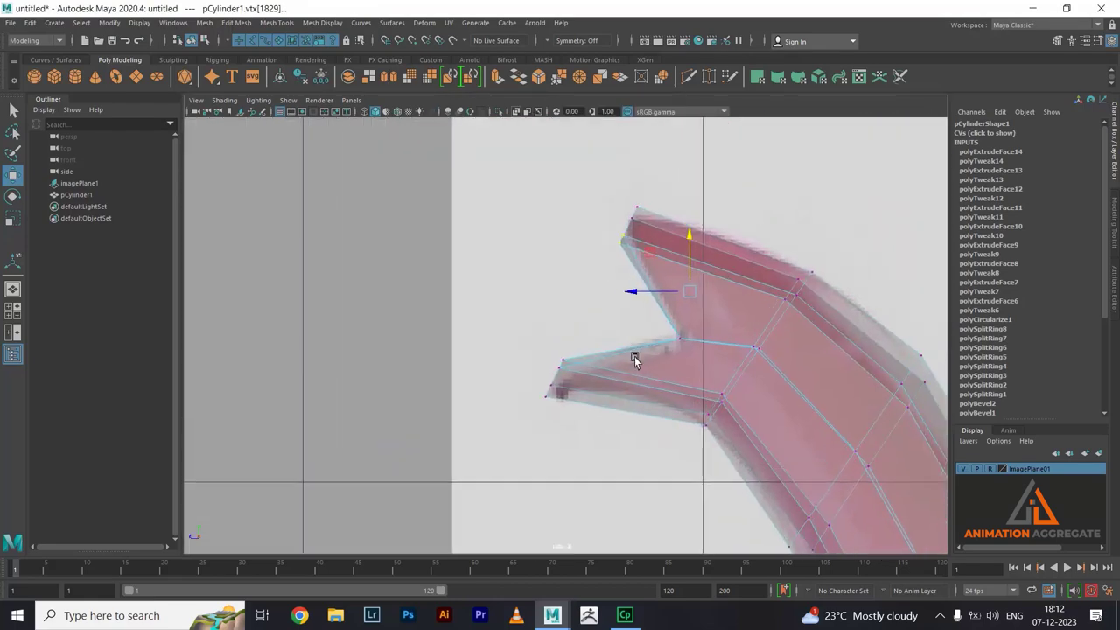
pyautogui.moveTo(638, 295); pyautogui.dragTo(652, 293)
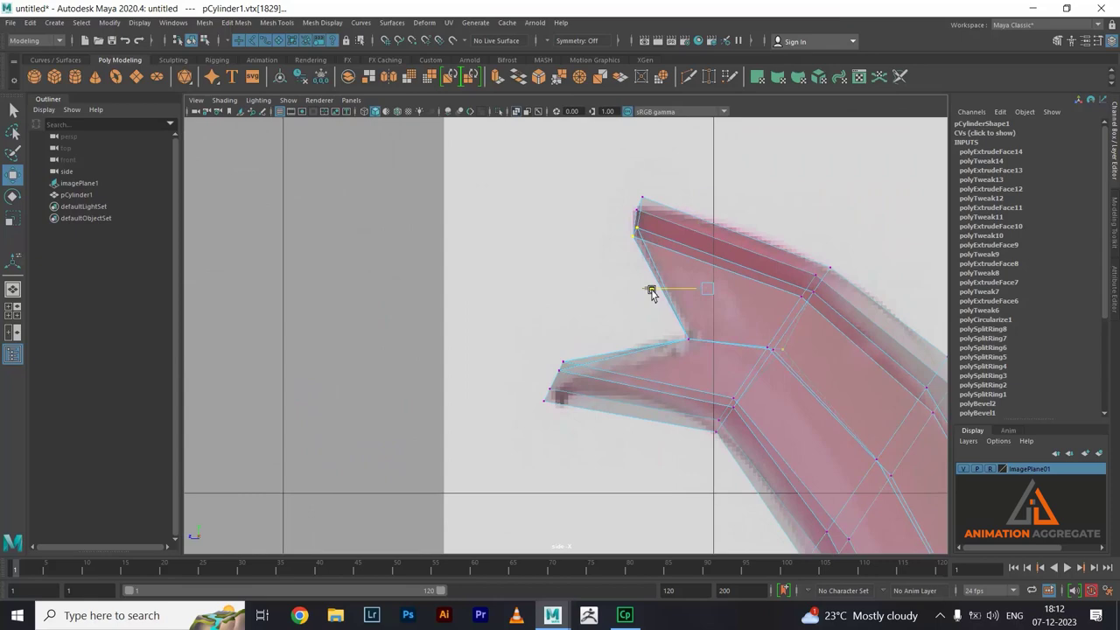
pyautogui.keyDown('alt'); pyautogui.moveTo(674, 274); pyautogui.dragTo(678, 234, button='middle'); pyautogui.keyUp('alt')
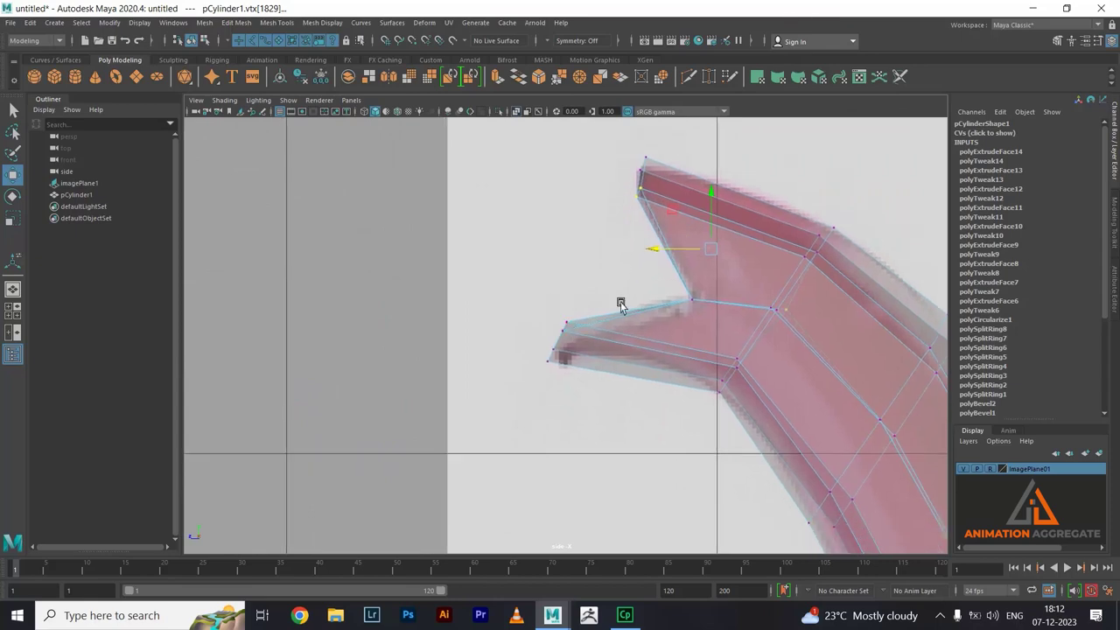
# - Pull the lower tip vertex outward to extend the lip, then switch back to object mode
pyautogui.press('space')
pyautogui.moveTo(706, 267)
pyautogui.keyDown('alt'); pyautogui.mouseDown()
pyautogui.moveTo(720, 250)
pyautogui.moveTo(684, 229)
pyautogui.mouseUp(); pyautogui.keyUp('alt')
pyautogui.click(720, 253)
pyautogui.click(666, 207)
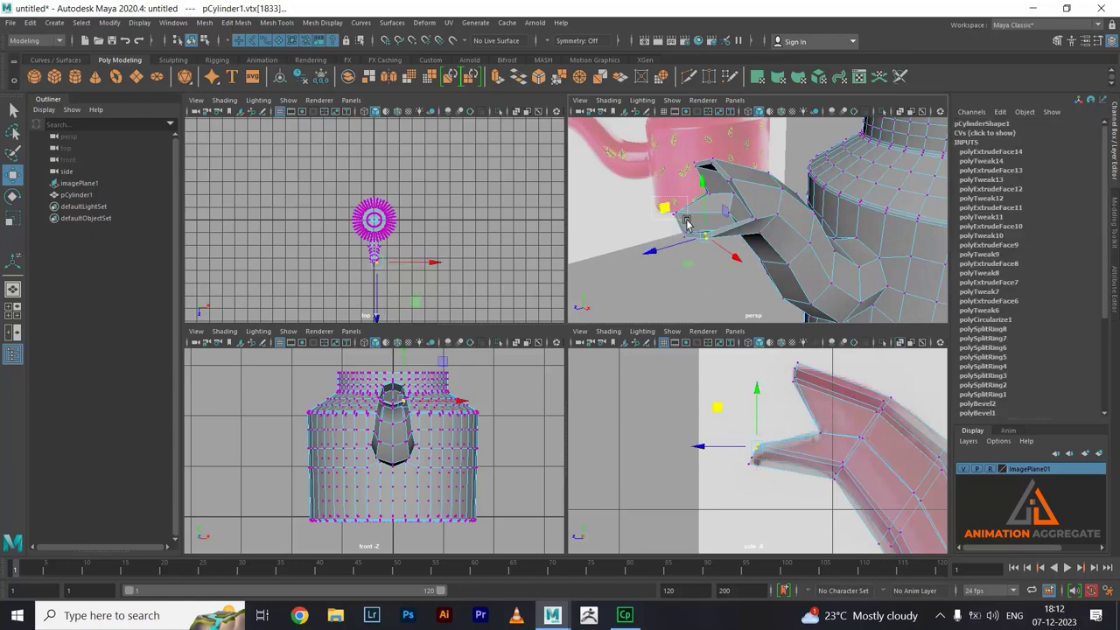
pyautogui.keyDown('alt'); pyautogui.moveTo(687, 225); pyautogui.dragTo(700, 236); pyautogui.keyUp('alt')
pyautogui.press('space')
pyautogui.press('space')
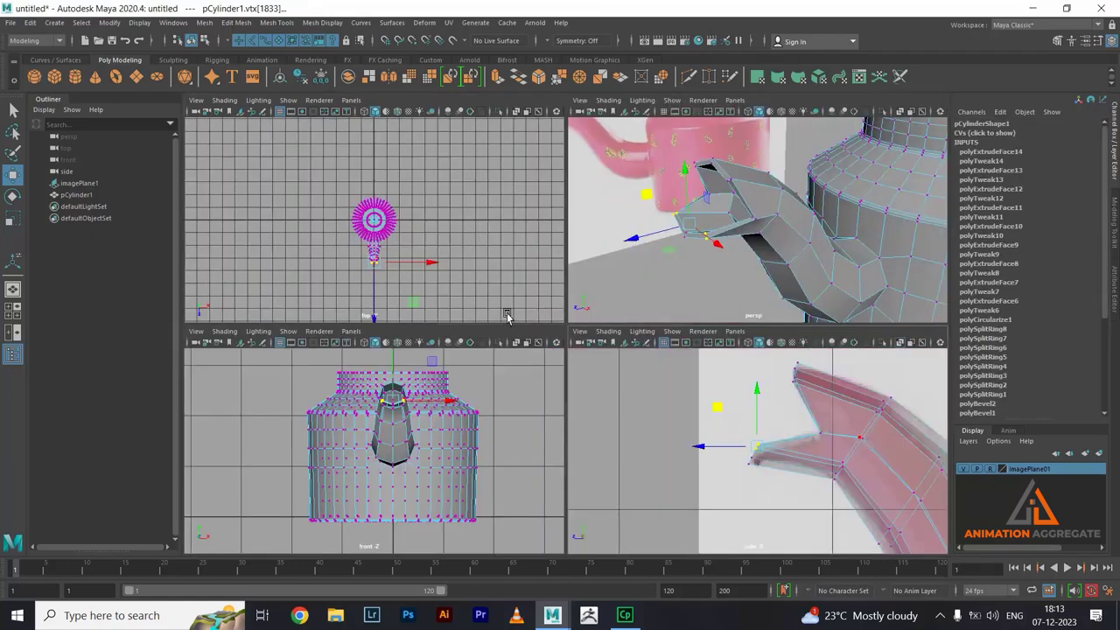
pyautogui.press('space')
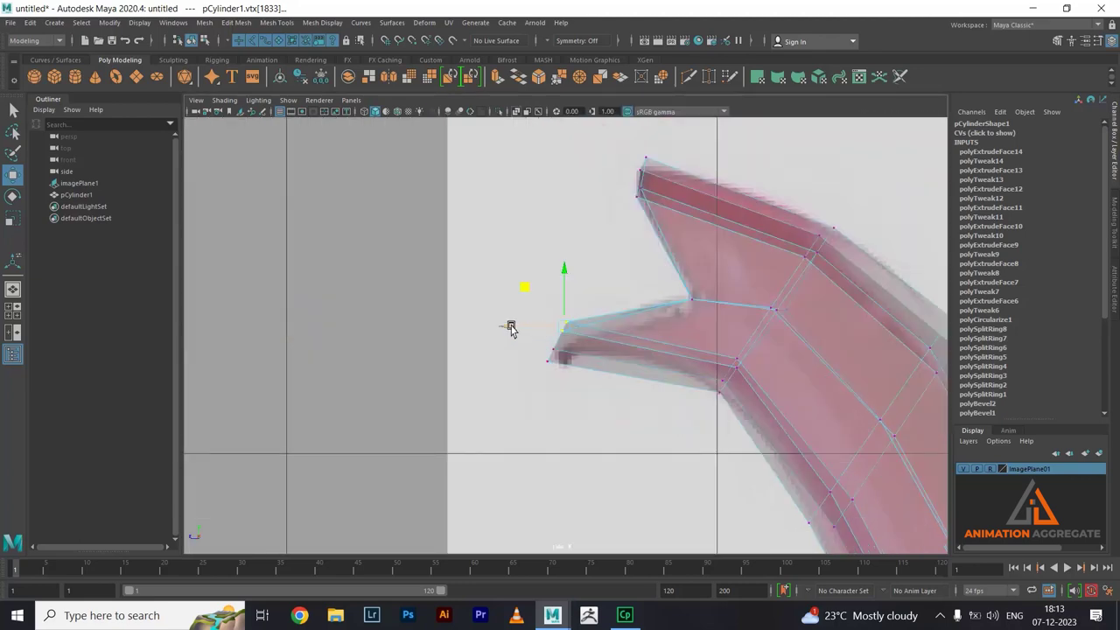
pyautogui.moveTo(512, 328); pyautogui.dragTo(545, 325)
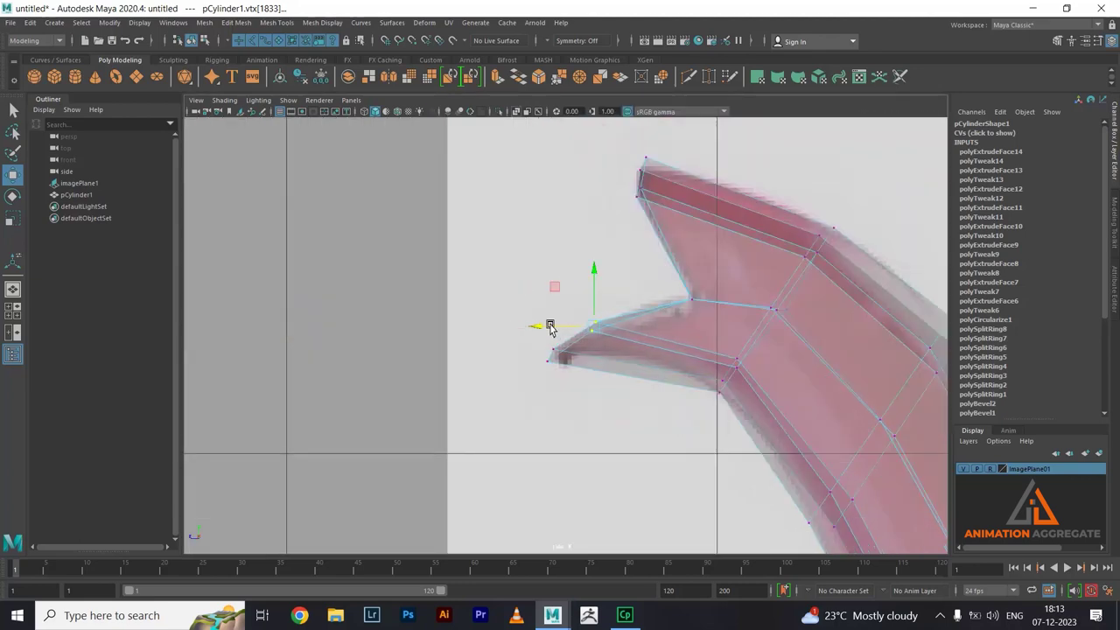
pyautogui.press('space')
pyautogui.press('space')
pyautogui.keyDown('alt'); pyautogui.moveTo(778, 243); pyautogui.dragTo(637, 282); pyautogui.keyUp('alt')
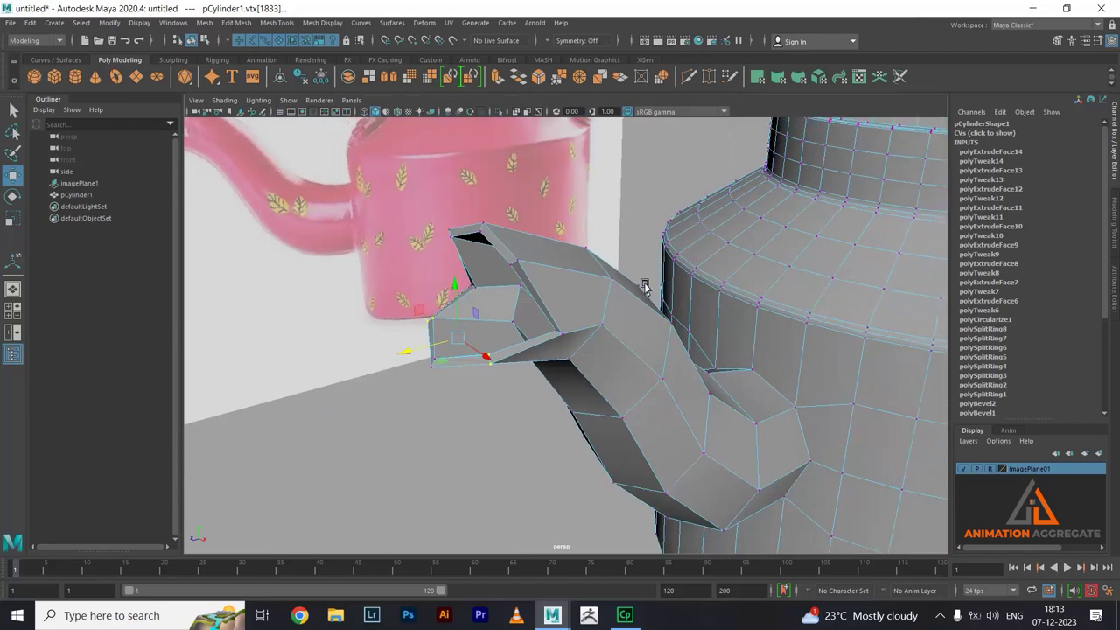
pyautogui.moveTo(637, 282); pyautogui.dragTo(701, 295, button='right')
# - Select the spout opening's rim edges and bevel them with Fraction 0.5 and 1 segment
pyautogui.keyDown('alt'); pyautogui.moveTo(701, 295); pyautogui.dragTo(718, 295); pyautogui.keyUp('alt')
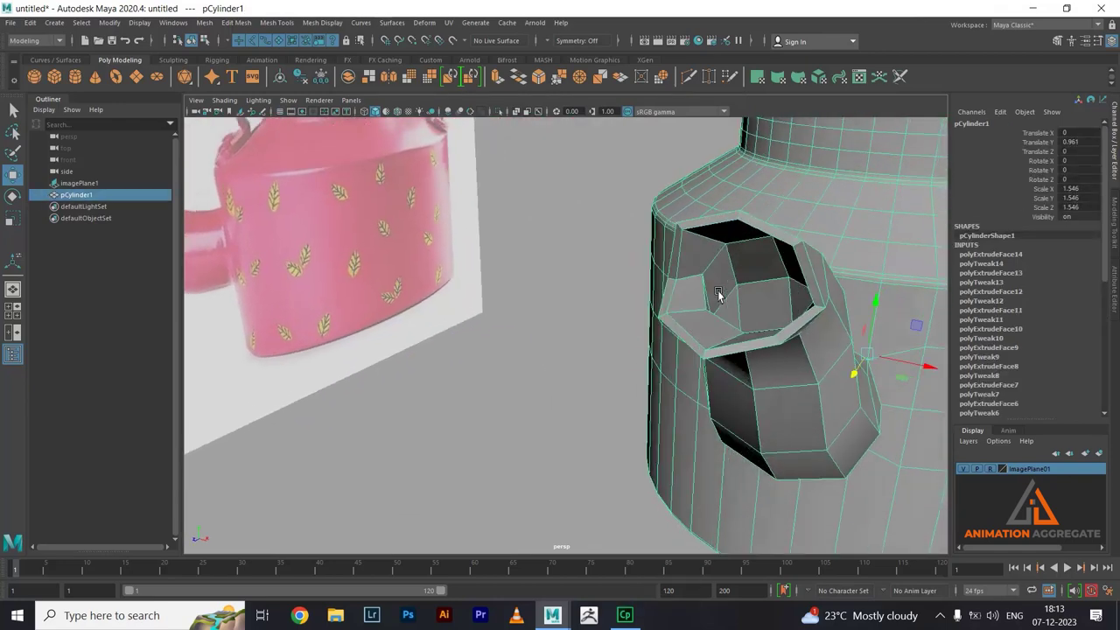
pyautogui.moveTo(729, 245); pyautogui.dragTo(729, 191, button='right')
pyautogui.click(741, 217)
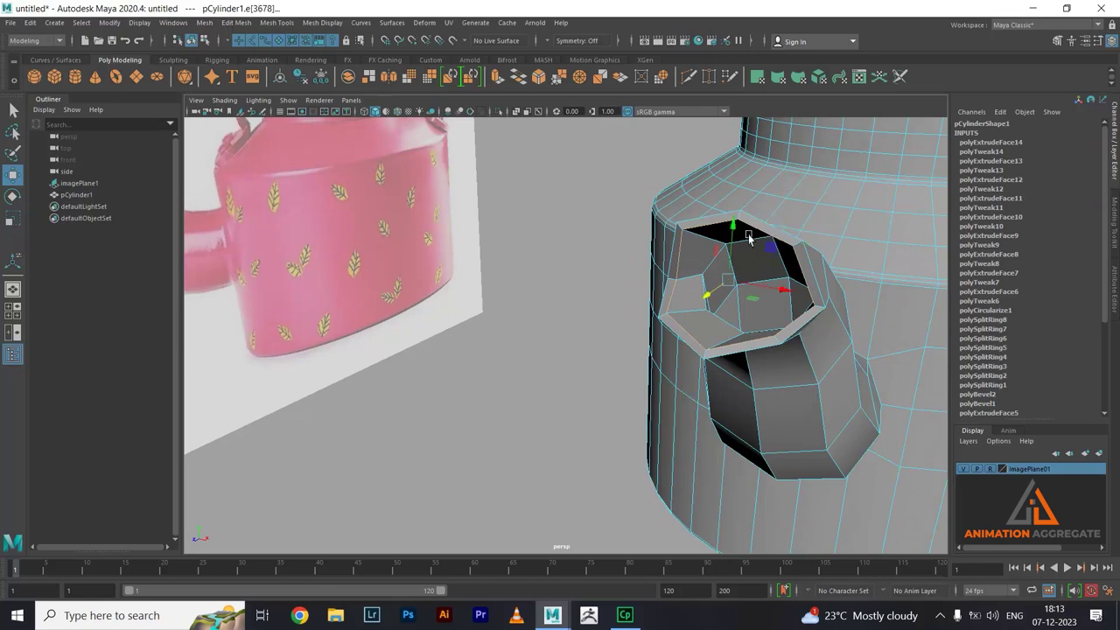
pyautogui.click(717, 219)
pyautogui.scroll(3, 695, 289)
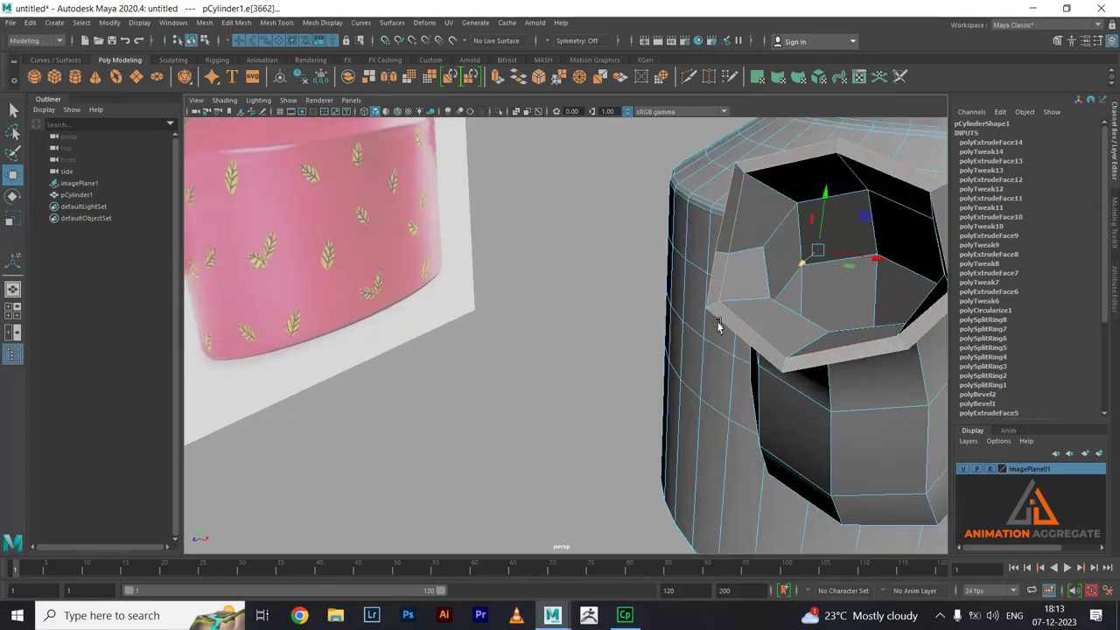
pyautogui.hotkey('ctrl', 'b')
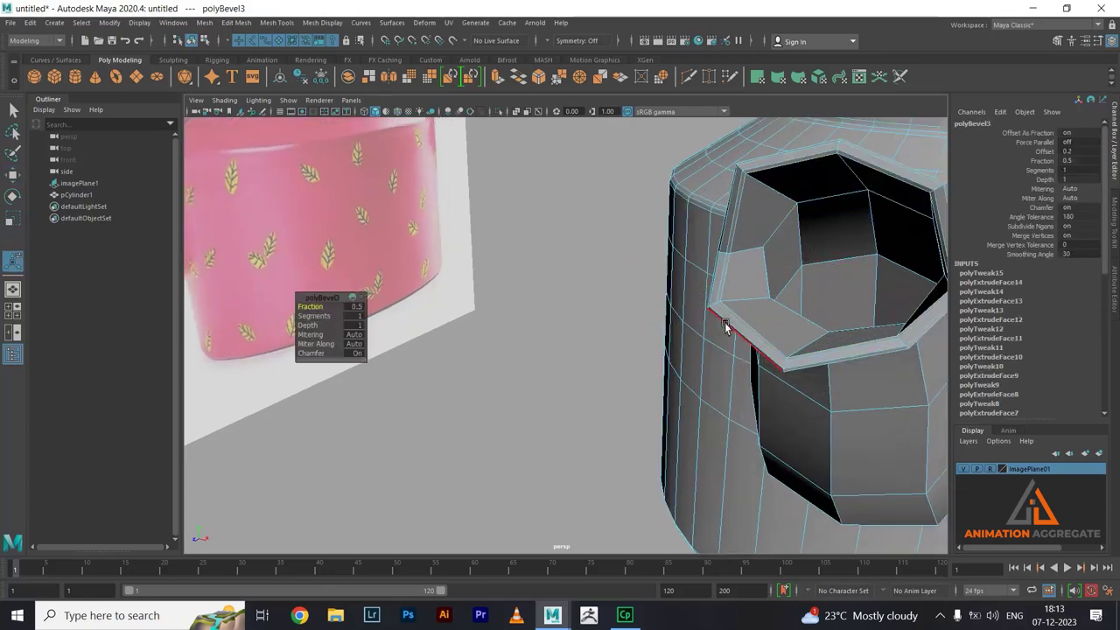
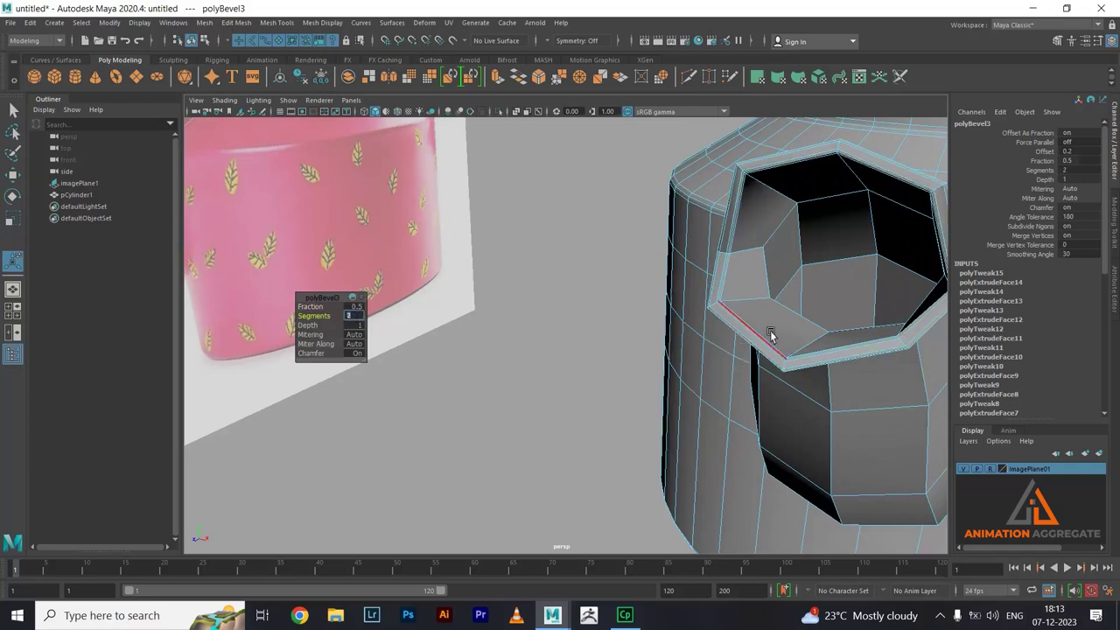
# - Select an edge on the spout's octagonal end in edge mode
pyautogui.moveTo(820, 269)
pyautogui.keyDown('alt'); pyautogui.mouseDown()
pyautogui.moveTo(780, 260)
pyautogui.moveTo(729, 303)
pyautogui.moveTo(749, 242)
pyautogui.moveTo(733, 321)
pyautogui.moveTo(768, 283)
pyautogui.moveTo(758, 280)
pyautogui.mouseUp(); pyautogui.keyUp('alt')
pyautogui.moveTo(758, 280); pyautogui.dragTo(772, 203, button='right')
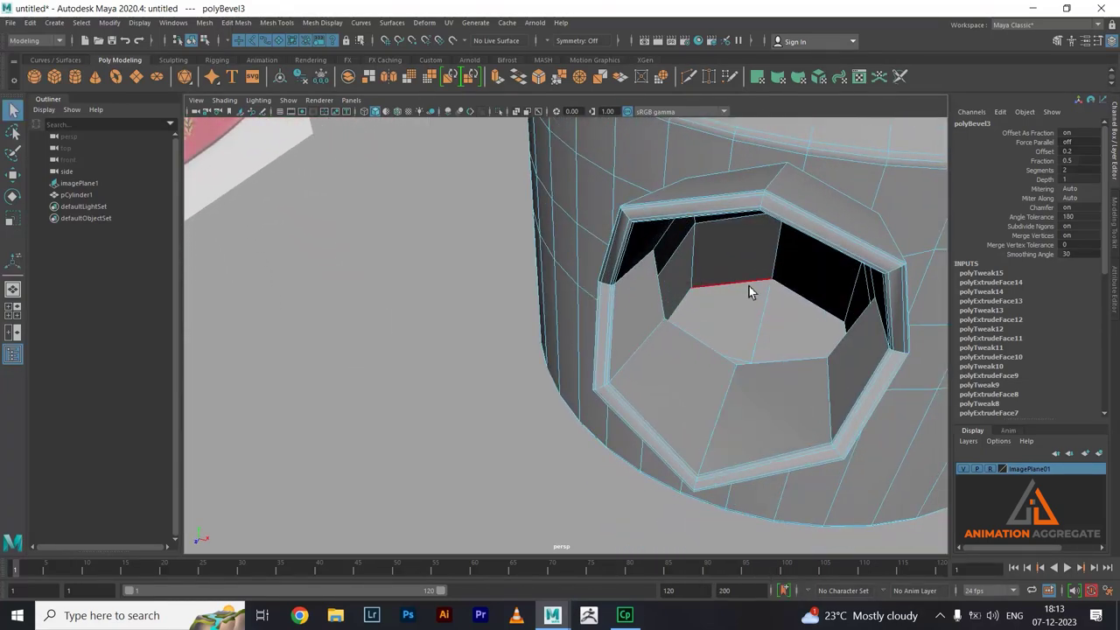
pyautogui.click(749, 288)
pyautogui.moveTo(747, 294)
pyautogui.keyDown('alt'); pyautogui.mouseDown()
pyautogui.moveTo(752, 308)
pyautogui.moveTo(707, 252)
pyautogui.moveTo(677, 249)
pyautogui.mouseUp(); pyautogui.keyUp('alt')
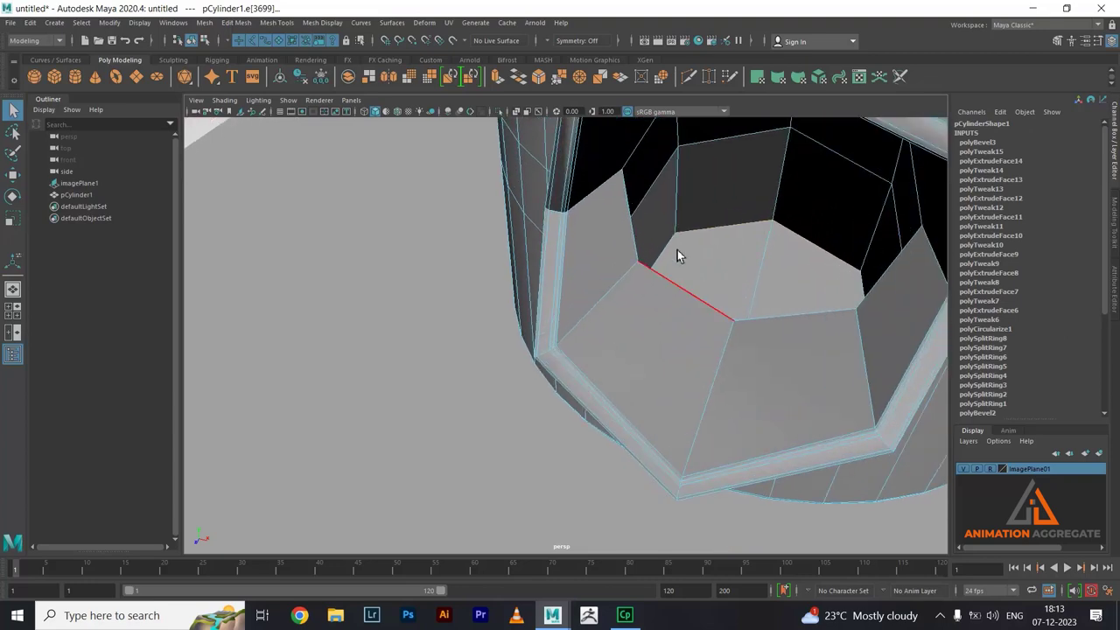
pyautogui.click(677, 245)
pyautogui.keyDown('alt'); pyautogui.moveTo(793, 275); pyautogui.dragTo(813, 279); pyautogui.keyUp('alt')
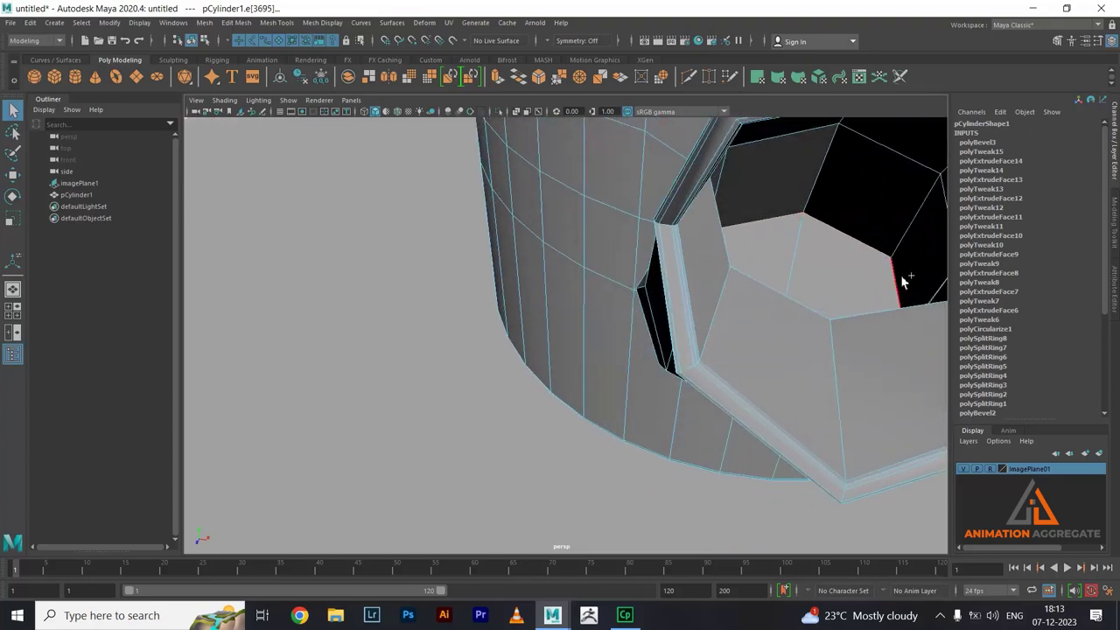
pyautogui.moveTo(901, 282)
pyautogui.keyDown('alt'); pyautogui.mouseDown()
pyautogui.moveTo(808, 278)
pyautogui.moveTo(790, 353)
pyautogui.moveTo(758, 330)
pyautogui.moveTo(732, 343)
pyautogui.moveTo(730, 403)
pyautogui.moveTo(716, 400)
pyautogui.mouseUp(); pyautogui.keyUp('alt')
pyautogui.scroll(2, 726, 347)
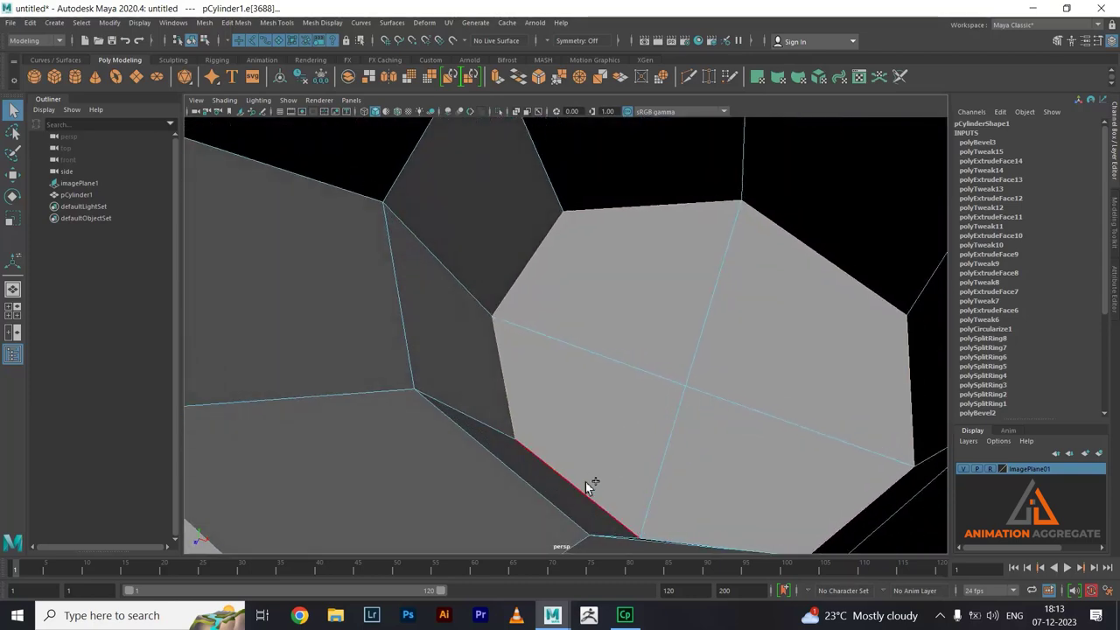
pyautogui.click(812, 368)
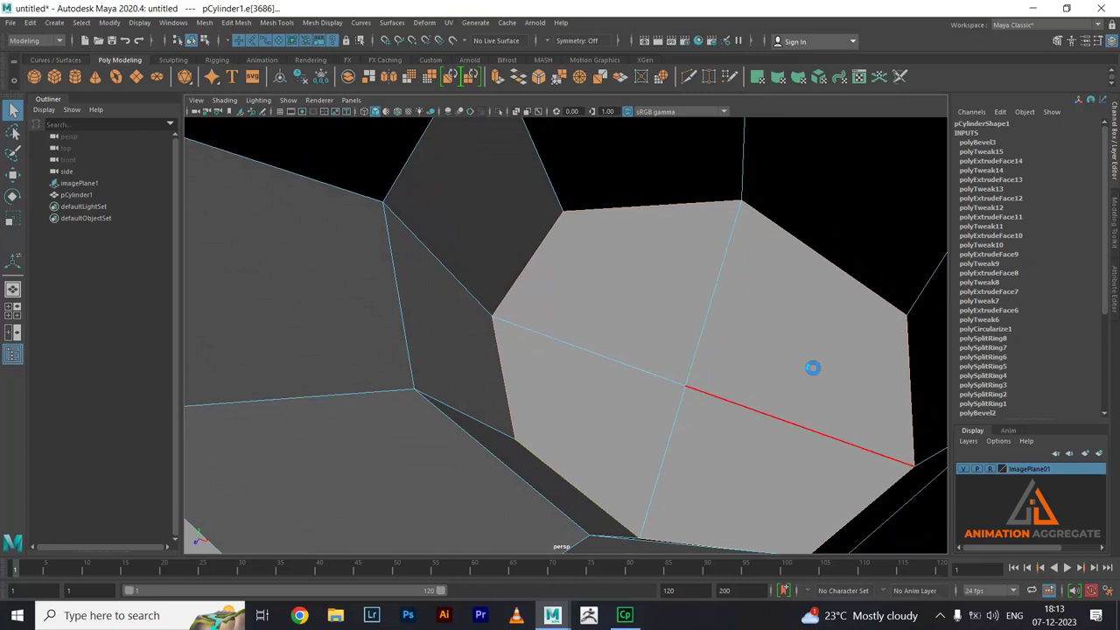
# - Bevel the spout-end edges with Fraction 0.05 and 2 segments, then return to object mode
pyautogui.hotkey('ctrl', 'b')
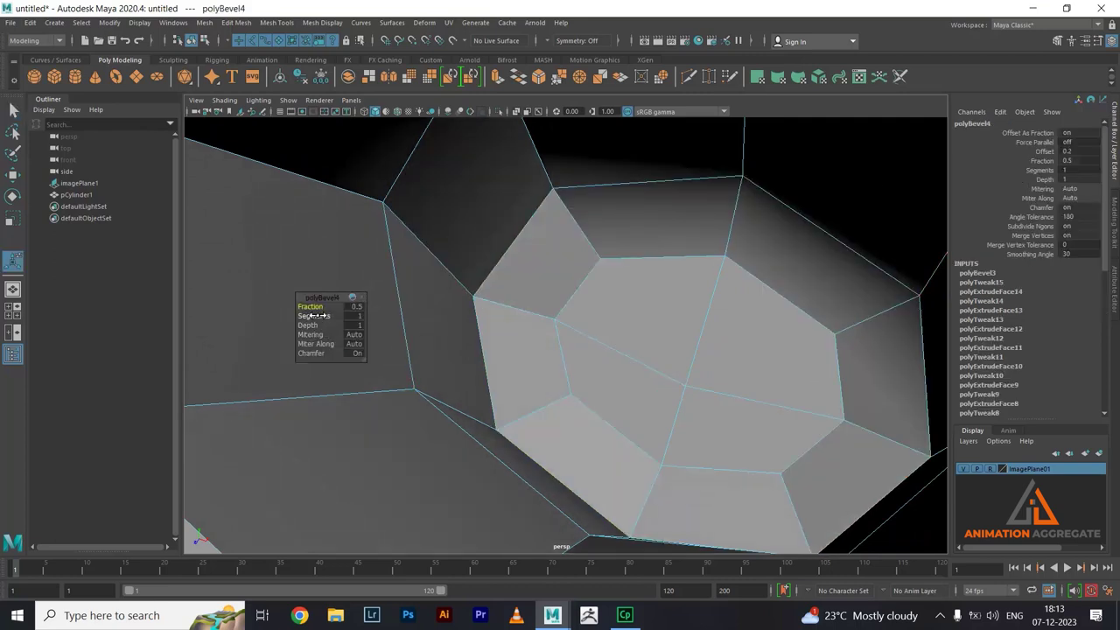
pyautogui.moveTo(312, 311); pyautogui.dragTo(292, 324)
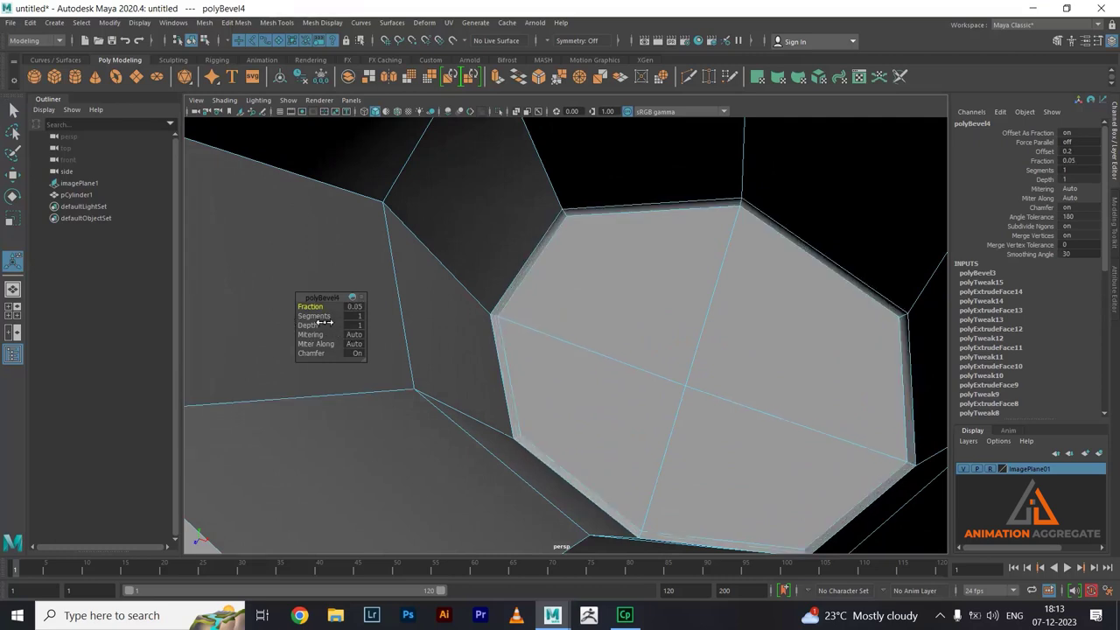
pyautogui.moveTo(321, 316); pyautogui.dragTo(324, 316)
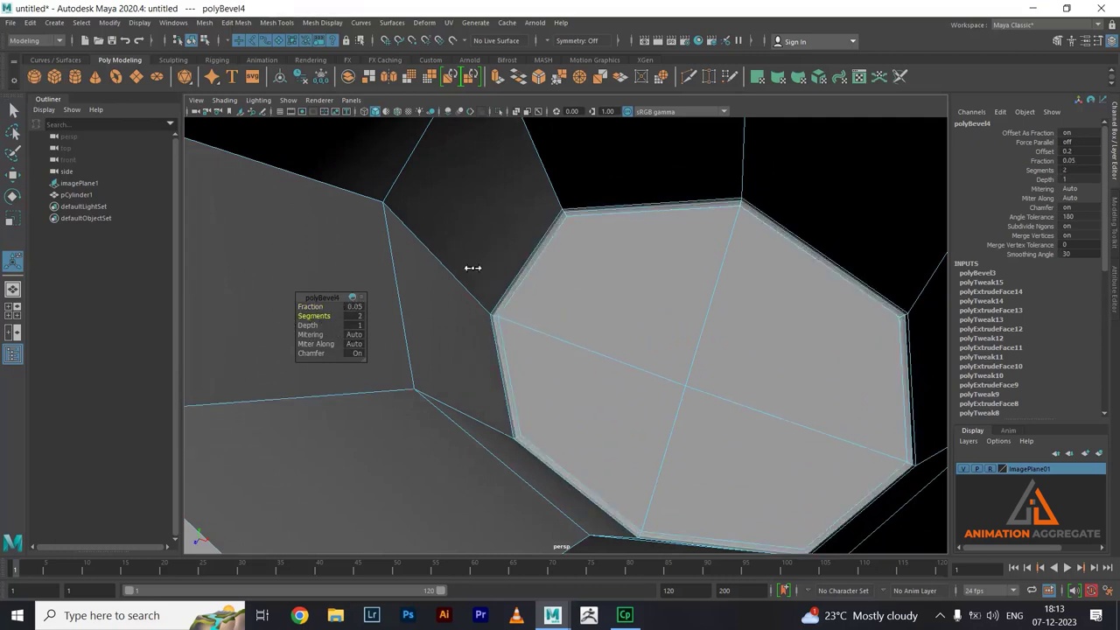
pyautogui.moveTo(529, 252); pyautogui.dragTo(601, 193, button='right')
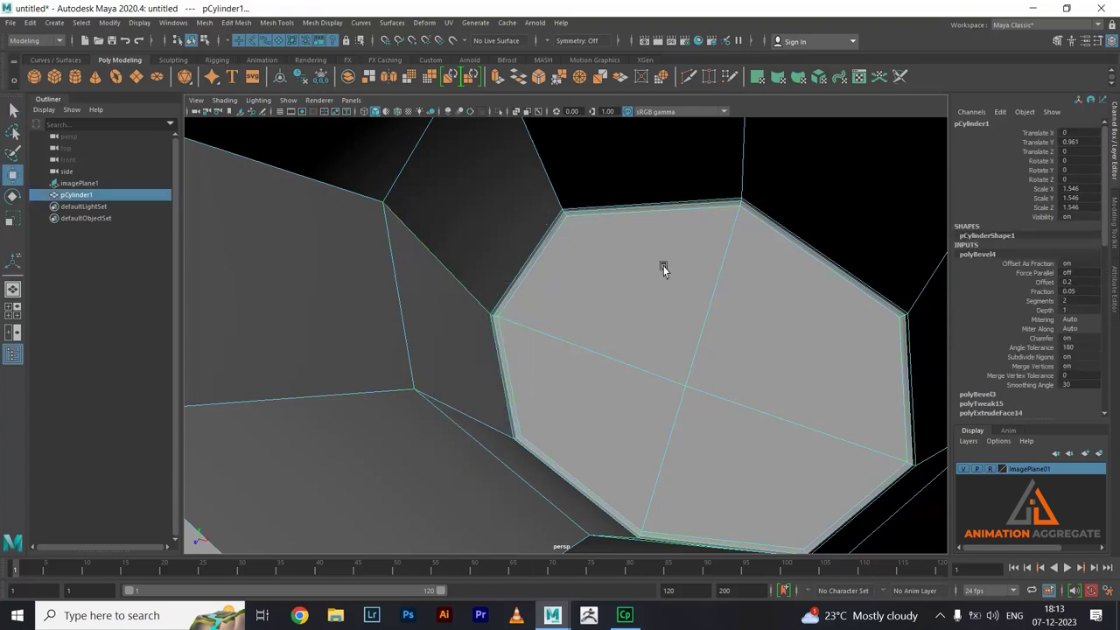
# - Select the edges where the spout joins the kettle body
pyautogui.scroll(-5, 733, 370)
pyautogui.keyDown('alt'); pyautogui.moveTo(706, 301); pyautogui.dragTo(607, 266); pyautogui.keyUp('alt')
pyautogui.scroll(2, 602, 265)
pyautogui.scroll(2, 608, 266)
pyautogui.moveTo(607, 266); pyautogui.dragTo(615, 216, button='right')
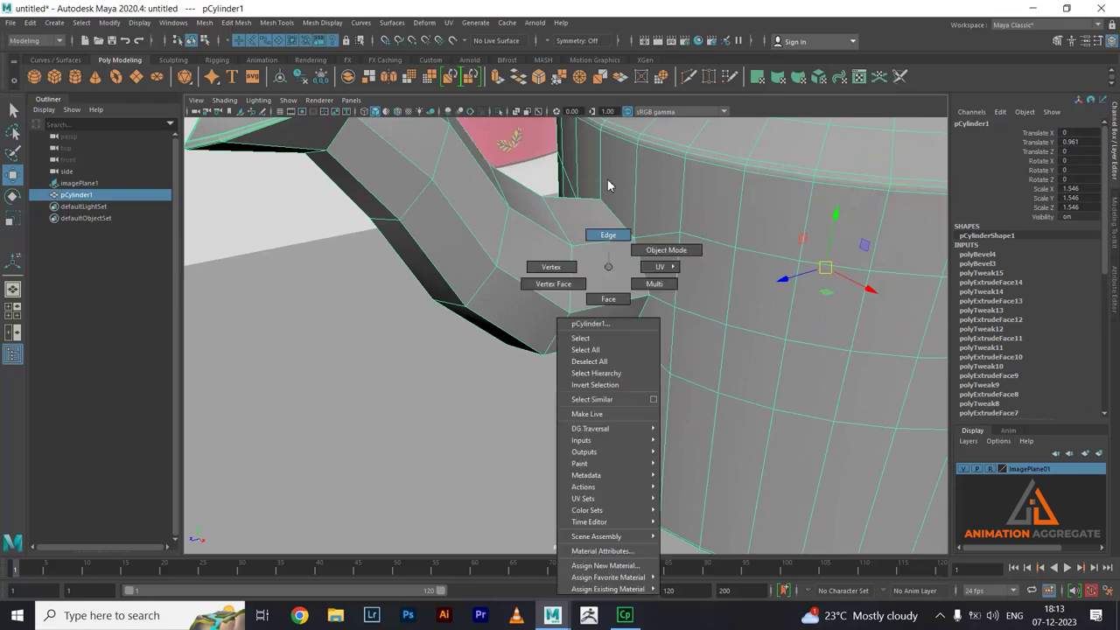
pyautogui.click(616, 217)
pyautogui.keyDown('shift'); pyautogui.click(645, 281); pyautogui.keyUp('shift')
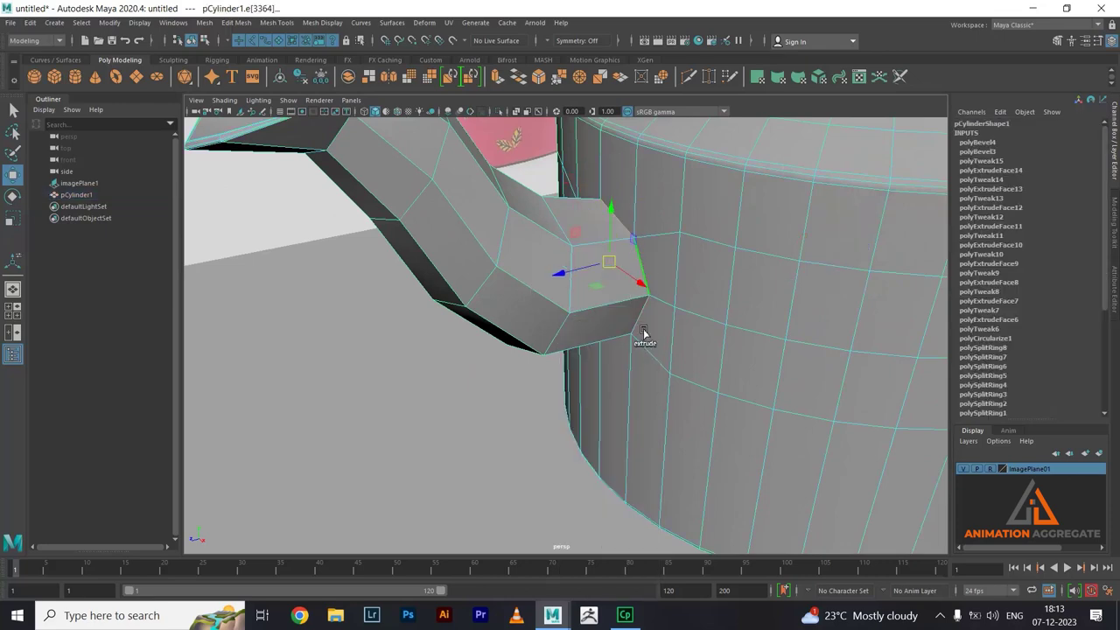
pyautogui.moveTo(645, 332)
pyautogui.keyDown('alt'); pyautogui.mouseDown()
pyautogui.moveTo(650, 248)
pyautogui.moveTo(683, 250)
pyautogui.moveTo(683, 163)
pyautogui.moveTo(662, 211)
pyautogui.mouseUp(); pyautogui.keyUp('alt')
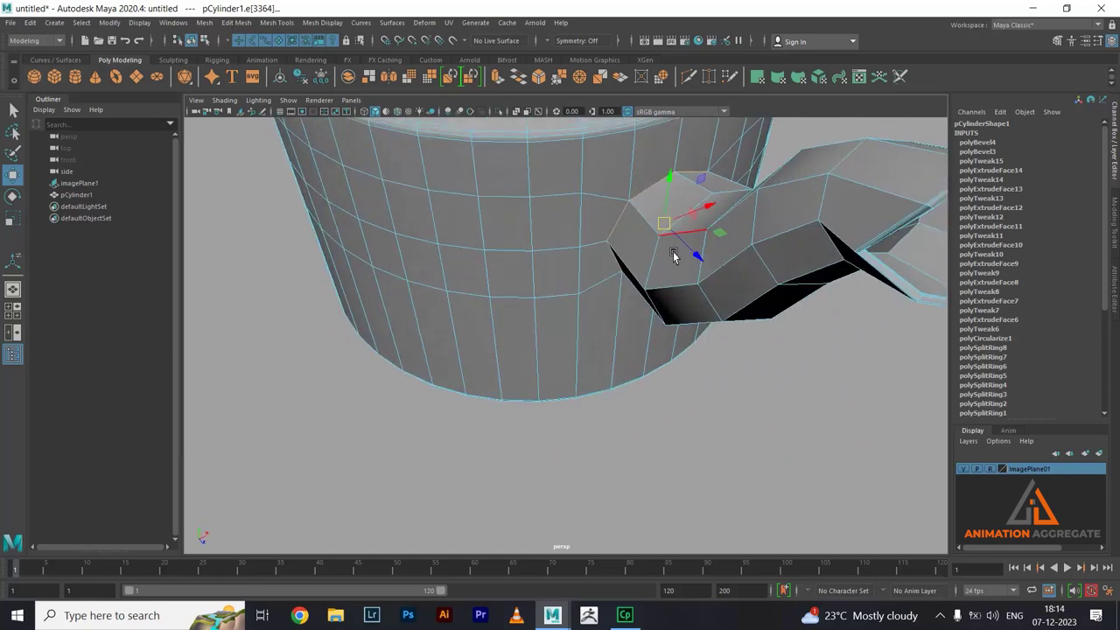
pyautogui.keyDown('alt'); pyautogui.moveTo(648, 283); pyautogui.dragTo(644, 257); pyautogui.keyUp('alt')
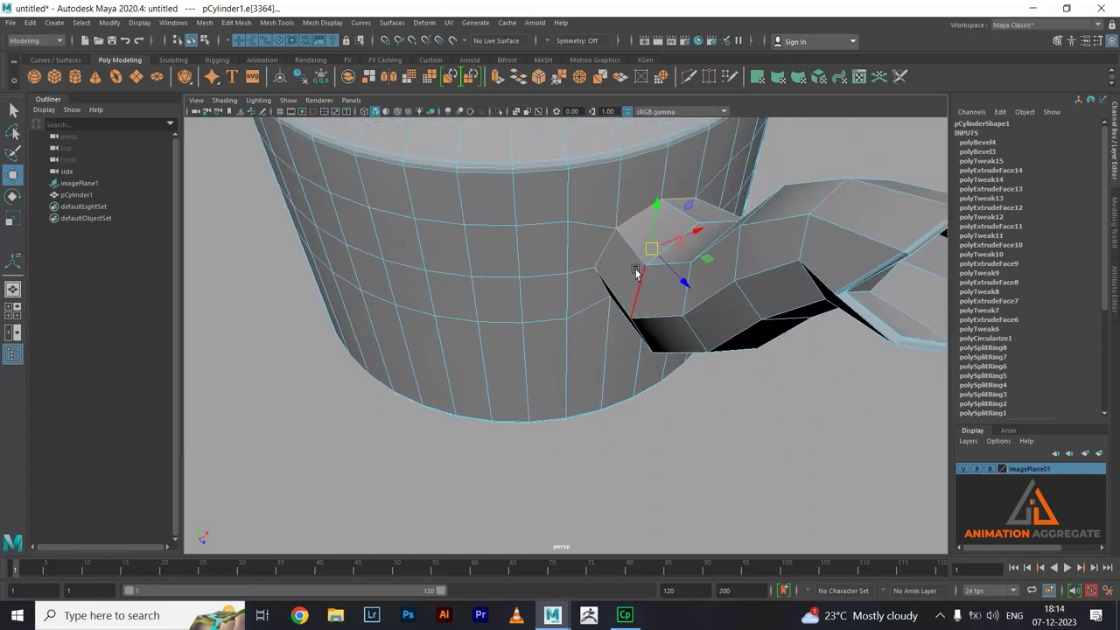
# - Bevel the spout-base edges with Fraction 0.16 and 2 segments, then return to object mode
pyautogui.click(537, 77)
pyautogui.keyDown('alt'); pyautogui.moveTo(686, 232); pyautogui.dragTo(645, 310); pyautogui.keyUp('alt')
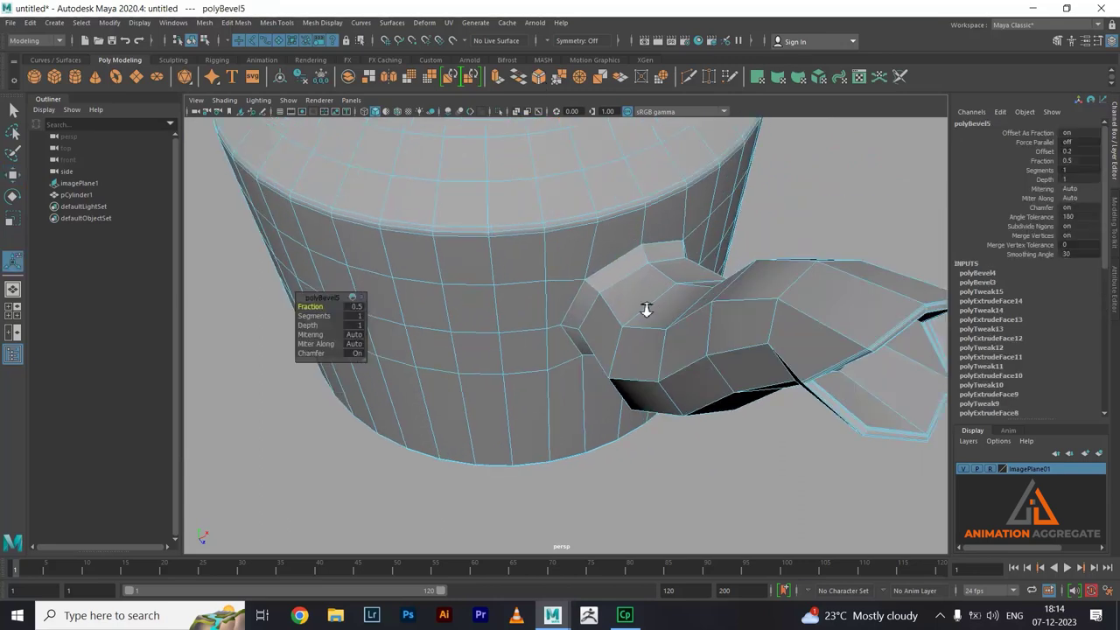
pyautogui.click(1042, 161)
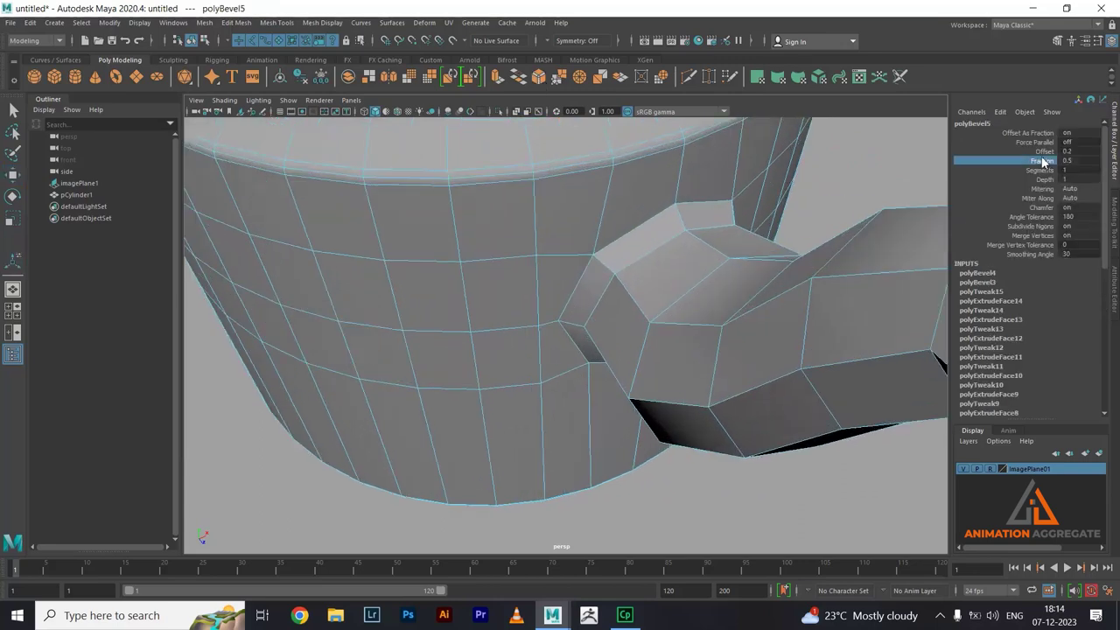
pyautogui.moveTo(806, 227); pyautogui.dragTo(804, 232, button='middle')
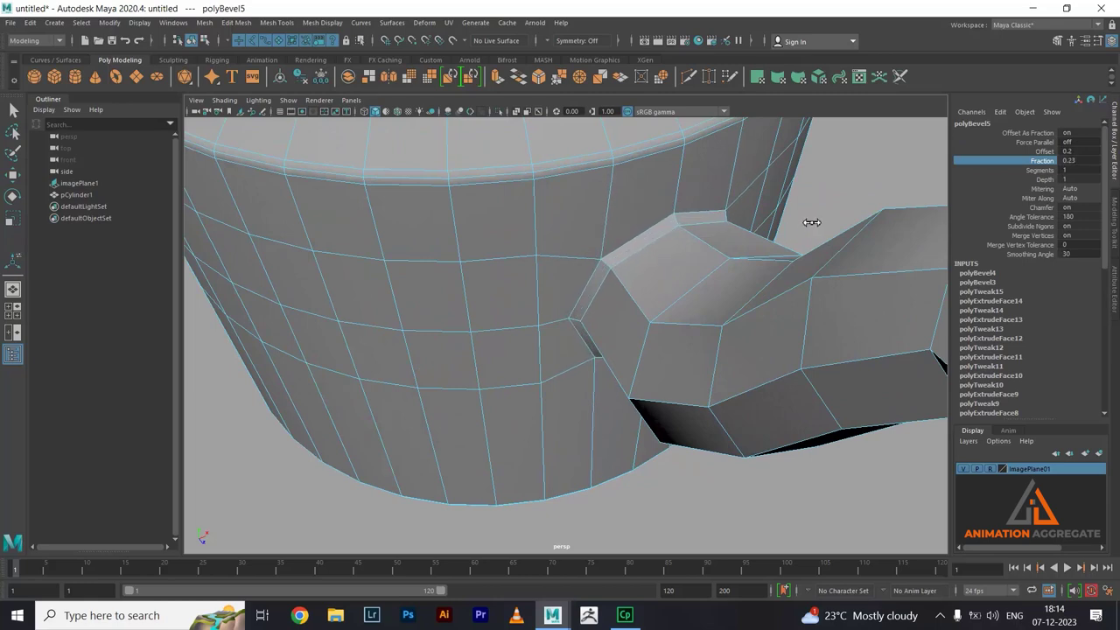
pyautogui.moveTo(812, 223); pyautogui.dragTo(812, 222, button='middle')
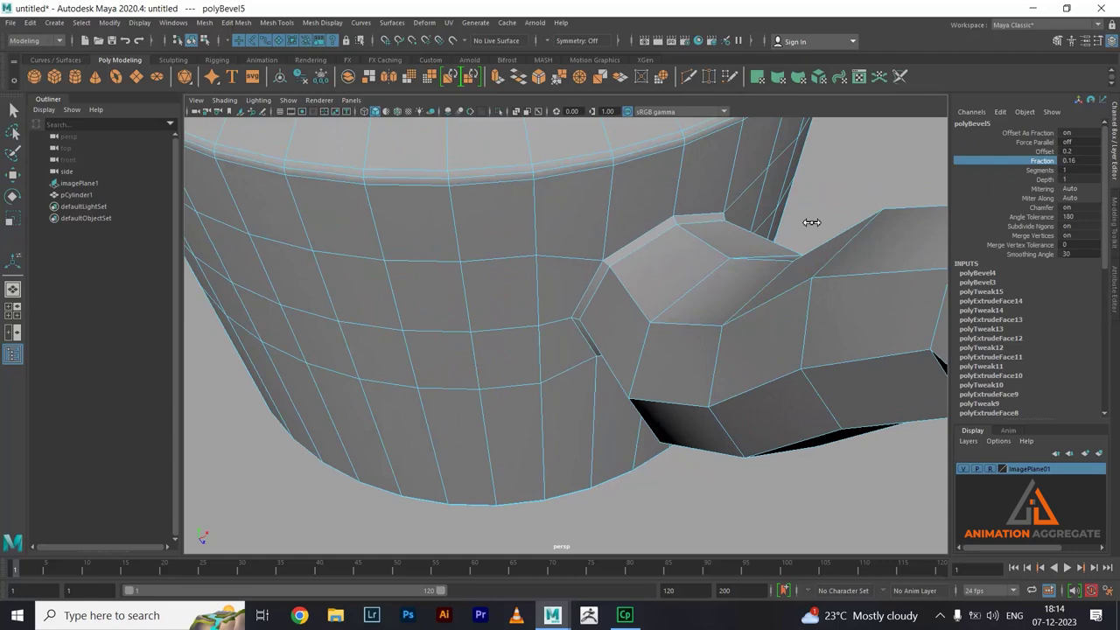
pyautogui.click(1008, 170)
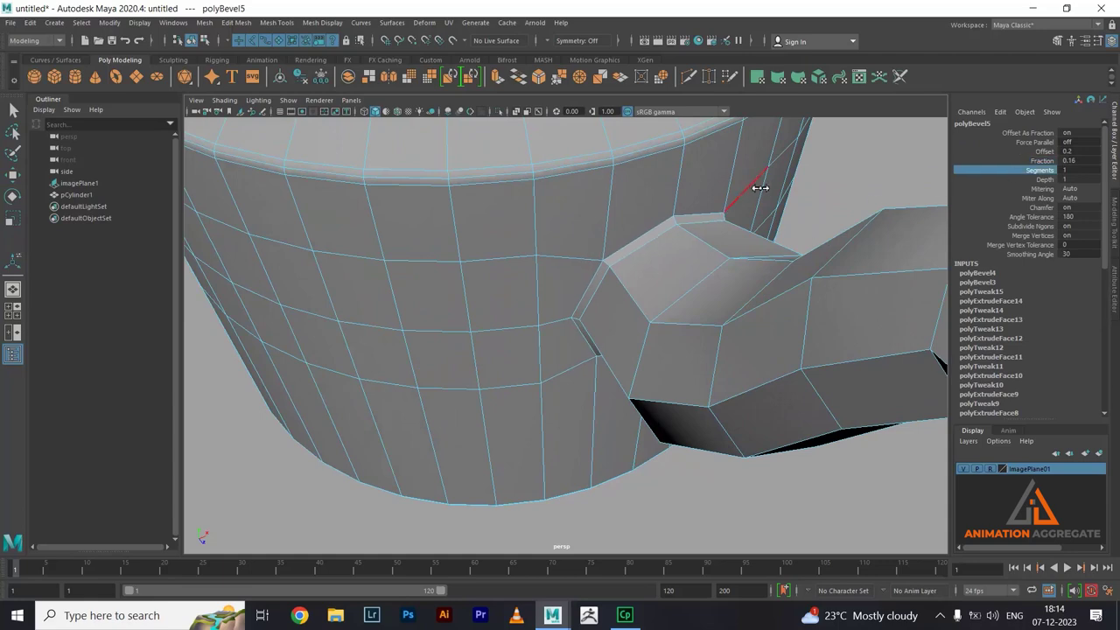
pyautogui.moveTo(760, 188); pyautogui.dragTo(768, 187, button='middle')
pyautogui.moveTo(662, 220); pyautogui.dragTo(727, 200, button='right')
pyautogui.moveTo(832, 327)
pyautogui.keyDown('alt'); pyautogui.mouseDown()
pyautogui.moveTo(794, 318)
pyautogui.moveTo(708, 262)
pyautogui.mouseUp(); pyautogui.keyUp('alt')
pyautogui.moveTo(749, 310); pyautogui.dragTo(745, 166, button='right')
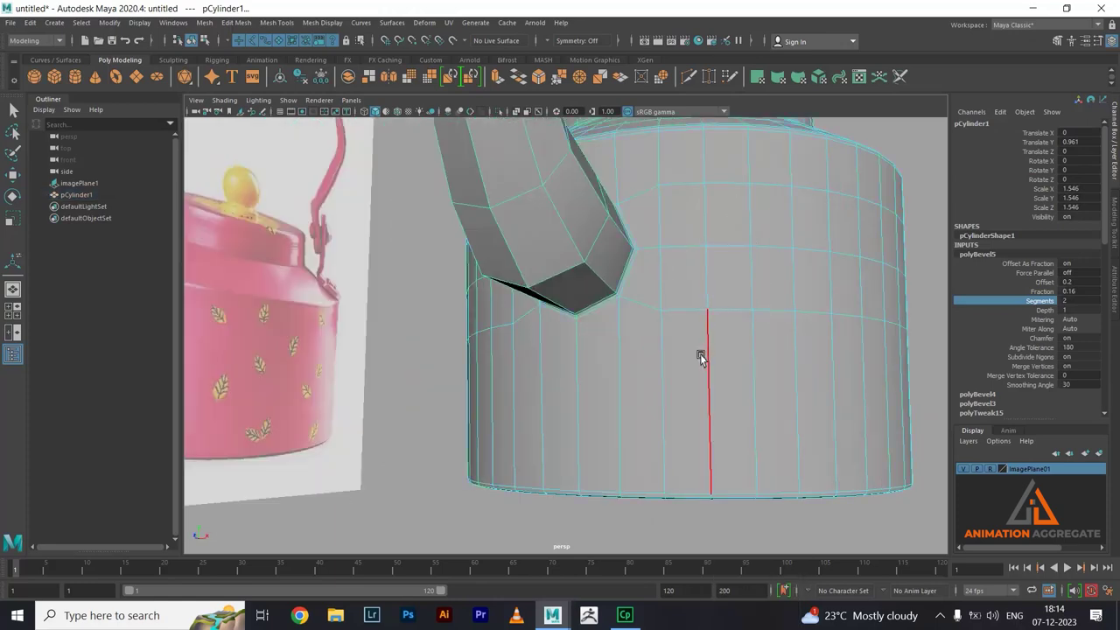
# - Insert horizontal edge loops around the kettle body using a Multi split ring
pyautogui.click(709, 354)
pyautogui.keyDown('shift'); pyautogui.moveTo(819, 235); pyautogui.dragTo(757, 295, button='right'); pyautogui.keyUp('shift')
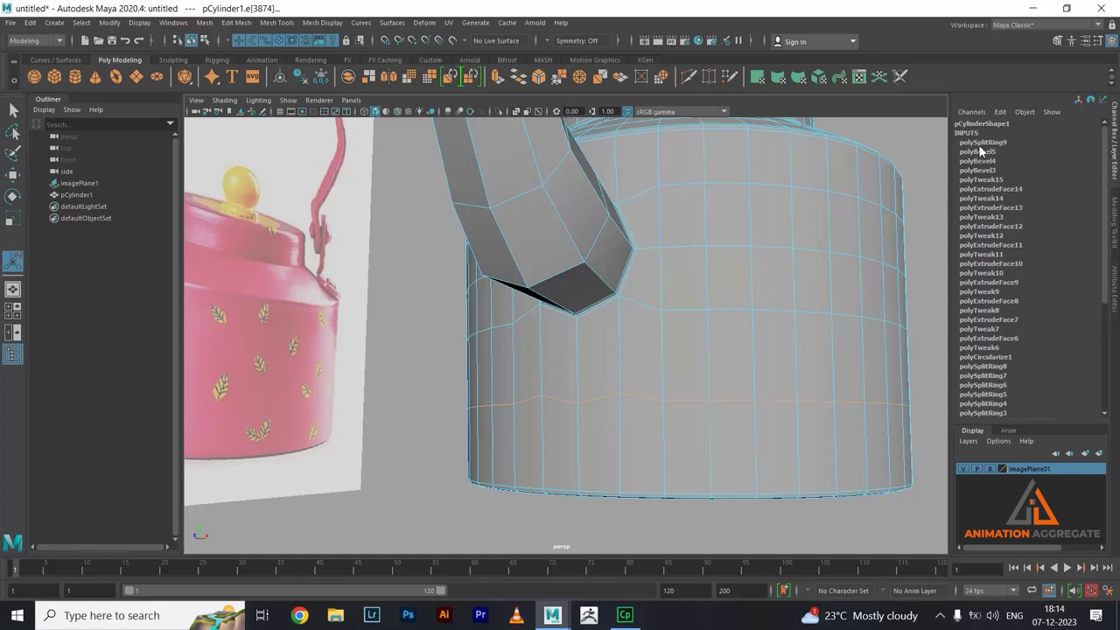
pyautogui.click(982, 143)
pyautogui.click(1066, 163)
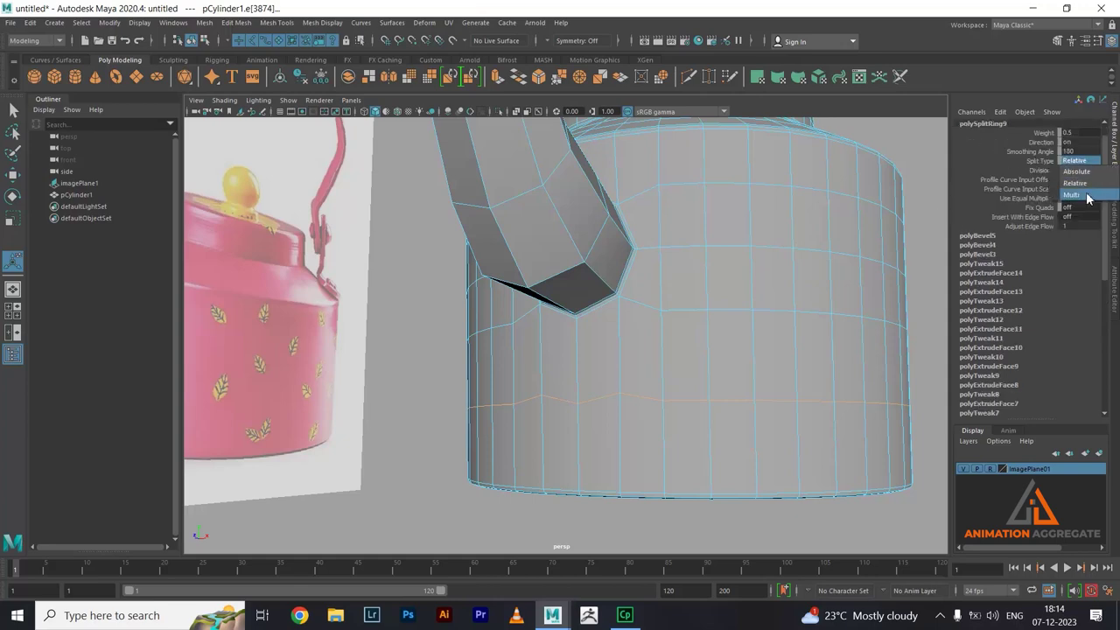
pyautogui.click(1080, 187)
# - Return to object mode and delete the kettle's construction history
pyautogui.keyDown('alt'); pyautogui.moveTo(742, 265); pyautogui.dragTo(690, 230); pyautogui.keyUp('alt')
pyautogui.click(719, 199)
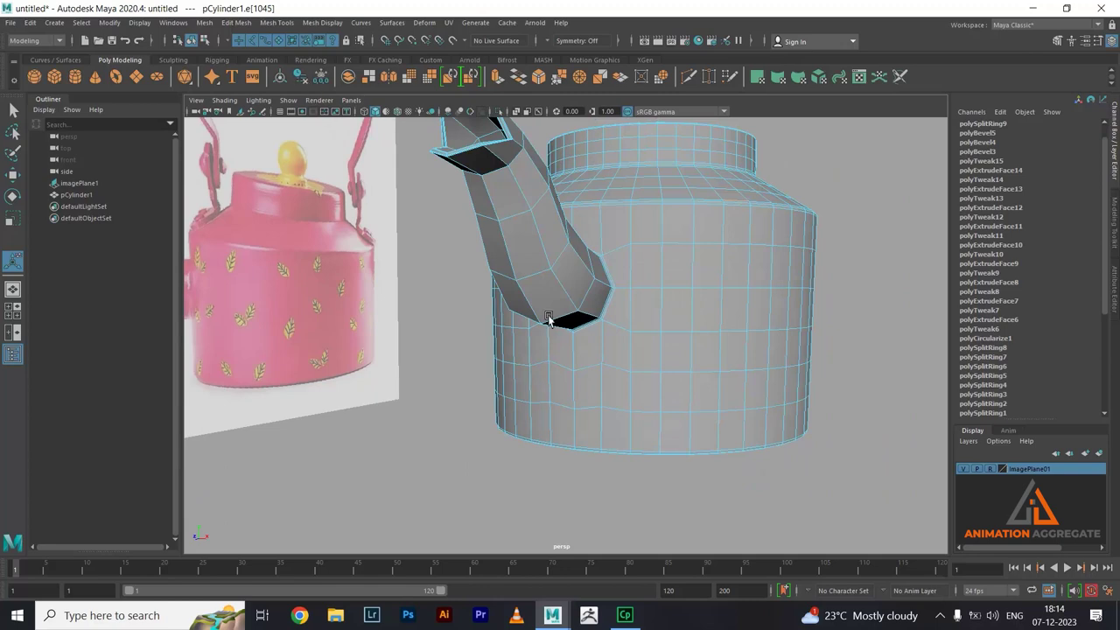
pyautogui.moveTo(702, 314)
pyautogui.keyDown('alt'); pyautogui.mouseDown()
pyautogui.moveTo(717, 257)
pyautogui.moveTo(617, 253)
pyautogui.mouseUp(); pyautogui.keyUp('alt')
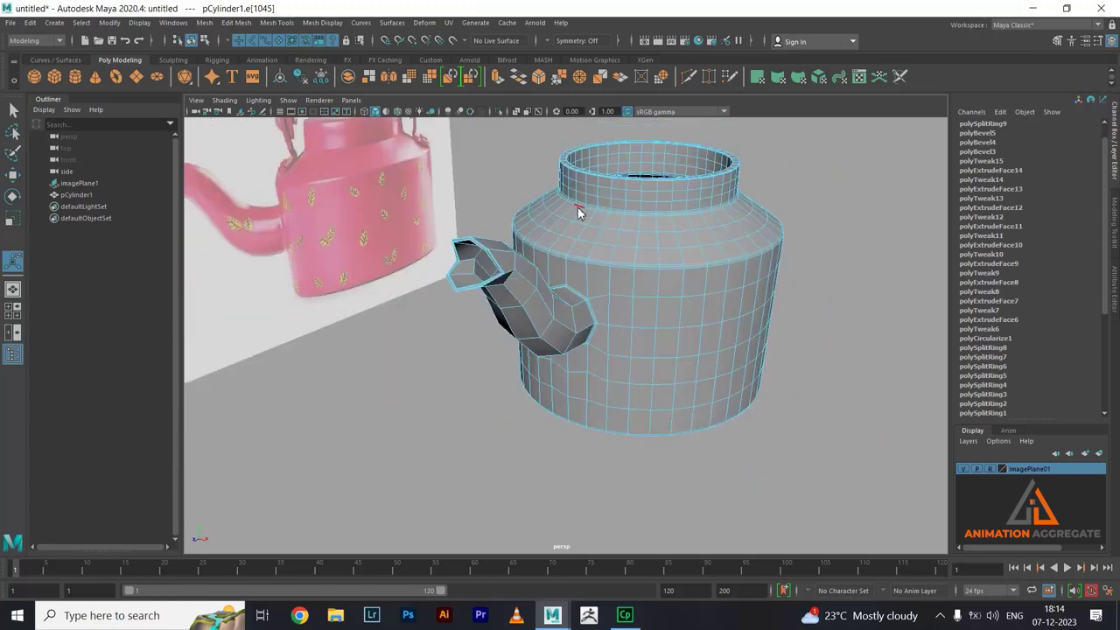
pyautogui.moveTo(577, 210); pyautogui.dragTo(637, 191, button='right')
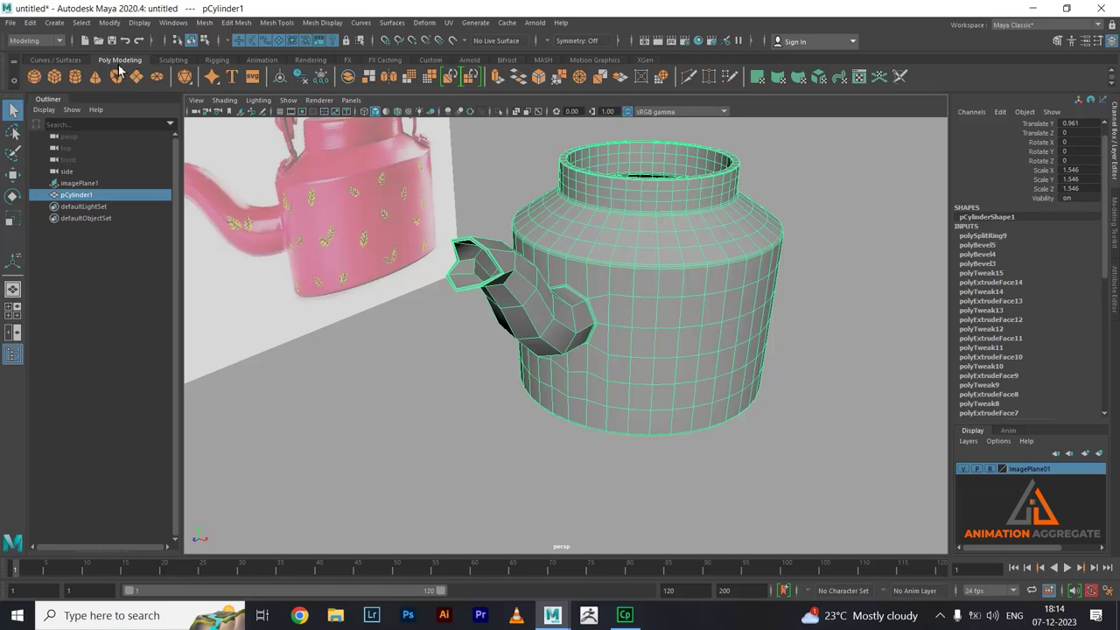
pyautogui.click(303, 80)
pyautogui.moveTo(777, 338)
pyautogui.keyDown('alt'); pyautogui.mouseDown()
pyautogui.moveTo(767, 315)
pyautogui.moveTo(750, 333)
pyautogui.moveTo(647, 303)
pyautogui.mouseUp(); pyautogui.keyUp('alt')
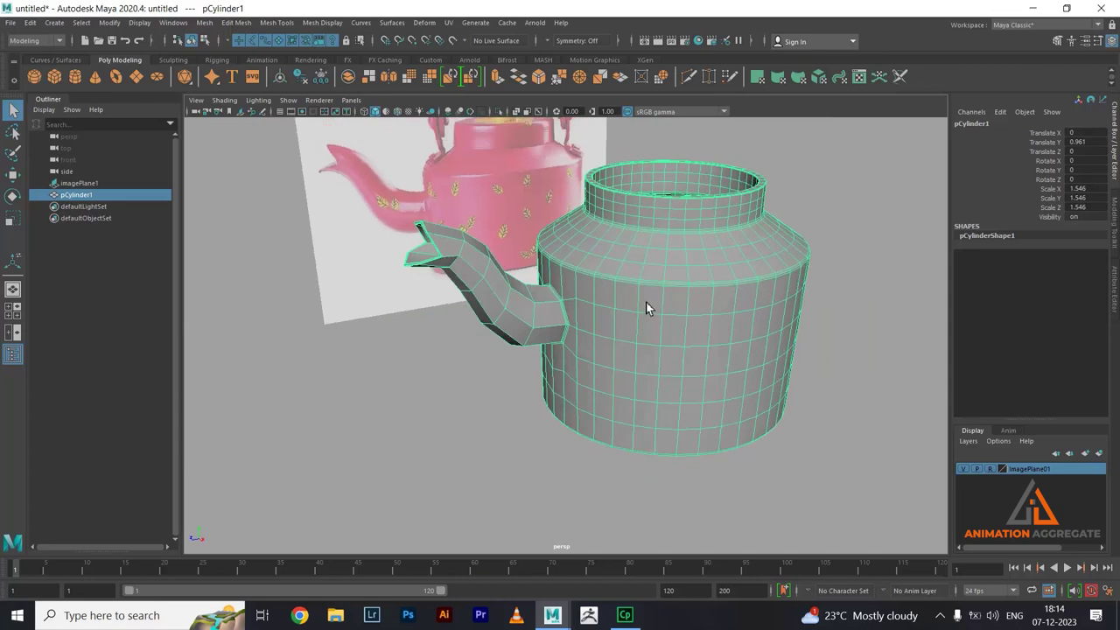
# - Toggle the smoothed preview and frame the side view on the reference spout joint
pyautogui.press('3')
pyautogui.click(420, 398)
pyautogui.moveTo(542, 308)
pyautogui.keyDown('alt'); pyautogui.mouseDown()
pyautogui.moveTo(619, 277)
pyautogui.moveTo(630, 333)
pyautogui.moveTo(556, 331)
pyautogui.mouseUp(); pyautogui.keyUp('alt')
pyautogui.press('space')
pyautogui.press('space')
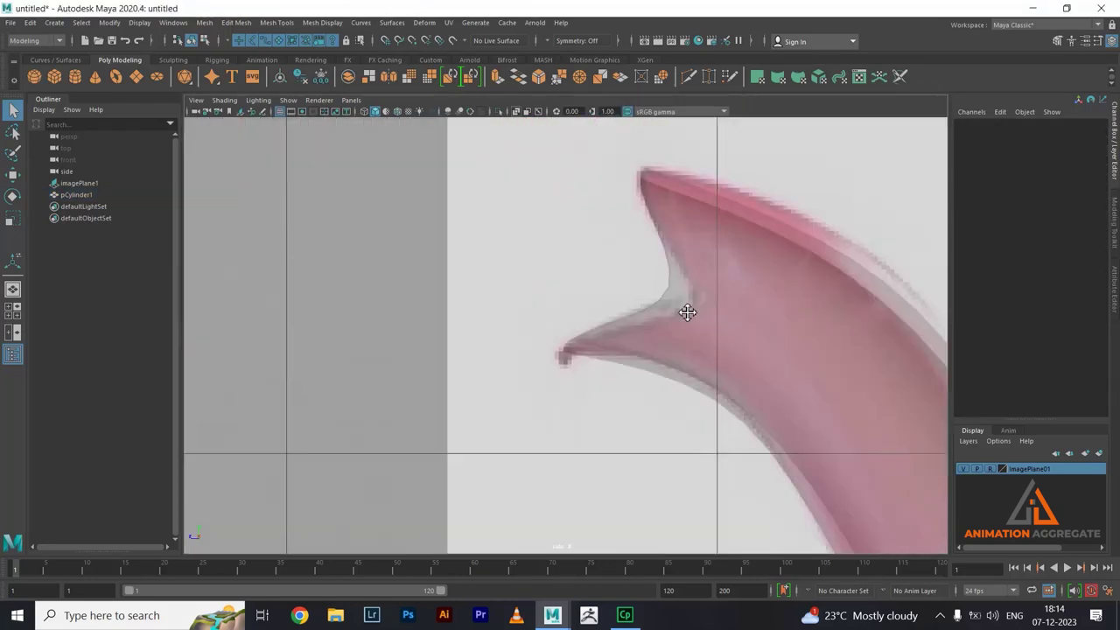
pyautogui.moveTo(688, 307)
pyautogui.keyDown('alt'); pyautogui.mouseDown(button='right')
pyautogui.moveTo(740, 356)
pyautogui.moveTo(685, 282)
pyautogui.moveTo(718, 443)
pyautogui.mouseUp(button='right'); pyautogui.keyUp('alt')
pyautogui.click(673, 297)
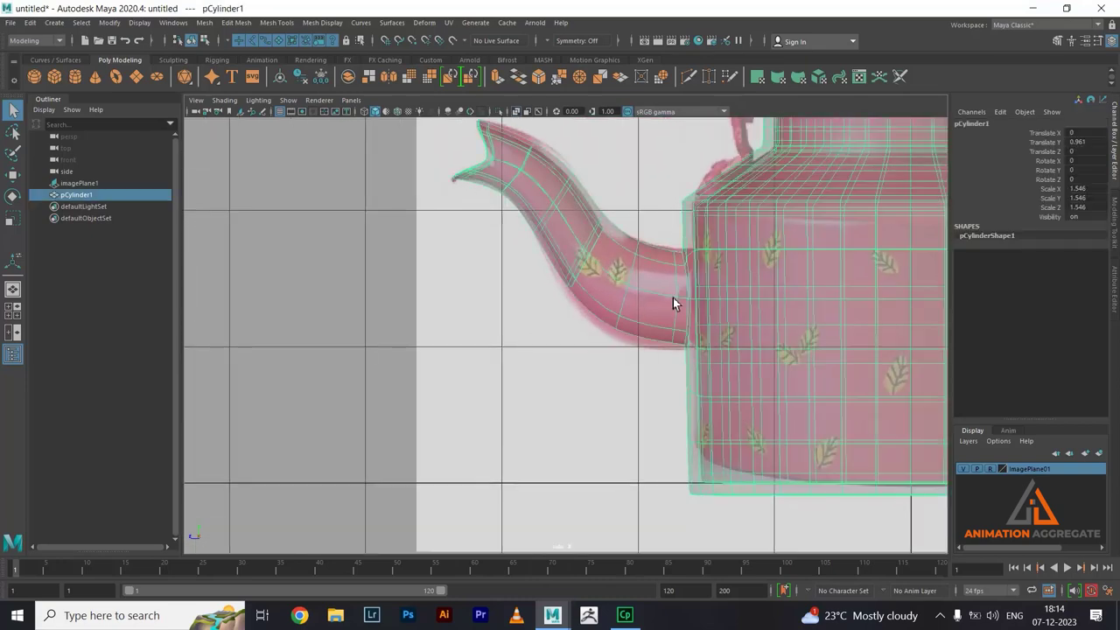
pyautogui.keyDown('alt'); pyautogui.moveTo(673, 298); pyautogui.dragTo(722, 368, button='right'); pyautogui.keyUp('alt')
# - Move the two vertices on the spout's lower curve left to match the reference
pyautogui.moveTo(686, 287); pyautogui.dragTo(618, 250, button='right')
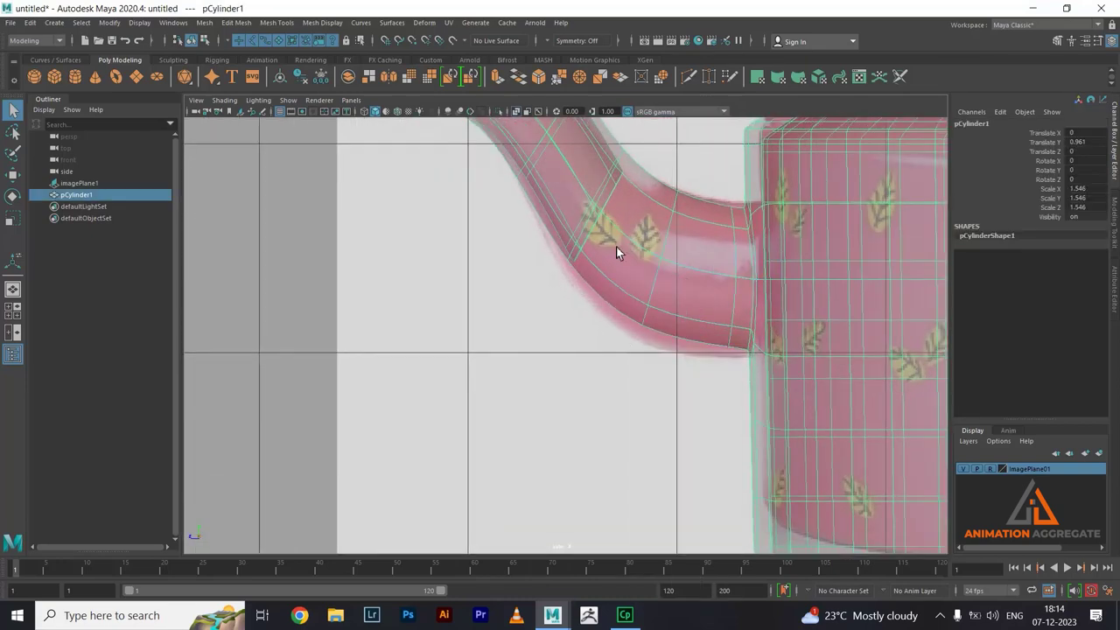
pyautogui.moveTo(625, 272); pyautogui.dragTo(683, 362)
pyautogui.press('w')
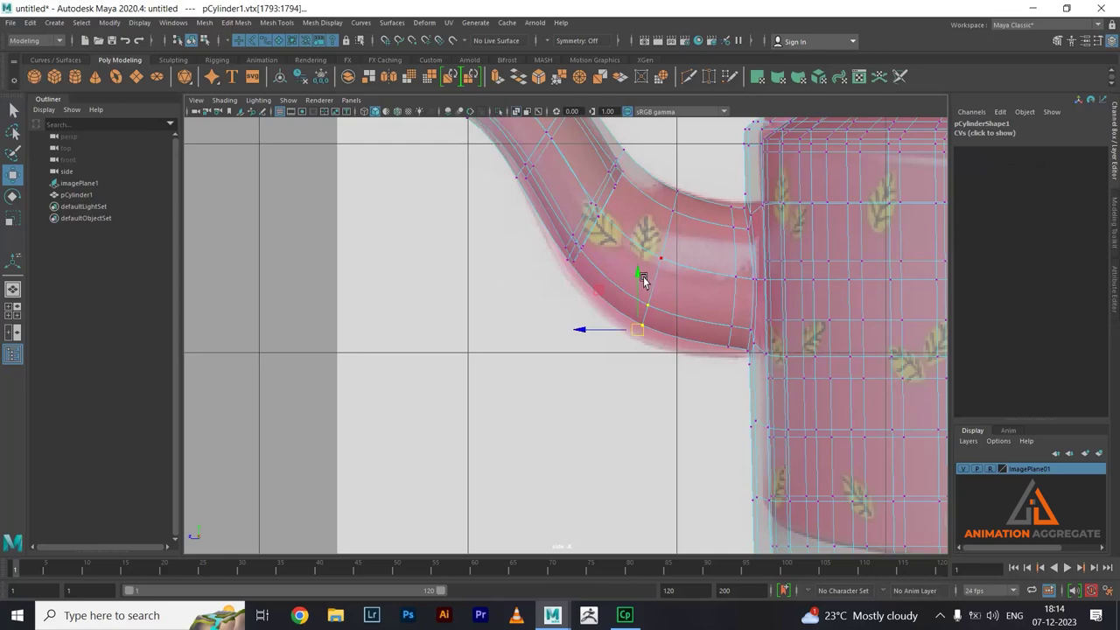
pyautogui.moveTo(657, 296)
pyautogui.mouseDown()
pyautogui.moveTo(630, 297)
pyautogui.moveTo(579, 257)
pyautogui.mouseUp()
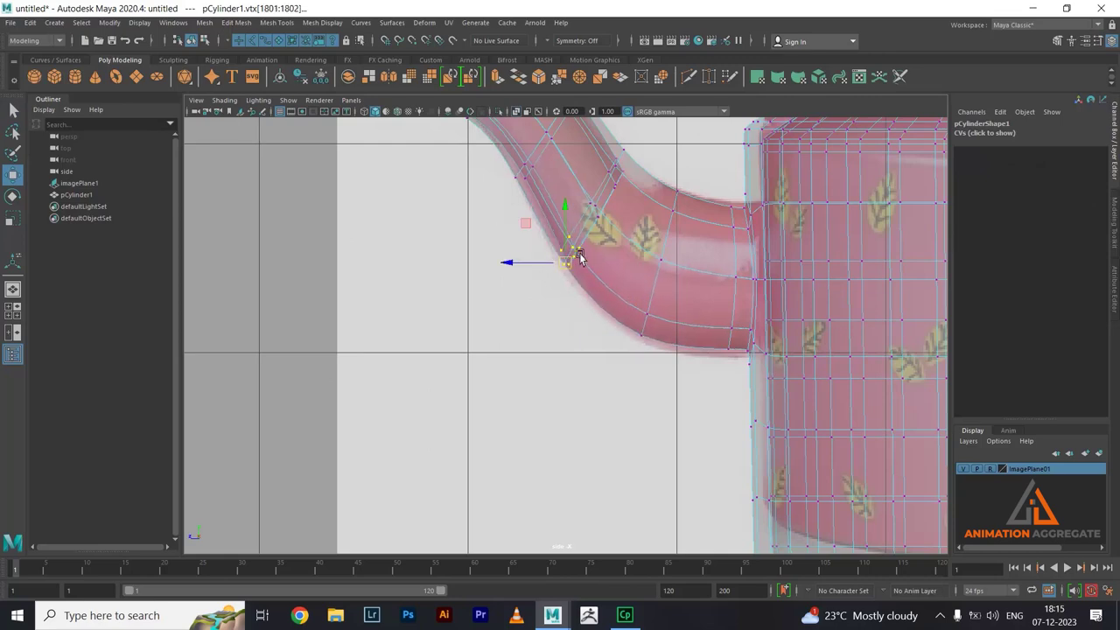
# - Adjust the spout-bend vertices and nudge the spout-body junction vertices slightly down
pyautogui.moveTo(609, 200)
pyautogui.keyDown('alt'); pyautogui.mouseDown(button='middle')
pyautogui.moveTo(592, 280)
pyautogui.moveTo(643, 357)
pyautogui.mouseUp(button='middle'); pyautogui.keyUp('alt')
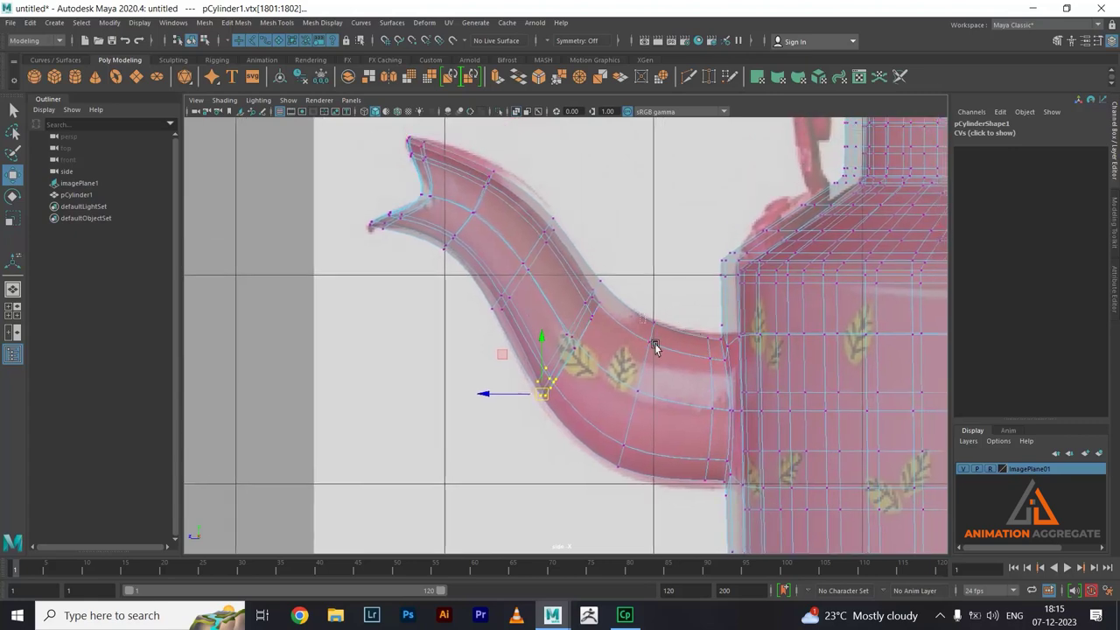
pyautogui.moveTo(656, 347); pyautogui.dragTo(645, 324)
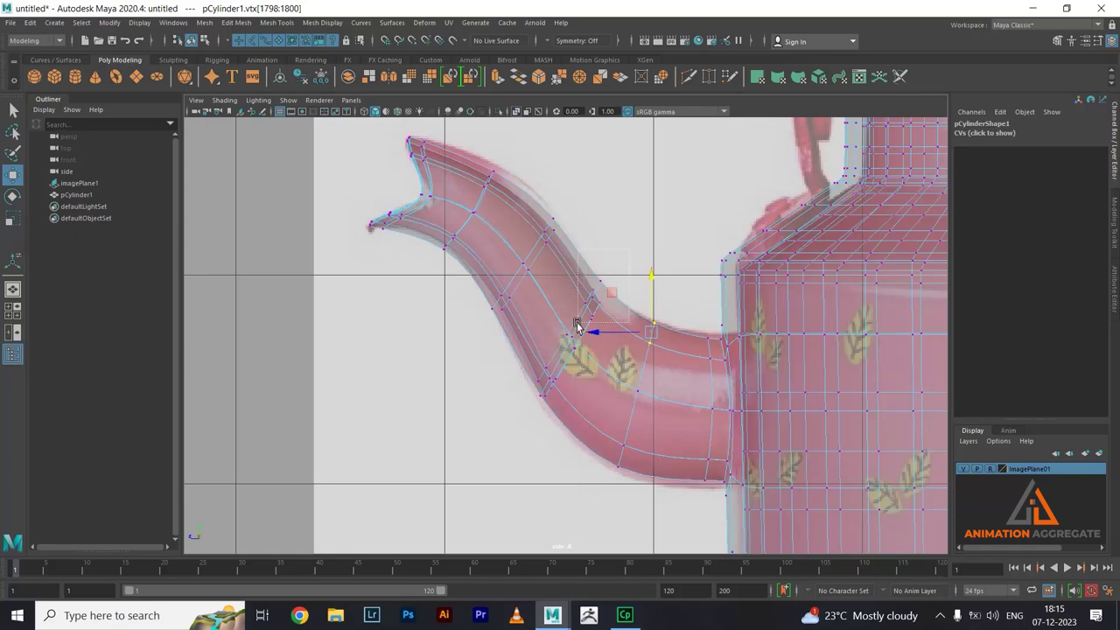
pyautogui.moveTo(629, 250); pyautogui.dragTo(577, 326)
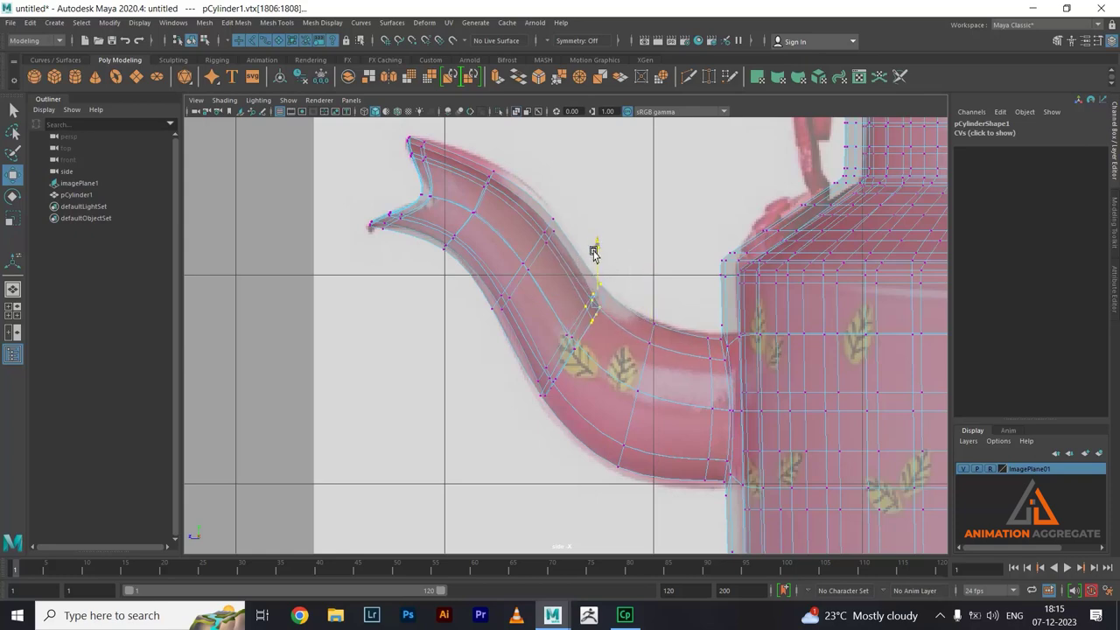
pyautogui.scroll(-2, 749, 394)
pyautogui.scroll(-1, 737, 320)
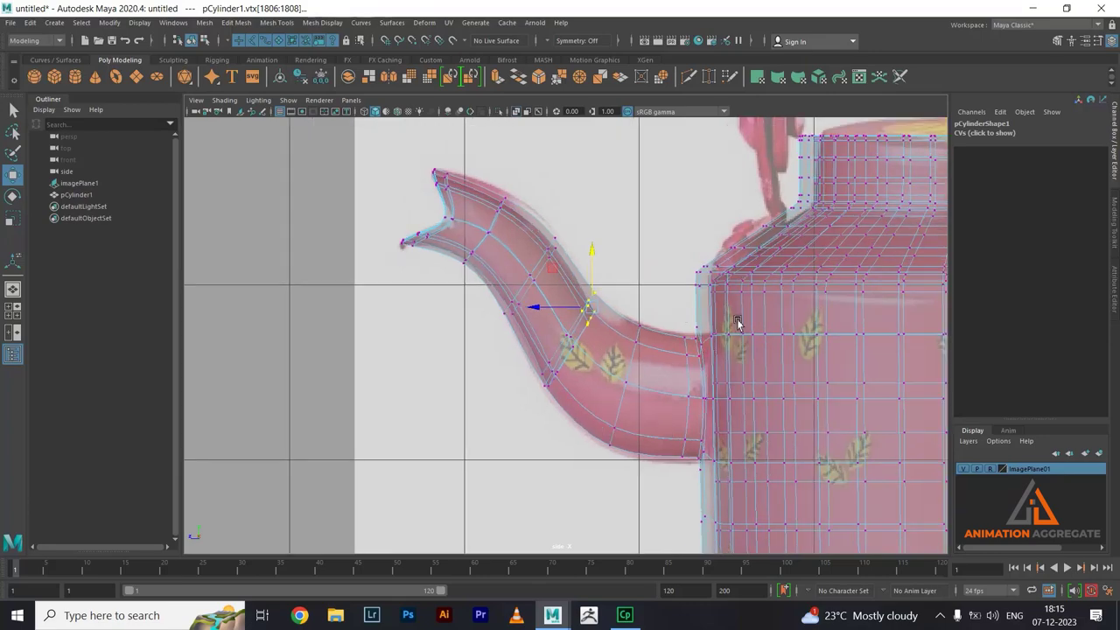
pyautogui.press('space')
pyautogui.press('space')
pyautogui.scroll(-3, 705, 295)
pyautogui.scroll(4, 750, 270)
pyautogui.scroll(3, 601, 234)
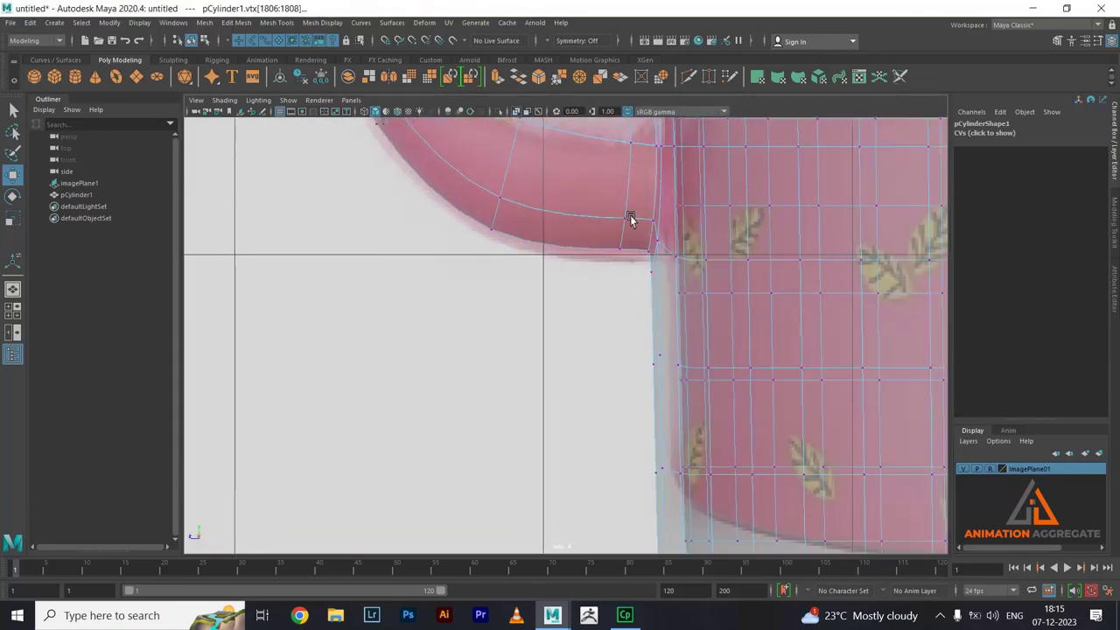
pyautogui.moveTo(586, 185); pyautogui.dragTo(667, 289)
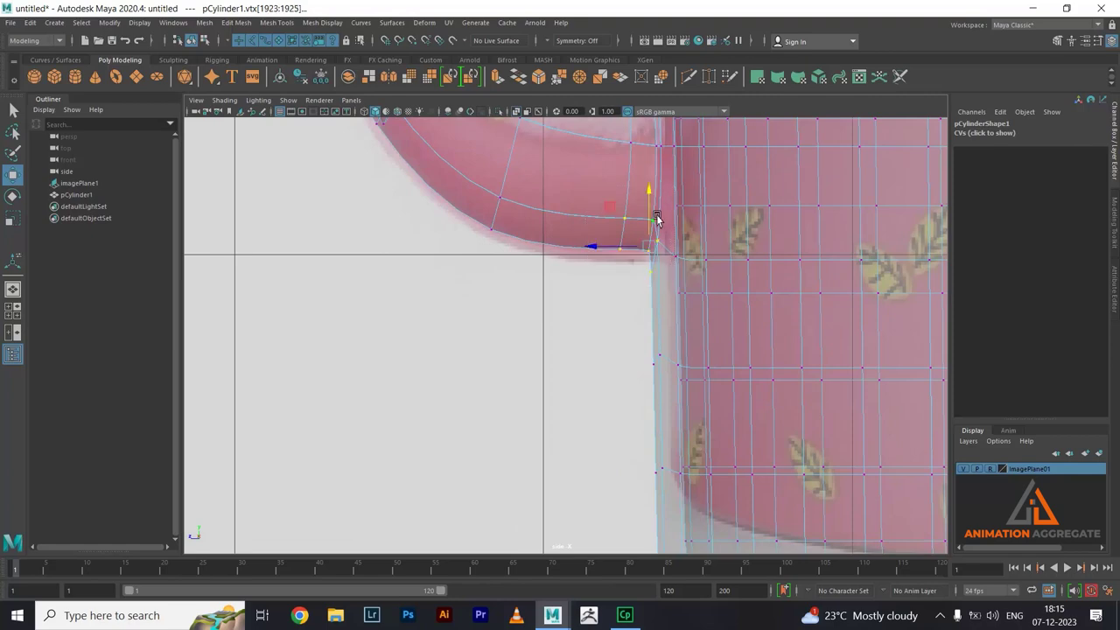
pyautogui.moveTo(651, 200); pyautogui.dragTo(650, 204)
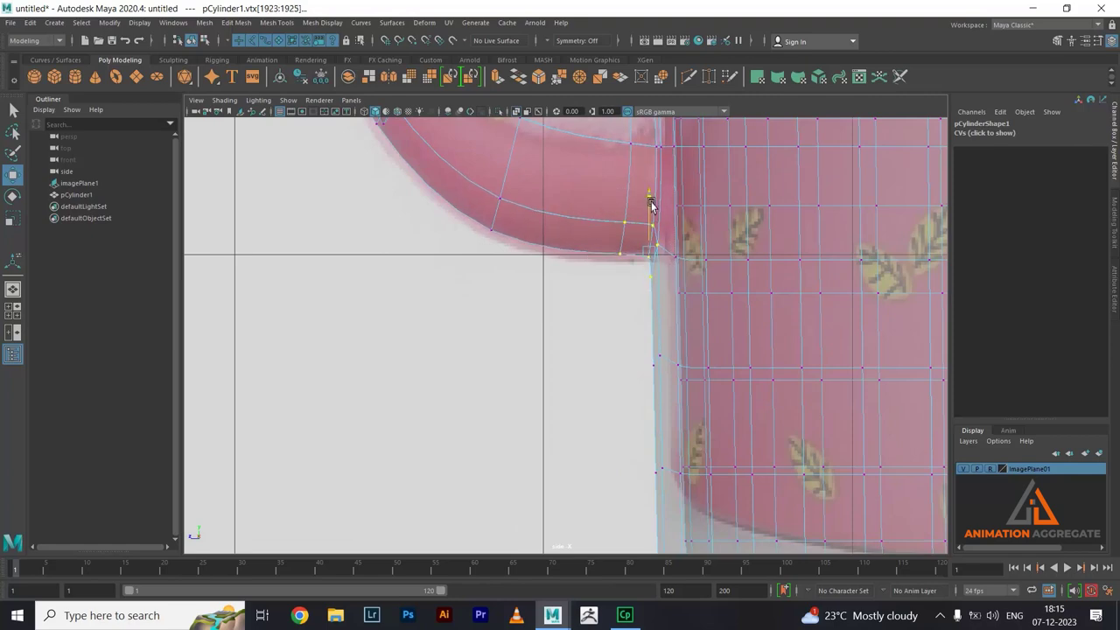
pyautogui.press('space')
pyautogui.press('space')
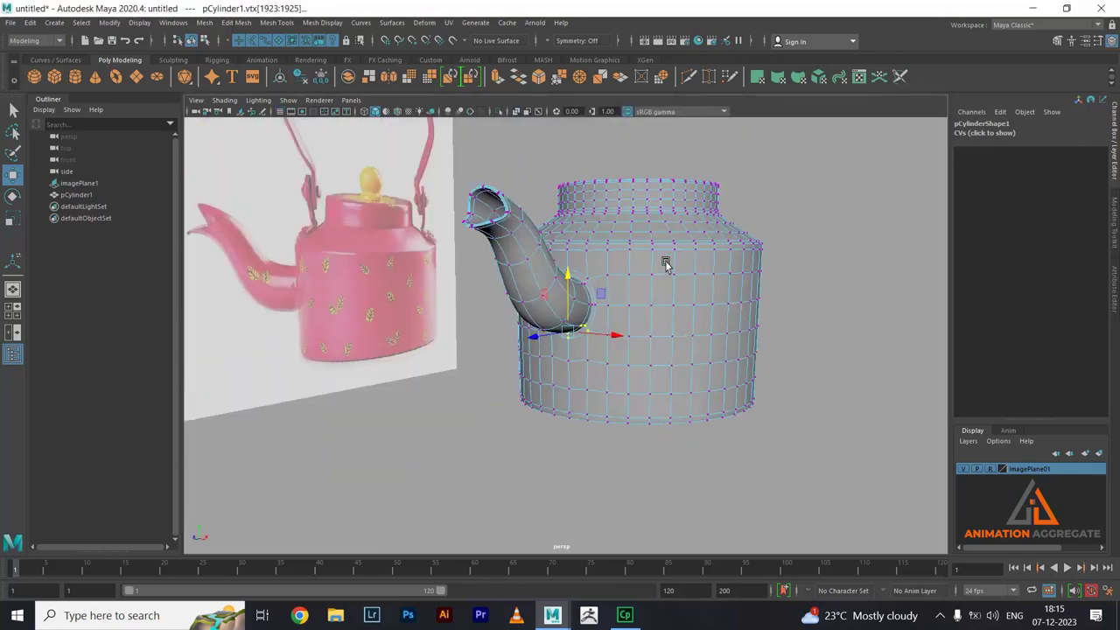
pyautogui.press('F8')
# - Create a polygon cylinder, raise it onto the kettle's top and flatten it into a disc
pyautogui.click(820, 218)
pyautogui.moveTo(820, 218)
pyautogui.keyDown('alt'); pyautogui.mouseDown()
pyautogui.moveTo(705, 341)
pyautogui.moveTo(687, 313)
pyautogui.moveTo(704, 284)
pyautogui.mouseUp(); pyautogui.keyUp('alt')
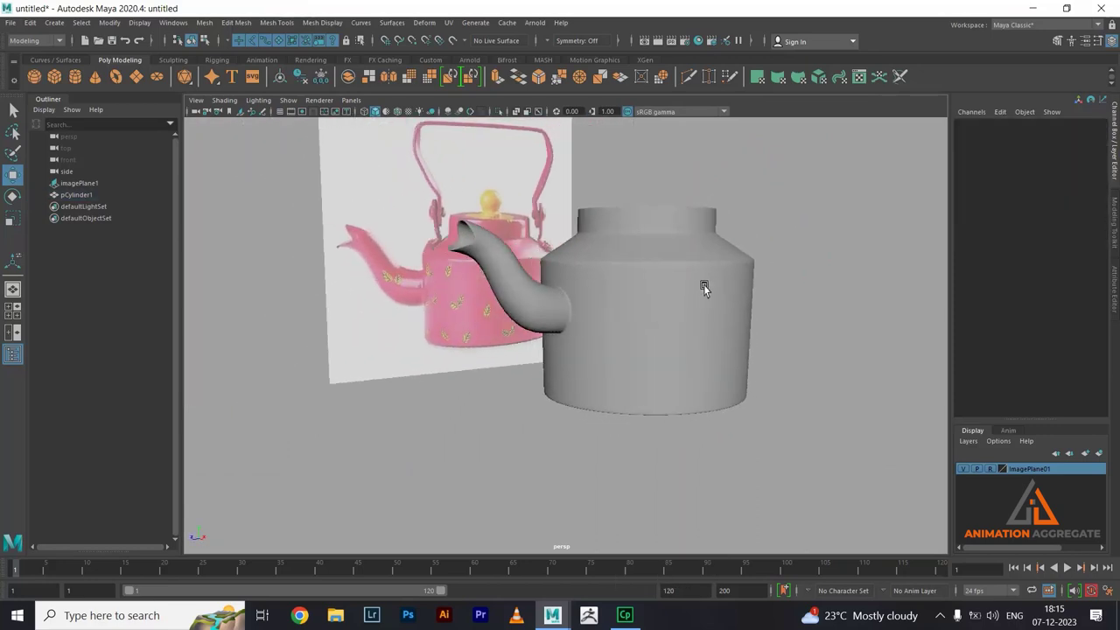
pyautogui.click(704, 285)
pyautogui.keyDown('alt'); pyautogui.moveTo(771, 302); pyautogui.dragTo(784, 278); pyautogui.keyUp('alt')
pyautogui.keyDown('alt'); pyautogui.moveTo(807, 393); pyautogui.dragTo(775, 322, button='right'); pyautogui.keyUp('alt')
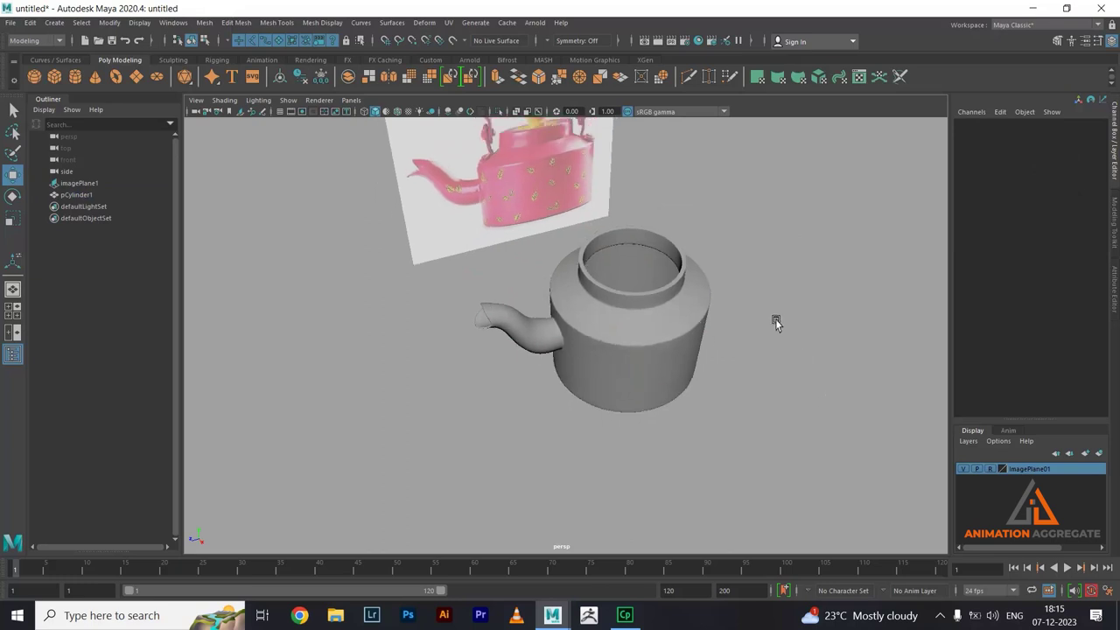
pyautogui.click(75, 76)
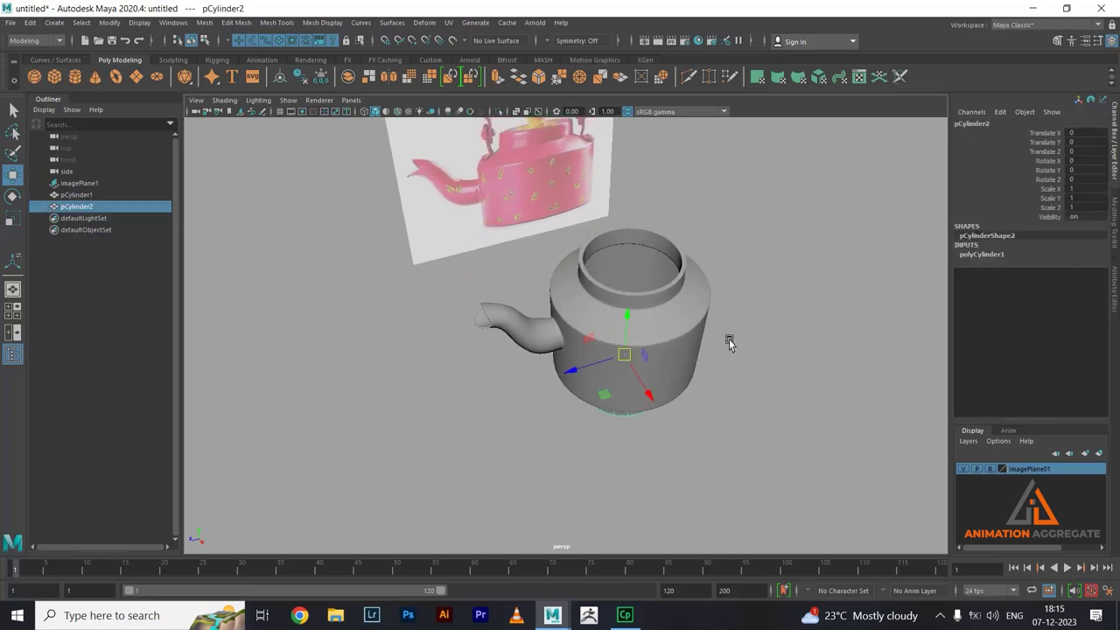
pyautogui.moveTo(727, 342)
pyautogui.keyDown('alt'); pyautogui.mouseDown()
pyautogui.moveTo(617, 328)
pyautogui.moveTo(627, 225)
pyautogui.mouseUp(); pyautogui.keyUp('alt')
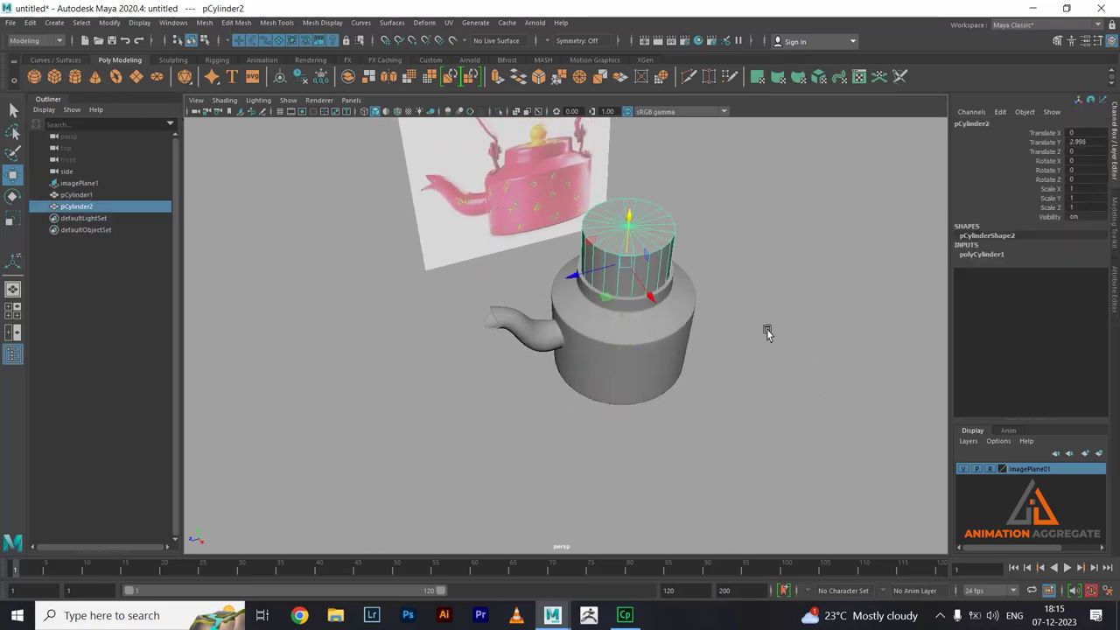
pyautogui.keyDown('alt'); pyautogui.moveTo(765, 330); pyautogui.dragTo(787, 326); pyautogui.keyUp('alt')
pyautogui.press('r')
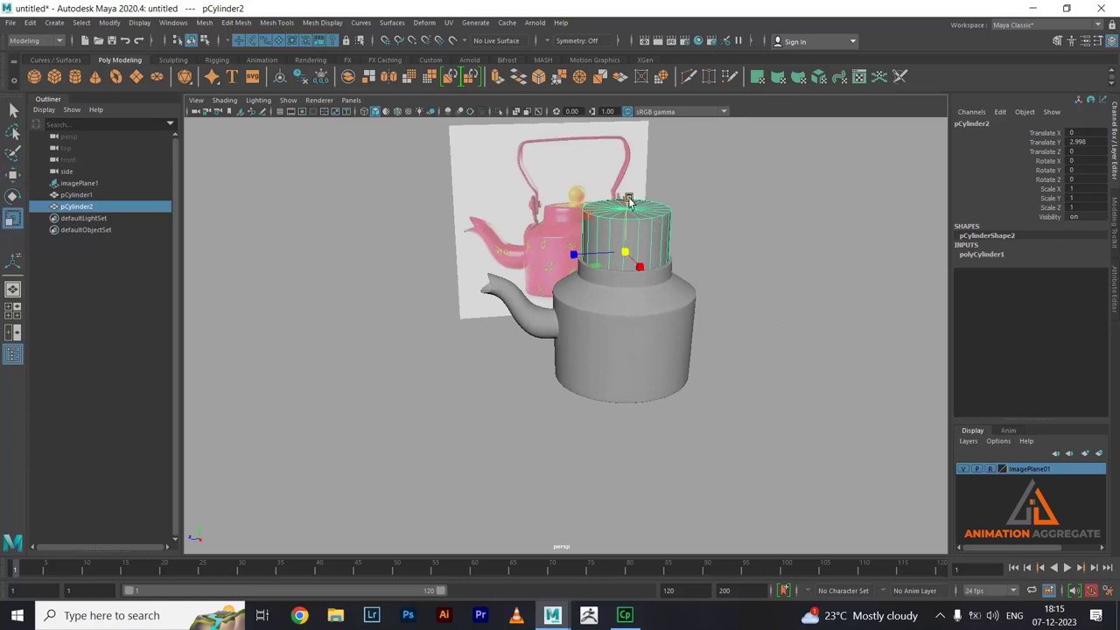
pyautogui.moveTo(628, 200); pyautogui.dragTo(626, 228)
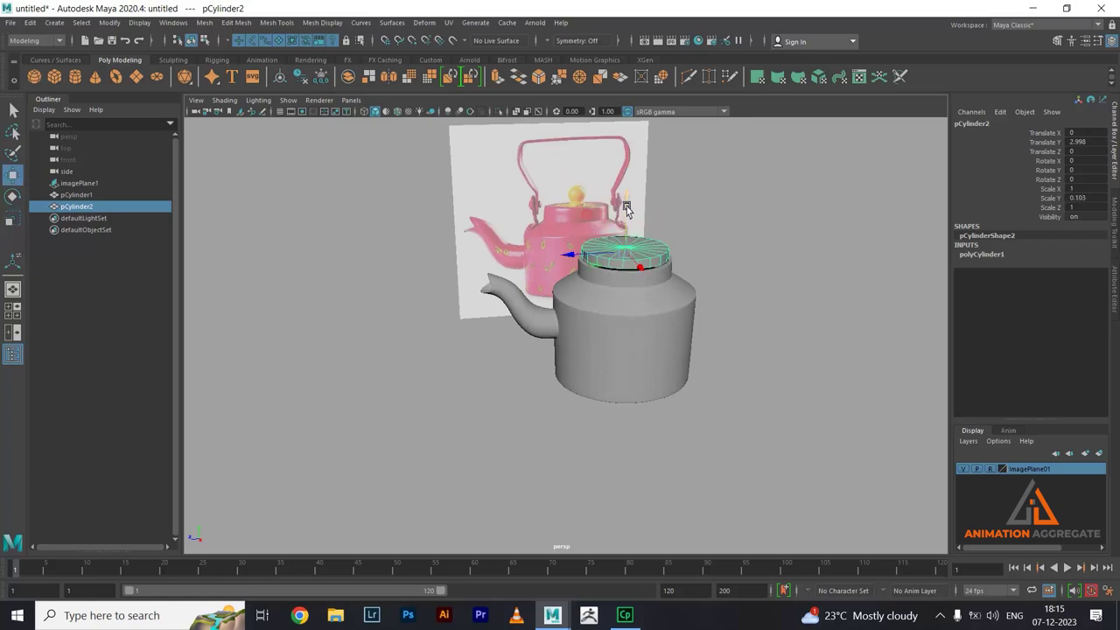
pyautogui.press('w')
# - Position the disc at Y 2.712 and scale it 1.136 wide, 0.218 tall, overhanging the neck
pyautogui.scroll(5, 717, 289)
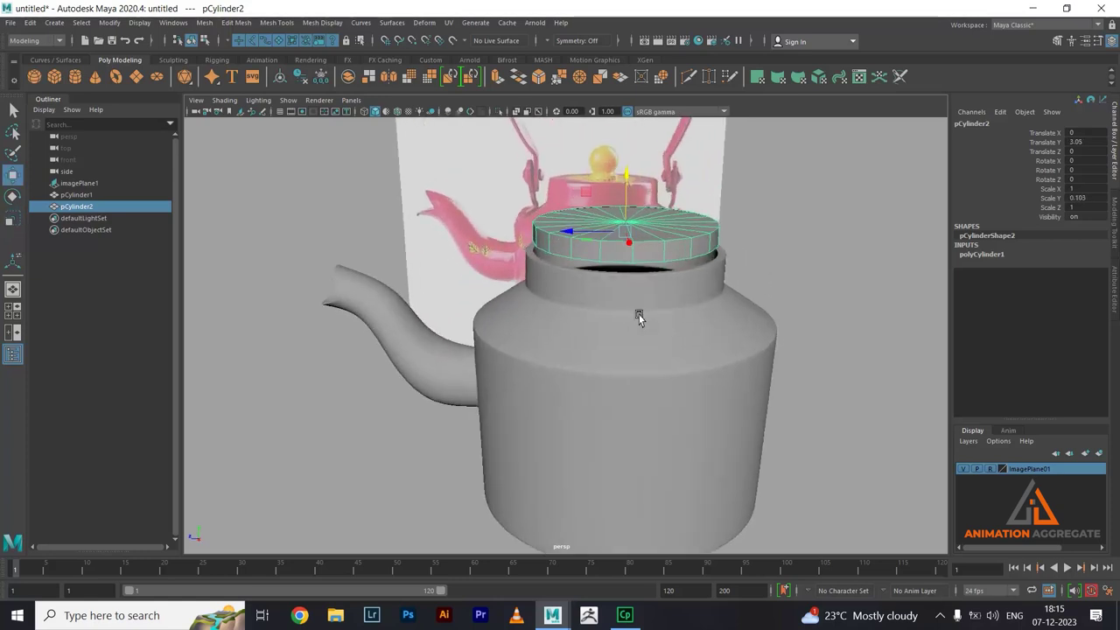
pyautogui.press('r')
pyautogui.moveTo(641, 225)
pyautogui.keyDown('alt'); pyautogui.mouseDown()
pyautogui.moveTo(635, 267)
pyautogui.moveTo(645, 254)
pyautogui.moveTo(688, 298)
pyautogui.moveTo(627, 257)
pyautogui.moveTo(645, 305)
pyautogui.mouseUp(); pyautogui.keyUp('alt')
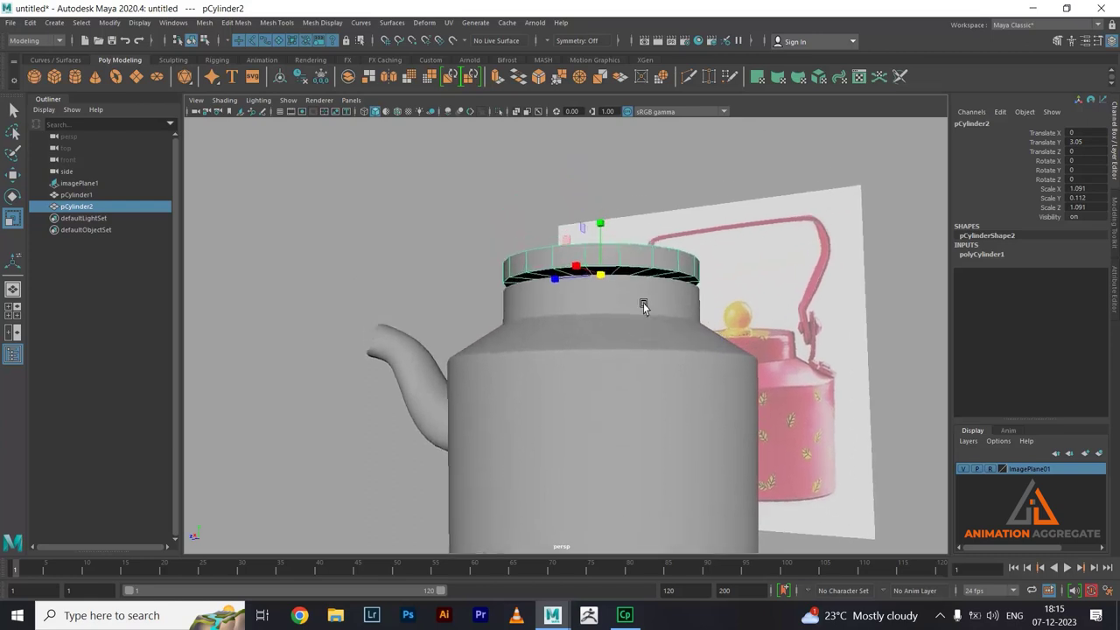
pyautogui.moveTo(618, 250)
pyautogui.keyDown('alt'); pyautogui.mouseDown()
pyautogui.moveTo(636, 252)
pyautogui.moveTo(613, 187)
pyautogui.moveTo(641, 216)
pyautogui.moveTo(607, 233)
pyautogui.moveTo(607, 250)
pyautogui.moveTo(647, 335)
pyautogui.mouseUp(); pyautogui.keyUp('alt')
pyautogui.press('w')
pyautogui.moveTo(616, 284); pyautogui.dragTo(615, 277)
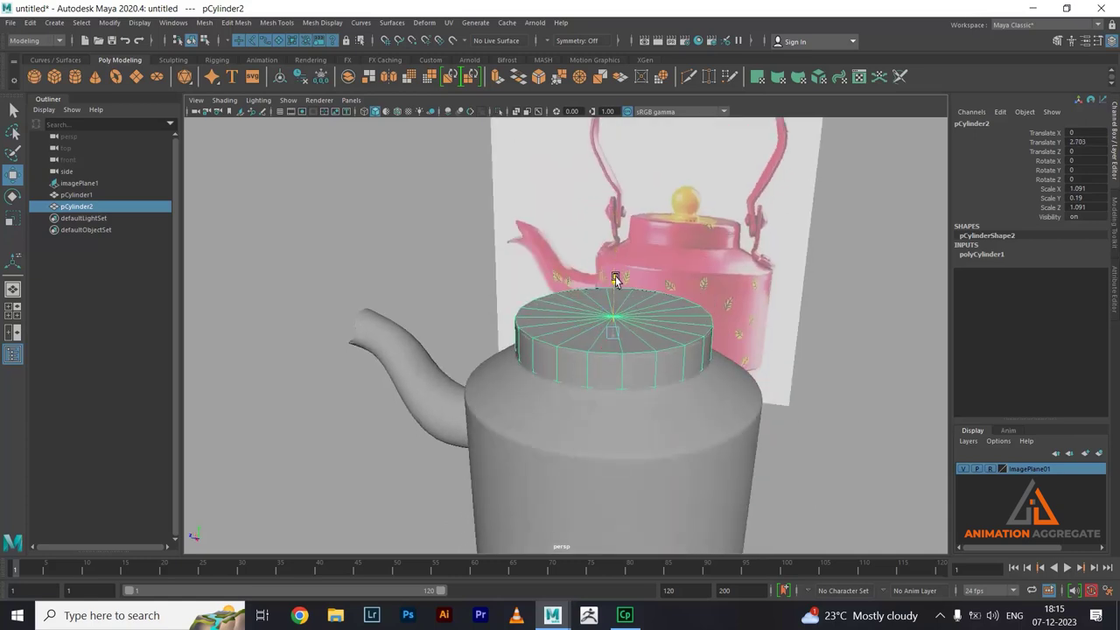
pyautogui.press('r')
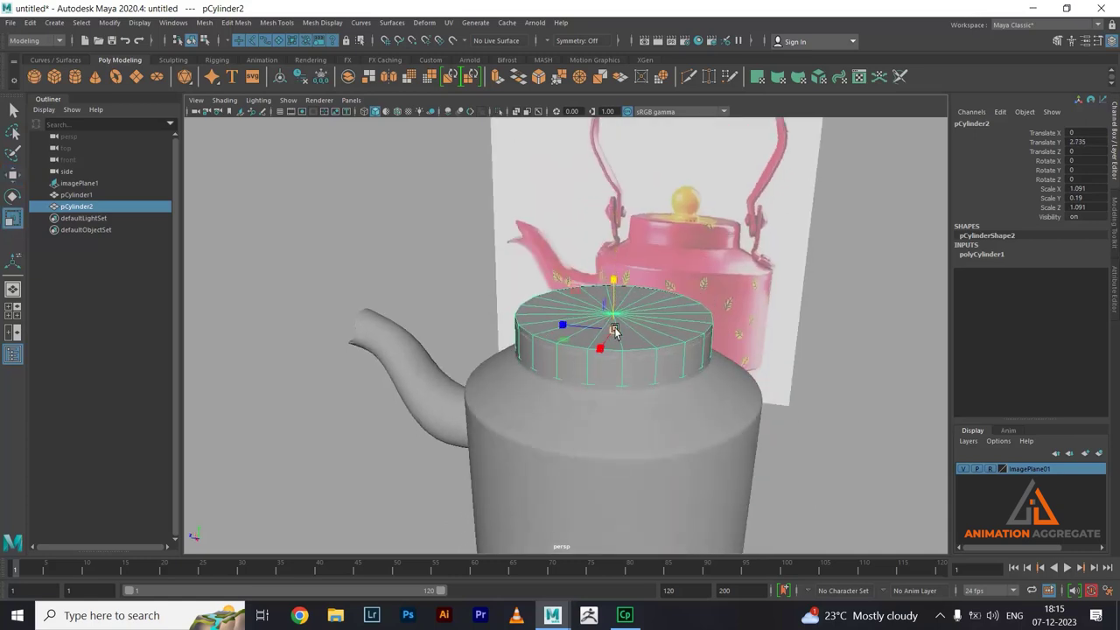
pyautogui.moveTo(615, 331)
pyautogui.mouseDown()
pyautogui.moveTo(748, 350)
pyautogui.moveTo(680, 362)
pyautogui.moveTo(611, 255)
pyautogui.mouseUp()
pyautogui.press('w')
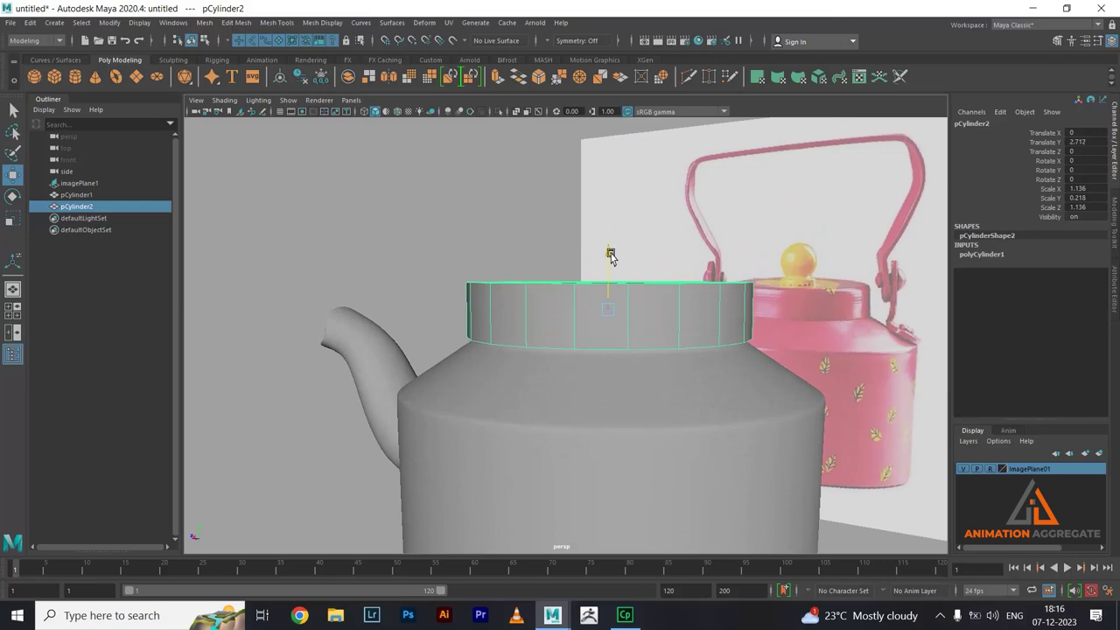
# - Show the cylinder's construction attributes and isolate the lid in the view
pyautogui.moveTo(730, 345)
pyautogui.keyDown('alt'); pyautogui.mouseDown()
pyautogui.moveTo(706, 358)
pyautogui.moveTo(701, 333)
pyautogui.moveTo(665, 345)
pyautogui.moveTo(998, 325)
pyautogui.mouseUp(); pyautogui.keyUp('alt')
pyautogui.click(999, 253)
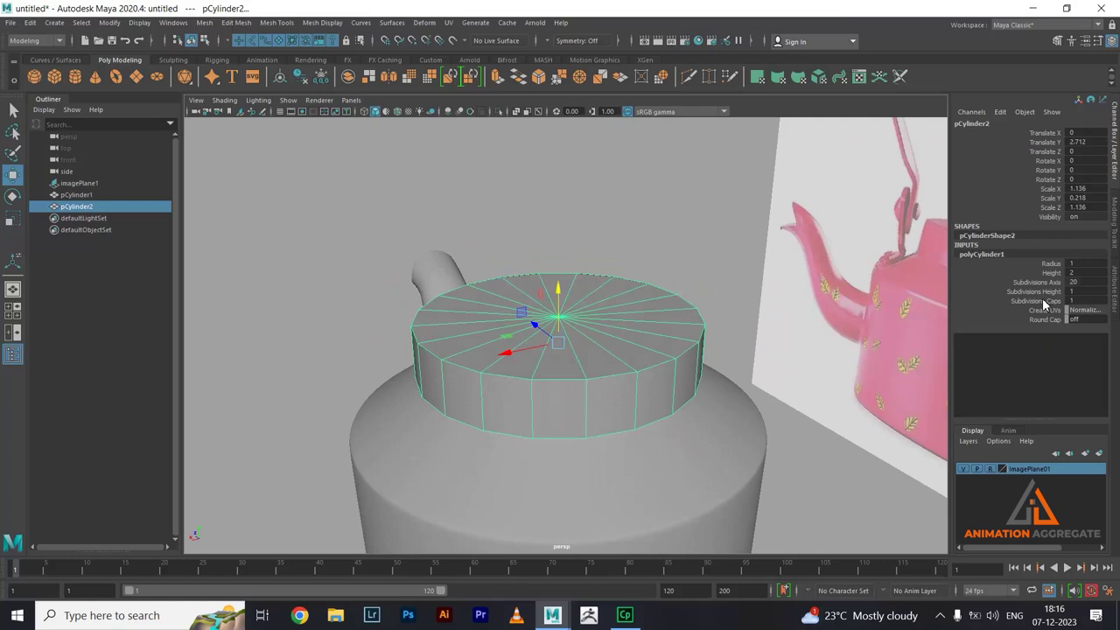
pyautogui.moveTo(756, 311)
pyautogui.keyDown('alt'); pyautogui.mouseDown()
pyautogui.moveTo(743, 297)
pyautogui.moveTo(700, 350)
pyautogui.mouseUp(); pyautogui.keyUp('alt')
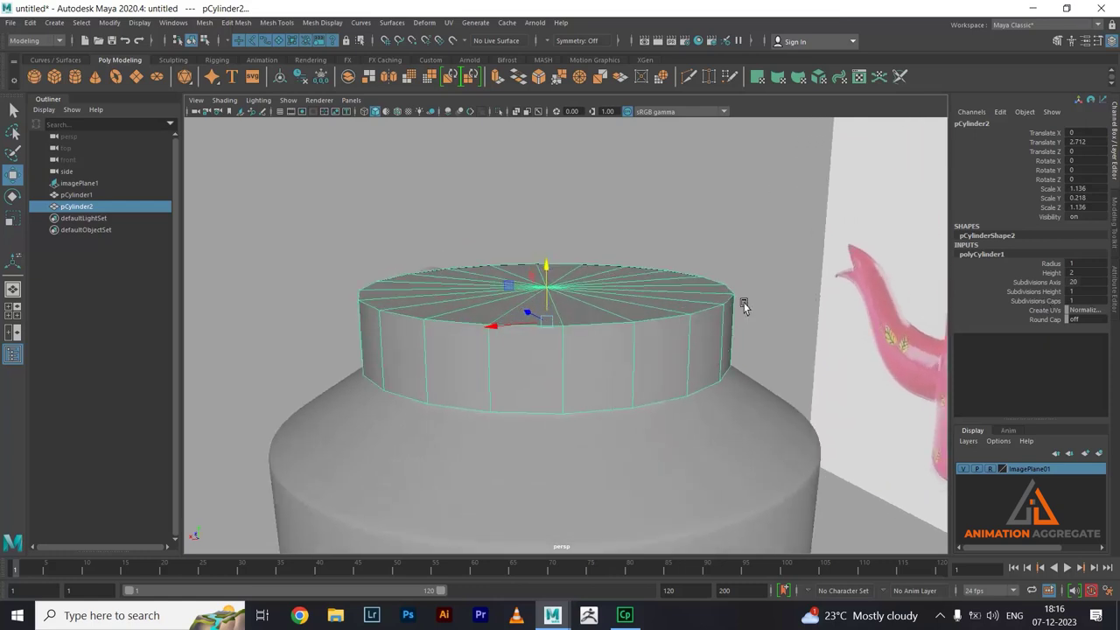
pyautogui.keyDown('alt'); pyautogui.moveTo(743, 305); pyautogui.dragTo(707, 295); pyautogui.keyUp('alt')
pyautogui.moveTo(649, 317)
pyautogui.keyDown('alt'); pyautogui.mouseDown()
pyautogui.moveTo(691, 306)
pyautogui.moveTo(637, 259)
pyautogui.mouseUp(); pyautogui.keyUp('alt')
pyautogui.click(501, 113)
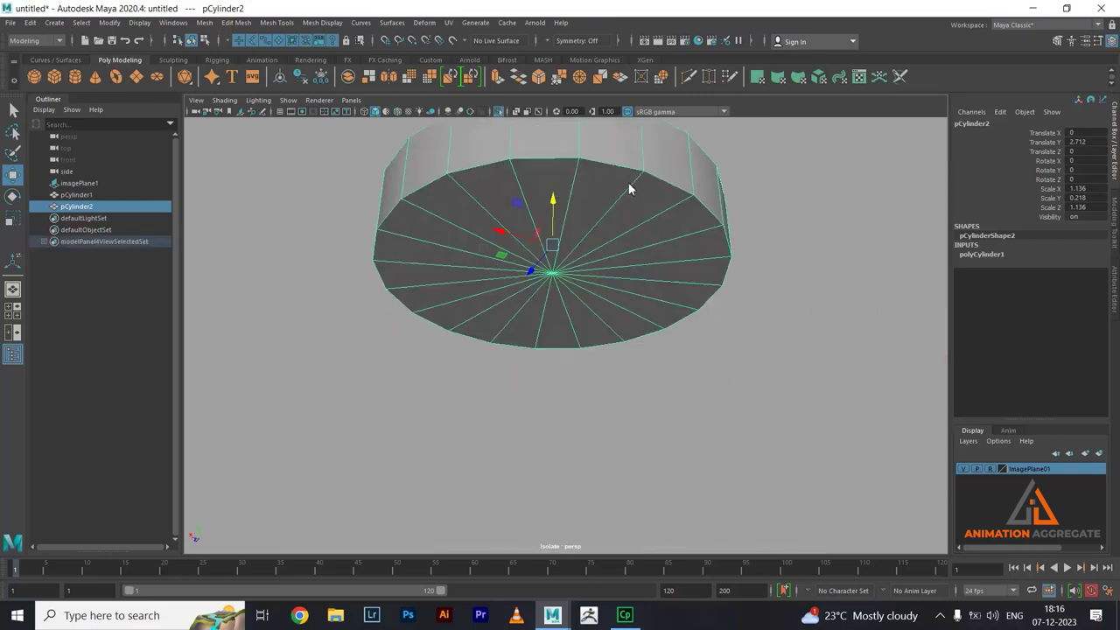
# - Select all the faces of the lid's cap
pyautogui.moveTo(628, 189); pyautogui.dragTo(623, 218, button='right')
pyautogui.click(592, 201)
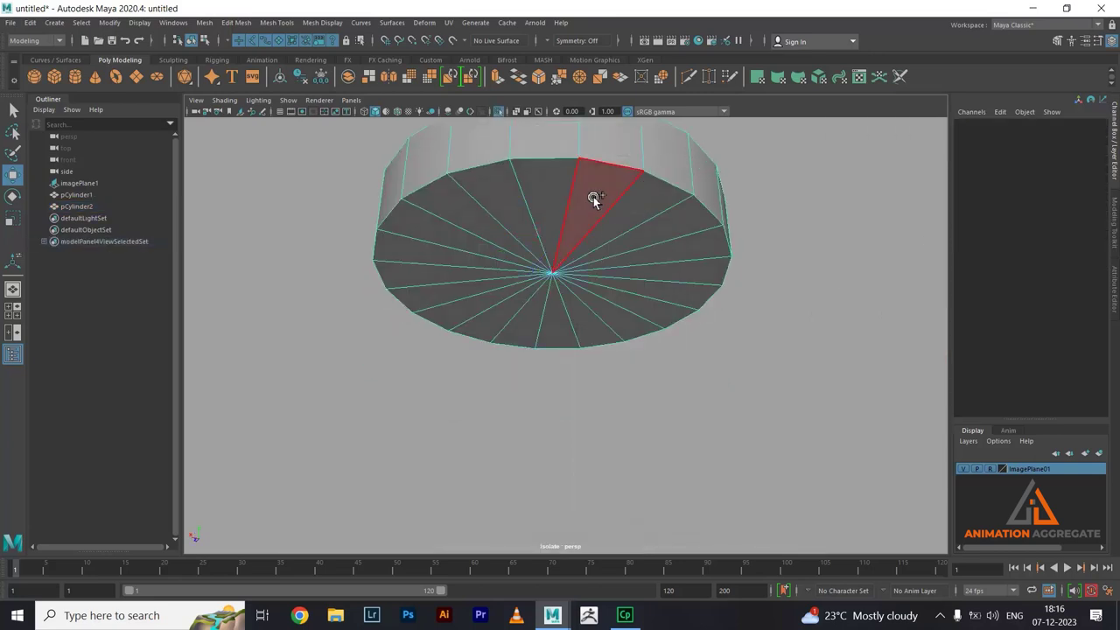
pyautogui.moveTo(595, 194); pyautogui.dragTo(523, 236)
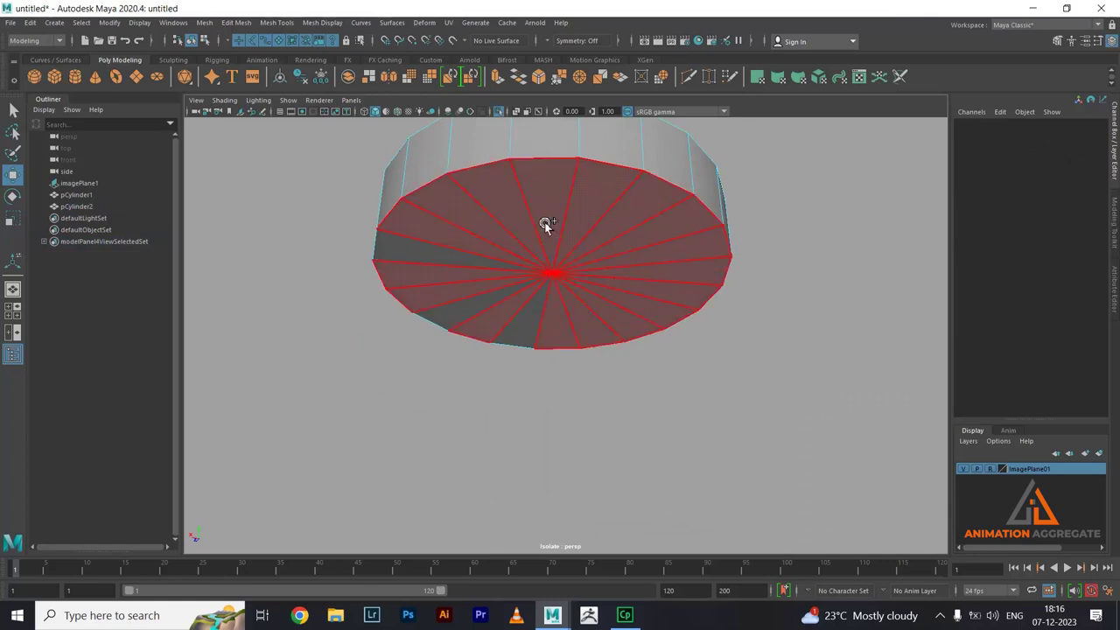
pyautogui.moveTo(485, 281); pyautogui.dragTo(543, 313)
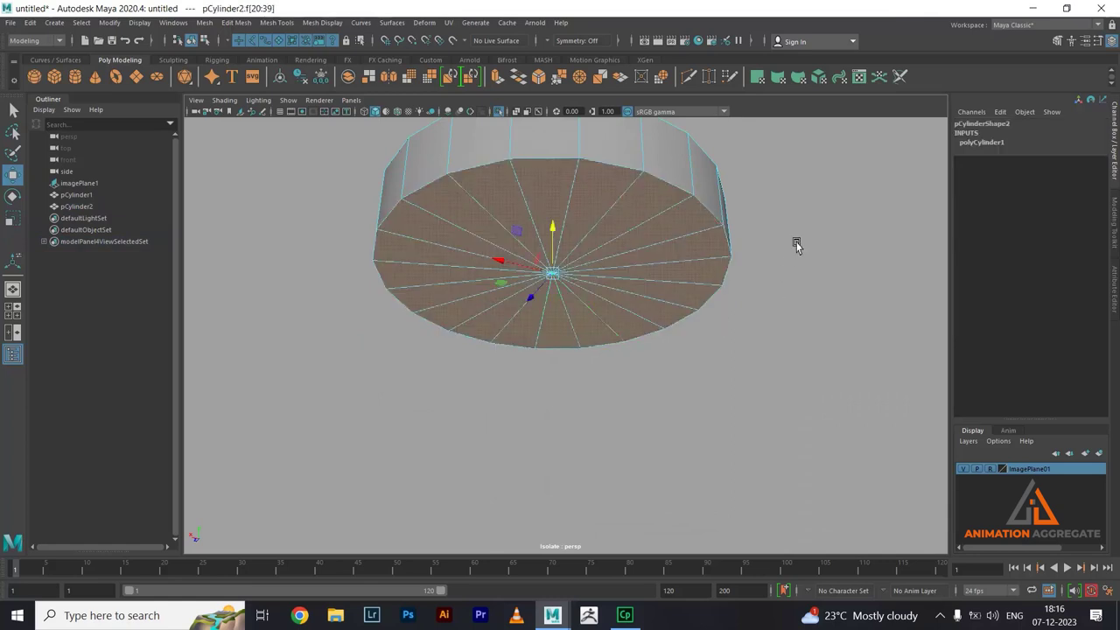
# - Extrude the cap faces with Offset 0.1, then again with Thickness -0.42 to recess them
pyautogui.keyDown('shift'); pyautogui.moveTo(803, 220); pyautogui.dragTo(809, 229, button='right'); pyautogui.keyUp('shift')
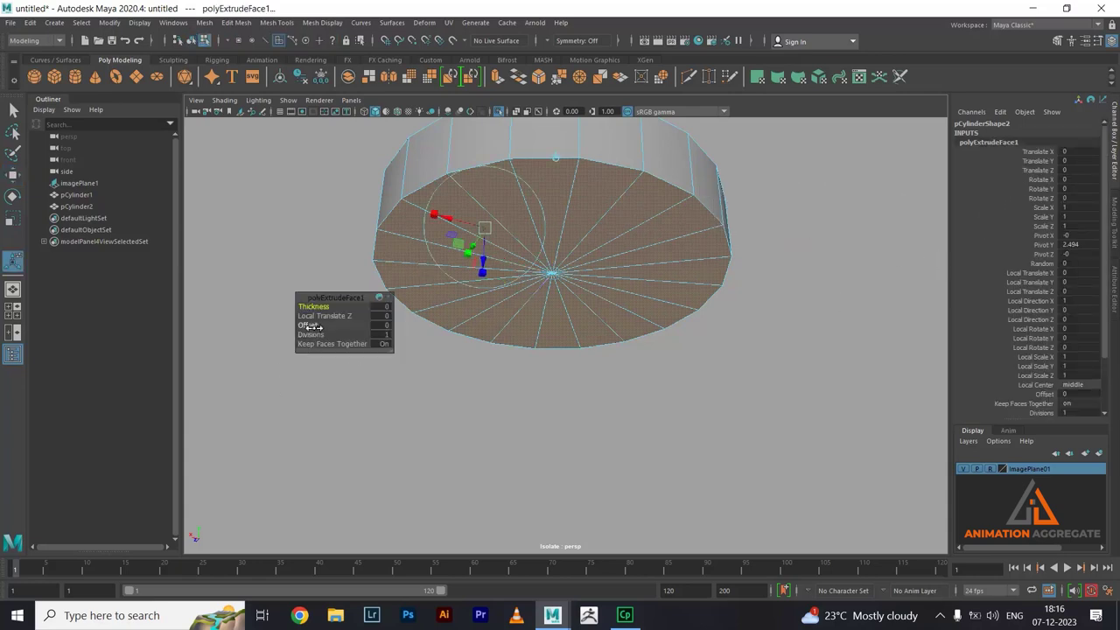
pyautogui.moveTo(314, 327); pyautogui.dragTo(321, 328)
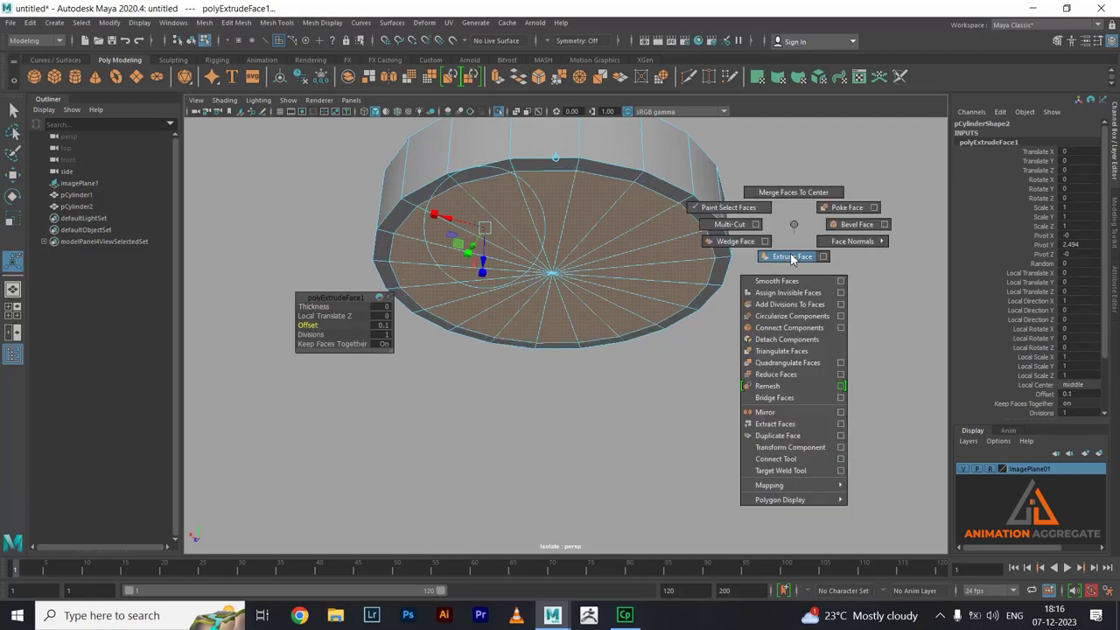
pyautogui.keyDown('shift'); pyautogui.moveTo(795, 230); pyautogui.dragTo(790, 254, button='right'); pyautogui.keyUp('shift')
pyautogui.moveTo(322, 308); pyautogui.dragTo(297, 315)
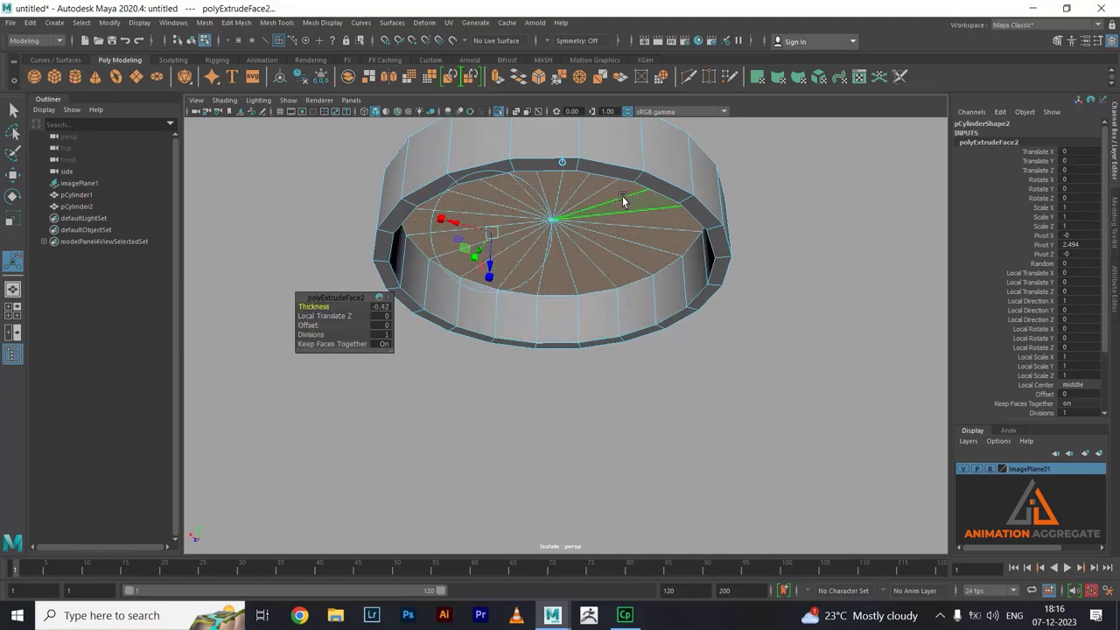
# - Select the lid's rim edge loop
pyautogui.moveTo(623, 201); pyautogui.dragTo(667, 180, button='right')
pyautogui.moveTo(726, 280)
pyautogui.keyDown('alt'); pyautogui.mouseDown()
pyautogui.moveTo(707, 295)
pyautogui.moveTo(665, 276)
pyautogui.moveTo(658, 233)
pyautogui.mouseUp(); pyautogui.keyUp('alt')
pyautogui.moveTo(657, 232); pyautogui.dragTo(653, 250, button='right')
pyautogui.moveTo(653, 250)
pyautogui.keyDown('alt'); pyautogui.mouseDown()
pyautogui.moveTo(652, 300)
pyautogui.moveTo(665, 295)
pyautogui.mouseUp(); pyautogui.keyUp('alt')
pyautogui.click(638, 298)
pyautogui.doubleClick(638, 299)
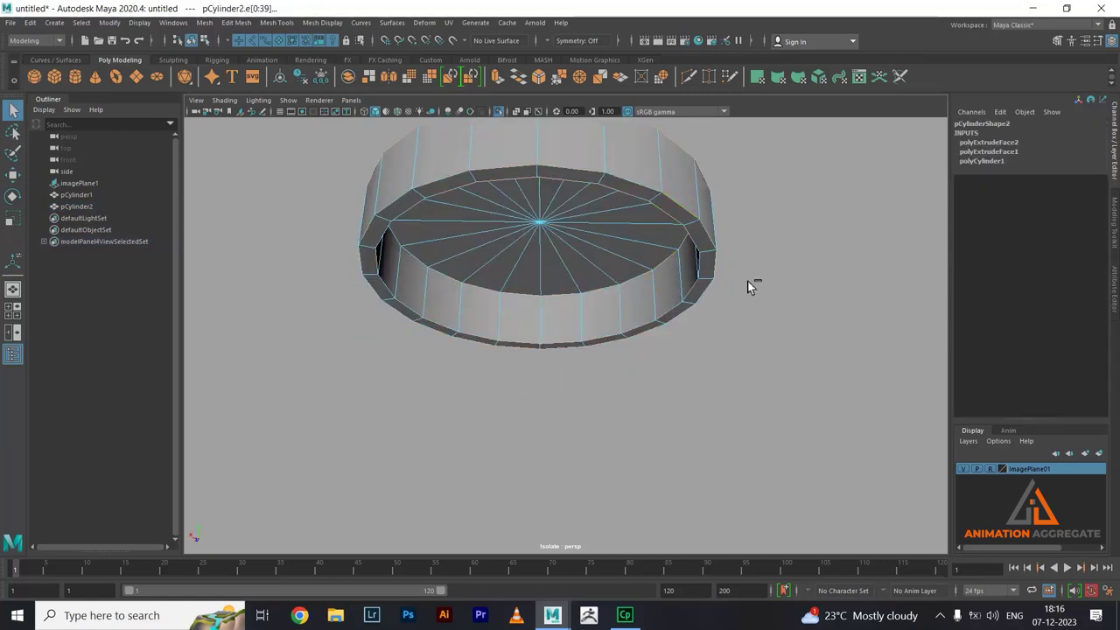
pyautogui.keyDown('alt'); pyautogui.moveTo(593, 210); pyautogui.dragTo(610, 253, button='right'); pyautogui.keyUp('alt')
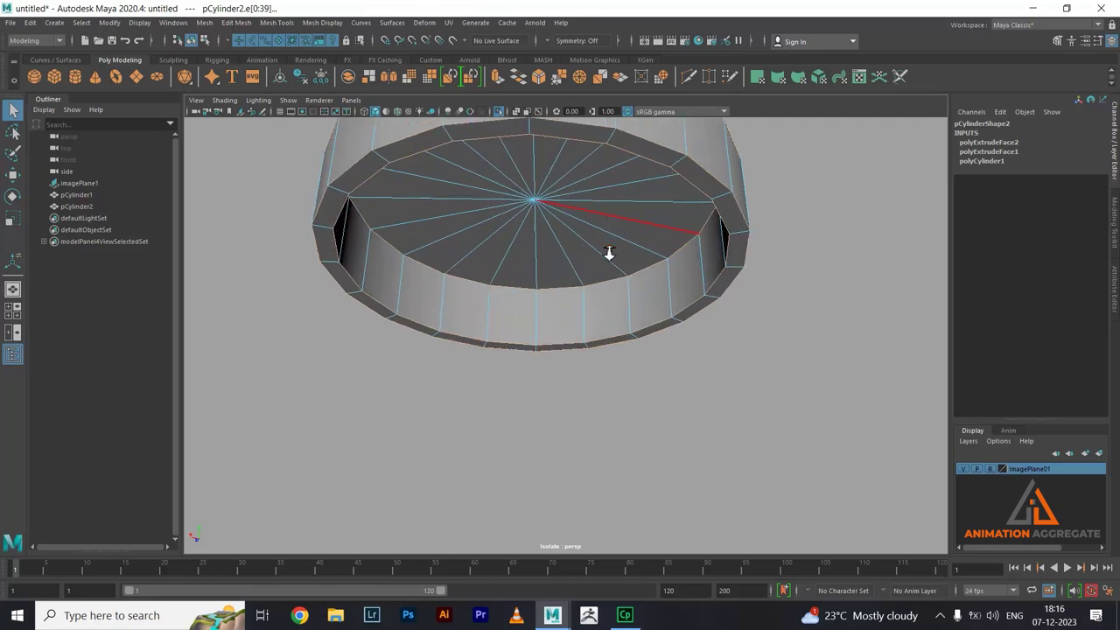
# - Bevel the rim edge loop at Fraction 0.5 with 2 segments, then return to object mode
pyautogui.click(543, 78)
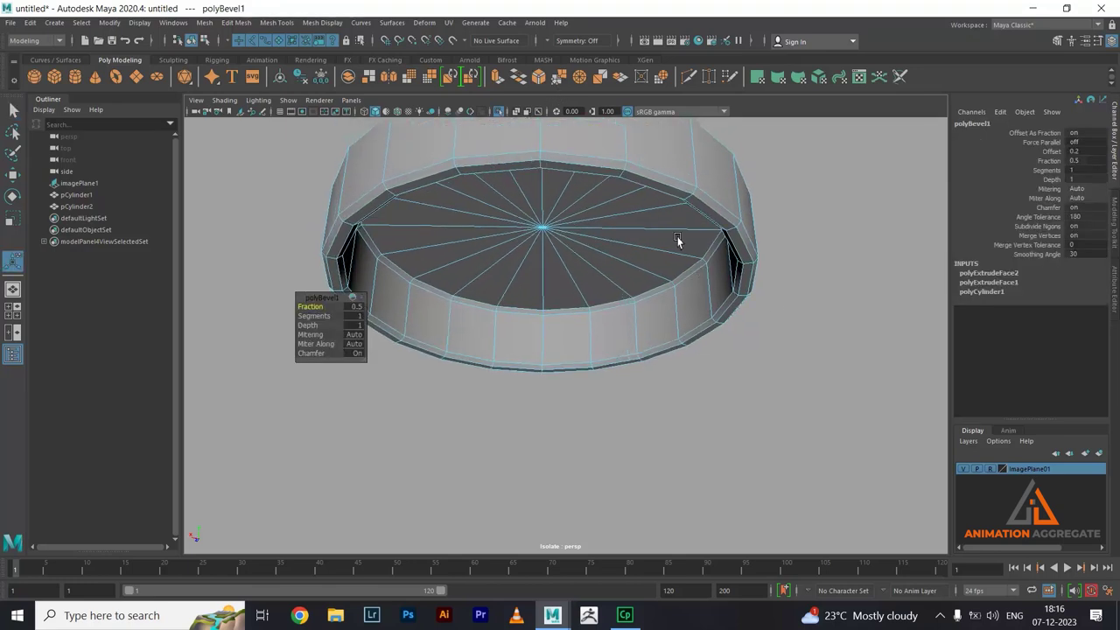
pyautogui.moveTo(320, 317); pyautogui.dragTo(334, 317)
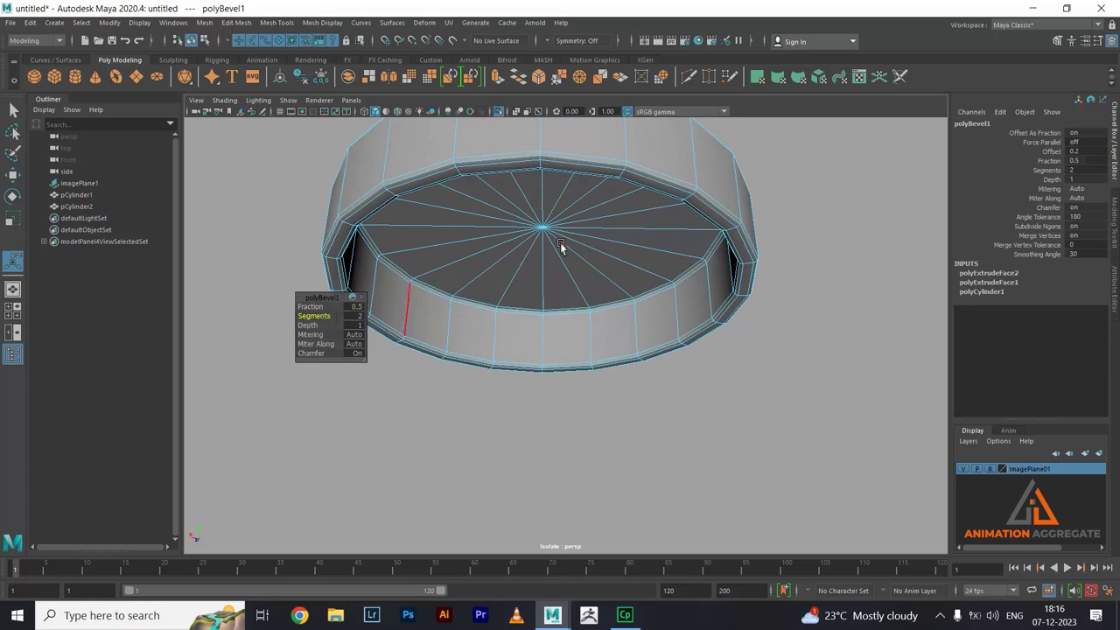
pyautogui.keyDown('alt'); pyautogui.moveTo(561, 243); pyautogui.dragTo(625, 210); pyautogui.keyUp('alt')
pyautogui.press('F8')
pyautogui.moveTo(725, 306)
pyautogui.keyDown('alt'); pyautogui.mouseDown()
pyautogui.moveTo(694, 283)
pyautogui.moveTo(597, 357)
pyautogui.moveTo(650, 370)
pyautogui.moveTo(661, 333)
pyautogui.moveTo(648, 348)
pyautogui.mouseUp(); pyautogui.keyUp('alt')
pyautogui.click(718, 260)
pyautogui.click(597, 357)
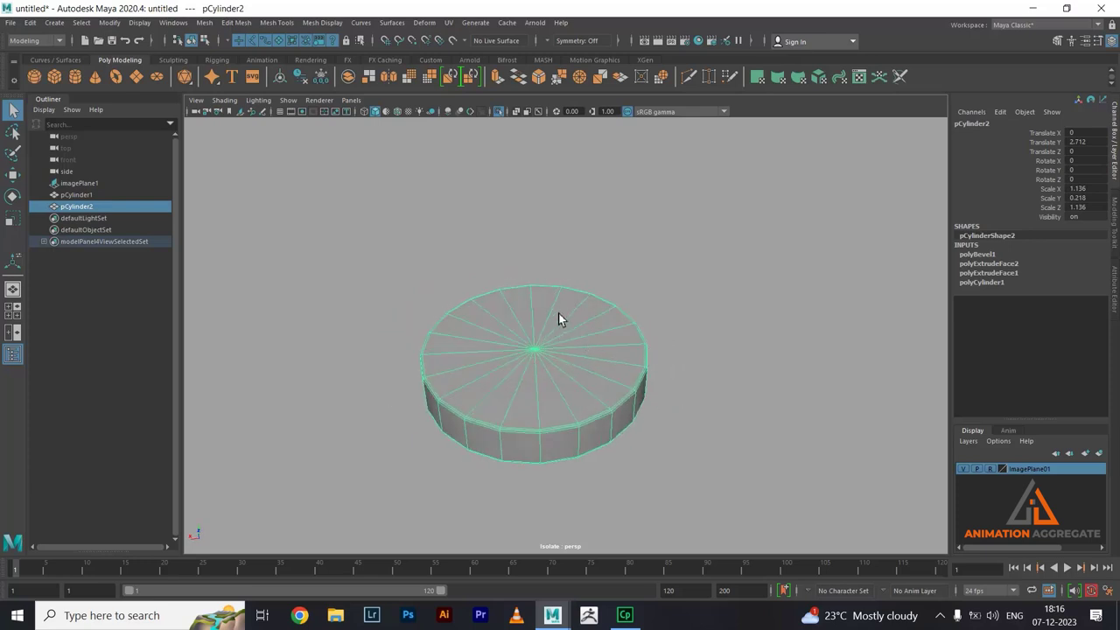
# - Extrude the lid's top faces and scale them inward into a small centre ring
pyautogui.moveTo(557, 311); pyautogui.dragTo(544, 326, button='right')
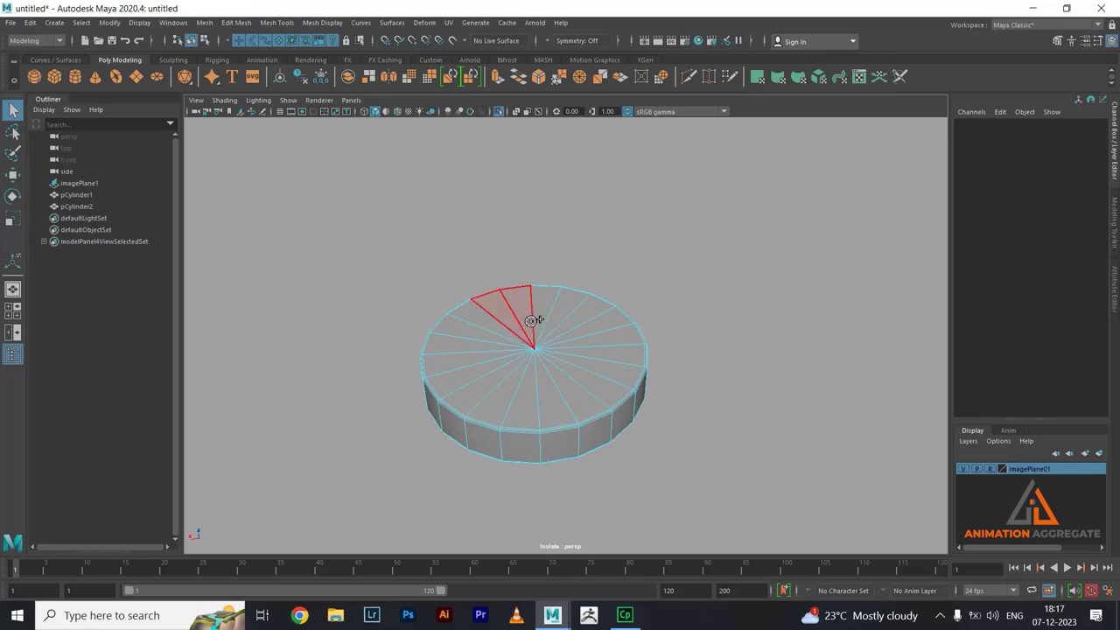
pyautogui.moveTo(531, 321)
pyautogui.mouseDown()
pyautogui.moveTo(578, 342)
pyautogui.moveTo(555, 380)
pyautogui.moveTo(517, 375)
pyautogui.moveTo(519, 349)
pyautogui.moveTo(507, 358)
pyautogui.moveTo(654, 318)
pyautogui.mouseUp()
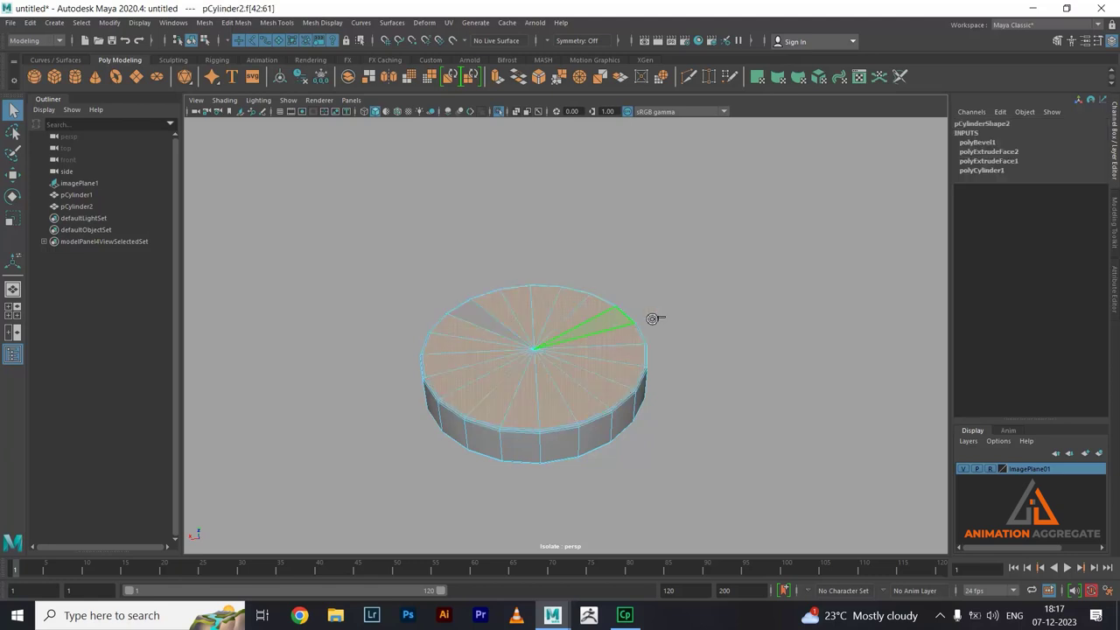
pyautogui.keyDown('shift'); pyautogui.click(488, 312); pyautogui.keyUp('shift')
pyautogui.keyDown('alt'); pyautogui.moveTo(736, 391); pyautogui.dragTo(664, 368); pyautogui.keyUp('alt')
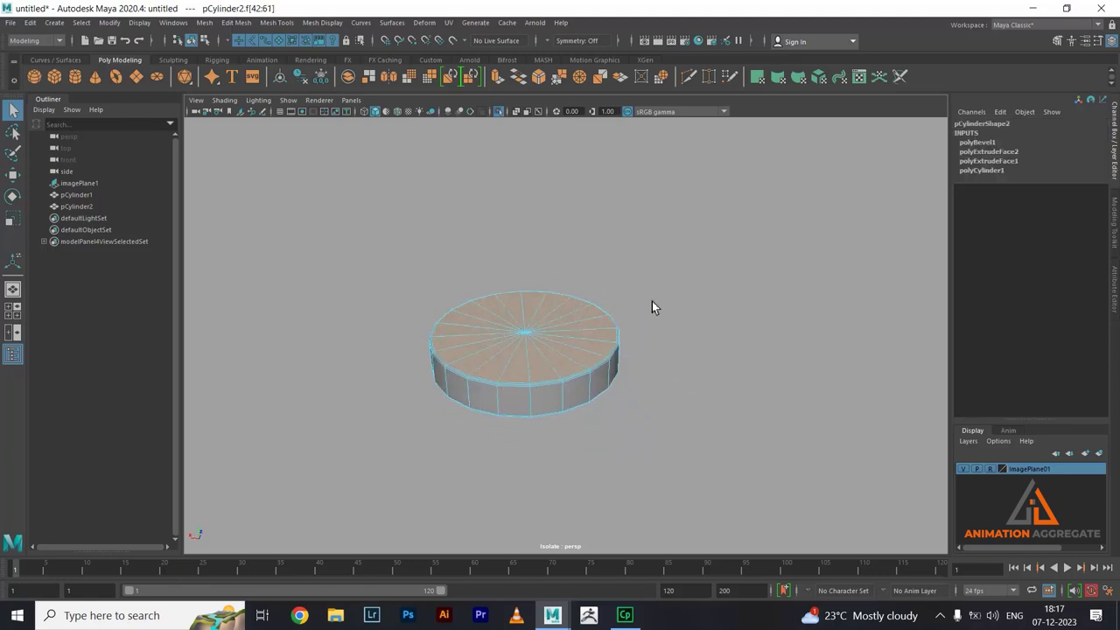
pyautogui.keyDown('shift'); pyautogui.moveTo(707, 247); pyautogui.dragTo(707, 197, button='right'); pyautogui.keyUp('shift')
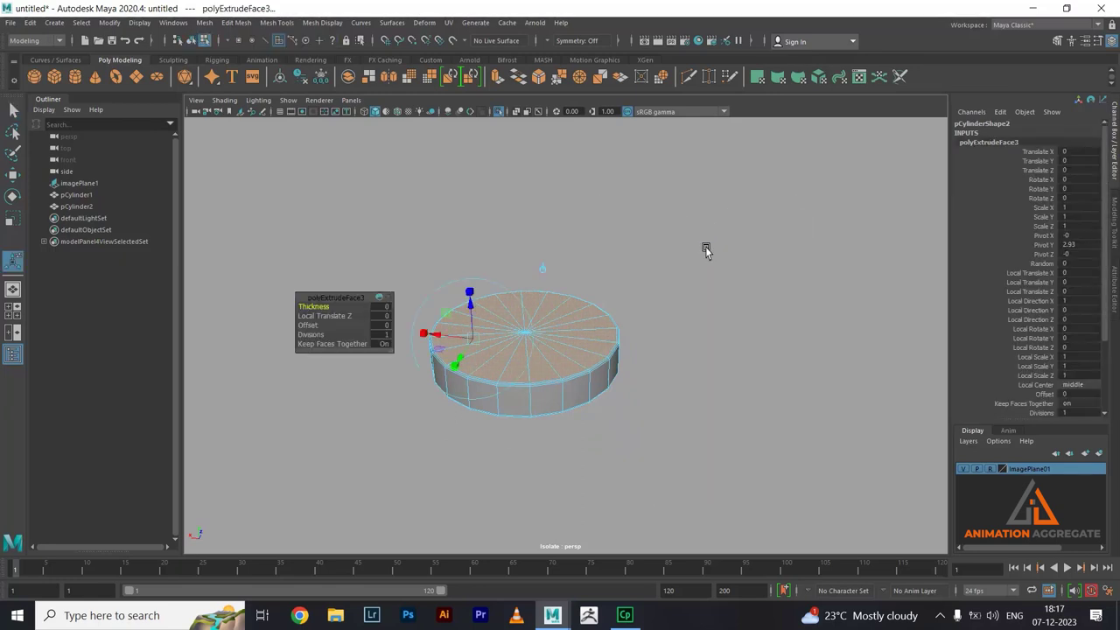
pyautogui.press('r')
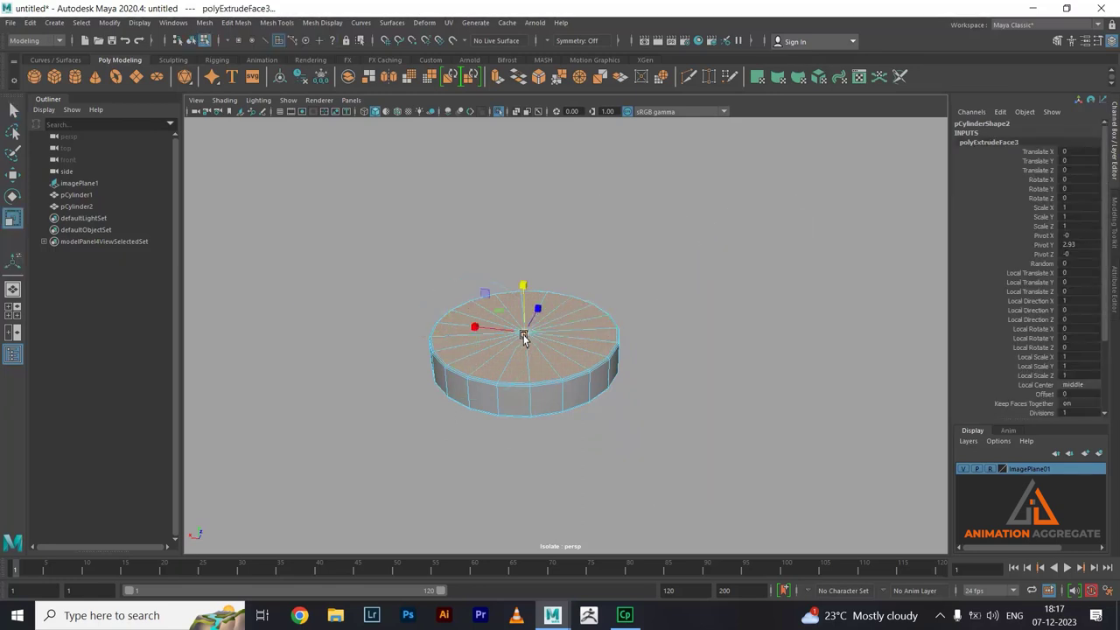
pyautogui.moveTo(523, 338); pyautogui.dragTo(428, 368)
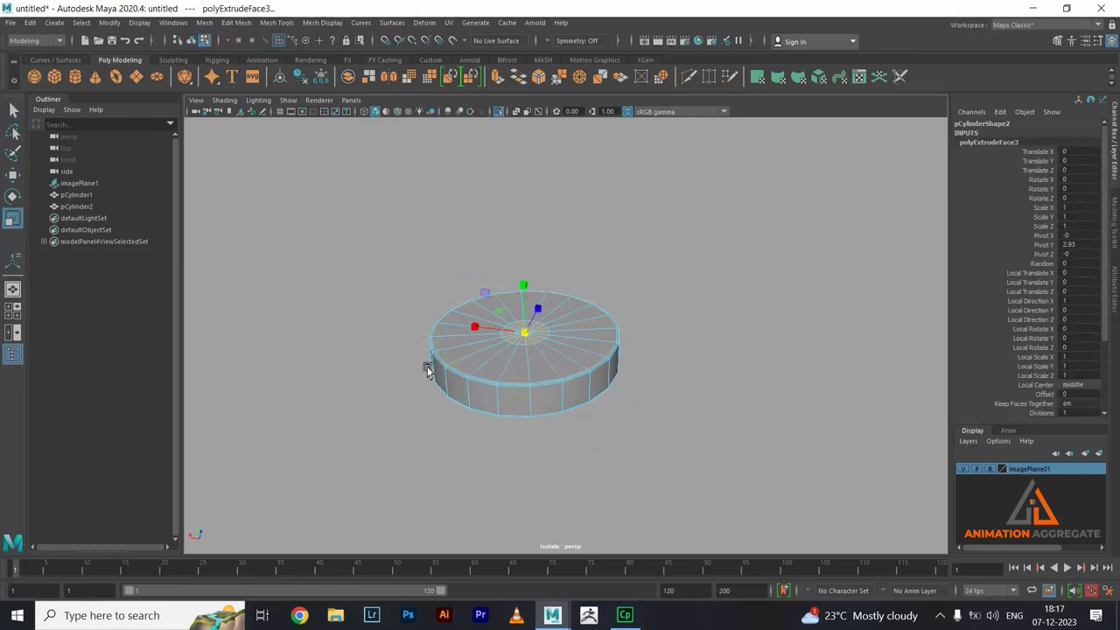
pyautogui.scroll(3, 597, 360)
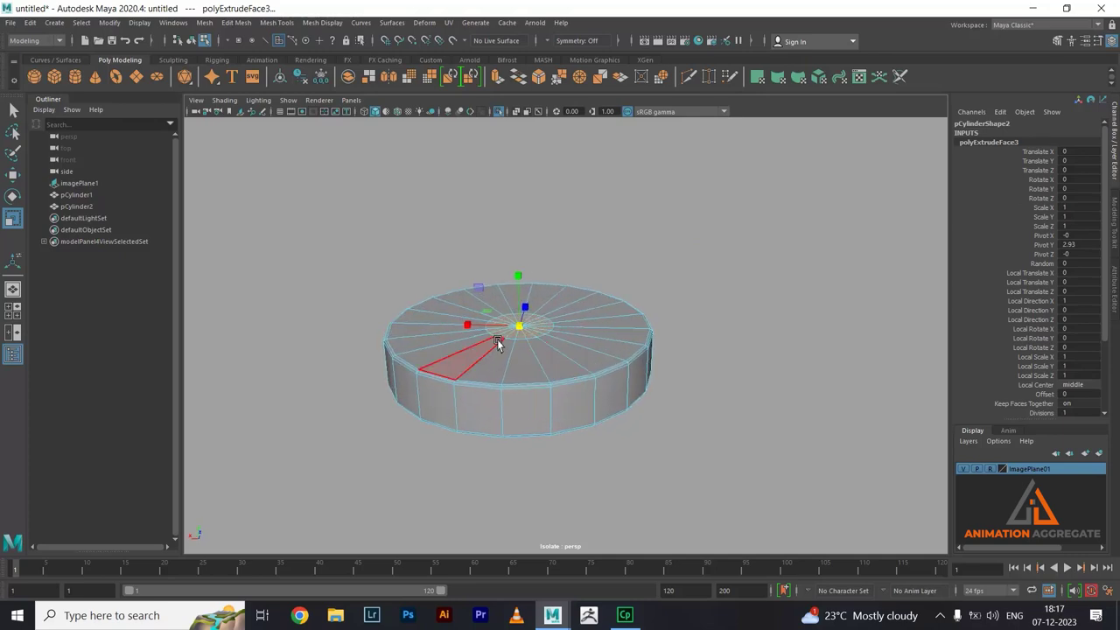
# - In the side view, extrude the ring faces again and raise them slightly above the lid
pyautogui.press('space')
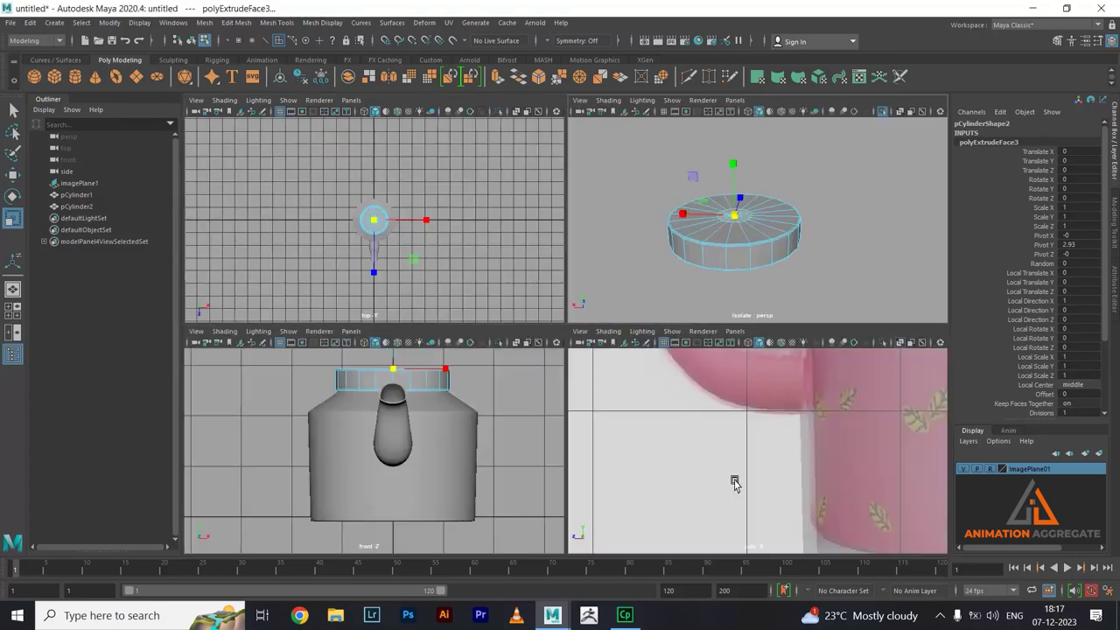
pyautogui.press('space')
pyautogui.press('a')
pyautogui.scroll(2, 755, 450)
pyautogui.scroll(5, 700, 347)
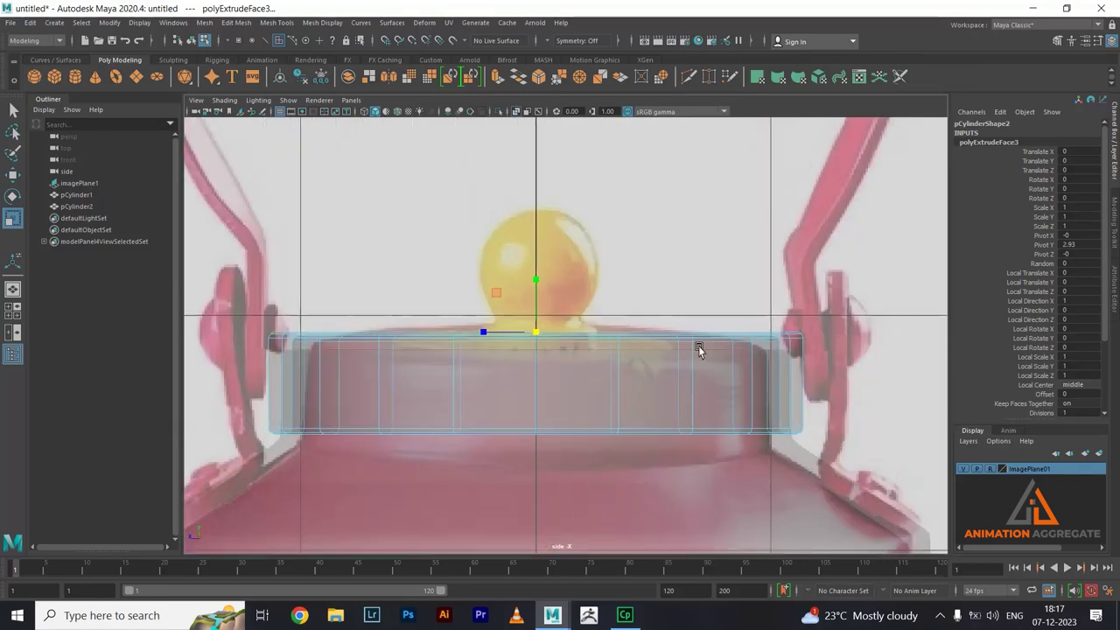
pyautogui.scroll(2, 538, 356)
pyautogui.keyDown('shift'); pyautogui.moveTo(710, 220); pyautogui.dragTo(707, 237, button='right'); pyautogui.keyUp('shift')
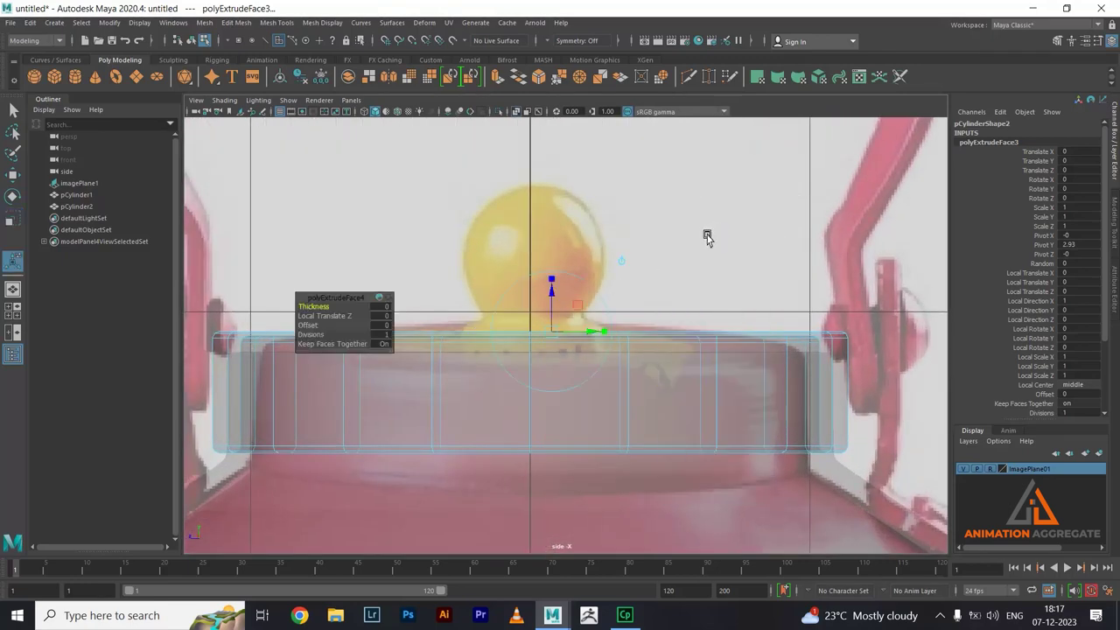
pyautogui.press('w')
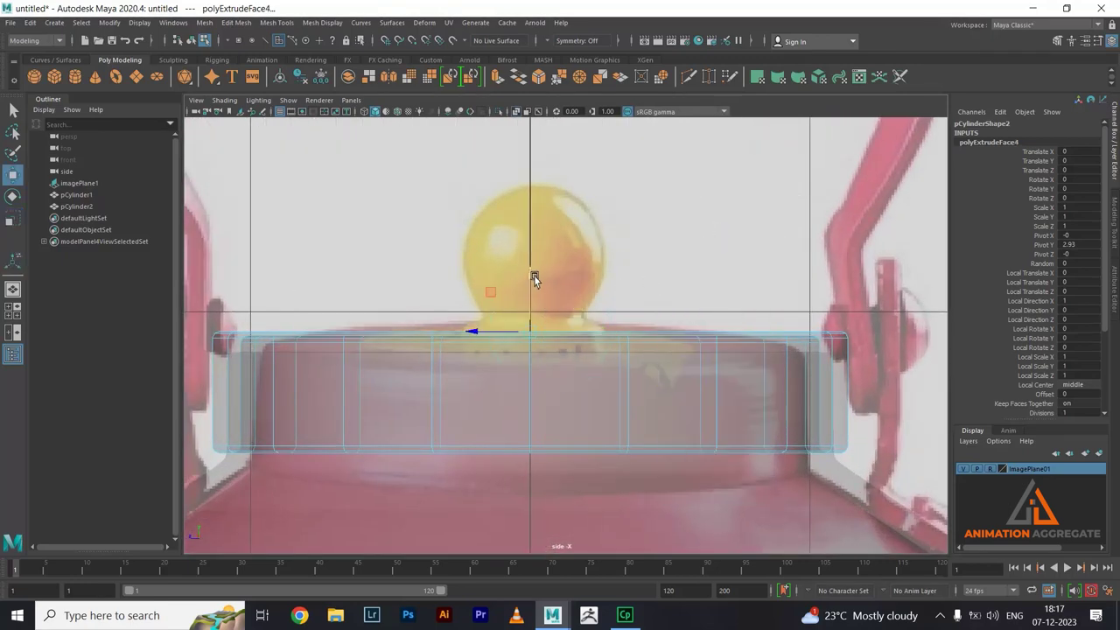
pyautogui.moveTo(534, 278); pyautogui.dragTo(536, 267)
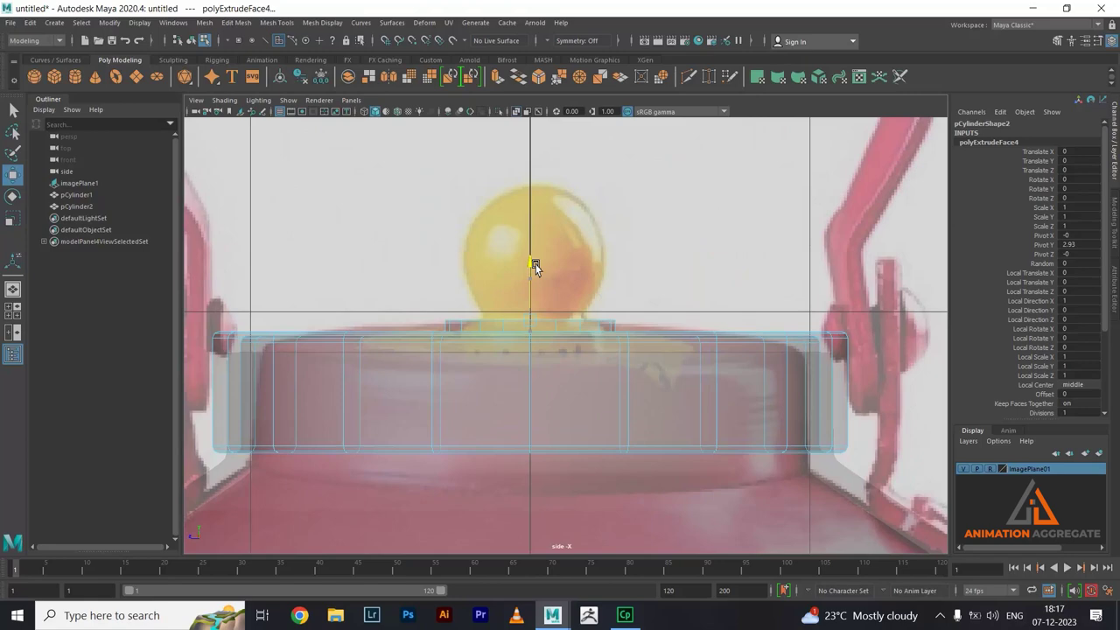
# - Return to the perspective view in object mode and orbit to inspect the lid
pyautogui.press('space')
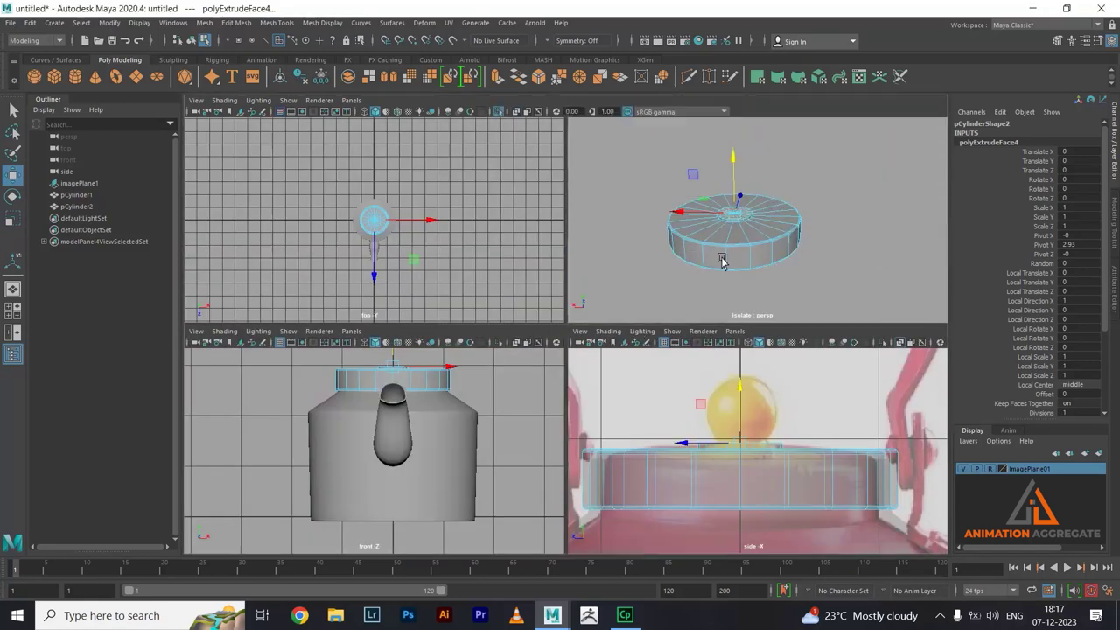
pyautogui.press('space')
pyautogui.moveTo(580, 305); pyautogui.dragTo(638, 247, button='right')
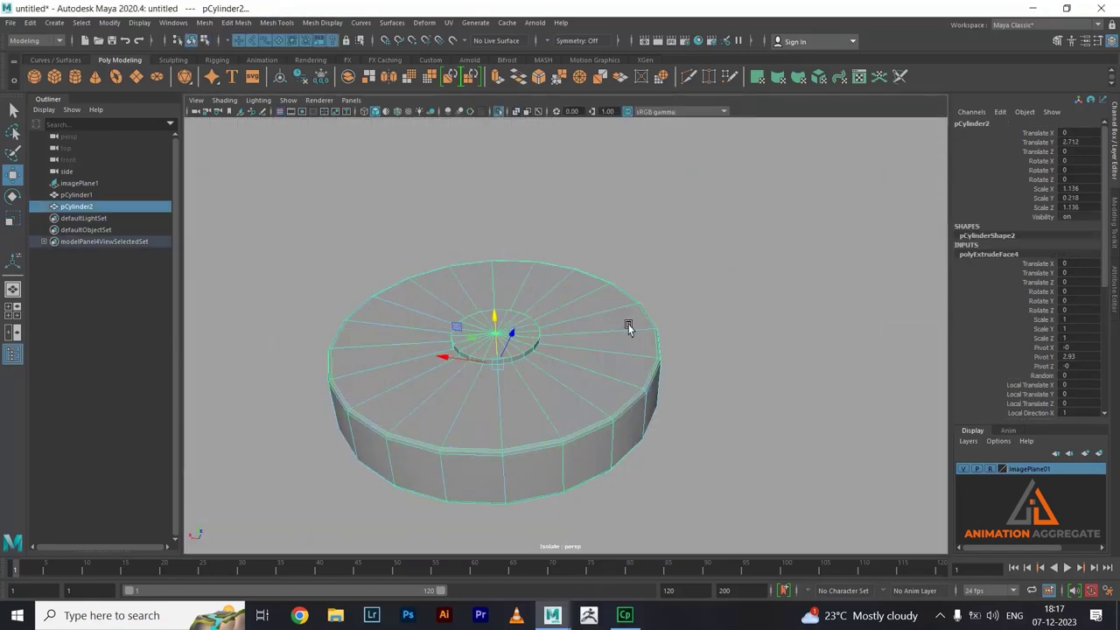
pyautogui.moveTo(625, 324)
pyautogui.keyDown('alt'); pyautogui.mouseDown()
pyautogui.moveTo(588, 320)
pyautogui.moveTo(597, 316)
pyautogui.mouseUp(); pyautogui.keyUp('alt')
pyautogui.keyDown('alt'); pyautogui.moveTo(586, 356); pyautogui.dragTo(583, 343); pyautogui.keyUp('alt')
# - Create a polygon sphere, raise it above the lid and shrink it to about half size
pyautogui.click(43, 81)
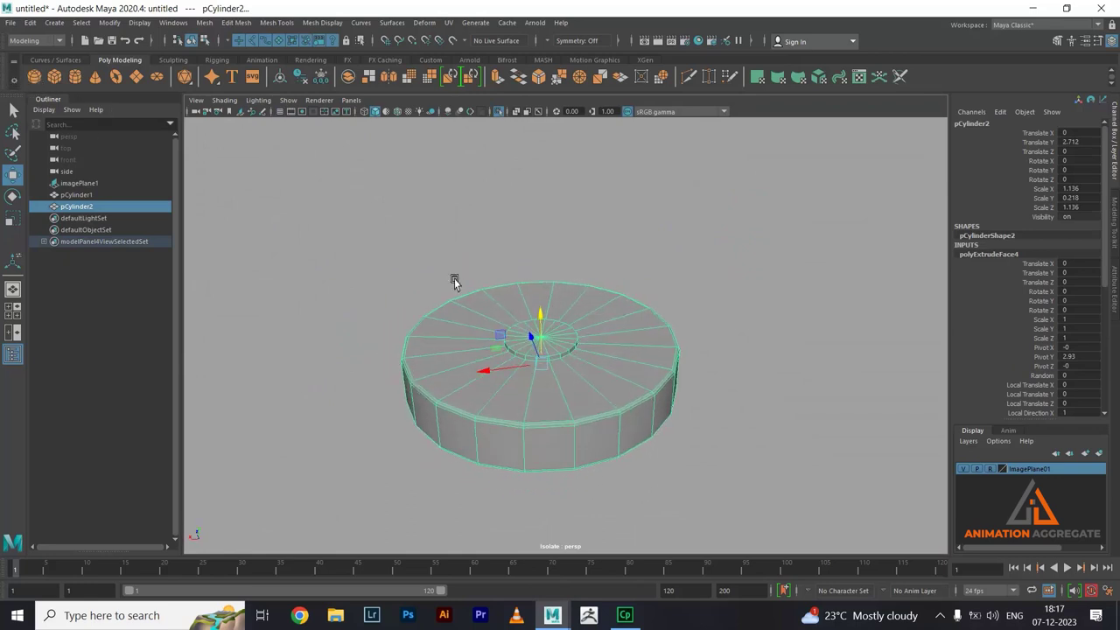
pyautogui.scroll(-3, 578, 385)
pyautogui.moveTo(551, 423); pyautogui.dragTo(528, 197)
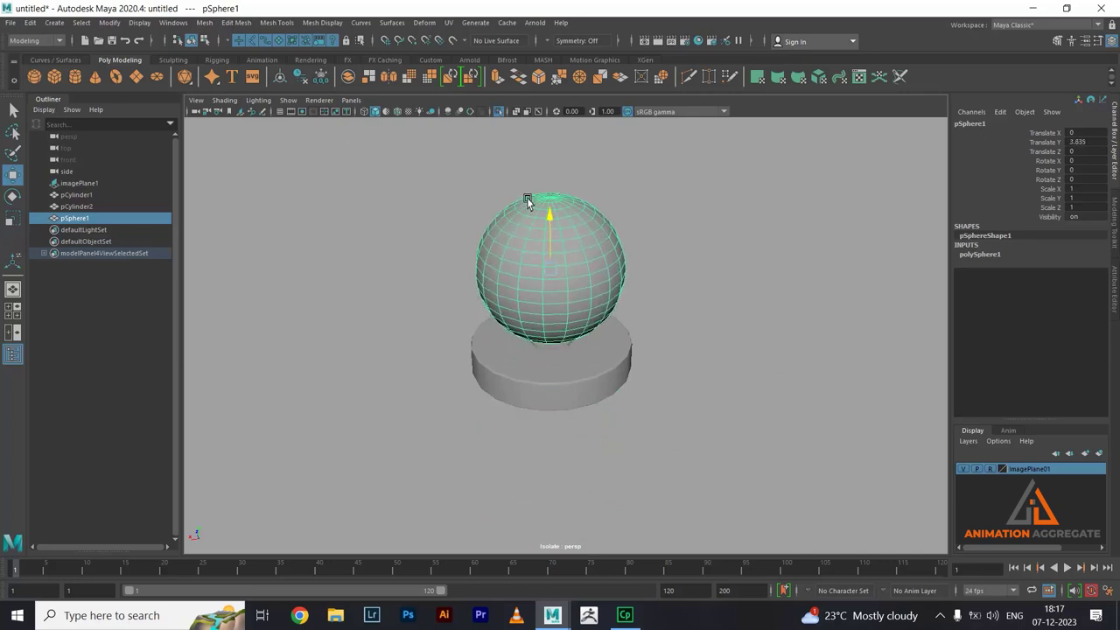
pyautogui.keyDown('alt'); pyautogui.moveTo(603, 290); pyautogui.dragTo(574, 322); pyautogui.keyUp('alt')
pyautogui.press('r')
pyautogui.moveTo(522, 267); pyautogui.dragTo(460, 305)
pyautogui.press('w')
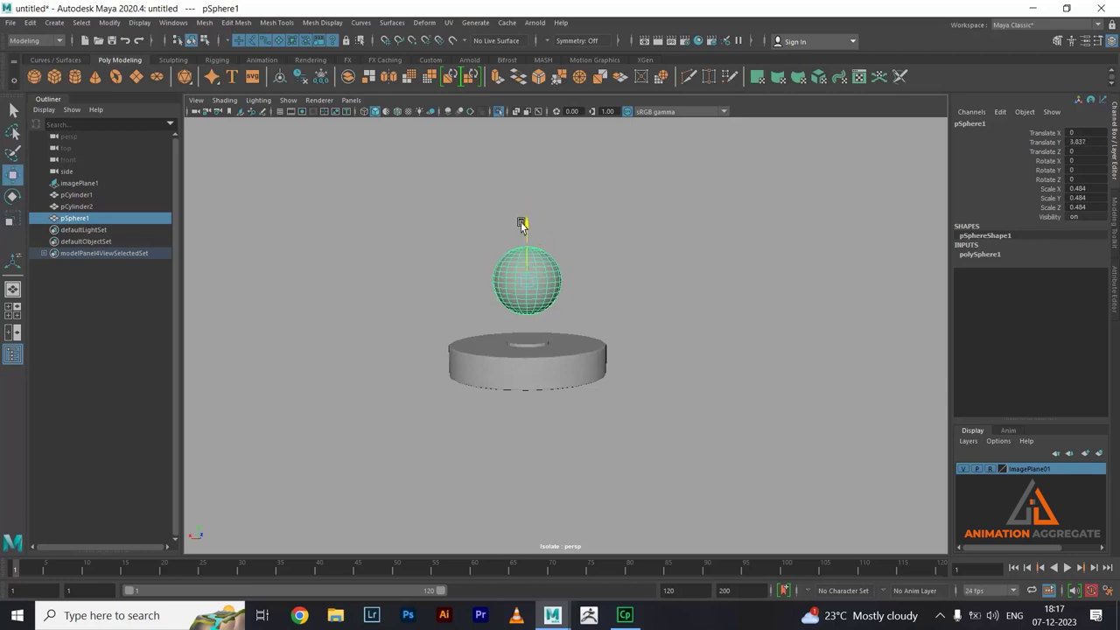
pyautogui.moveTo(526, 230); pyautogui.dragTo(523, 250)
# - Shrink the sphere further to knob size, about 0.25
pyautogui.scroll(3, 550, 388)
pyautogui.scroll(3, 583, 317)
pyautogui.scroll(3, 584, 317)
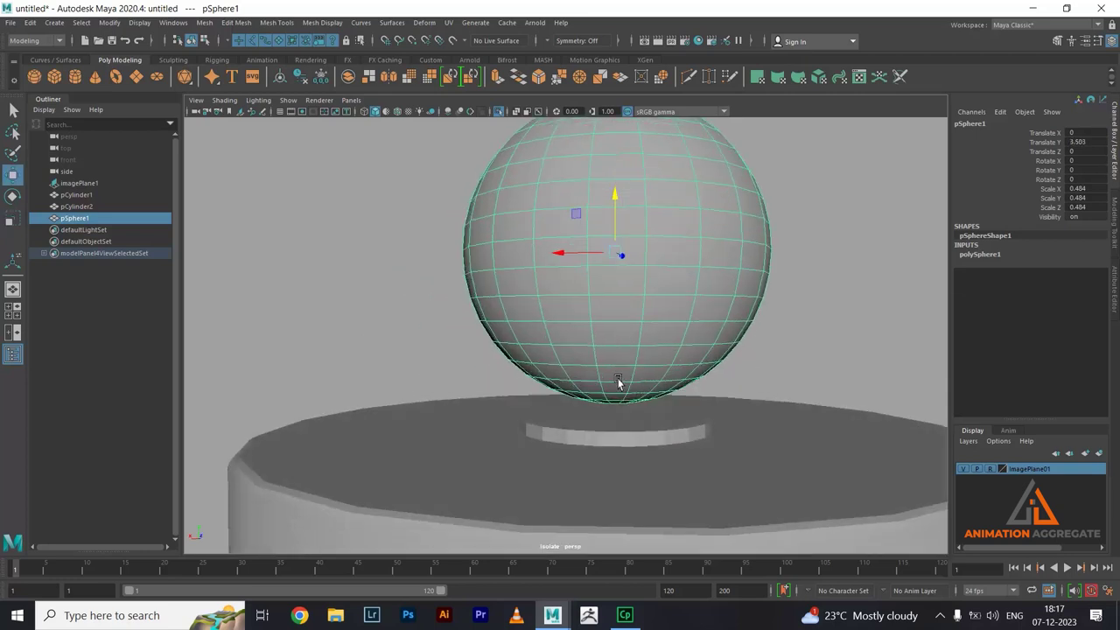
pyautogui.rightClick(618, 324)
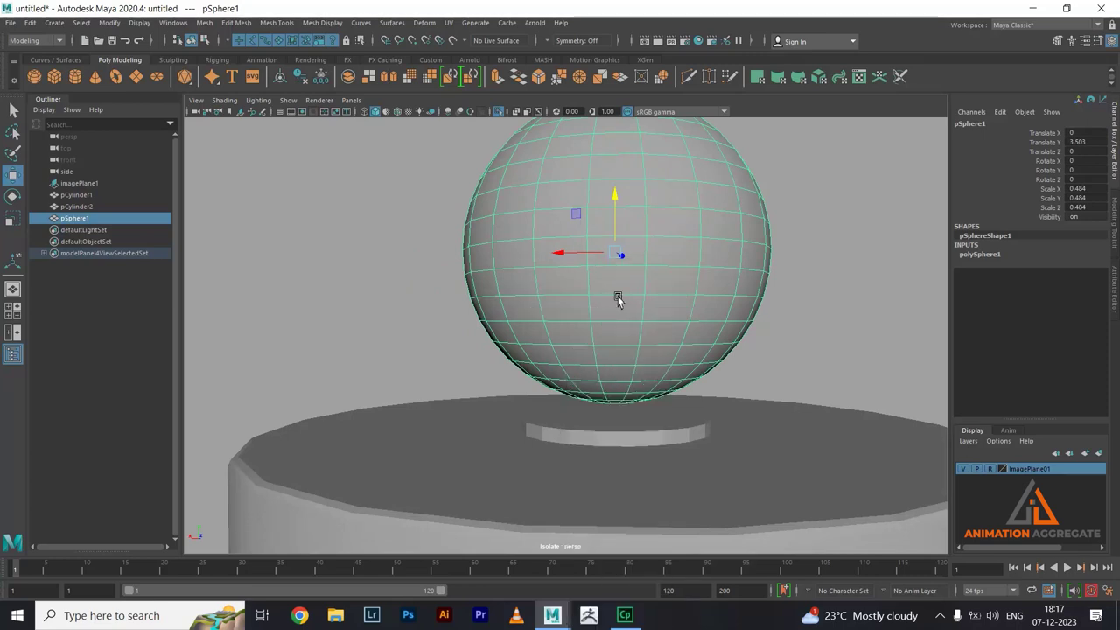
pyautogui.press('r')
pyautogui.moveTo(626, 303)
pyautogui.keyDown('alt'); pyautogui.mouseDown()
pyautogui.moveTo(645, 317)
pyautogui.moveTo(630, 332)
pyautogui.moveTo(534, 378)
pyautogui.mouseUp(); pyautogui.keyUp('alt')
pyautogui.scroll(-3, 790, 380)
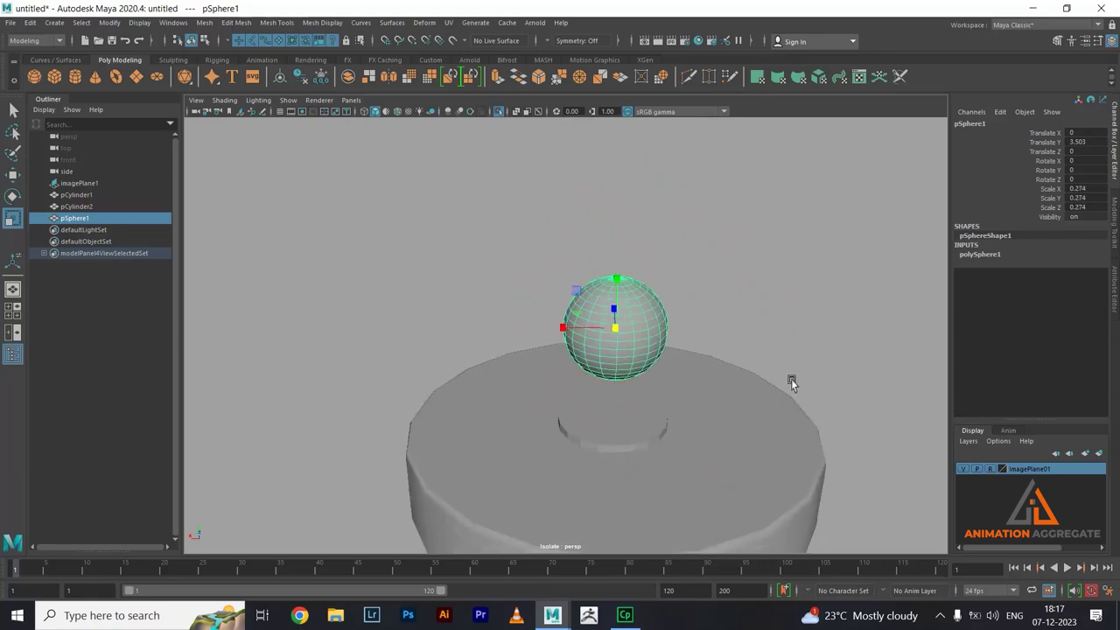
pyautogui.keyDown('alt'); pyautogui.moveTo(790, 380); pyautogui.dragTo(708, 388); pyautogui.keyUp('alt')
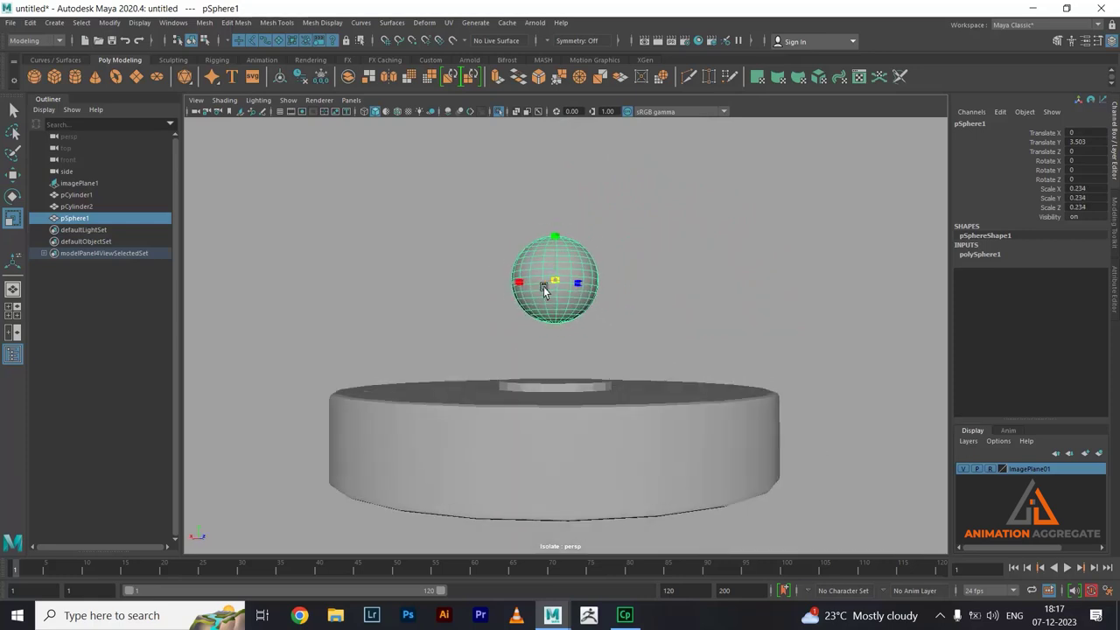
pyautogui.moveTo(562, 292); pyautogui.dragTo(544, 297)
# - Lower the sphere onto the lid's centre ring at Translate Y 3.235
pyautogui.press('w')
pyautogui.moveTo(553, 247); pyautogui.dragTo(566, 290)
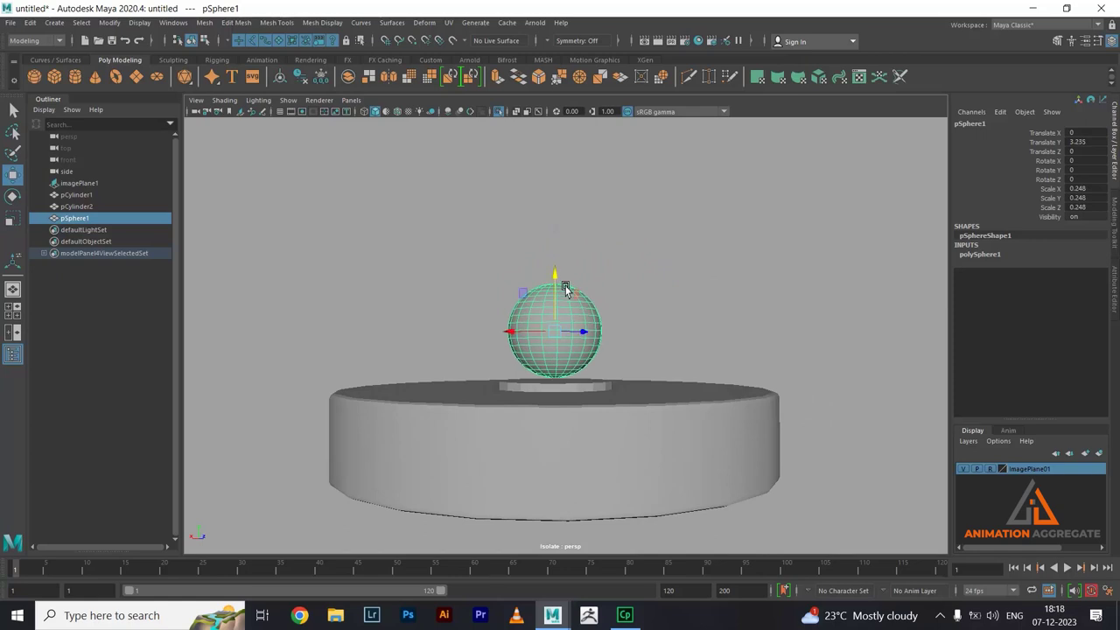
pyautogui.scroll(5, 612, 393)
pyautogui.scroll(4, 601, 420)
# - Switch the sphere to face selection and pick a face near its bottom
pyautogui.rightClick(578, 296)
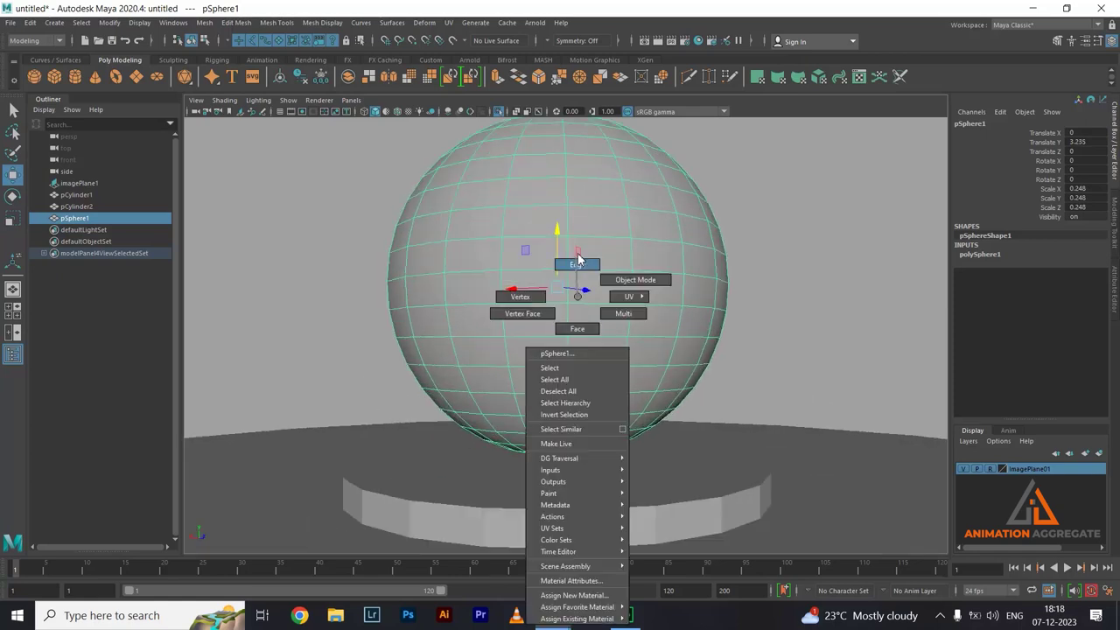
pyautogui.click(577, 259)
pyautogui.rightClick(547, 403)
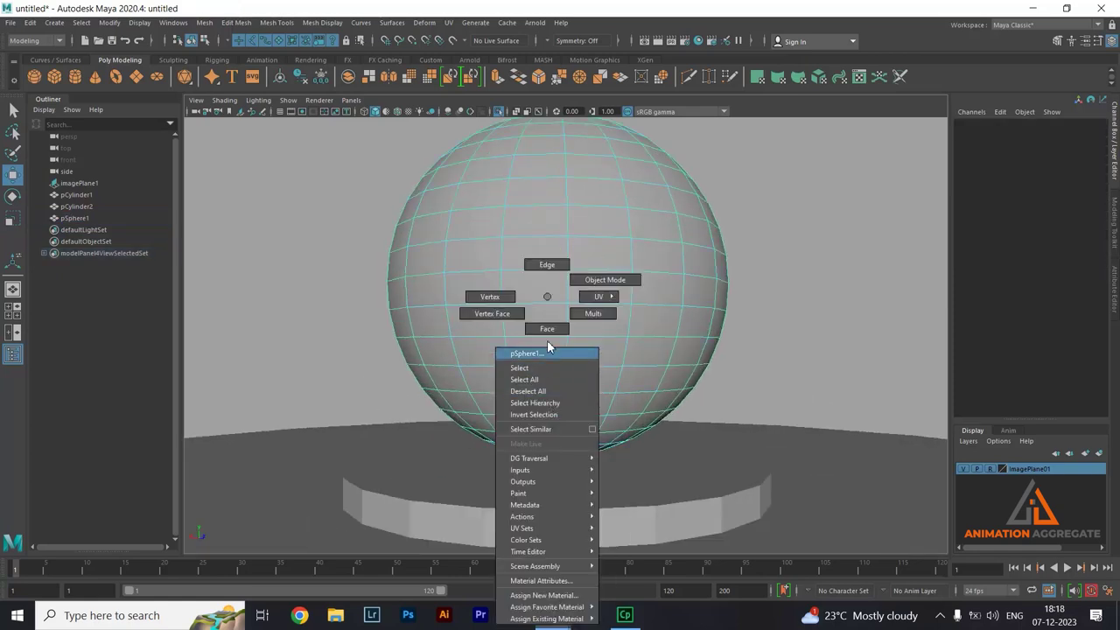
pyautogui.click(547, 341)
pyautogui.click(548, 406)
# - Delete the sphere's bottom face loops to leave an open dome, then lower it slightly
pyautogui.keyDown('shift'); pyautogui.doubleClick(585, 404); pyautogui.keyUp('shift')
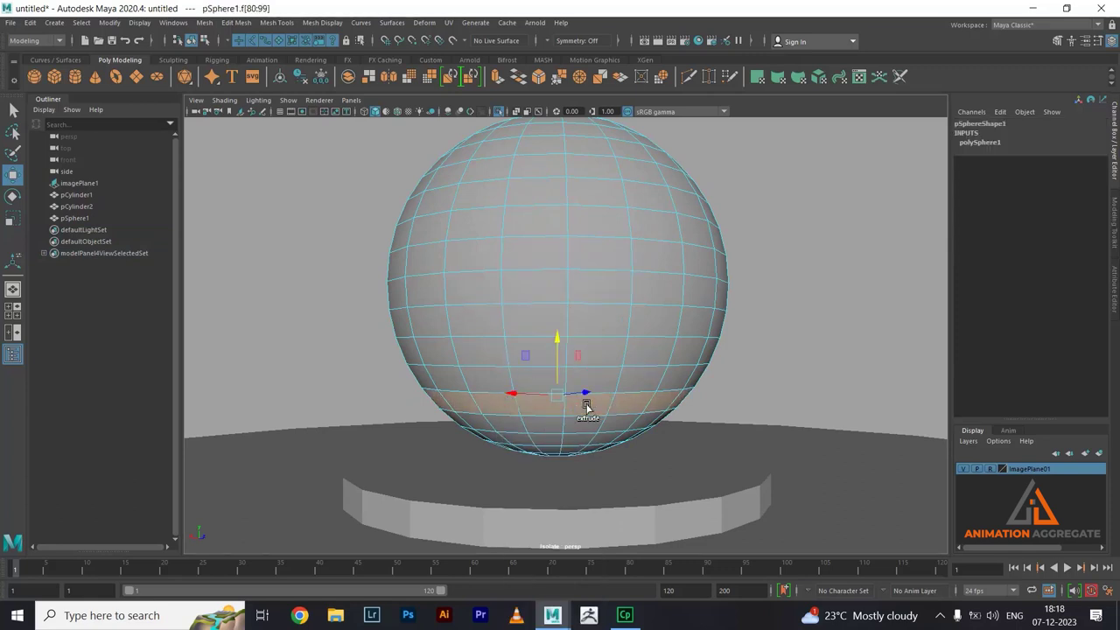
pyautogui.press('Delete')
pyautogui.doubleClick(583, 425)
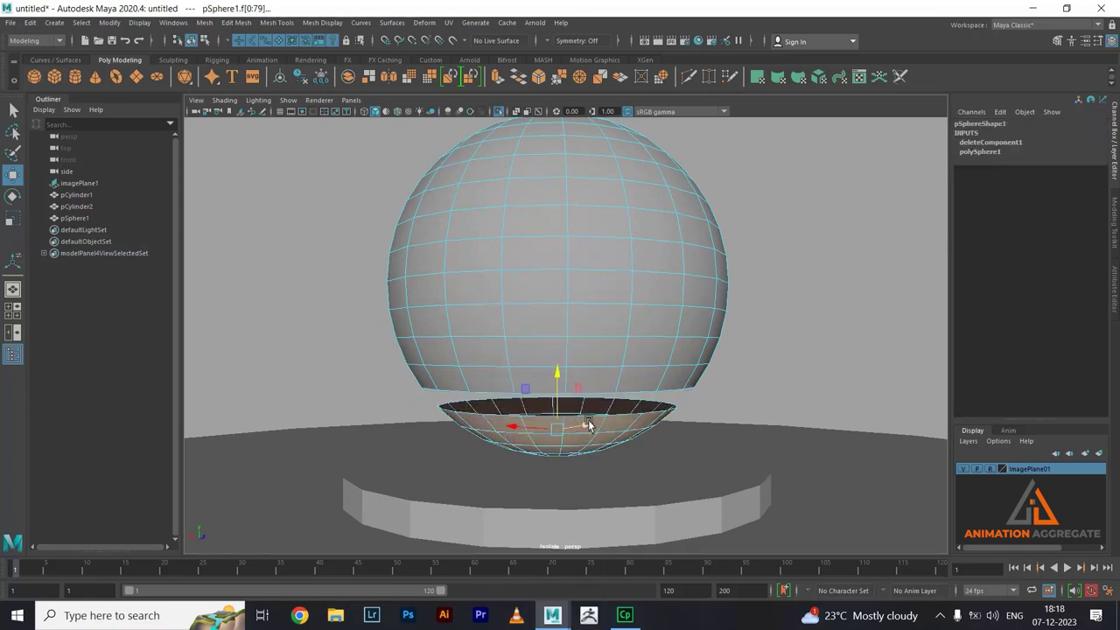
pyautogui.press('Delete')
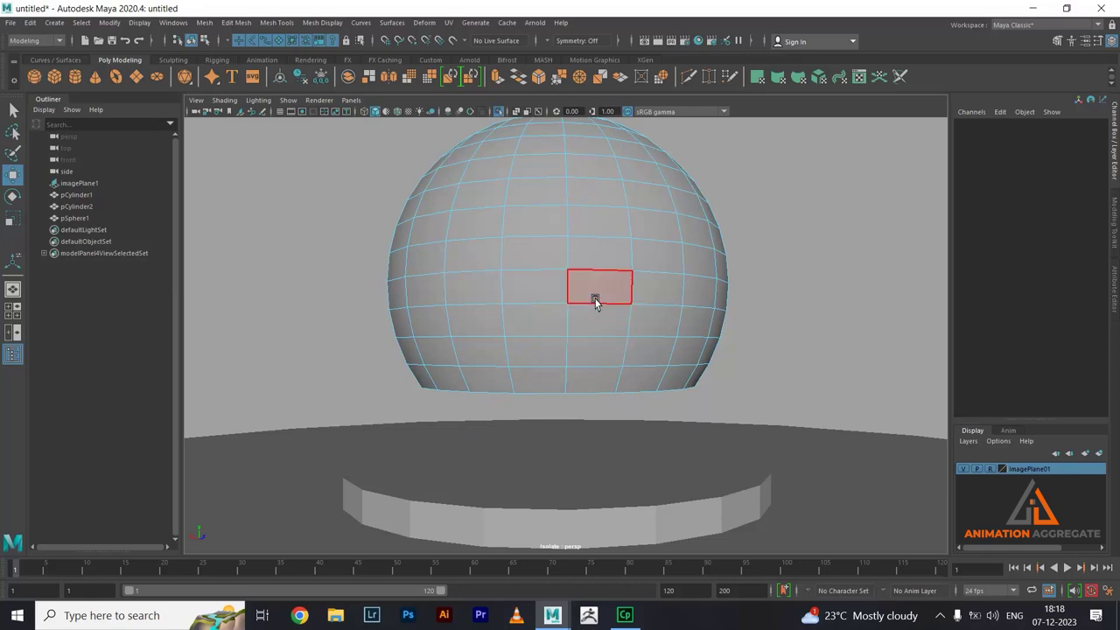
pyautogui.moveTo(595, 297); pyautogui.dragTo(633, 253, button='right')
pyautogui.moveTo(558, 232); pyautogui.dragTo(557, 254)
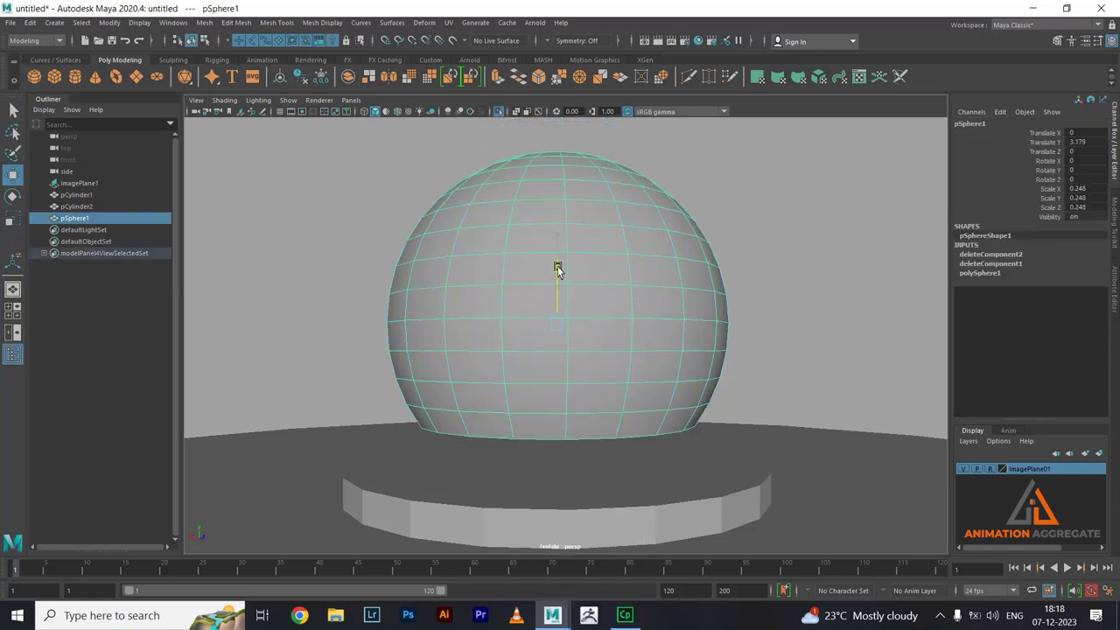
# - Delete the top faces of the lid's round base
pyautogui.rightClick(562, 297)
pyautogui.click(562, 330)
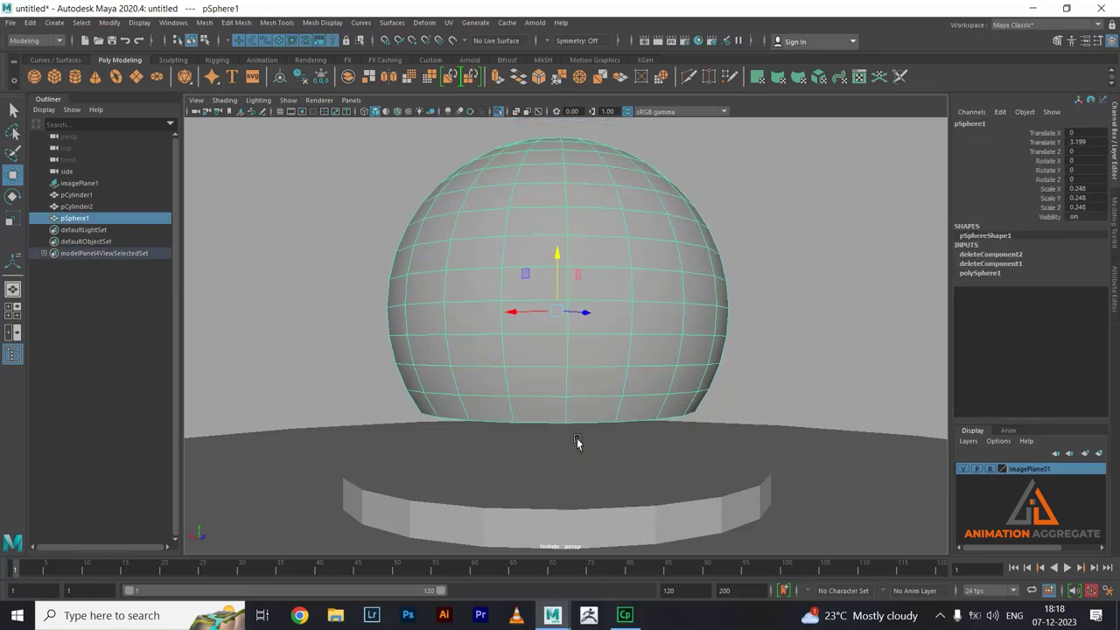
pyautogui.keyDown('alt'); pyautogui.moveTo(589, 531); pyautogui.dragTo(588, 451, button='middle'); pyautogui.keyUp('alt')
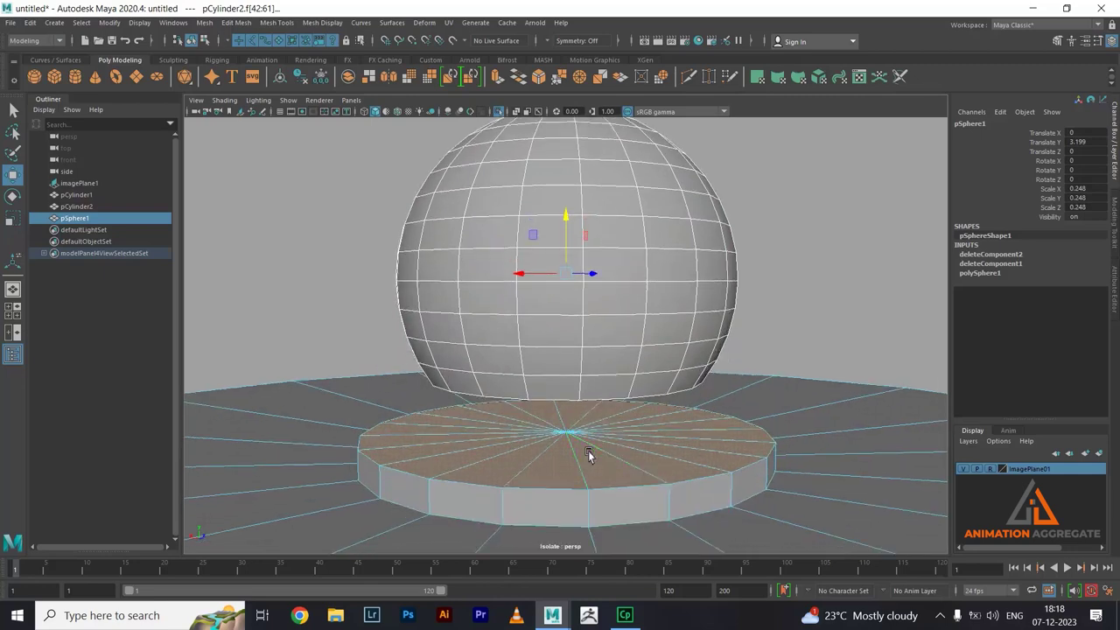
pyautogui.keyDown('ctrl'); pyautogui.click(670, 264); pyautogui.keyUp('ctrl')
pyautogui.press('Delete')
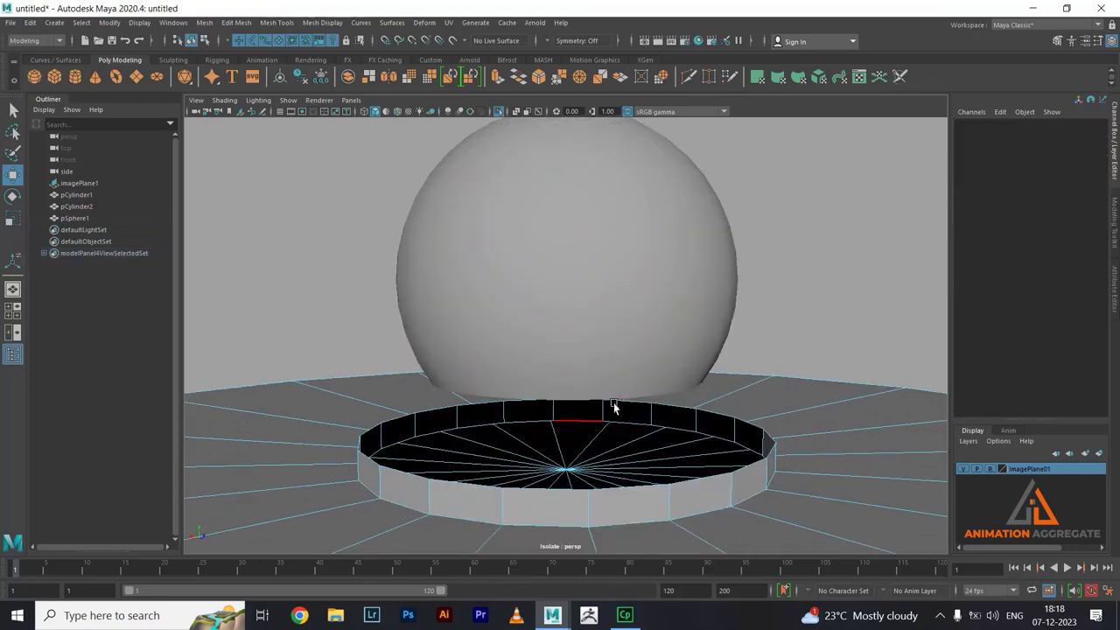
pyautogui.moveTo(630, 470)
pyautogui.keyDown('alt'); pyautogui.mouseDown()
pyautogui.moveTo(603, 432)
pyautogui.moveTo(618, 457)
pyautogui.moveTo(635, 418)
pyautogui.moveTo(650, 422)
pyautogui.moveTo(656, 409)
pyautogui.moveTo(607, 400)
pyautogui.moveTo(620, 531)
pyautogui.mouseUp(); pyautogui.keyUp('alt')
pyautogui.hotkey('ctrl', 'z')
pyautogui.moveTo(546, 476)
pyautogui.keyDown('alt'); pyautogui.mouseDown()
pyautogui.moveTo(531, 475)
pyautogui.moveTo(535, 457)
pyautogui.moveTo(593, 303)
pyautogui.mouseUp(); pyautogui.keyUp('alt')
pyautogui.press('Delete')
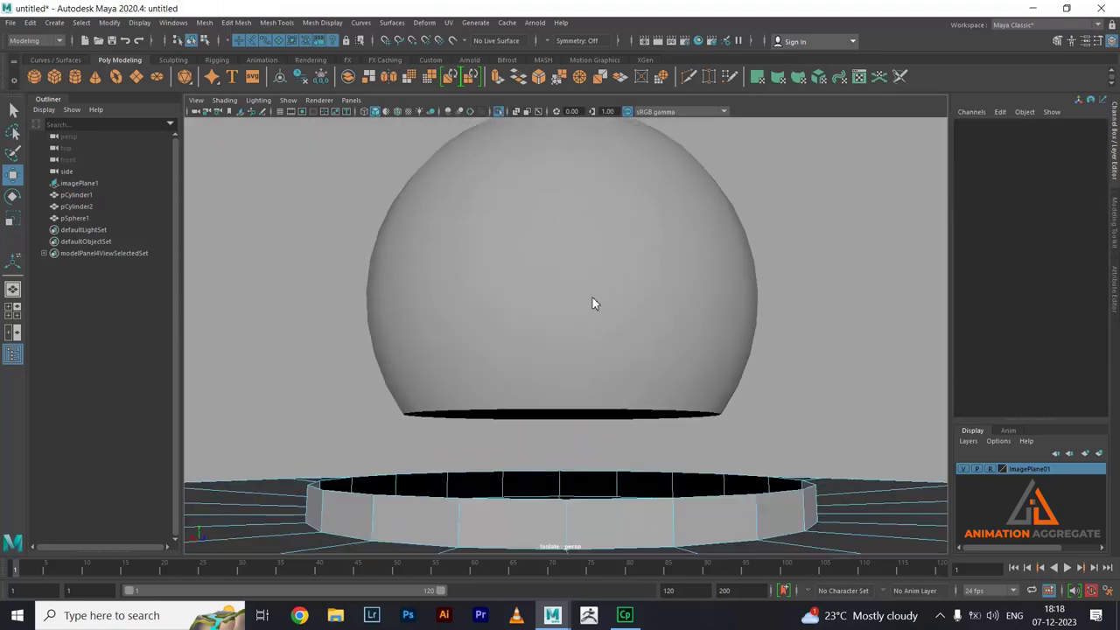
# - Enlarge the knob sphere to about 0.268 and move it to Translate Y 3.146
pyautogui.click(617, 298)
pyautogui.moveTo(568, 250); pyautogui.dragTo(559, 295)
pyautogui.press('r')
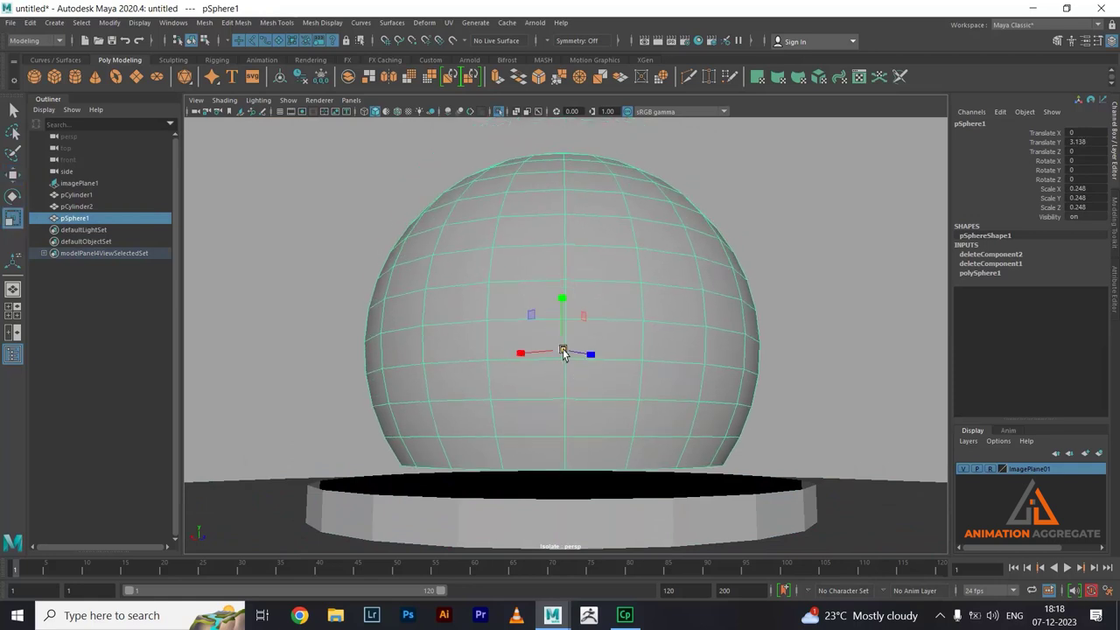
pyautogui.moveTo(563, 350); pyautogui.dragTo(590, 356)
pyautogui.press('e')
pyautogui.press('w')
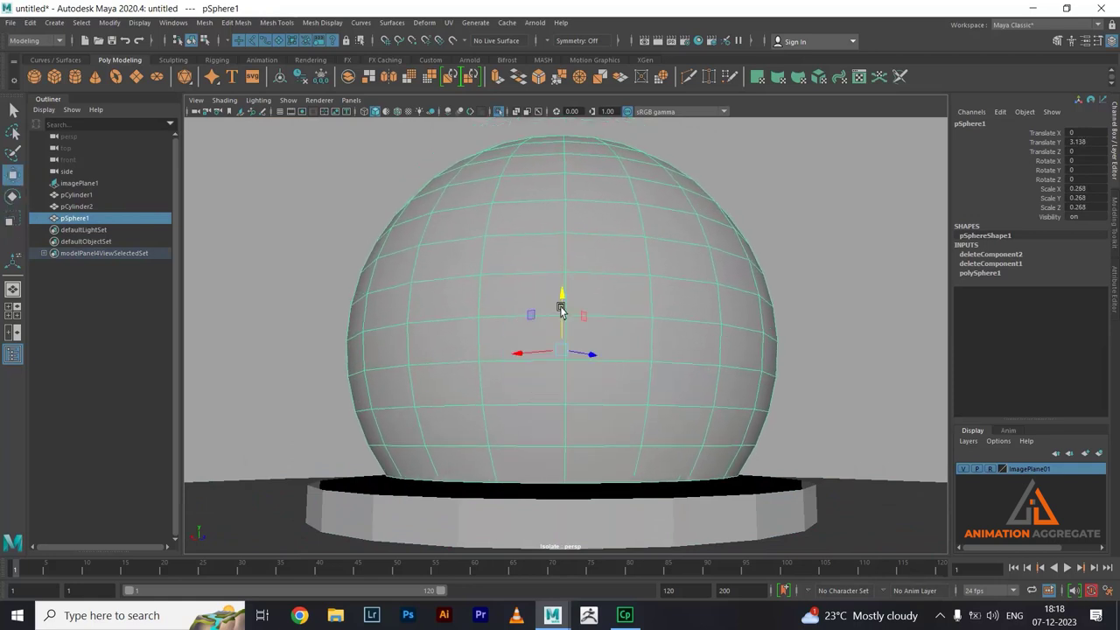
pyautogui.moveTo(564, 299); pyautogui.dragTo(565, 290)
# - Select the knob's round base together with the knob sphere
pyautogui.scroll(-2, 613, 429)
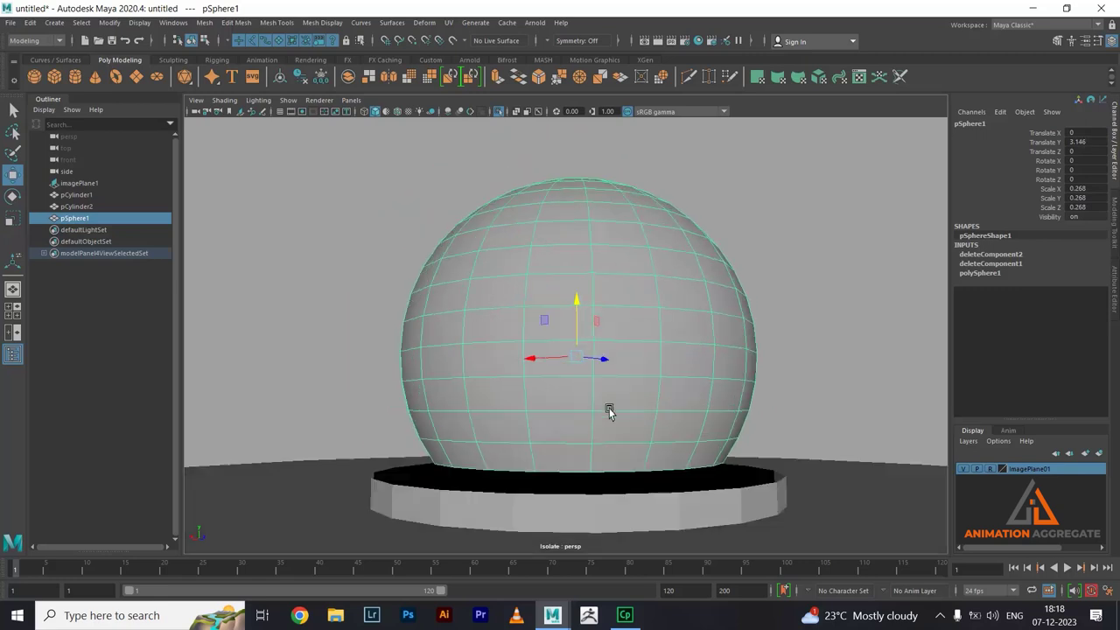
pyautogui.scroll(-1, 604, 413)
pyautogui.keyDown('alt'); pyautogui.moveTo(597, 421); pyautogui.dragTo(570, 368); pyautogui.keyUp('alt')
pyautogui.moveTo(569, 367)
pyautogui.mouseDown(button='right')
pyautogui.moveTo(569, 266)
pyautogui.moveTo(667, 268)
pyautogui.mouseUp(button='right')
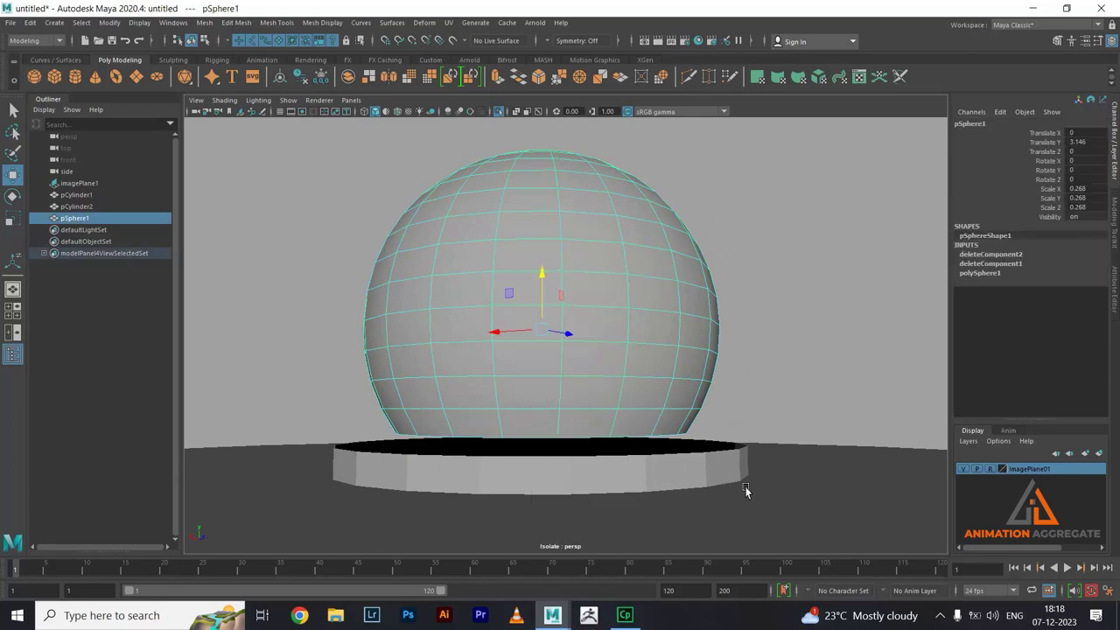
pyautogui.click(745, 487)
pyautogui.keyDown('shift'); pyautogui.click(650, 332); pyautogui.keyUp('shift')
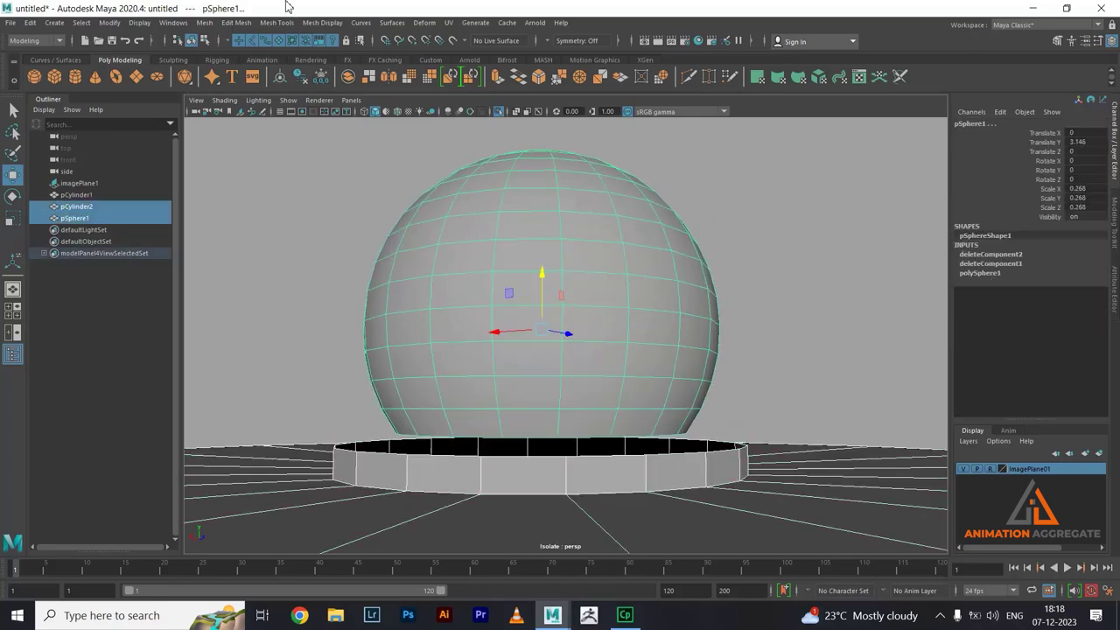
# - Combine the sphere and base into one mesh and bridge the gap between their border loops
pyautogui.click(205, 23)
pyautogui.click(220, 65)
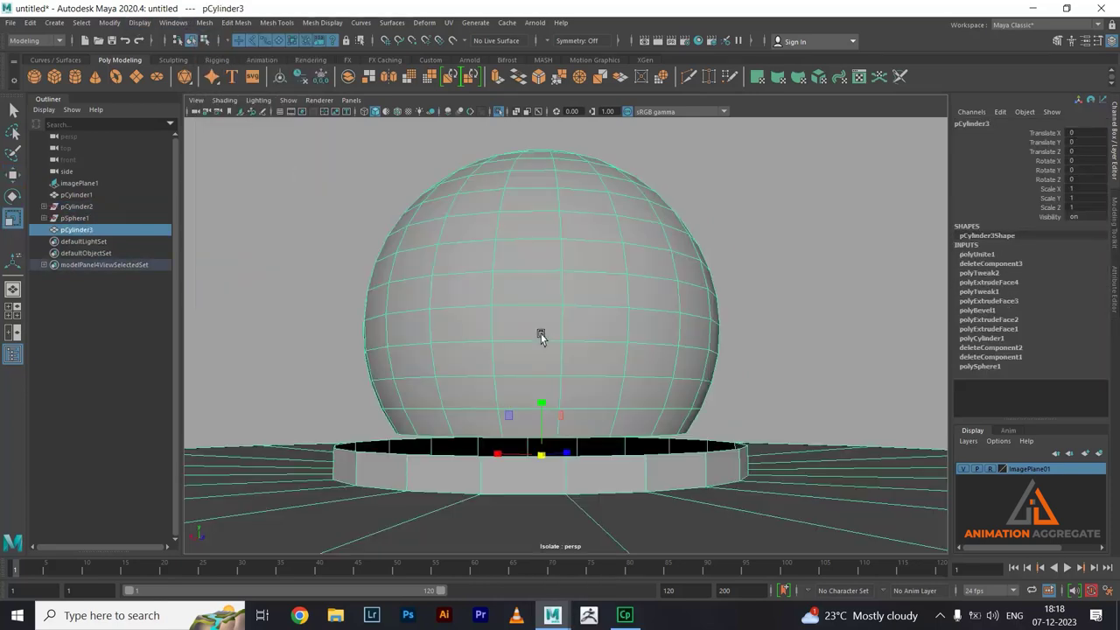
pyautogui.moveTo(540, 333)
pyautogui.keyDown('alt'); pyautogui.mouseDown()
pyautogui.moveTo(531, 288)
pyautogui.moveTo(562, 246)
pyautogui.moveTo(560, 150)
pyautogui.mouseUp(); pyautogui.keyUp('alt')
pyautogui.moveTo(565, 225); pyautogui.dragTo(570, 198, button='right')
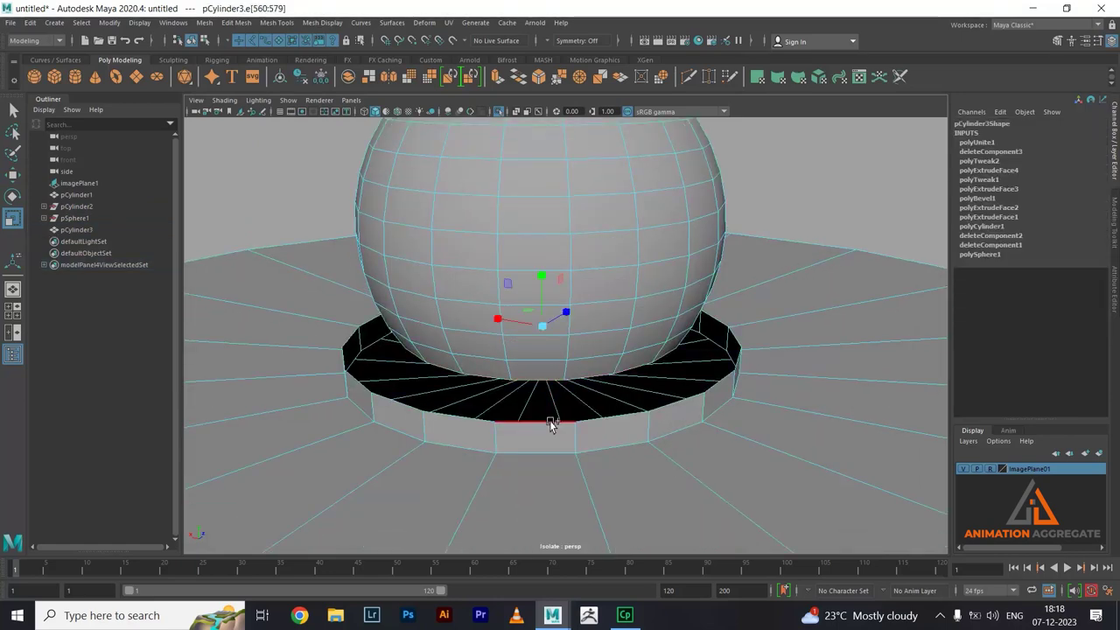
pyautogui.click(551, 422)
pyautogui.click(232, 27)
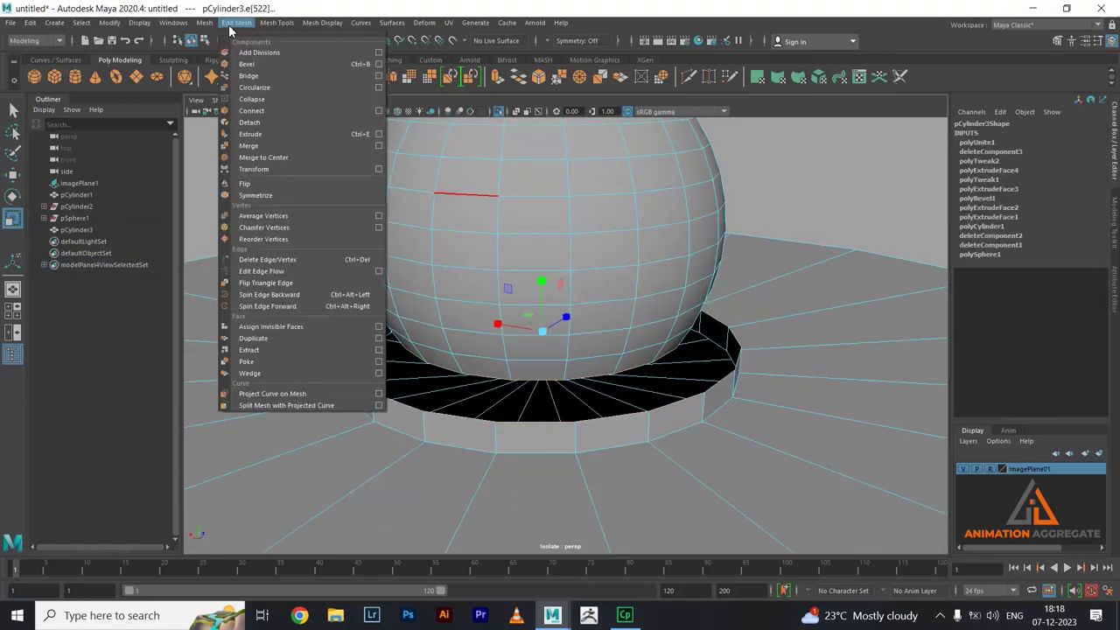
pyautogui.click(264, 78)
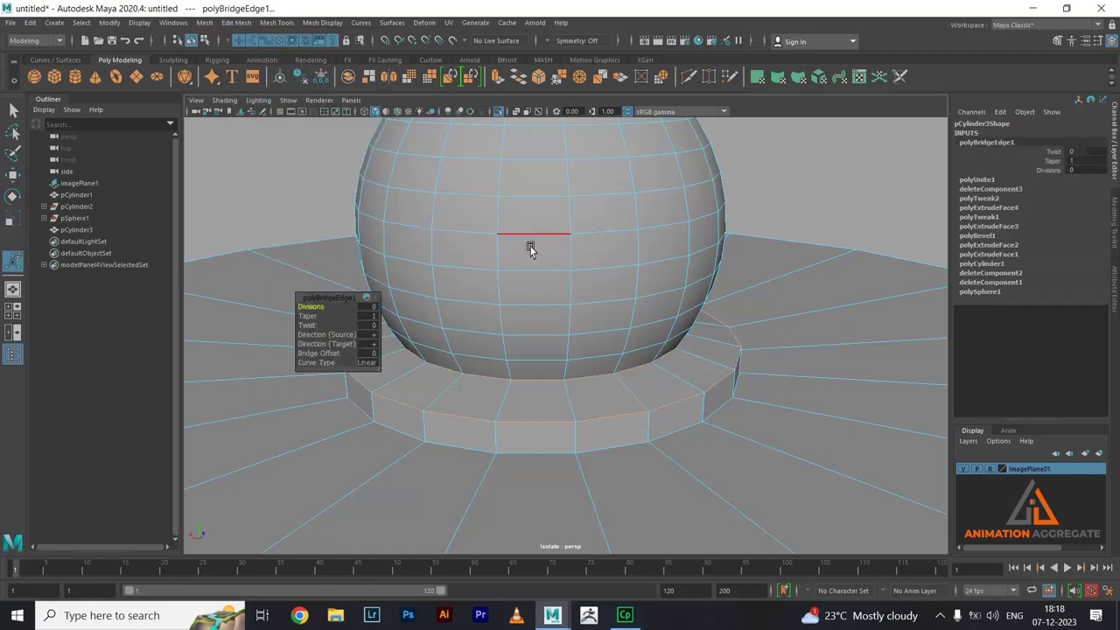
pyautogui.keyDown('alt'); pyautogui.moveTo(530, 242); pyautogui.dragTo(592, 264); pyautogui.keyUp('alt')
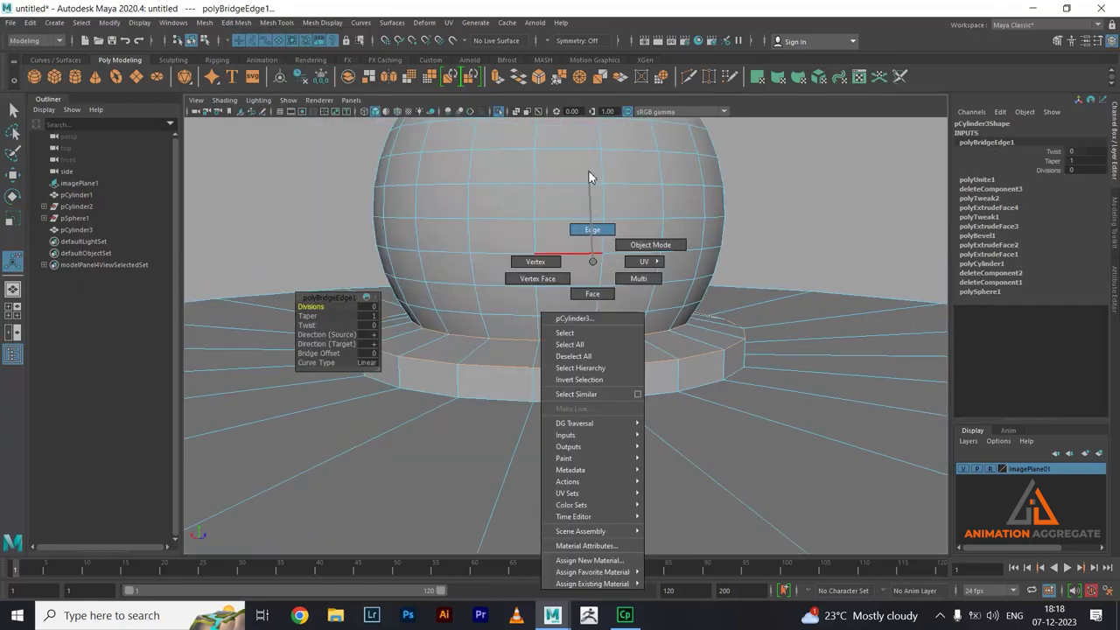
# - Bevel the base's outer edge loop with Fraction 0.37 and 2 segments
pyautogui.moveTo(592, 265); pyautogui.dragTo(588, 171, button='right')
pyautogui.click(593, 403)
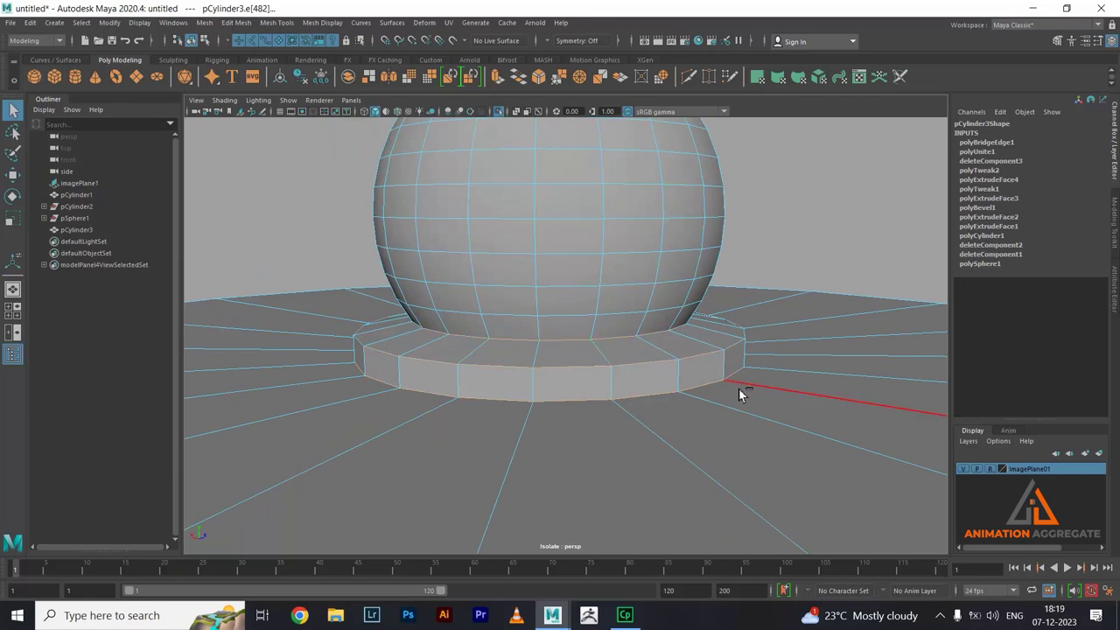
pyautogui.hotkey('ctrl', 'b')
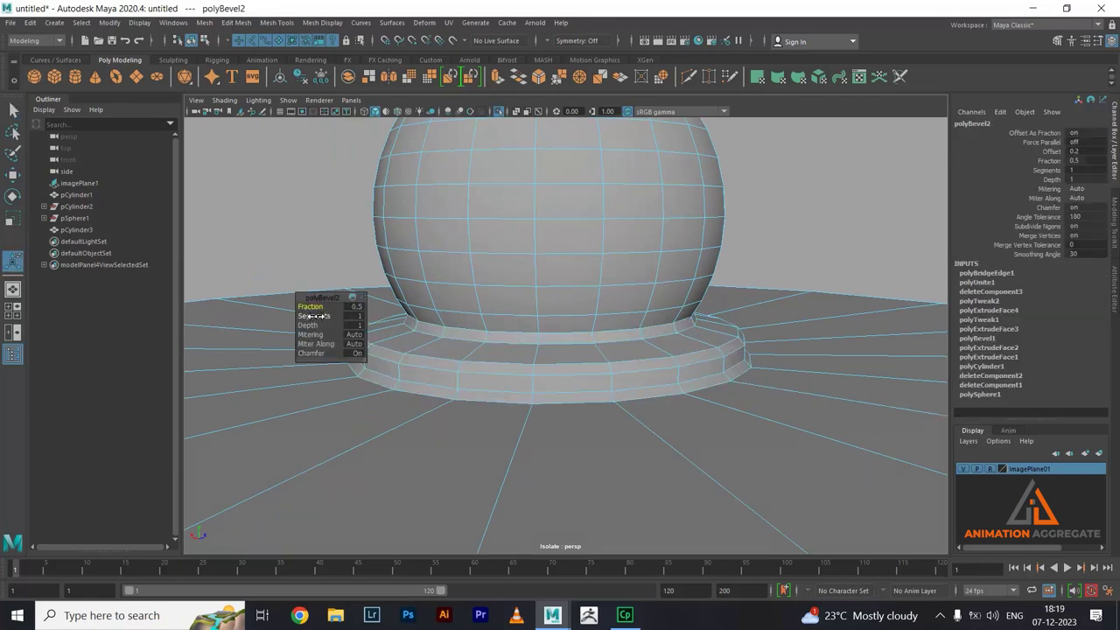
pyautogui.moveTo(315, 310); pyautogui.dragTo(311, 314)
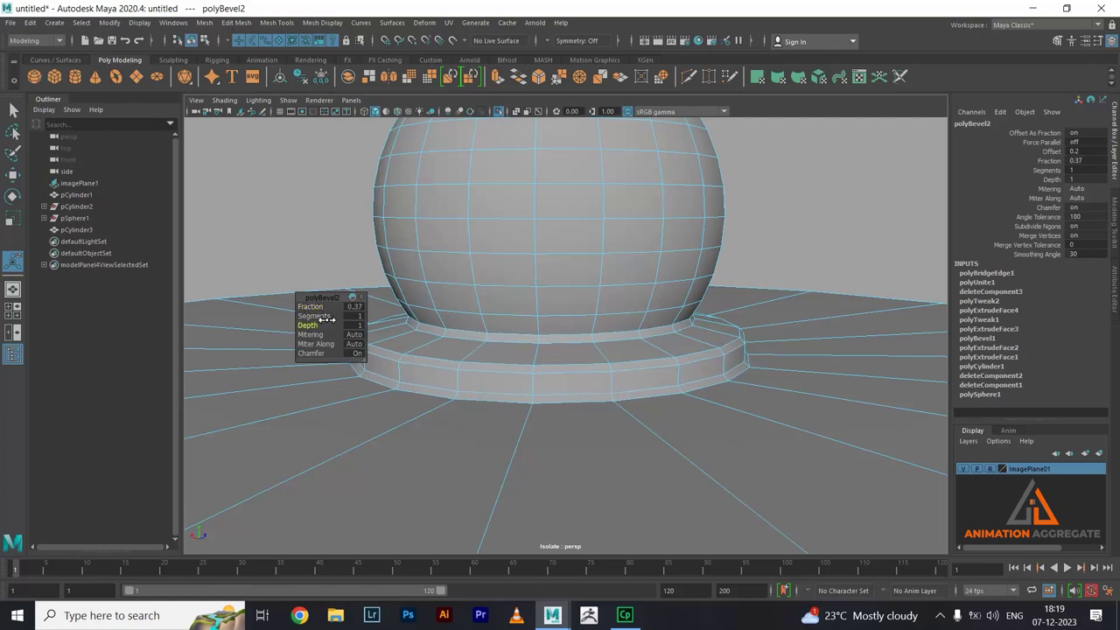
pyautogui.moveTo(326, 317); pyautogui.dragTo(328, 317)
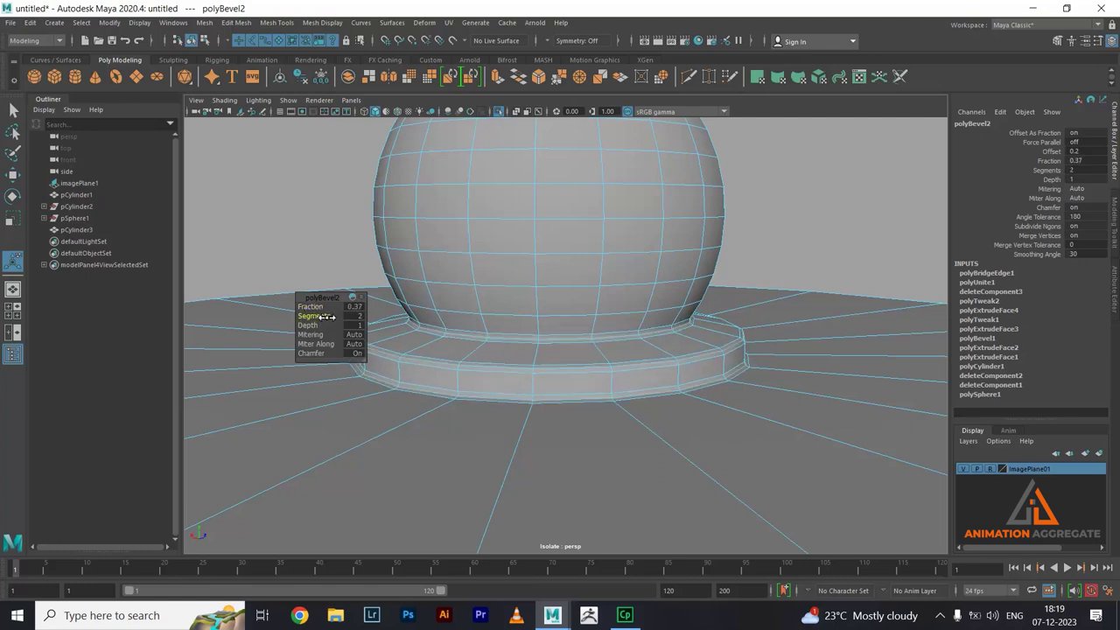
pyautogui.moveTo(549, 283); pyautogui.dragTo(658, 224, button='right')
pyautogui.scroll(-2, 661, 273)
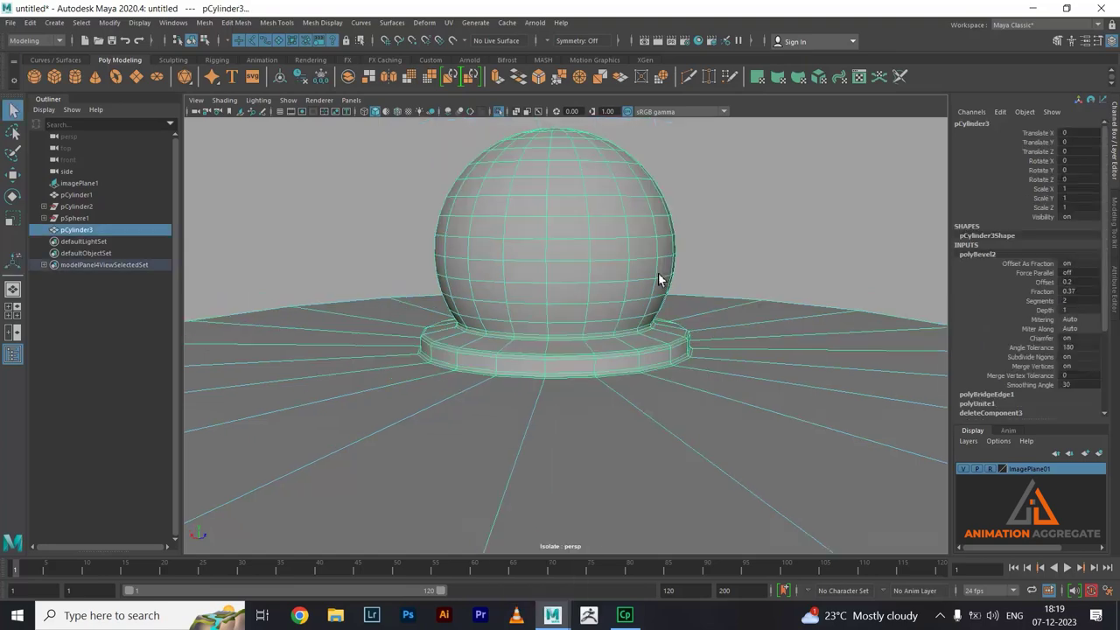
# - Deselect the knob and turn off Isolate Select to show the full kettle again
pyautogui.click(700, 287)
pyautogui.scroll(-5, 761, 348)
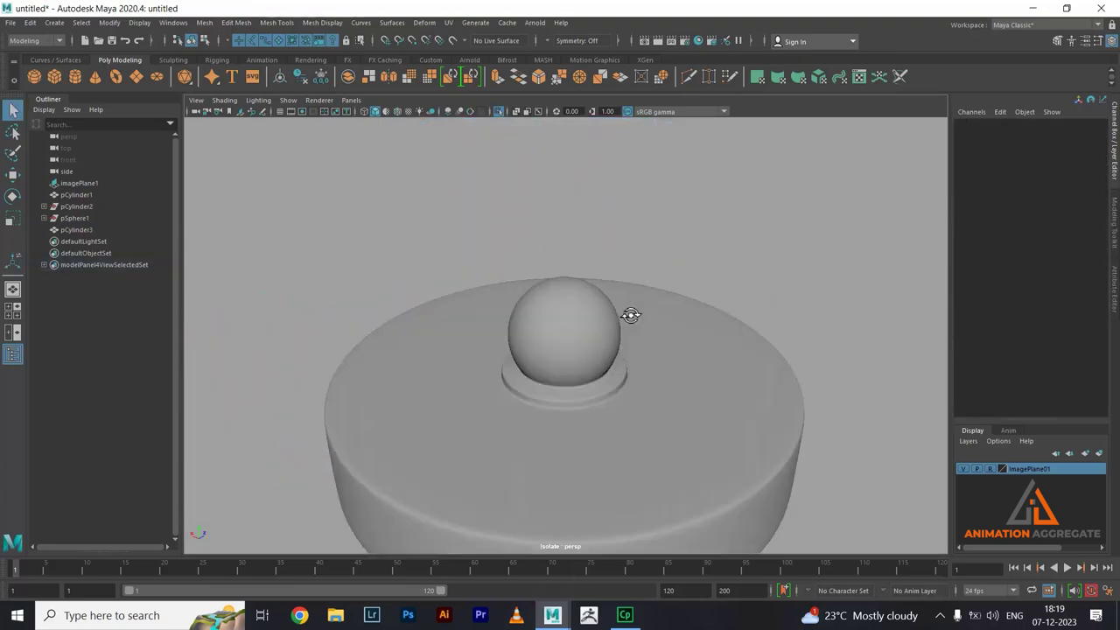
pyautogui.scroll(-2, 630, 313)
pyautogui.moveTo(595, 275)
pyautogui.keyDown('alt'); pyautogui.mouseDown()
pyautogui.moveTo(590, 253)
pyautogui.moveTo(541, 204)
pyautogui.moveTo(628, 258)
pyautogui.moveTo(590, 278)
pyautogui.moveTo(717, 290)
pyautogui.moveTo(651, 265)
pyautogui.moveTo(690, 318)
pyautogui.moveTo(719, 269)
pyautogui.moveTo(613, 263)
pyautogui.moveTo(651, 300)
pyautogui.moveTo(565, 320)
pyautogui.moveTo(575, 289)
pyautogui.moveTo(664, 332)
pyautogui.moveTo(697, 333)
pyautogui.moveTo(637, 293)
pyautogui.mouseUp(); pyautogui.keyUp('alt')
pyautogui.click(503, 112)
pyautogui.scroll(3, 586, 301)
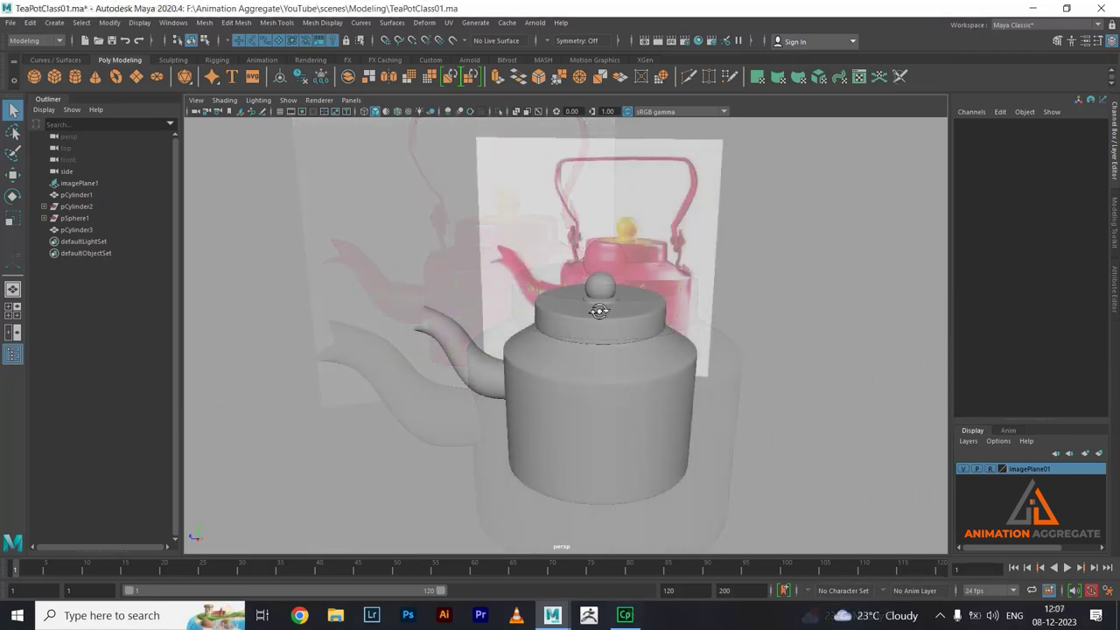
# - In side view, create a polygon cylinder, turn off X-ray and raise it to Translate Y 4.139
pyautogui.press('space')
pyautogui.press('space')
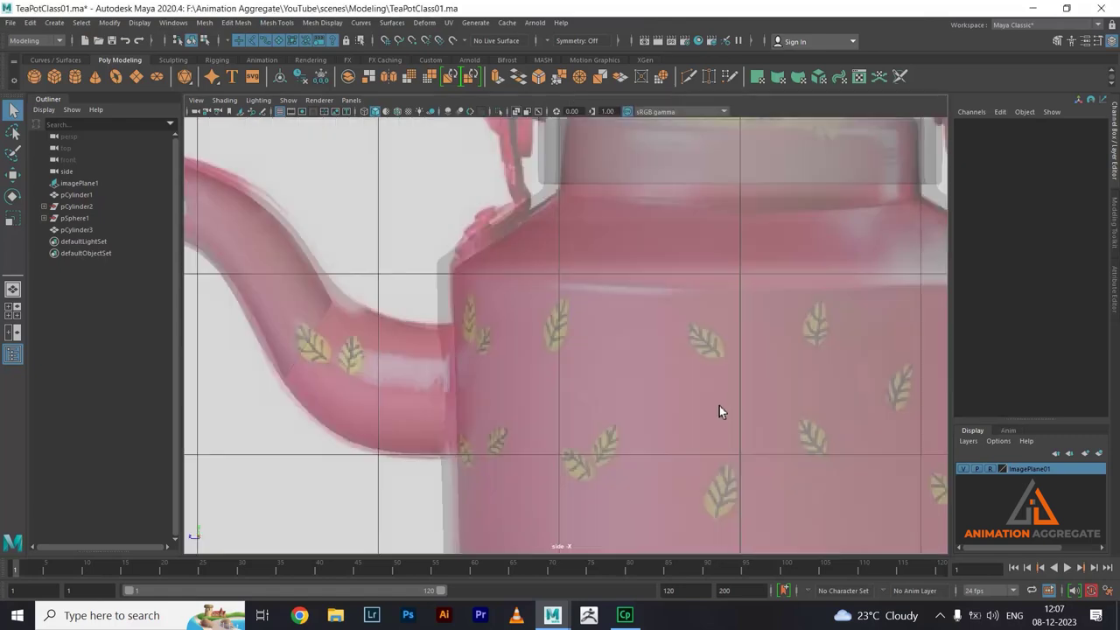
pyautogui.scroll(-5, 668, 311)
pyautogui.keyDown('alt'); pyautogui.moveTo(667, 311); pyautogui.dragTo(625, 370, button='middle'); pyautogui.keyUp('alt')
pyautogui.scroll(1, 556, 302)
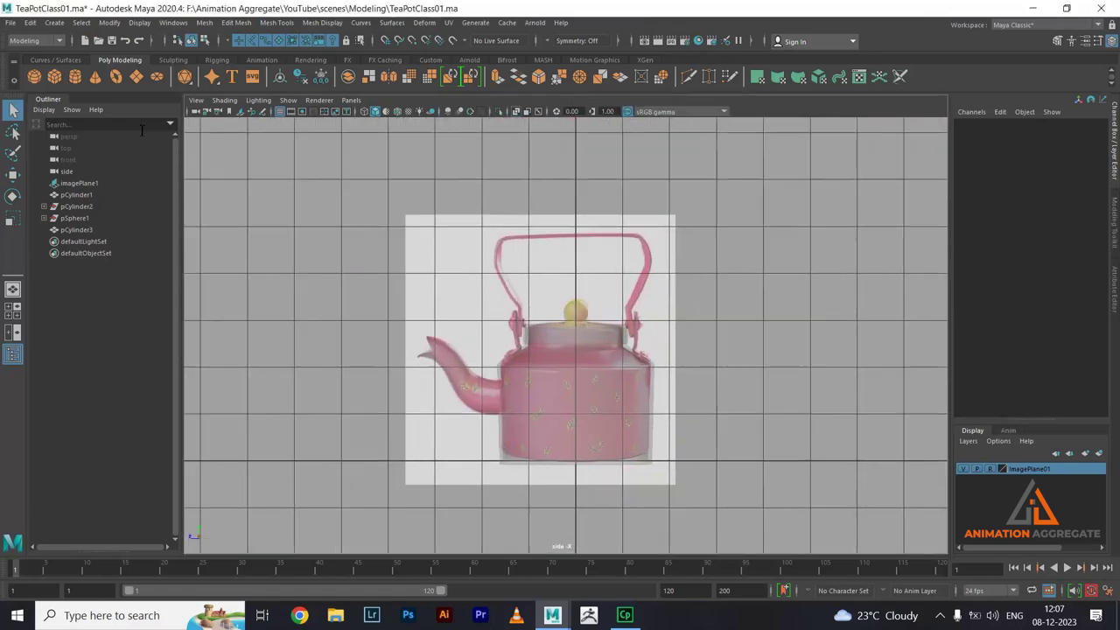
pyautogui.click(77, 80)
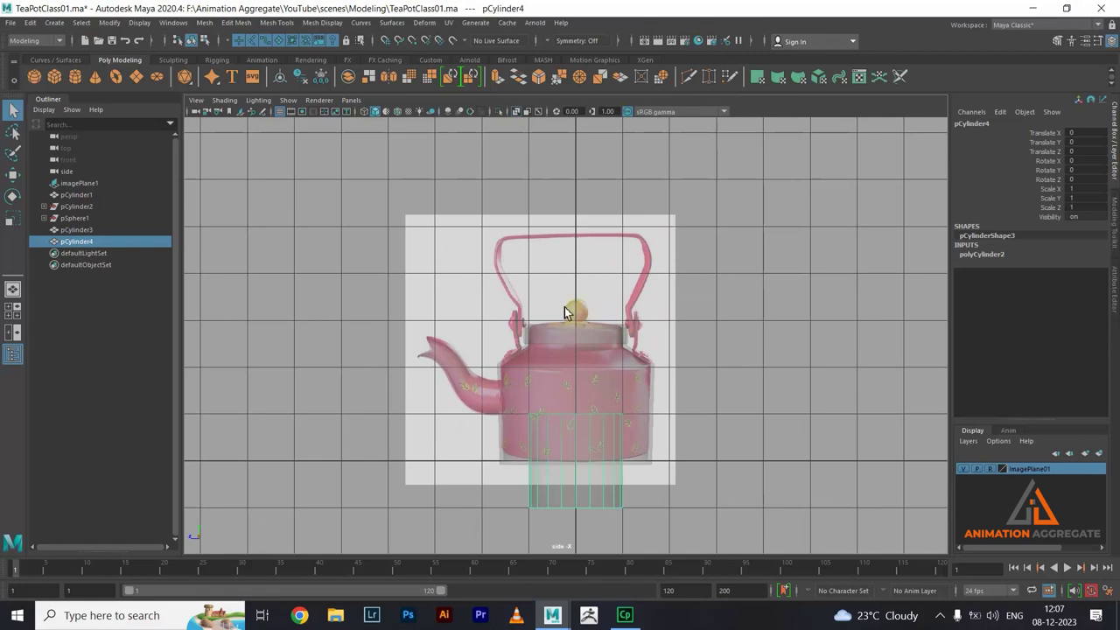
pyautogui.keyDown('alt'); pyautogui.moveTo(609, 284); pyautogui.dragTo(610, 265, button='middle'); pyautogui.keyUp('alt')
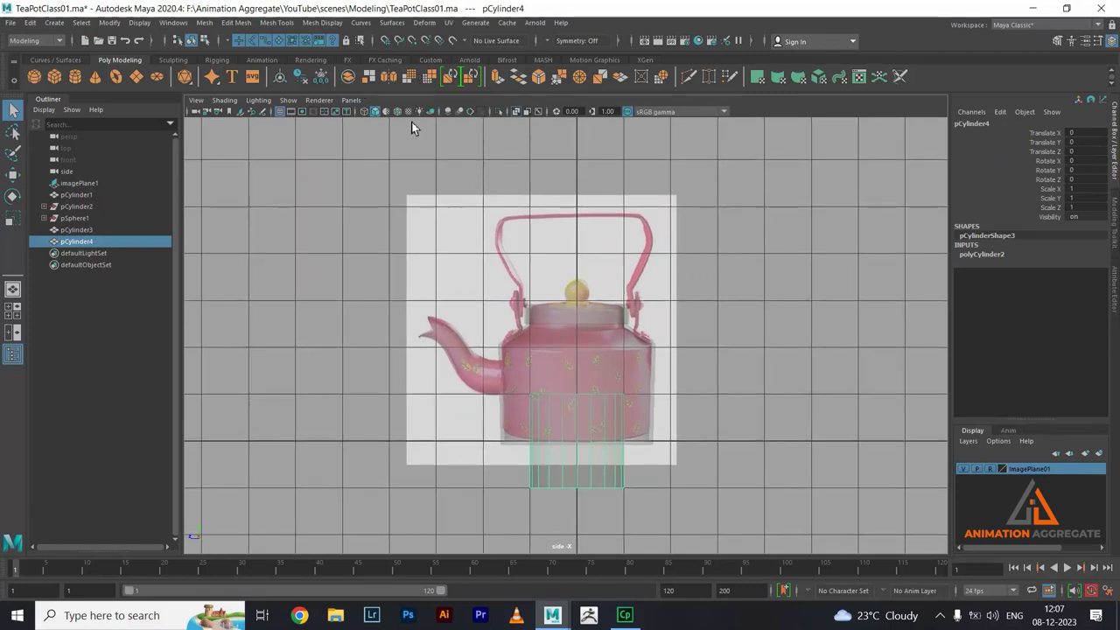
pyautogui.click(512, 109)
pyautogui.scroll(2, 586, 374)
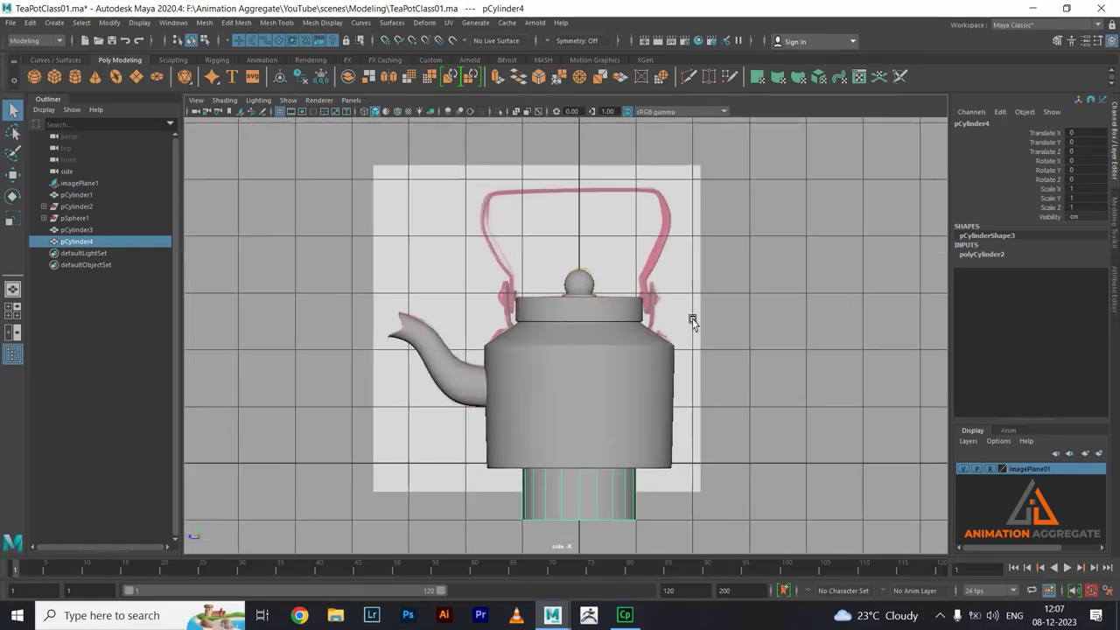
pyautogui.press('w')
pyautogui.moveTo(571, 418); pyautogui.dragTo(594, 181)
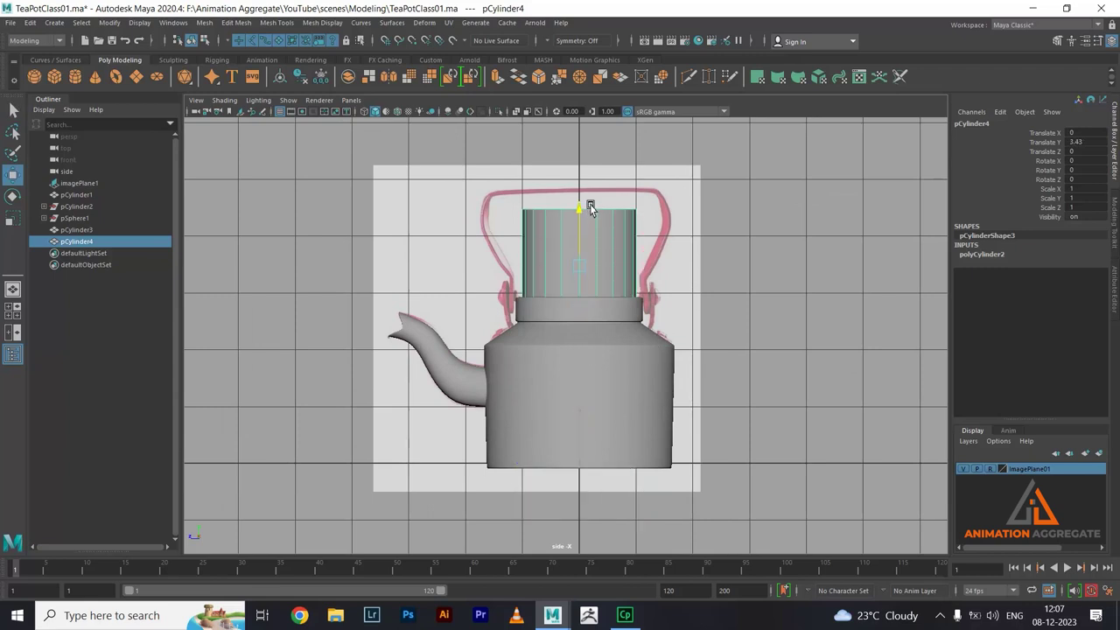
pyautogui.press('e')
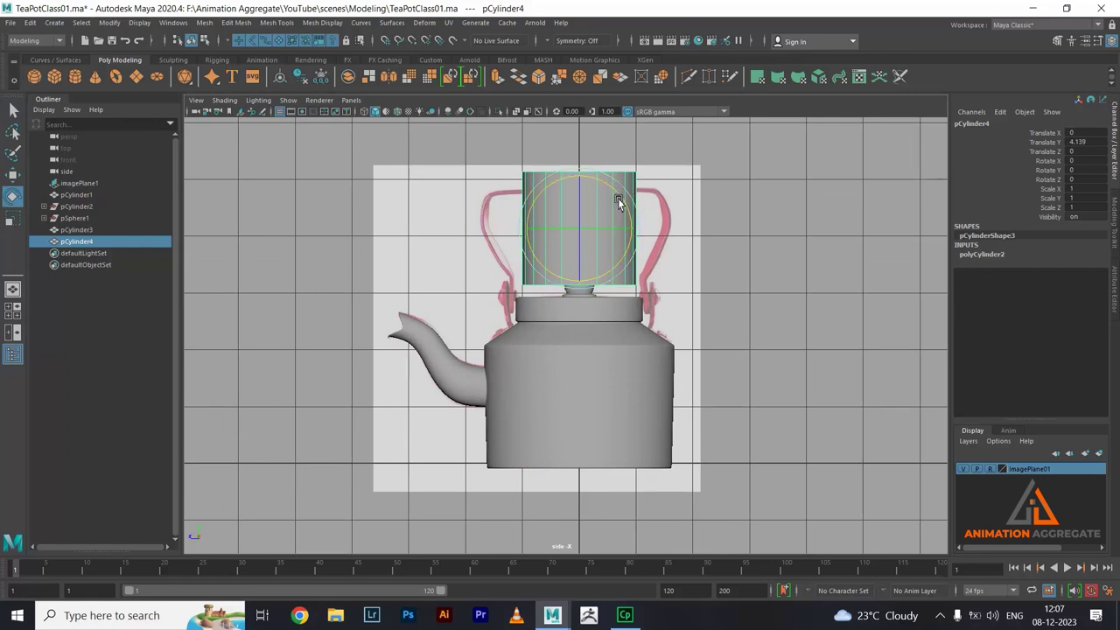
# - Rotate the cylinder -90 on X to face the viewer and set its cap subdivisions to 0
pyautogui.moveTo(618, 202); pyautogui.dragTo(637, 262)
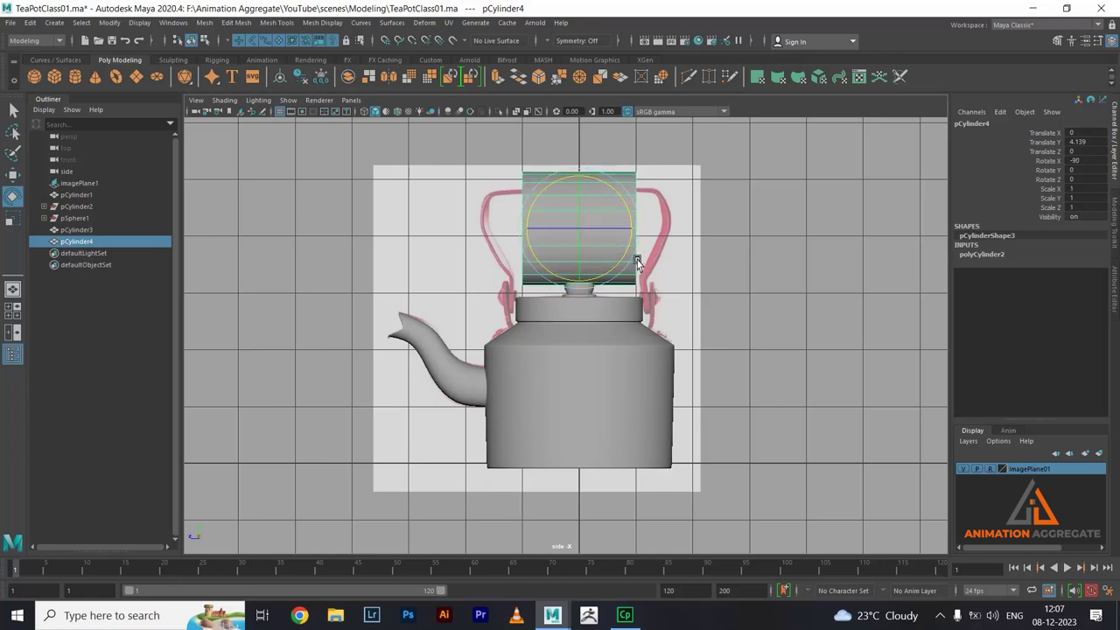
pyautogui.press('space')
pyautogui.press('space')
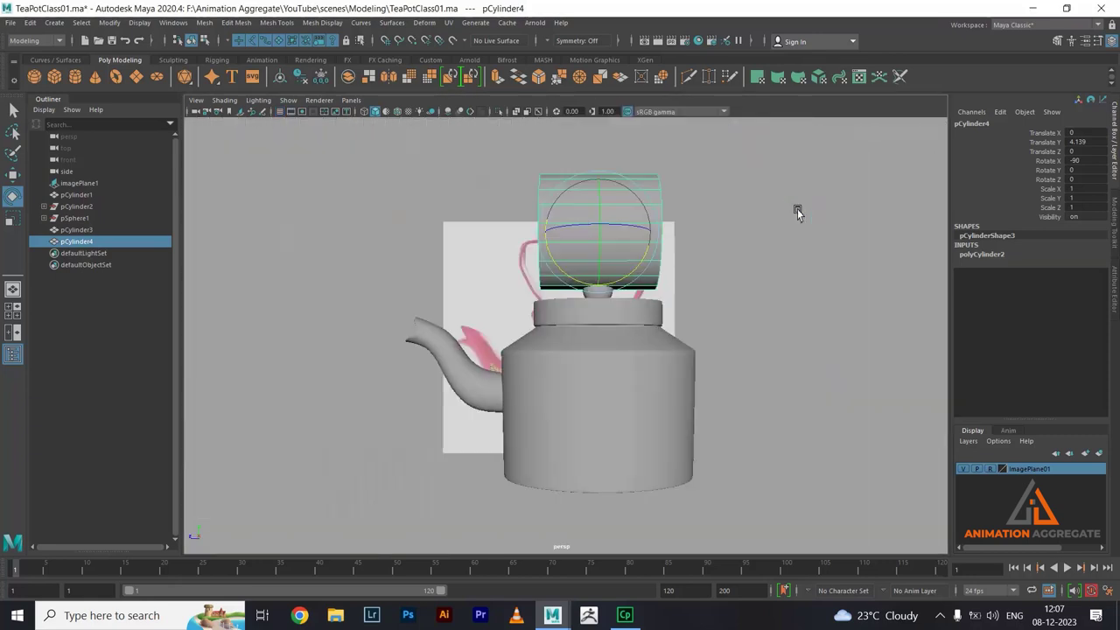
pyautogui.moveTo(797, 210)
pyautogui.keyDown('alt'); pyautogui.mouseDown()
pyautogui.moveTo(687, 245)
pyautogui.moveTo(692, 263)
pyautogui.moveTo(595, 219)
pyautogui.mouseUp(); pyautogui.keyUp('alt')
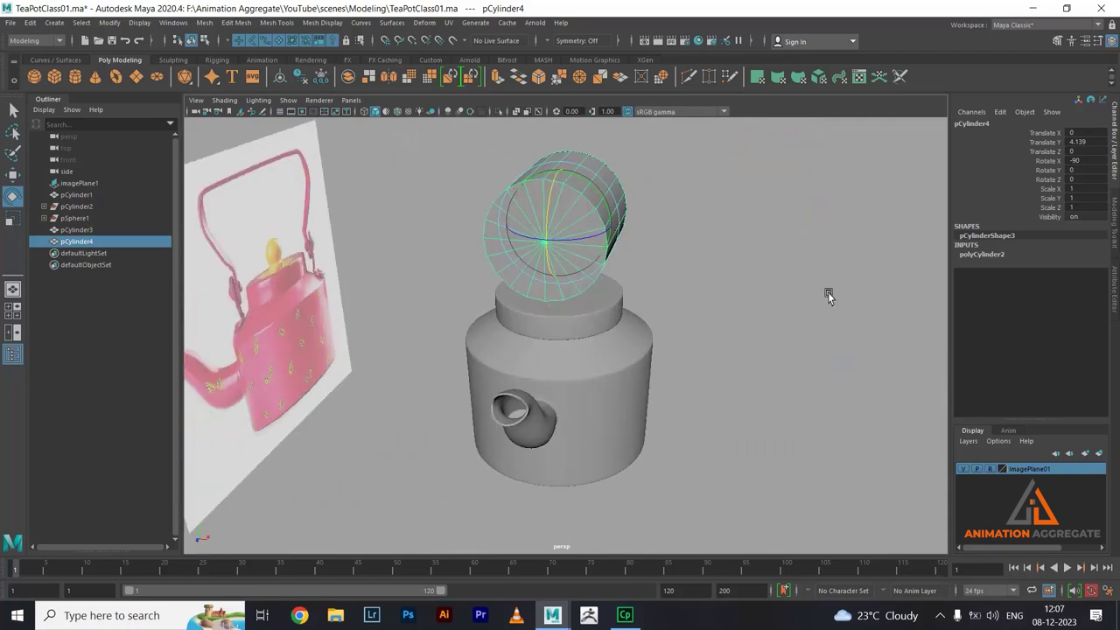
pyautogui.click(1002, 260)
pyautogui.click(1040, 291)
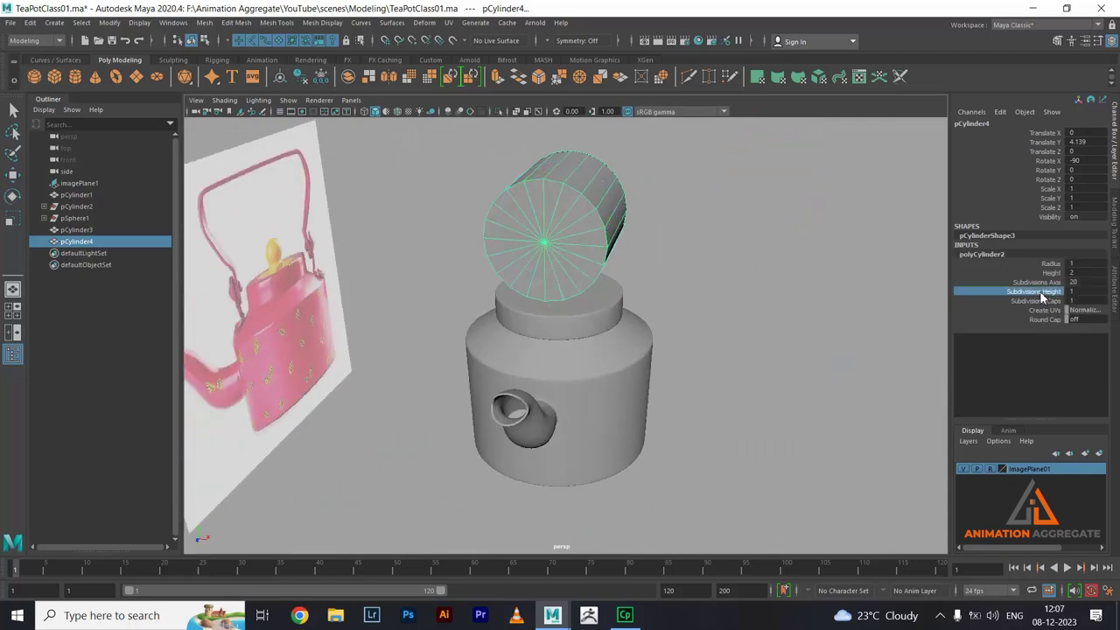
pyautogui.click(1037, 300)
pyautogui.moveTo(937, 280); pyautogui.dragTo(728, 239, button='middle')
pyautogui.keyDown('alt'); pyautogui.moveTo(727, 240); pyautogui.dragTo(689, 261); pyautogui.keyUp('alt')
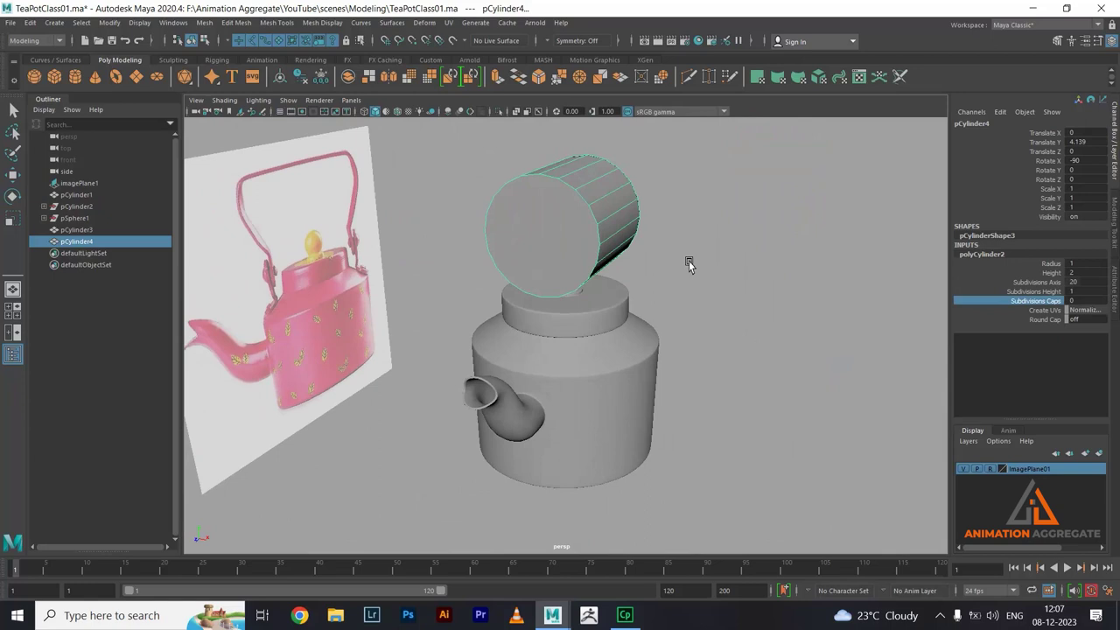
# - Delete the cylinder's front cap face
pyautogui.moveTo(555, 236); pyautogui.dragTo(557, 253, button='right')
pyautogui.click(553, 233)
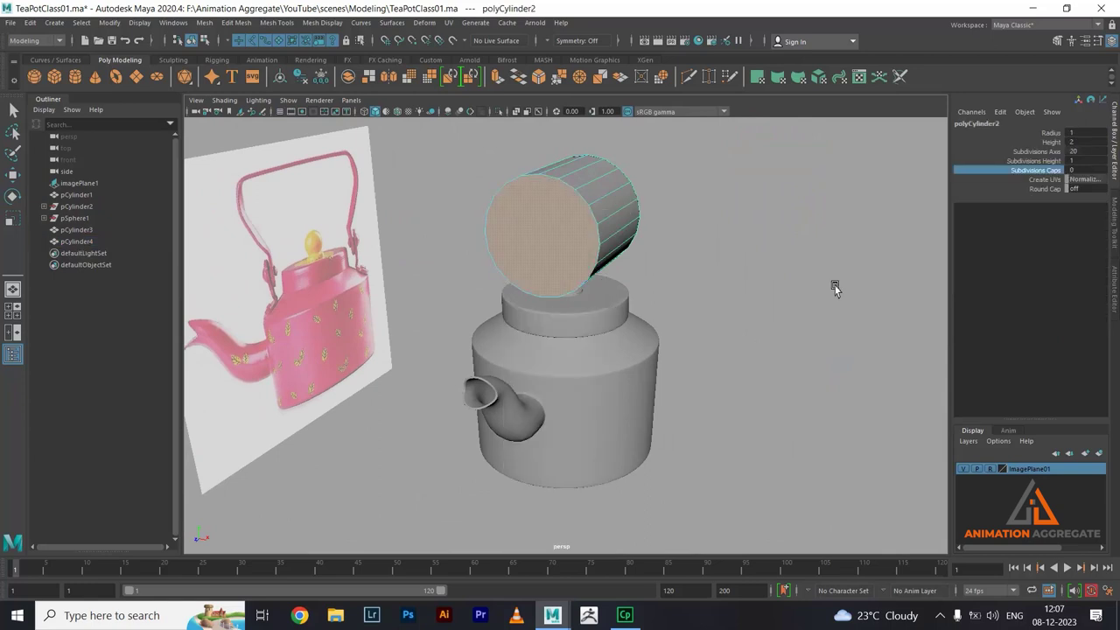
pyautogui.press('e')
pyautogui.moveTo(836, 289)
pyautogui.keyDown('alt'); pyautogui.mouseDown()
pyautogui.moveTo(638, 225)
pyautogui.moveTo(613, 250)
pyautogui.moveTo(655, 237)
pyautogui.mouseUp(); pyautogui.keyUp('alt')
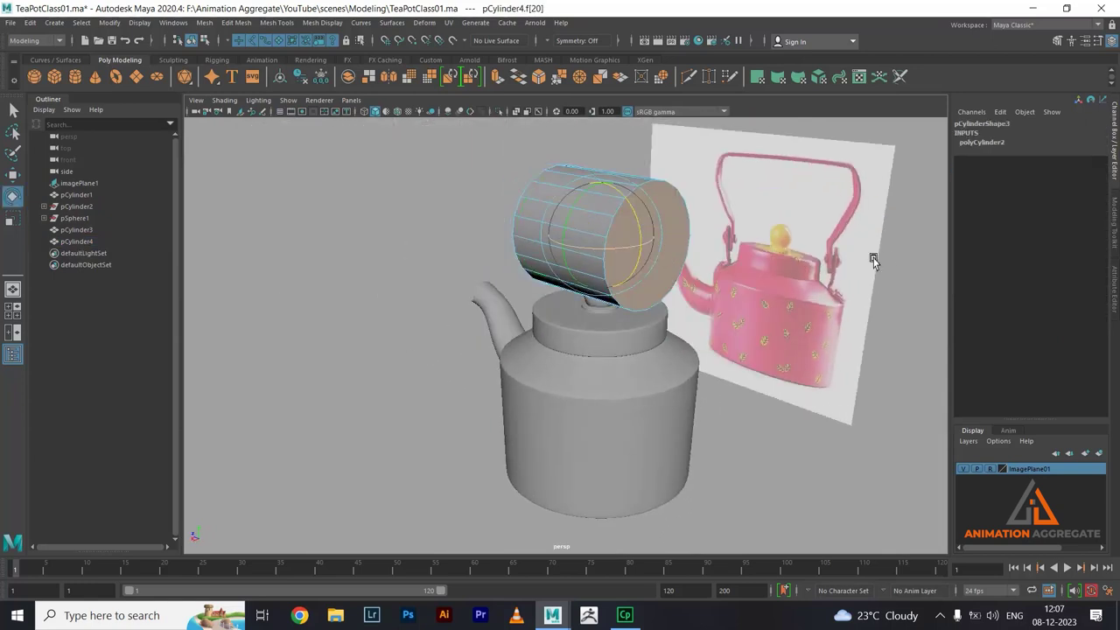
pyautogui.press('Delete')
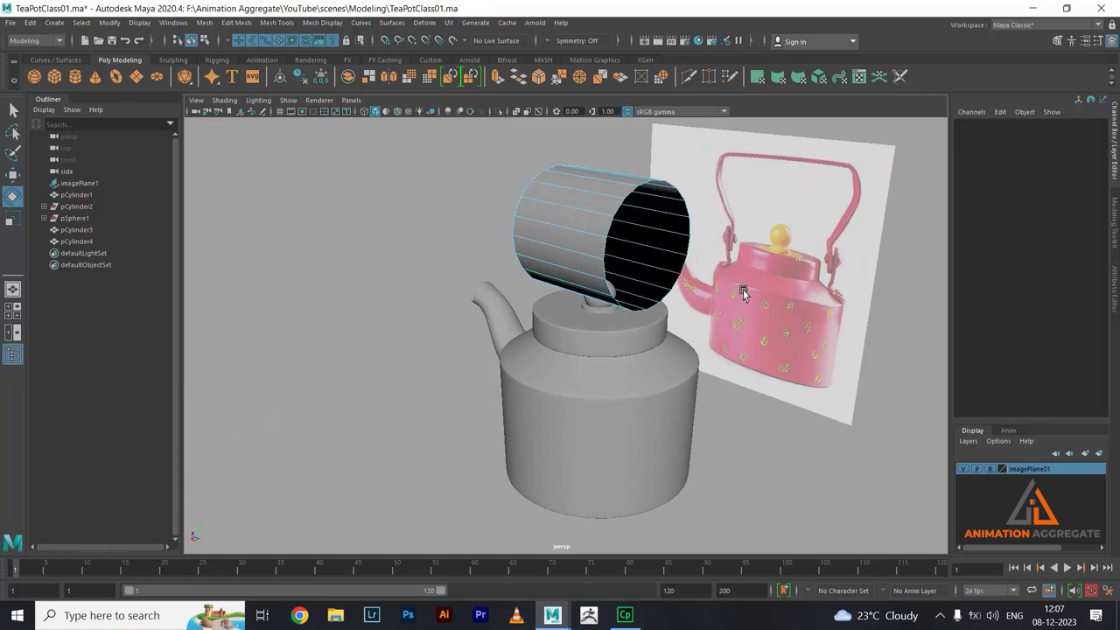
pyautogui.keyDown('alt'); pyautogui.moveTo(742, 292); pyautogui.dragTo(712, 293); pyautogui.keyUp('alt')
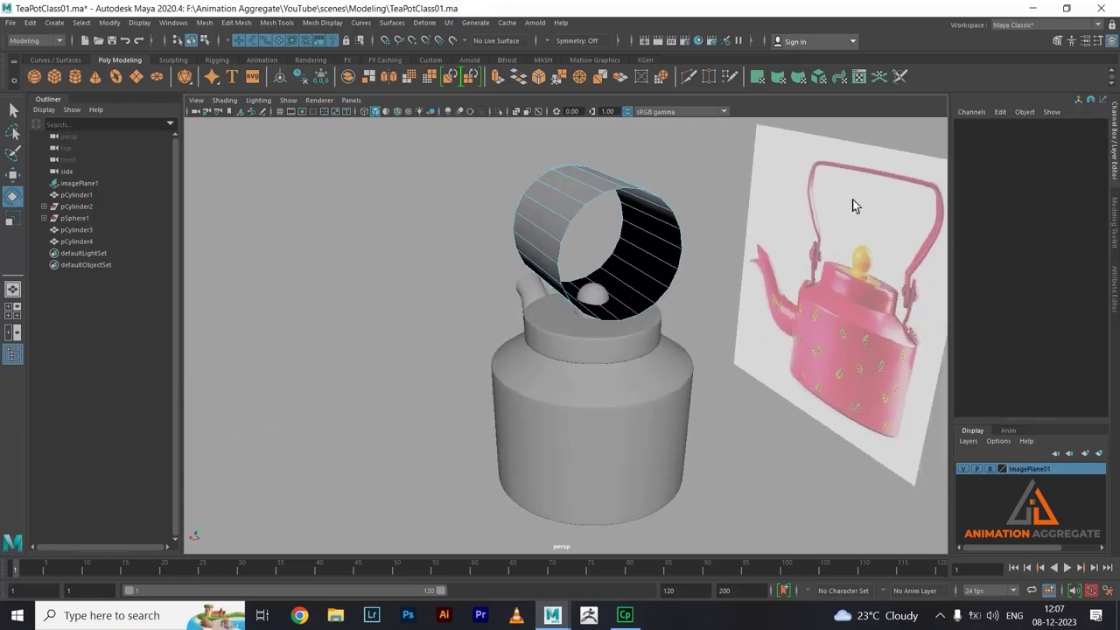
pyautogui.moveTo(638, 235)
pyautogui.keyDown('alt'); pyautogui.mouseDown()
pyautogui.moveTo(645, 242)
pyautogui.moveTo(632, 238)
pyautogui.mouseUp(); pyautogui.keyUp('alt')
# - In the side view, delete the cylinder's lower faces
pyautogui.press('space')
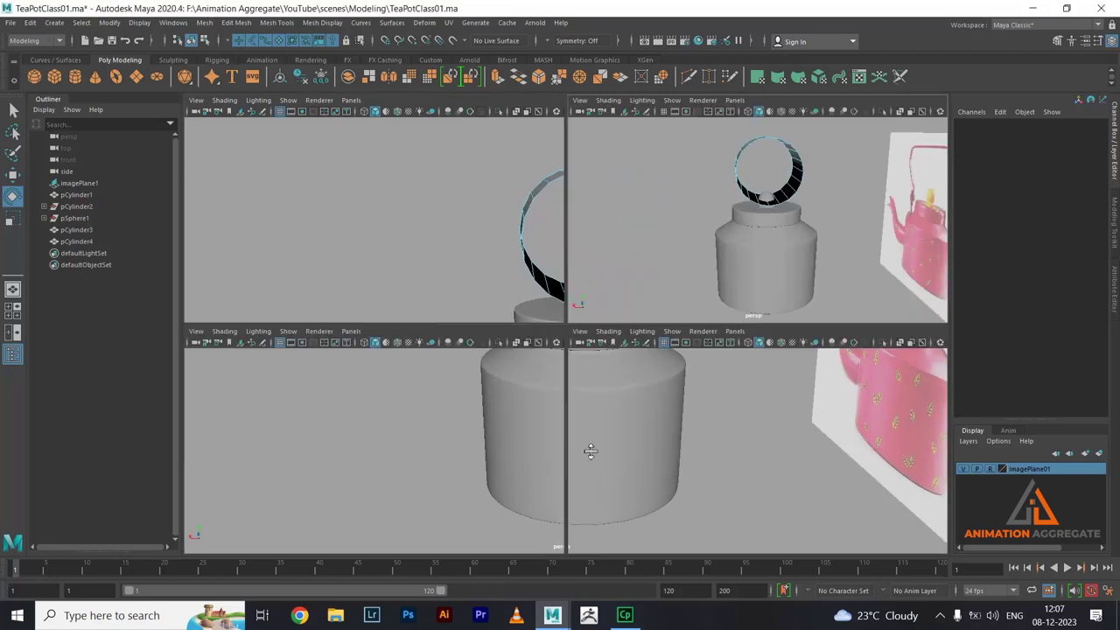
pyautogui.press('space')
pyautogui.scroll(2, 563, 222)
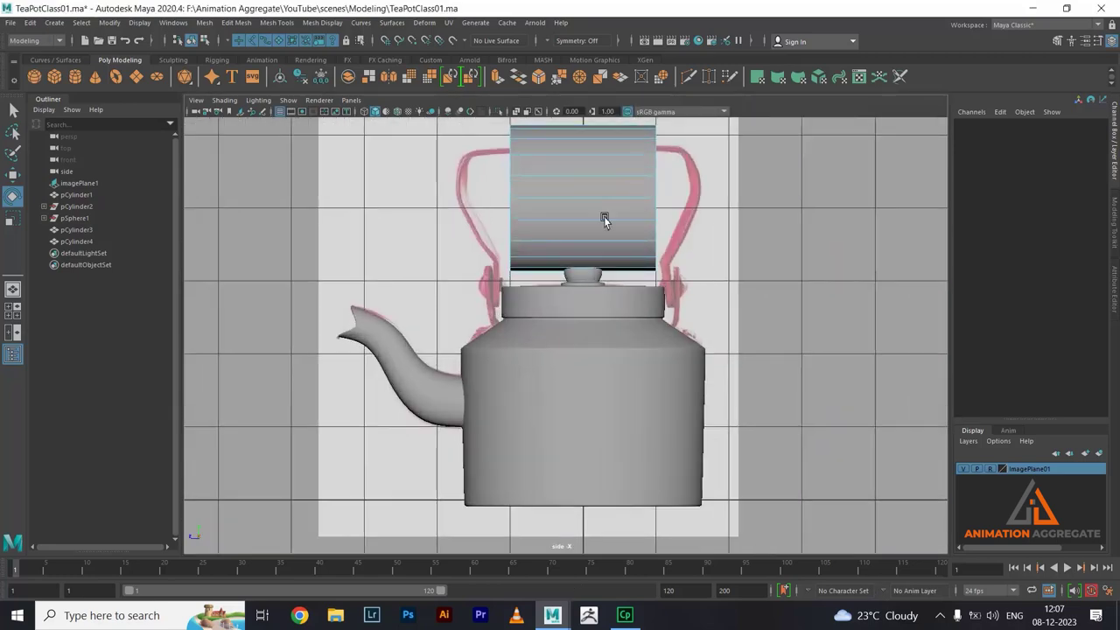
pyautogui.scroll(1, 601, 218)
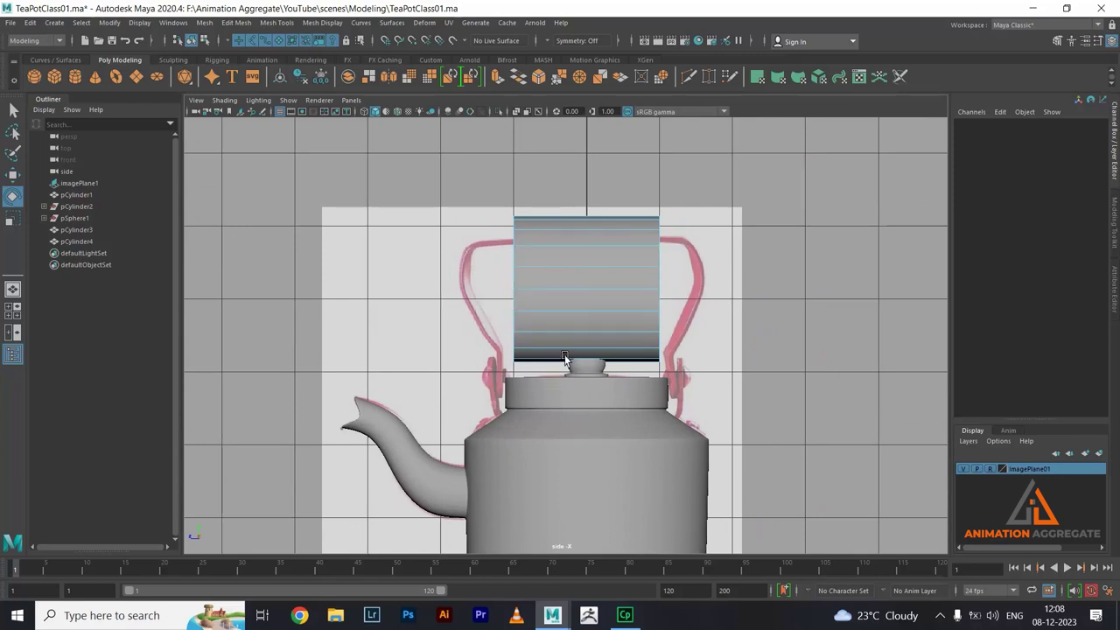
pyautogui.rightClick(625, 278)
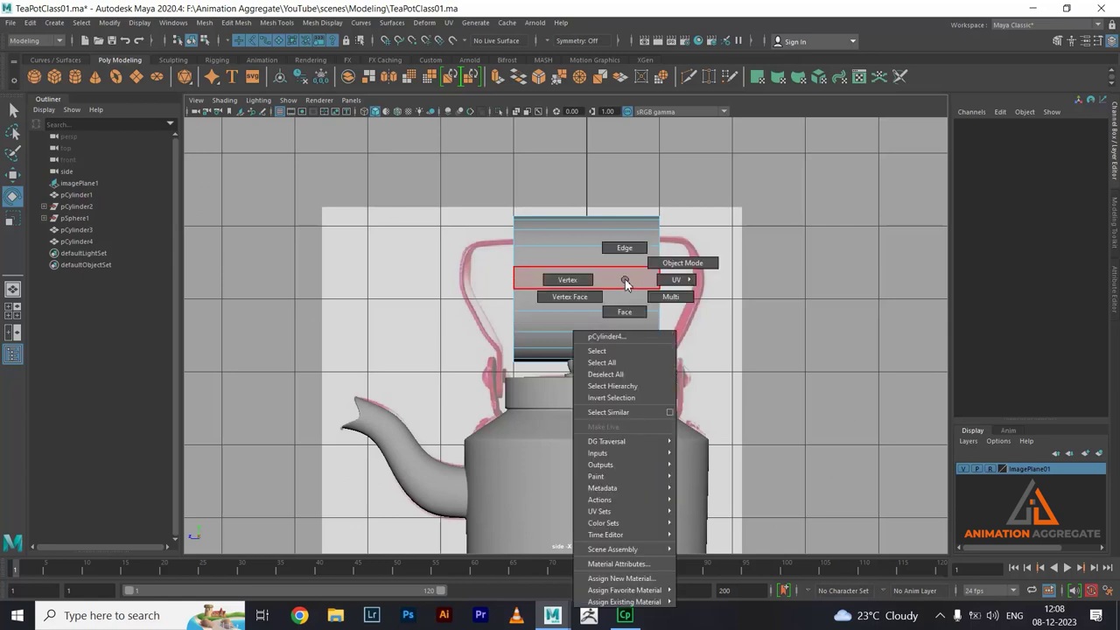
pyautogui.moveTo(491, 313); pyautogui.dragTo(744, 441)
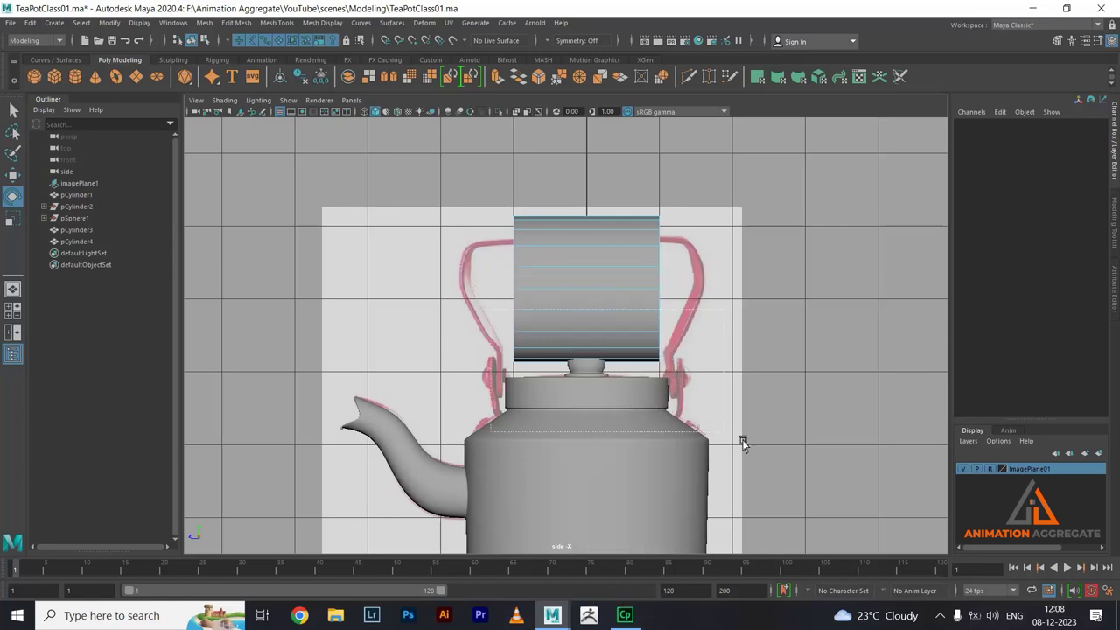
pyautogui.press('Delete')
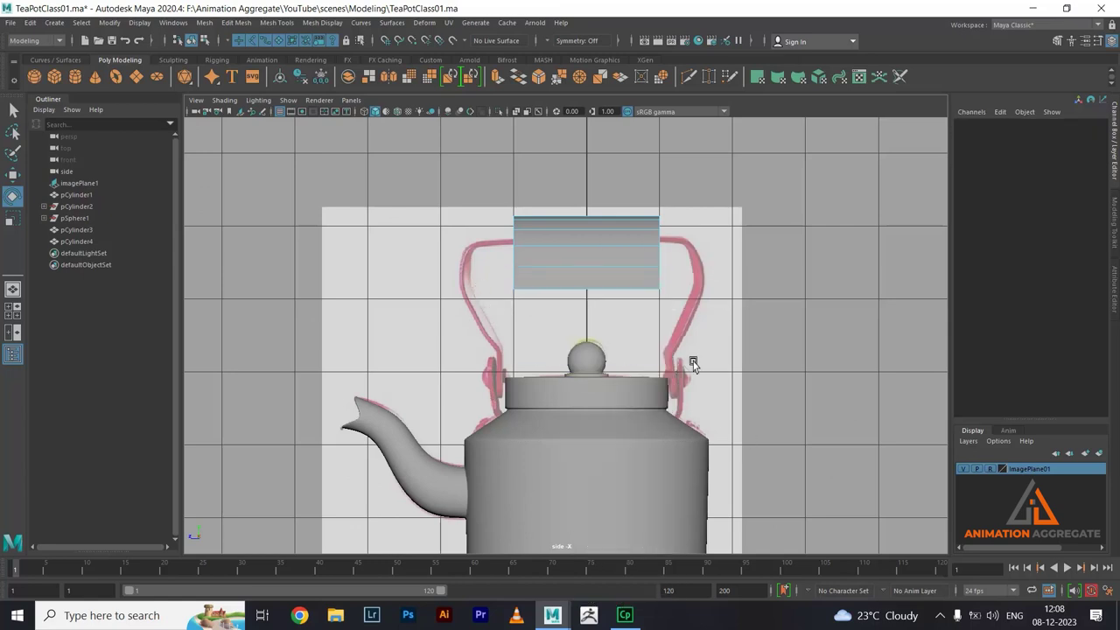
# - Flatten the remaining part to Scale Z 0.068 and raise it to Translate Y 4.762
pyautogui.moveTo(591, 256); pyautogui.dragTo(628, 238, button='right')
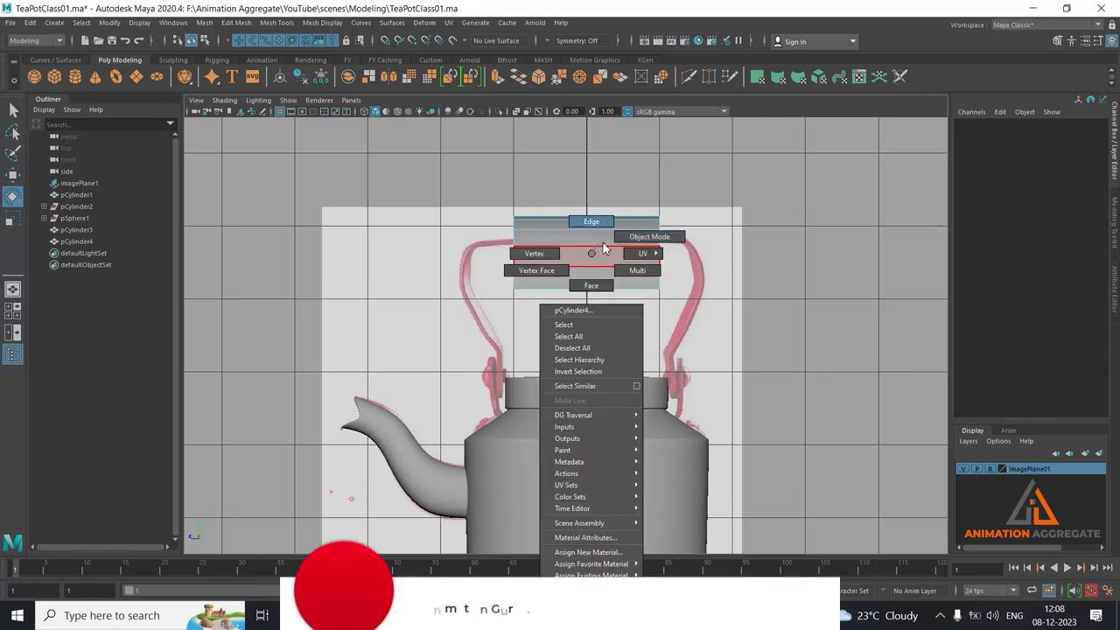
pyautogui.press('r')
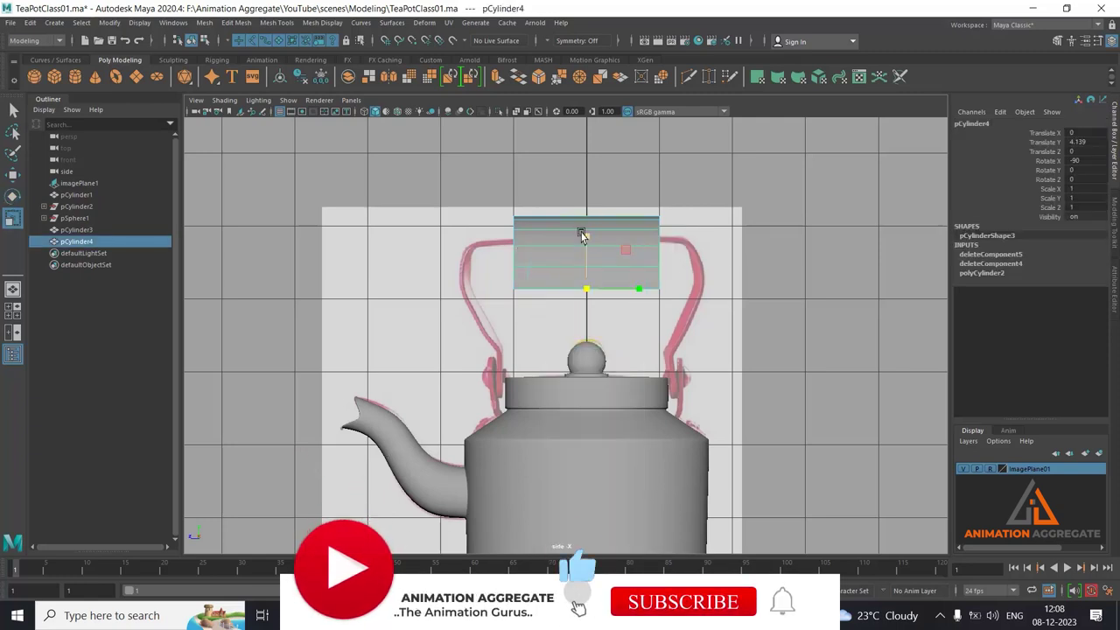
pyautogui.moveTo(585, 235); pyautogui.dragTo(585, 280)
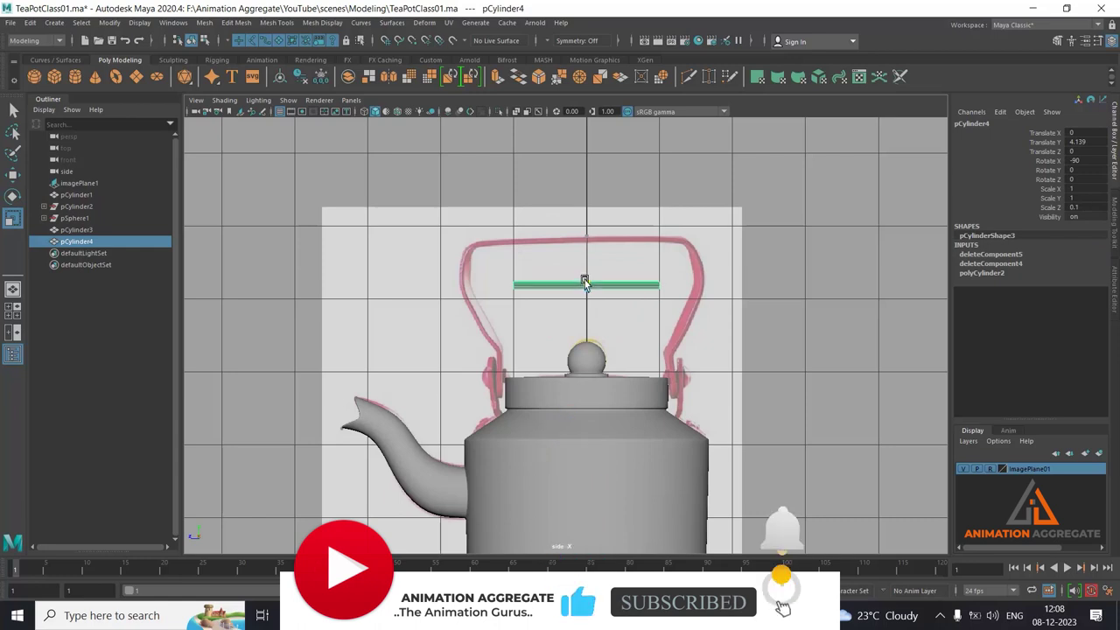
pyautogui.press('w')
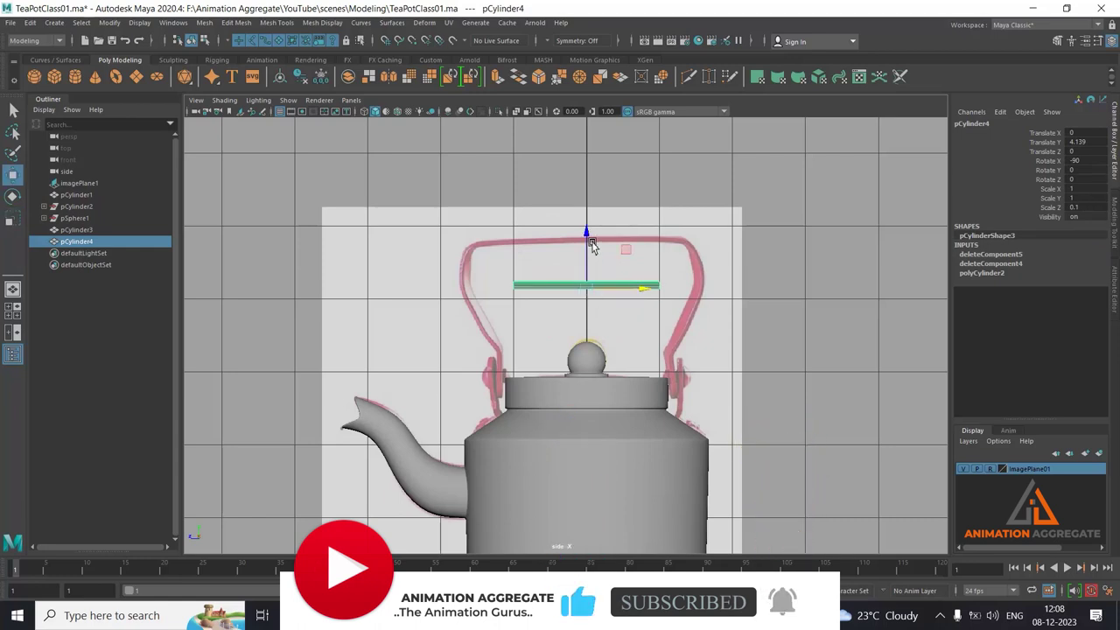
pyautogui.moveTo(590, 237)
pyautogui.mouseDown()
pyautogui.moveTo(595, 192)
pyautogui.moveTo(591, 211)
pyautogui.mouseUp()
pyautogui.press('r')
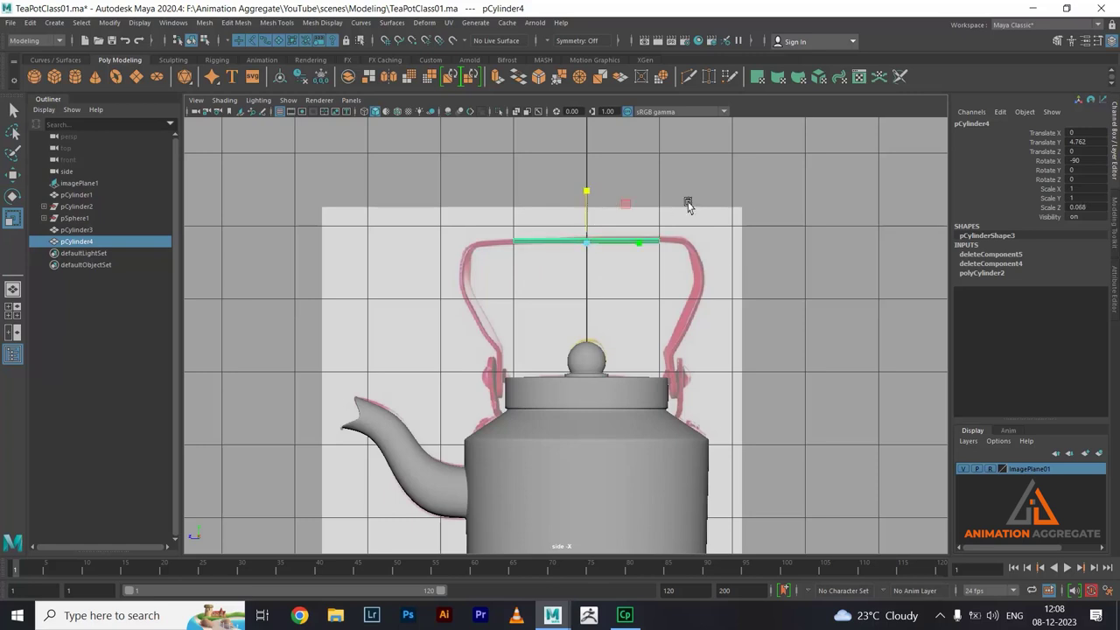
pyautogui.press('space')
pyautogui.press('space')
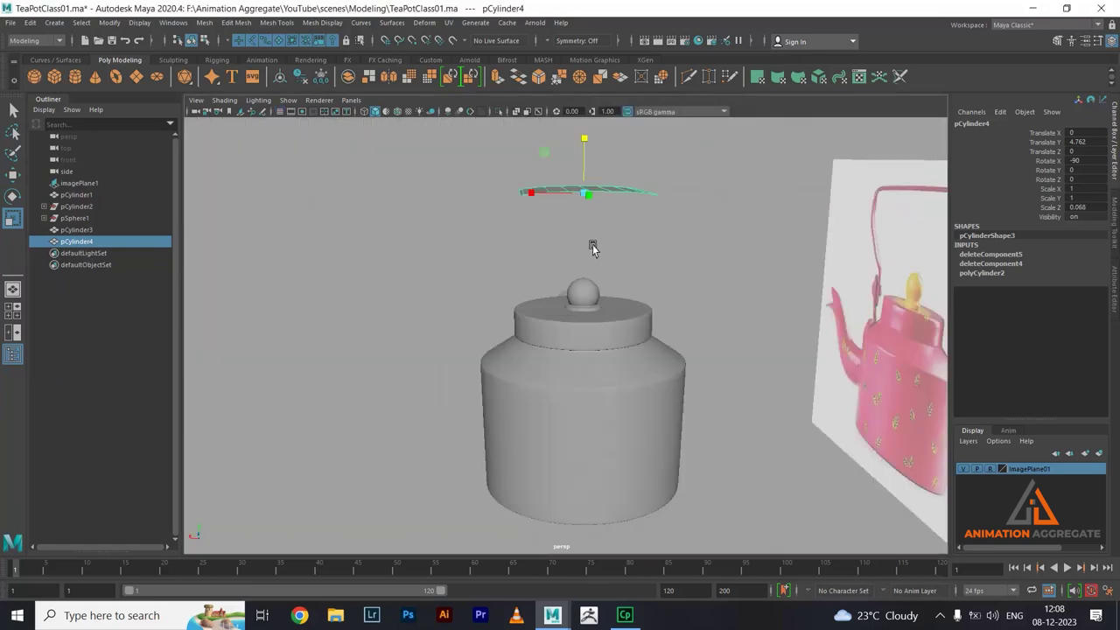
# - Rotate the strip 90 degrees on Y so it runs along the reference handle
pyautogui.moveTo(593, 248)
pyautogui.keyDown('alt'); pyautogui.mouseDown()
pyautogui.moveTo(674, 290)
pyautogui.moveTo(633, 252)
pyautogui.moveTo(614, 260)
pyautogui.moveTo(622, 288)
pyautogui.mouseUp(); pyautogui.keyUp('alt')
pyautogui.press('space')
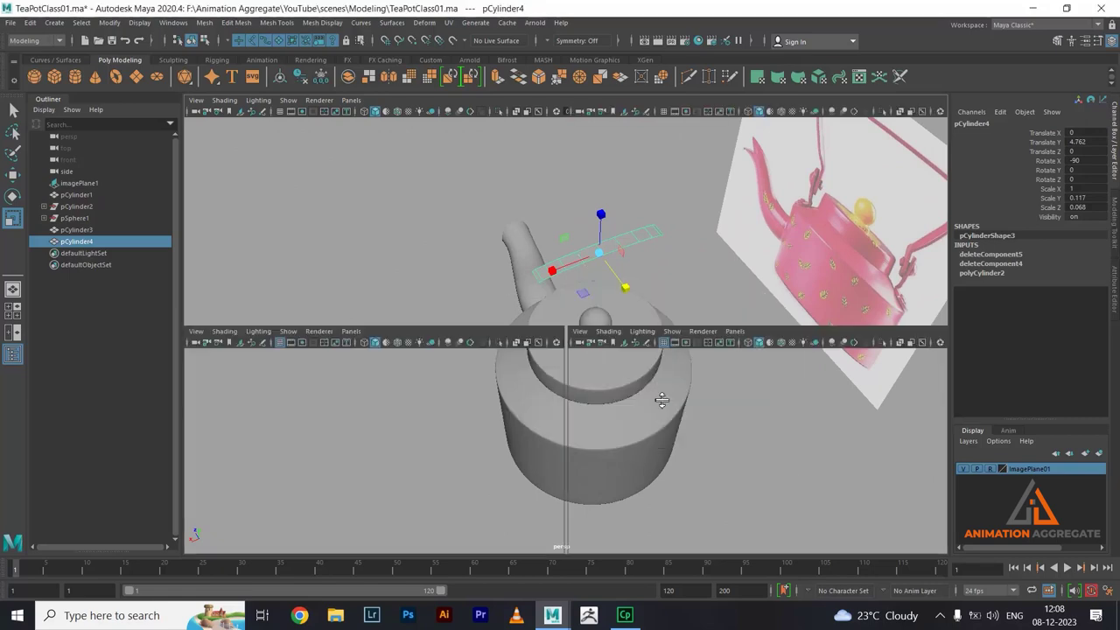
pyautogui.press('space')
pyautogui.scroll(3, 639, 291)
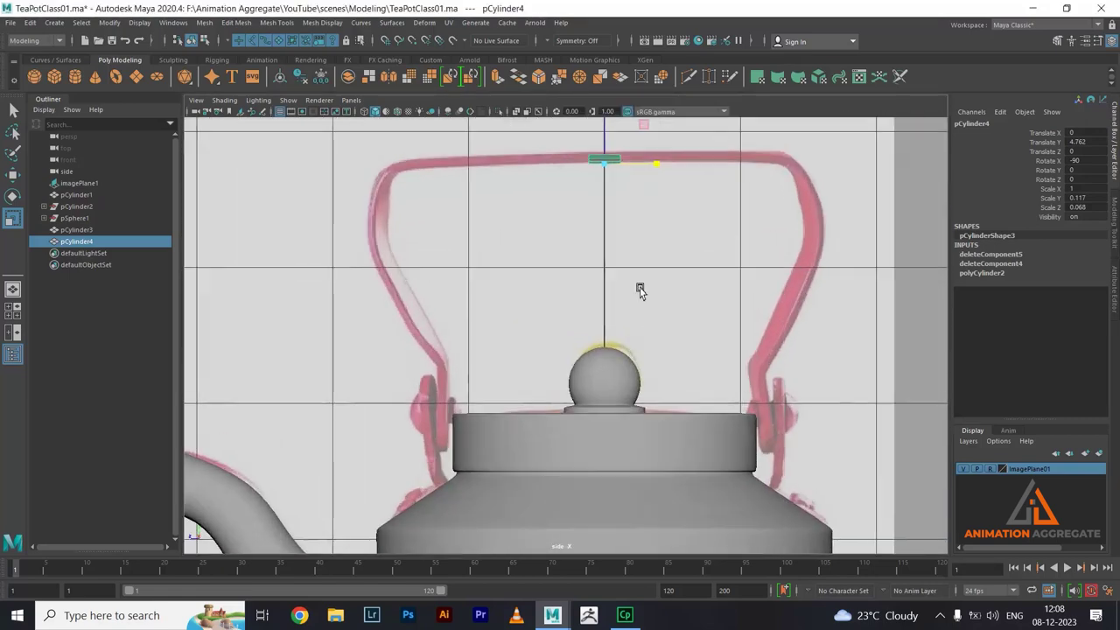
pyautogui.press('space')
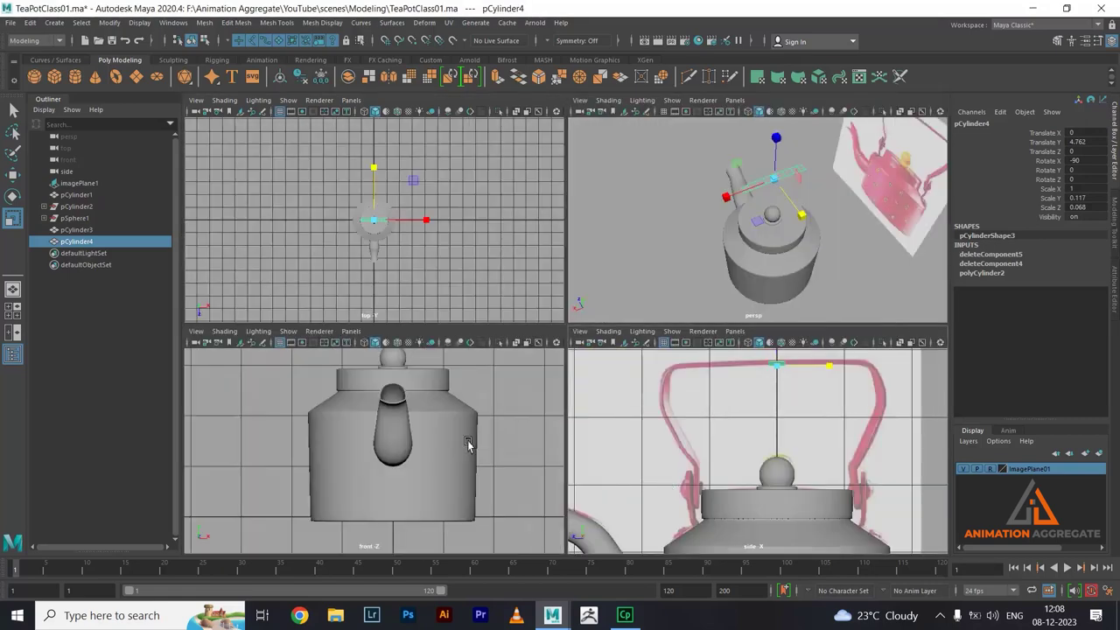
pyautogui.press('space')
pyautogui.scroll(1, 483, 360)
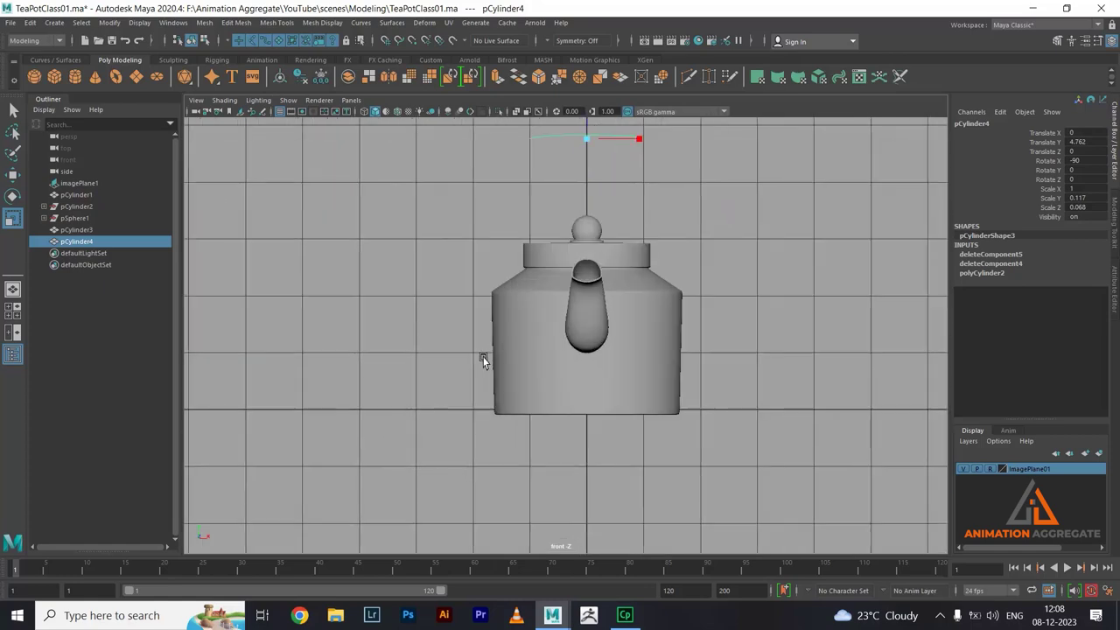
pyautogui.press('space')
pyautogui.press('space')
pyautogui.keyDown('alt'); pyautogui.moveTo(718, 345); pyautogui.dragTo(679, 354, button='middle'); pyautogui.keyUp('alt')
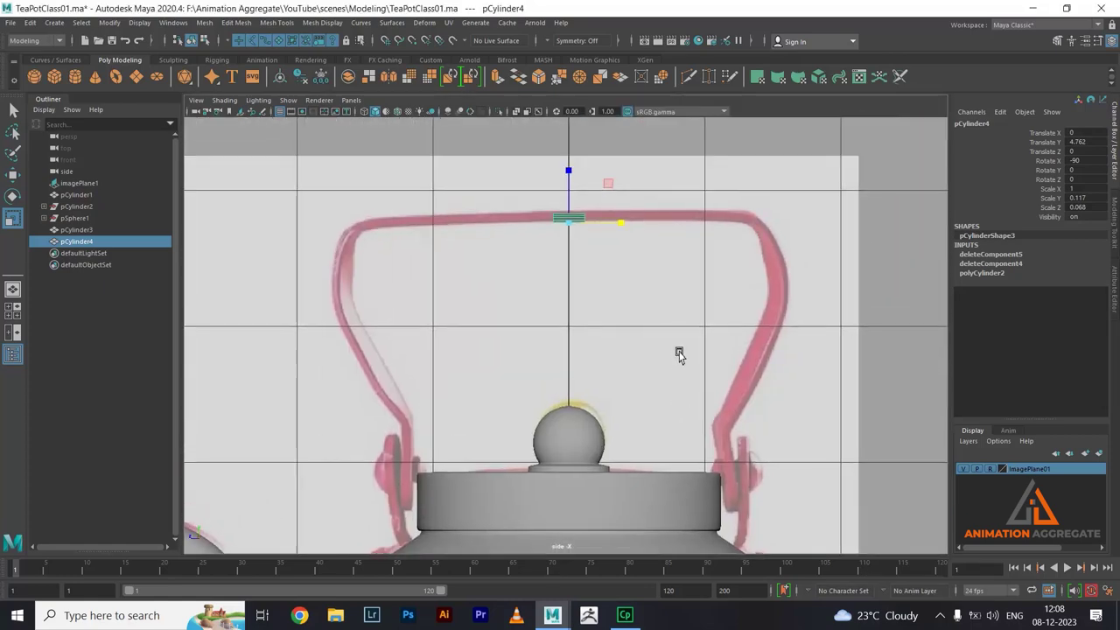
pyautogui.scroll(-2, 679, 355)
pyautogui.press('e')
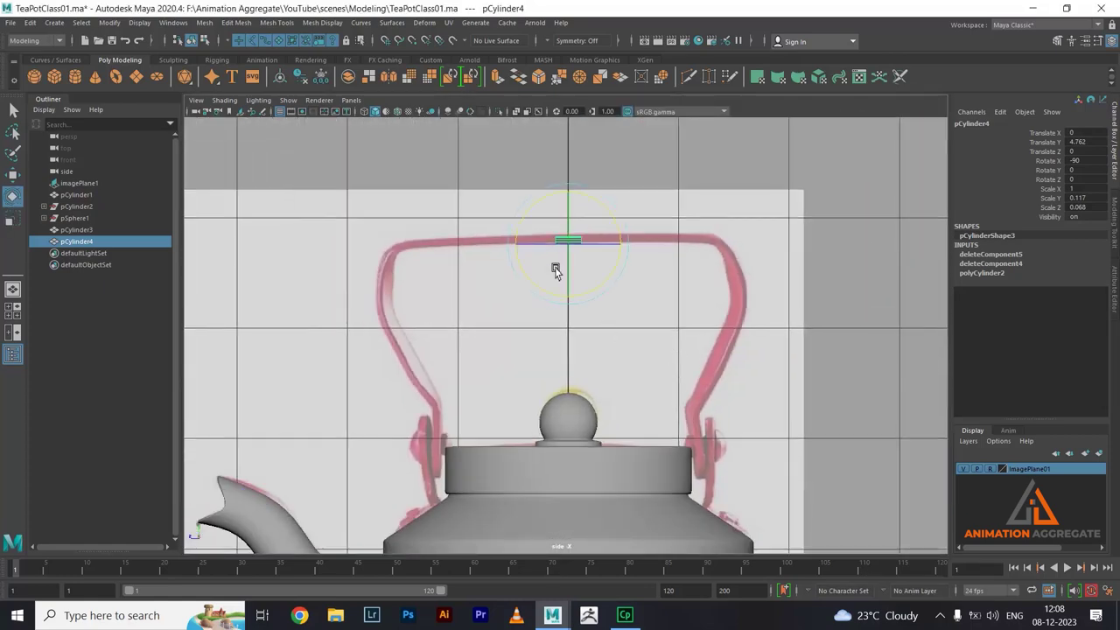
pyautogui.moveTo(540, 247)
pyautogui.mouseDown()
pyautogui.moveTo(638, 268)
pyautogui.moveTo(615, 279)
pyautogui.mouseUp()
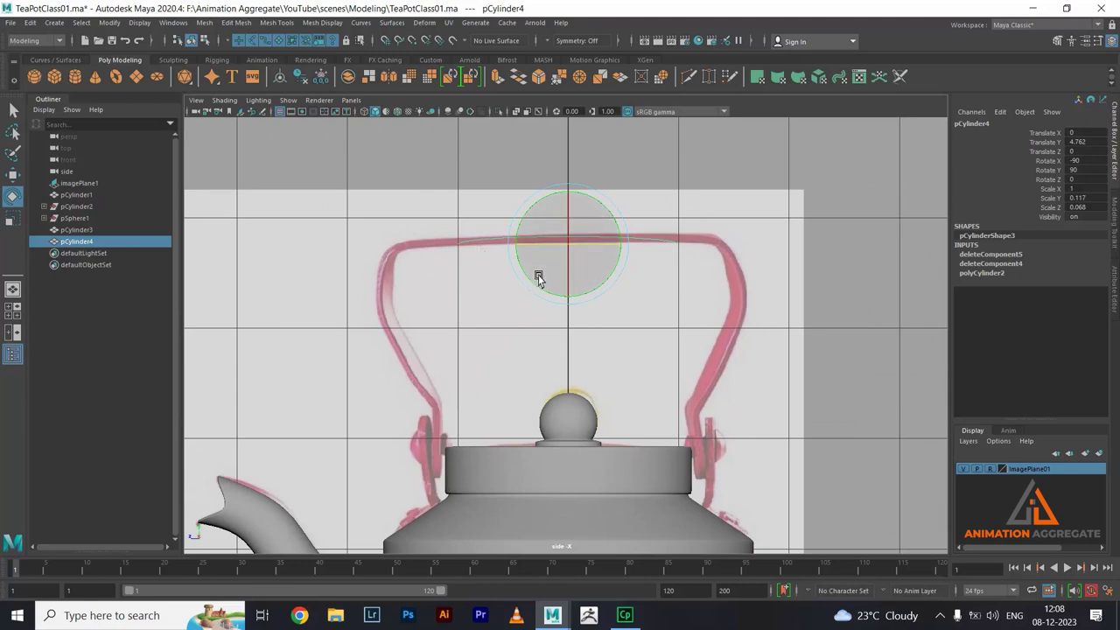
# - Scale the strip to Y 0.117 and Z 0.037, then deselect it
pyautogui.press('r')
pyautogui.moveTo(570, 192); pyautogui.dragTo(567, 229)
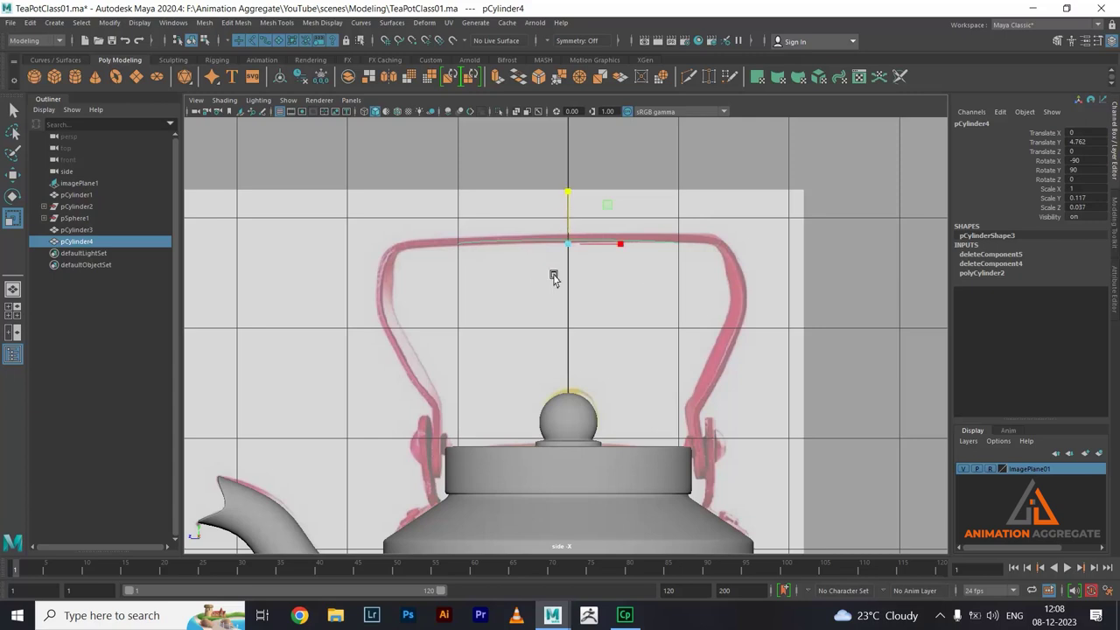
pyautogui.rightClick(693, 168)
pyautogui.click(532, 271)
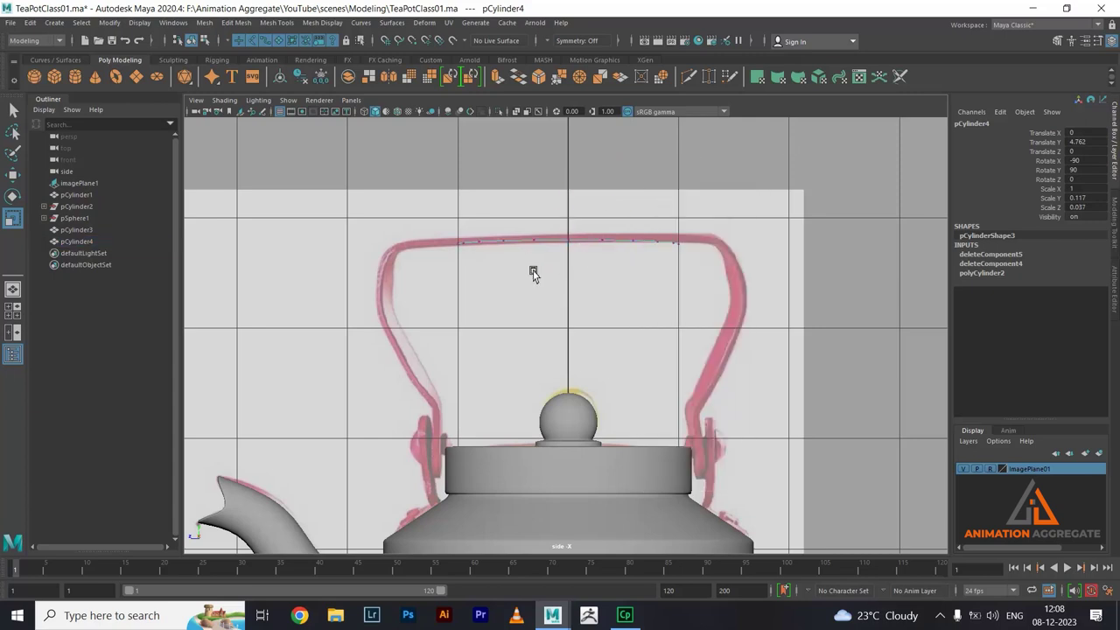
pyautogui.scroll(2, 495, 196)
pyautogui.scroll(3, 511, 282)
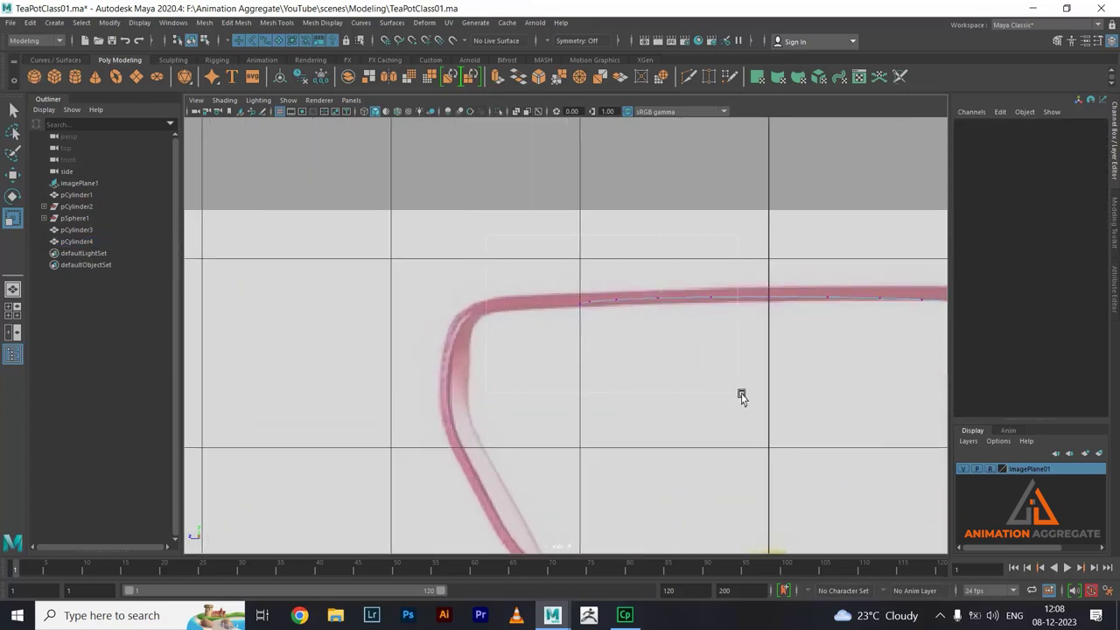
# - Slide the strip's top-edge vertices left to the handle corner and lower the end vertex
pyautogui.moveTo(741, 397); pyautogui.dragTo(790, 430)
pyautogui.press('e')
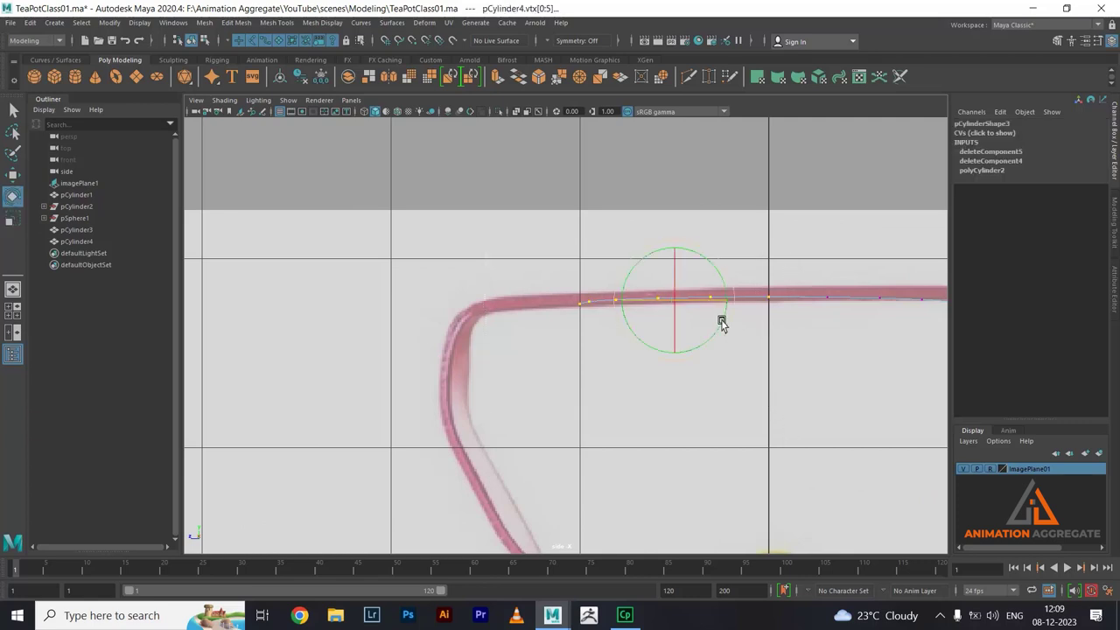
pyautogui.press('w')
pyautogui.moveTo(723, 302); pyautogui.dragTo(680, 304)
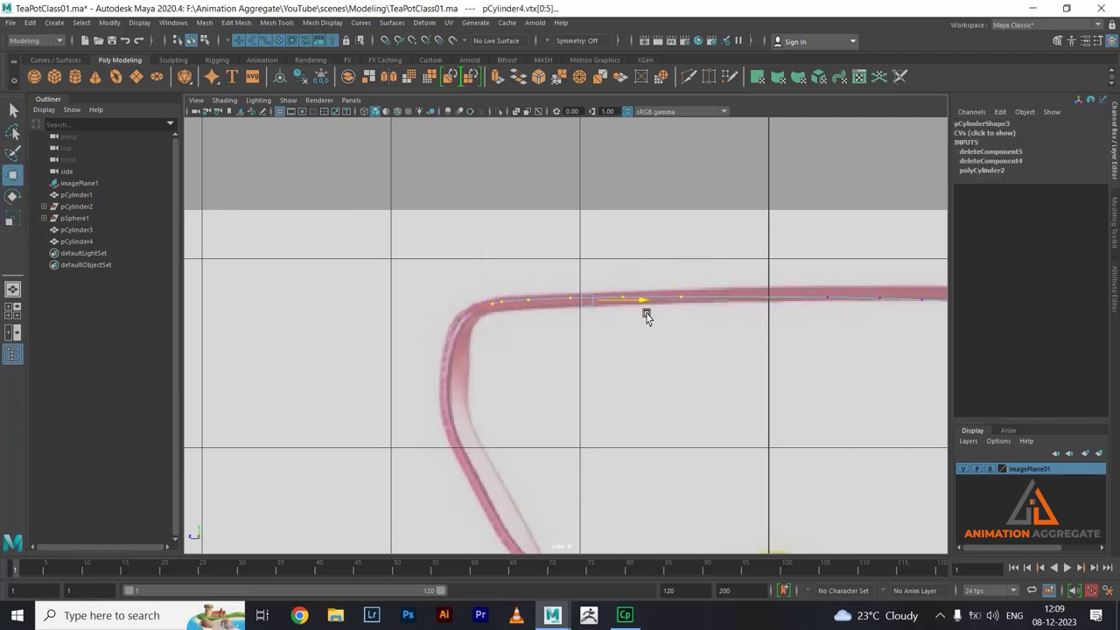
pyautogui.moveTo(438, 208); pyautogui.dragTo(626, 387)
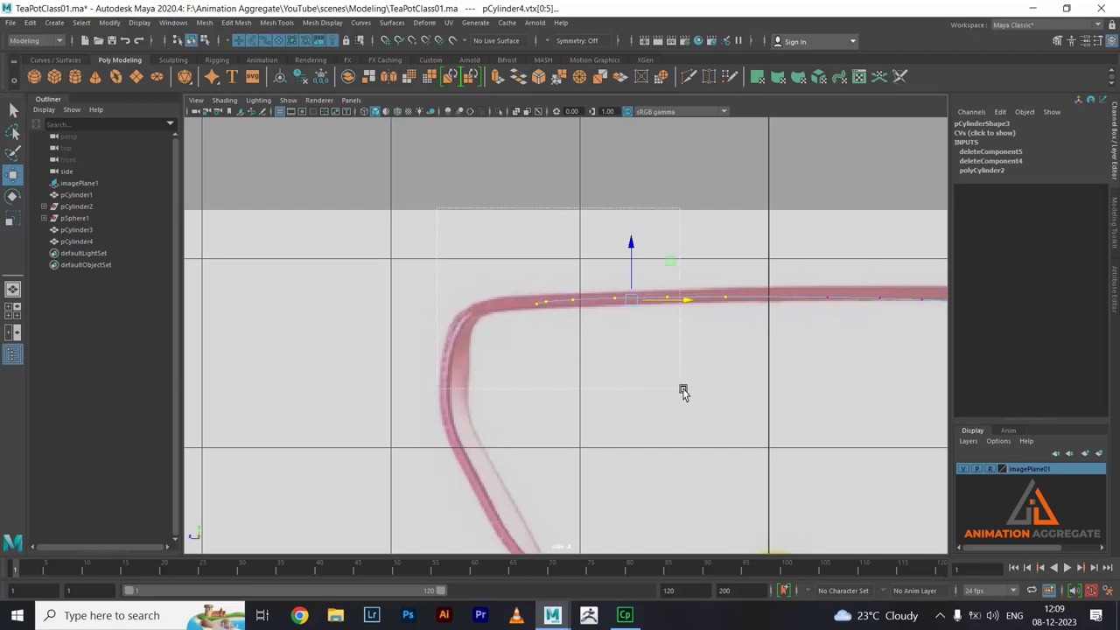
pyautogui.moveTo(667, 306); pyautogui.dragTo(613, 305)
pyautogui.moveTo(393, 192)
pyautogui.mouseDown()
pyautogui.moveTo(569, 370)
pyautogui.moveTo(600, 366)
pyautogui.mouseUp()
pyautogui.moveTo(606, 306); pyautogui.dragTo(555, 303, button='middle')
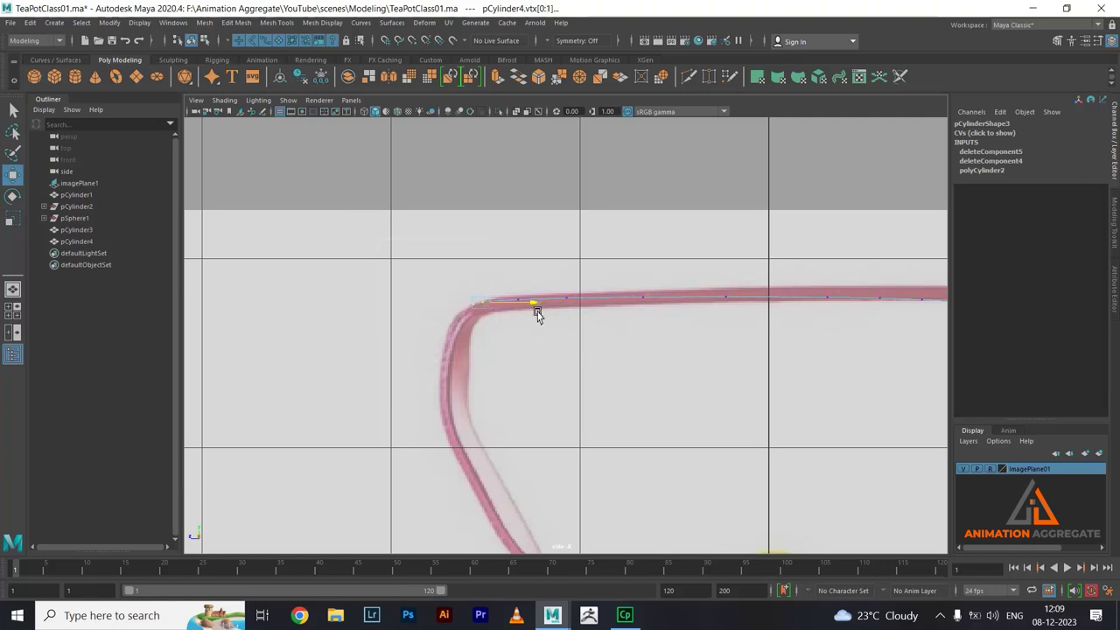
pyautogui.moveTo(376, 244); pyautogui.dragTo(464, 349)
pyautogui.keyDown('ctrl'); pyautogui.click(515, 308); pyautogui.keyUp('ctrl')
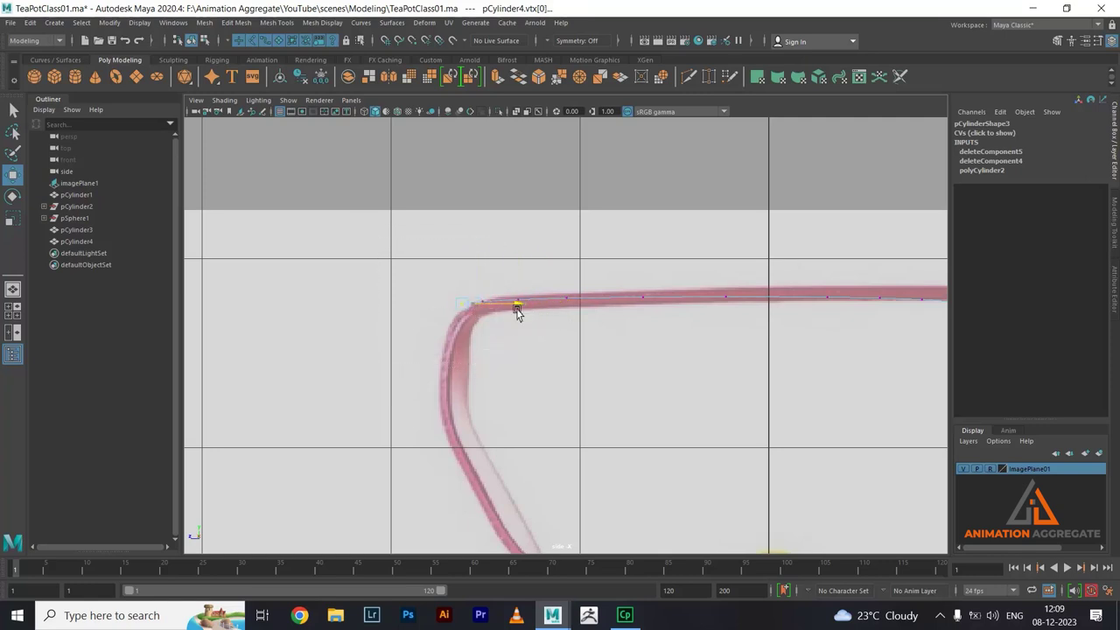
pyautogui.moveTo(457, 255); pyautogui.dragTo(457, 267)
# - Raise the handle strip slightly to Translate Y 4.778 to match the reference handle's top bar
pyautogui.moveTo(670, 296)
pyautogui.keyDown('alt'); pyautogui.mouseDown(button='middle')
pyautogui.moveTo(672, 318)
pyautogui.moveTo(775, 310)
pyautogui.moveTo(718, 313)
pyautogui.mouseUp(button='middle'); pyautogui.keyUp('alt')
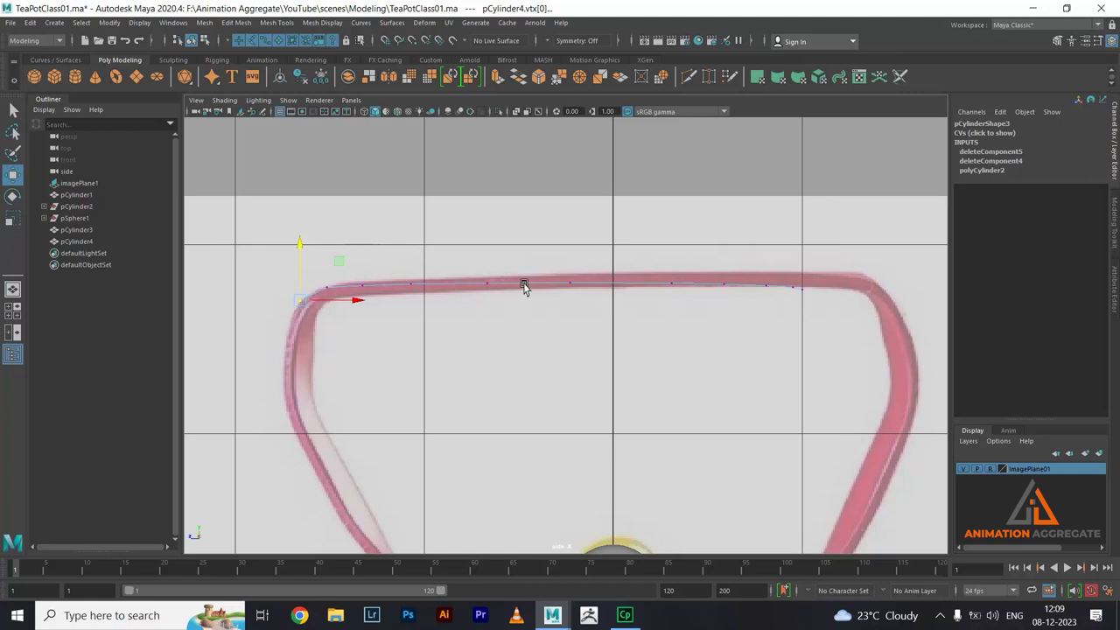
pyautogui.moveTo(523, 288); pyautogui.dragTo(578, 264, button='right')
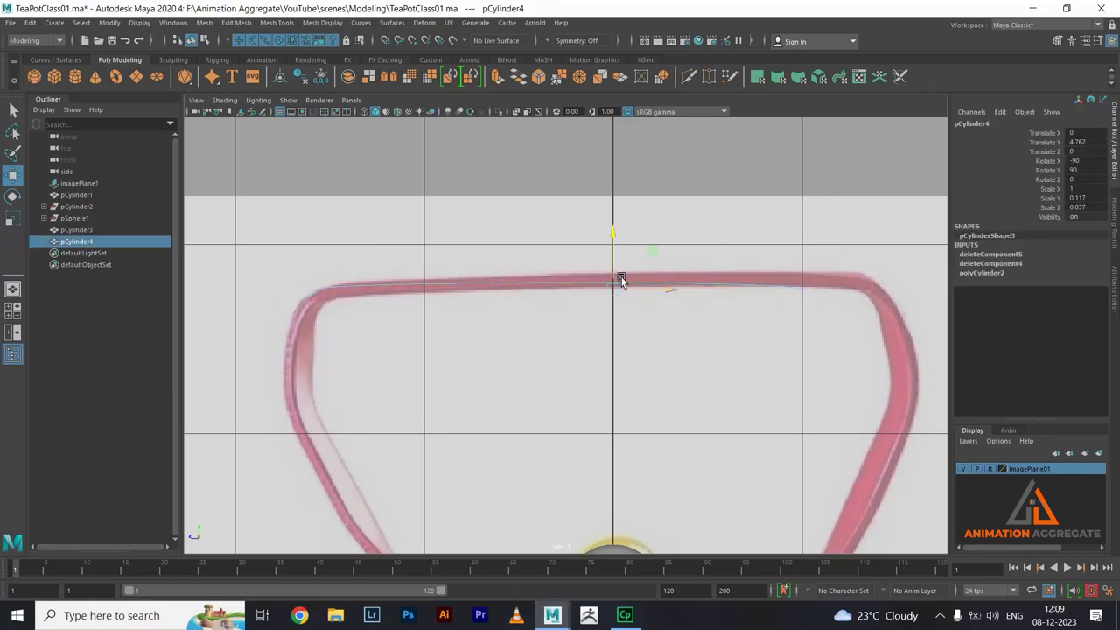
pyautogui.moveTo(608, 238); pyautogui.dragTo(610, 236)
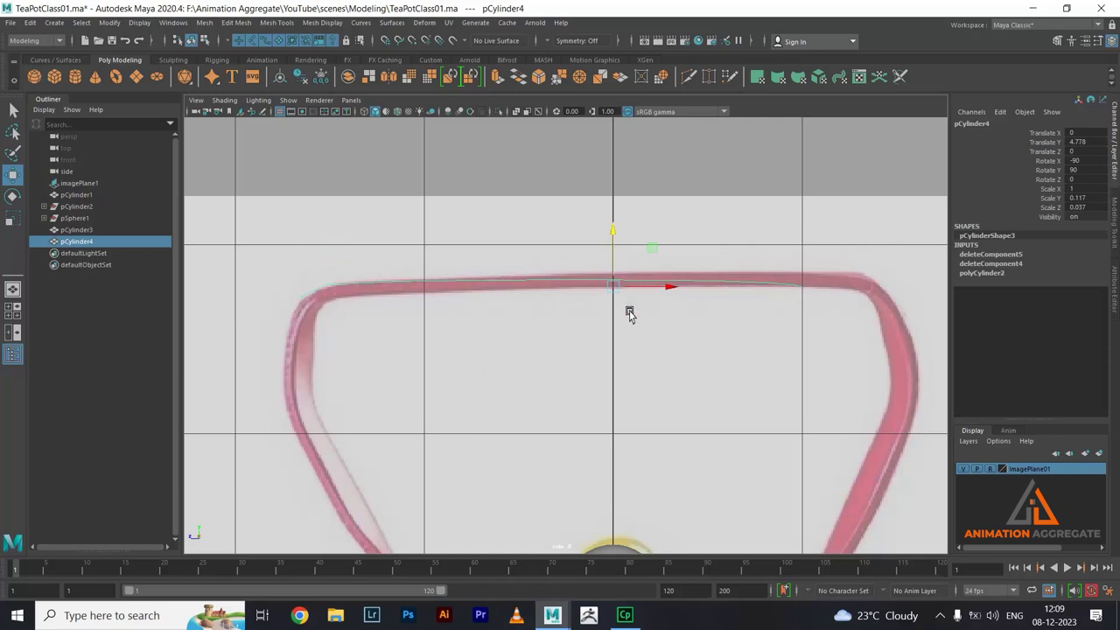
# - Select the strip's end edge and maximize the side view
pyautogui.press('space')
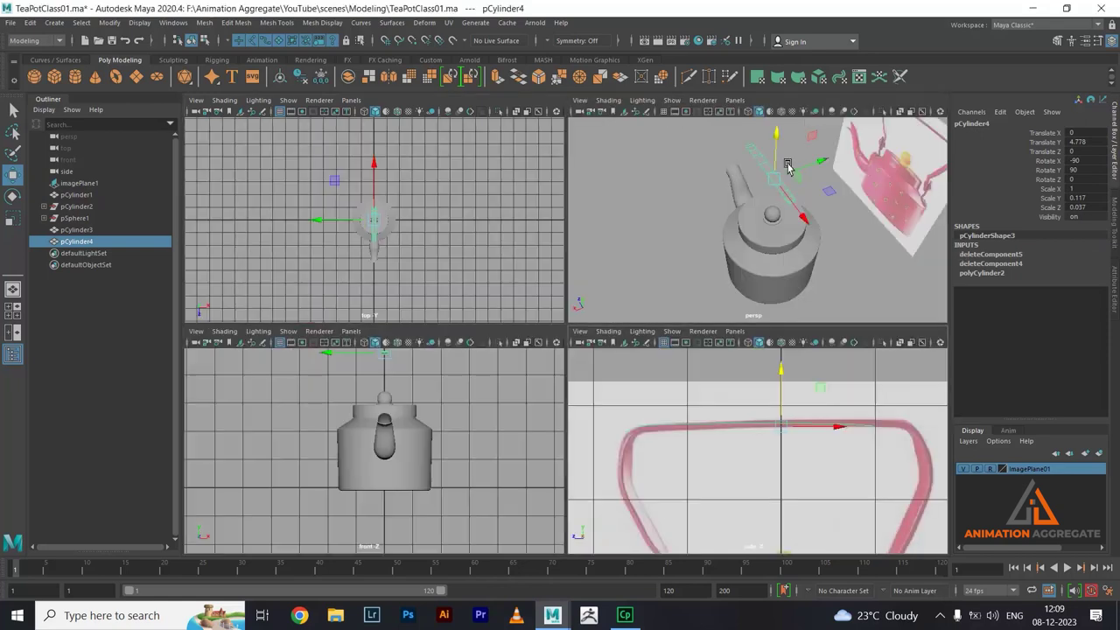
pyautogui.press('space')
pyautogui.moveTo(560, 241)
pyautogui.keyDown('alt'); pyautogui.mouseDown()
pyautogui.moveTo(730, 233)
pyautogui.moveTo(582, 229)
pyautogui.mouseUp(); pyautogui.keyUp('alt')
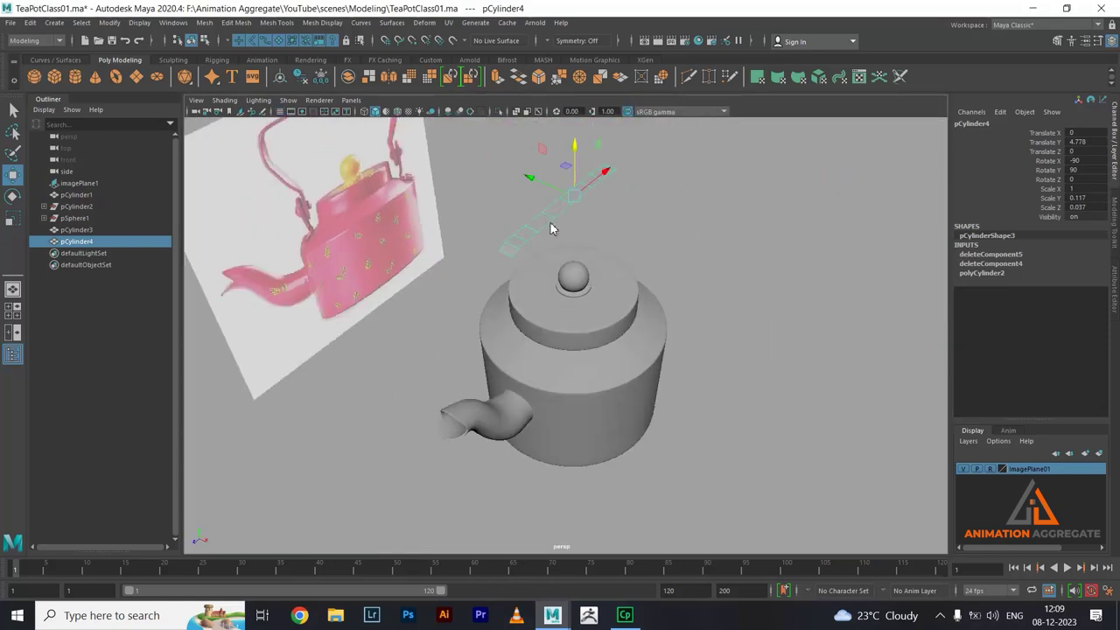
pyautogui.click(512, 257)
pyautogui.click(506, 253)
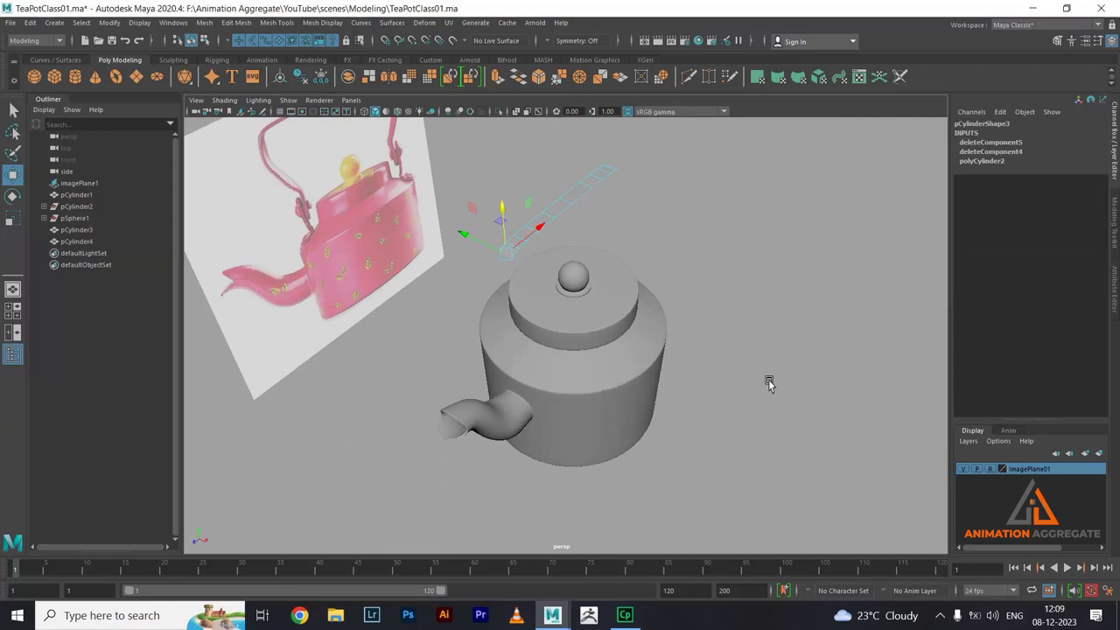
pyautogui.press('space')
pyautogui.press('space')
# - Extrude the strip's end edge twice, placing each new edge along the reference handle's curve
pyautogui.keyDown('alt'); pyautogui.moveTo(450, 278); pyautogui.dragTo(613, 282, button='middle'); pyautogui.keyUp('alt')
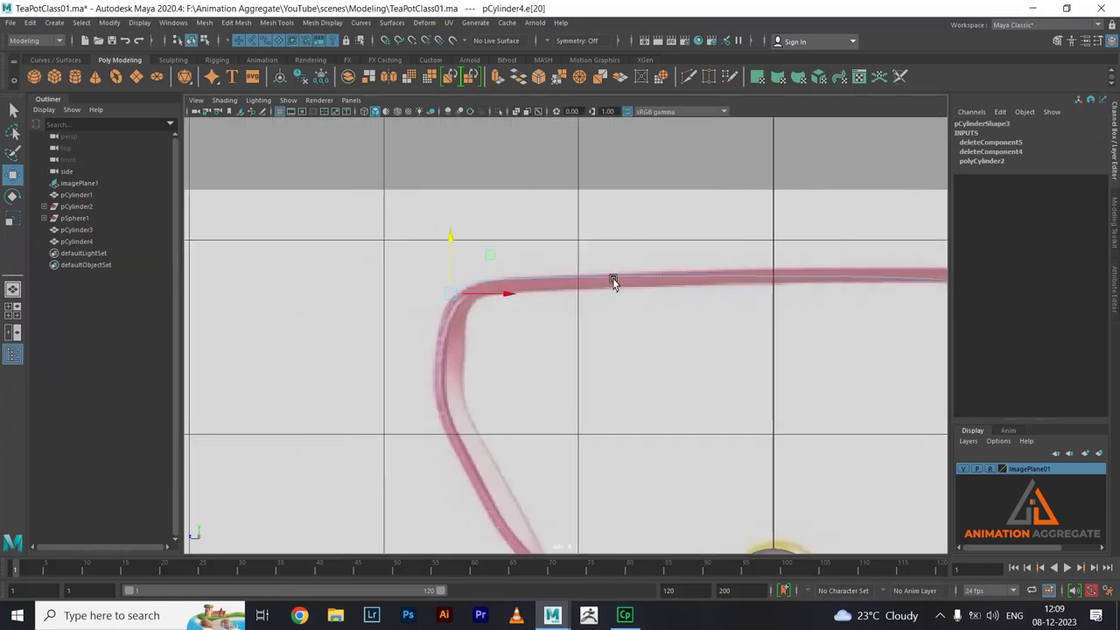
pyautogui.keyDown('shift'); pyautogui.moveTo(612, 188); pyautogui.dragTo(613, 199, button='right'); pyautogui.keyUp('shift')
pyautogui.moveTo(447, 238); pyautogui.dragTo(443, 309)
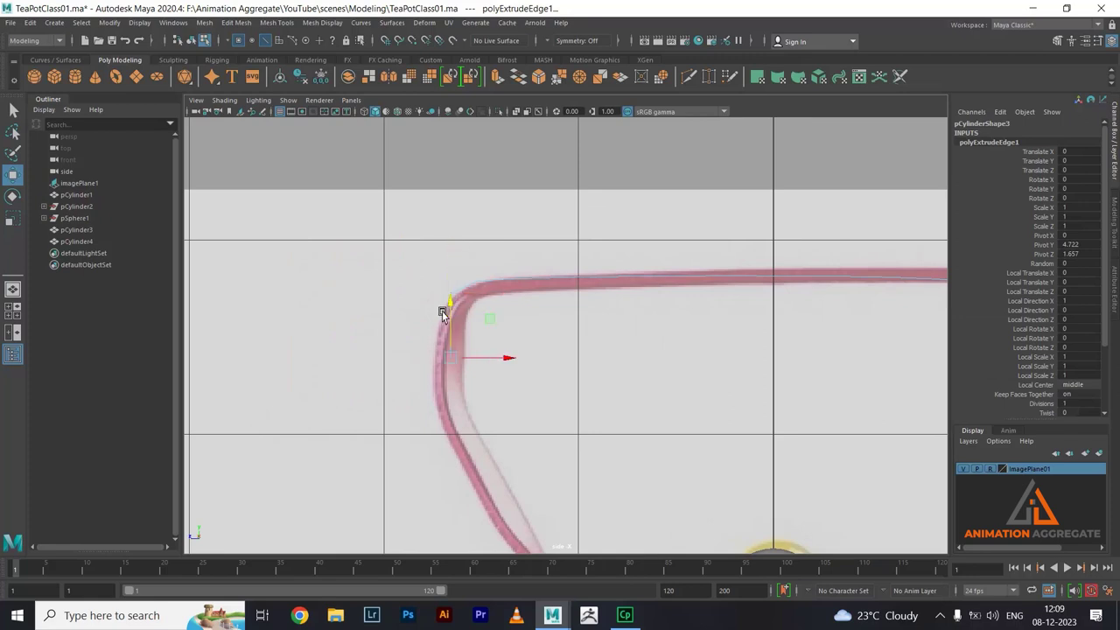
pyautogui.moveTo(486, 369); pyautogui.dragTo(435, 296)
pyautogui.keyDown('shift'); pyautogui.moveTo(600, 145); pyautogui.dragTo(572, 192, button='right'); pyautogui.keyUp('shift')
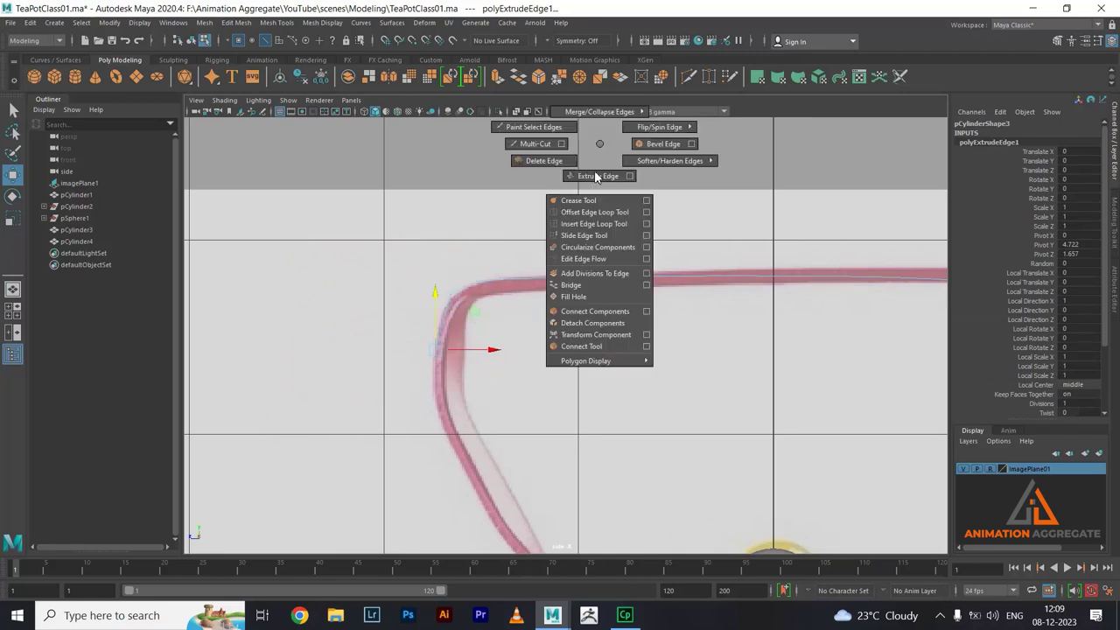
pyautogui.press('w')
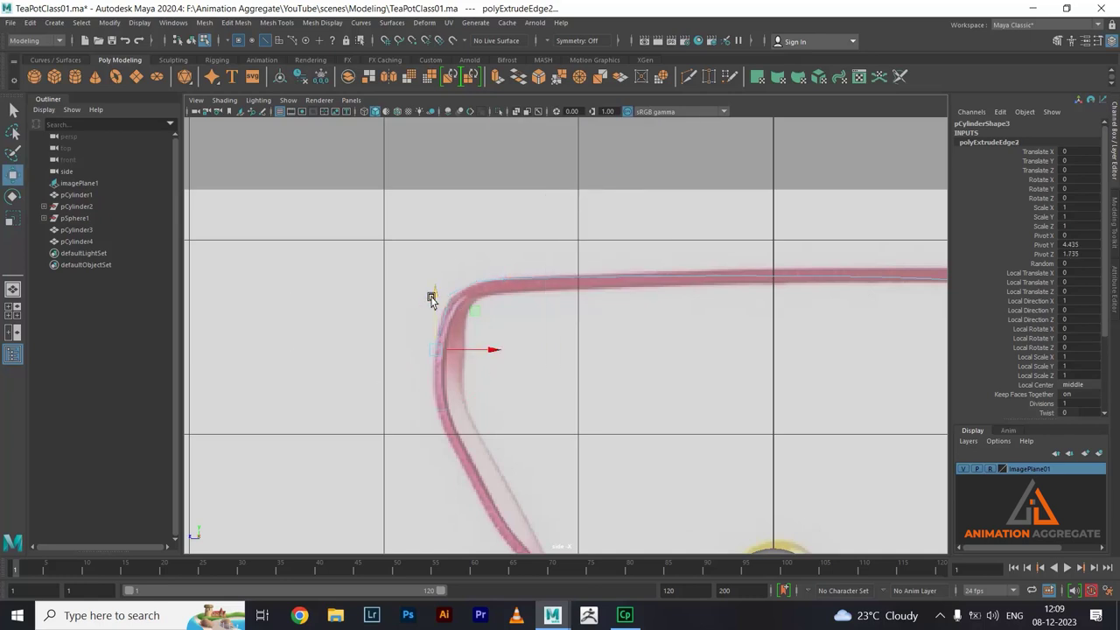
pyautogui.keyDown('alt'); pyautogui.moveTo(433, 401); pyautogui.dragTo(441, 251, button='middle'); pyautogui.keyUp('alt')
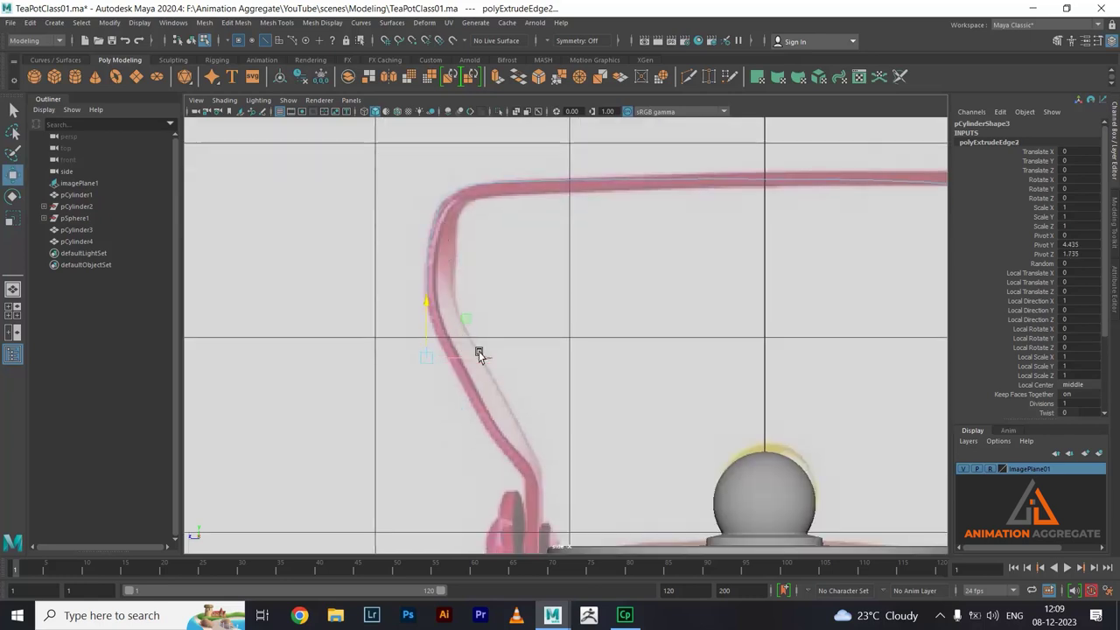
pyautogui.moveTo(487, 363); pyautogui.dragTo(505, 358)
pyautogui.moveTo(510, 357); pyautogui.dragTo(508, 357)
pyautogui.moveTo(450, 298); pyautogui.dragTo(503, 347)
# - Extrude three more edge segments down the curve until the last meets the kettle body
pyautogui.keyDown('shift'); pyautogui.moveTo(582, 265); pyautogui.dragTo(574, 229, button='right'); pyautogui.keyUp('shift')
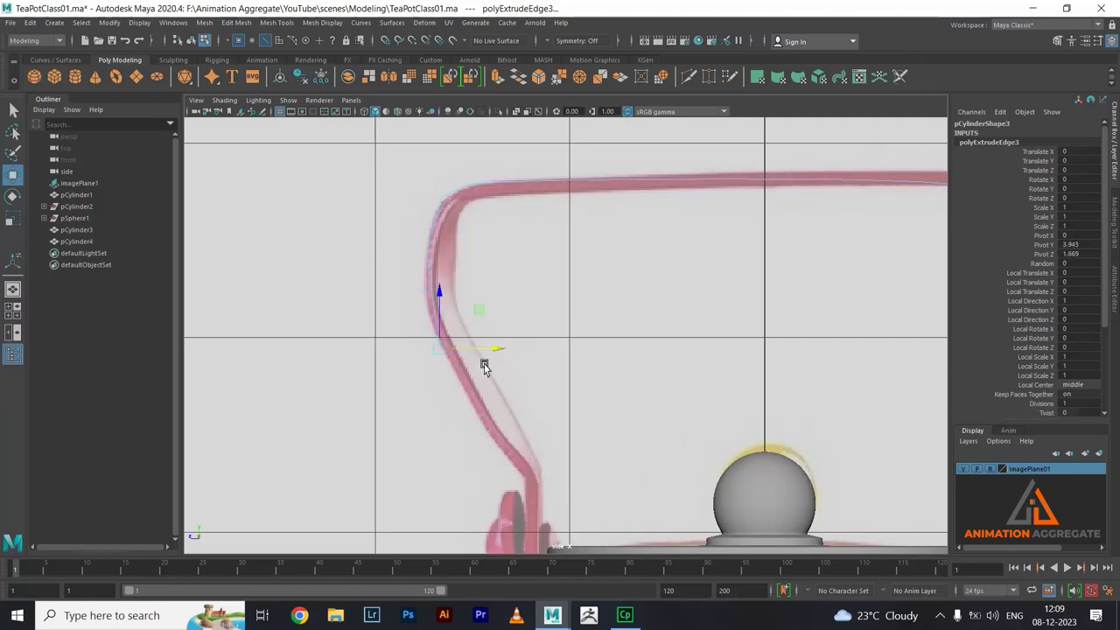
pyautogui.moveTo(501, 351)
pyautogui.mouseDown()
pyautogui.moveTo(552, 362)
pyautogui.moveTo(494, 384)
pyautogui.mouseUp()
pyautogui.keyDown('shift'); pyautogui.moveTo(605, 292); pyautogui.dragTo(610, 320, button='right'); pyautogui.keyUp('shift')
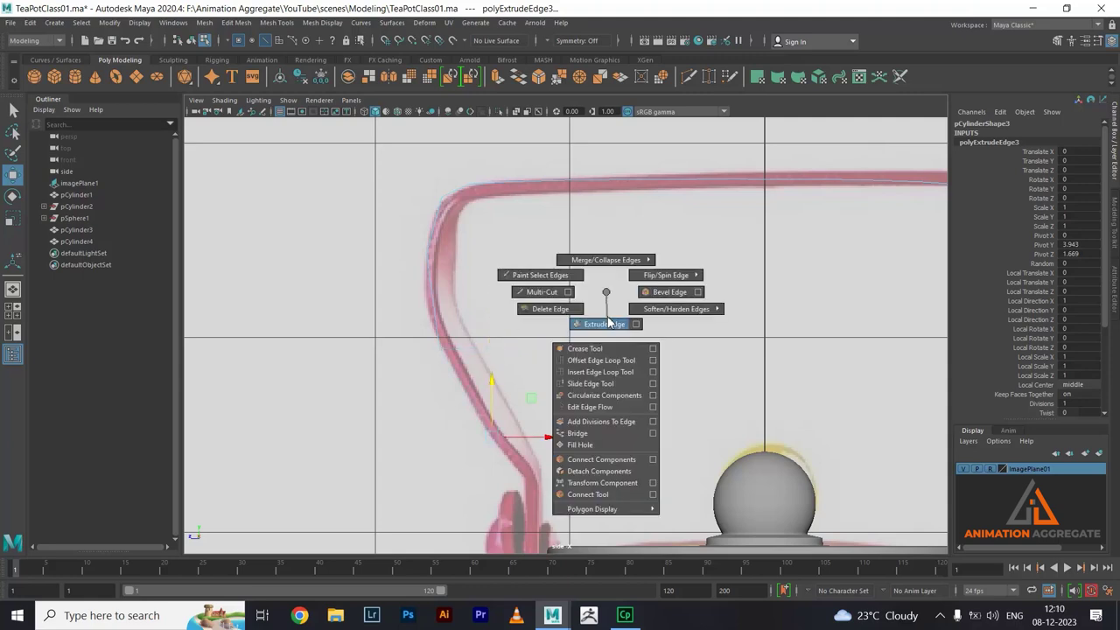
pyautogui.moveTo(548, 439); pyautogui.dragTo(568, 442)
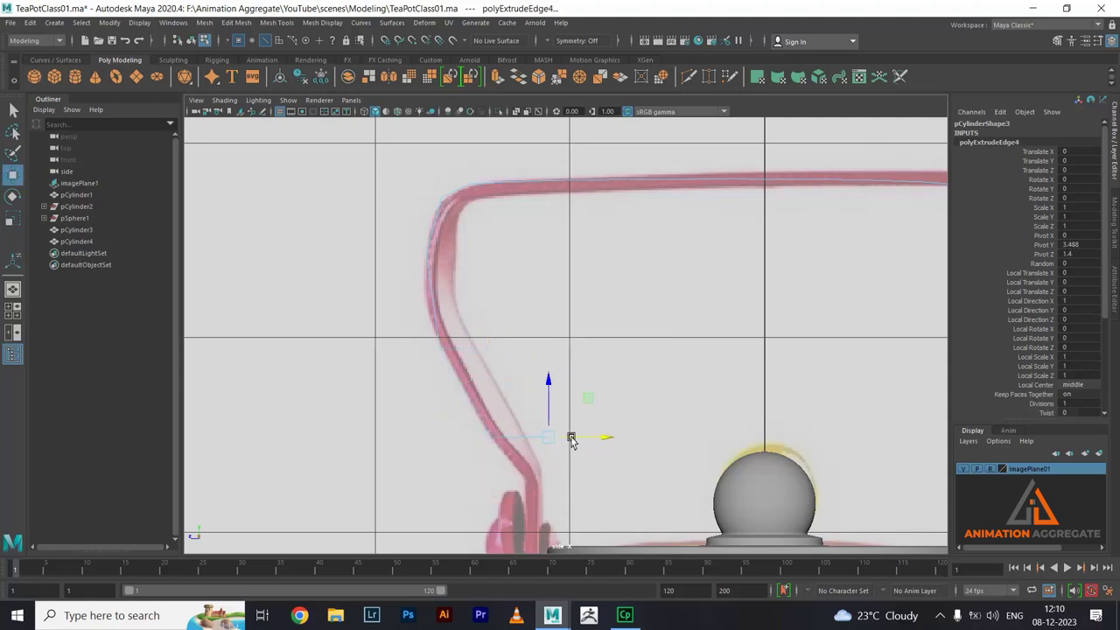
pyautogui.moveTo(550, 387); pyautogui.dragTo(540, 443)
pyautogui.moveTo(578, 481)
pyautogui.keyDown('alt'); pyautogui.mouseDown(button='middle')
pyautogui.moveTo(575, 368)
pyautogui.moveTo(618, 288)
pyautogui.mouseUp(button='middle'); pyautogui.keyUp('alt')
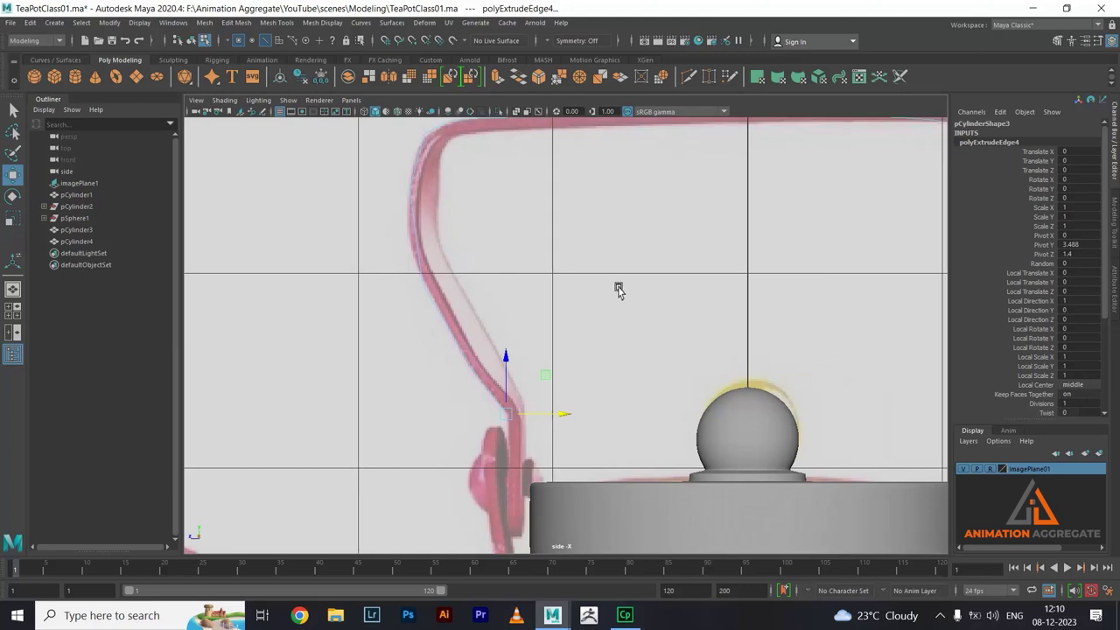
pyautogui.keyDown('shift'); pyautogui.moveTo(618, 288); pyautogui.dragTo(604, 326, button='right'); pyautogui.keyUp('shift')
pyautogui.press('w')
pyautogui.moveTo(525, 451); pyautogui.dragTo(529, 468, button='middle')
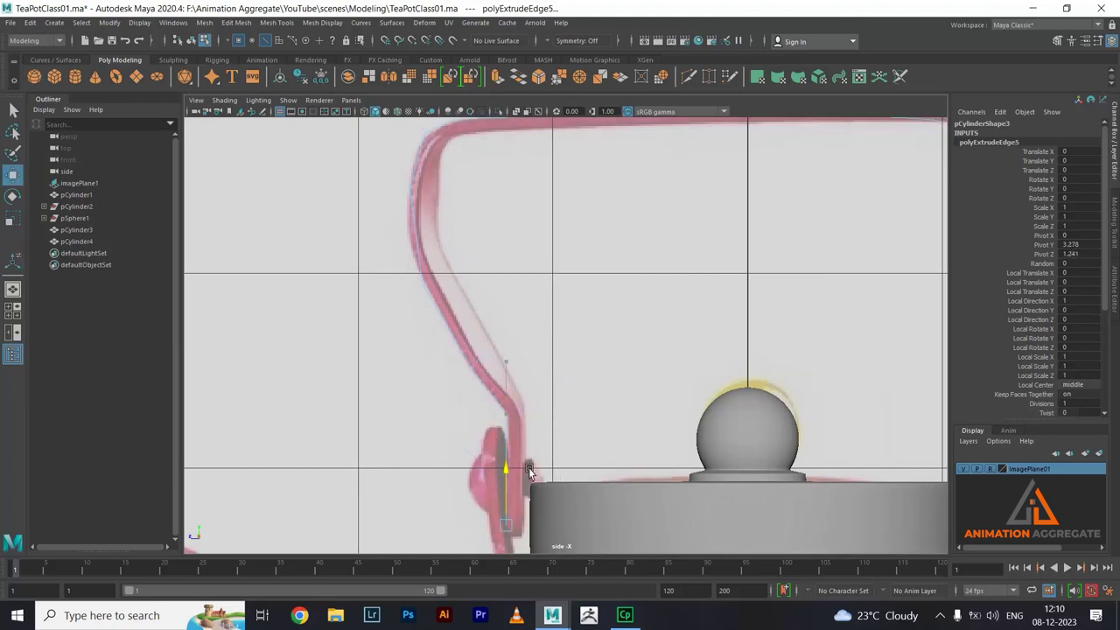
pyautogui.press('space')
pyautogui.press('space')
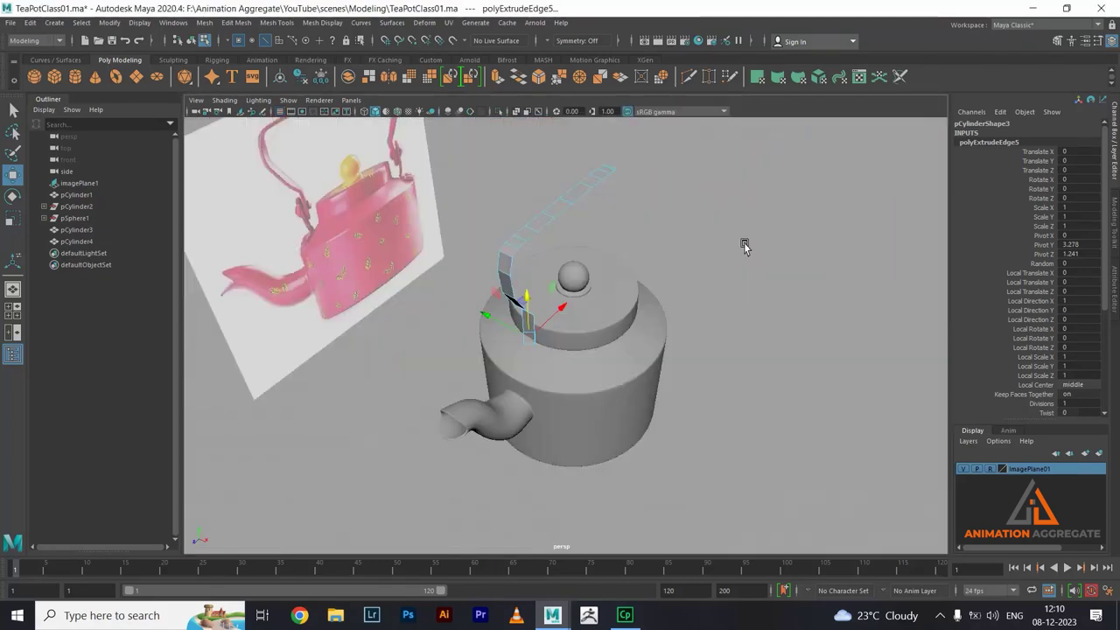
# - Delete faces f[5:9] at the strip's far end and reselect the whole strip
pyautogui.moveTo(744, 246)
pyautogui.keyDown('alt'); pyautogui.mouseDown()
pyautogui.moveTo(648, 230)
pyautogui.moveTo(658, 294)
pyautogui.mouseUp(); pyautogui.keyUp('alt')
pyautogui.moveTo(655, 256); pyautogui.dragTo(655, 283, button='right')
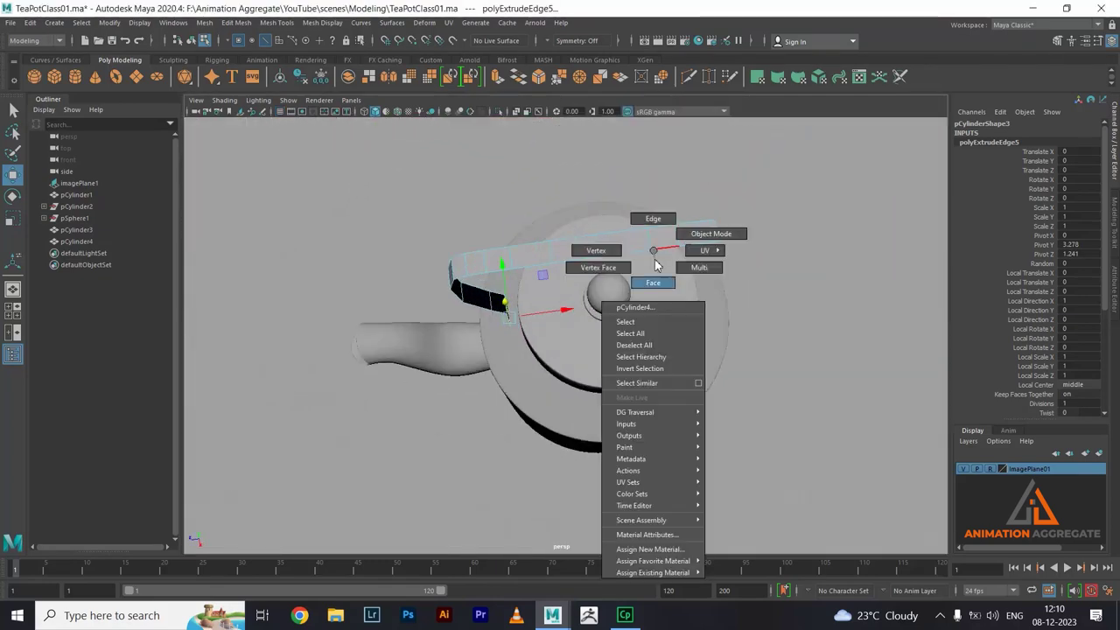
pyautogui.moveTo(625, 180); pyautogui.dragTo(774, 268)
pyautogui.click(774, 268)
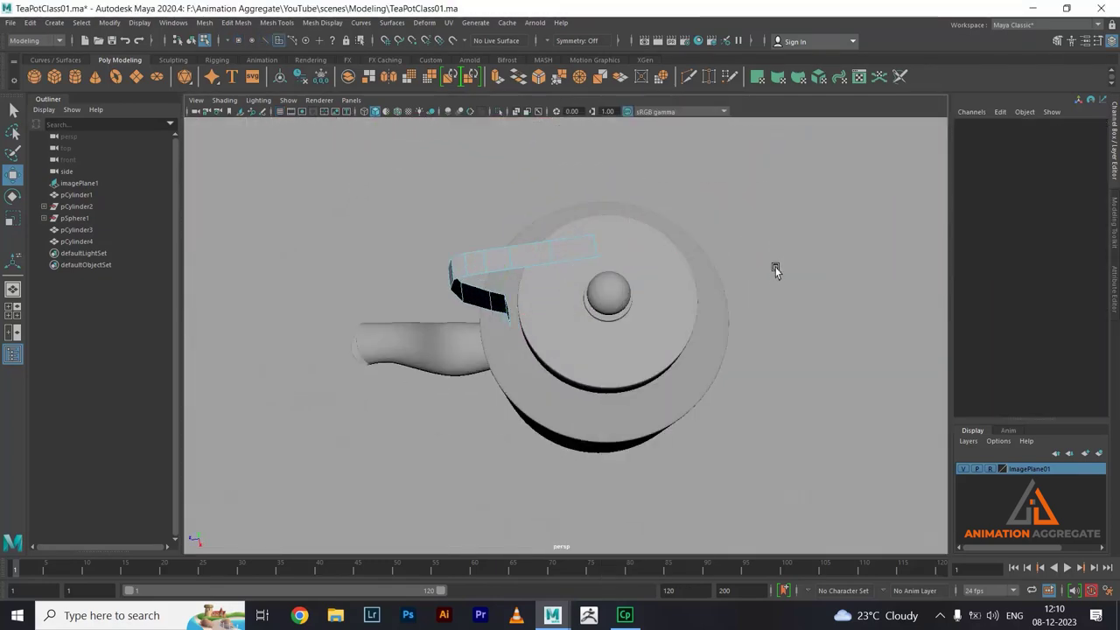
pyautogui.moveTo(650, 242)
pyautogui.keyDown('alt'); pyautogui.mouseDown()
pyautogui.moveTo(580, 237)
pyautogui.moveTo(625, 201)
pyautogui.moveTo(674, 205)
pyautogui.moveTo(585, 280)
pyautogui.moveTo(570, 253)
pyautogui.moveTo(571, 271)
pyautogui.moveTo(589, 272)
pyautogui.mouseUp(); pyautogui.keyUp('alt')
pyautogui.click(570, 244)
# - Maximize the side view and frame the reference handle's top
pyautogui.press('space')
pyautogui.press('space')
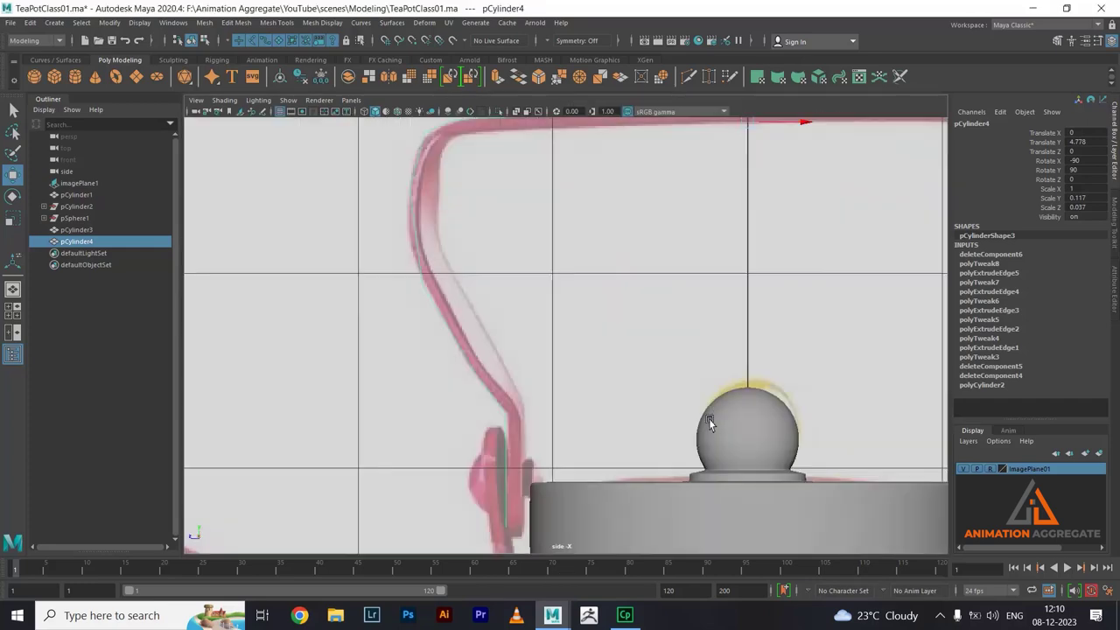
pyautogui.scroll(-3, 709, 418)
pyautogui.keyDown('alt'); pyautogui.moveTo(695, 300); pyautogui.dragTo(618, 323, button='middle'); pyautogui.keyUp('alt')
pyautogui.scroll(5, 703, 346)
# - Undo to restore the handle strip's deleted end faces
pyautogui.scroll(2, 705, 348)
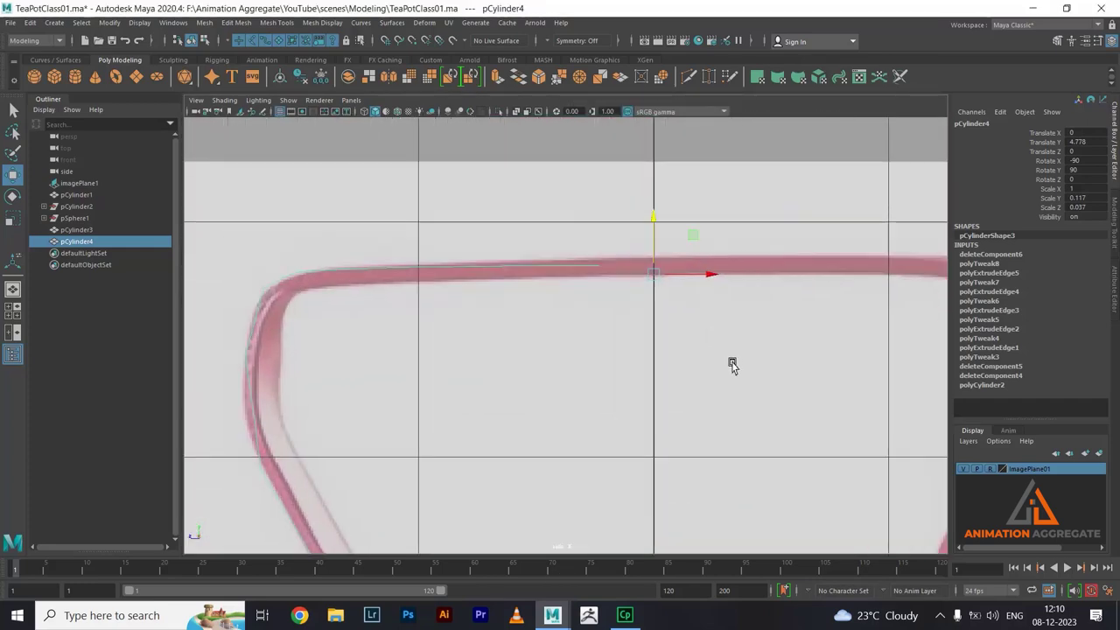
pyautogui.hotkey('ctrl', 'F11')
pyautogui.scroll(2, 682, 293)
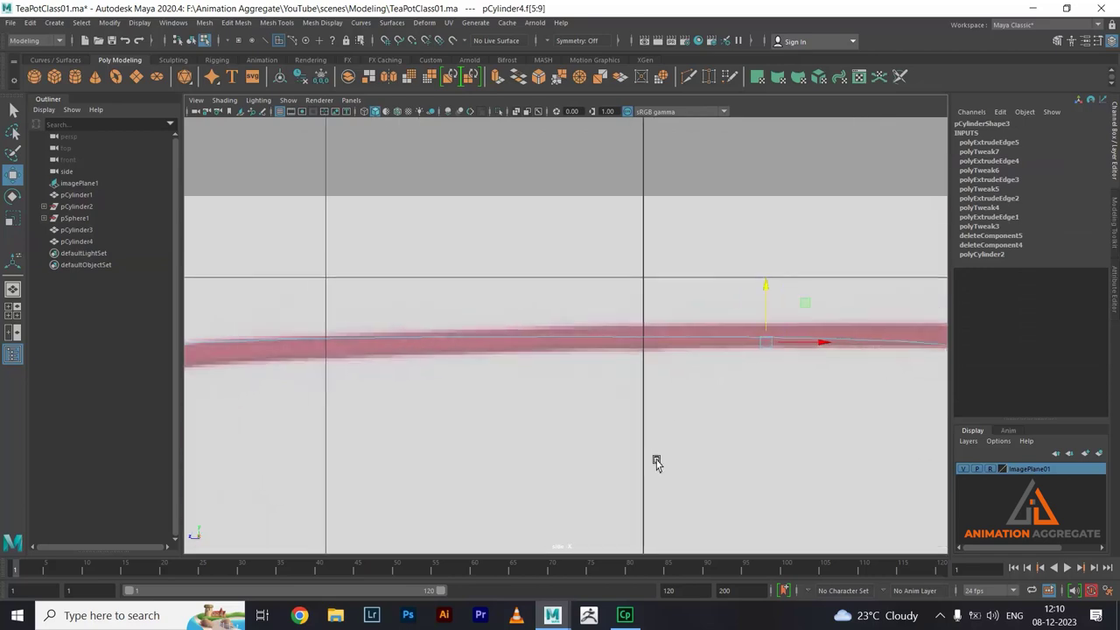
pyautogui.press('space')
pyautogui.press('space')
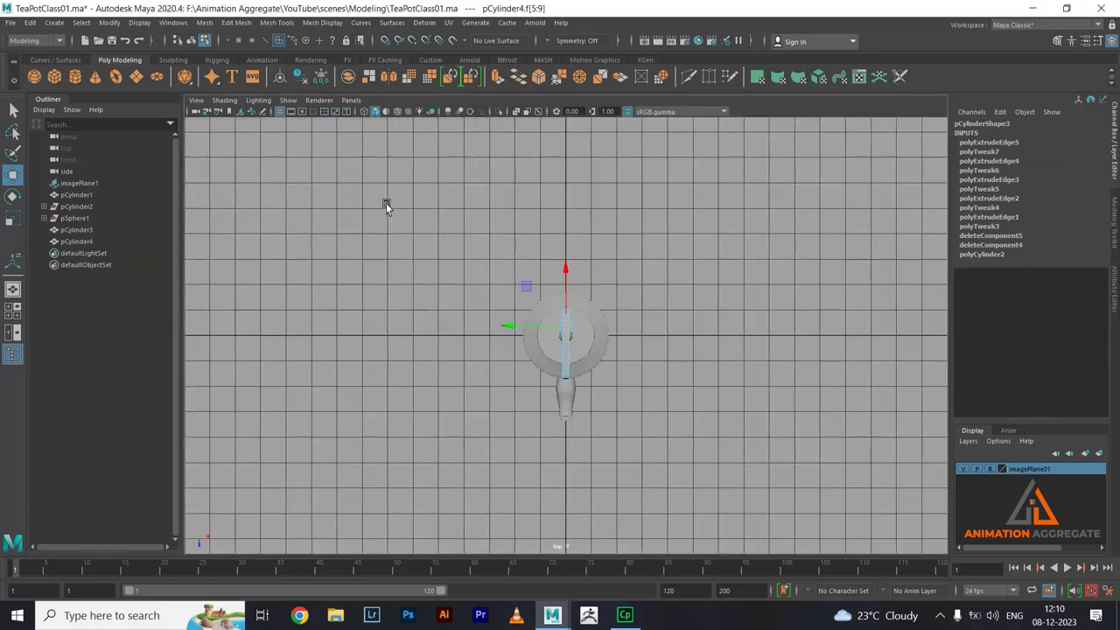
pyautogui.scroll(5, 565, 300)
pyautogui.scroll(2, 566, 300)
pyautogui.scroll(-1, 716, 370)
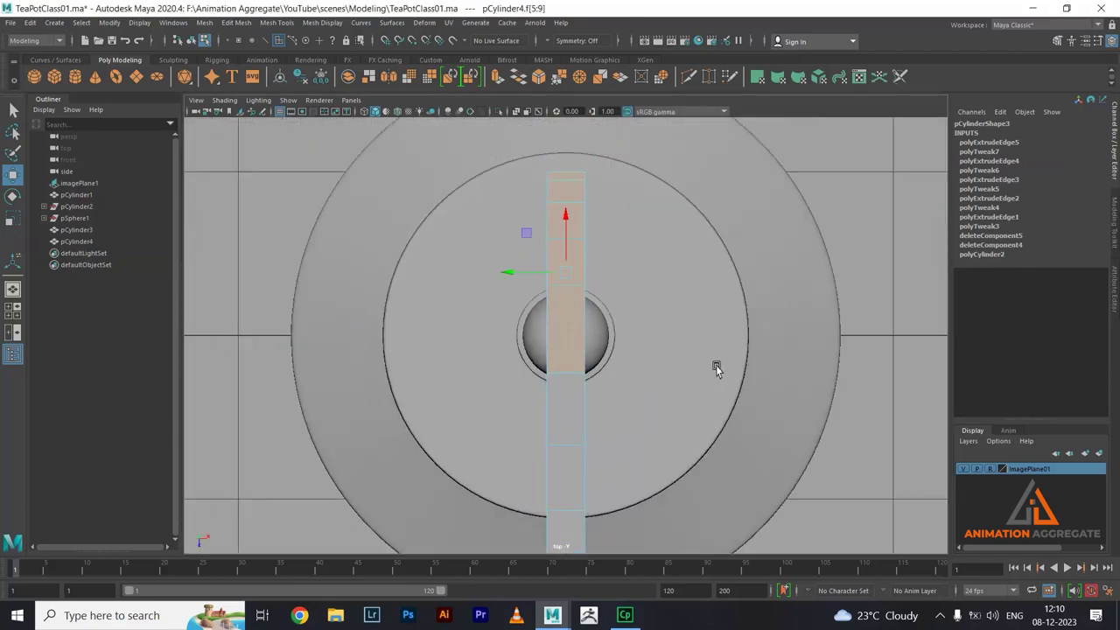
# - Split the strip with an edge loop at its centre above the knob
pyautogui.moveTo(565, 297); pyautogui.dragTo(565, 263, button='right')
pyautogui.click(585, 326)
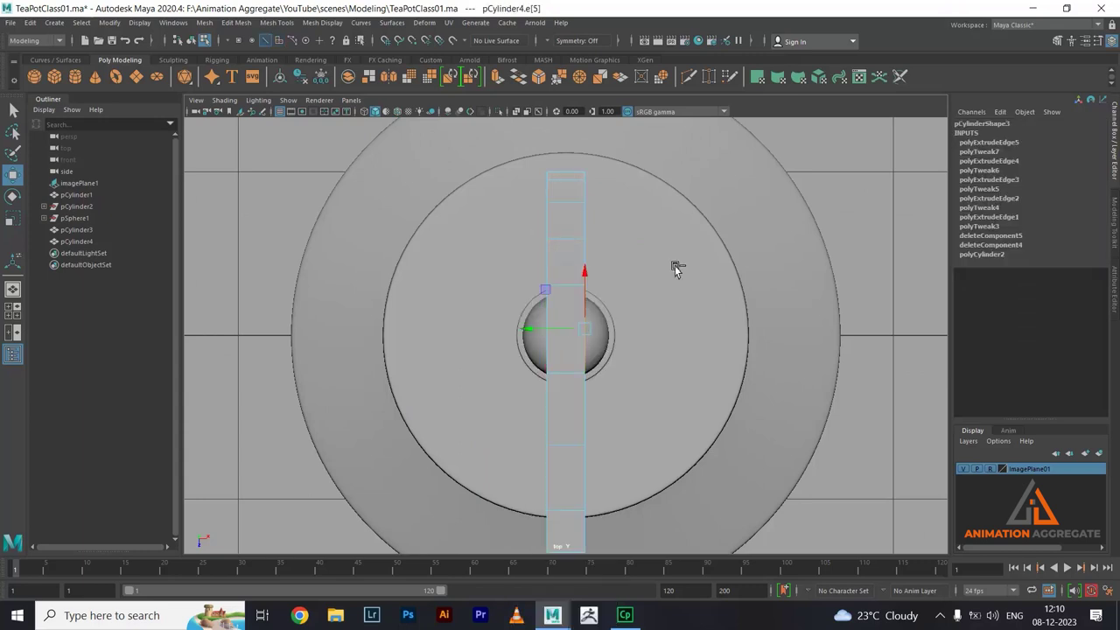
pyautogui.keyDown('shift'); pyautogui.moveTo(674, 268); pyautogui.dragTo(735, 345, button='right'); pyautogui.keyUp('shift')
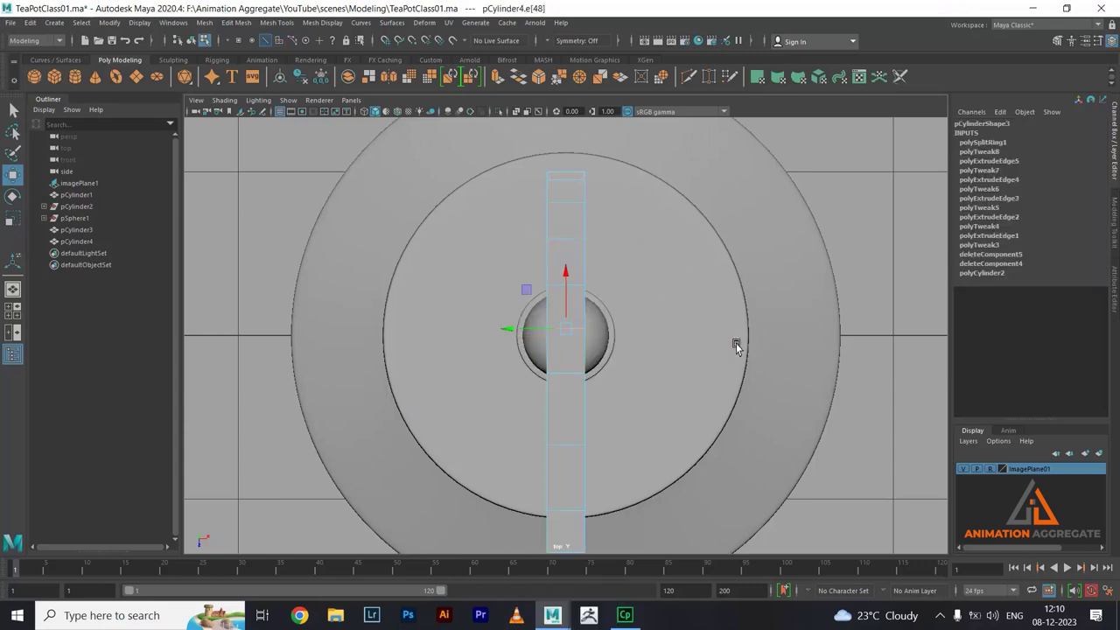
pyautogui.press('space')
pyautogui.press('space')
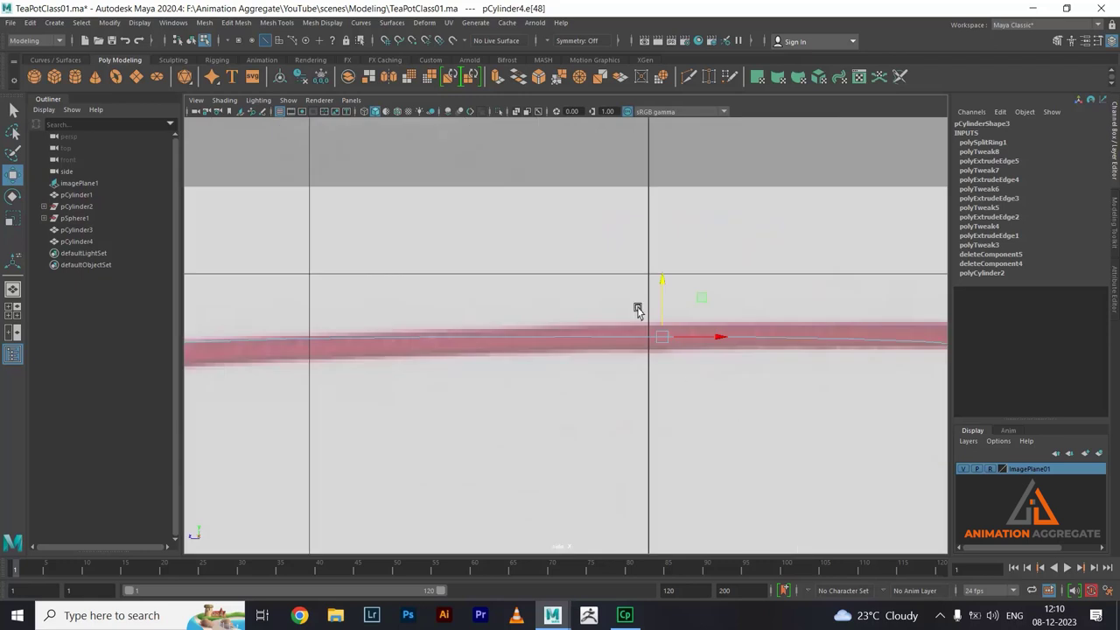
pyautogui.scroll(1, 637, 310)
pyautogui.scroll(2, 690, 418)
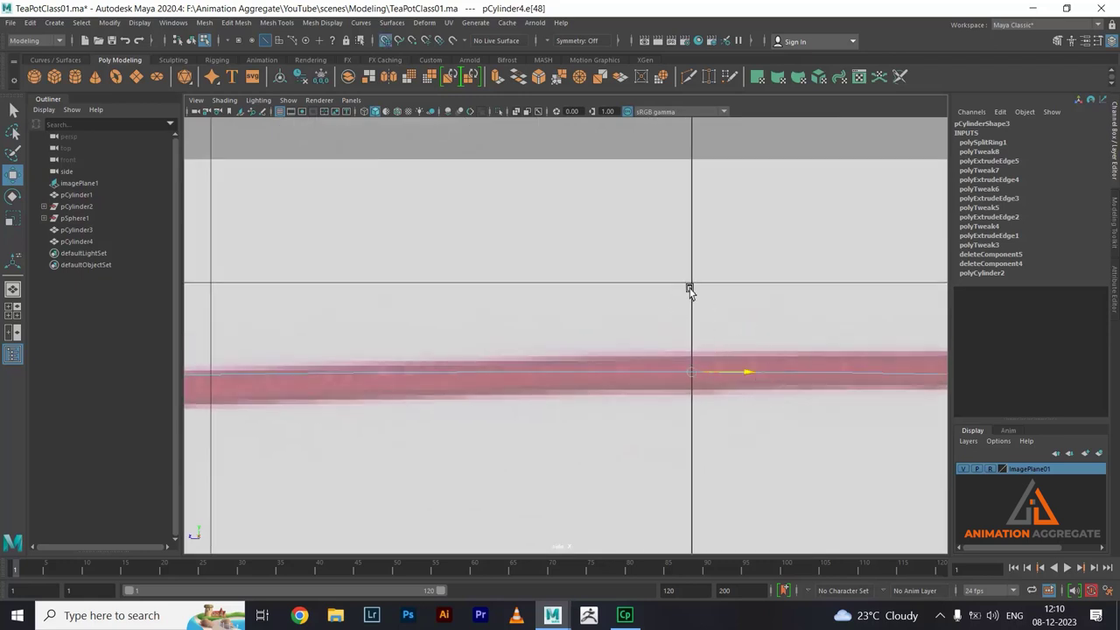
pyautogui.press('space')
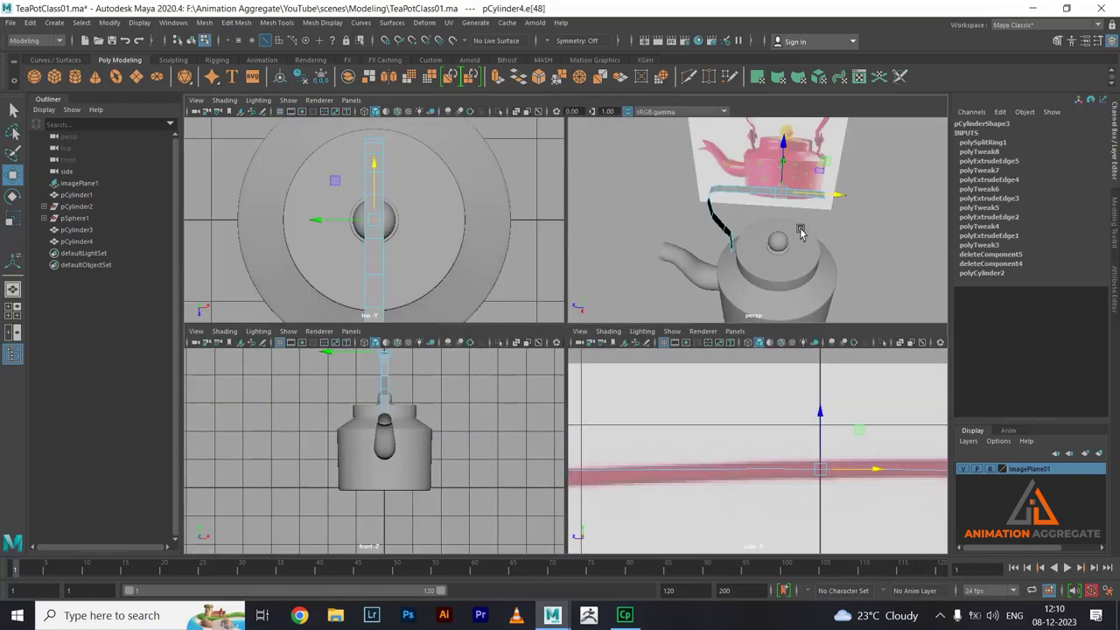
pyautogui.press('space')
# - Select and delete the strip's faces beyond the new centre loop
pyautogui.click(810, 278)
pyautogui.moveTo(688, 291); pyautogui.dragTo(670, 280, button='right')
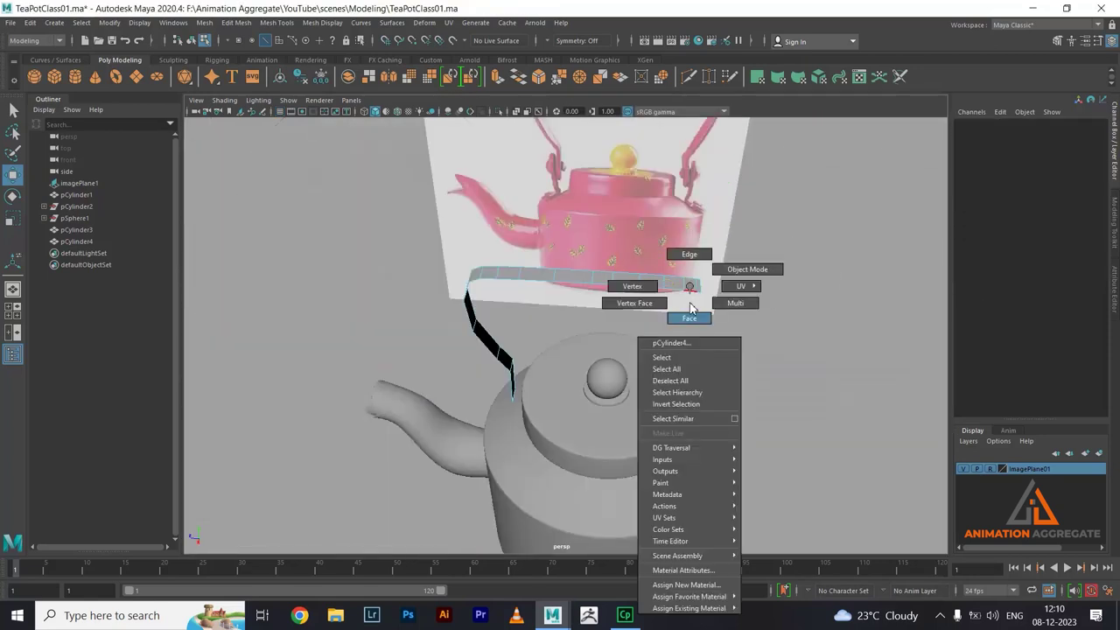
pyautogui.click(689, 308)
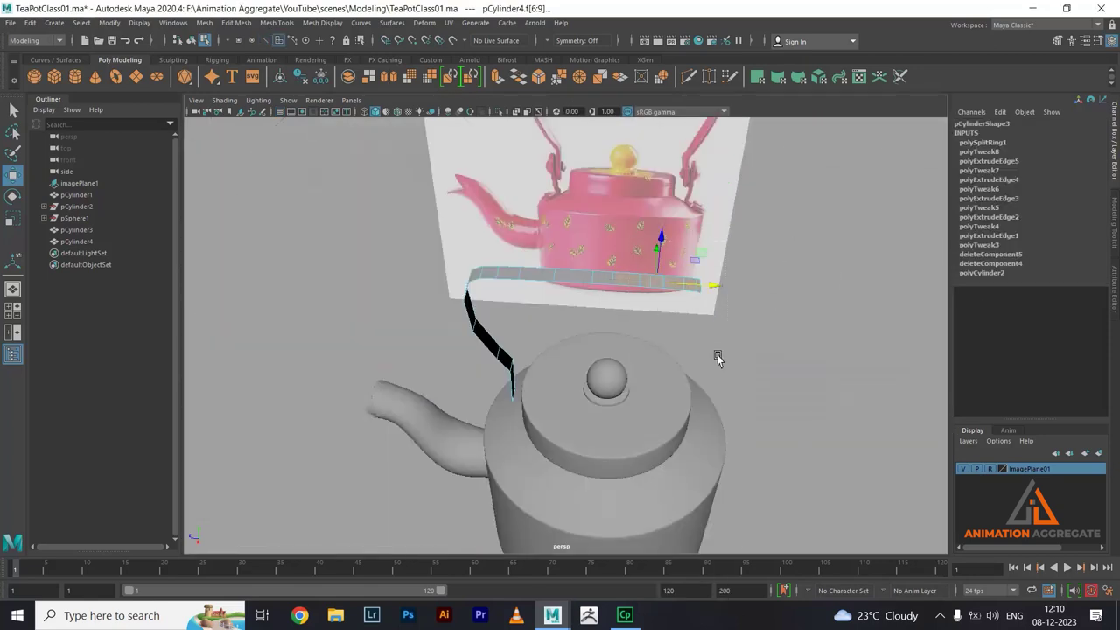
pyautogui.press('space')
pyautogui.press('space')
pyautogui.scroll(-5, 812, 451)
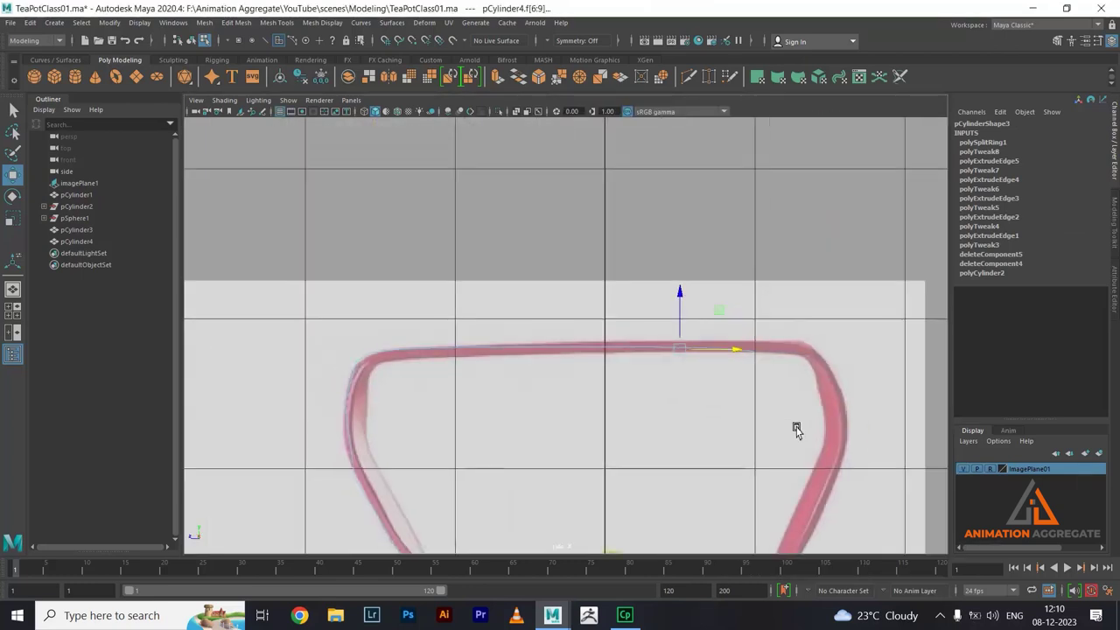
pyautogui.click(797, 429)
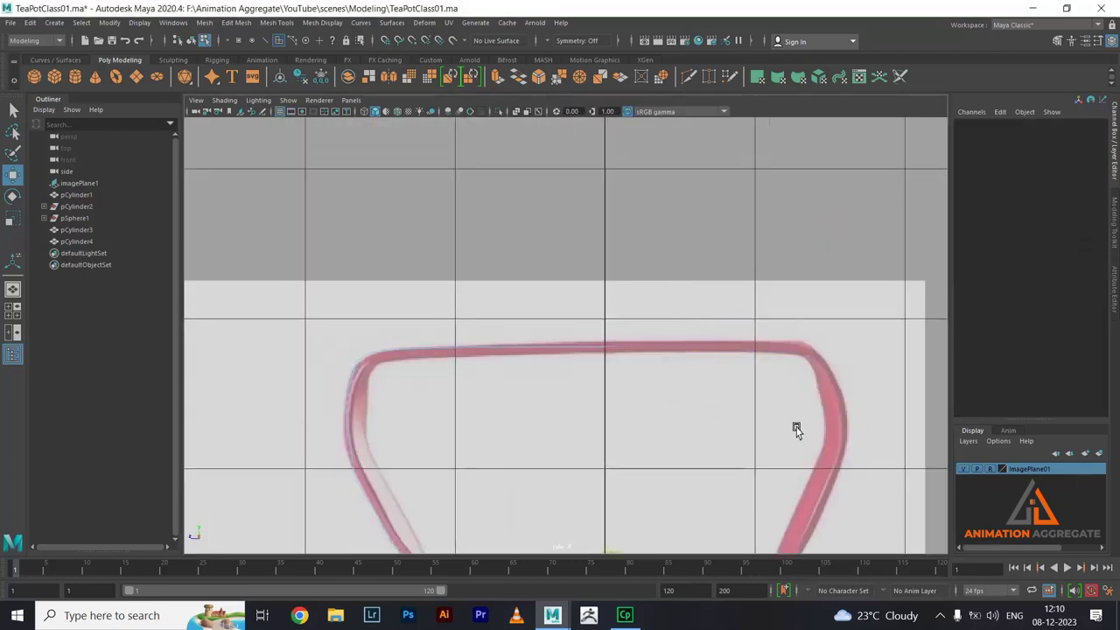
# - Snap the strip's pivot to its centre point and duplicate it with Ctrl+D
pyautogui.moveTo(624, 218); pyautogui.dragTo(679, 186, button='right')
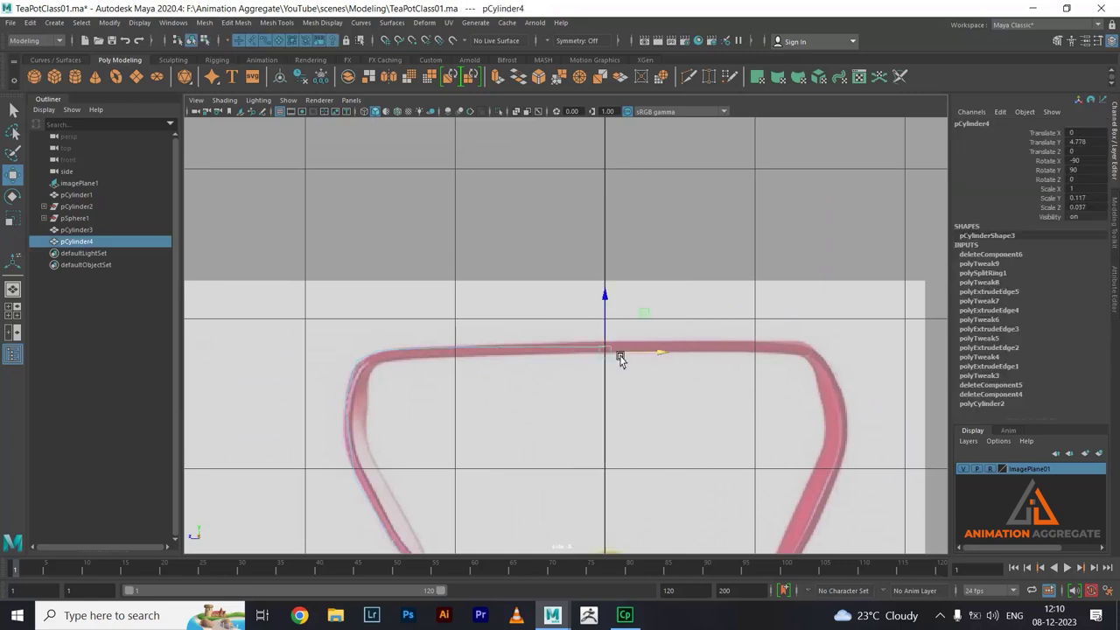
pyautogui.press('v')
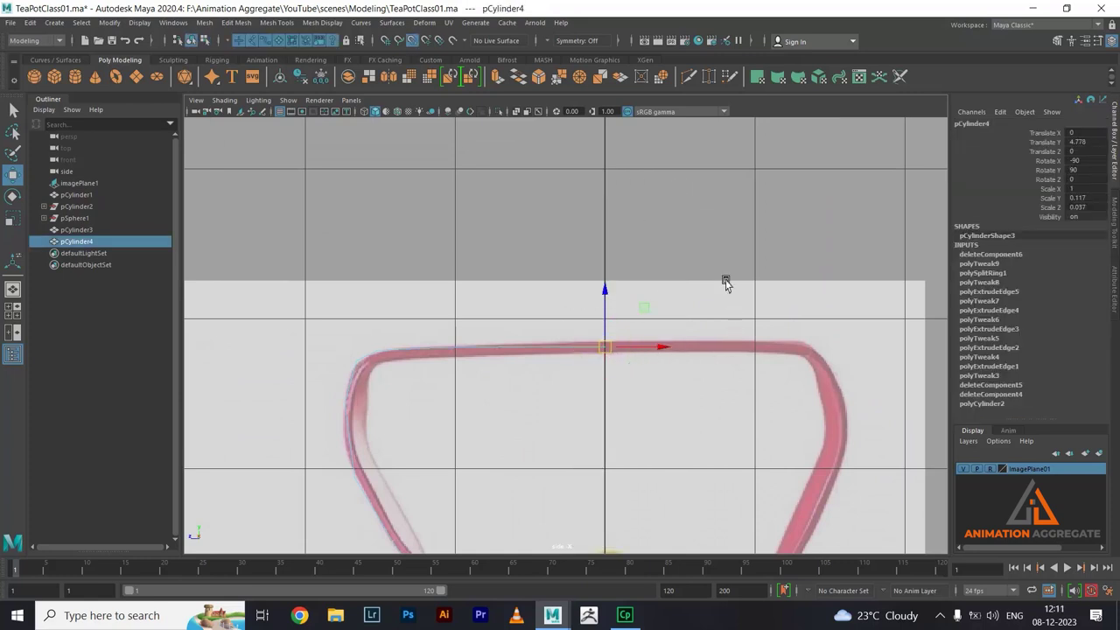
pyautogui.press('space')
pyautogui.press('space')
pyautogui.moveTo(748, 262)
pyautogui.keyDown('alt'); pyautogui.mouseDown()
pyautogui.moveTo(720, 289)
pyautogui.moveTo(752, 290)
pyautogui.mouseUp(); pyautogui.keyUp('alt')
pyautogui.click(780, 368)
pyautogui.keyDown('alt'); pyautogui.moveTo(779, 368); pyautogui.dragTo(595, 310); pyautogui.keyUp('alt')
pyautogui.click(595, 309)
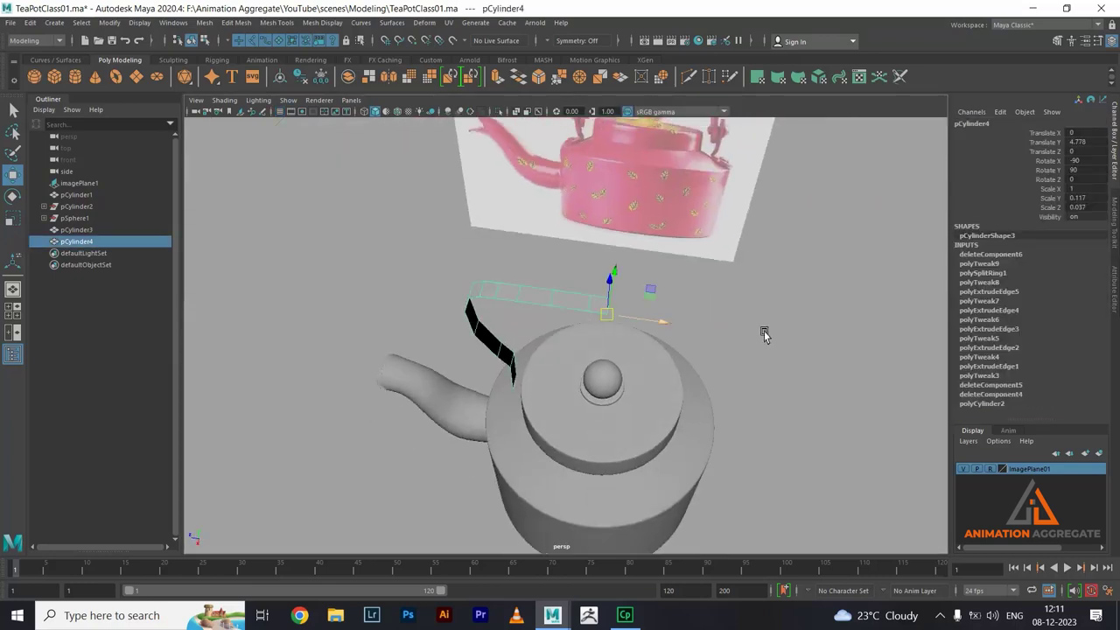
pyautogui.keyDown('alt'); pyautogui.moveTo(762, 333); pyautogui.dragTo(776, 324); pyautogui.keyUp('alt')
pyautogui.hotkey('ctrl', 'd')
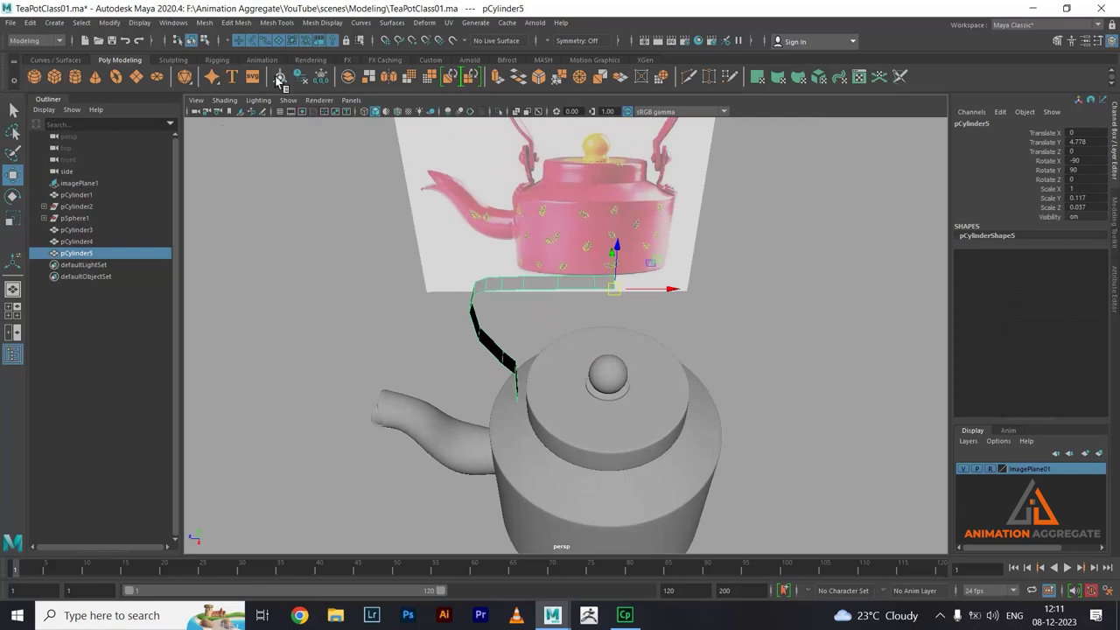
# - Freeze the duplicate's transforms and set its Scale Z to -1 to mirror it
pyautogui.click(322, 77)
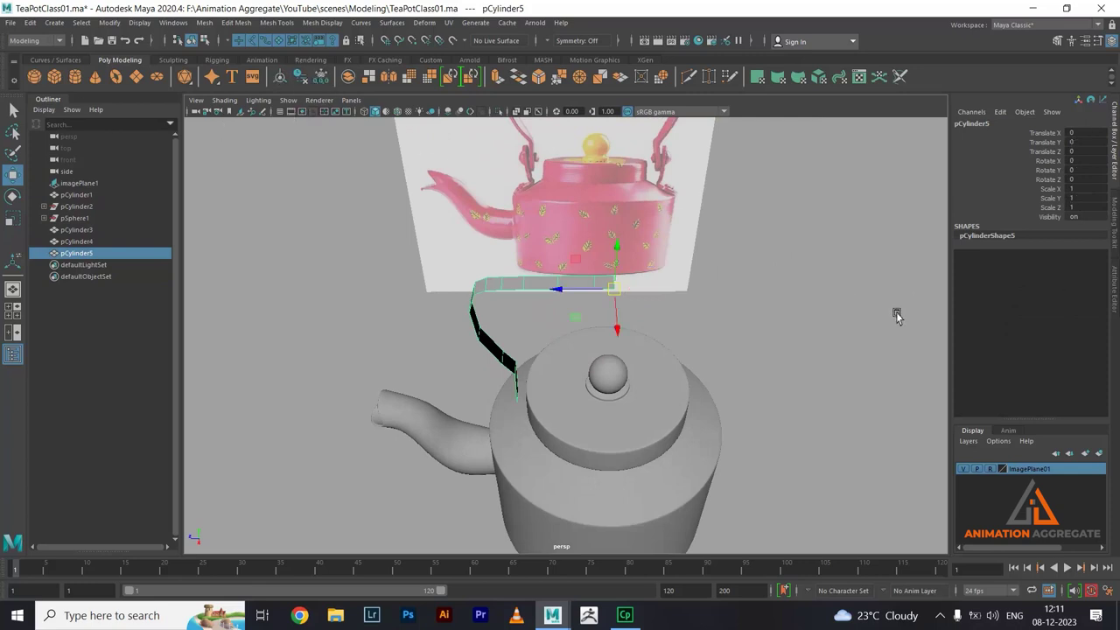
pyautogui.press('r')
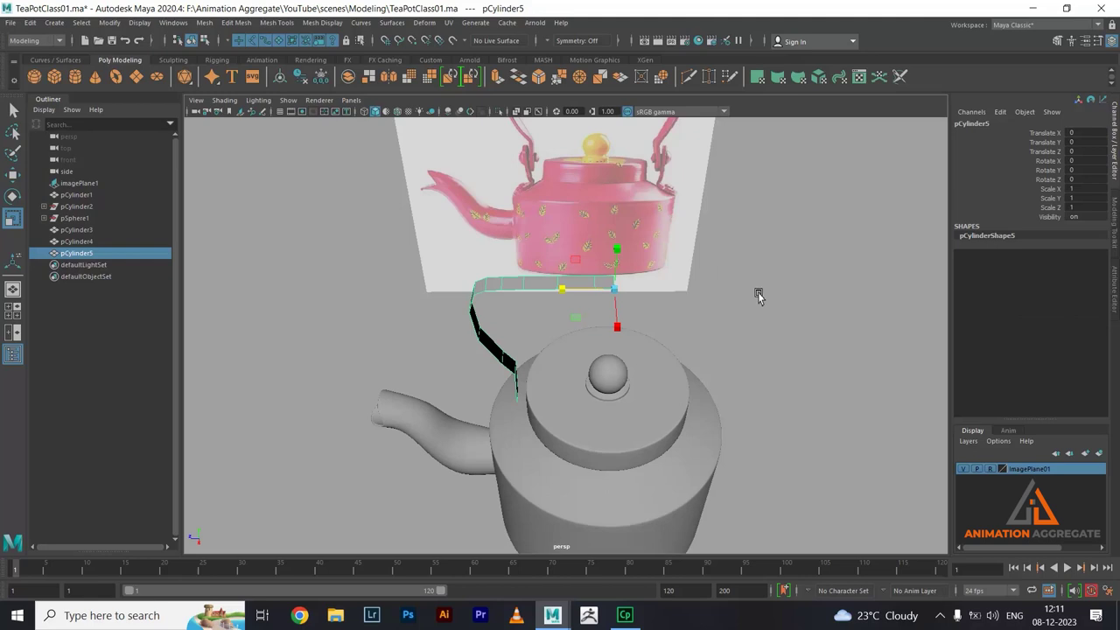
pyautogui.click(1080, 207)
pyautogui.write('-1')
pyautogui.press('Return')
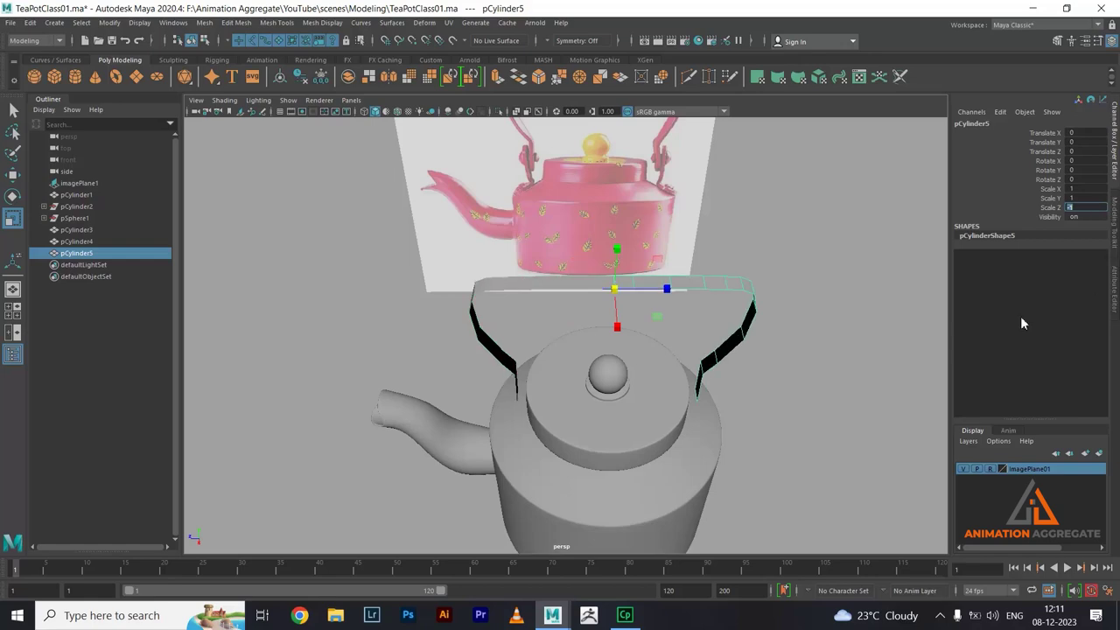
pyautogui.moveTo(775, 329)
pyautogui.keyDown('alt'); pyautogui.mouseDown()
pyautogui.moveTo(785, 280)
pyautogui.moveTo(749, 315)
pyautogui.moveTo(735, 225)
pyautogui.moveTo(816, 225)
pyautogui.mouseUp(); pyautogui.keyUp('alt')
# - Combine the mirrored half with pCylinder4 into one mesh
pyautogui.keyDown('shift'); pyautogui.click(580, 251); pyautogui.keyUp('shift')
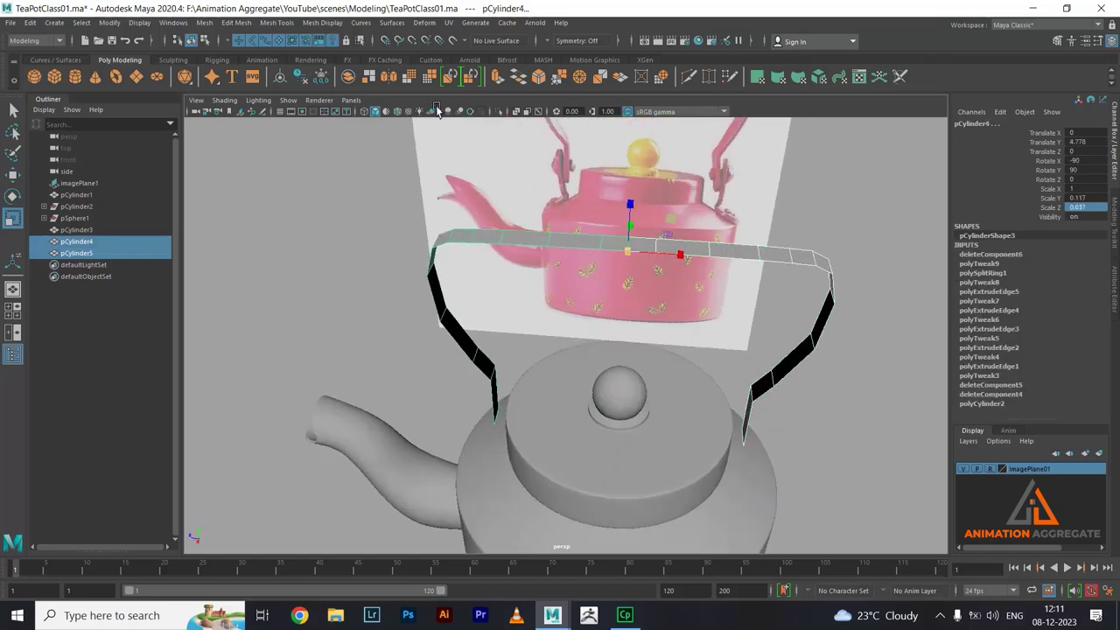
pyautogui.click(204, 22)
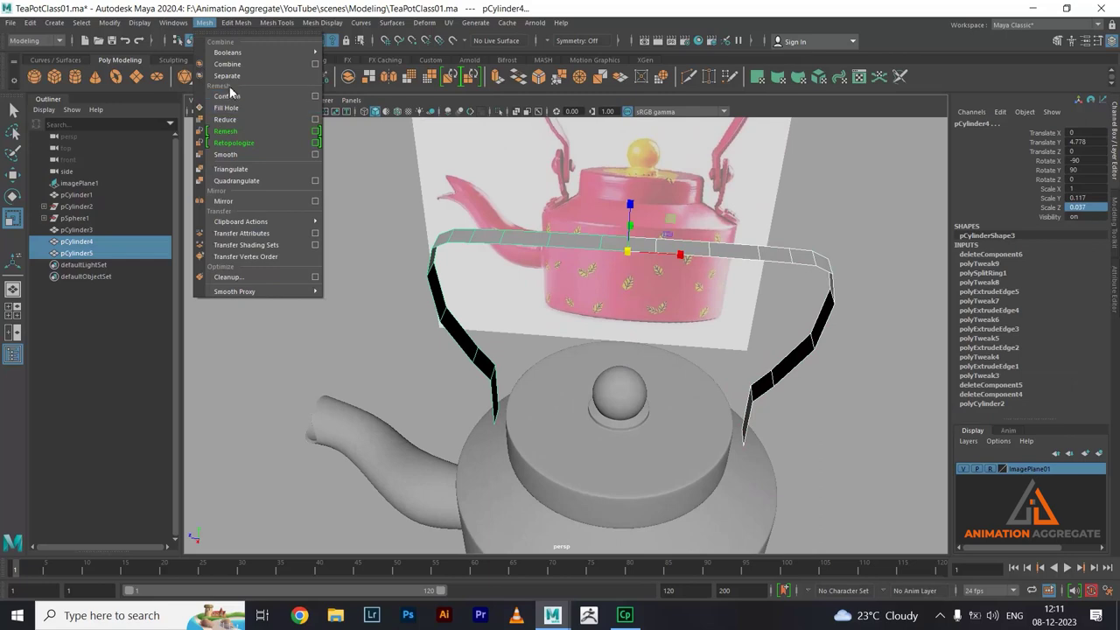
pyautogui.click(233, 65)
# - Merge the overlapping middle vertices at threshold 0.01, then return to Object Mode
pyautogui.moveTo(774, 259); pyautogui.dragTo(717, 254, button='right')
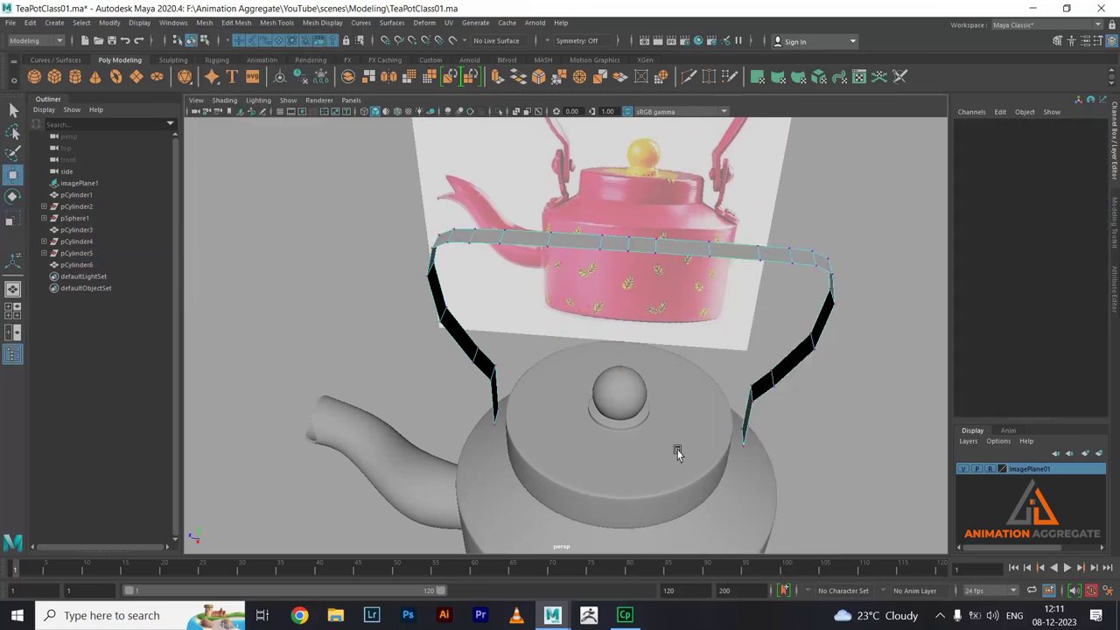
pyautogui.press('space')
pyautogui.press('space')
pyautogui.scroll(2, 673, 415)
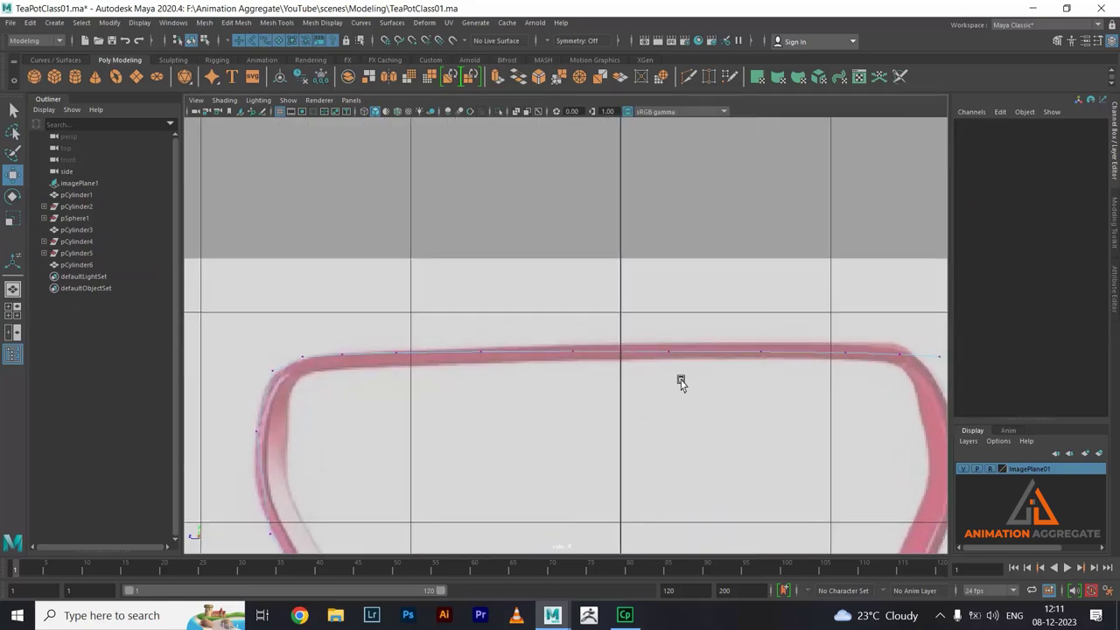
pyautogui.moveTo(619, 348); pyautogui.dragTo(691, 305)
pyautogui.keyDown('shift'); pyautogui.moveTo(712, 238); pyautogui.dragTo(760, 186, button='right'); pyautogui.keyUp('shift')
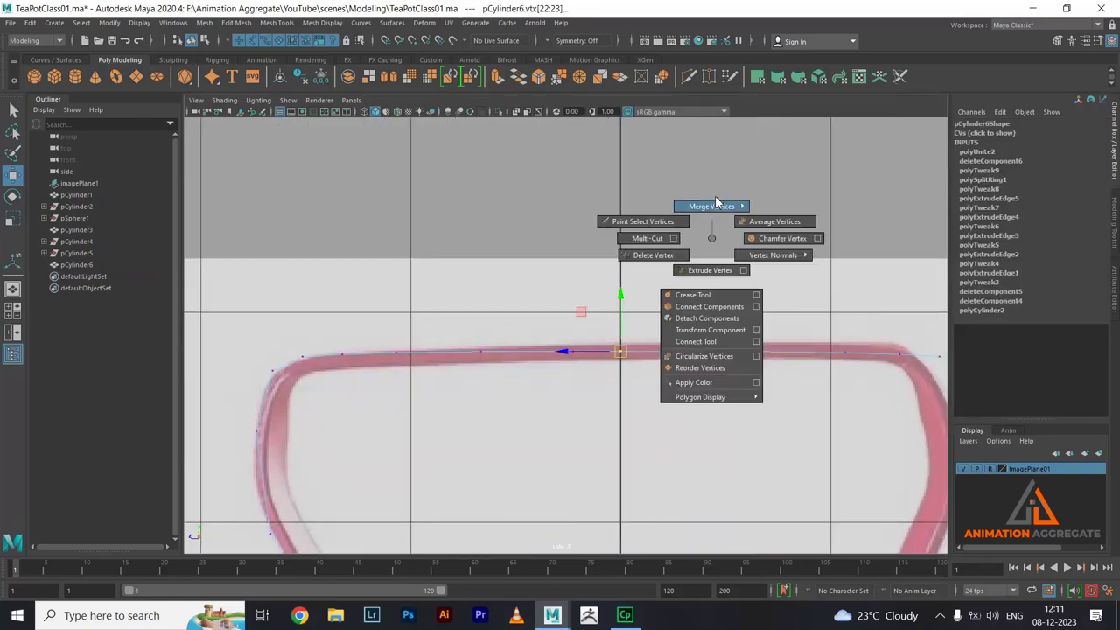
pyautogui.press('space')
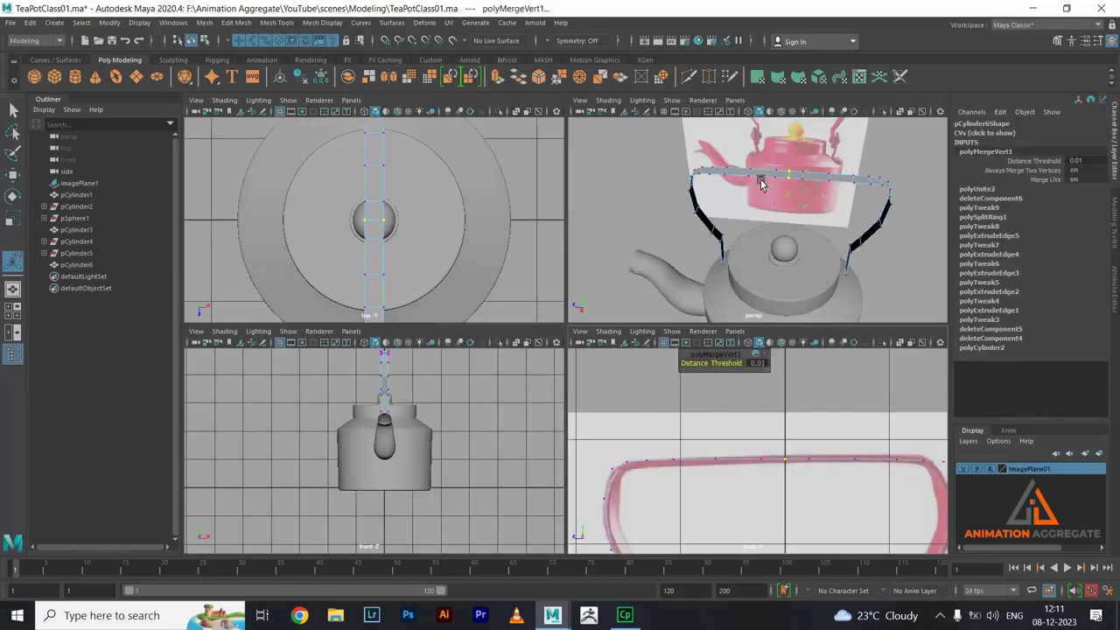
pyautogui.press('space')
pyautogui.moveTo(761, 217)
pyautogui.keyDown('alt'); pyautogui.mouseDown()
pyautogui.moveTo(715, 258)
pyautogui.moveTo(697, 245)
pyautogui.mouseUp(); pyautogui.keyUp('alt')
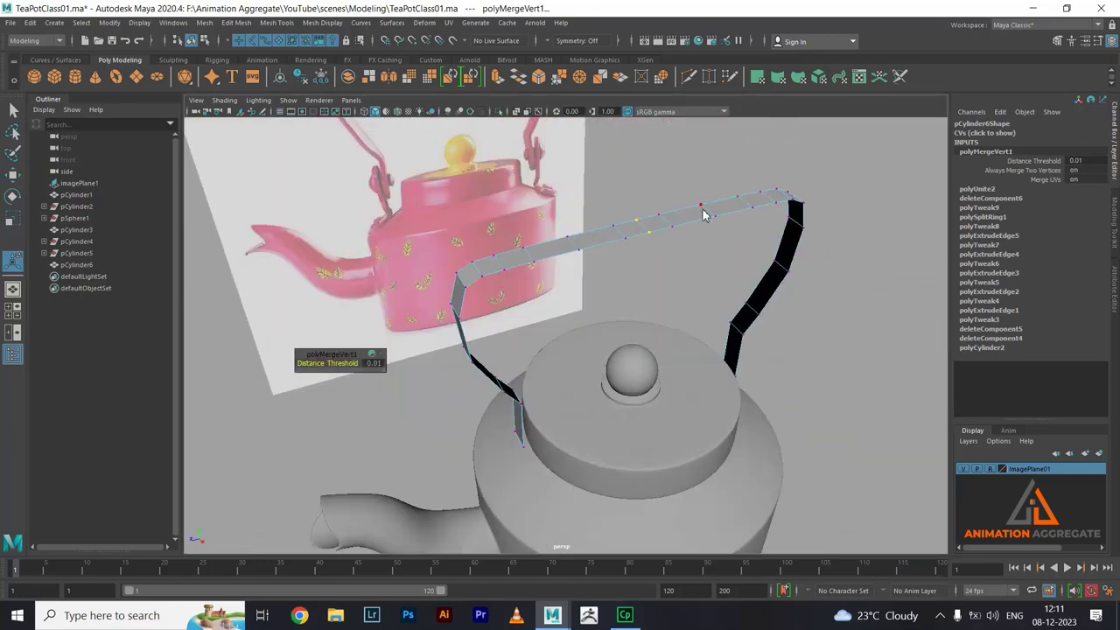
pyautogui.press('F8')
pyautogui.moveTo(767, 192)
pyautogui.keyDown('alt'); pyautogui.mouseDown()
pyautogui.moveTo(723, 232)
pyautogui.moveTo(740, 210)
pyautogui.mouseUp(); pyautogui.keyUp('alt')
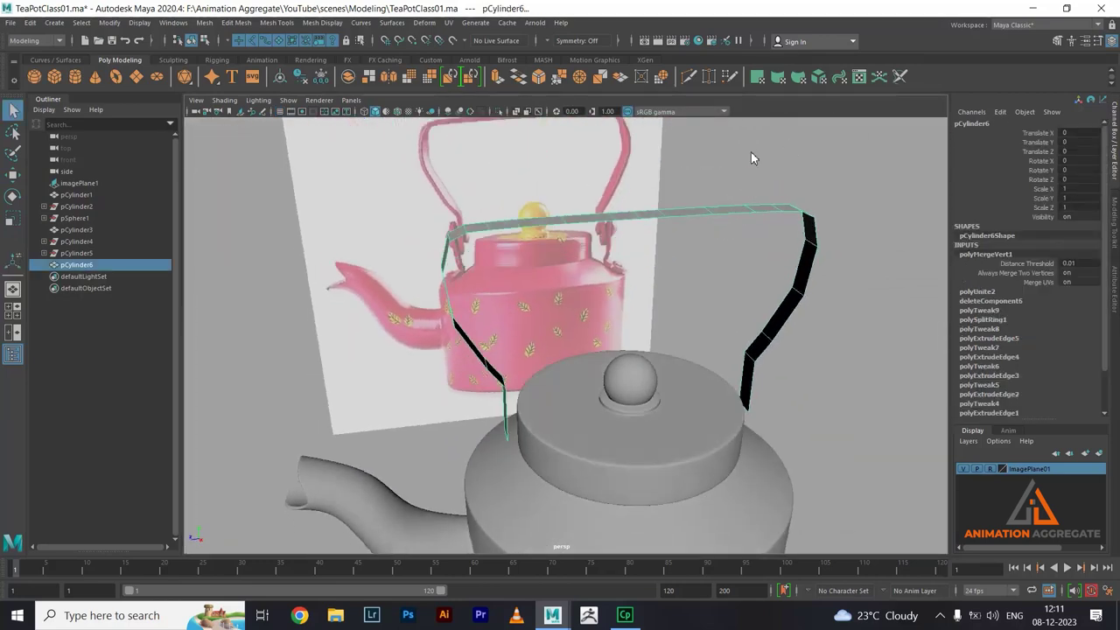
# - Extrude the handle's faces with Thickness -0.05
pyautogui.keyDown('shift'); pyautogui.moveTo(750, 158); pyautogui.dragTo(751, 182, button='right'); pyautogui.keyUp('shift')
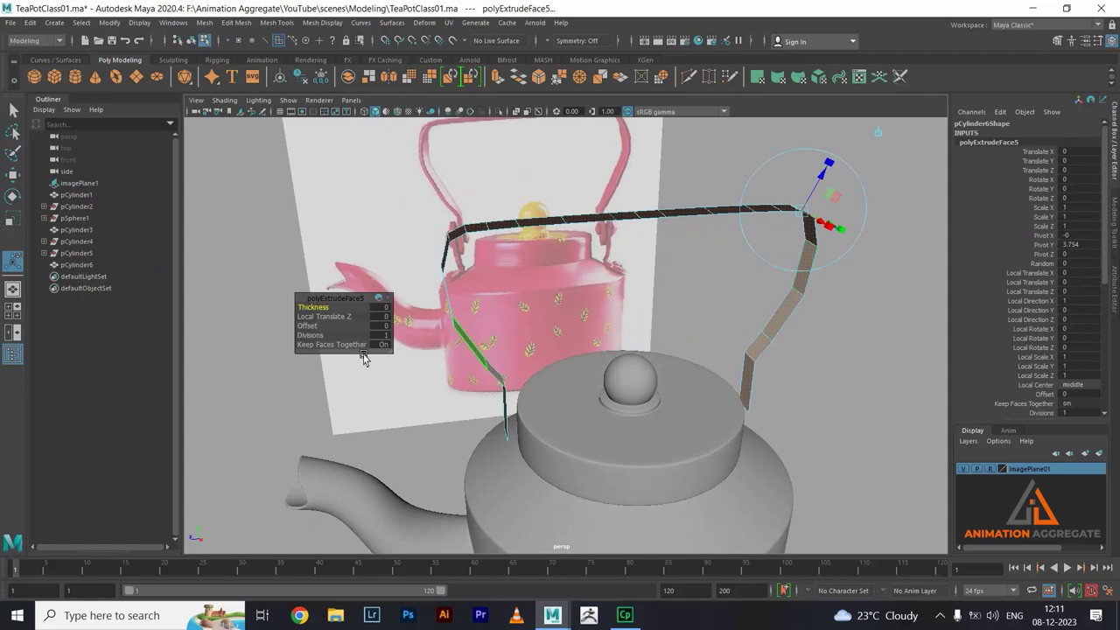
pyautogui.moveTo(318, 308); pyautogui.dragTo(317, 308)
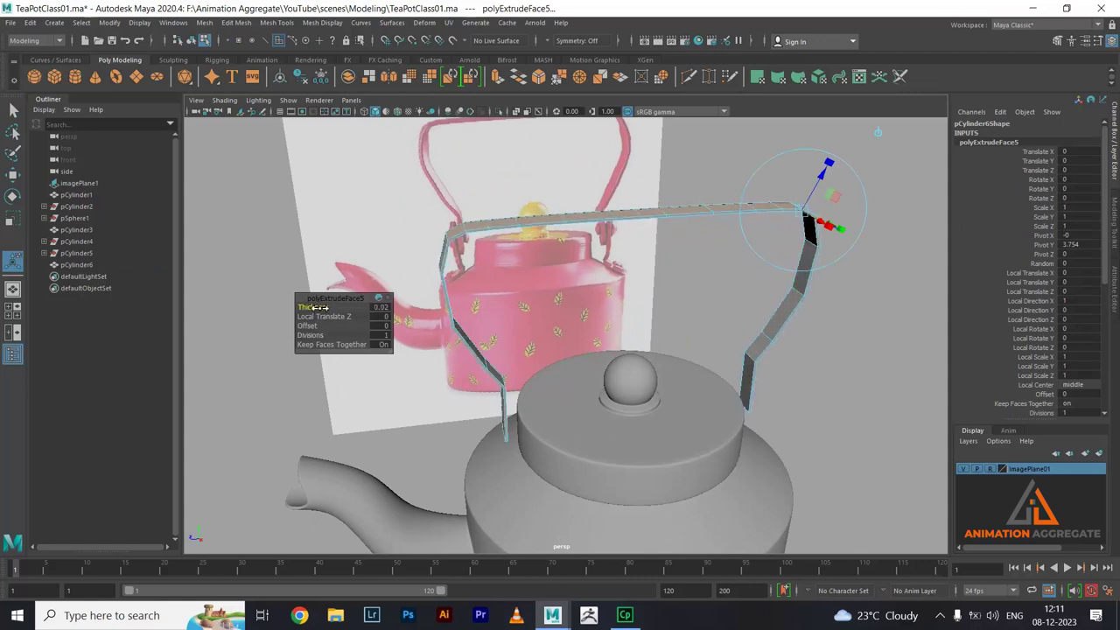
pyautogui.moveTo(317, 308); pyautogui.dragTo(316, 309)
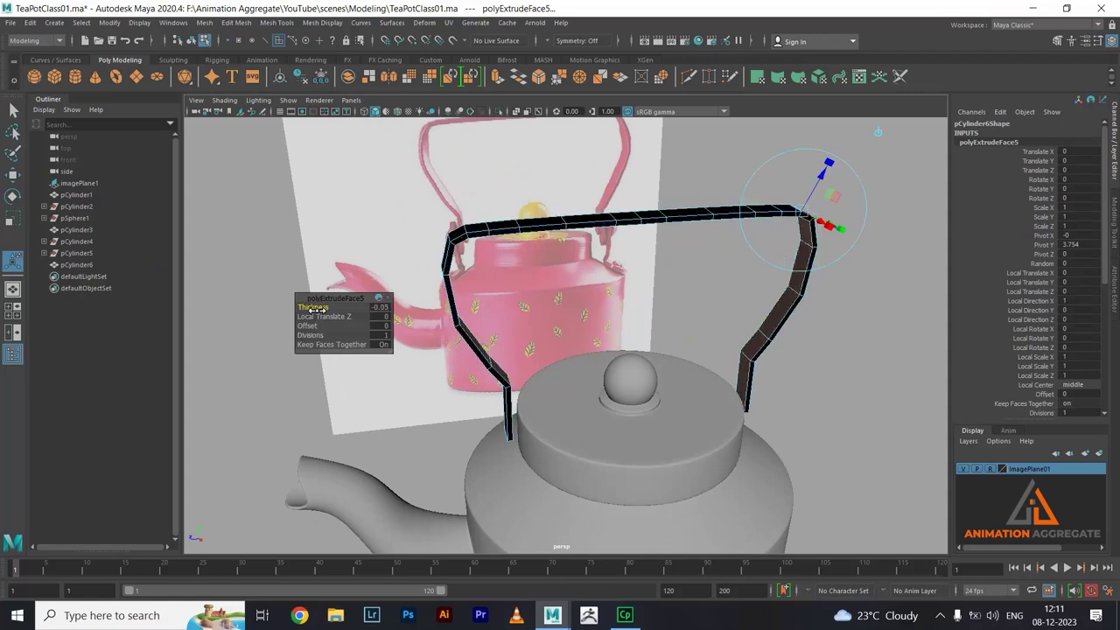
pyautogui.moveTo(501, 229); pyautogui.dragTo(480, 144, button='right')
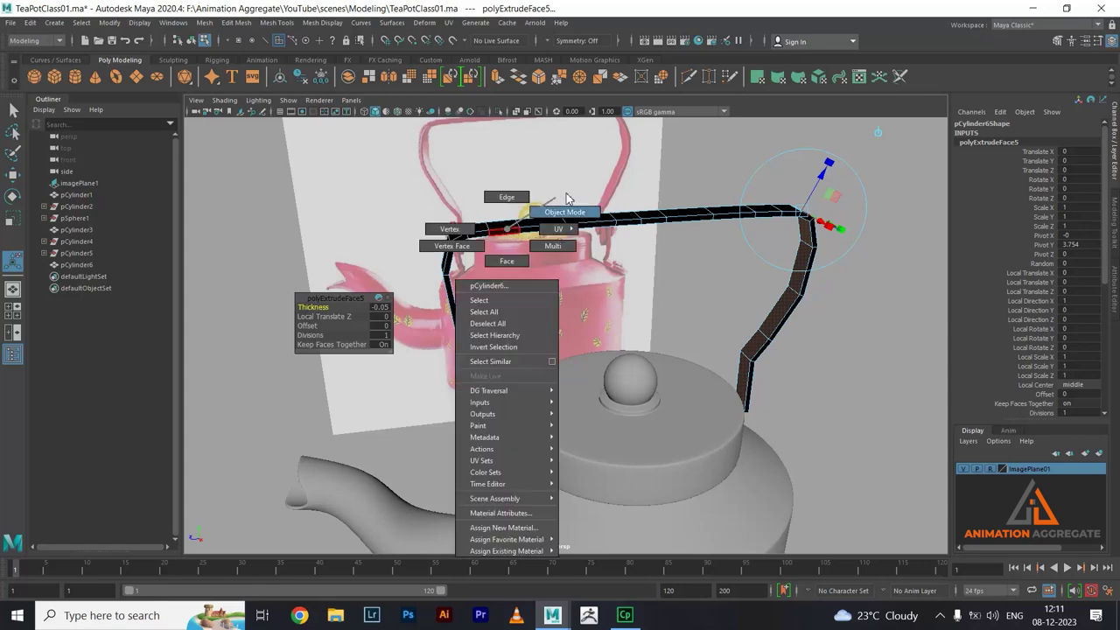
# - Reverse the handle's normals with Mesh Display > Reverse
pyautogui.click(322, 22)
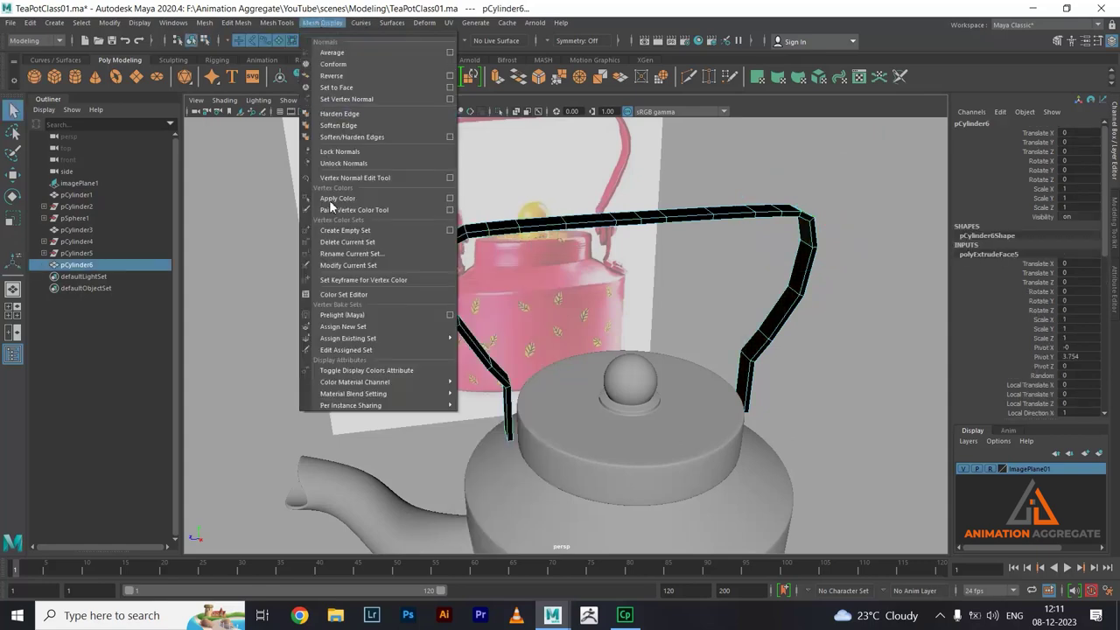
pyautogui.click(335, 87)
pyautogui.moveTo(796, 221); pyautogui.dragTo(814, 243, button='right')
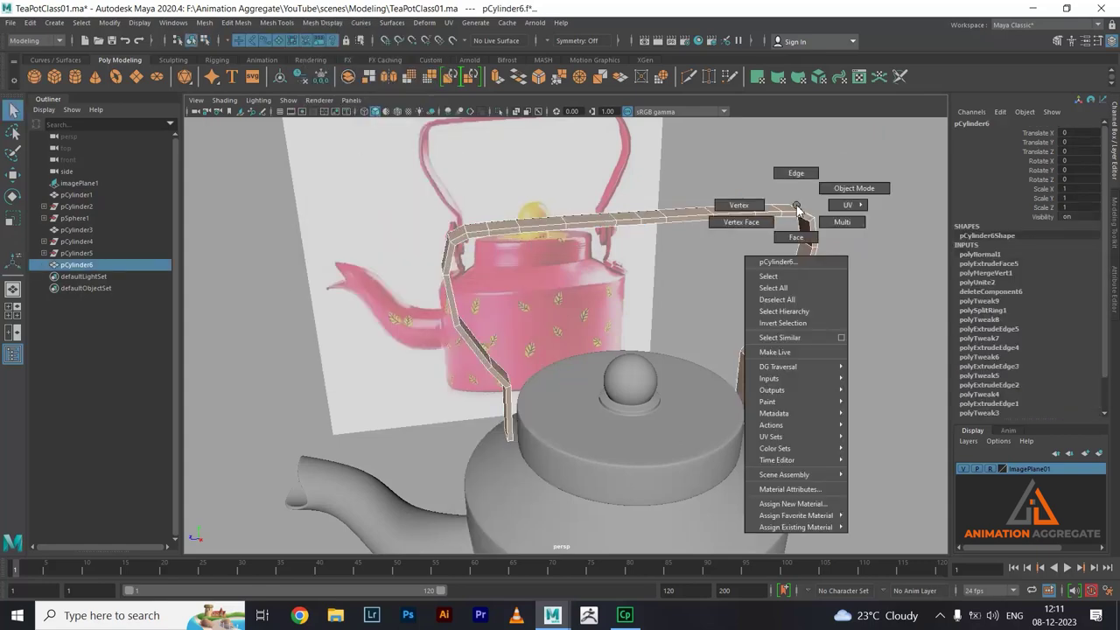
pyautogui.moveTo(815, 242)
pyautogui.keyDown('alt'); pyautogui.mouseDown()
pyautogui.moveTo(688, 222)
pyautogui.moveTo(731, 274)
pyautogui.moveTo(688, 256)
pyautogui.moveTo(658, 306)
pyautogui.moveTo(712, 229)
pyautogui.moveTo(688, 342)
pyautogui.moveTo(521, 260)
pyautogui.moveTo(625, 288)
pyautogui.moveTo(685, 234)
pyautogui.moveTo(618, 216)
pyautogui.moveTo(661, 219)
pyautogui.mouseUp(); pyautogui.keyUp('alt')
pyautogui.click(715, 203)
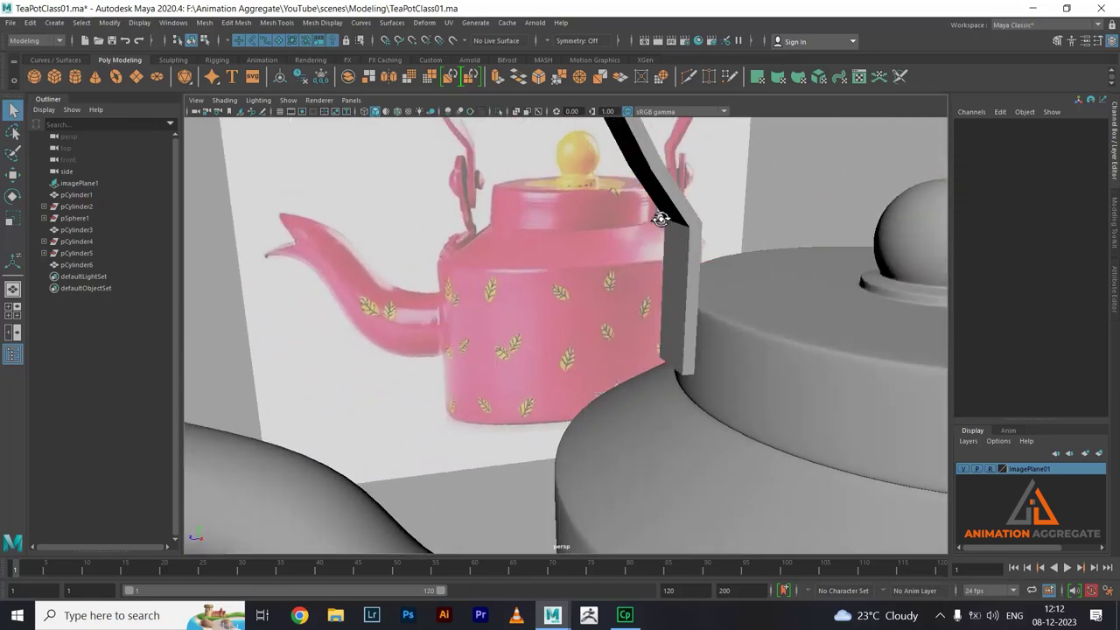
# - Select the edges at the handle's bottom end
pyautogui.moveTo(628, 288)
pyautogui.keyDown('alt'); pyautogui.mouseDown()
pyautogui.moveTo(706, 395)
pyautogui.moveTo(805, 288)
pyautogui.mouseUp(); pyautogui.keyUp('alt')
pyautogui.moveTo(801, 282); pyautogui.dragTo(820, 188, button='right')
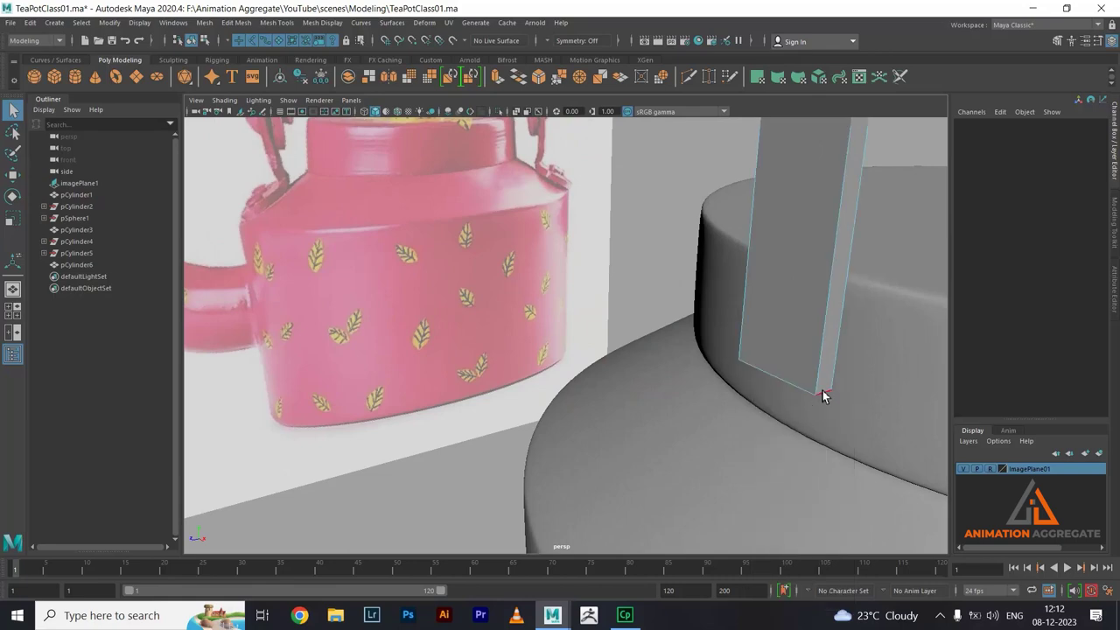
pyautogui.click(823, 396)
pyautogui.moveTo(822, 396)
pyautogui.keyDown('alt'); pyautogui.mouseDown()
pyautogui.moveTo(782, 332)
pyautogui.moveTo(782, 342)
pyautogui.moveTo(633, 327)
pyautogui.moveTo(543, 260)
pyautogui.moveTo(402, 268)
pyautogui.moveTo(727, 386)
pyautogui.moveTo(614, 313)
pyautogui.moveTo(513, 363)
pyautogui.mouseUp(); pyautogui.keyUp('alt')
pyautogui.click(527, 310)
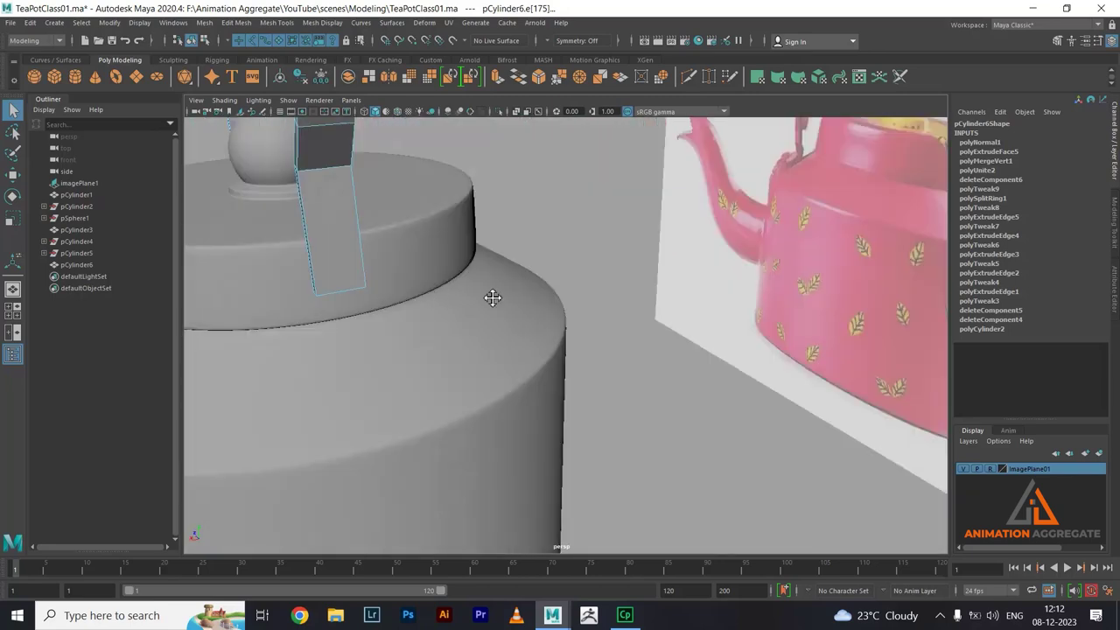
pyautogui.moveTo(493, 297)
pyautogui.keyDown('alt'); pyautogui.mouseDown()
pyautogui.moveTo(588, 434)
pyautogui.moveTo(582, 464)
pyautogui.mouseUp(); pyautogui.keyUp('alt')
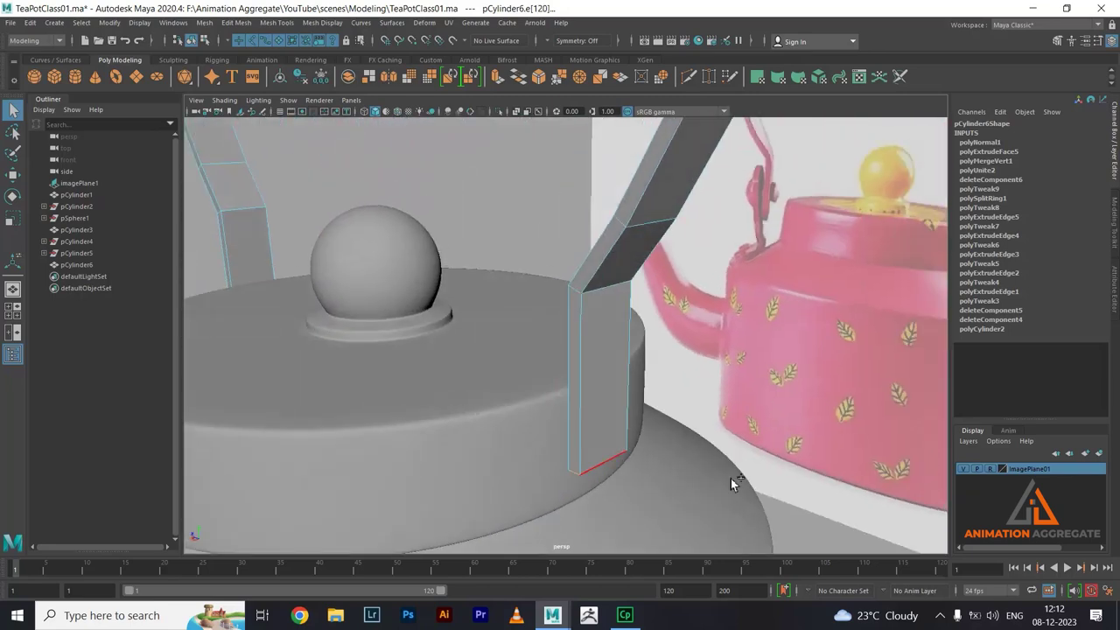
pyautogui.moveTo(731, 478)
pyautogui.keyDown('alt'); pyautogui.mouseDown()
pyautogui.moveTo(587, 445)
pyautogui.moveTo(484, 356)
pyautogui.moveTo(712, 355)
pyautogui.moveTo(702, 357)
pyautogui.mouseUp(); pyautogui.keyUp('alt')
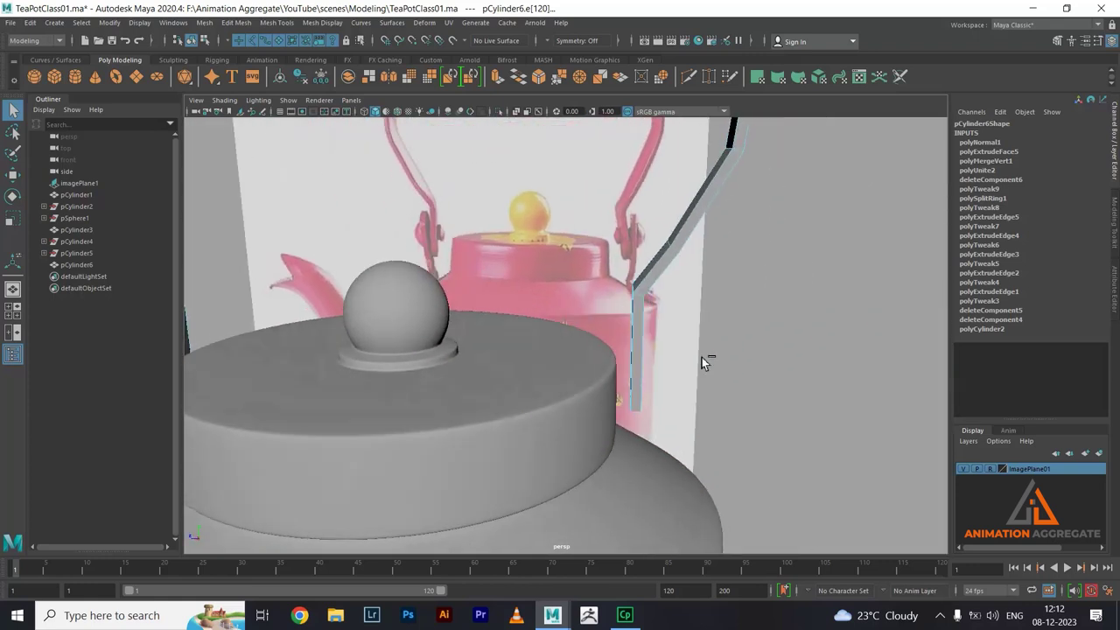
# - Bevel the handle's bottom end edges at Fraction 0.75 with 3 segments, then return to Object Mode
pyautogui.click(542, 78)
pyautogui.moveTo(755, 370)
pyautogui.keyDown('alt'); pyautogui.mouseDown()
pyautogui.moveTo(520, 305)
pyautogui.moveTo(341, 333)
pyautogui.mouseUp(); pyautogui.keyUp('alt')
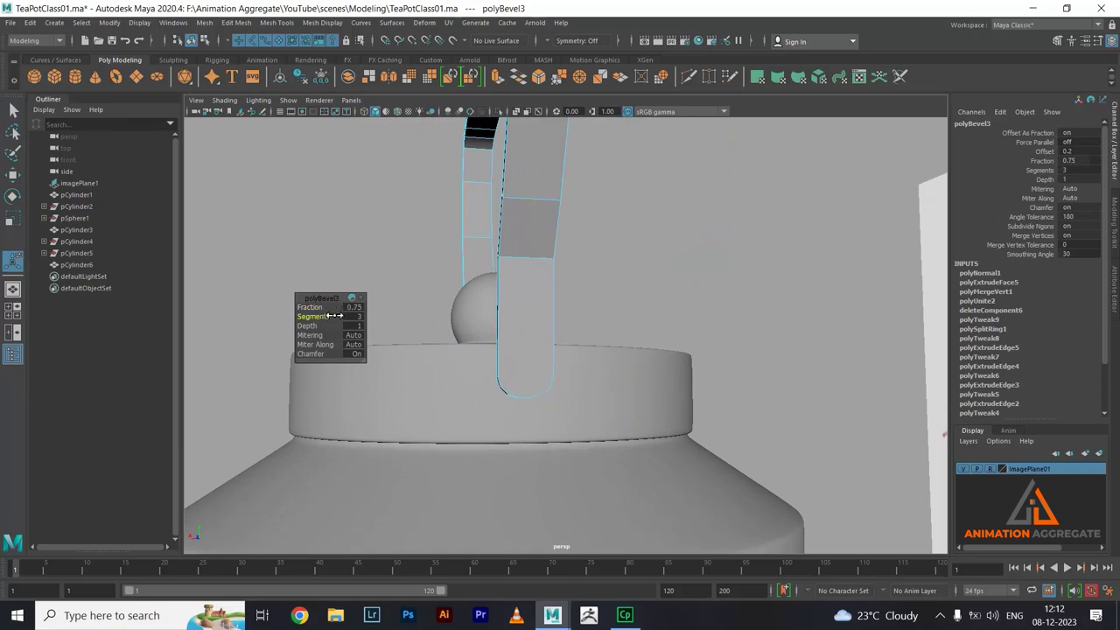
pyautogui.moveTo(535, 321); pyautogui.dragTo(586, 280, button='right')
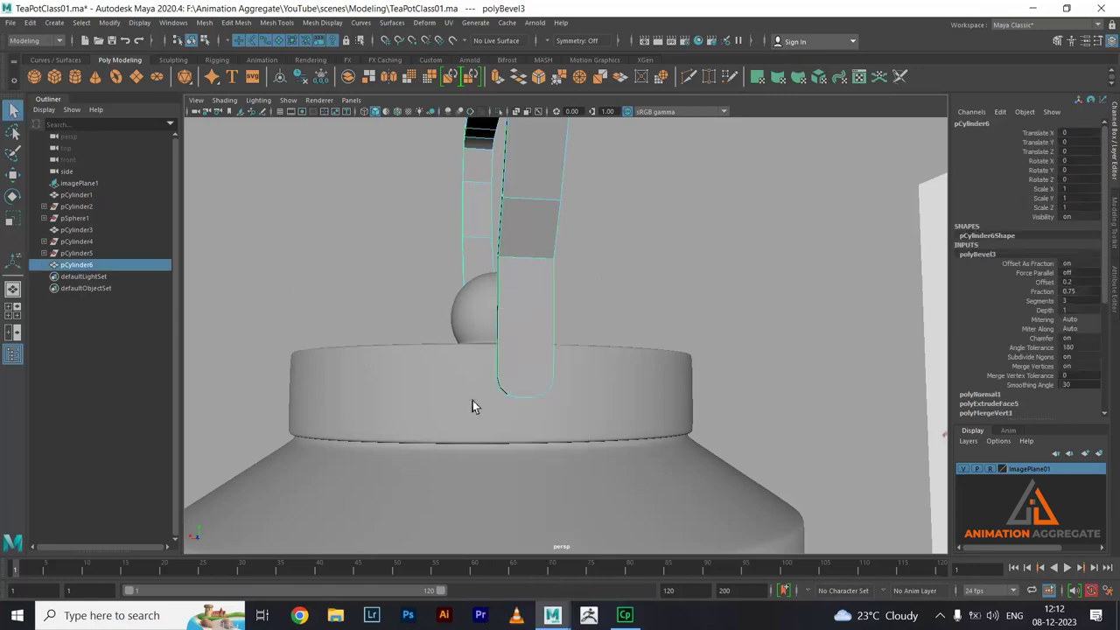
pyautogui.moveTo(472, 405)
pyautogui.keyDown('alt'); pyautogui.mouseDown()
pyautogui.moveTo(589, 418)
pyautogui.moveTo(670, 528)
pyautogui.moveTo(670, 464)
pyautogui.moveTo(639, 465)
pyautogui.moveTo(646, 485)
pyautogui.moveTo(595, 393)
pyautogui.moveTo(601, 380)
pyautogui.moveTo(594, 395)
pyautogui.mouseUp(); pyautogui.keyUp('alt')
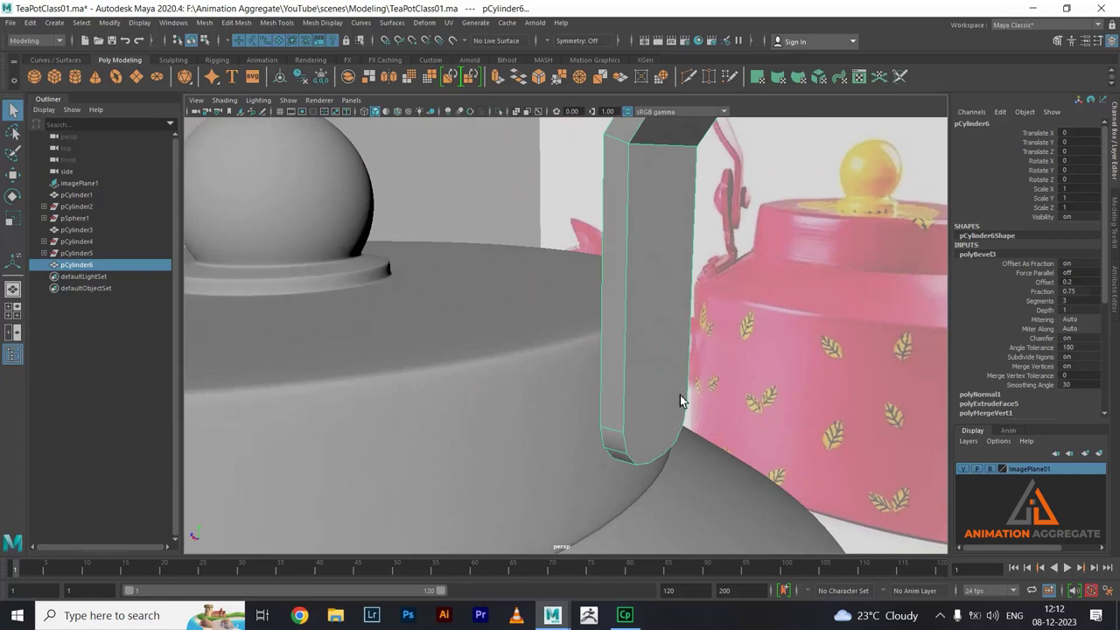
# - Begin a Multi-Cut down the handle, placing points along its lower edge and bottom
pyautogui.moveTo(680, 395)
pyautogui.keyDown('alt'); pyautogui.mouseDown()
pyautogui.moveTo(510, 420)
pyautogui.moveTo(645, 390)
pyautogui.moveTo(544, 370)
pyautogui.mouseUp(); pyautogui.keyUp('alt')
pyautogui.keyDown('alt'); pyautogui.moveTo(536, 357); pyautogui.dragTo(559, 359, button='right'); pyautogui.keyUp('alt')
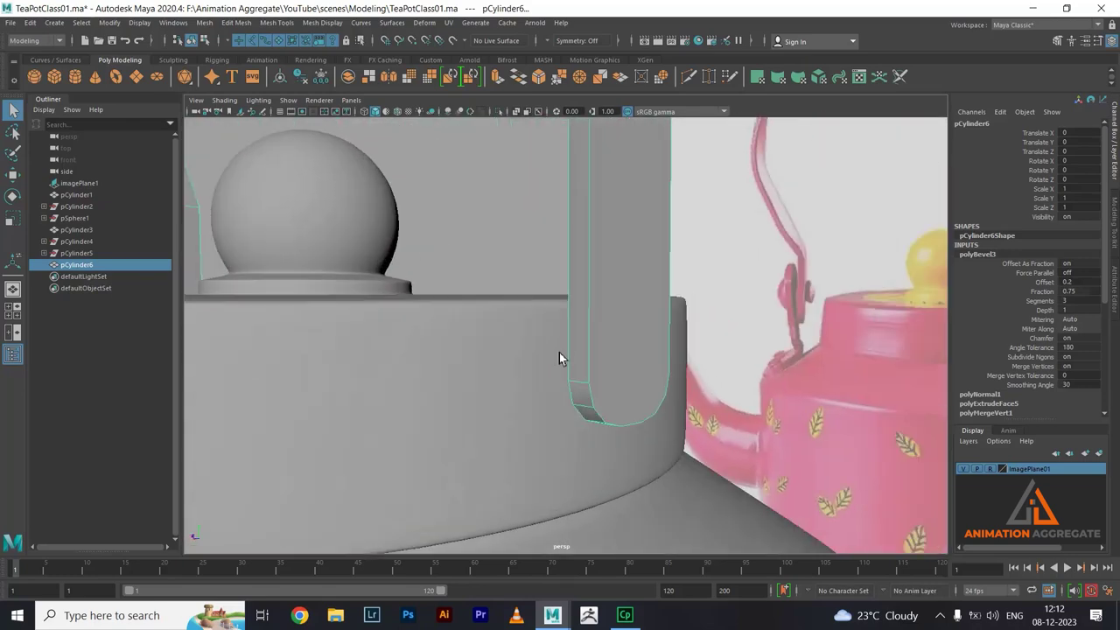
pyautogui.rightClick(631, 289)
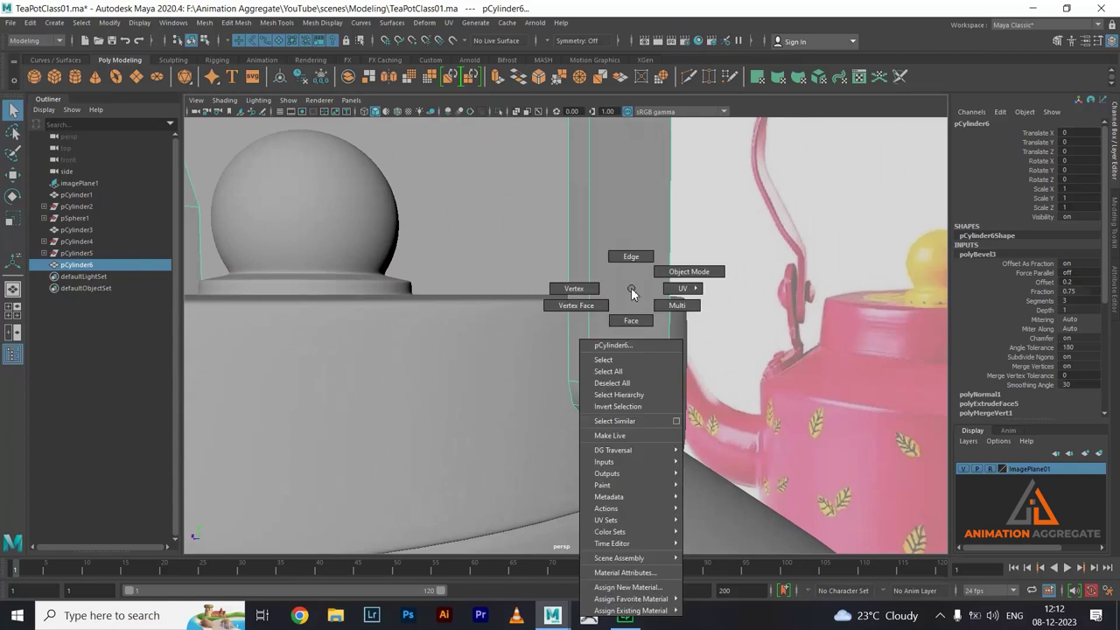
pyautogui.keyDown('shift'); pyautogui.rightClick(632, 288); pyautogui.keyUp('shift')
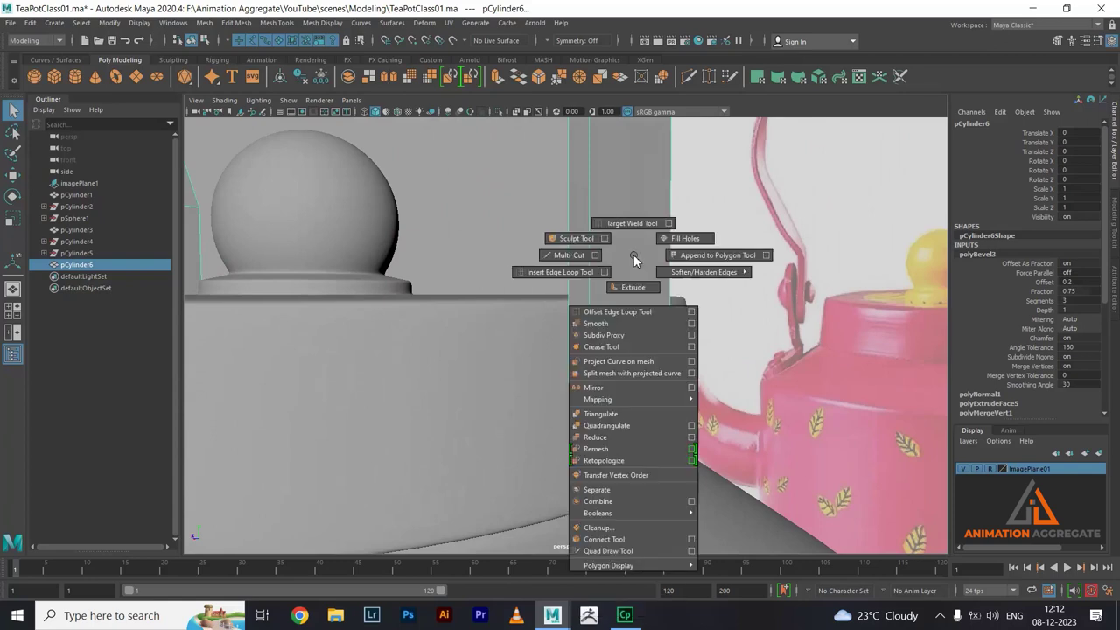
pyautogui.click(568, 266)
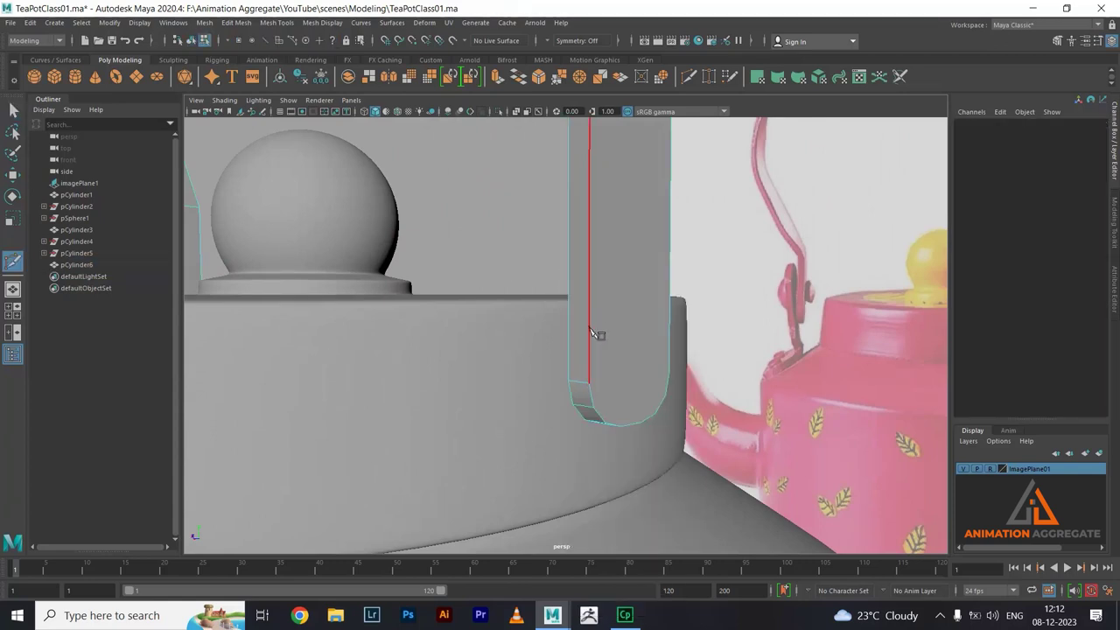
pyautogui.click(573, 385)
pyautogui.keyDown('alt'); pyautogui.moveTo(577, 384); pyautogui.dragTo(433, 381); pyautogui.keyUp('alt')
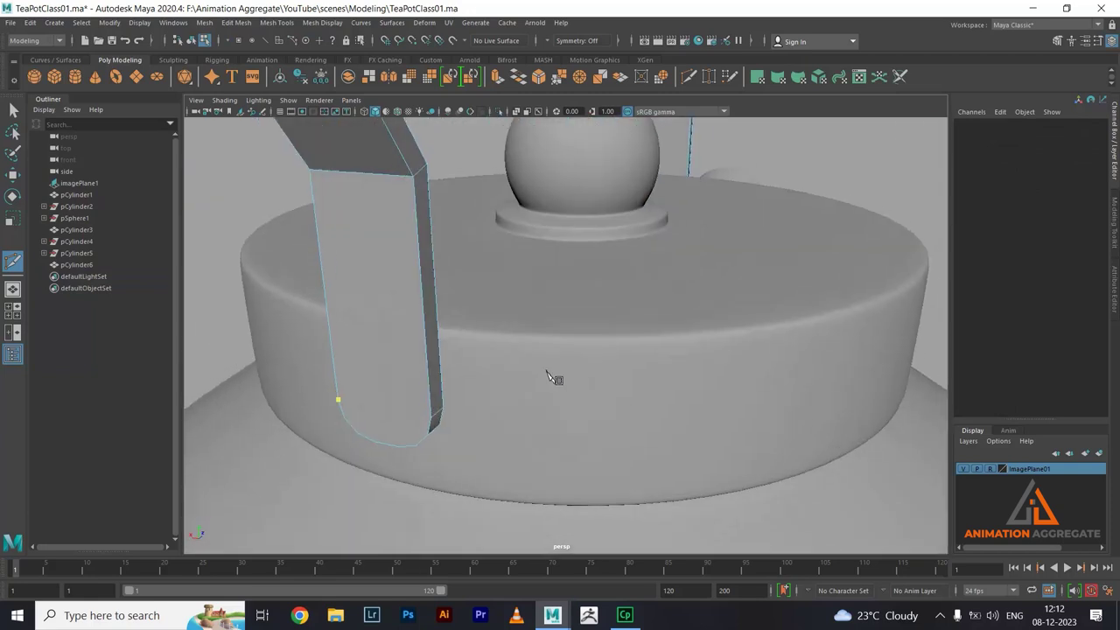
pyautogui.click(422, 413)
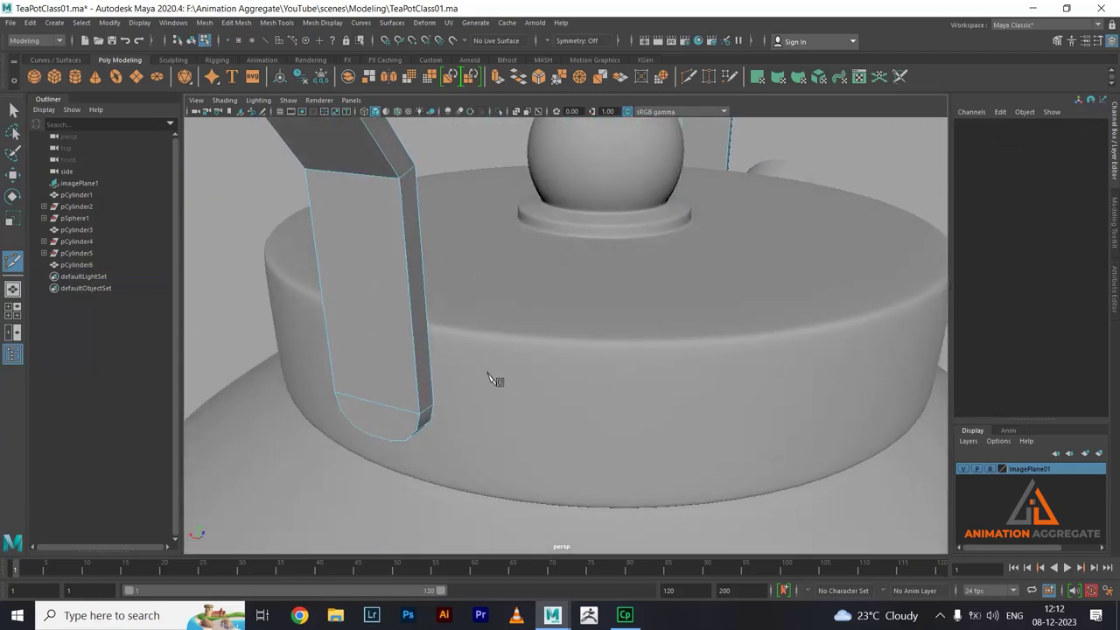
pyautogui.keyDown('alt'); pyautogui.moveTo(495, 379); pyautogui.dragTo(570, 370); pyautogui.keyUp('alt')
pyautogui.moveTo(668, 310)
pyautogui.keyDown('alt'); pyautogui.mouseDown()
pyautogui.moveTo(632, 322)
pyautogui.moveTo(662, 337)
pyautogui.mouseUp(); pyautogui.keyUp('alt')
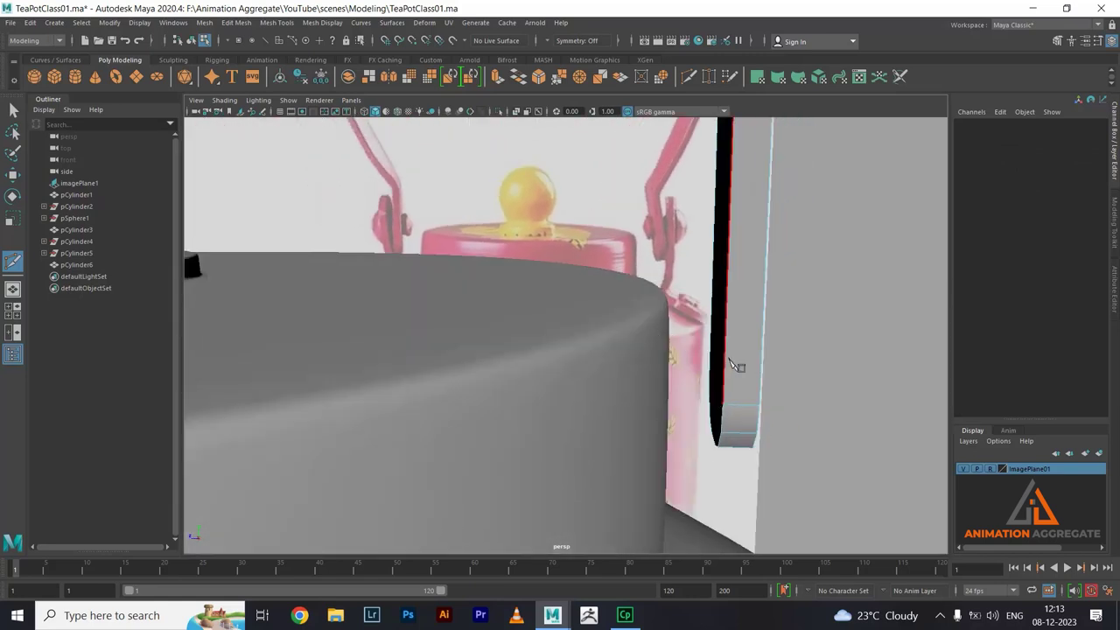
pyautogui.moveTo(726, 412)
pyautogui.keyDown('alt'); pyautogui.mouseDown()
pyautogui.moveTo(782, 425)
pyautogui.moveTo(599, 415)
pyautogui.moveTo(633, 412)
pyautogui.mouseUp(); pyautogui.keyUp('alt')
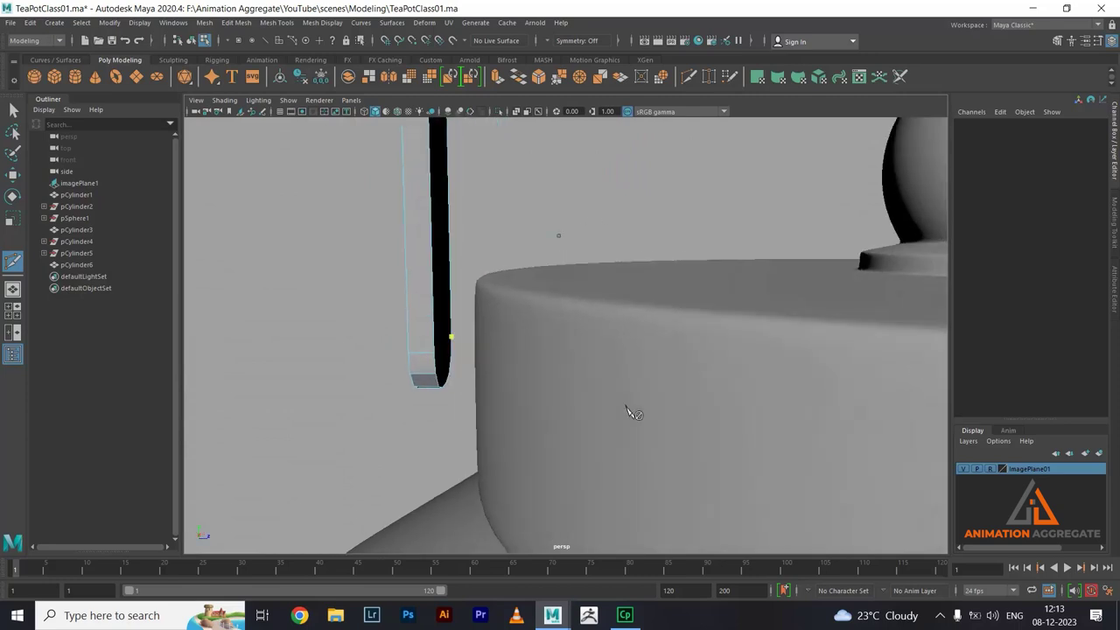
pyautogui.click(446, 372)
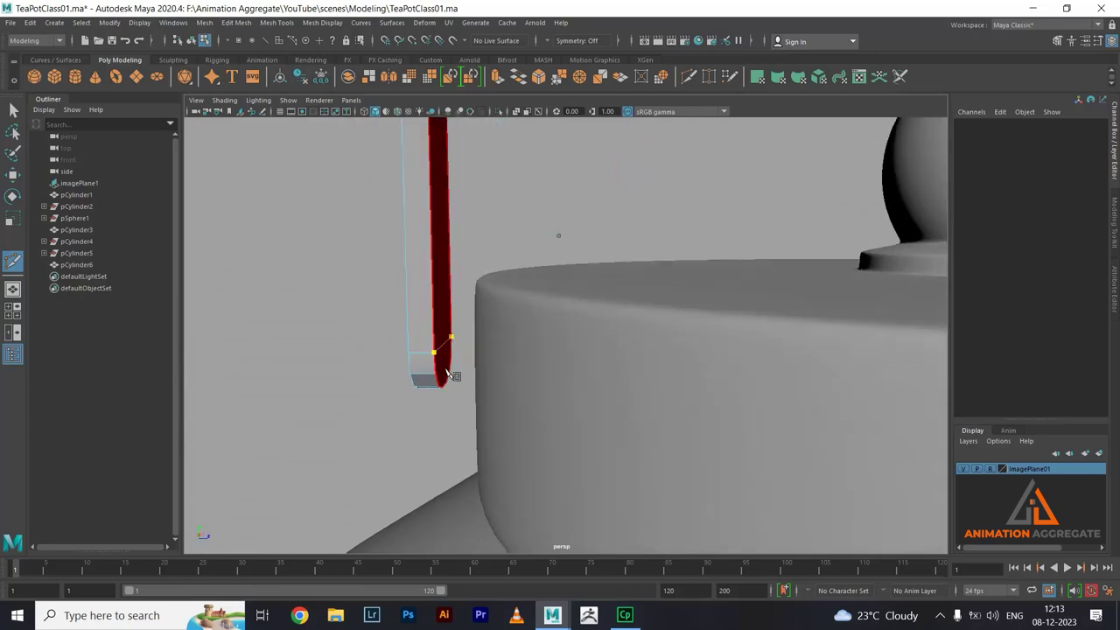
# - Carry the cut around the handle's end and underside, closing it at the rounded lower end
pyautogui.moveTo(483, 426)
pyautogui.keyDown('alt'); pyautogui.mouseDown()
pyautogui.moveTo(443, 414)
pyautogui.moveTo(557, 376)
pyautogui.moveTo(605, 368)
pyautogui.moveTo(629, 383)
pyautogui.mouseUp(); pyautogui.keyUp('alt')
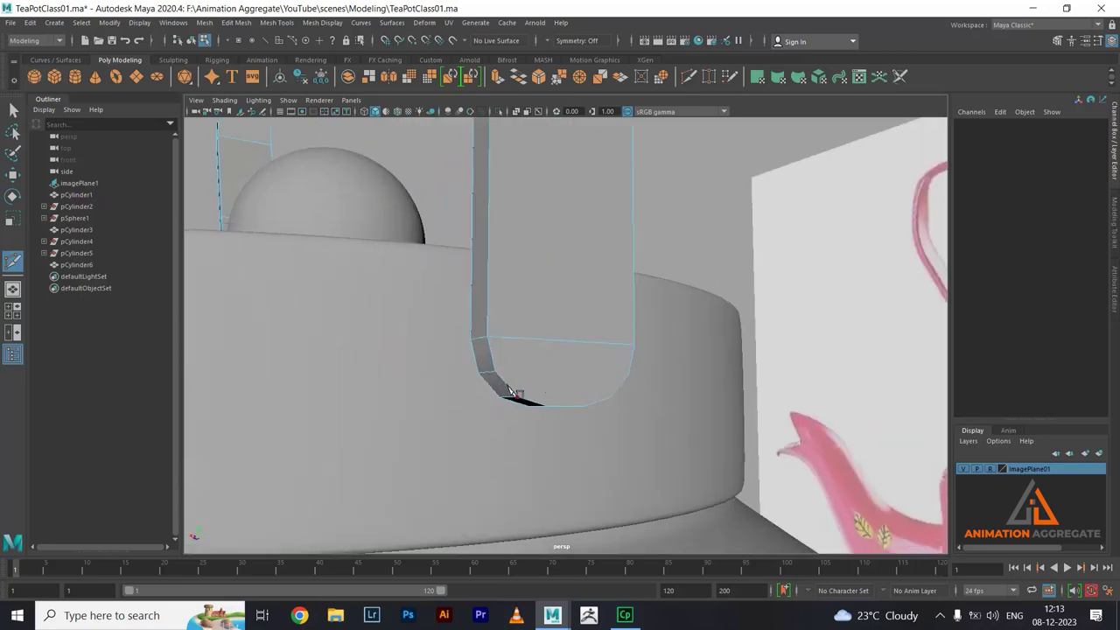
pyautogui.click(627, 374)
pyautogui.moveTo(593, 342)
pyautogui.keyDown('alt'); pyautogui.mouseDown()
pyautogui.moveTo(685, 359)
pyautogui.moveTo(668, 345)
pyautogui.mouseUp(); pyautogui.keyUp('alt')
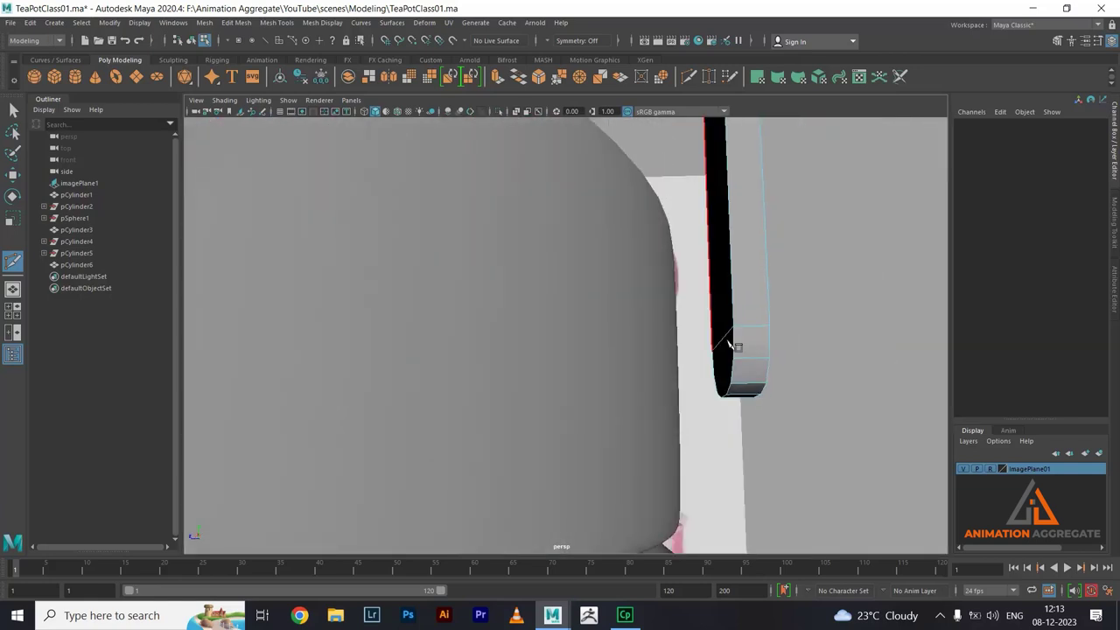
pyautogui.moveTo(740, 380)
pyautogui.keyDown('alt'); pyautogui.mouseDown()
pyautogui.moveTo(593, 362)
pyautogui.moveTo(558, 370)
pyautogui.moveTo(510, 351)
pyautogui.moveTo(432, 396)
pyautogui.mouseUp(); pyautogui.keyUp('alt')
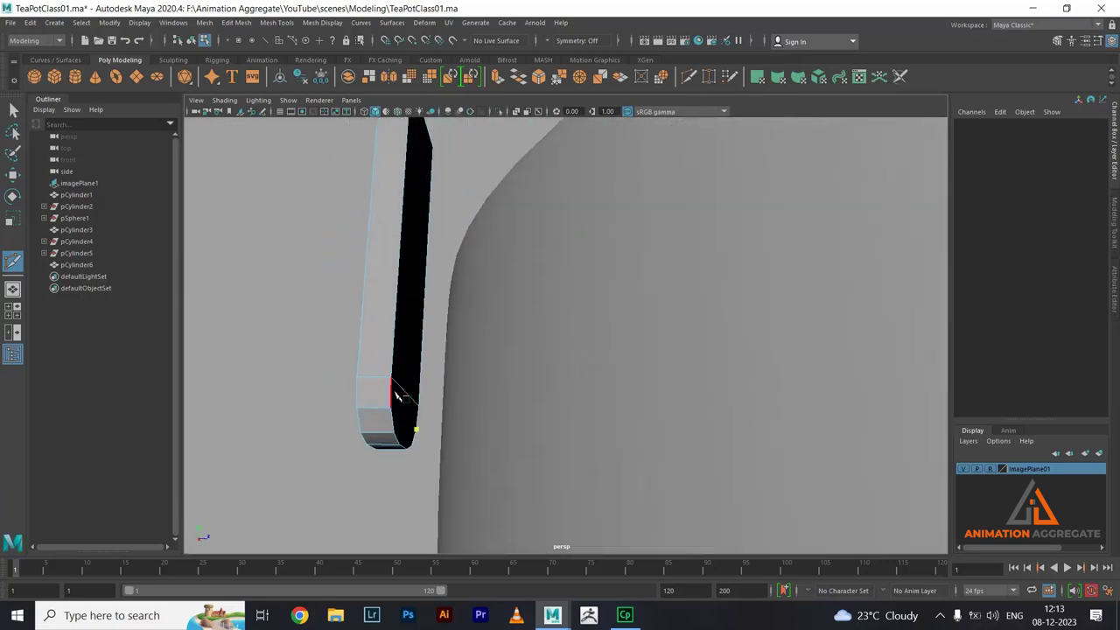
pyautogui.click(391, 408)
pyautogui.moveTo(492, 358)
pyautogui.keyDown('alt'); pyautogui.mouseDown()
pyautogui.moveTo(476, 380)
pyautogui.moveTo(485, 356)
pyautogui.moveTo(649, 362)
pyautogui.mouseUp(); pyautogui.keyUp('alt')
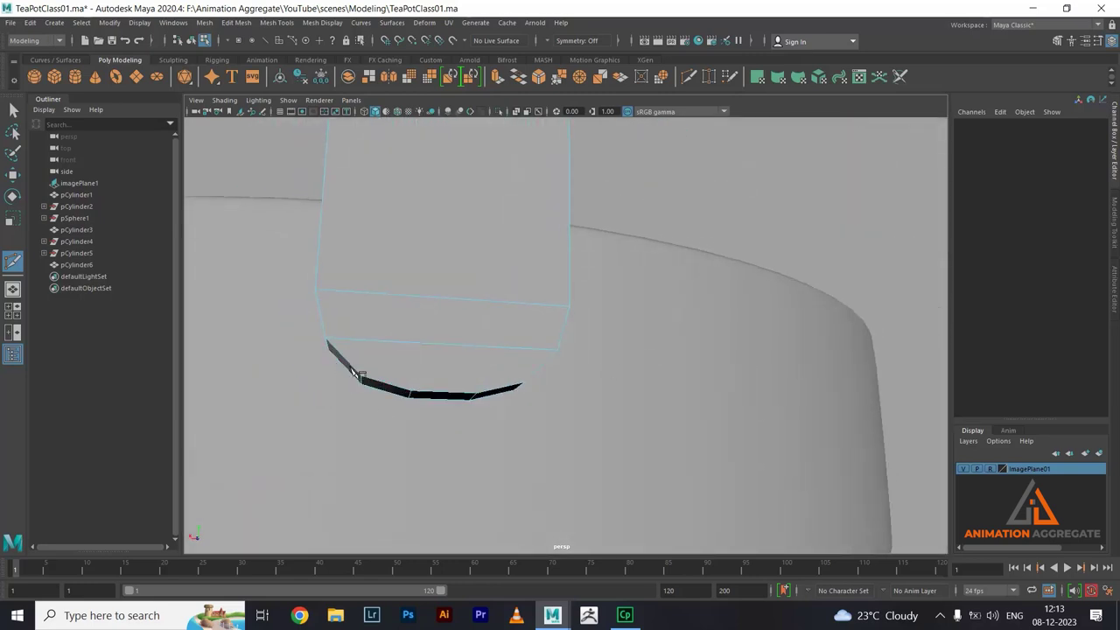
pyautogui.click(523, 382)
pyautogui.moveTo(560, 425)
pyautogui.keyDown('alt'); pyautogui.mouseDown()
pyautogui.moveTo(470, 380)
pyautogui.moveTo(638, 380)
pyautogui.moveTo(567, 378)
pyautogui.moveTo(633, 395)
pyautogui.moveTo(744, 376)
pyautogui.mouseUp(); pyautogui.keyUp('alt')
pyautogui.moveTo(798, 350)
pyautogui.keyDown('alt'); pyautogui.mouseDown()
pyautogui.moveTo(683, 388)
pyautogui.moveTo(555, 382)
pyautogui.mouseUp(); pyautogui.keyUp('alt')
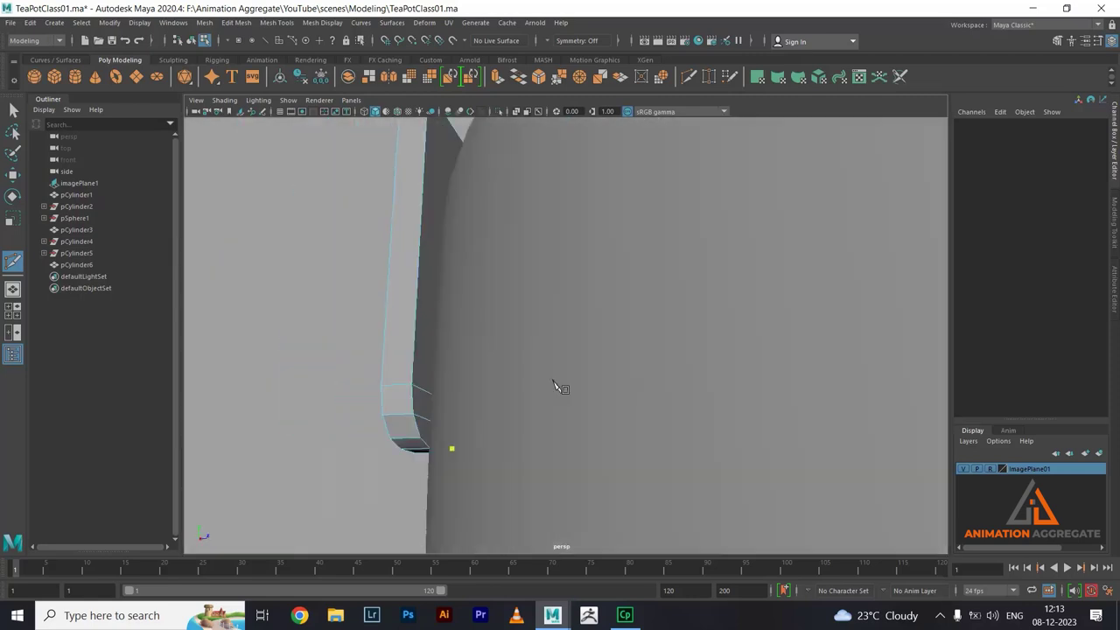
pyautogui.click(421, 436)
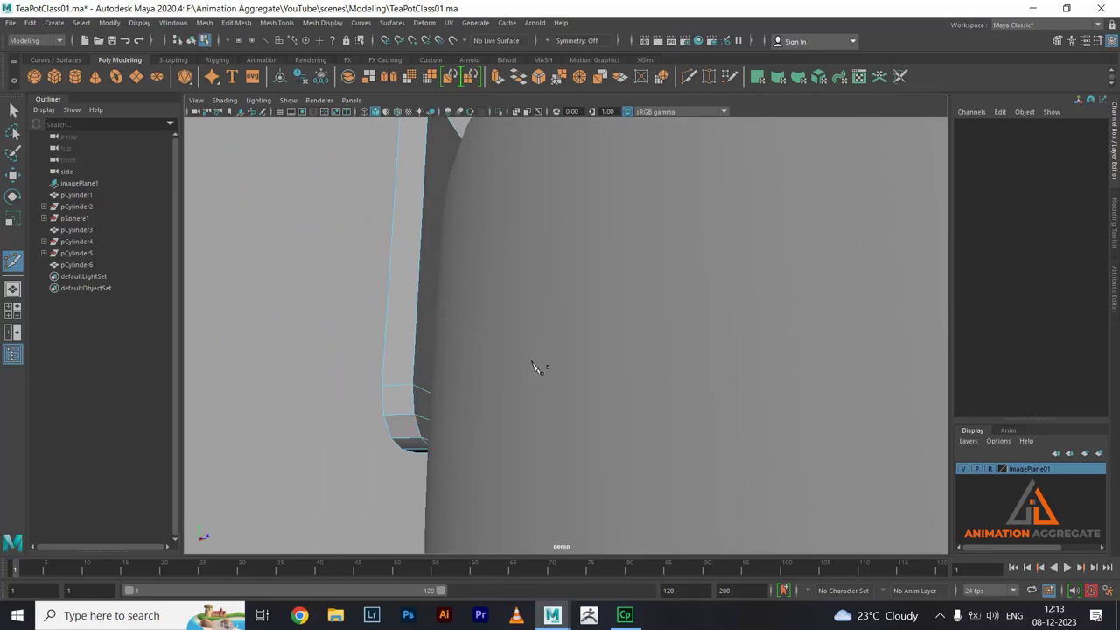
pyautogui.moveTo(536, 368)
pyautogui.keyDown('alt'); pyautogui.mouseDown()
pyautogui.moveTo(455, 313)
pyautogui.moveTo(670, 412)
pyautogui.moveTo(608, 321)
pyautogui.moveTo(603, 292)
pyautogui.moveTo(645, 337)
pyautogui.moveTo(645, 280)
pyautogui.moveTo(640, 306)
pyautogui.moveTo(525, 268)
pyautogui.mouseUp(); pyautogui.keyUp('alt')
pyautogui.scroll(-5, 609, 322)
pyautogui.press('w')
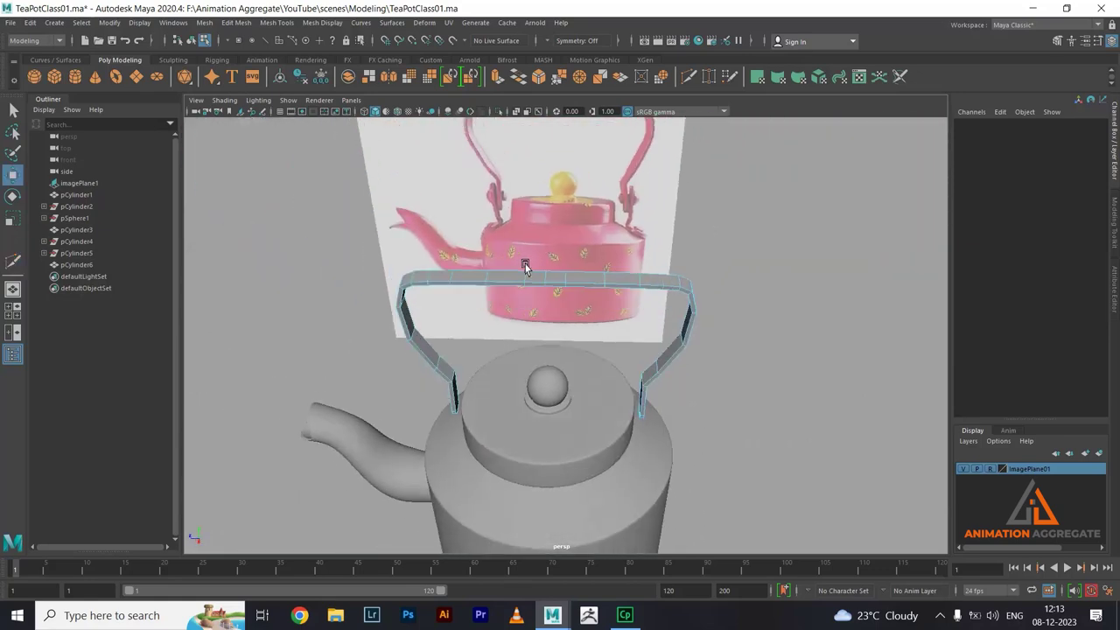
# - Delete the faces of the handle's left half
pyautogui.moveTo(553, 278); pyautogui.dragTo(554, 317, button='right')
pyautogui.moveTo(279, 210); pyautogui.dragTo(528, 518)
pyautogui.press('Delete')
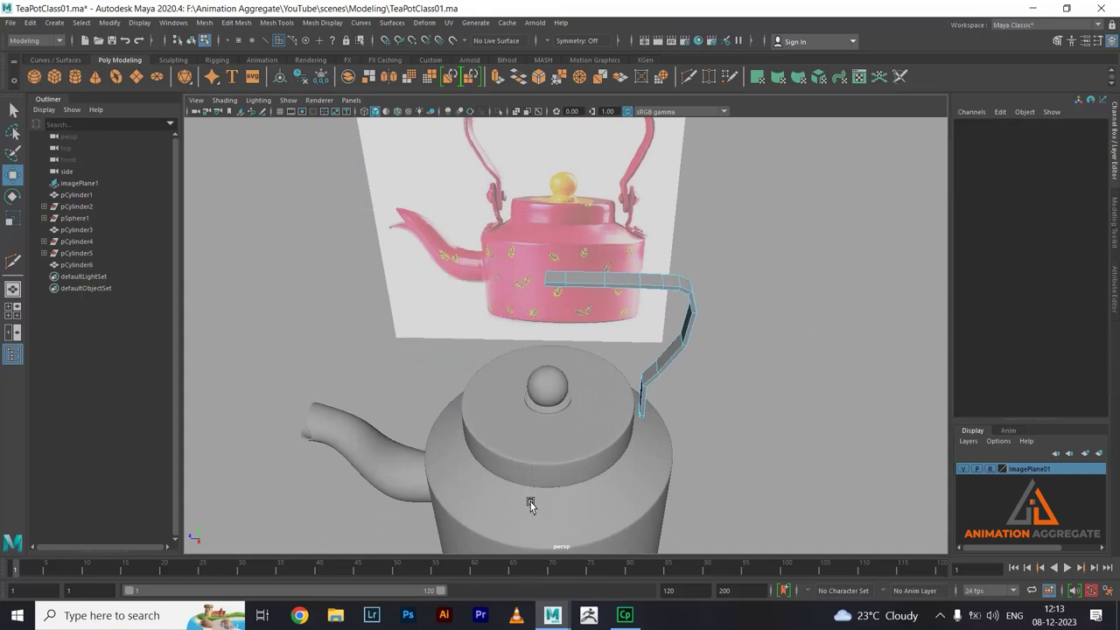
pyautogui.moveTo(662, 288); pyautogui.dragTo(707, 259, button='right')
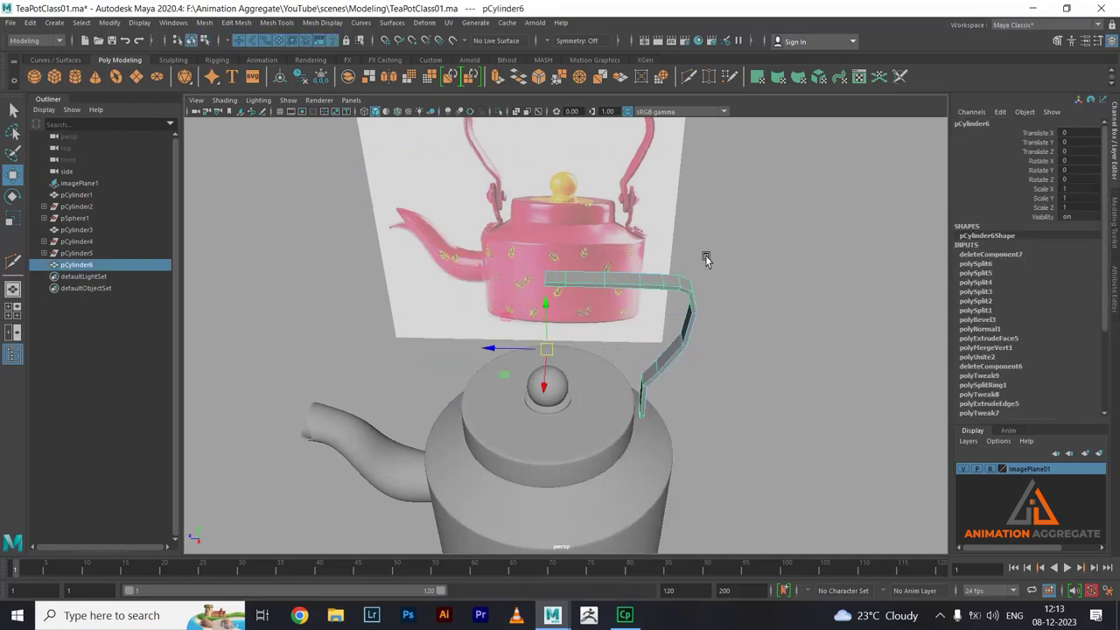
# - Duplicate the half handle with its pivot snapped to the cut end and mirror it with Scale Z -1
pyautogui.keyDown('alt'); pyautogui.moveTo(595, 310); pyautogui.dragTo(576, 357); pyautogui.keyUp('alt')
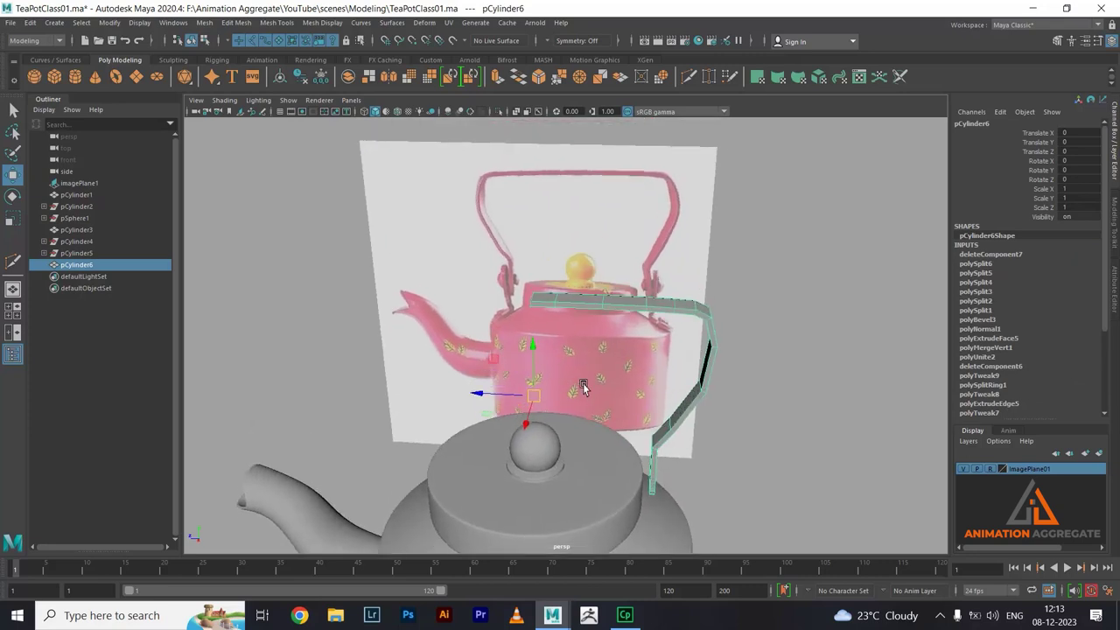
pyautogui.press('v')
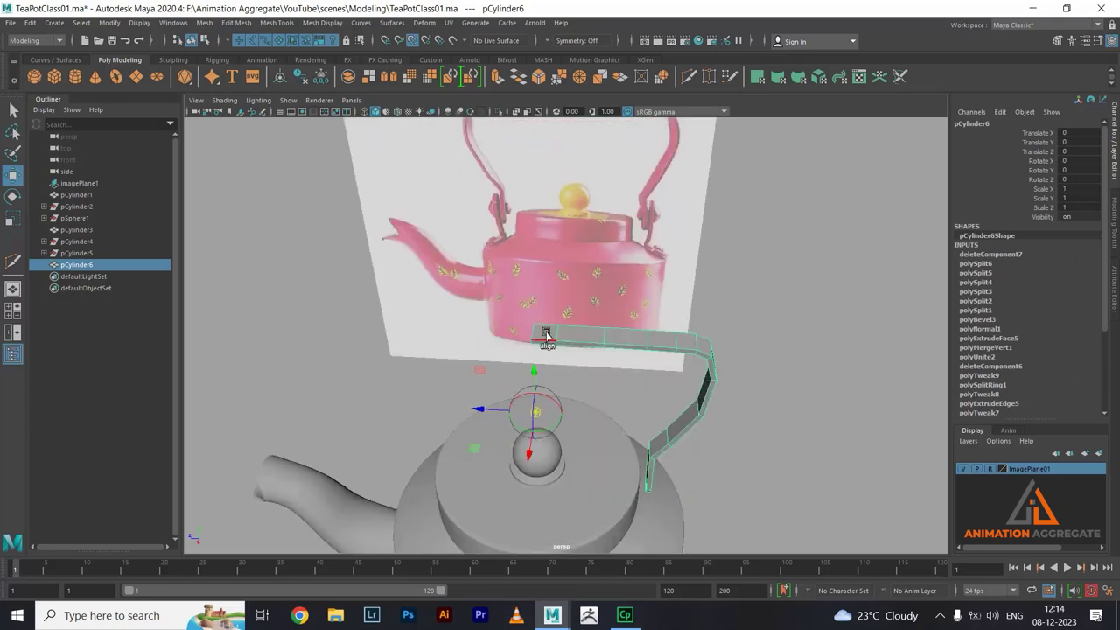
pyautogui.click(534, 337)
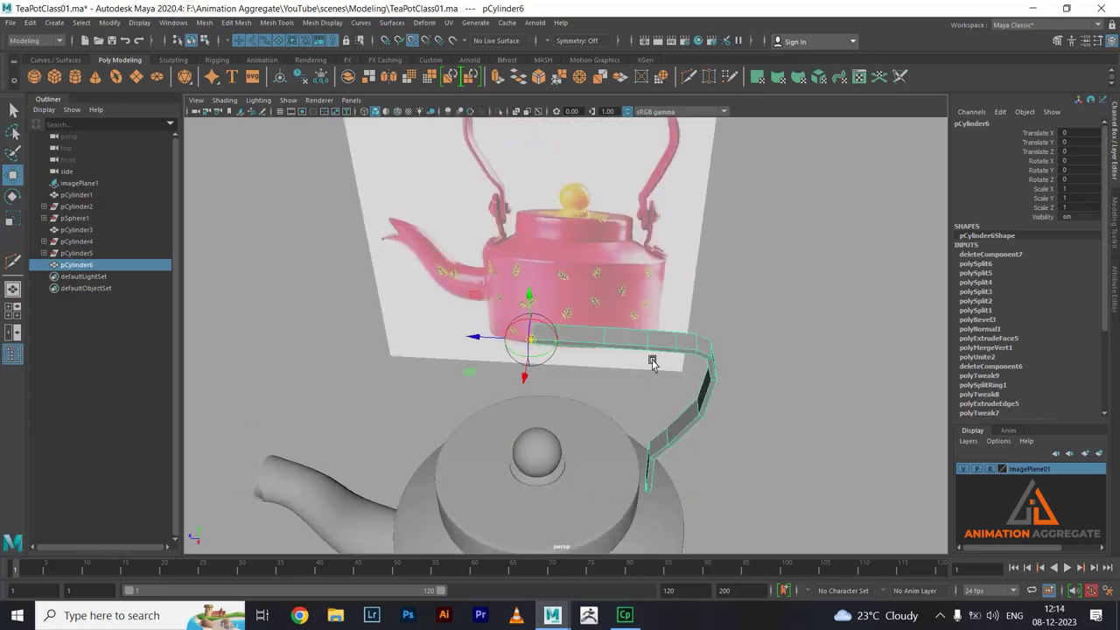
pyautogui.hotkey('ctrl', 'd')
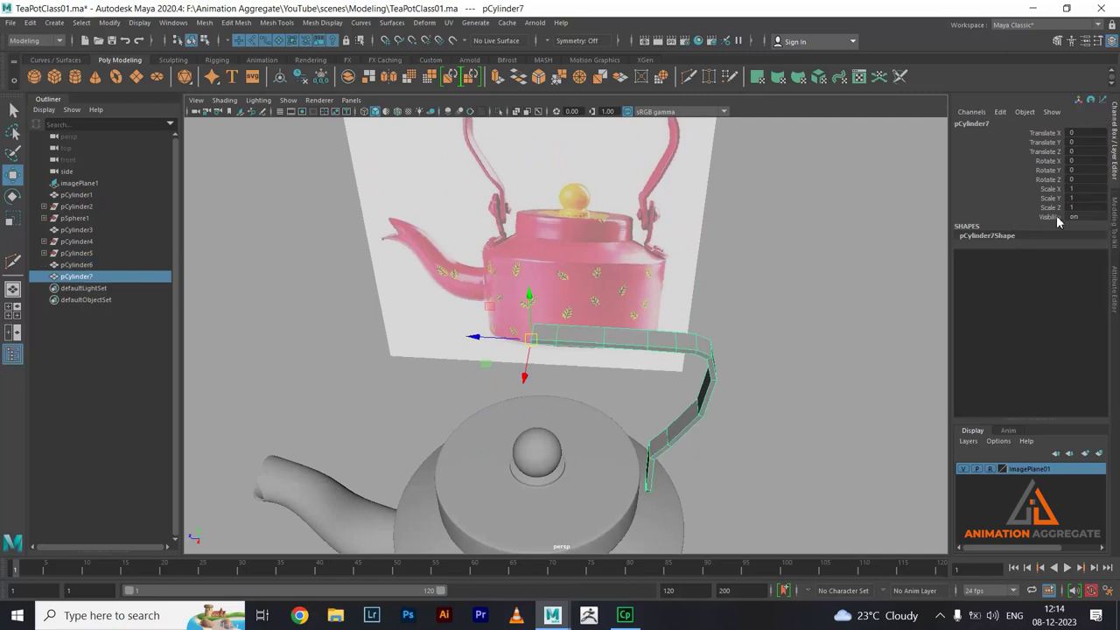
pyautogui.click(1075, 207)
pyautogui.write('-1')
pyautogui.press('Return')
pyautogui.scroll(2, 663, 361)
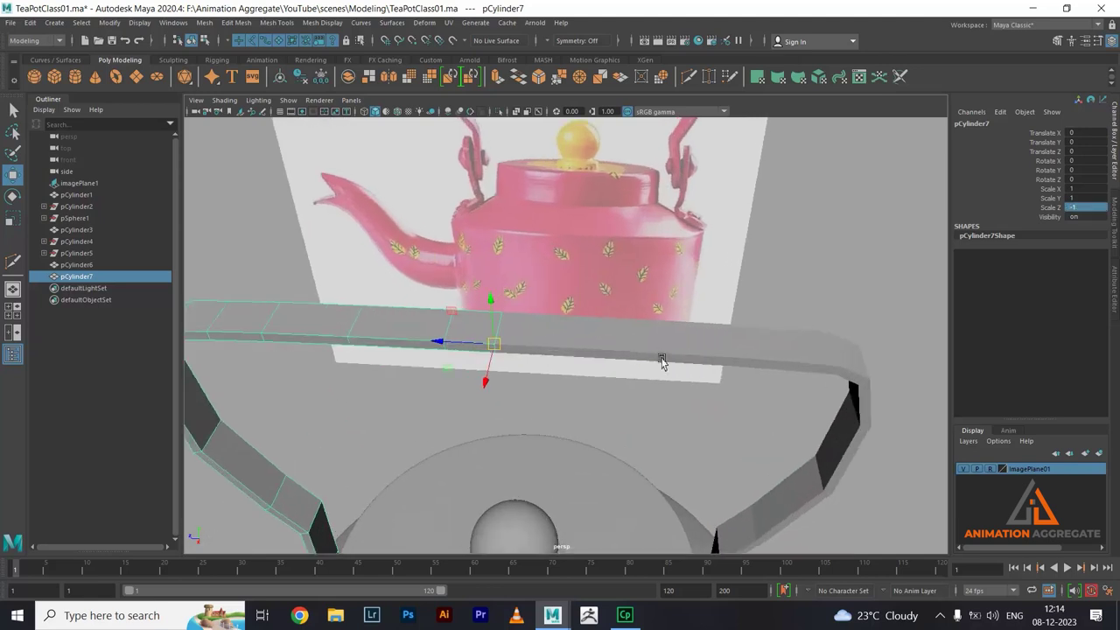
# - Combine both handle halves into one mesh and merge the seam vertices at 0.01 threshold
pyautogui.keyDown('shift'); pyautogui.click(647, 343); pyautogui.keyUp('shift')
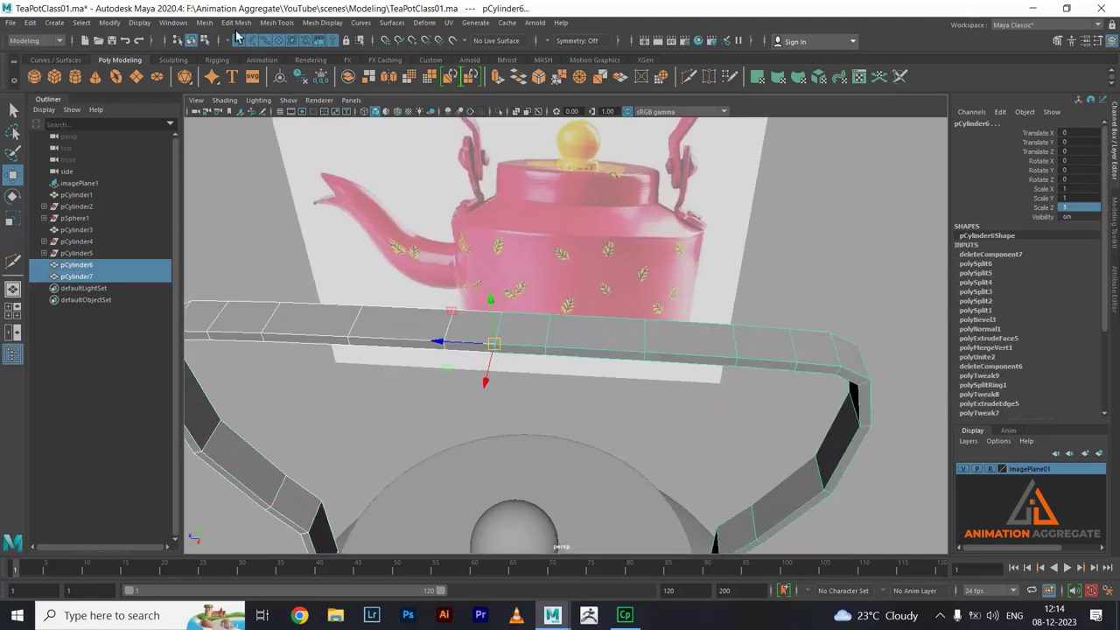
pyautogui.click(203, 22)
pyautogui.click(227, 65)
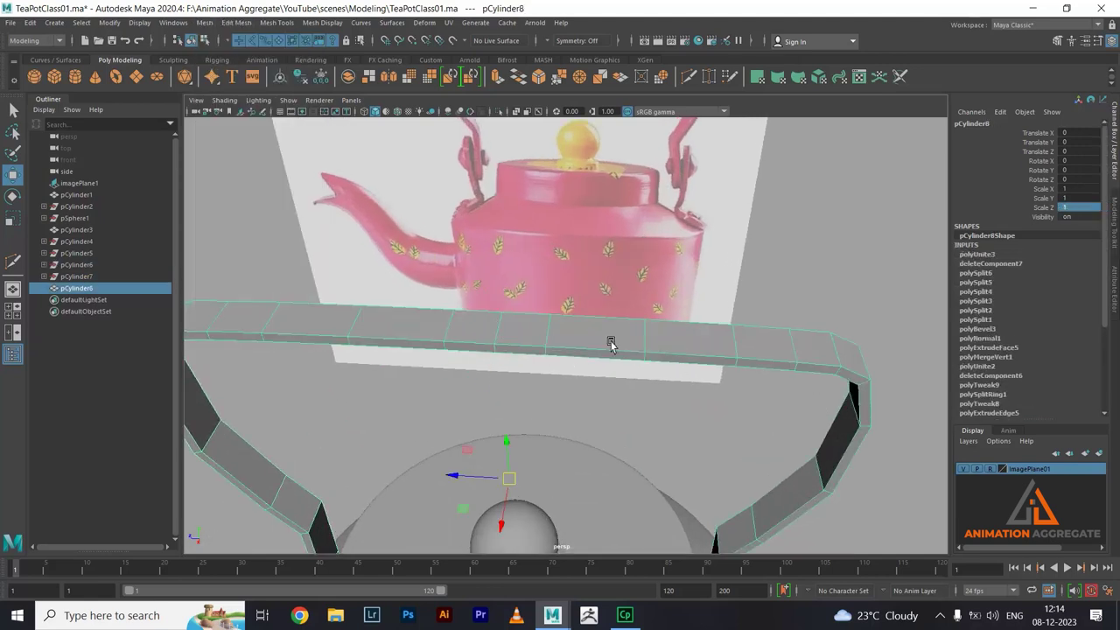
pyautogui.moveTo(612, 346); pyautogui.dragTo(533, 295, button='right')
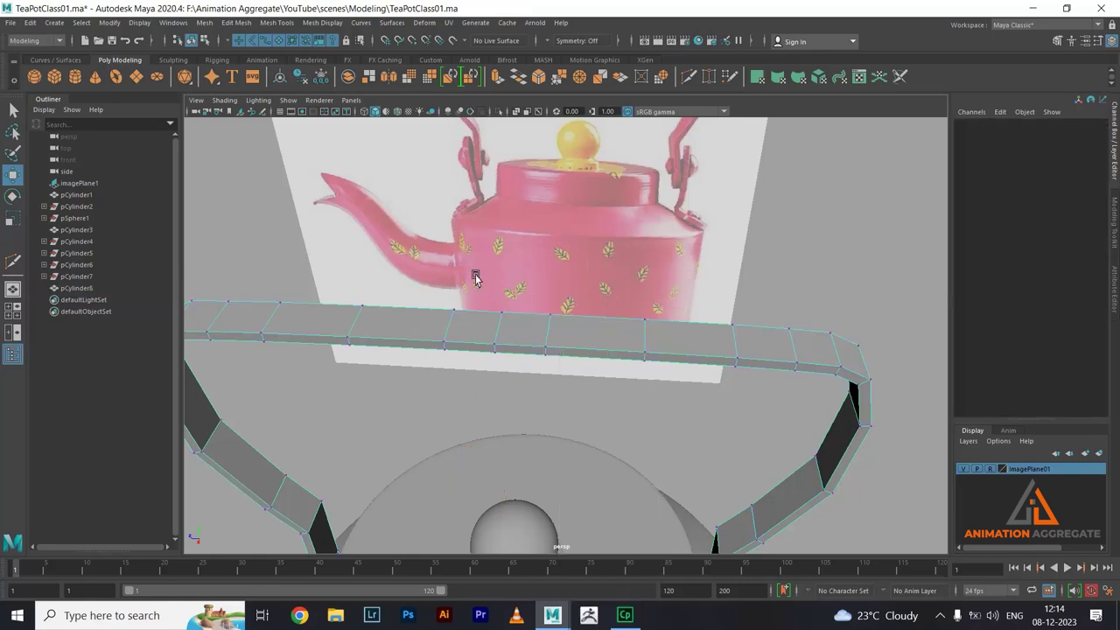
pyautogui.moveTo(473, 280); pyautogui.dragTo(514, 378)
pyautogui.keyDown('shift'); pyautogui.moveTo(796, 243); pyautogui.dragTo(843, 174, button='right'); pyautogui.keyUp('shift')
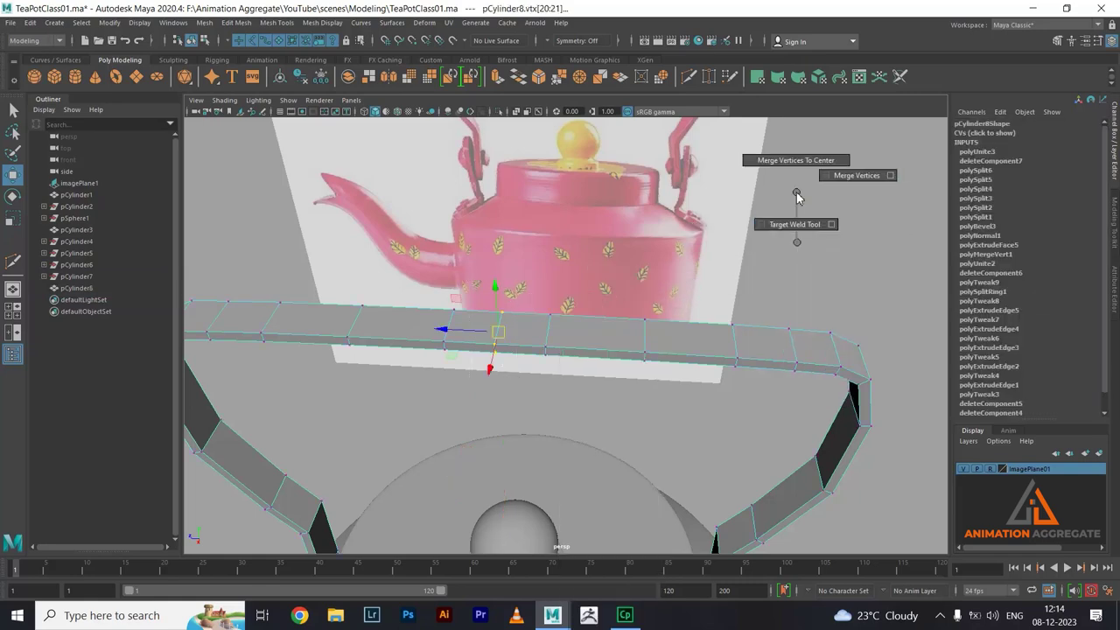
pyautogui.click(843, 175)
# - Reselect the combined handle and pick an edge on its side
pyautogui.moveTo(630, 350); pyautogui.dragTo(679, 283, button='right')
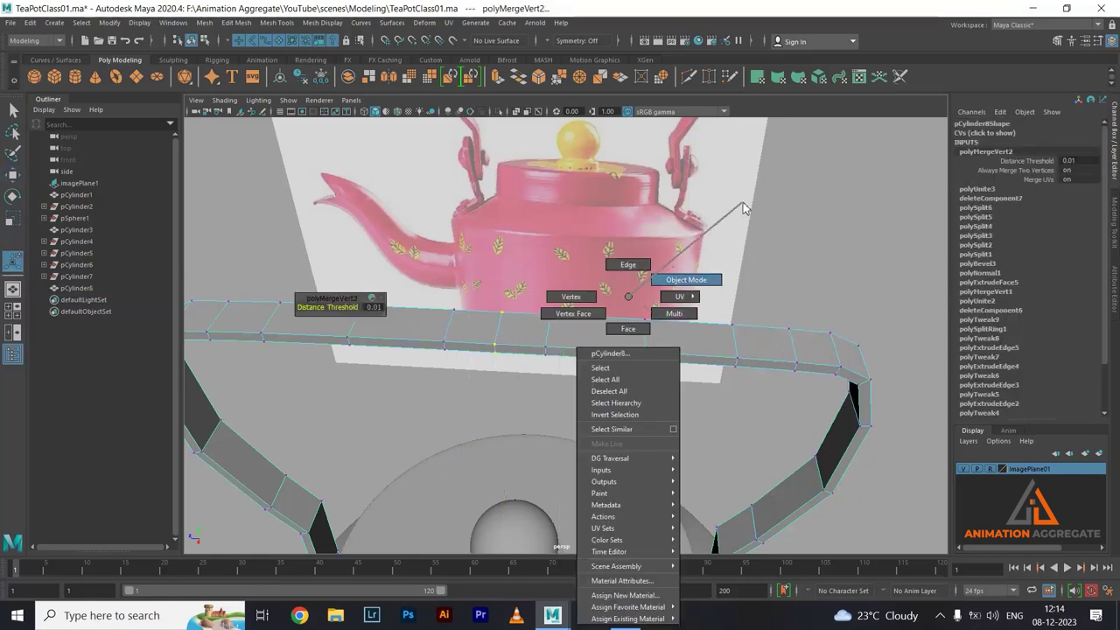
pyautogui.moveTo(680, 283)
pyautogui.keyDown('alt'); pyautogui.mouseDown()
pyautogui.moveTo(617, 278)
pyautogui.moveTo(688, 345)
pyautogui.moveTo(707, 209)
pyautogui.moveTo(745, 249)
pyautogui.mouseUp(); pyautogui.keyUp('alt')
pyautogui.click(707, 209)
pyautogui.click(627, 270)
pyautogui.moveTo(627, 271); pyautogui.dragTo(624, 237, button='right')
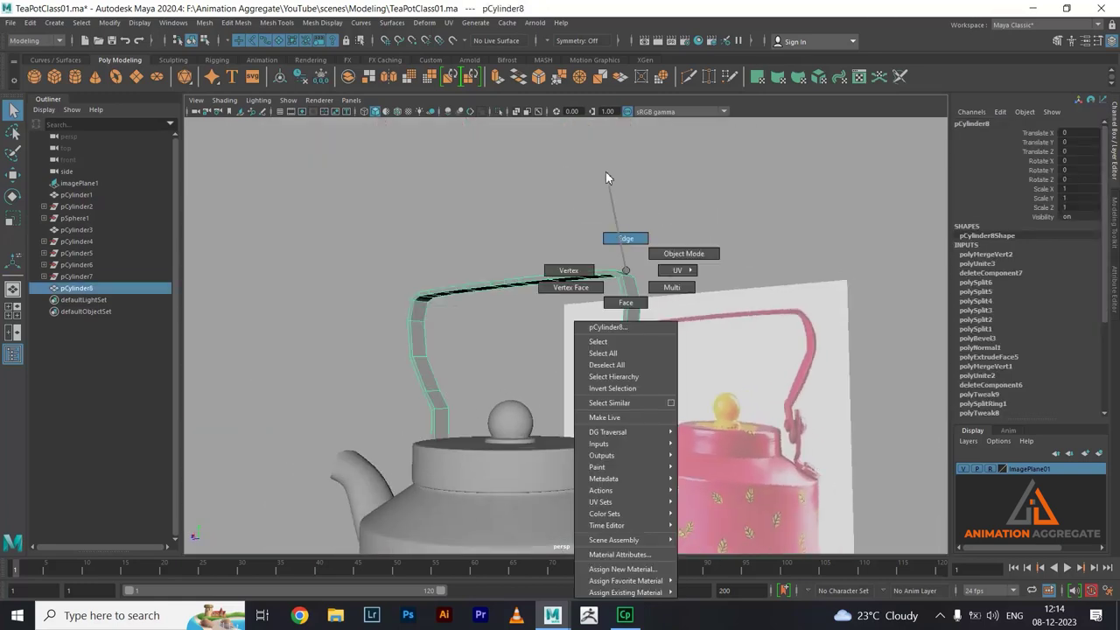
pyautogui.moveTo(606, 309)
pyautogui.keyDown('alt'); pyautogui.mouseDown(button='right')
pyautogui.moveTo(632, 410)
pyautogui.moveTo(665, 385)
pyautogui.mouseUp(button='right'); pyautogui.keyUp('alt')
pyautogui.click(697, 341)
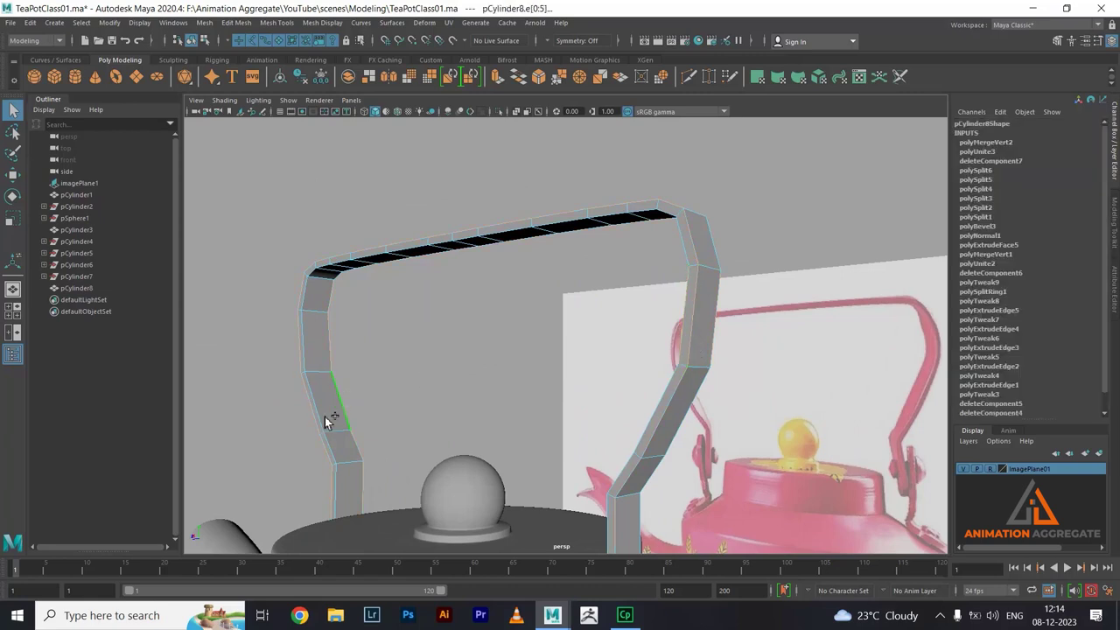
# - Bevel the handle pipe's bottom edges with 2 segments at 0.5 fraction
pyautogui.keyDown('alt'); pyautogui.moveTo(487, 430); pyautogui.dragTo(490, 364); pyautogui.keyUp('alt')
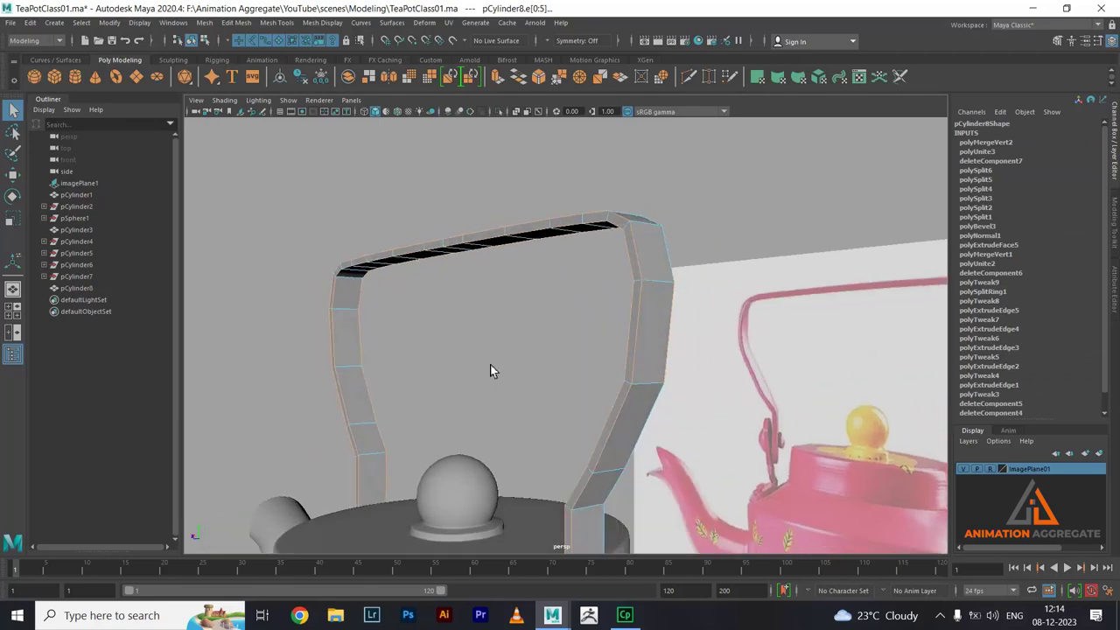
pyautogui.moveTo(595, 375)
pyautogui.keyDown('alt'); pyautogui.mouseDown()
pyautogui.moveTo(560, 233)
pyautogui.moveTo(575, 324)
pyautogui.moveTo(518, 295)
pyautogui.moveTo(460, 218)
pyautogui.moveTo(470, 238)
pyautogui.moveTo(475, 210)
pyautogui.moveTo(406, 237)
pyautogui.moveTo(476, 183)
pyautogui.moveTo(508, 300)
pyautogui.moveTo(548, 303)
pyautogui.moveTo(580, 338)
pyautogui.moveTo(570, 267)
pyautogui.moveTo(580, 305)
pyautogui.mouseUp(); pyautogui.keyUp('alt')
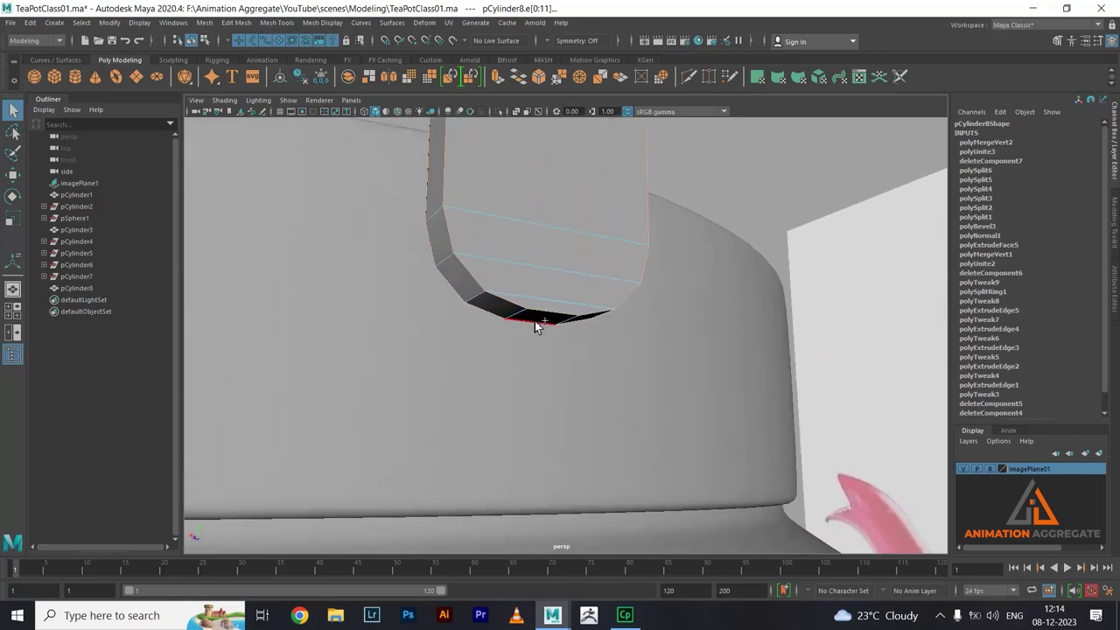
pyautogui.scroll(-10, 593, 320)
pyautogui.moveTo(505, 275)
pyautogui.keyDown('alt'); pyautogui.mouseDown()
pyautogui.moveTo(287, 295)
pyautogui.moveTo(408, 253)
pyautogui.mouseUp(); pyautogui.keyUp('alt')
pyautogui.scroll(3, 435, 350)
pyautogui.scroll(3, 420, 348)
pyautogui.keyDown('alt'); pyautogui.moveTo(420, 348); pyautogui.dragTo(541, 305); pyautogui.keyUp('alt')
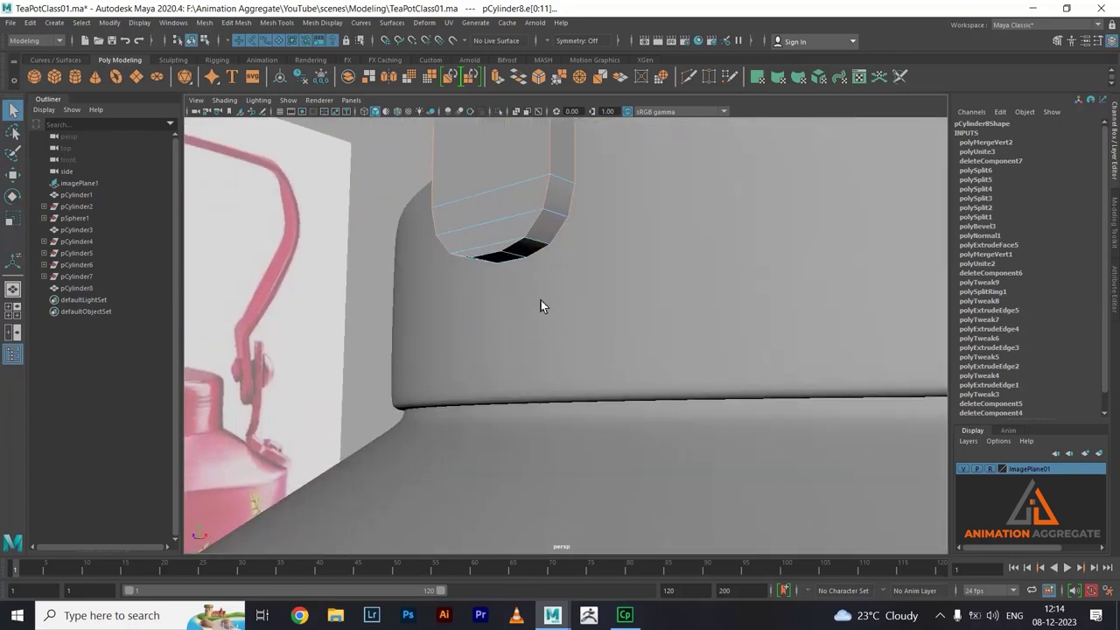
pyautogui.keyDown('alt'); pyautogui.moveTo(512, 267); pyautogui.dragTo(588, 311, button='right'); pyautogui.keyUp('alt')
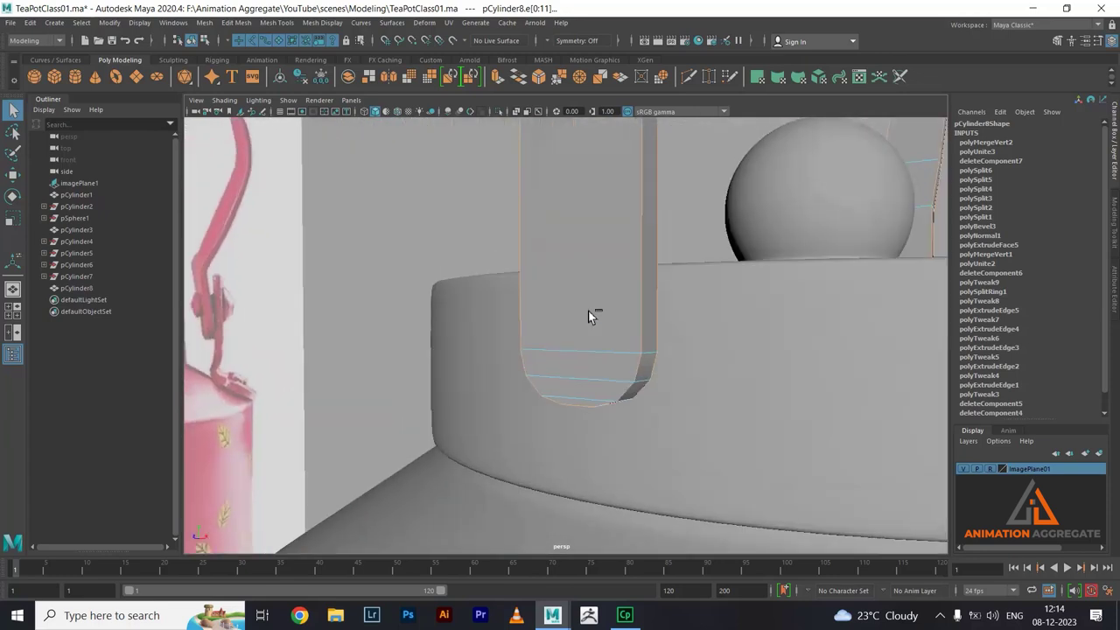
pyautogui.click(543, 80)
pyautogui.moveTo(630, 333)
pyautogui.keyDown('alt'); pyautogui.mouseDown()
pyautogui.moveTo(607, 290)
pyautogui.moveTo(503, 260)
pyautogui.mouseUp(); pyautogui.keyUp('alt')
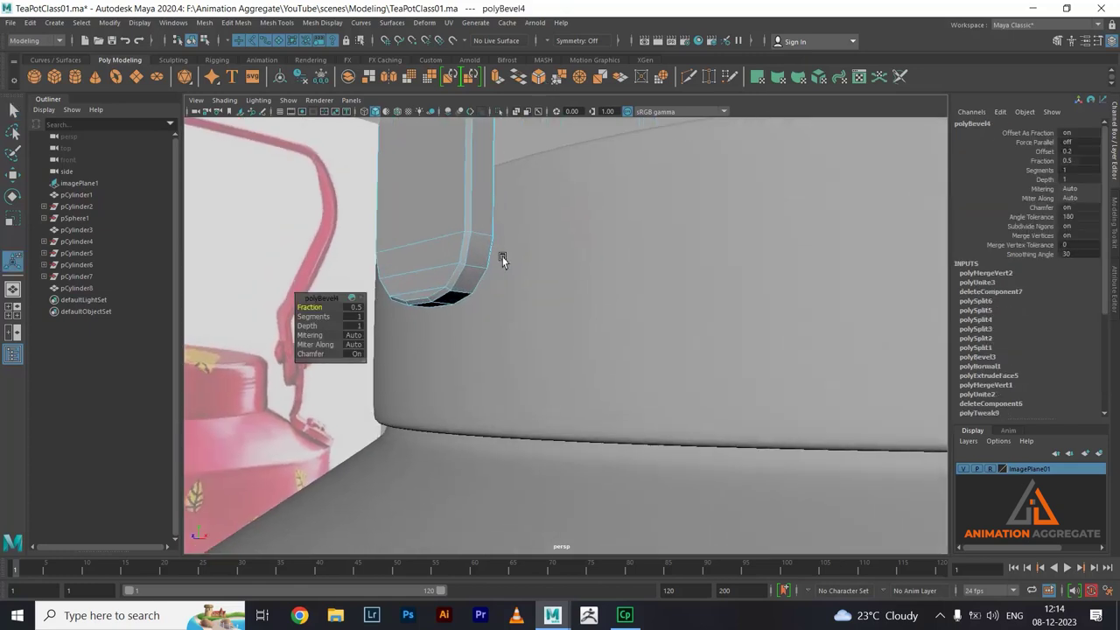
pyautogui.moveTo(325, 317); pyautogui.dragTo(337, 315)
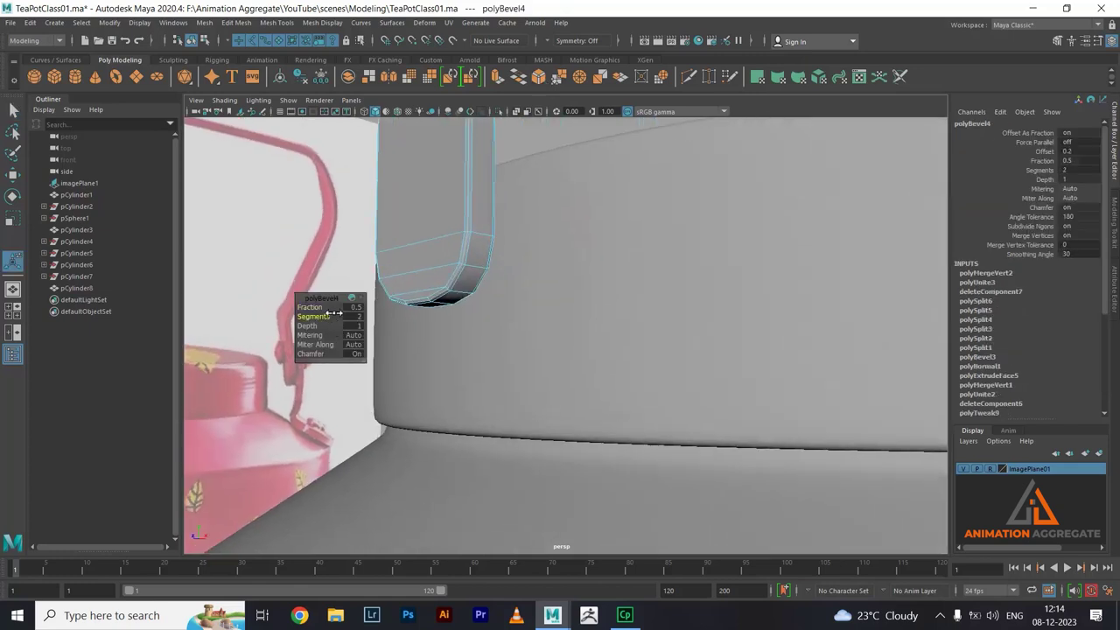
pyautogui.moveTo(439, 239); pyautogui.dragTo(488, 223, button='right')
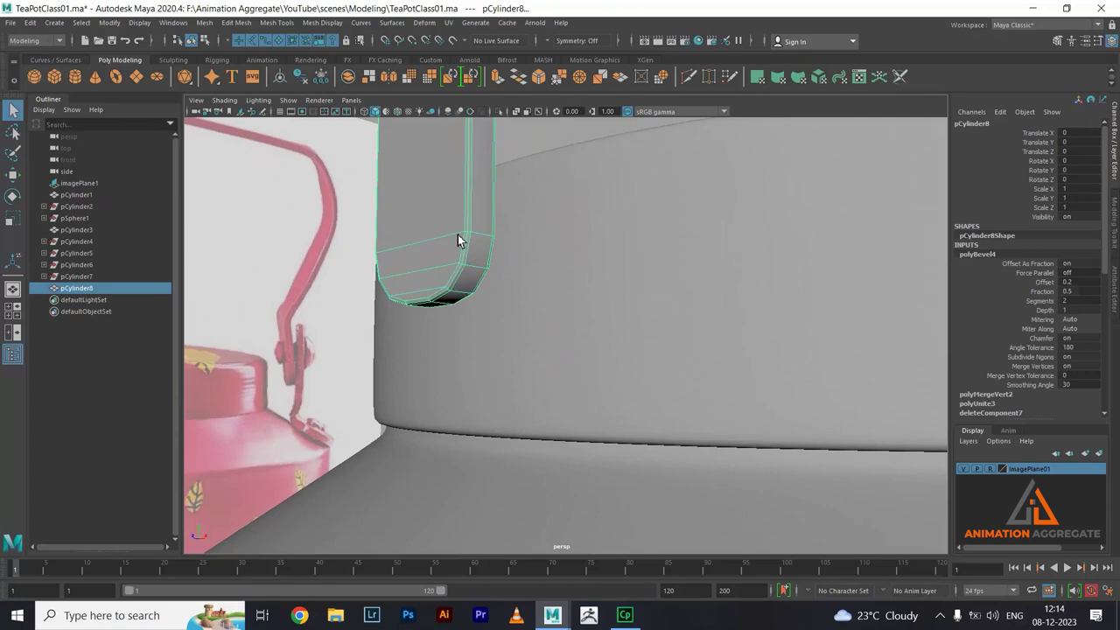
pyautogui.keyDown('alt'); pyautogui.moveTo(520, 331); pyautogui.dragTo(470, 235, button='right'); pyautogui.keyUp('alt')
# - Maximize the kettle's side view and add a polygon cube, pCube1, from the shelf
pyautogui.moveTo(470, 235)
pyautogui.keyDown('alt'); pyautogui.mouseDown()
pyautogui.moveTo(535, 281)
pyautogui.moveTo(703, 188)
pyautogui.moveTo(761, 295)
pyautogui.moveTo(679, 326)
pyautogui.moveTo(546, 306)
pyautogui.moveTo(696, 357)
pyautogui.mouseUp(); pyautogui.keyUp('alt')
pyautogui.click(702, 189)
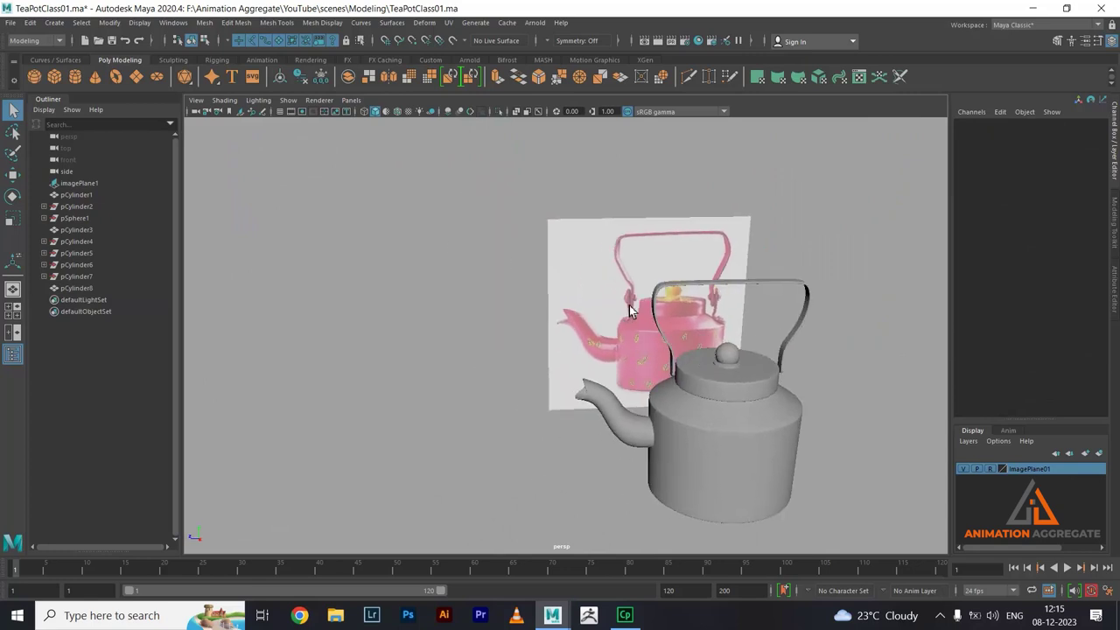
pyautogui.keyDown('alt'); pyautogui.moveTo(632, 346); pyautogui.dragTo(665, 367, button='right'); pyautogui.keyUp('alt')
pyautogui.keyDown('alt'); pyautogui.moveTo(665, 367); pyautogui.dragTo(700, 376); pyautogui.keyUp('alt')
pyautogui.keyDown('alt'); pyautogui.moveTo(700, 376); pyautogui.dragTo(783, 393, button='right'); pyautogui.keyUp('alt')
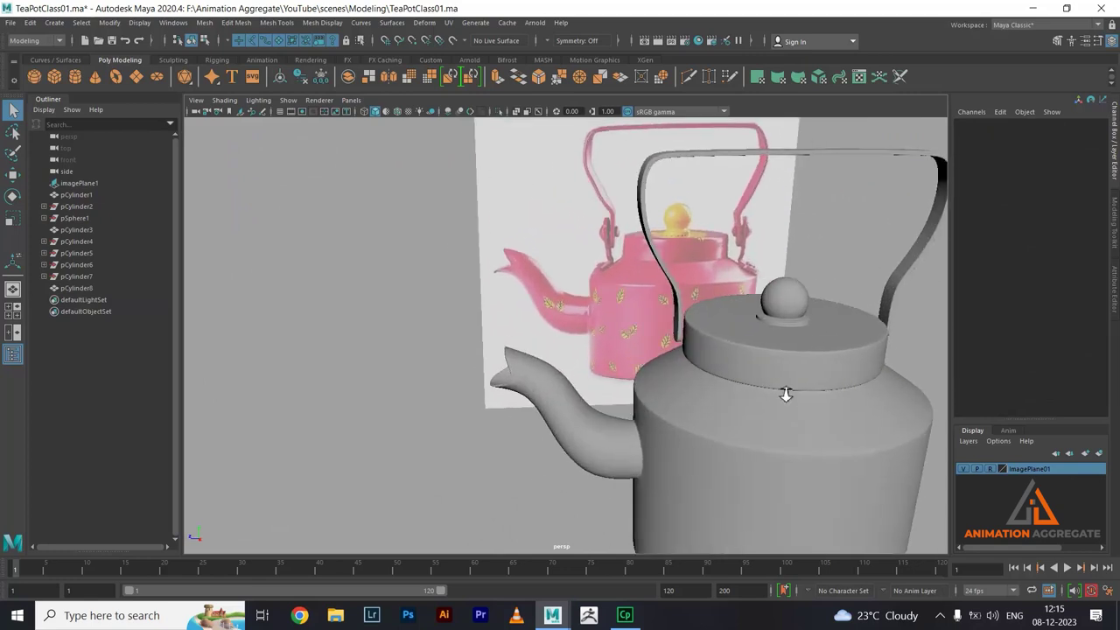
pyautogui.moveTo(782, 392)
pyautogui.keyDown('alt'); pyautogui.mouseDown()
pyautogui.moveTo(716, 378)
pyautogui.moveTo(712, 399)
pyautogui.mouseUp(); pyautogui.keyUp('alt')
pyautogui.press('space')
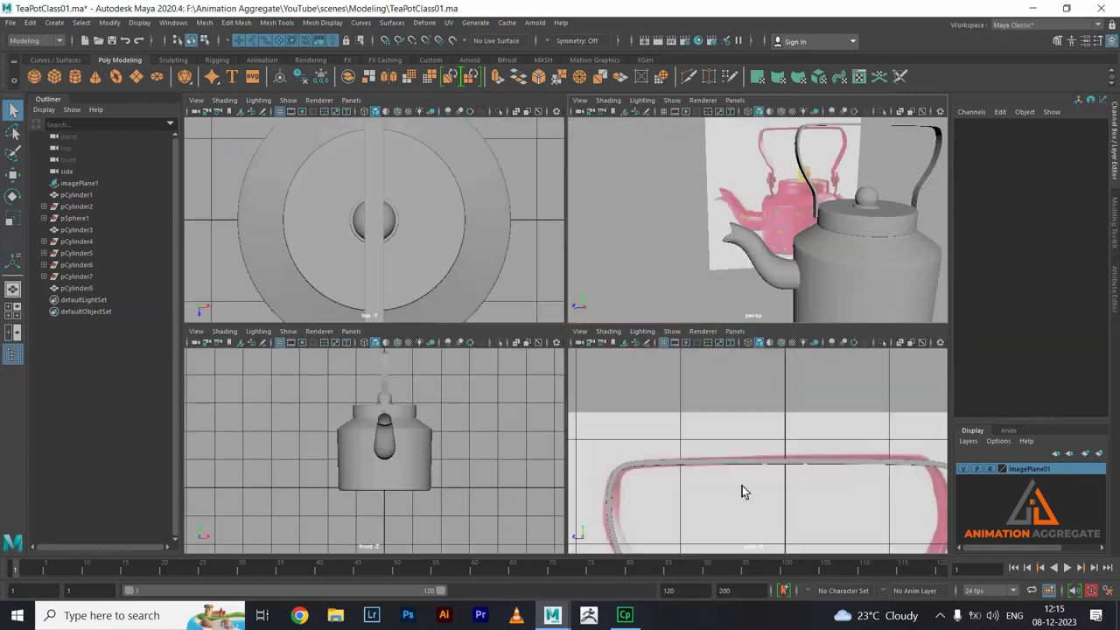
pyautogui.press('space')
pyautogui.keyDown('alt'); pyautogui.moveTo(644, 248); pyautogui.dragTo(591, 300, button='right'); pyautogui.keyUp('alt')
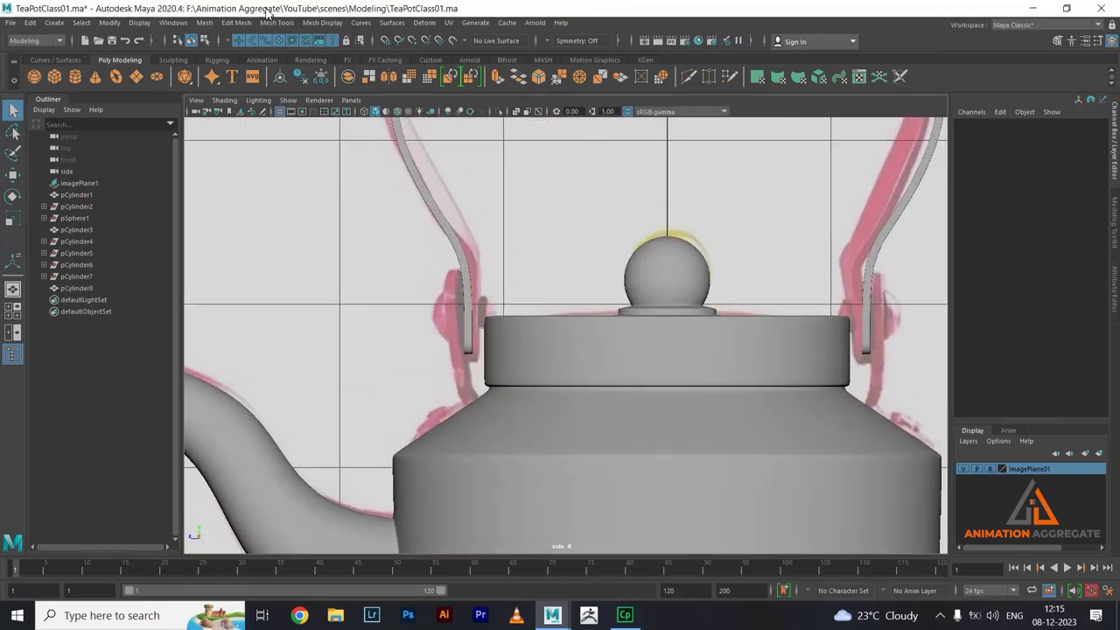
pyautogui.click(60, 78)
# - Move pCube1 up beside the handle's left end and flatten it to 0.078 Scale Z
pyautogui.scroll(-5, 513, 201)
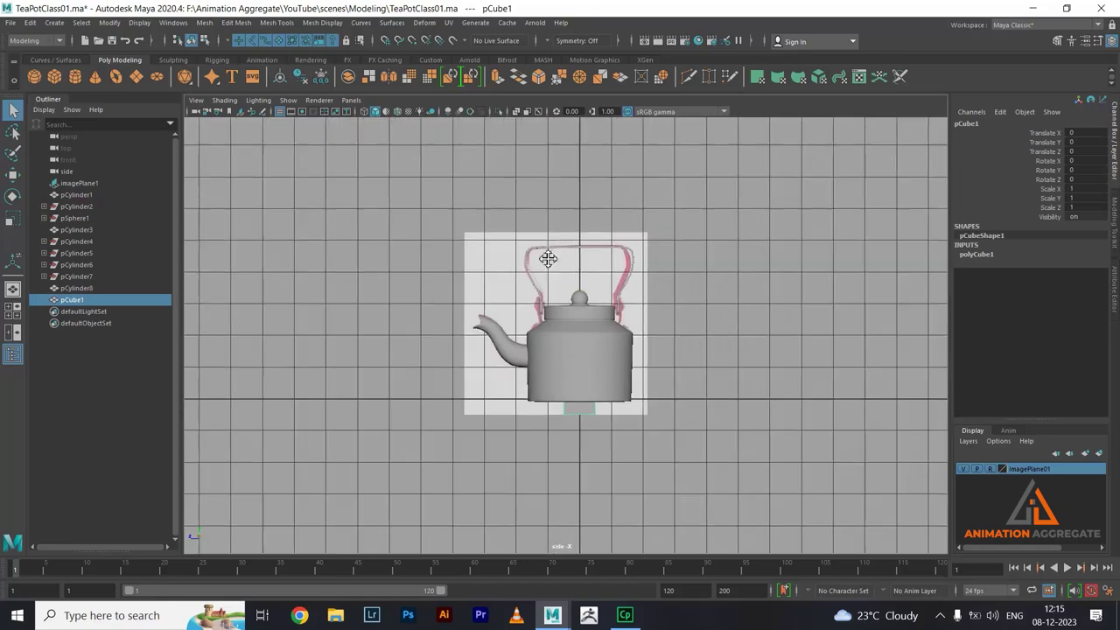
pyautogui.press('w')
pyautogui.moveTo(584, 349); pyautogui.dragTo(585, 267)
pyautogui.keyDown('alt'); pyautogui.moveTo(446, 160); pyautogui.dragTo(635, 399, button='right'); pyautogui.keyUp('alt')
pyautogui.moveTo(644, 375)
pyautogui.mouseDown()
pyautogui.moveTo(528, 382)
pyautogui.moveTo(551, 369)
pyautogui.mouseUp()
pyautogui.press('r')
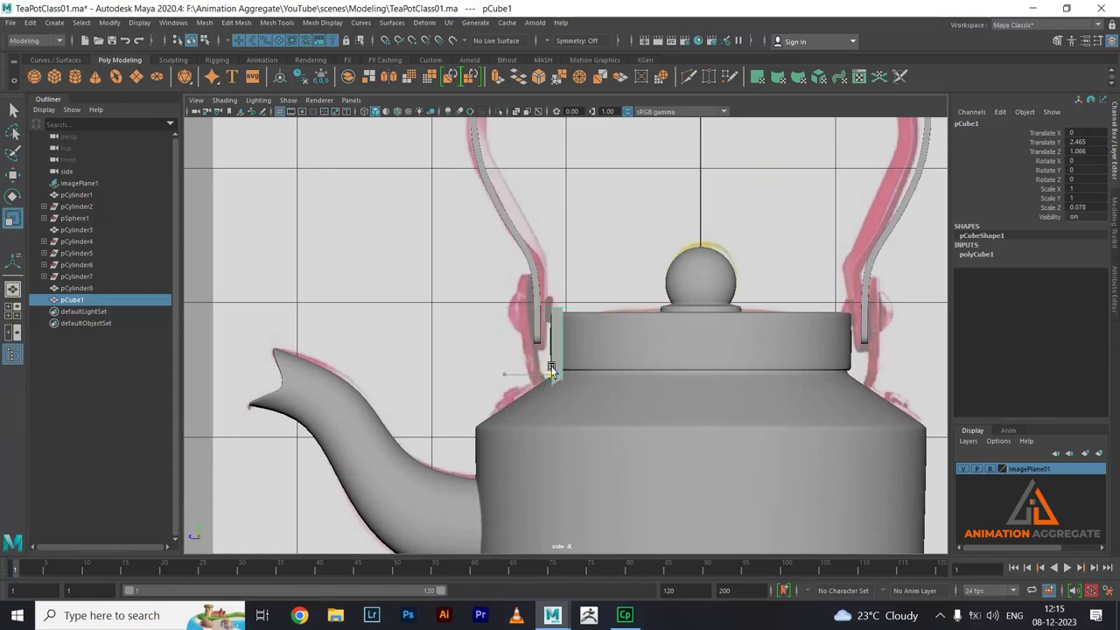
pyautogui.press('e')
pyautogui.press('w')
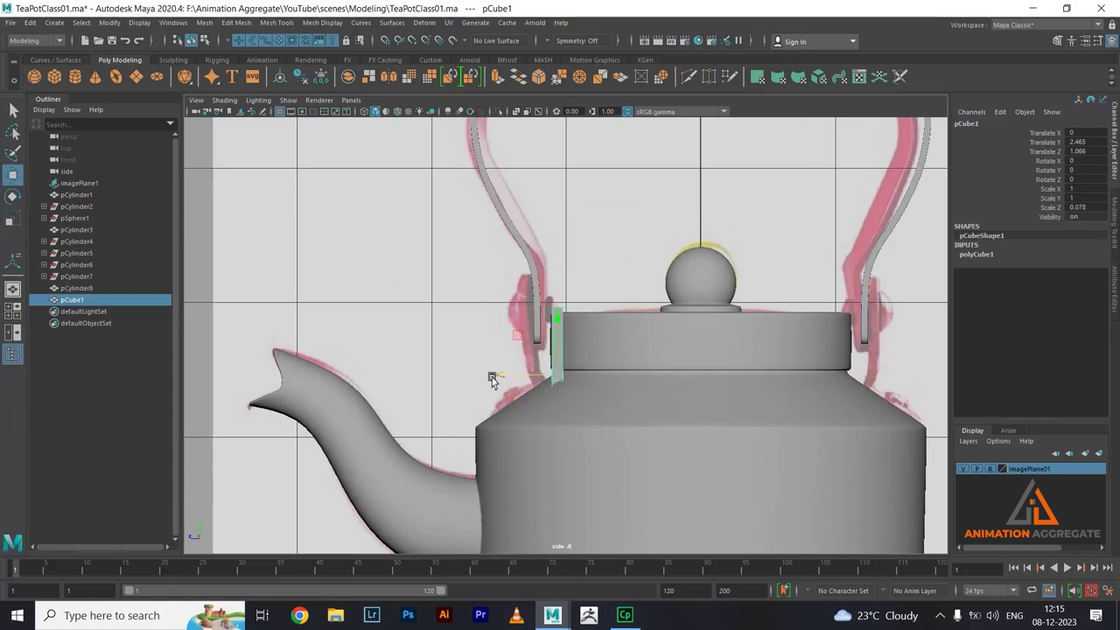
pyautogui.moveTo(492, 378); pyautogui.dragTo(464, 378)
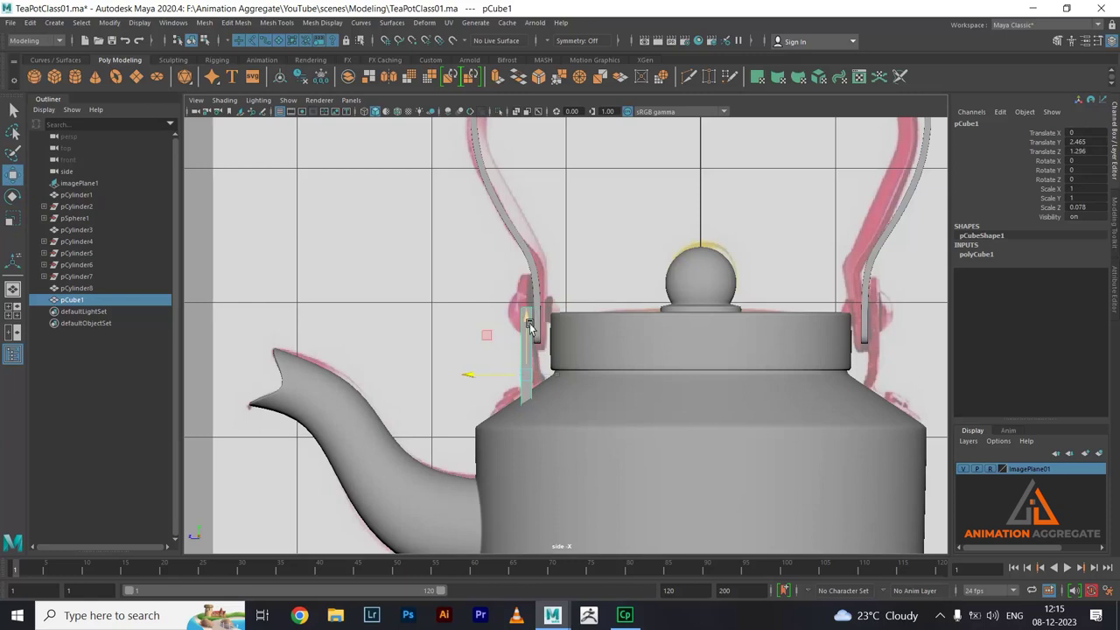
pyautogui.moveTo(529, 325); pyautogui.dragTo(527, 300)
# - Raise the cube's two bottom vertices to shorten the plate
pyautogui.scroll(1, 547, 271)
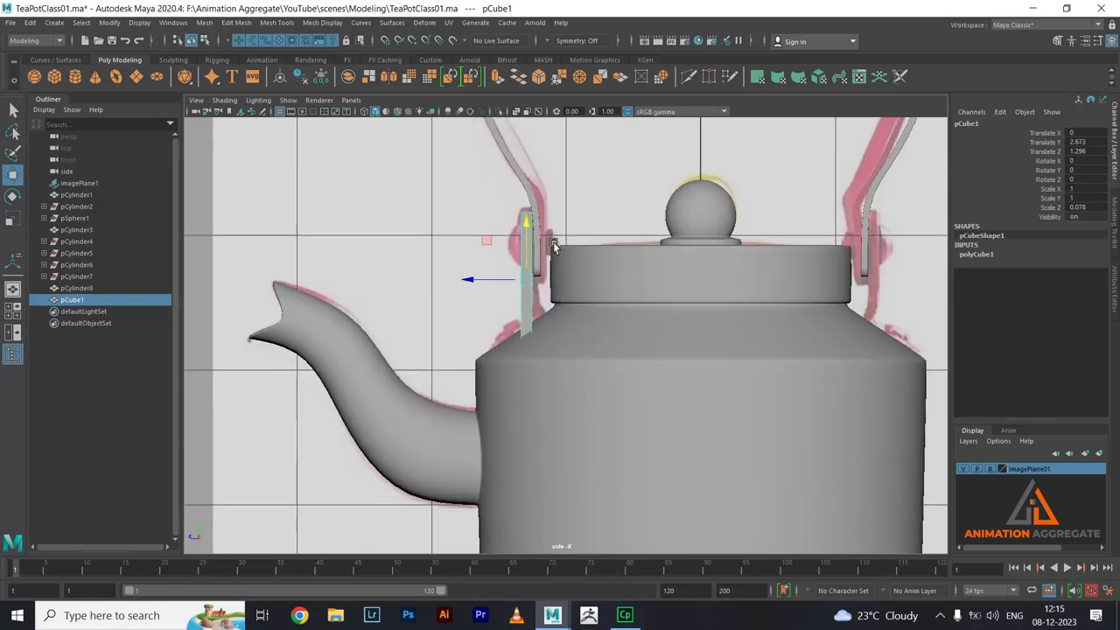
pyautogui.scroll(1, 551, 324)
pyautogui.moveTo(512, 258); pyautogui.dragTo(438, 235, button='right')
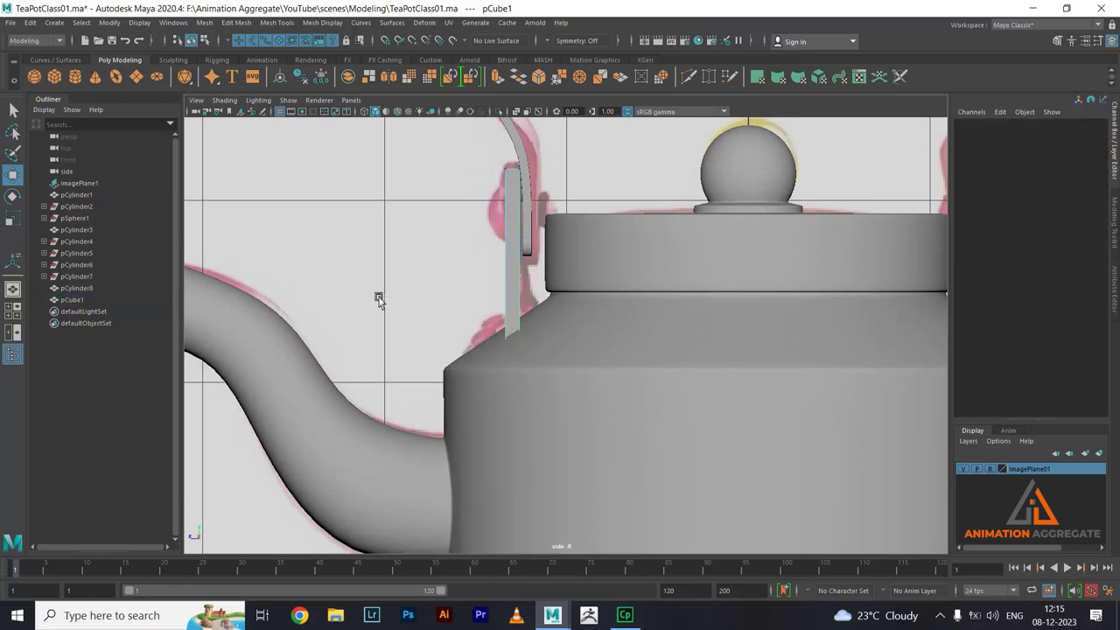
pyautogui.moveTo(377, 298); pyautogui.dragTo(594, 484)
pyautogui.moveTo(510, 313)
pyautogui.mouseDown()
pyautogui.moveTo(520, 168)
pyautogui.moveTo(513, 201)
pyautogui.mouseUp()
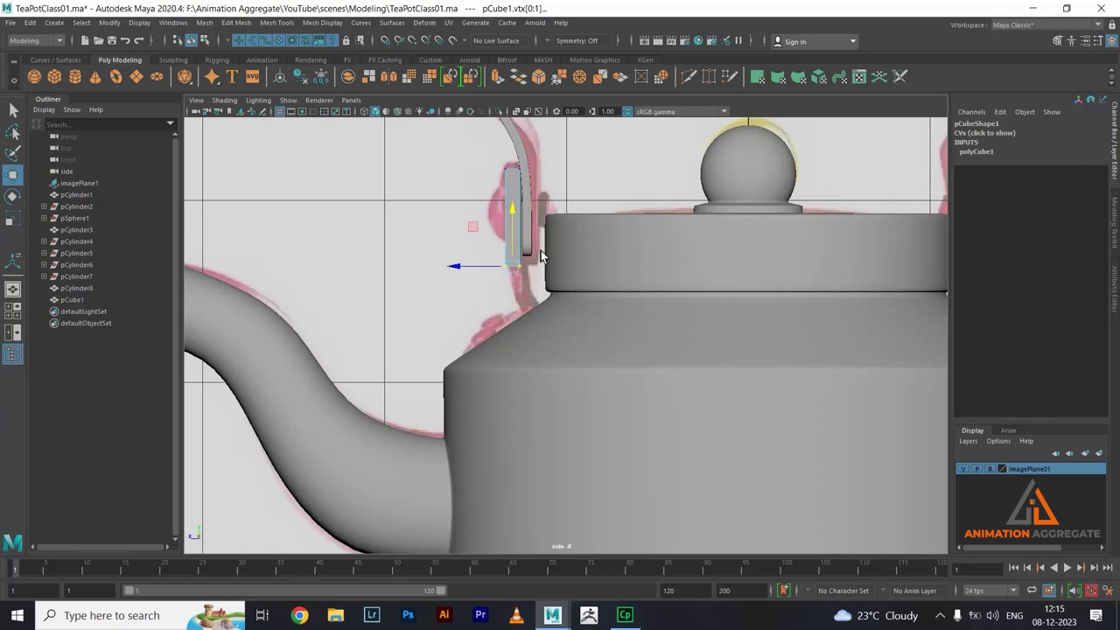
# - Select the plate's bottom vertices and lower them to lengthen the plate
pyautogui.keyDown('alt'); pyautogui.moveTo(549, 191); pyautogui.dragTo(557, 217, button='middle'); pyautogui.keyUp('alt')
pyautogui.scroll(3, 542, 263)
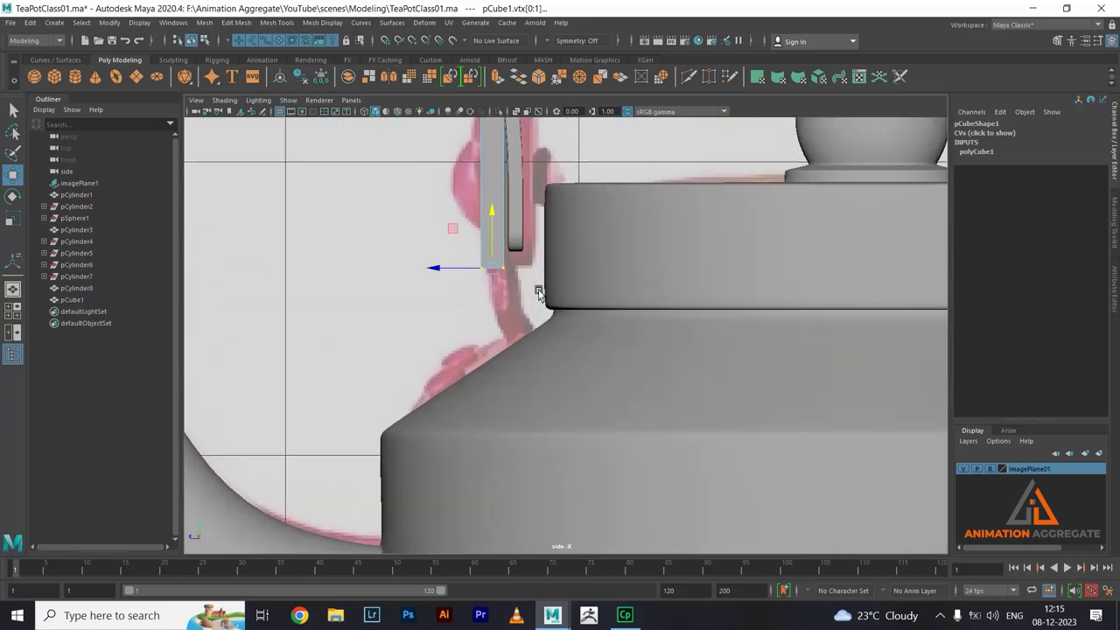
pyautogui.scroll(-1, 539, 292)
pyautogui.scroll(2, 543, 175)
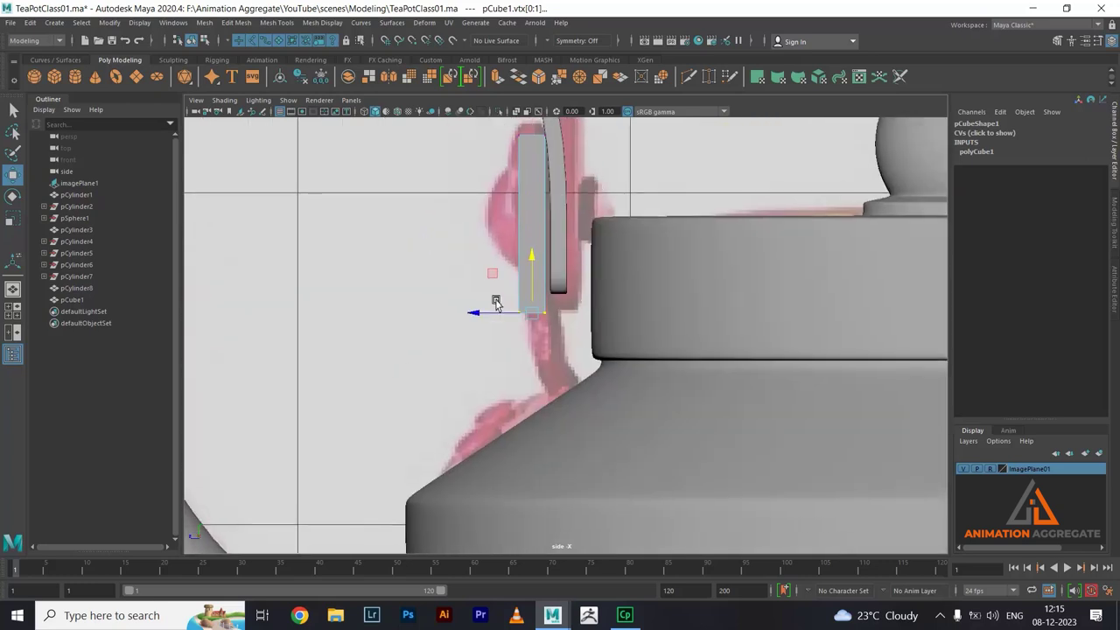
pyautogui.keyDown('shift'); pyautogui.moveTo(503, 127); pyautogui.dragTo(640, 395); pyautogui.keyUp('shift')
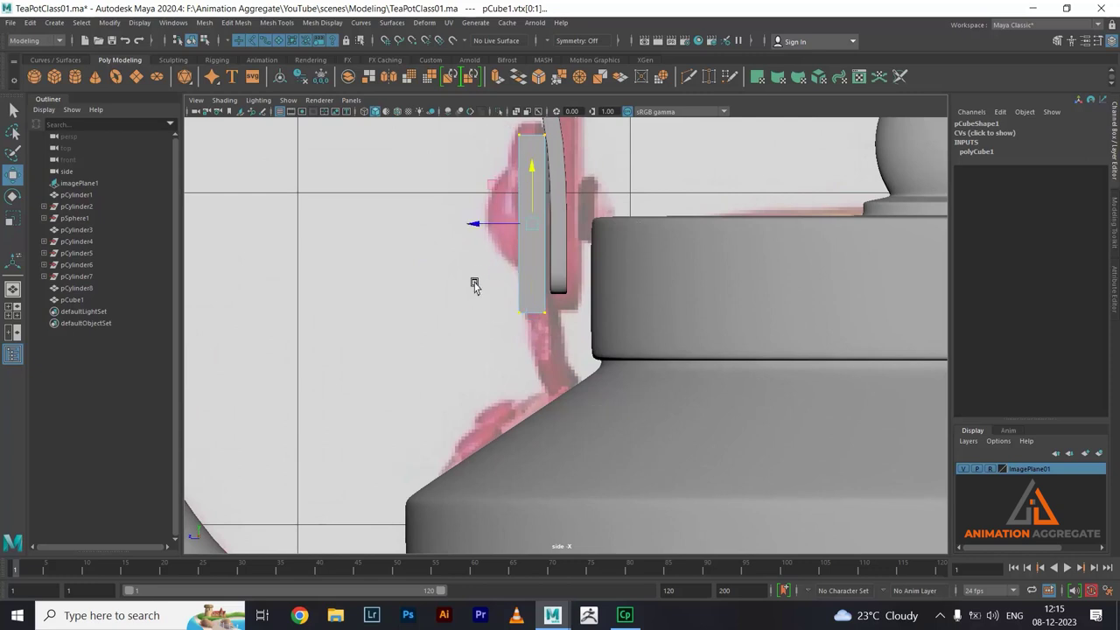
pyautogui.moveTo(475, 223); pyautogui.dragTo(474, 242)
pyautogui.moveTo(567, 354)
pyautogui.mouseDown()
pyautogui.moveTo(466, 315)
pyautogui.moveTo(481, 314)
pyautogui.mouseUp()
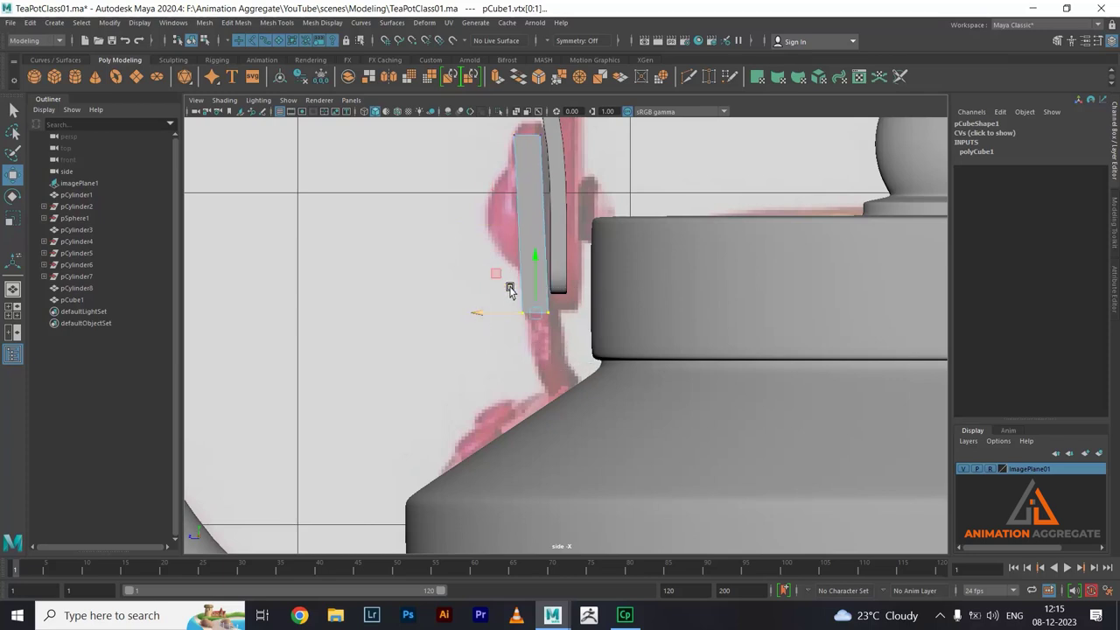
pyautogui.moveTo(533, 260); pyautogui.dragTo(532, 312)
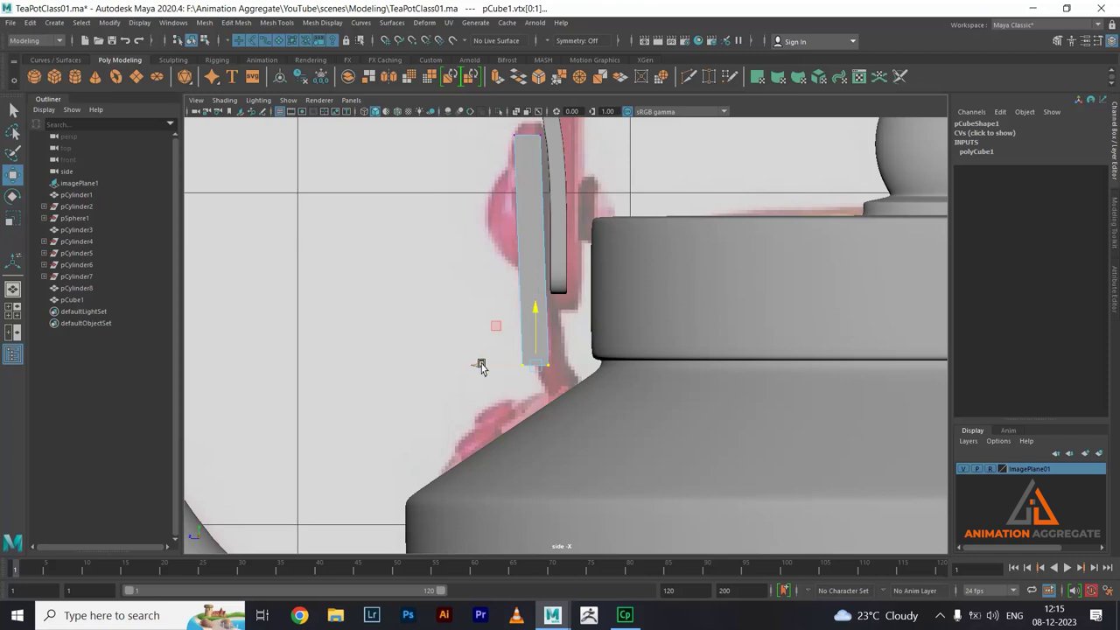
pyautogui.moveTo(480, 365); pyautogui.dragTo(478, 368)
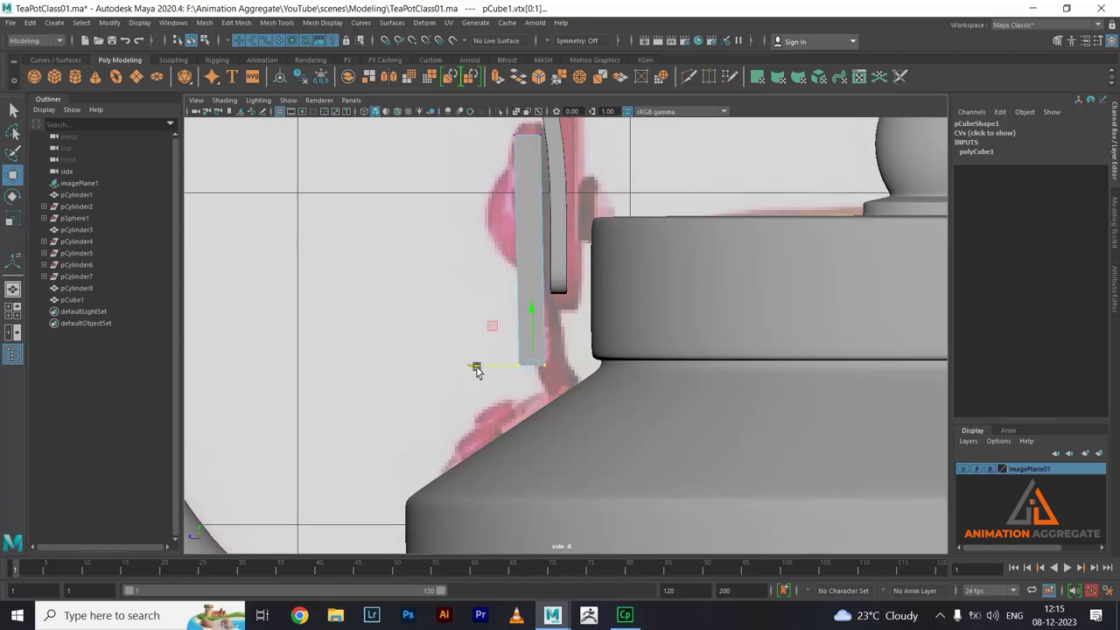
# - Bring the plate's bottom vertices down onto the kettle shoulder, then add a second cube, pCube2
pyautogui.keyDown('alt'); pyautogui.moveTo(477, 367); pyautogui.dragTo(569, 289, button='middle'); pyautogui.keyUp('alt')
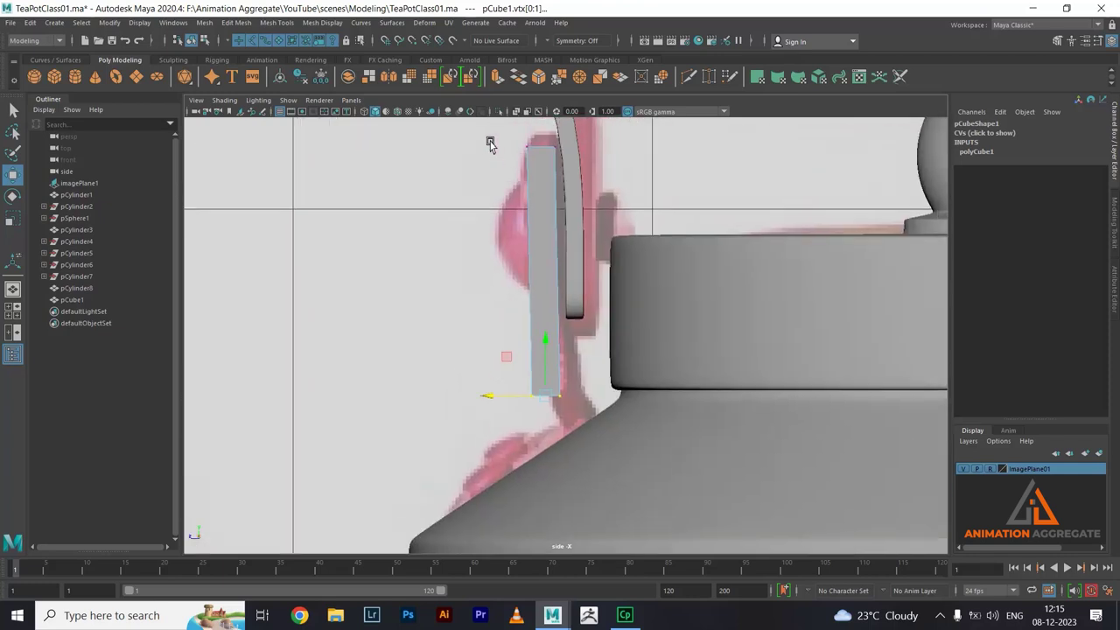
pyautogui.moveTo(593, 217); pyautogui.dragTo(525, 138)
pyautogui.keyDown('alt'); pyautogui.moveTo(532, 138); pyautogui.dragTo(530, 188, button='middle'); pyautogui.keyUp('alt')
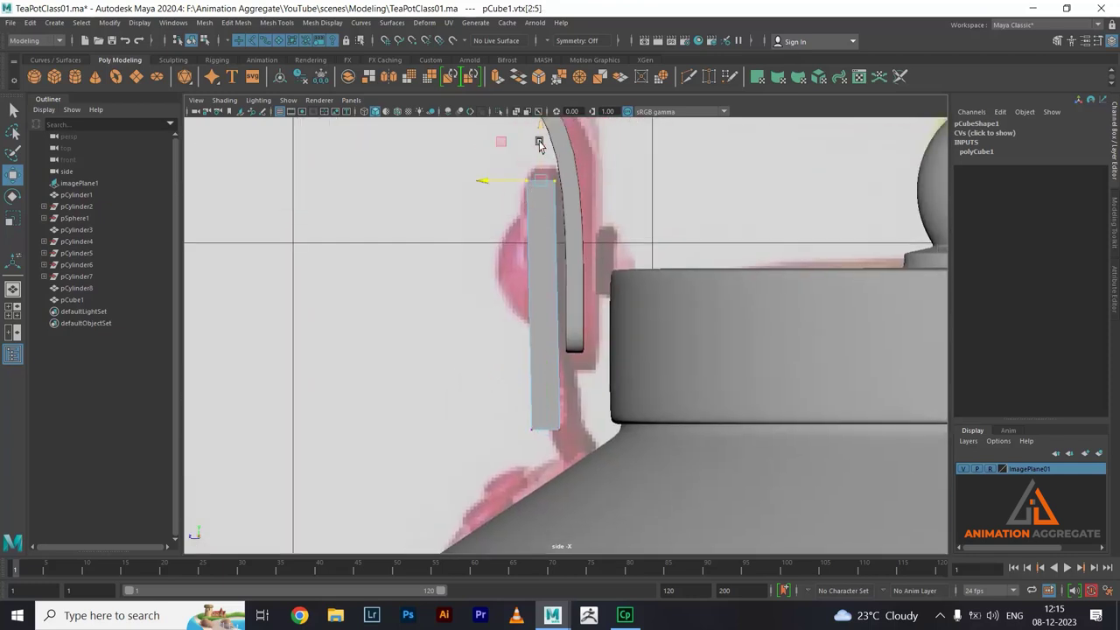
pyautogui.moveTo(543, 421)
pyautogui.keyDown('alt'); pyautogui.mouseDown(button='middle')
pyautogui.moveTo(563, 280)
pyautogui.moveTo(590, 229)
pyautogui.mouseUp(button='middle'); pyautogui.keyUp('alt')
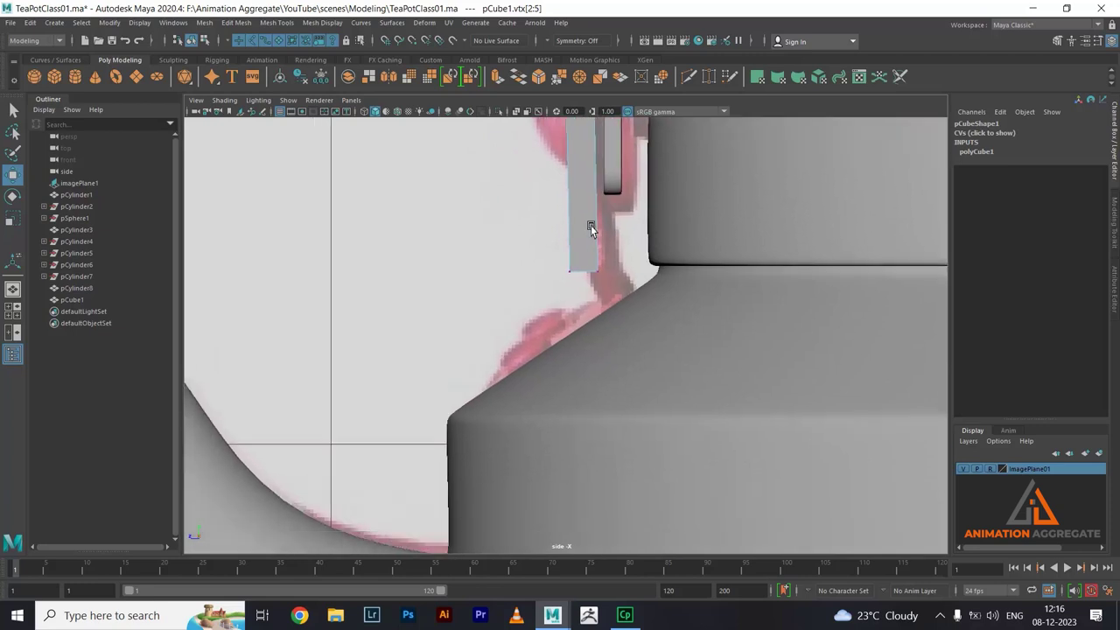
pyautogui.moveTo(658, 312); pyautogui.dragTo(525, 269)
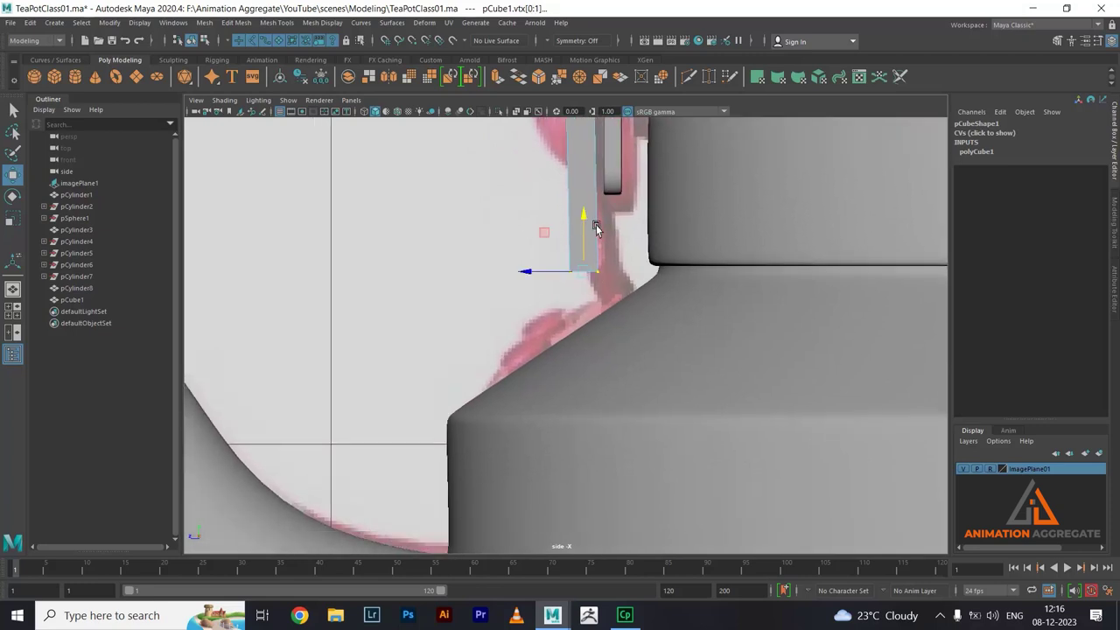
pyautogui.moveTo(582, 219); pyautogui.dragTo(588, 292)
pyautogui.click(55, 83)
# - Move pCube2 up near the handle above the lid, around Translate Y 3.788, Z 1.191
pyautogui.scroll(-8, 505, 312)
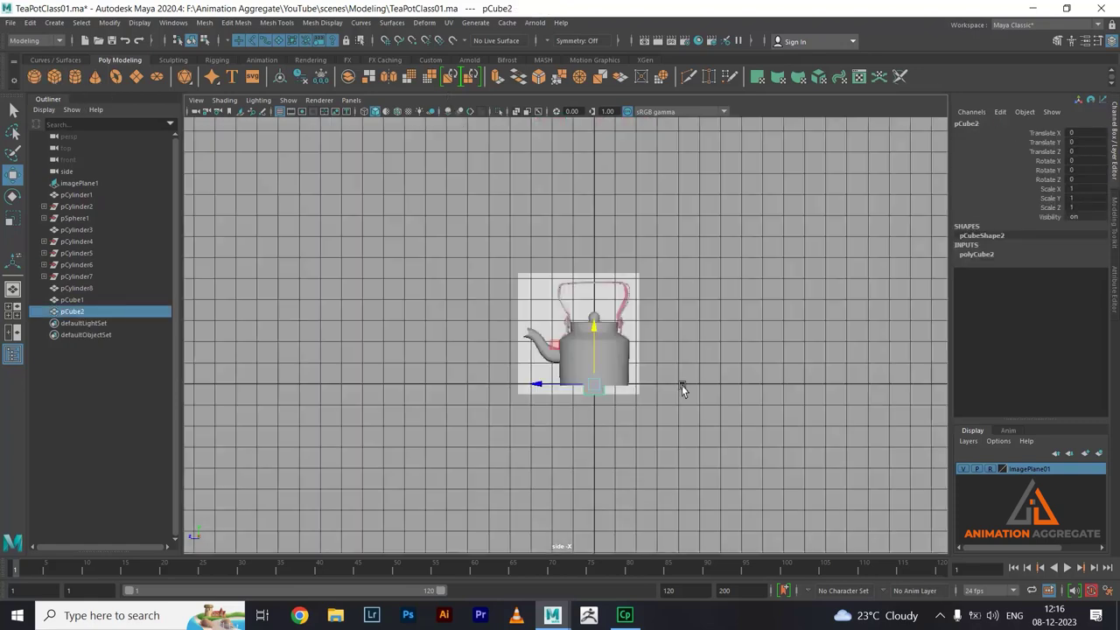
pyautogui.scroll(-1, 604, 354)
pyautogui.moveTo(589, 325); pyautogui.dragTo(592, 242)
pyautogui.scroll(3, 648, 485)
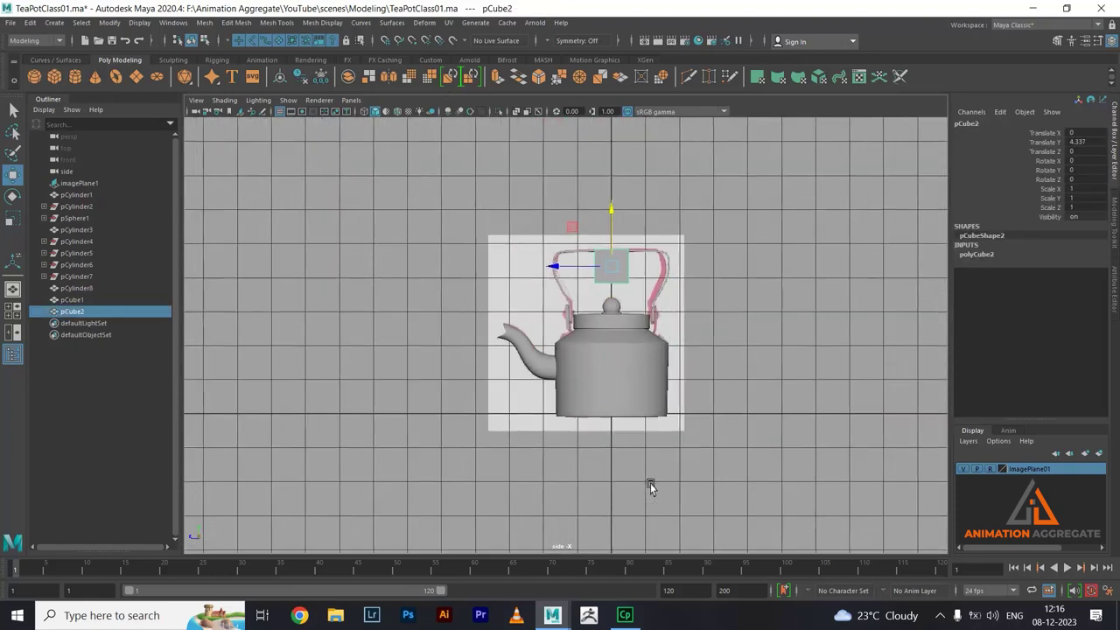
pyautogui.scroll(3, 662, 269)
pyautogui.moveTo(659, 172); pyautogui.dragTo(659, 207)
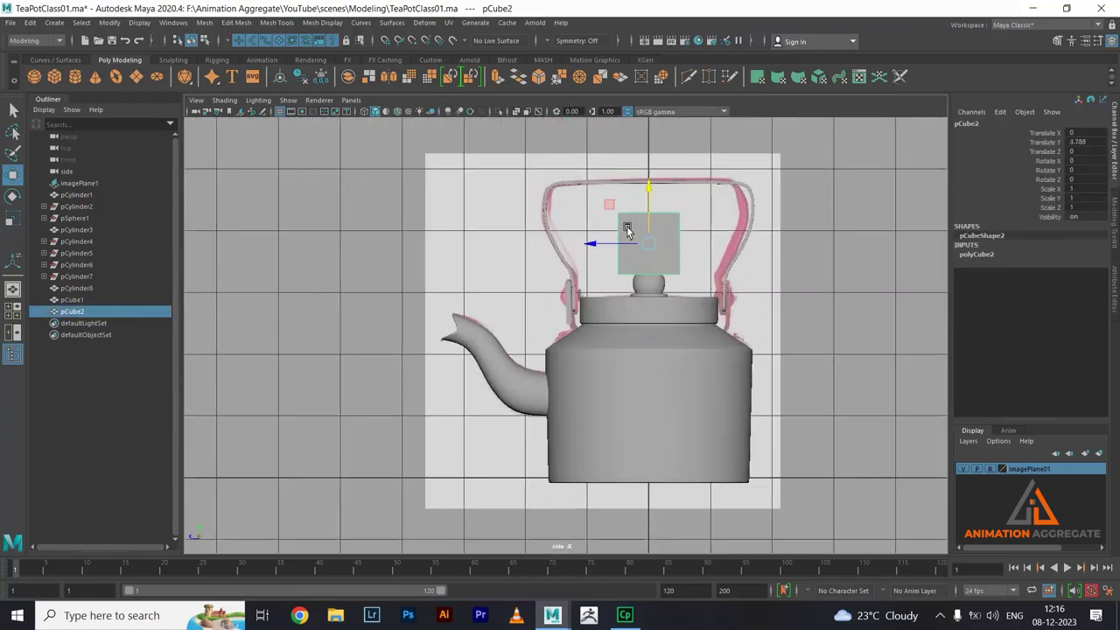
pyautogui.moveTo(596, 243); pyautogui.dragTo(525, 270)
pyautogui.click(699, 192)
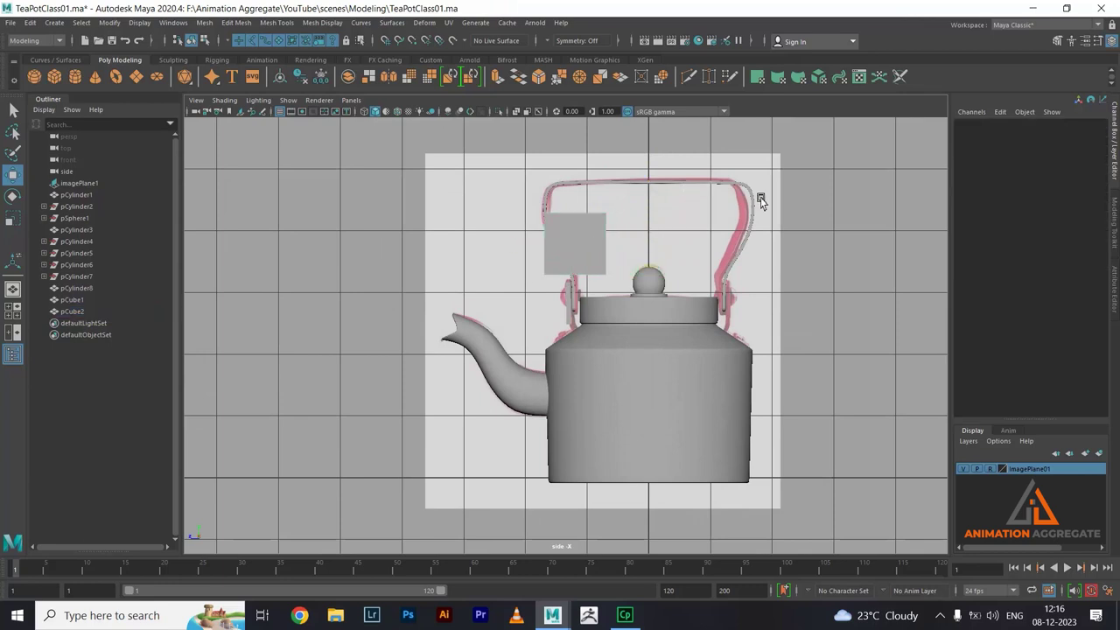
# - Narrow the first bracket plate pCube1 to 0.297 Scale X in the perspective view
pyautogui.press('space')
pyautogui.press('space')
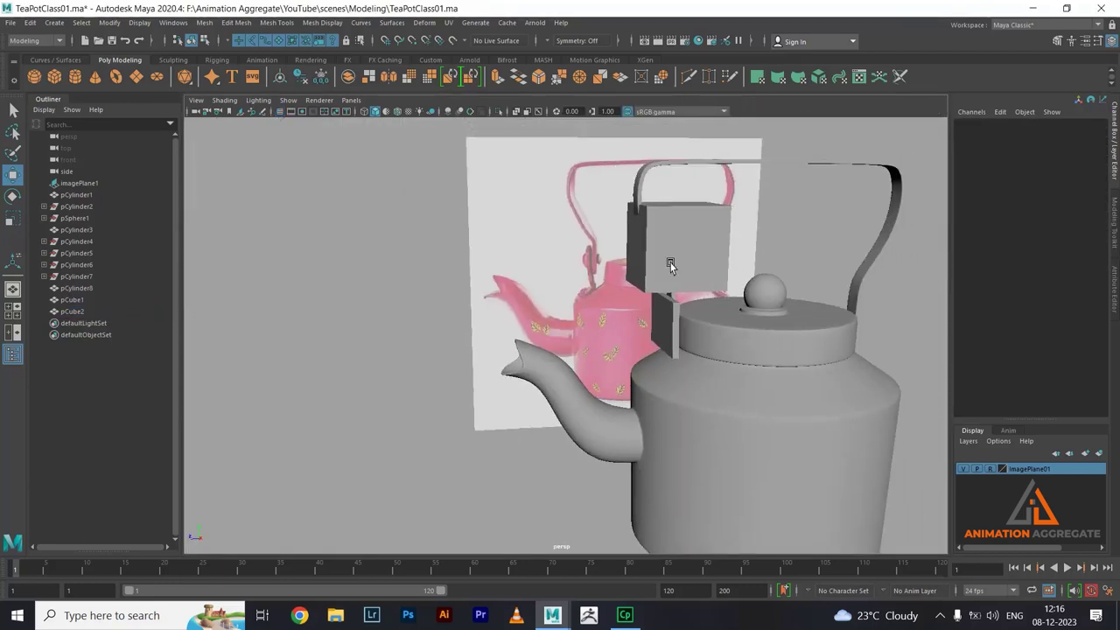
pyautogui.keyDown('alt'); pyautogui.moveTo(671, 266); pyautogui.dragTo(695, 292); pyautogui.keyUp('alt')
pyautogui.scroll(2, 687, 315)
pyautogui.click(705, 340)
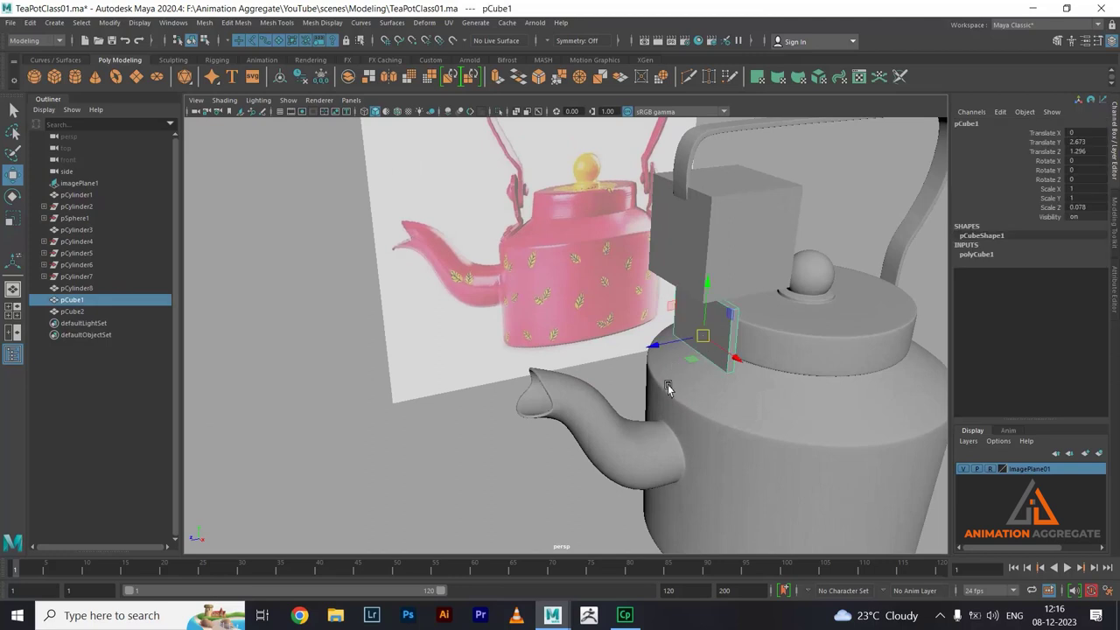
pyautogui.moveTo(704, 340)
pyautogui.keyDown('alt'); pyautogui.mouseDown()
pyautogui.moveTo(708, 370)
pyautogui.moveTo(640, 443)
pyautogui.moveTo(629, 417)
pyautogui.moveTo(670, 404)
pyautogui.moveTo(671, 454)
pyautogui.moveTo(610, 418)
pyautogui.mouseUp(); pyautogui.keyUp('alt')
pyautogui.press('r')
pyautogui.scroll(2, 637, 424)
pyautogui.moveTo(632, 480)
pyautogui.keyDown('alt'); pyautogui.mouseDown()
pyautogui.moveTo(722, 480)
pyautogui.moveTo(716, 445)
pyautogui.moveTo(716, 459)
pyautogui.moveTo(663, 363)
pyautogui.moveTo(726, 280)
pyautogui.mouseUp(); pyautogui.keyUp('alt')
pyautogui.click(749, 238)
# - Lower pCube2 toward the lid and flatten it into a thin slab (Scale Y 0.082, Z 0.38)
pyautogui.press('w')
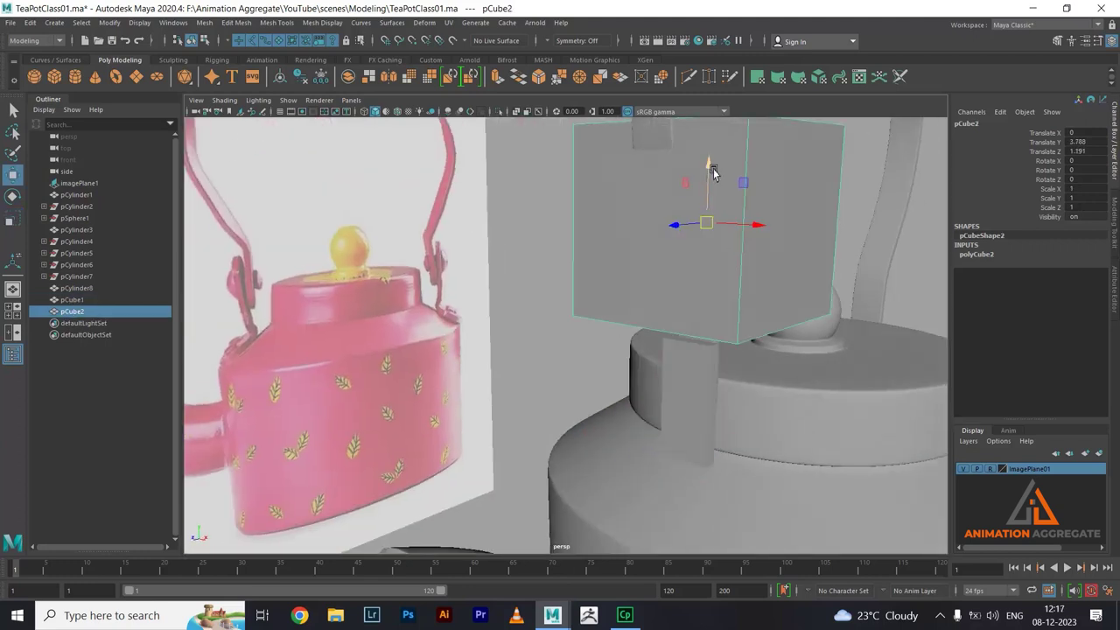
pyautogui.moveTo(709, 171); pyautogui.dragTo(679, 328)
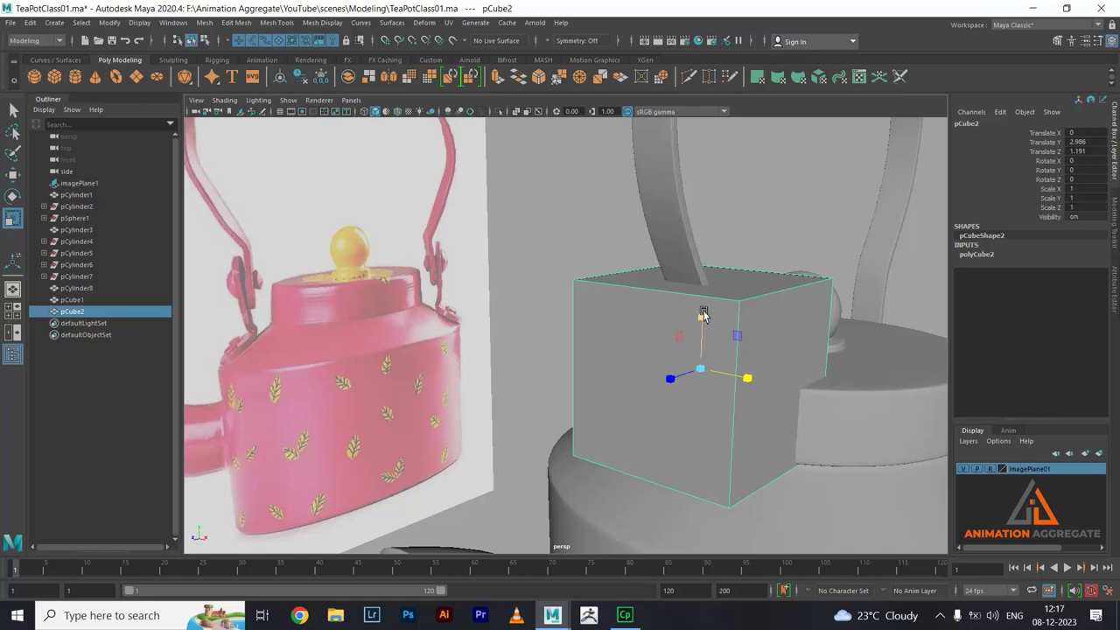
pyautogui.moveTo(703, 315)
pyautogui.mouseDown()
pyautogui.moveTo(703, 360)
pyautogui.moveTo(702, 335)
pyautogui.moveTo(706, 350)
pyautogui.mouseUp()
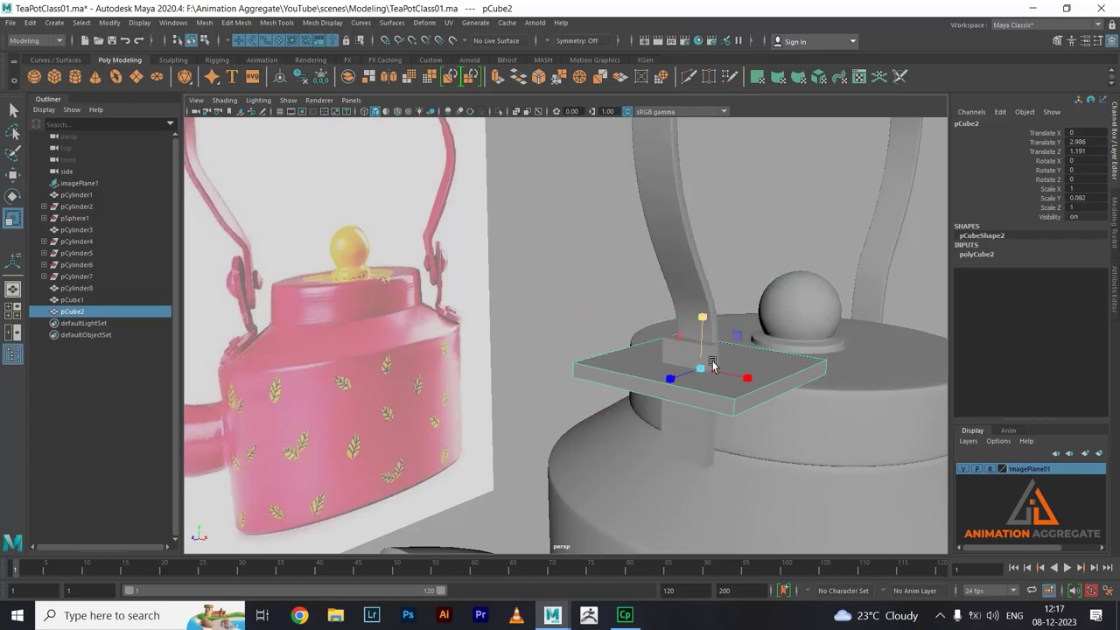
pyautogui.scroll(2, 698, 421)
pyautogui.moveTo(698, 421)
pyautogui.keyDown('alt'); pyautogui.mouseDown()
pyautogui.moveTo(616, 430)
pyautogui.moveTo(694, 422)
pyautogui.moveTo(641, 421)
pyautogui.moveTo(682, 378)
pyautogui.moveTo(672, 420)
pyautogui.moveTo(667, 340)
pyautogui.moveTo(608, 444)
pyautogui.moveTo(586, 443)
pyautogui.mouseUp(); pyautogui.keyUp('alt')
# - Set the slab at the handle base (Y 2.322, Z 1.438) tilted to Rotate X 23.416
pyautogui.press('w')
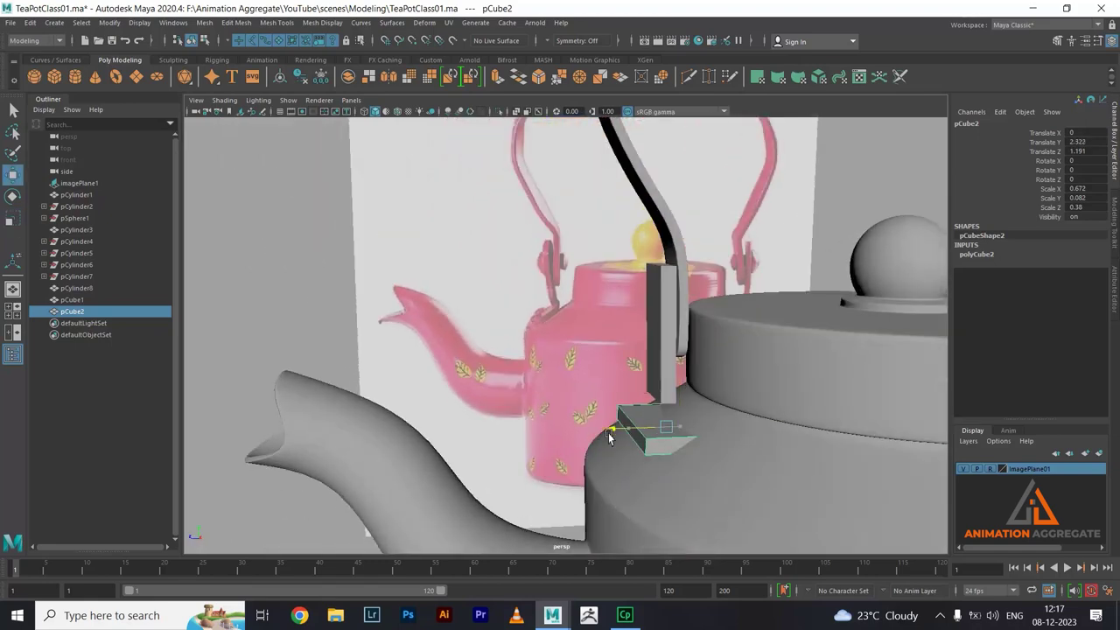
pyautogui.press('e')
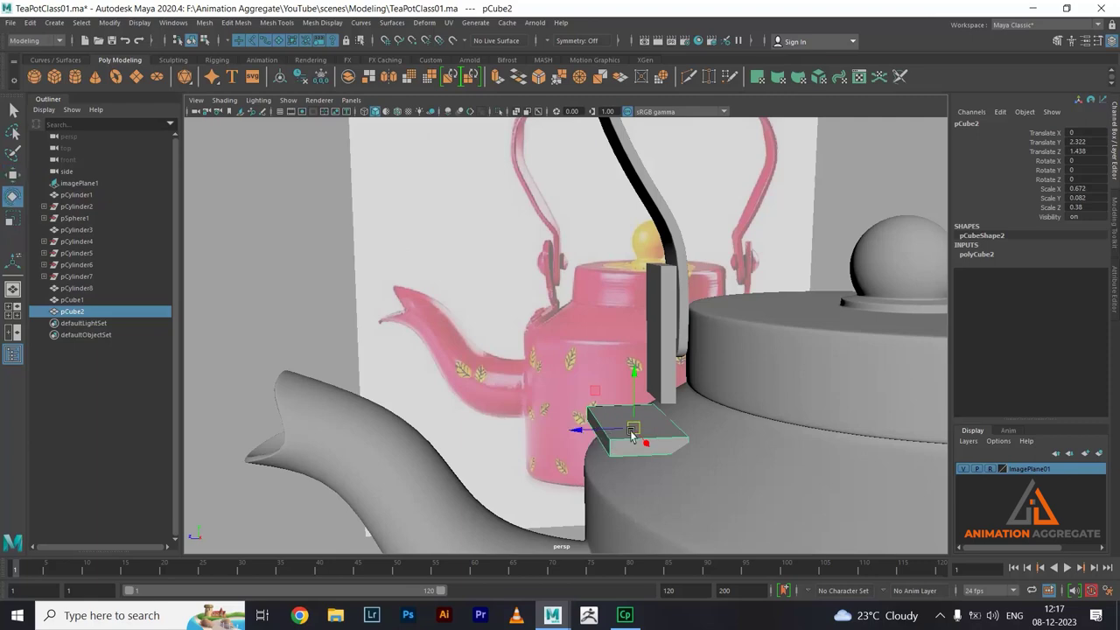
pyautogui.moveTo(613, 383); pyautogui.dragTo(604, 407)
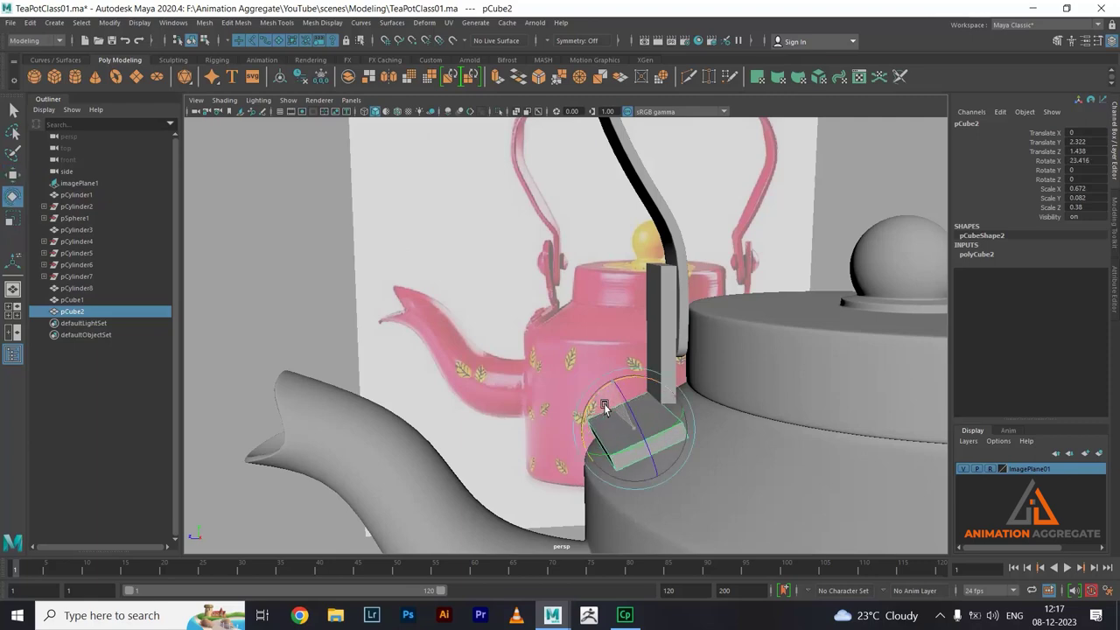
pyautogui.keyDown('alt'); pyautogui.moveTo(736, 425); pyautogui.dragTo(710, 407); pyautogui.keyUp('alt')
pyautogui.press('space')
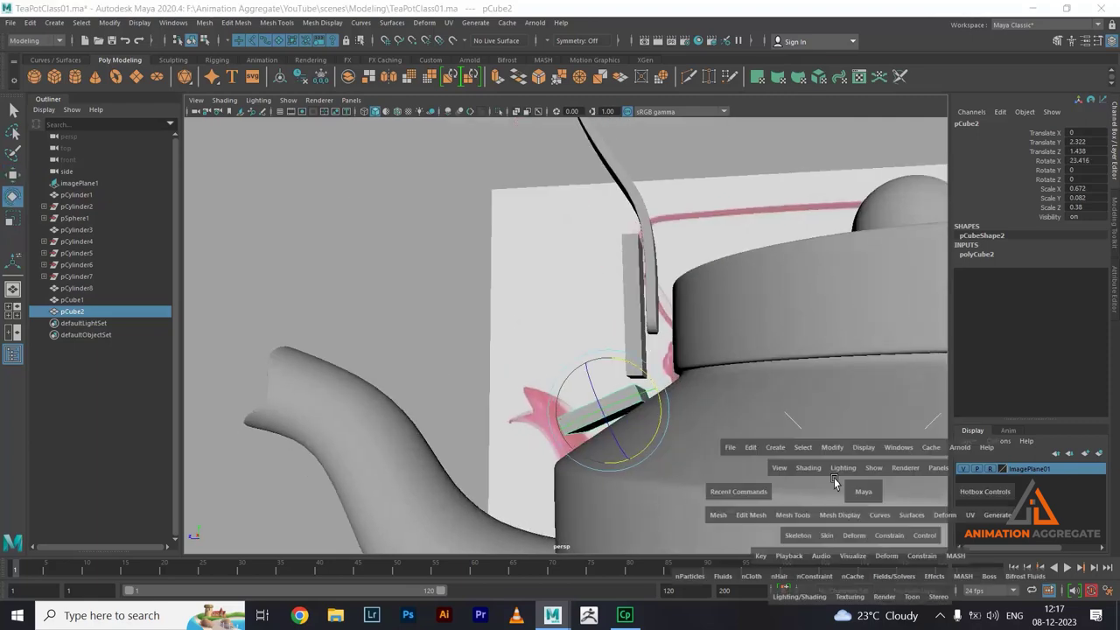
# - In the enlarged side view, tilt pCube2 further to about 32.7 in Rotate X
pyautogui.press('space')
pyautogui.scroll(5, 625, 283)
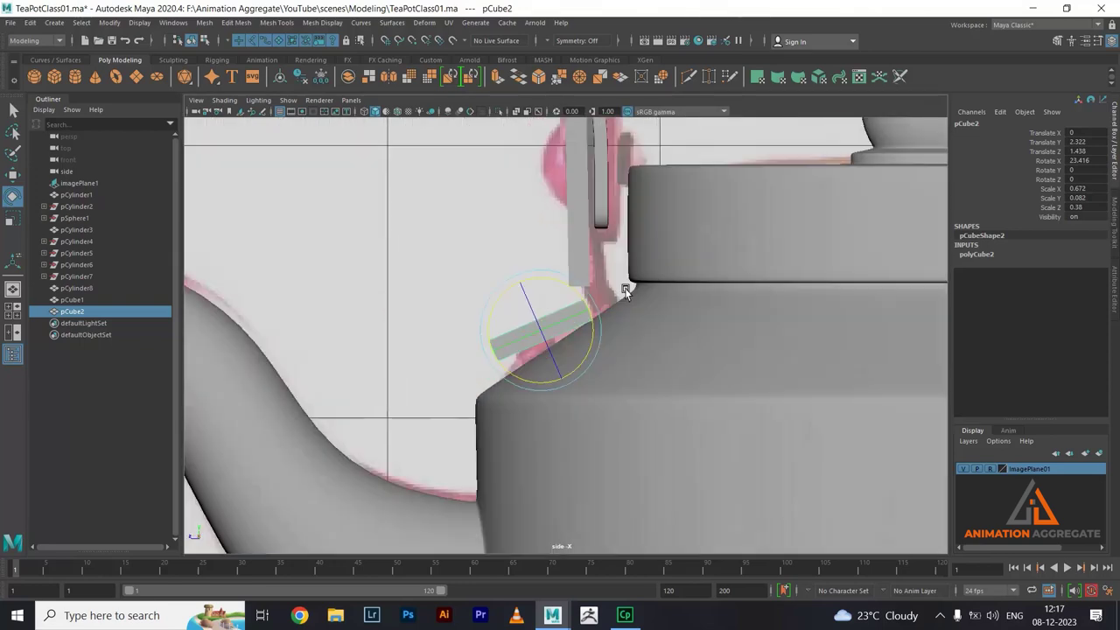
pyautogui.scroll(3, 565, 329)
pyautogui.moveTo(554, 283); pyautogui.dragTo(545, 287)
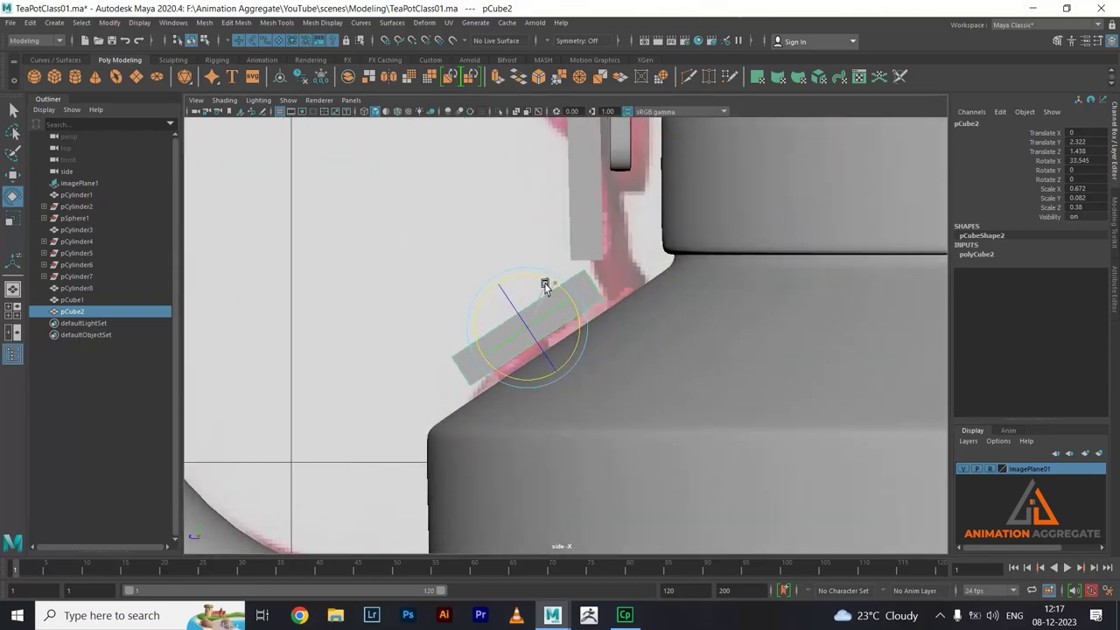
# - Move pCube2 flush onto the kettle shoulder at Translate Y 2.325, Z 1.376
pyautogui.press('w')
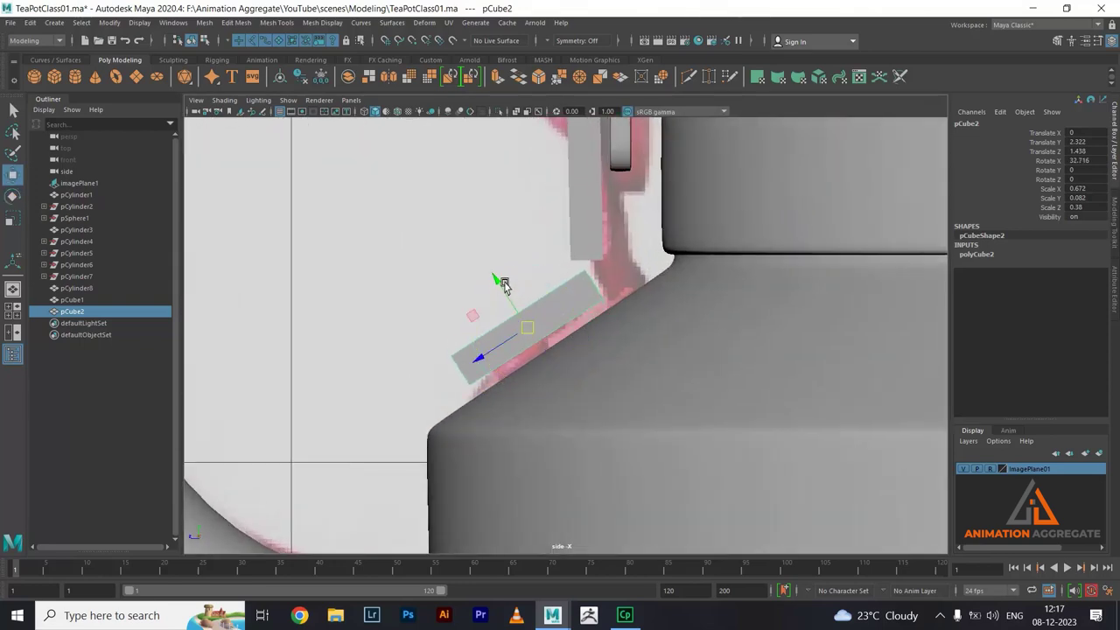
pyautogui.moveTo(496, 282); pyautogui.dragTo(504, 292)
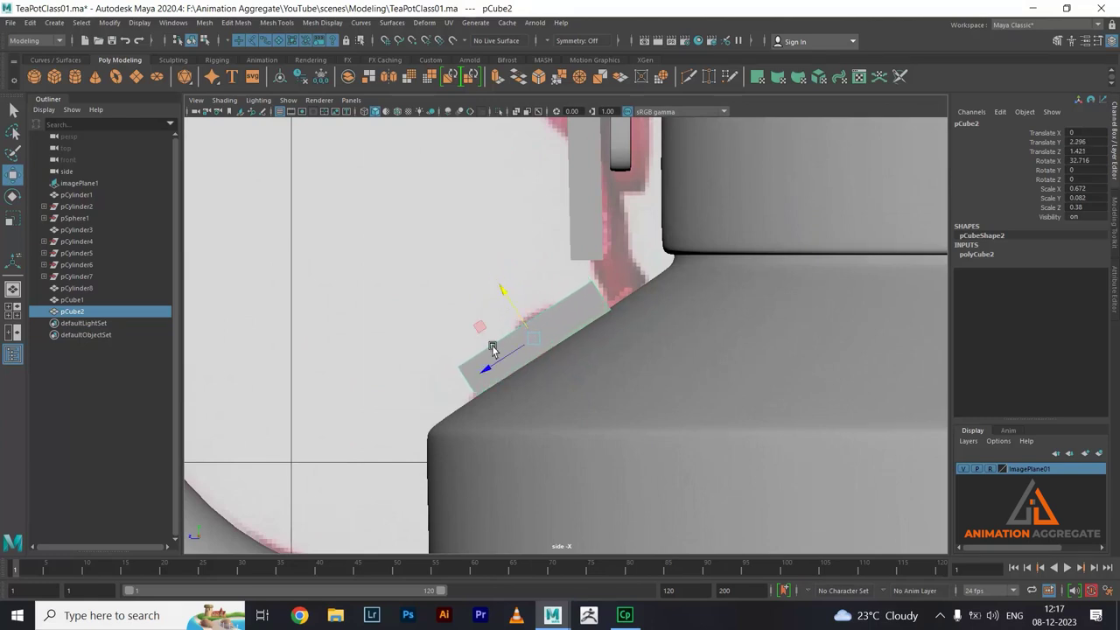
pyautogui.moveTo(486, 366); pyautogui.dragTo(496, 365)
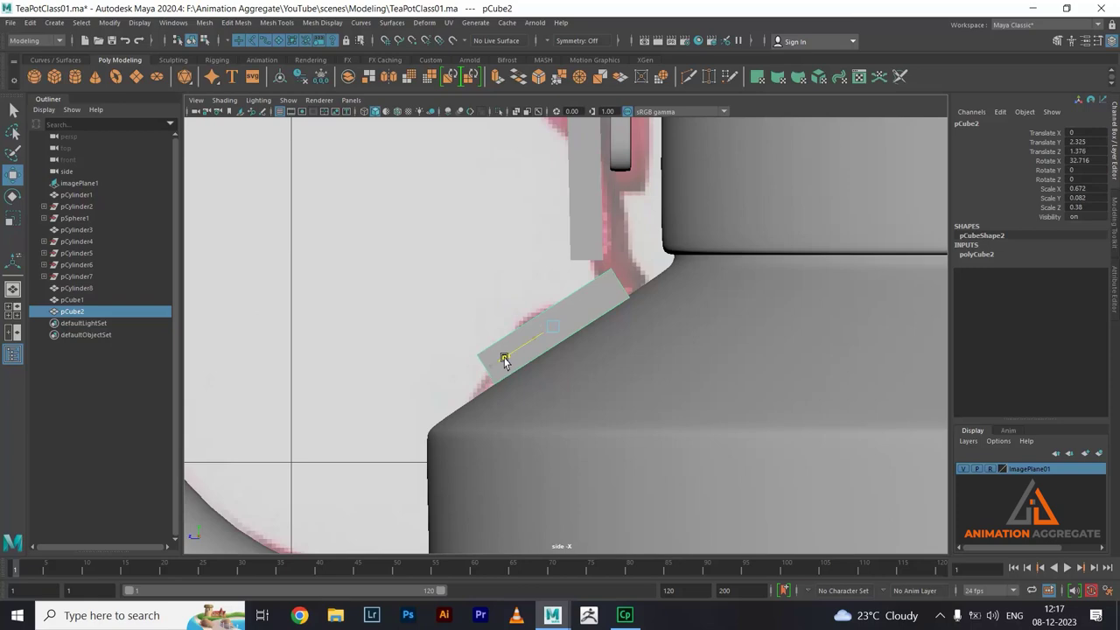
pyautogui.press('space')
pyautogui.press('space')
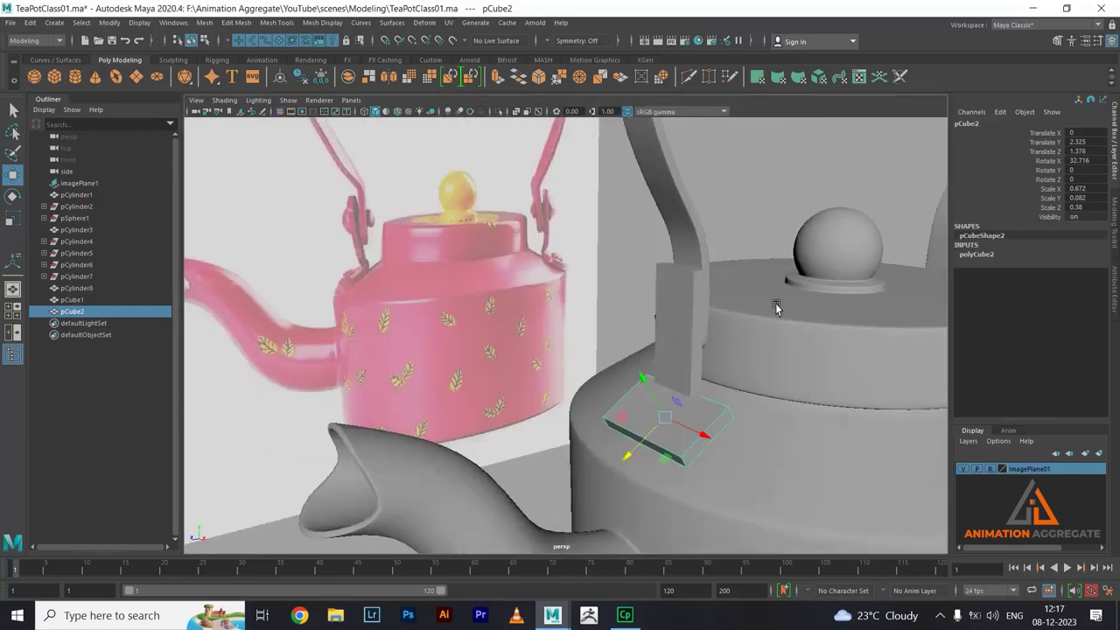
pyautogui.scroll(3, 753, 341)
pyautogui.scroll(3, 675, 371)
# - Select a slab edge and split its edge ring with Split Type Multi
pyautogui.scroll(3, 674, 370)
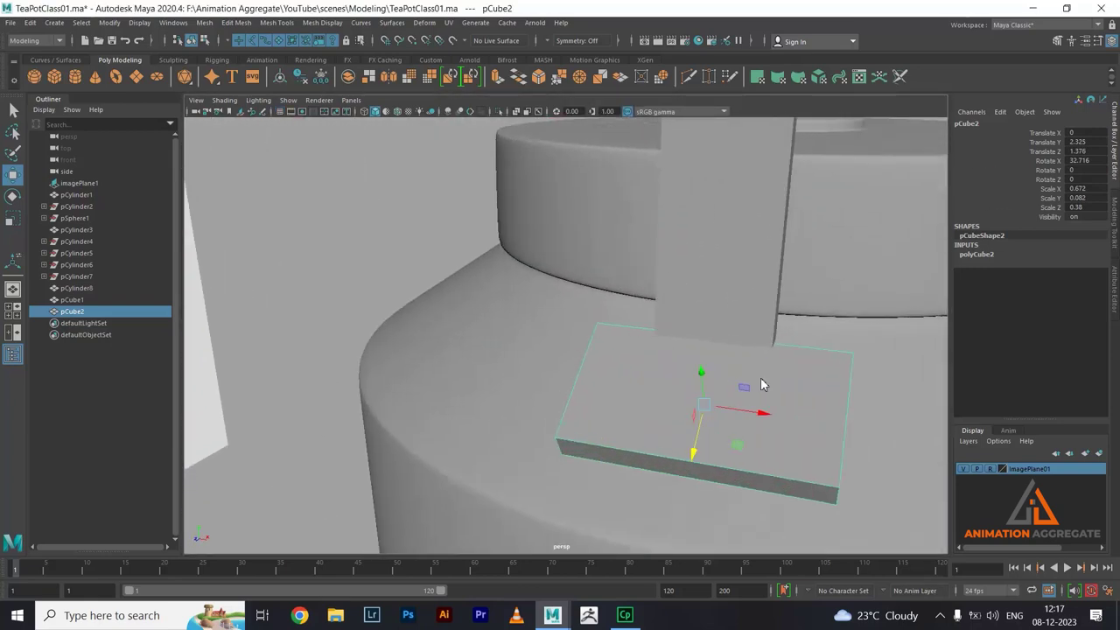
pyautogui.rightClick(760, 296)
pyautogui.click(760, 265)
pyautogui.click(795, 343)
pyautogui.keyDown('shift'); pyautogui.rightClick(849, 254); pyautogui.keyUp('shift')
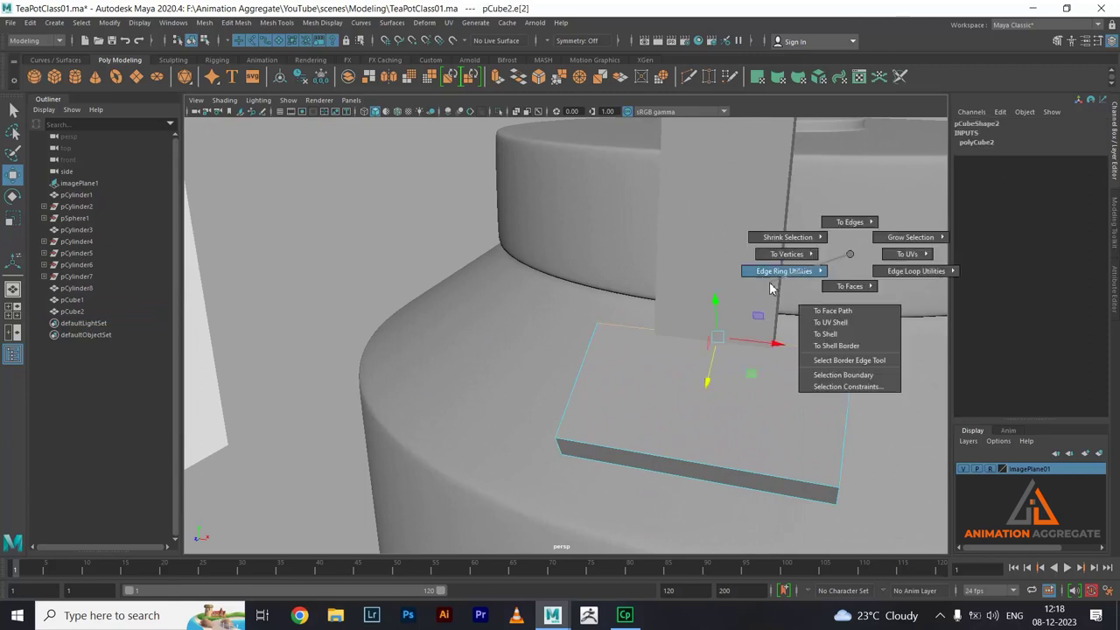
pyautogui.keyDown('alt'); pyautogui.moveTo(845, 307); pyautogui.dragTo(980, 168); pyautogui.keyUp('alt')
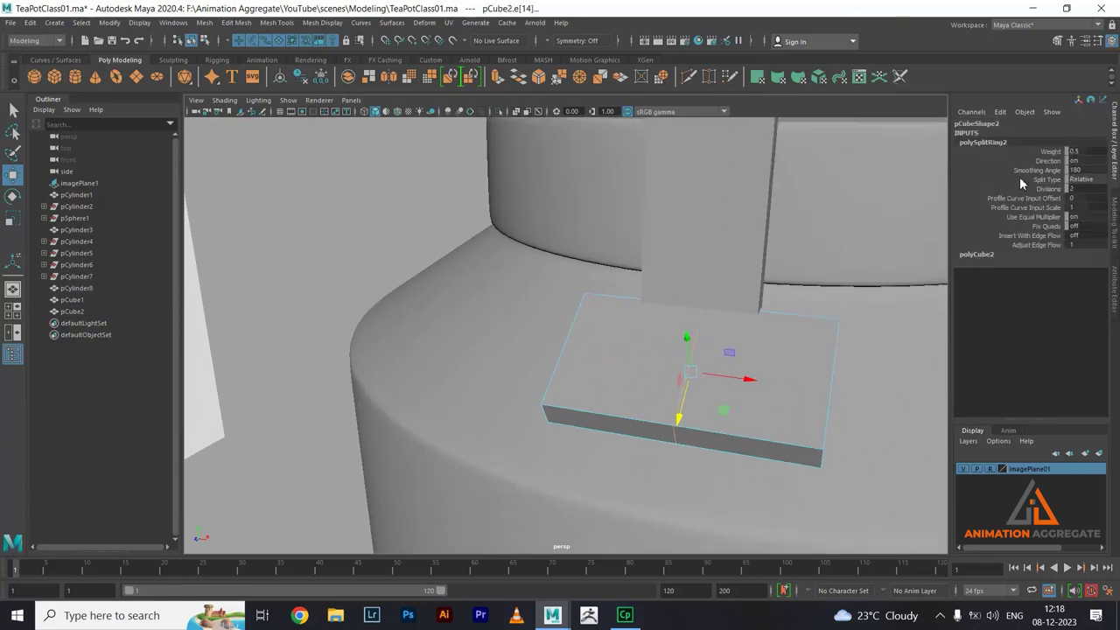
pyautogui.click(1083, 178)
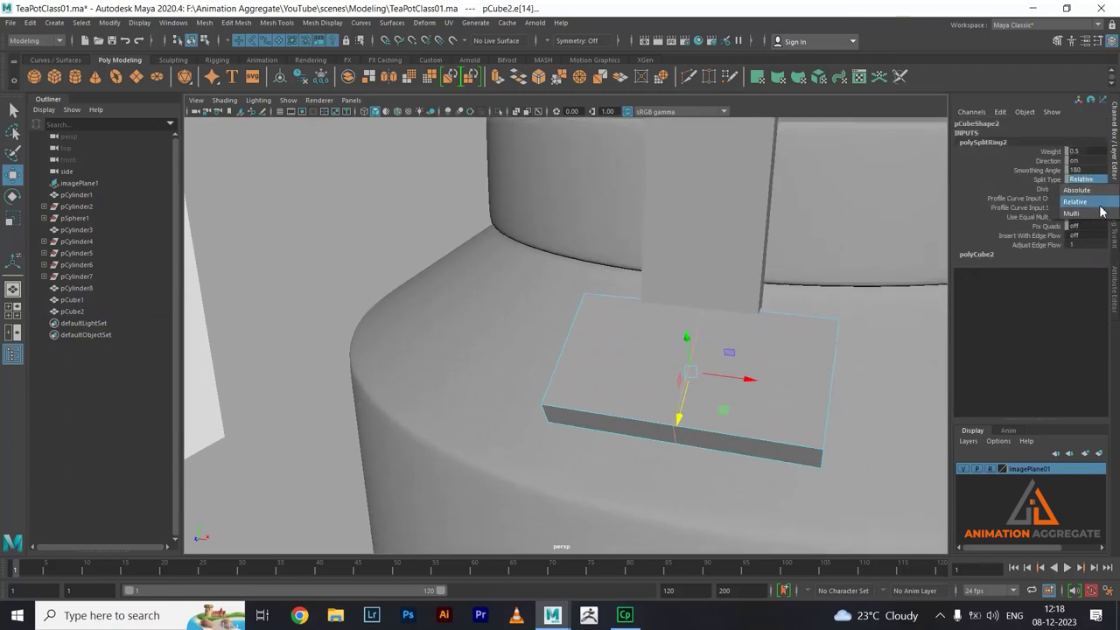
pyautogui.click(1075, 213)
# - Insert two more edge loops across the slab with the Insert Edge Loop Tool
pyautogui.moveTo(825, 295)
pyautogui.keyDown('alt'); pyautogui.mouseDown()
pyautogui.moveTo(745, 280)
pyautogui.moveTo(798, 310)
pyautogui.mouseUp(); pyautogui.keyUp('alt')
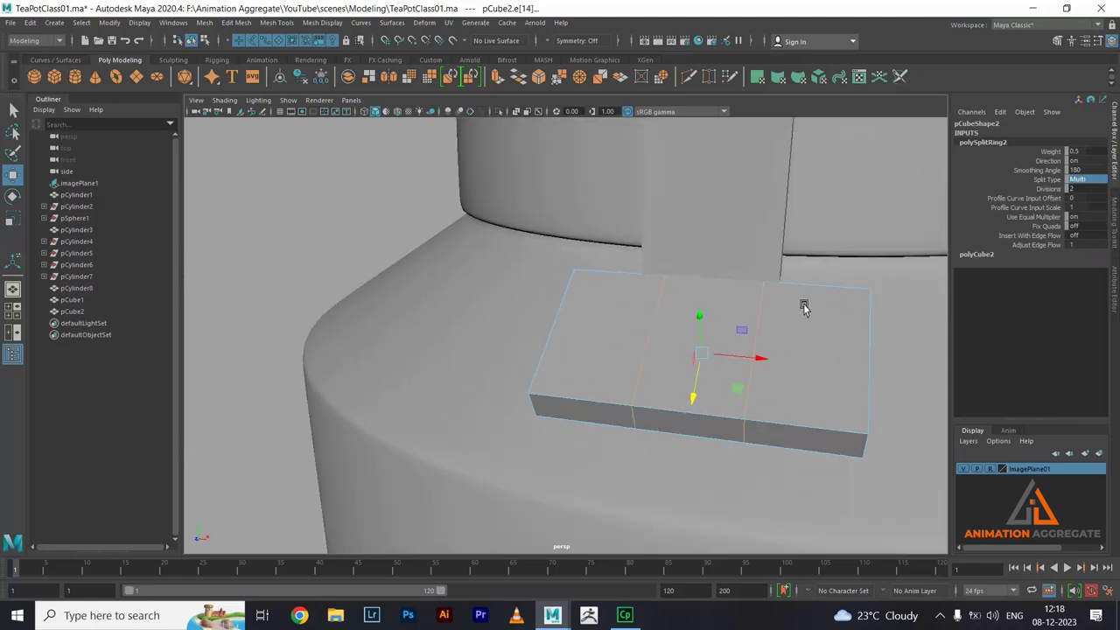
pyautogui.press('r')
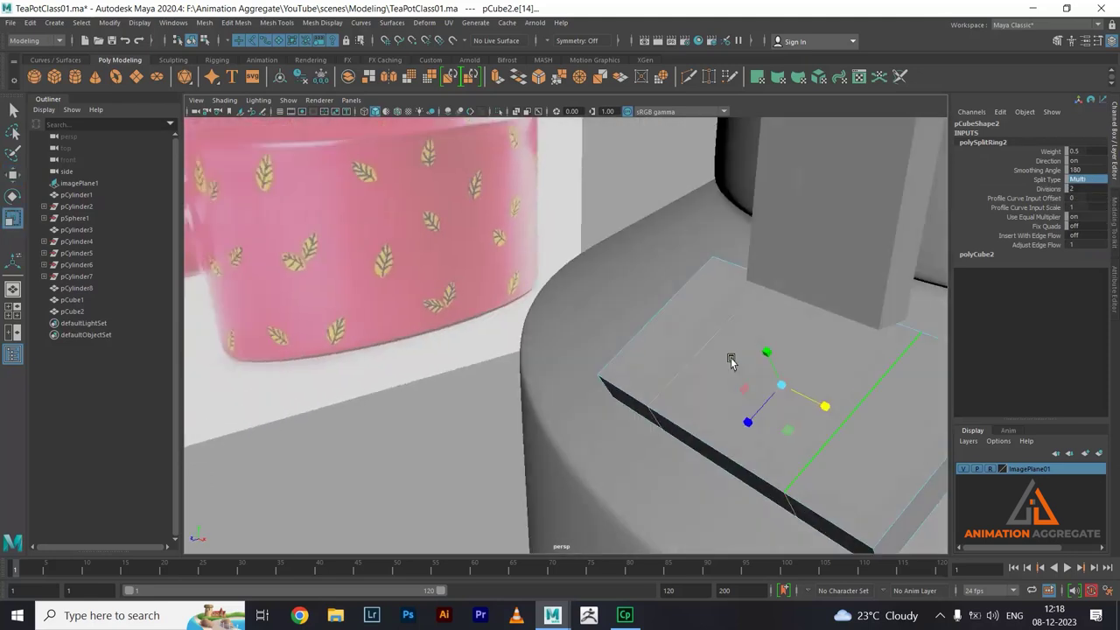
pyautogui.moveTo(790, 357)
pyautogui.keyDown('alt'); pyautogui.mouseDown()
pyautogui.moveTo(730, 358)
pyautogui.moveTo(798, 379)
pyautogui.moveTo(770, 385)
pyautogui.mouseUp(); pyautogui.keyUp('alt')
pyautogui.moveTo(765, 365); pyautogui.dragTo(823, 289, button='right')
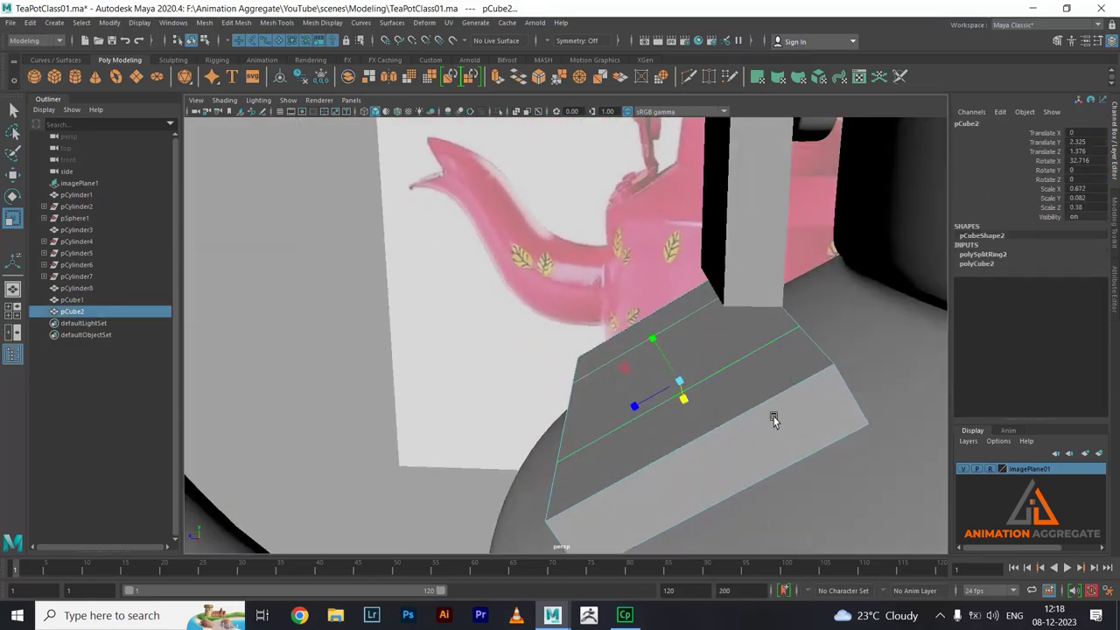
pyautogui.keyDown('shift'); pyautogui.moveTo(740, 359); pyautogui.dragTo(685, 339, button='right'); pyautogui.keyUp('shift')
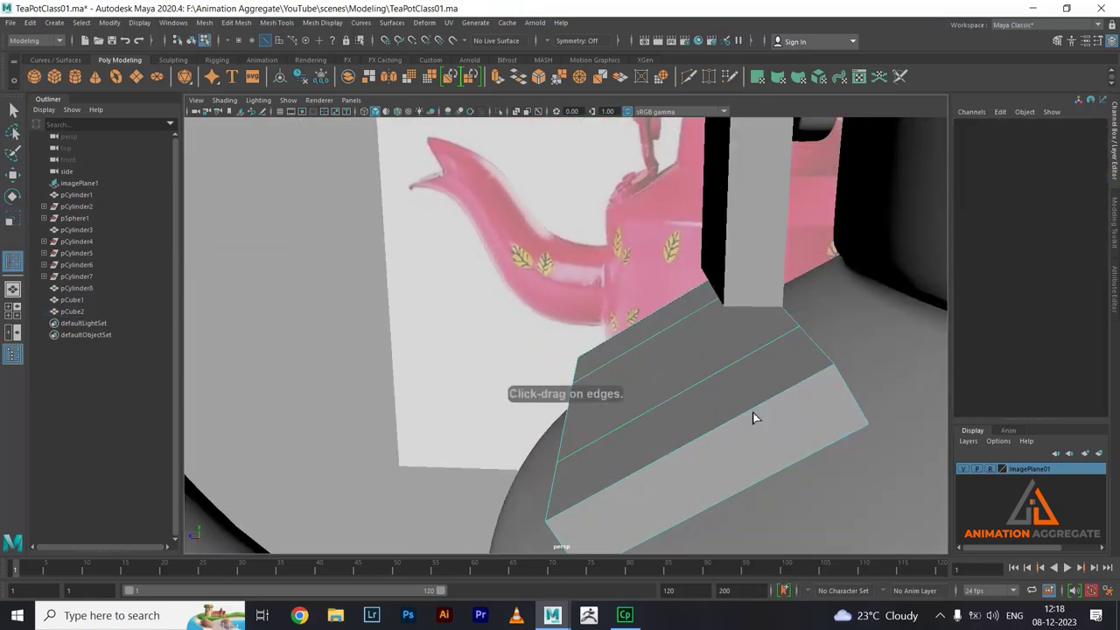
pyautogui.click(752, 410)
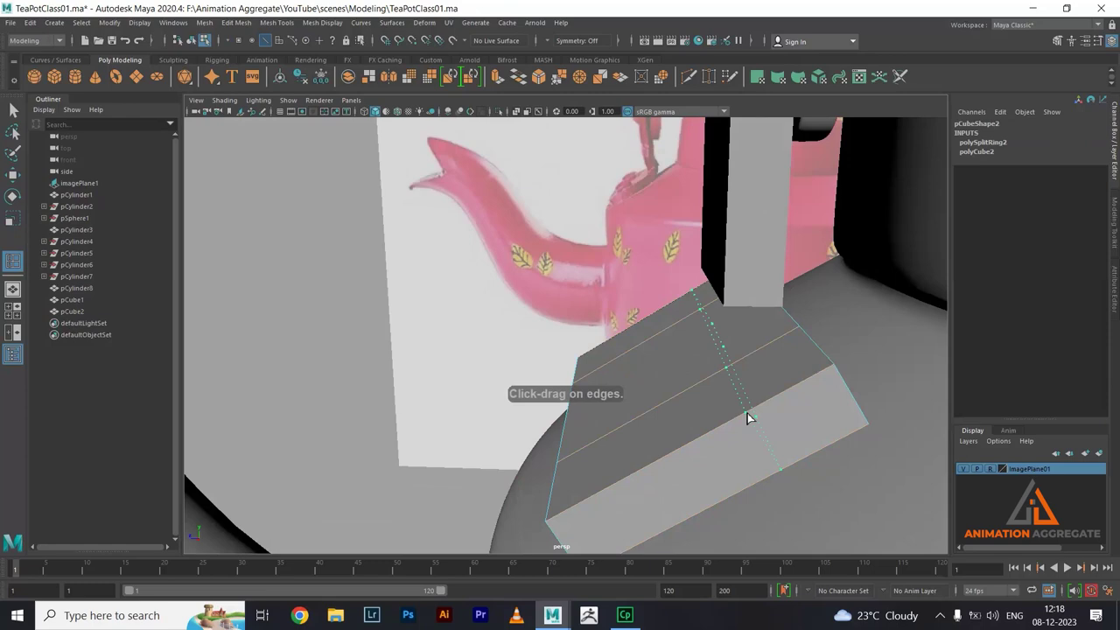
pyautogui.click(807, 385)
# - Select a face on the top of the slab in face mode
pyautogui.keyDown('alt'); pyautogui.moveTo(807, 382); pyautogui.dragTo(796, 352); pyautogui.keyUp('alt')
pyautogui.press('w')
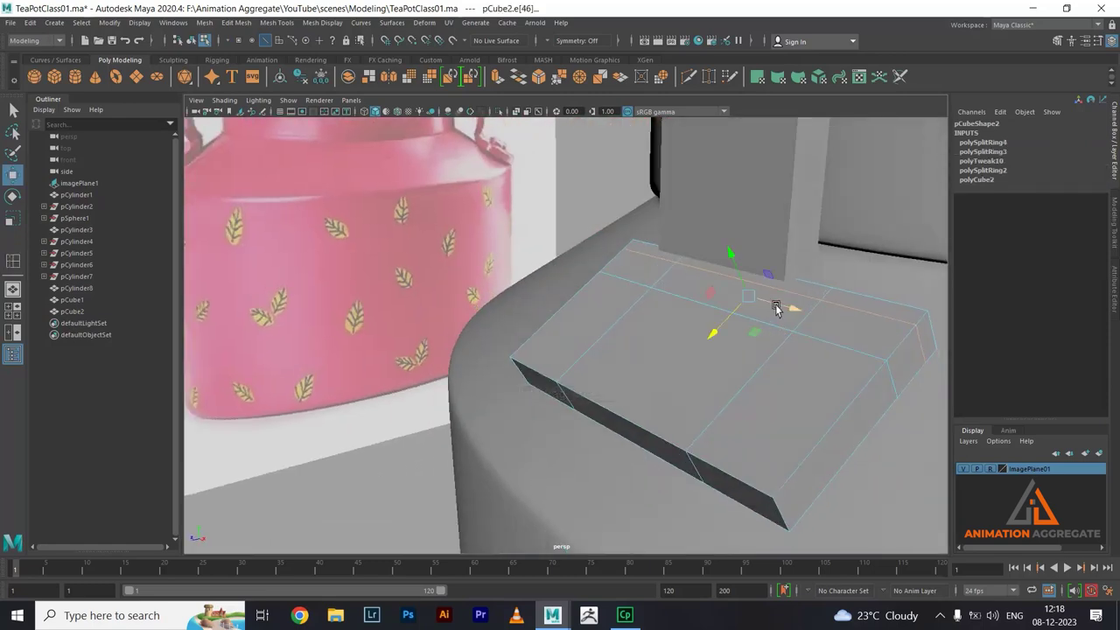
pyautogui.moveTo(776, 308); pyautogui.dragTo(775, 324, button='right')
pyautogui.click(792, 337)
pyautogui.moveTo(760, 313)
pyautogui.keyDown('alt'); pyautogui.mouseDown()
pyautogui.moveTo(746, 313)
pyautogui.moveTo(767, 303)
pyautogui.mouseUp(); pyautogui.keyUp('alt')
# - Delete the slab's top face and the upright block's bottom face to open matching holes
pyautogui.press('Delete')
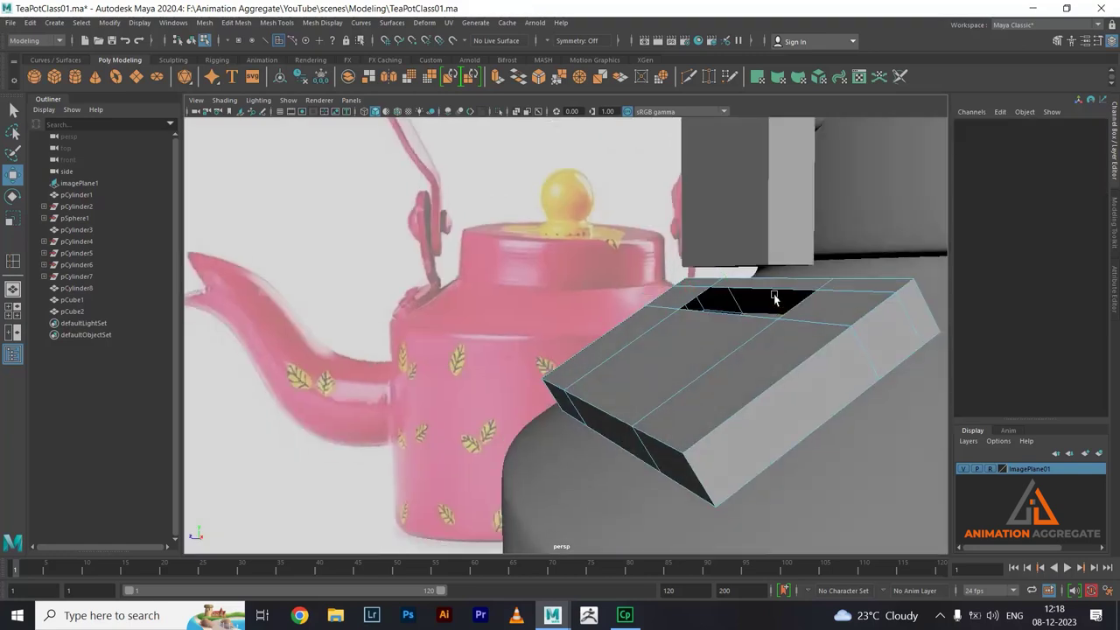
pyautogui.moveTo(795, 236); pyautogui.dragTo(793, 263, button='right')
pyautogui.click(797, 218)
pyautogui.keyDown('alt'); pyautogui.moveTo(797, 218); pyautogui.dragTo(768, 280); pyautogui.keyUp('alt')
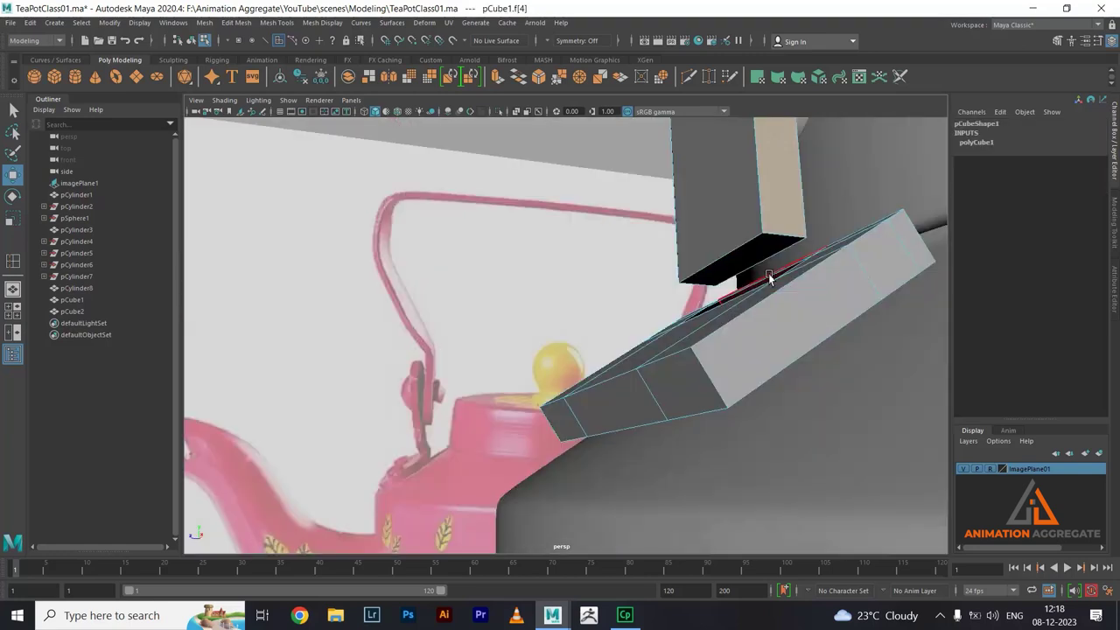
pyautogui.press('Delete')
# - Combine the upright block and base slab into one mesh with Mesh > Combine
pyautogui.press('F8')
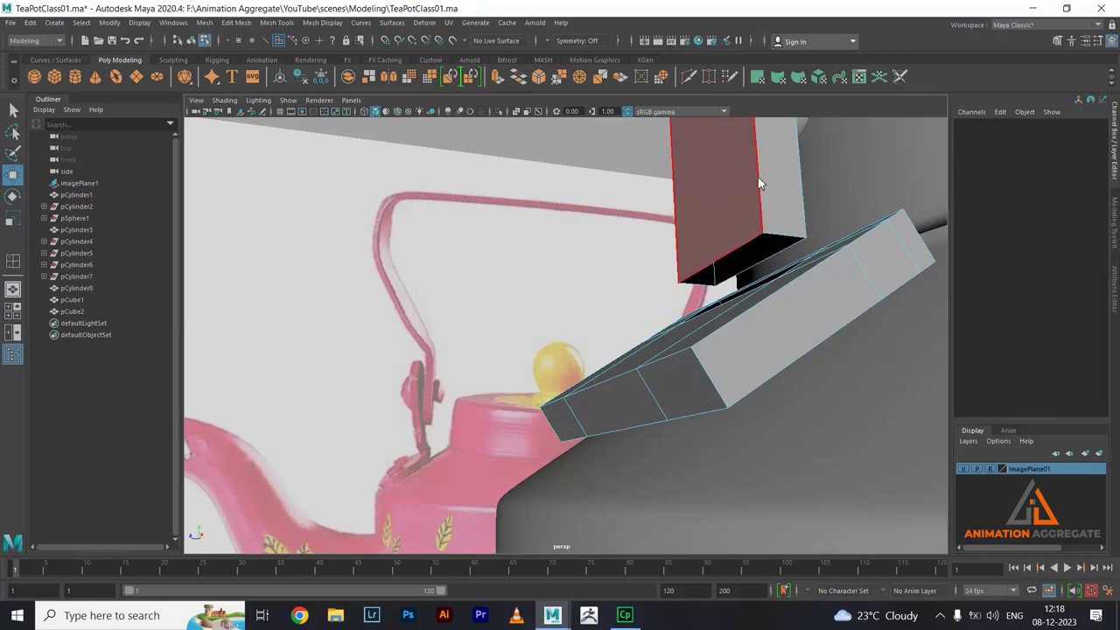
pyautogui.click(773, 245)
pyautogui.keyDown('alt'); pyautogui.moveTo(773, 245); pyautogui.dragTo(785, 302); pyautogui.keyUp('alt')
pyautogui.keyDown('shift'); pyautogui.click(783, 366); pyautogui.keyUp('shift')
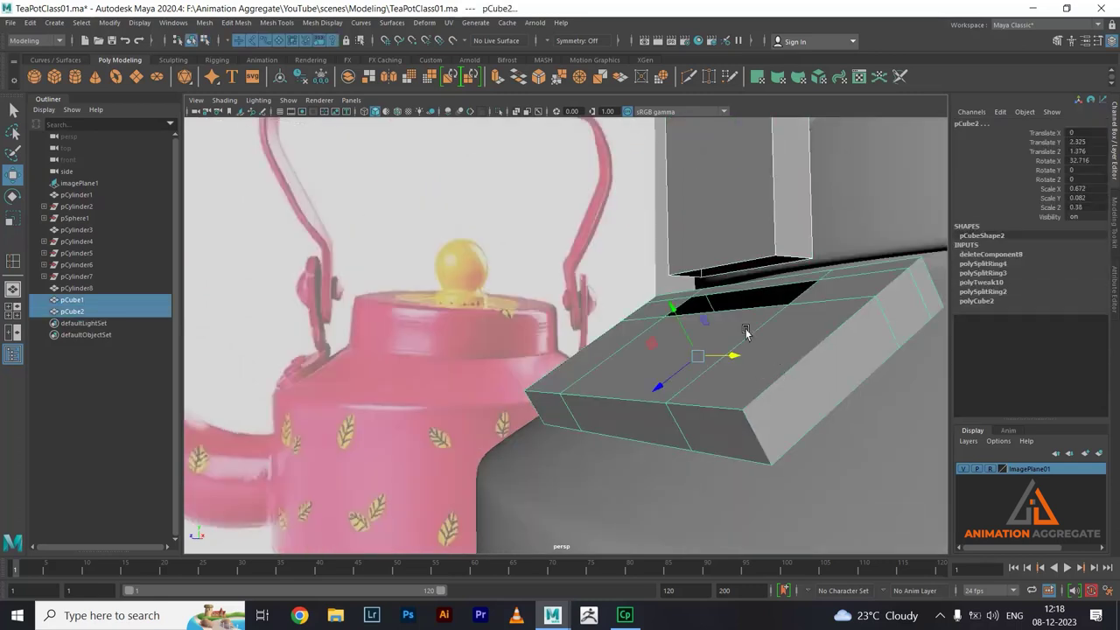
pyautogui.click(205, 22)
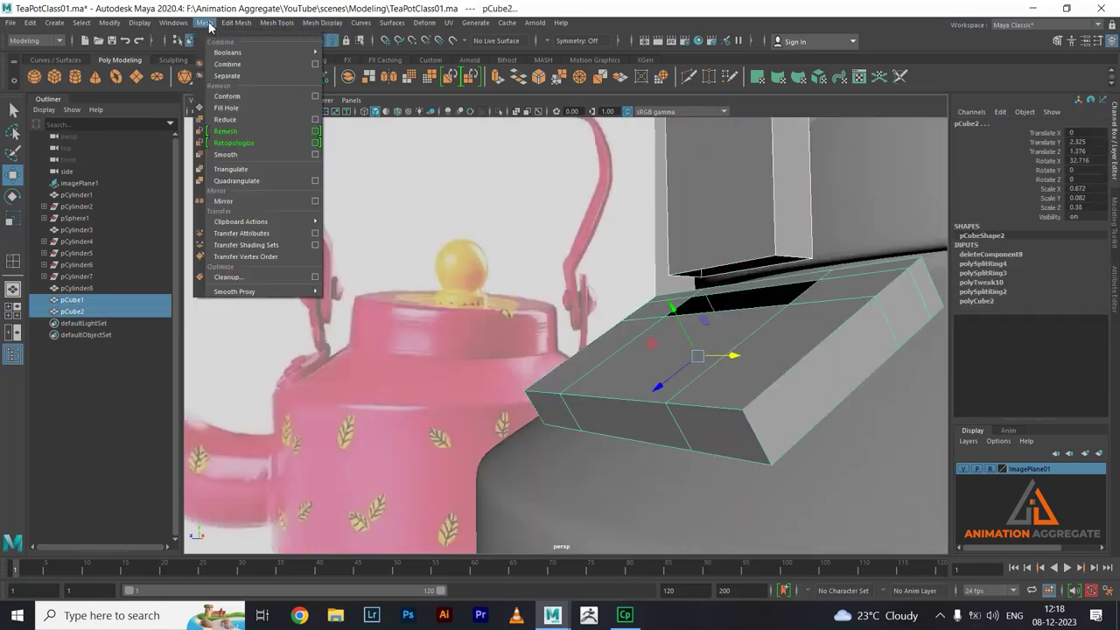
pyautogui.click(236, 75)
# - Lower the upright's open bottom edge and bridge it to the base opening with Edit Mesh > Bridge
pyautogui.moveTo(743, 262)
pyautogui.keyDown('alt'); pyautogui.mouseDown()
pyautogui.moveTo(768, 251)
pyautogui.moveTo(778, 225)
pyautogui.mouseUp(); pyautogui.keyUp('alt')
pyautogui.moveTo(779, 225); pyautogui.dragTo(789, 170, button='right')
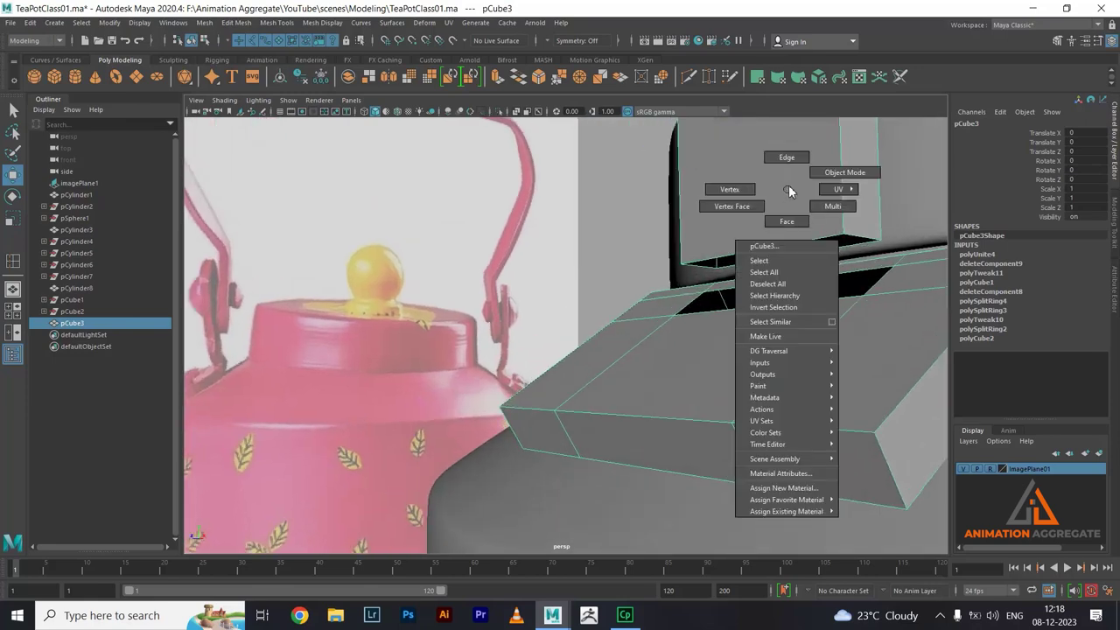
pyautogui.click(776, 238)
pyautogui.moveTo(777, 234); pyautogui.dragTo(782, 280)
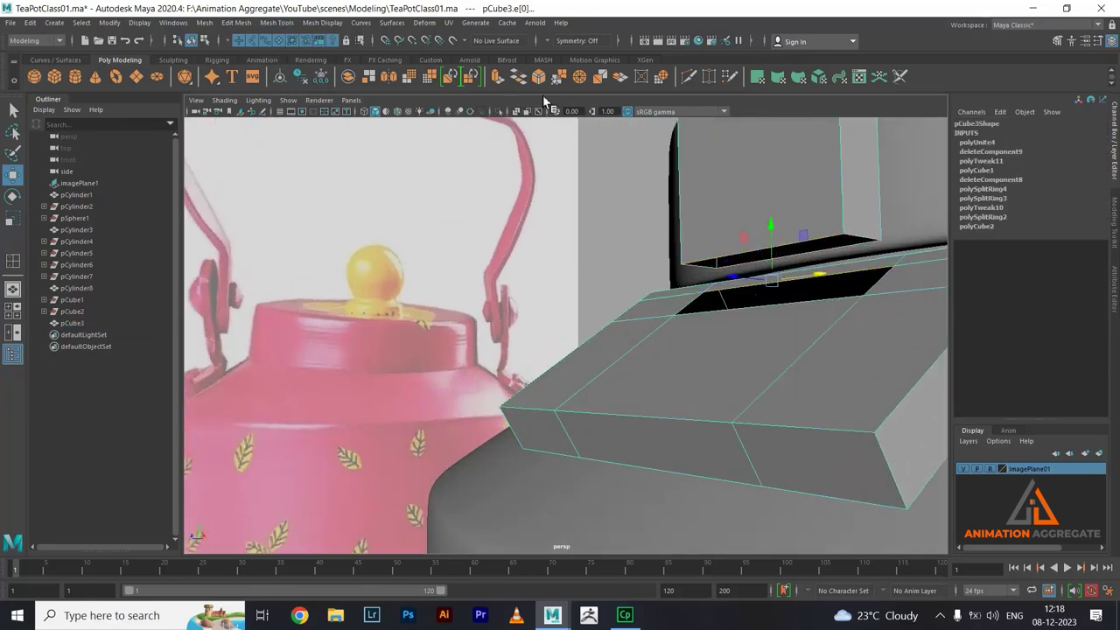
pyautogui.click(237, 22)
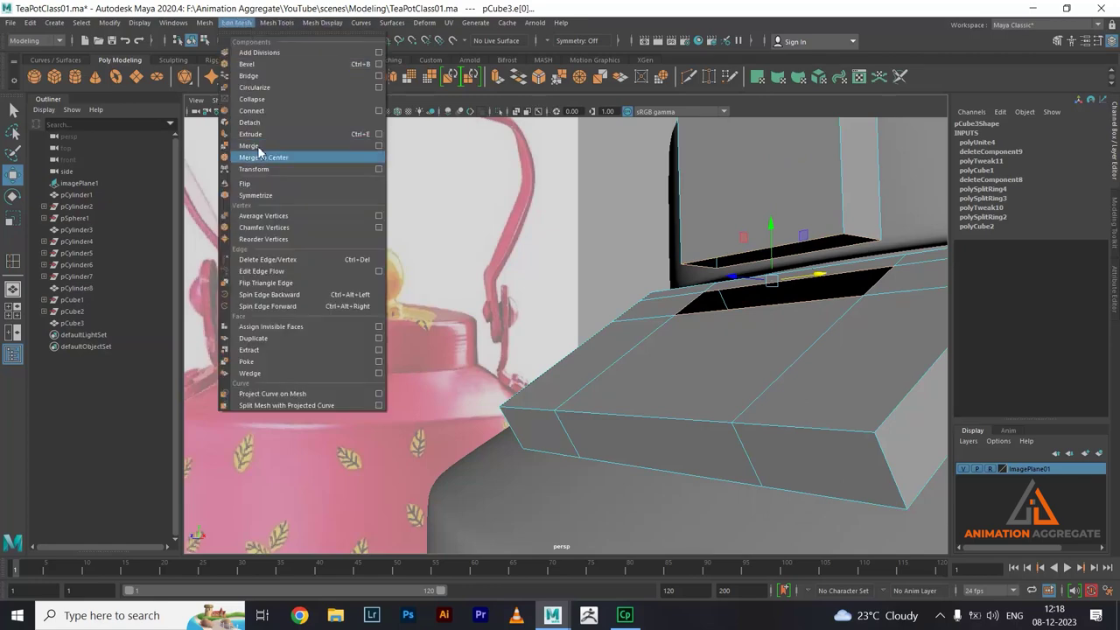
pyautogui.click(252, 76)
pyautogui.moveTo(795, 265)
pyautogui.keyDown('alt'); pyautogui.mouseDown()
pyautogui.moveTo(707, 272)
pyautogui.moveTo(718, 291)
pyautogui.moveTo(703, 289)
pyautogui.moveTo(734, 300)
pyautogui.mouseUp(); pyautogui.keyUp('alt')
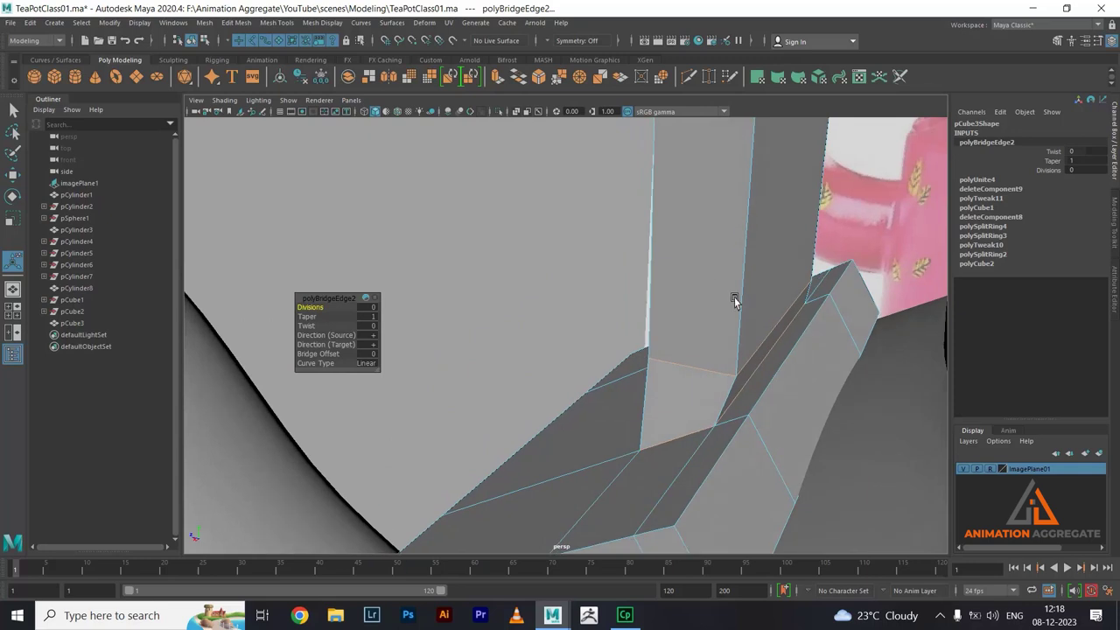
# - Select the pillar's vertical edges in edge mode
pyautogui.keyDown('alt'); pyautogui.moveTo(769, 263); pyautogui.dragTo(775, 238); pyautogui.keyUp('alt')
pyautogui.moveTo(775, 233); pyautogui.dragTo(789, 299, button='right')
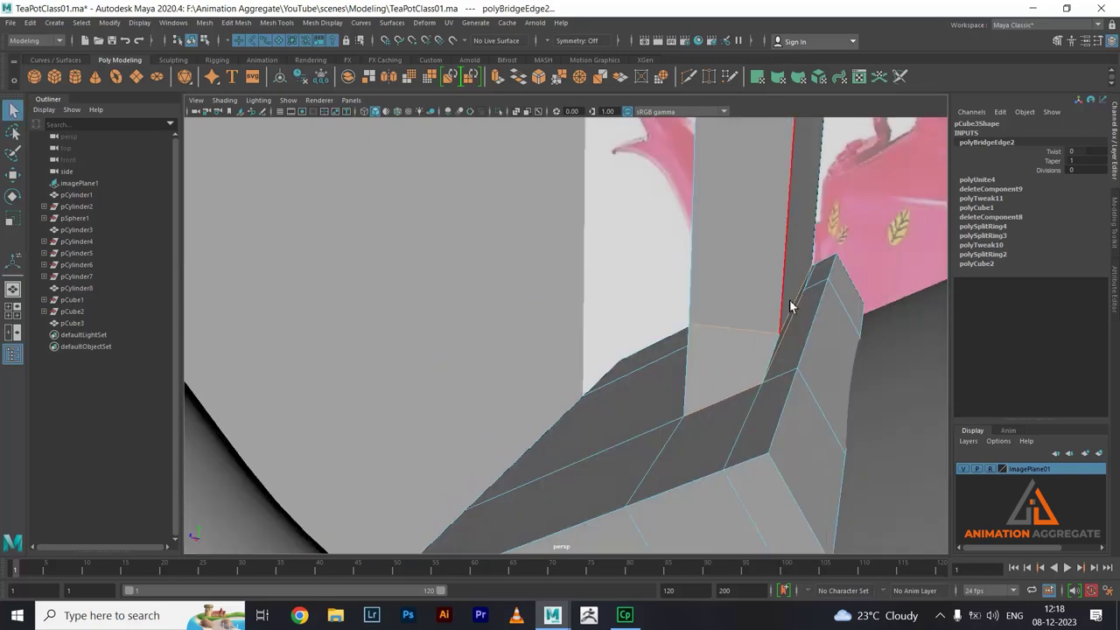
pyautogui.click(794, 308)
pyautogui.moveTo(794, 308)
pyautogui.keyDown('alt'); pyautogui.mouseDown()
pyautogui.moveTo(807, 283)
pyautogui.moveTo(745, 276)
pyautogui.mouseUp(); pyautogui.keyUp('alt')
pyautogui.press('w')
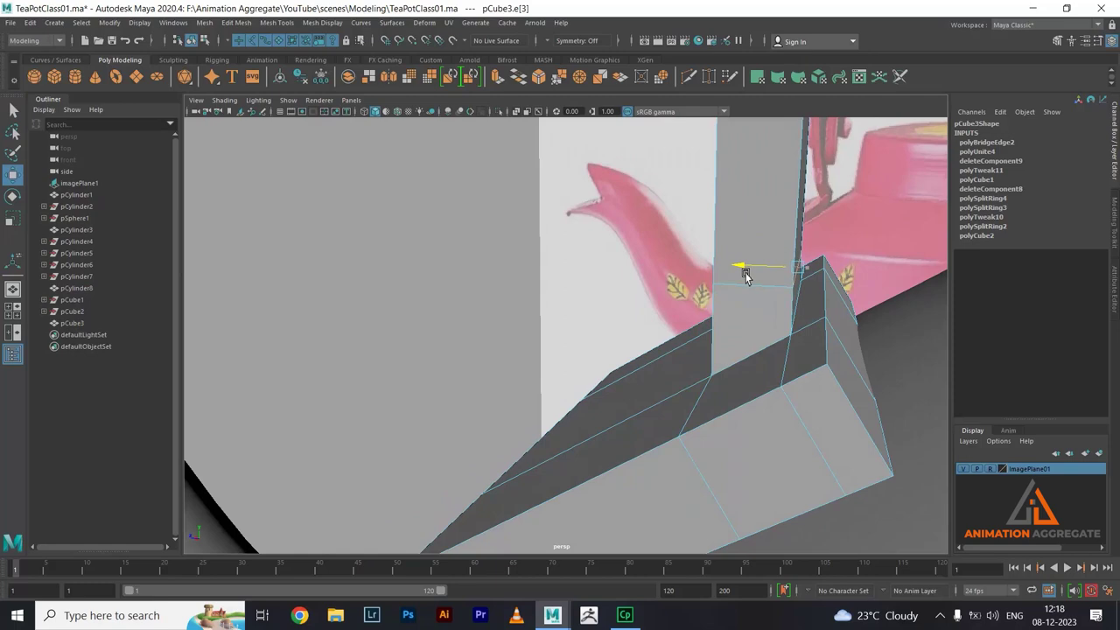
pyautogui.moveTo(740, 313)
pyautogui.keyDown('alt'); pyautogui.mouseDown()
pyautogui.moveTo(878, 312)
pyautogui.moveTo(863, 292)
pyautogui.moveTo(831, 293)
pyautogui.moveTo(814, 323)
pyautogui.moveTo(781, 284)
pyautogui.mouseUp(); pyautogui.keyUp('alt')
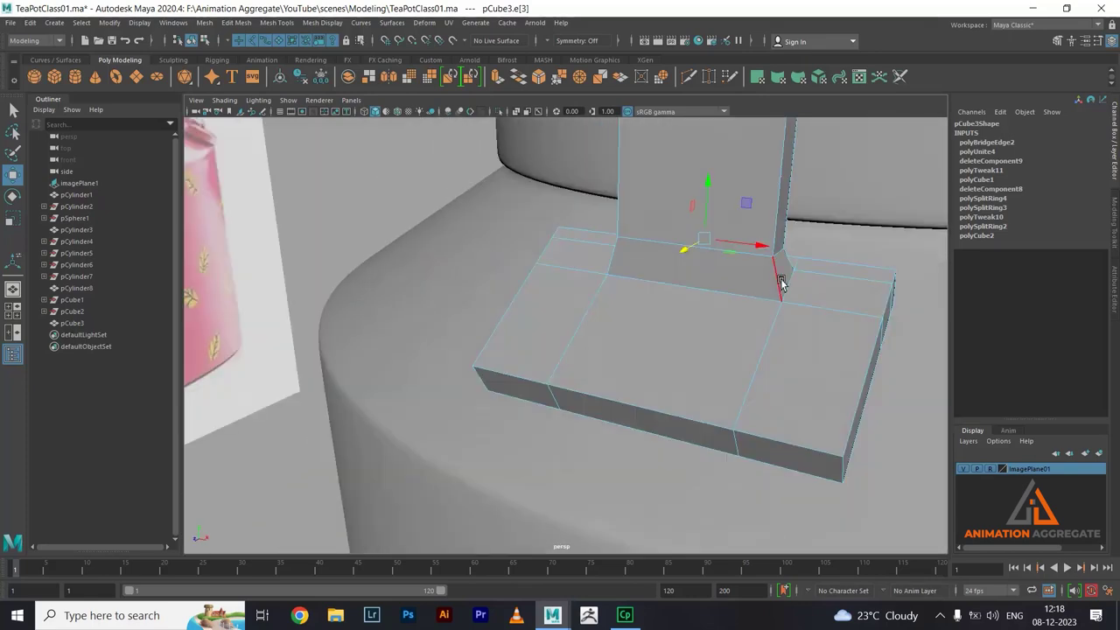
pyautogui.moveTo(825, 385)
pyautogui.keyDown('alt'); pyautogui.mouseDown()
pyautogui.moveTo(755, 370)
pyautogui.moveTo(783, 383)
pyautogui.moveTo(795, 347)
pyautogui.moveTo(796, 365)
pyautogui.moveTo(757, 242)
pyautogui.mouseUp(); pyautogui.keyUp('alt')
pyautogui.click(778, 147)
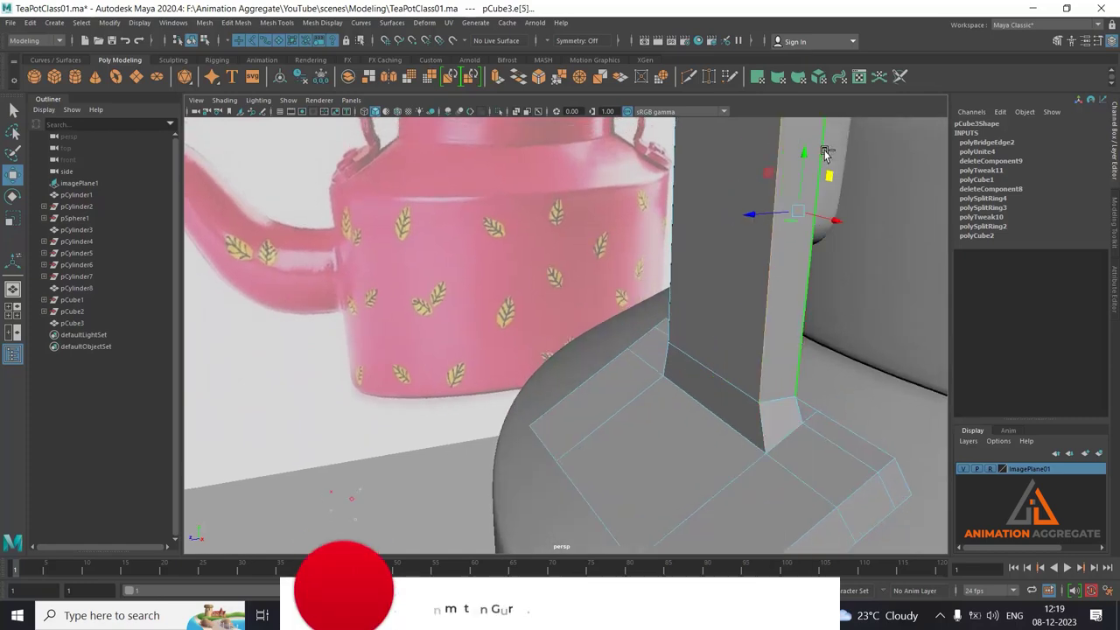
# - Add the pillar's left vertical edge and two base-plate outer edges to the selection
pyautogui.moveTo(825, 150)
pyautogui.keyDown('alt'); pyautogui.mouseDown()
pyautogui.moveTo(788, 225)
pyautogui.moveTo(578, 243)
pyautogui.mouseUp(); pyautogui.keyUp('alt')
pyautogui.keyDown('shift'); pyautogui.click(516, 247); pyautogui.keyUp('shift')
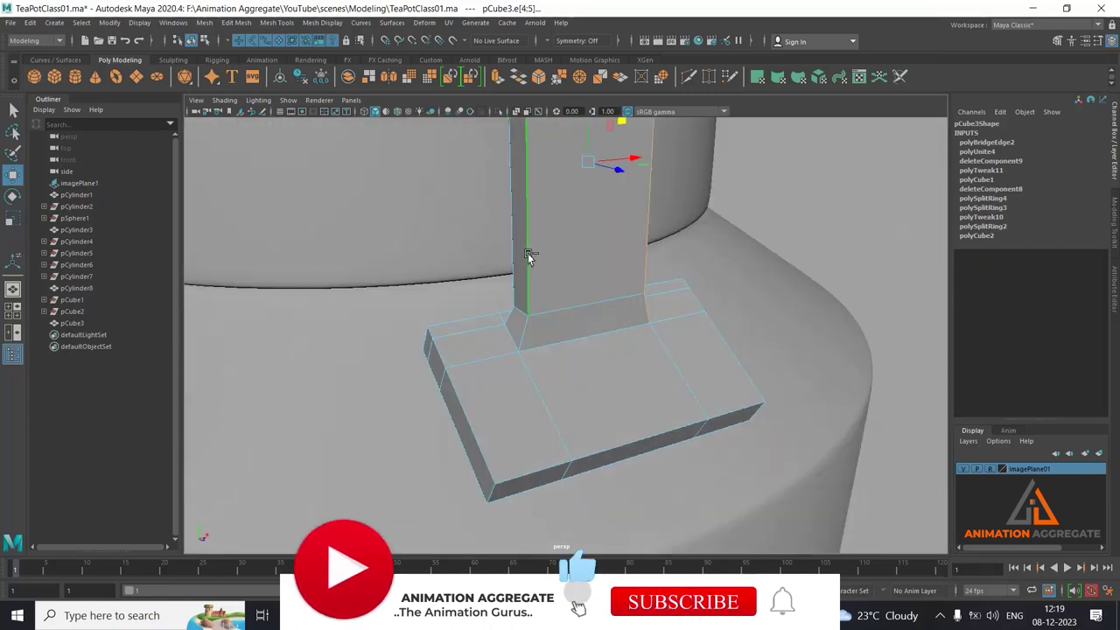
pyautogui.moveTo(567, 364)
pyautogui.keyDown('alt'); pyautogui.mouseDown()
pyautogui.moveTo(627, 347)
pyautogui.moveTo(642, 327)
pyautogui.moveTo(598, 377)
pyautogui.moveTo(617, 382)
pyautogui.mouseUp(); pyautogui.keyUp('alt')
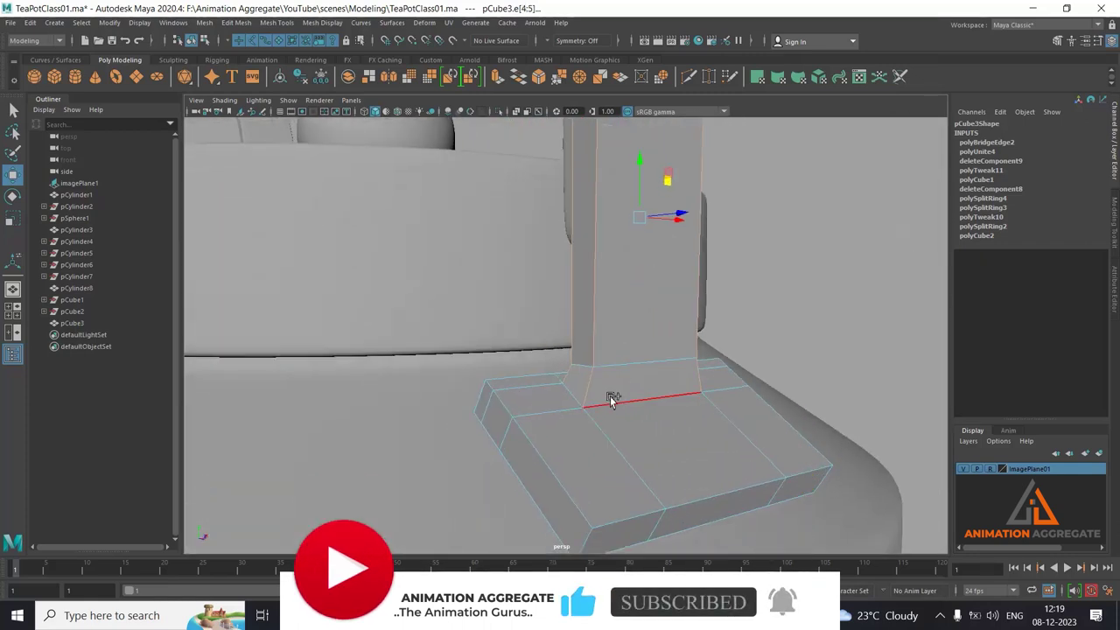
pyautogui.keyDown('shift'); pyautogui.click(528, 444); pyautogui.keyUp('shift')
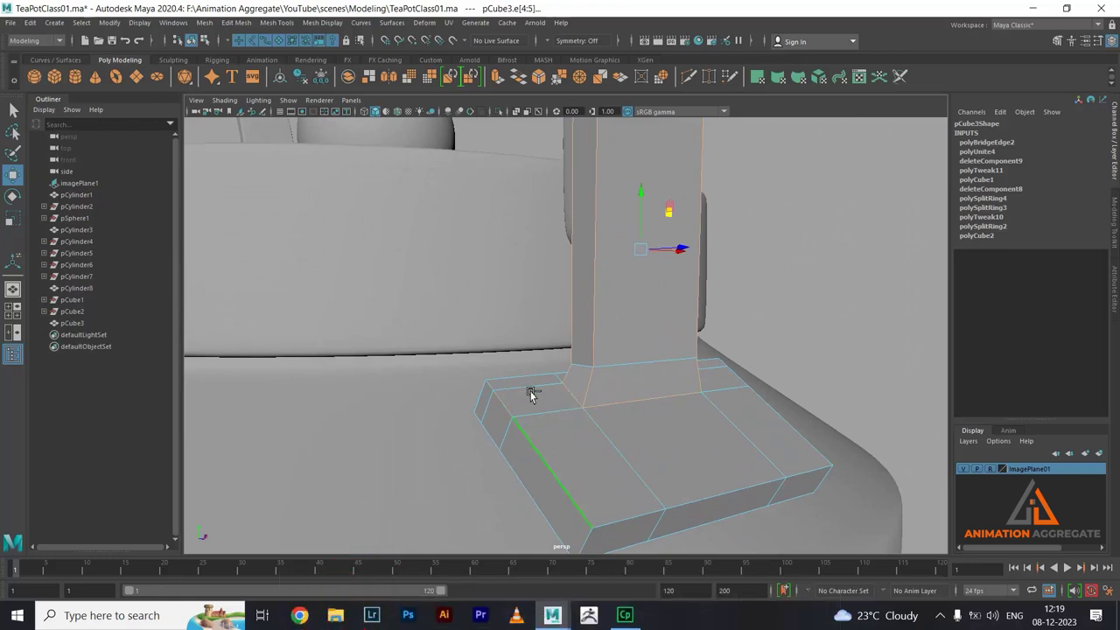
pyautogui.keyDown('shift'); pyautogui.click(526, 378); pyautogui.keyUp('shift')
# - Orbit around the base plate and pillar to review the selected edges
pyautogui.keyDown('alt'); pyautogui.moveTo(706, 438); pyautogui.dragTo(665, 443); pyautogui.keyUp('alt')
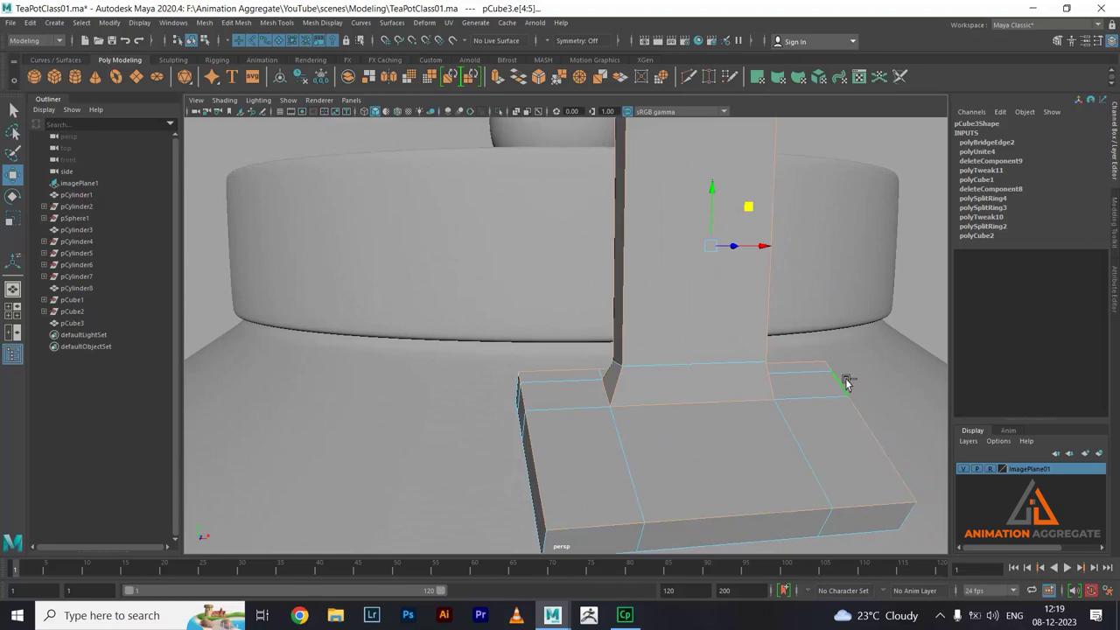
pyautogui.keyDown('alt'); pyautogui.moveTo(826, 481); pyautogui.dragTo(743, 463); pyautogui.keyUp('alt')
pyautogui.moveTo(745, 329)
pyautogui.keyDown('alt'); pyautogui.mouseDown()
pyautogui.moveTo(815, 383)
pyautogui.moveTo(731, 426)
pyautogui.moveTo(730, 452)
pyautogui.moveTo(593, 445)
pyautogui.mouseUp(); pyautogui.keyUp('alt')
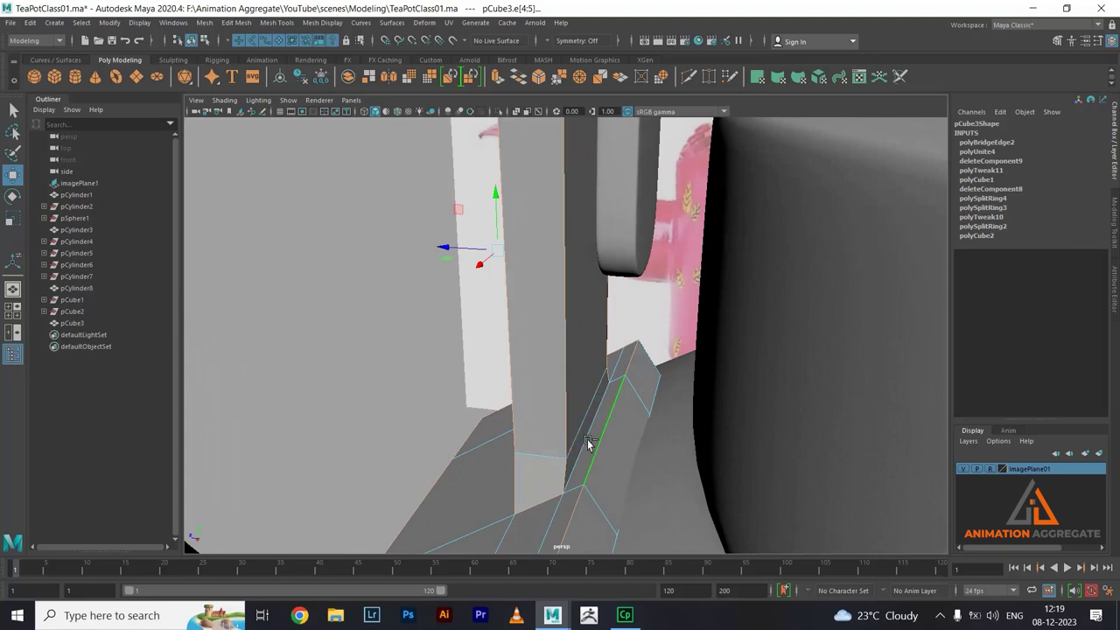
pyautogui.keyDown('alt'); pyautogui.moveTo(574, 467); pyautogui.dragTo(657, 486, button='right'); pyautogui.keyUp('alt')
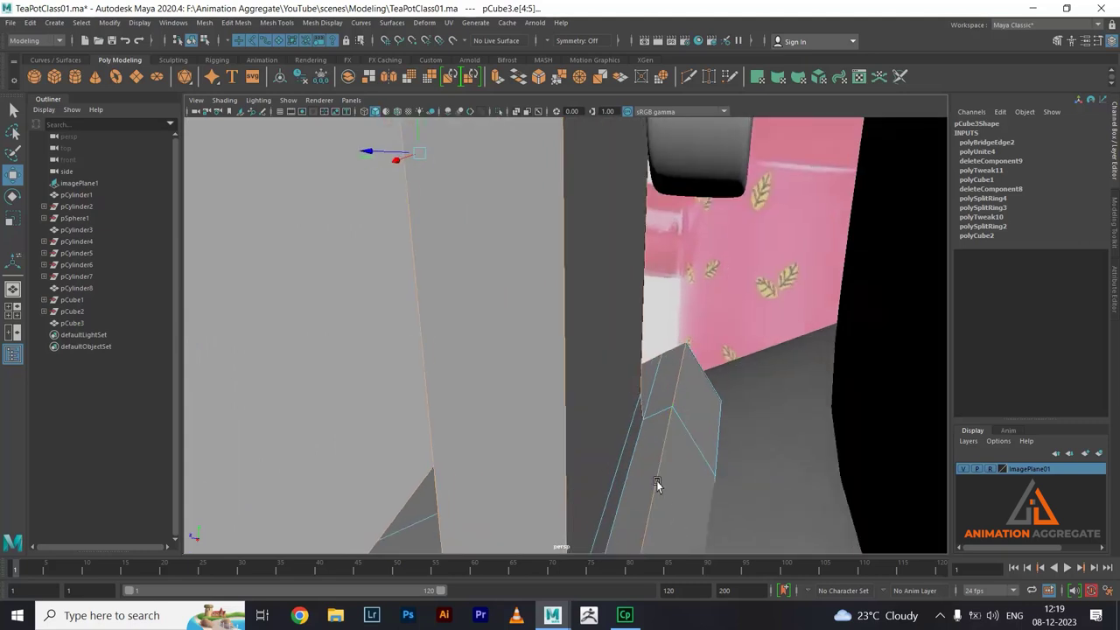
pyautogui.moveTo(665, 483)
pyautogui.keyDown('alt'); pyautogui.mouseDown()
pyautogui.moveTo(711, 440)
pyautogui.moveTo(721, 396)
pyautogui.mouseUp(); pyautogui.keyUp('alt')
pyautogui.keyDown('alt'); pyautogui.moveTo(731, 452); pyautogui.dragTo(750, 437); pyautogui.keyUp('alt')
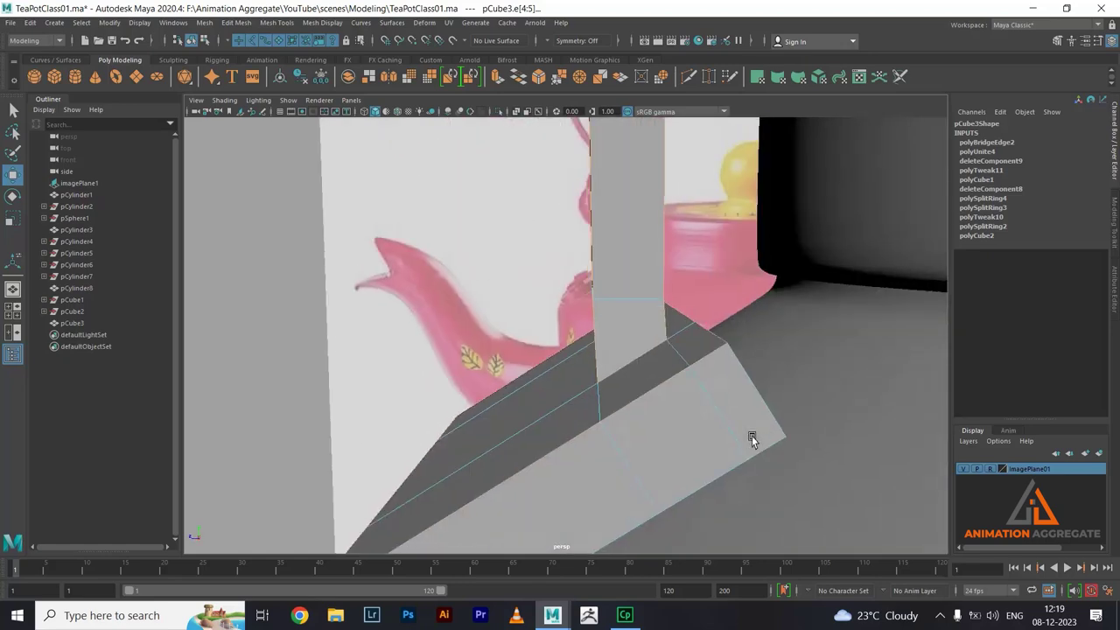
pyautogui.moveTo(825, 492)
pyautogui.keyDown('alt'); pyautogui.mouseDown()
pyautogui.moveTo(709, 440)
pyautogui.moveTo(767, 426)
pyautogui.moveTo(757, 439)
pyautogui.mouseUp(); pyautogui.keyUp('alt')
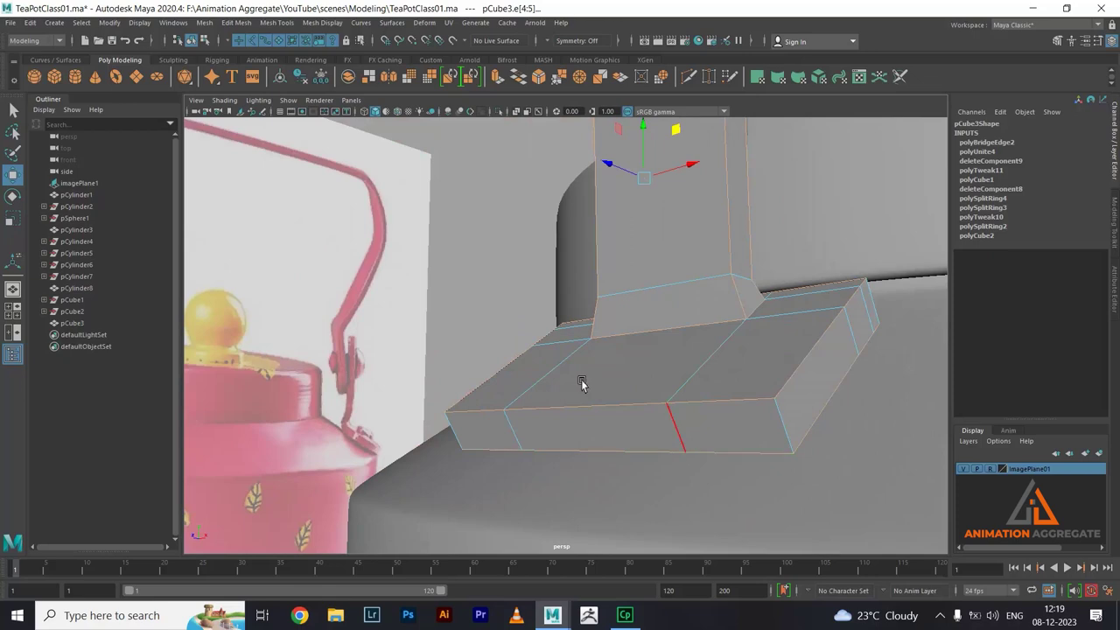
pyautogui.moveTo(582, 383)
pyautogui.keyDown('alt'); pyautogui.mouseDown()
pyautogui.moveTo(718, 400)
pyautogui.moveTo(595, 437)
pyautogui.mouseUp(); pyautogui.keyUp('alt')
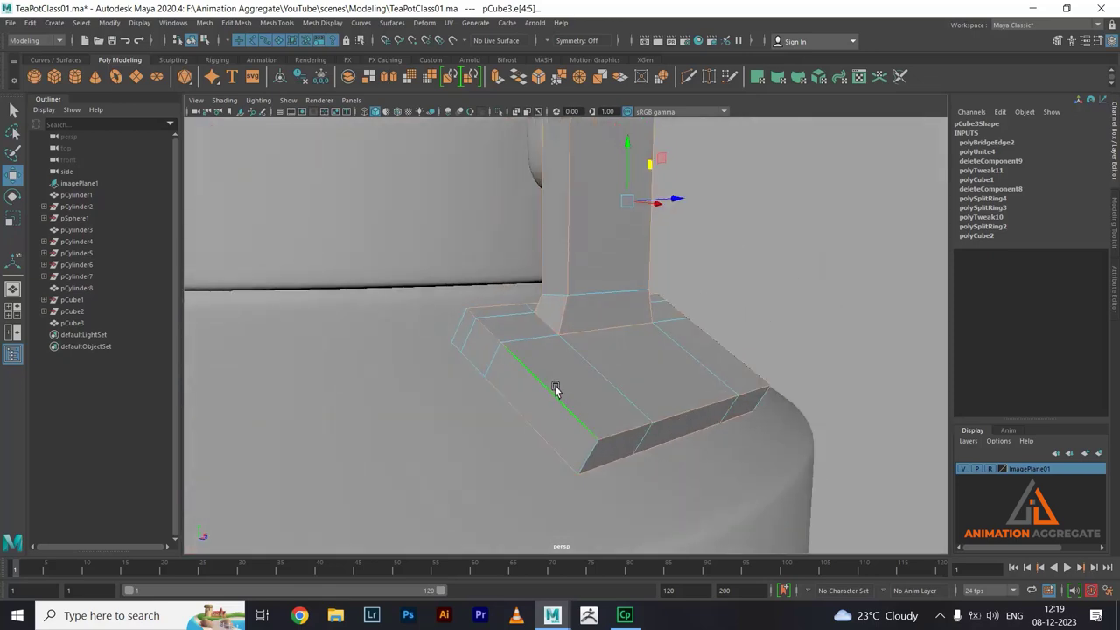
pyautogui.moveTo(554, 390)
pyautogui.keyDown('alt'); pyautogui.mouseDown()
pyautogui.moveTo(655, 418)
pyautogui.moveTo(563, 408)
pyautogui.moveTo(604, 403)
pyautogui.moveTo(631, 433)
pyautogui.moveTo(595, 325)
pyautogui.moveTo(625, 370)
pyautogui.moveTo(555, 255)
pyautogui.mouseUp(); pyautogui.keyUp('alt')
pyautogui.scroll(2, 555, 256)
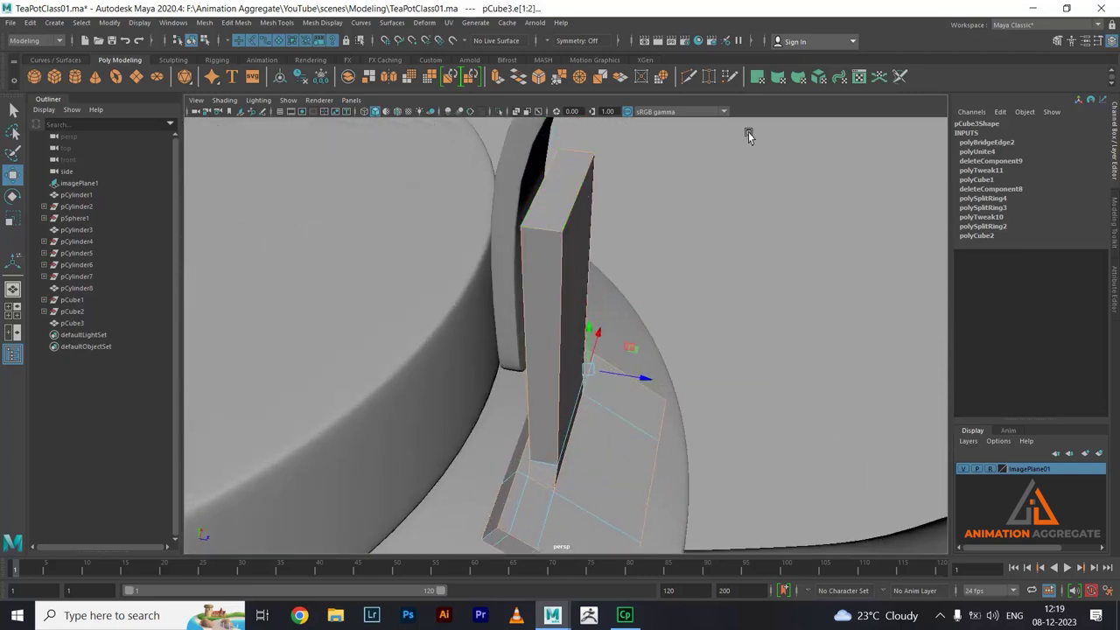
# - Bevel the selected bracket edges with Edit Mesh > Bevel at 2 segments
pyautogui.click(558, 77)
pyautogui.keyDown('alt'); pyautogui.moveTo(761, 253); pyautogui.dragTo(723, 257); pyautogui.keyUp('alt')
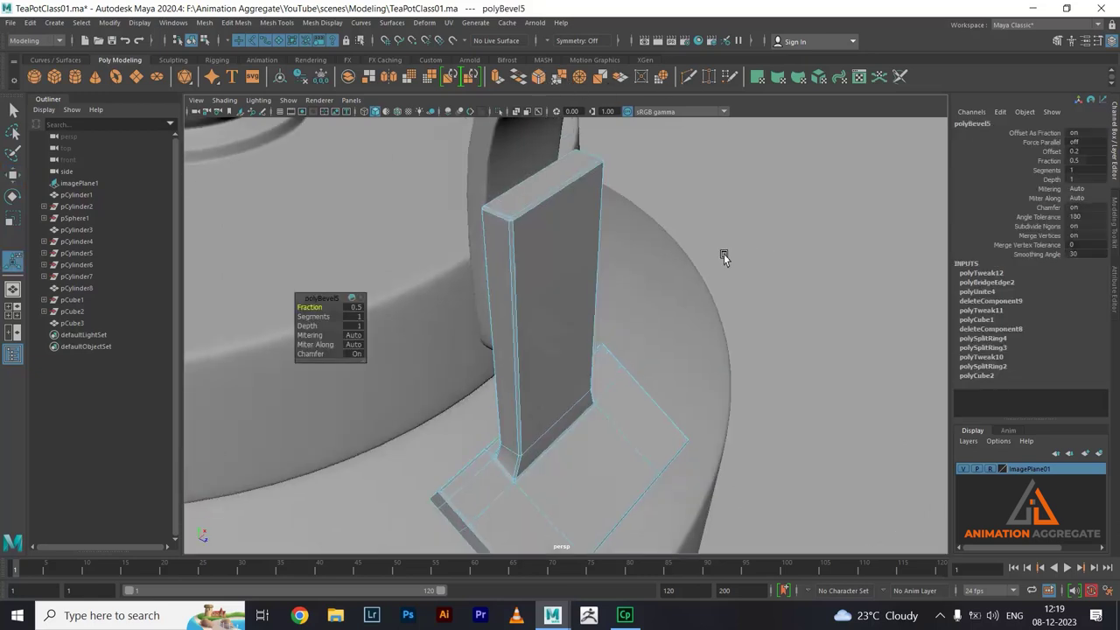
pyautogui.moveTo(321, 318); pyautogui.dragTo(328, 318)
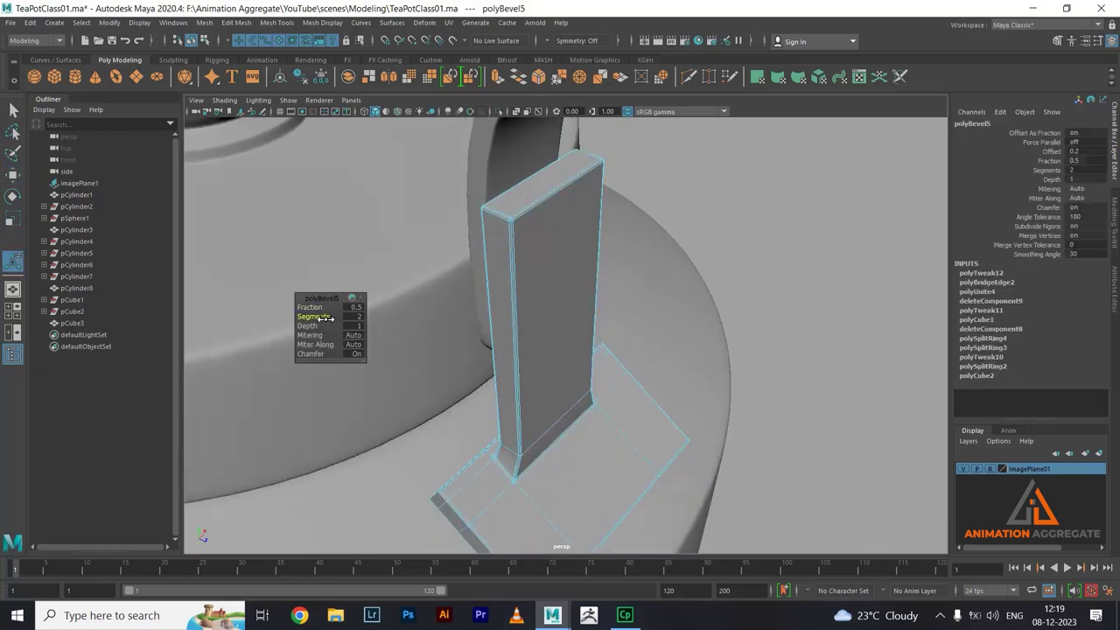
# - Preview the bracket smoothed with 3, return to 1, and undo back to the edge selection
pyautogui.moveTo(512, 267); pyautogui.dragTo(577, 232, button='right')
pyautogui.moveTo(713, 332)
pyautogui.keyDown('alt'); pyautogui.mouseDown()
pyautogui.moveTo(745, 336)
pyautogui.moveTo(602, 311)
pyautogui.moveTo(591, 383)
pyautogui.mouseUp(); pyautogui.keyUp('alt')
pyautogui.press('3')
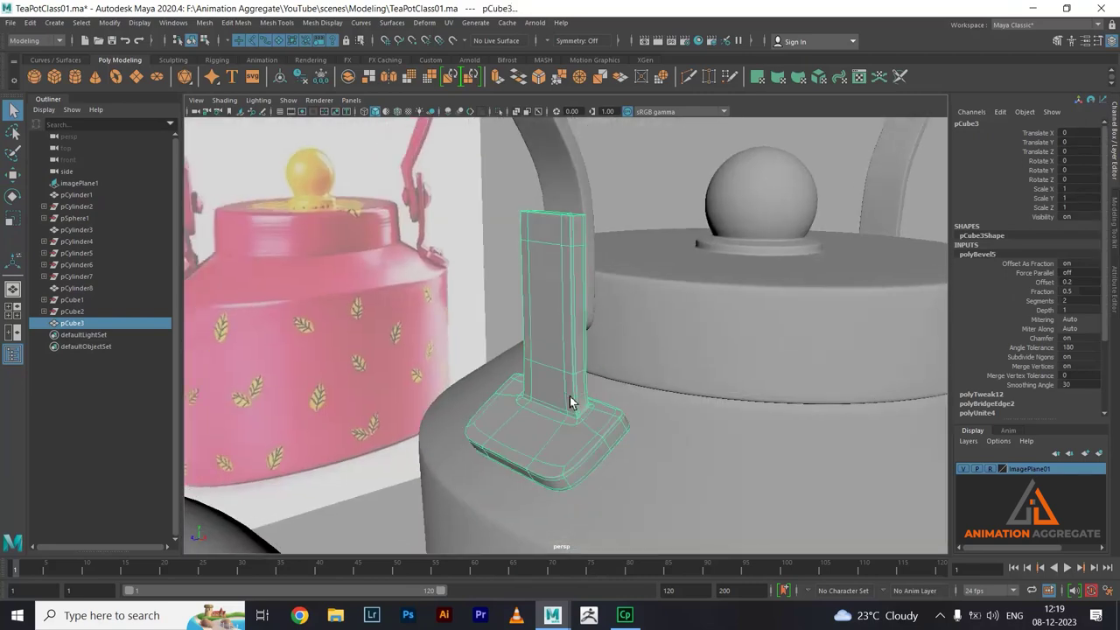
pyautogui.moveTo(624, 445)
pyautogui.keyDown('alt'); pyautogui.mouseDown()
pyautogui.moveTo(648, 405)
pyautogui.moveTo(567, 431)
pyautogui.mouseUp(); pyautogui.keyUp('alt')
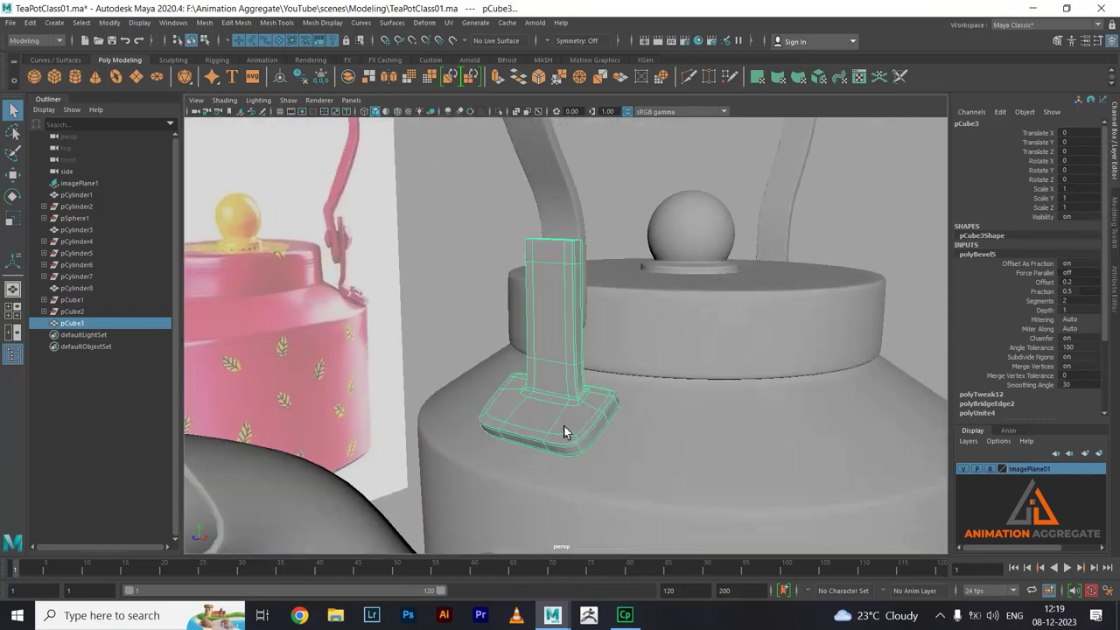
pyautogui.press('1')
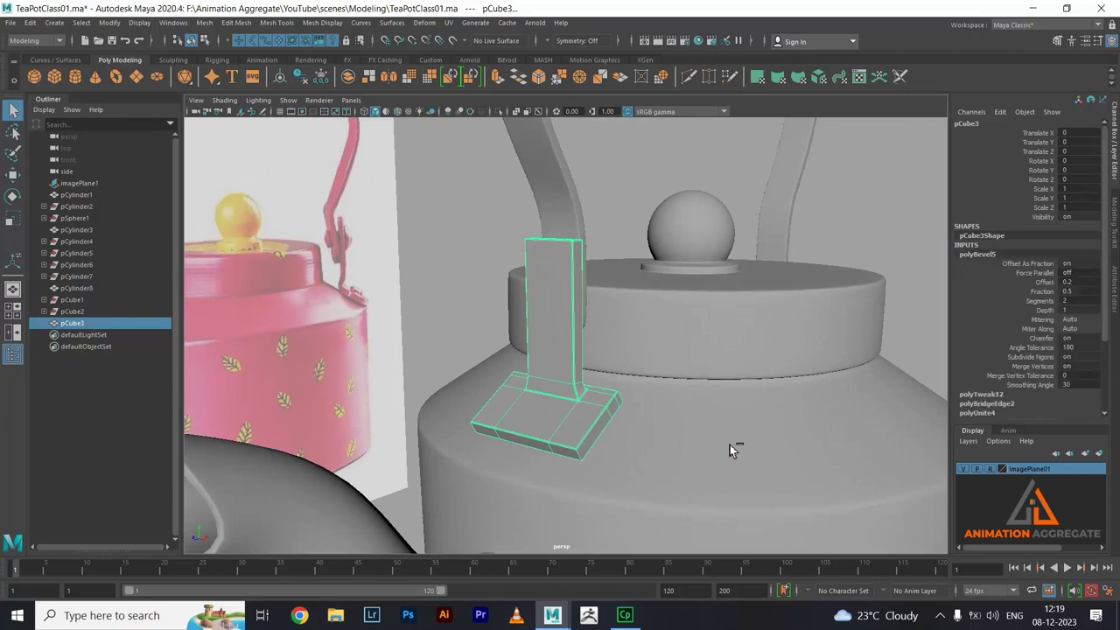
pyautogui.press('Down')
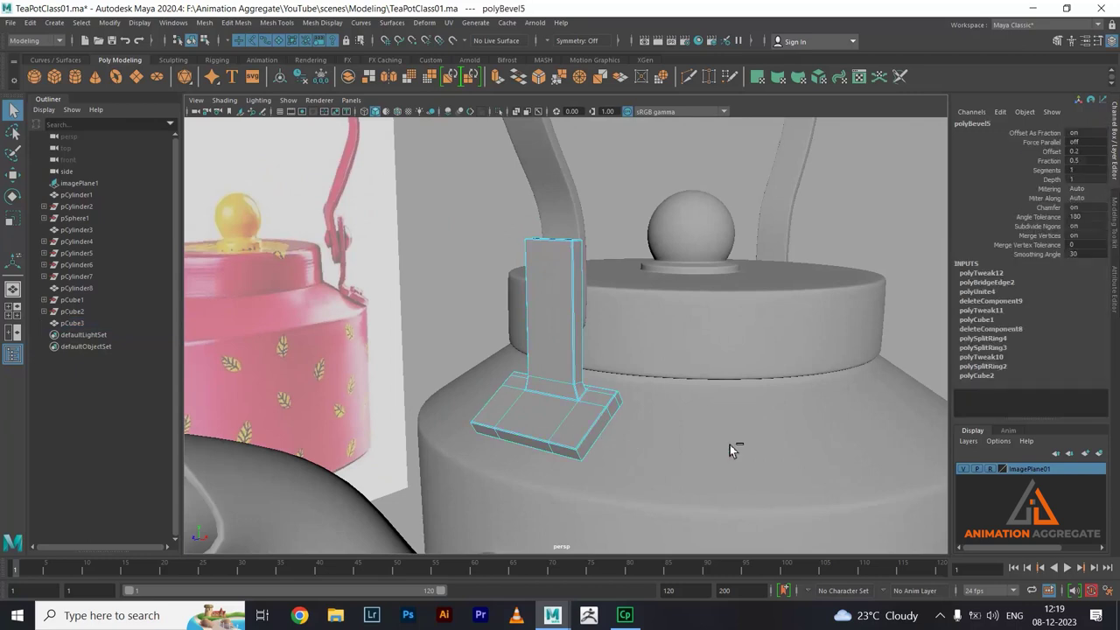
pyautogui.press('F10')
# - Select the edges of the bracket plate at the base of the handle
pyautogui.press('f')
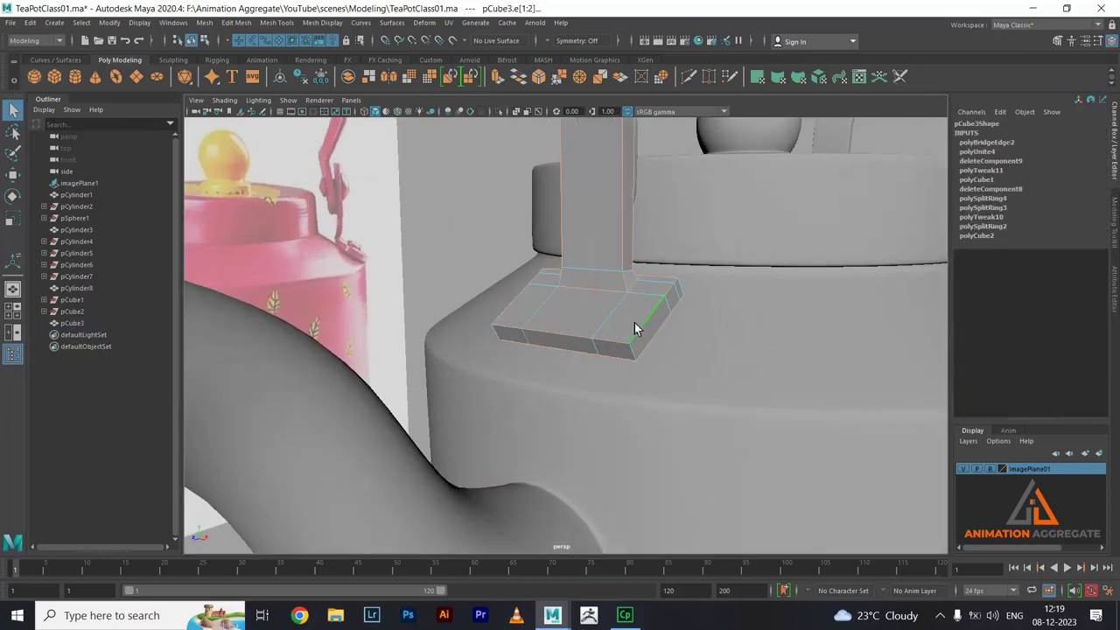
pyautogui.rightClick(635, 329)
pyautogui.click(646, 357)
pyautogui.keyDown('alt'); pyautogui.moveTo(563, 337); pyautogui.dragTo(675, 343); pyautogui.keyUp('alt')
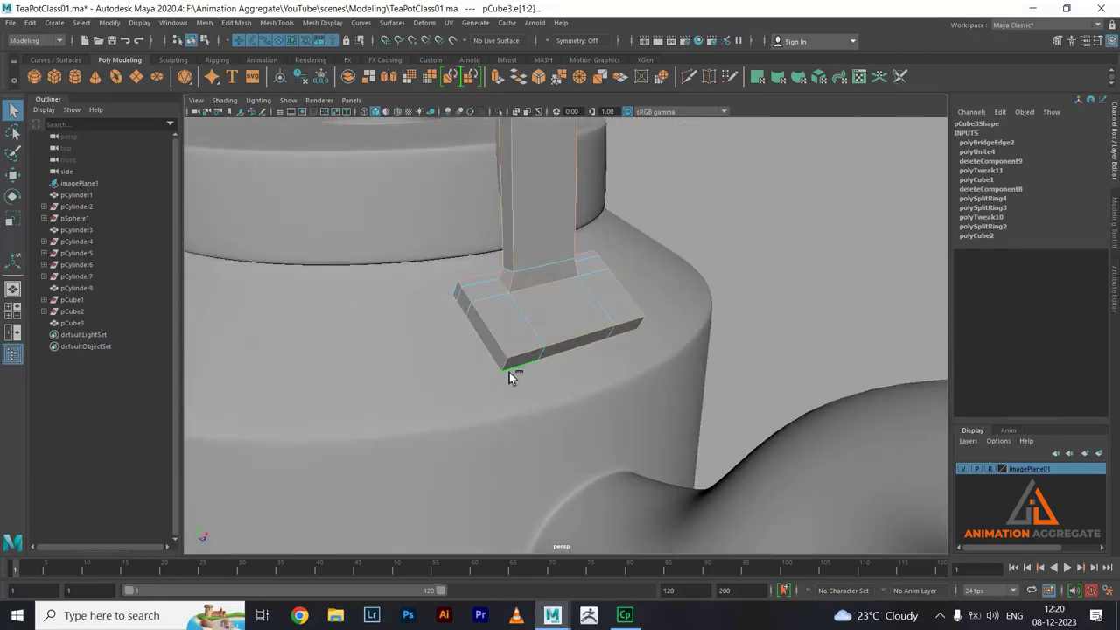
pyautogui.moveTo(509, 348)
pyautogui.keyDown('alt'); pyautogui.mouseDown()
pyautogui.moveTo(523, 321)
pyautogui.moveTo(442, 322)
pyautogui.mouseUp(); pyautogui.keyUp('alt')
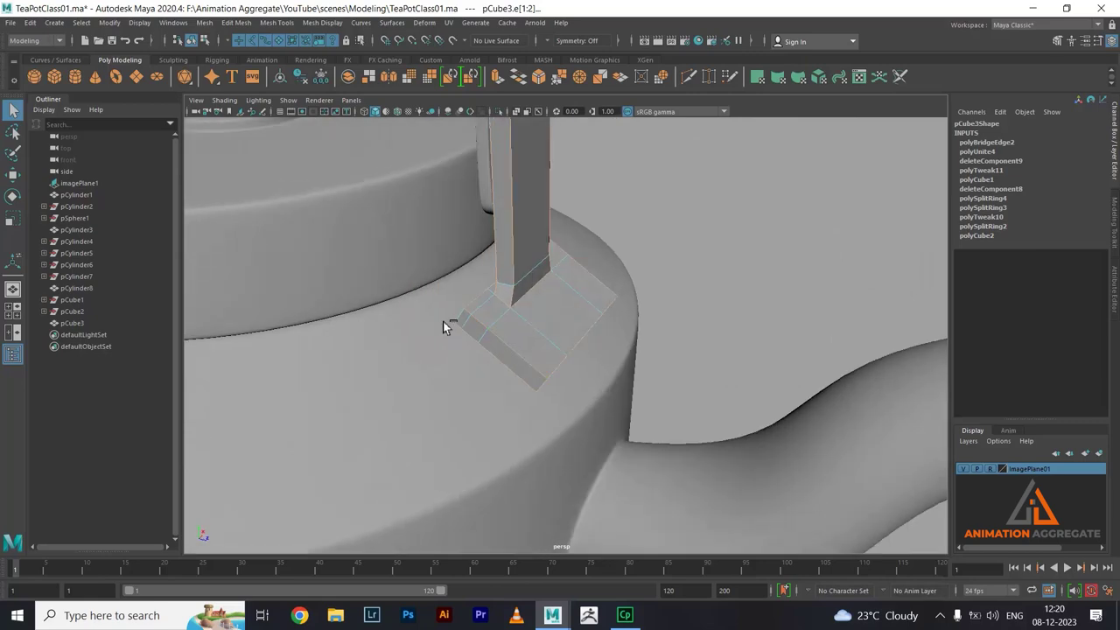
pyautogui.moveTo(612, 357)
pyautogui.keyDown('alt'); pyautogui.mouseDown()
pyautogui.moveTo(437, 310)
pyautogui.moveTo(555, 292)
pyautogui.moveTo(616, 324)
pyautogui.moveTo(564, 311)
pyautogui.moveTo(577, 326)
pyautogui.moveTo(568, 265)
pyautogui.mouseUp(); pyautogui.keyUp('alt')
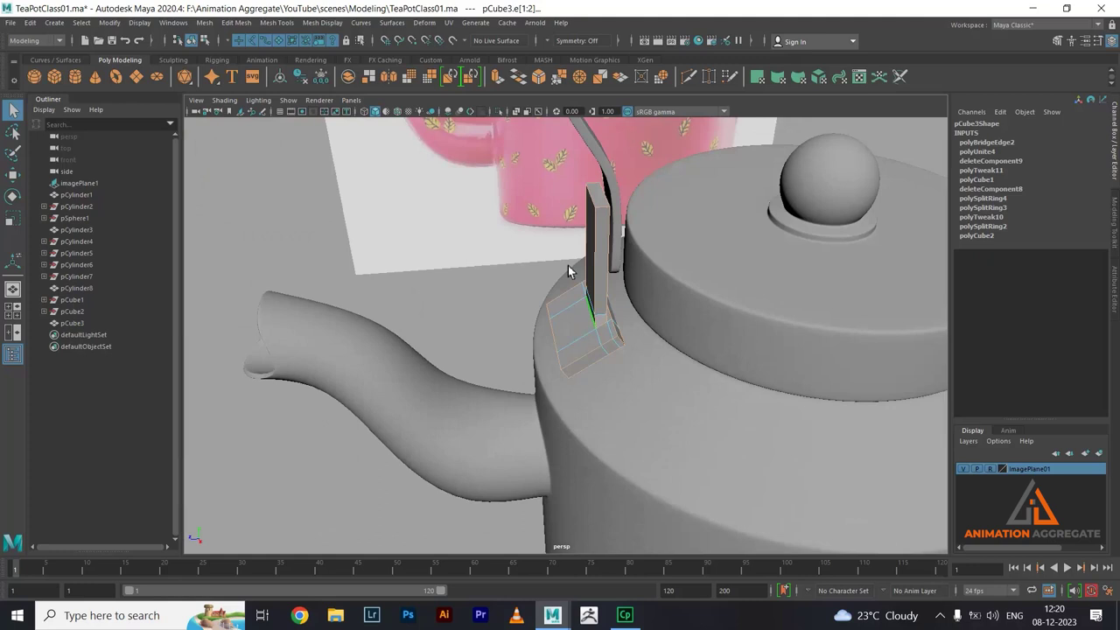
# - Bevel the plate edges with Segments 2 and Fraction 0.5, then return to Object Mode
pyautogui.click(544, 81)
pyautogui.press('f')
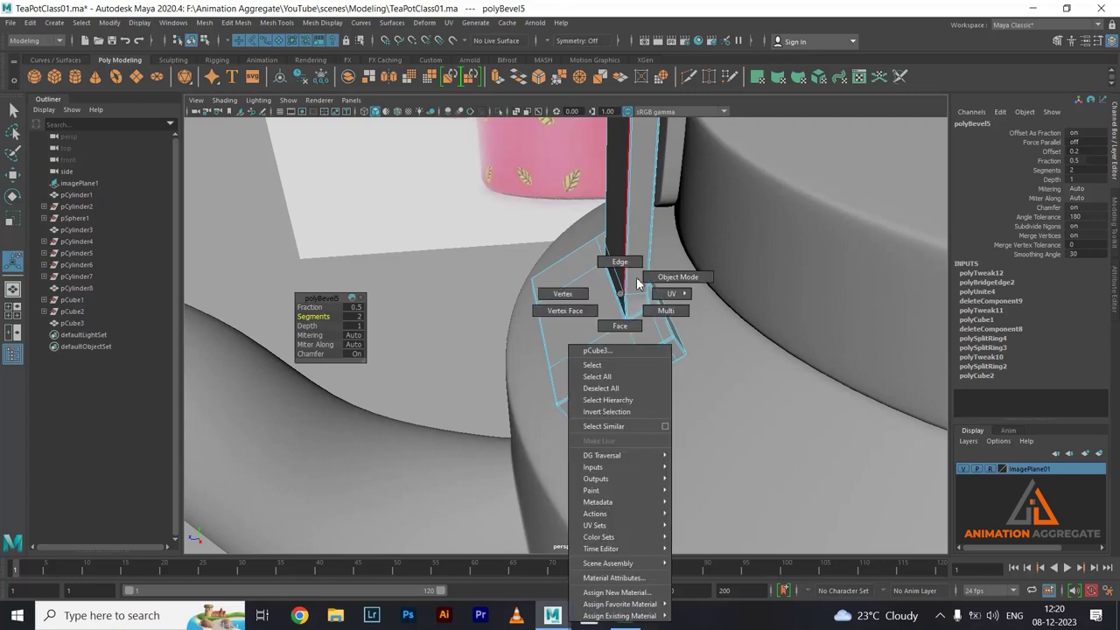
pyautogui.moveTo(624, 292); pyautogui.dragTo(691, 277, button='right')
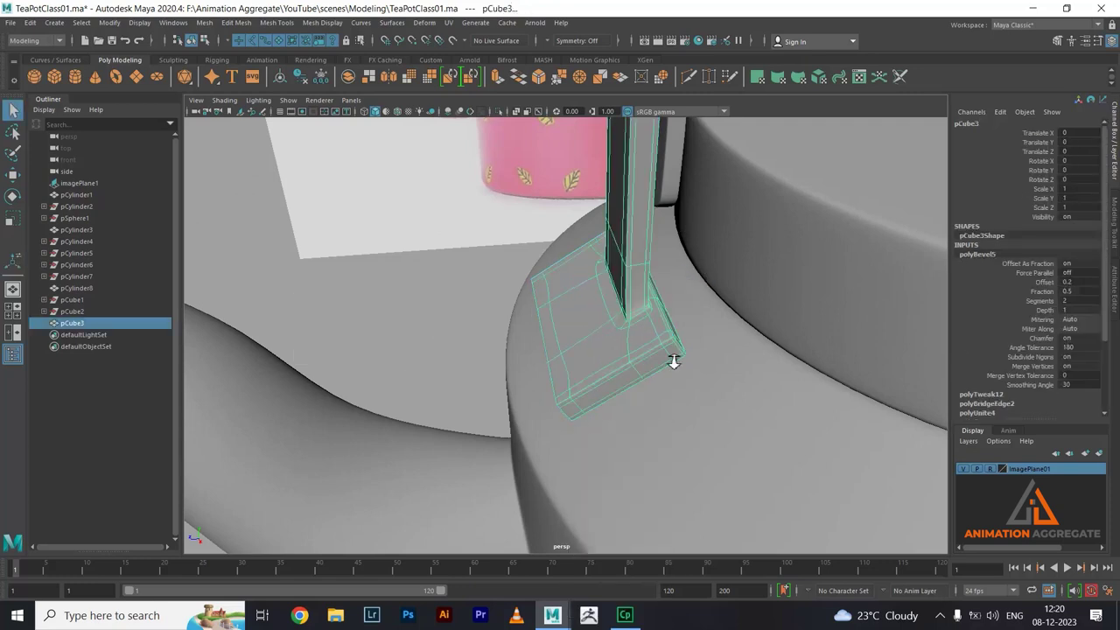
pyautogui.keyDown('alt'); pyautogui.moveTo(670, 360); pyautogui.dragTo(382, 475, button='right'); pyautogui.keyUp('alt')
# - Deselect and reselect the bracket plate while viewing the kettle from the front
pyautogui.click(481, 354)
pyautogui.moveTo(622, 408)
pyautogui.keyDown('alt'); pyautogui.mouseDown()
pyautogui.moveTo(580, 270)
pyautogui.moveTo(681, 323)
pyautogui.moveTo(688, 303)
pyautogui.moveTo(520, 310)
pyautogui.mouseUp(); pyautogui.keyUp('alt')
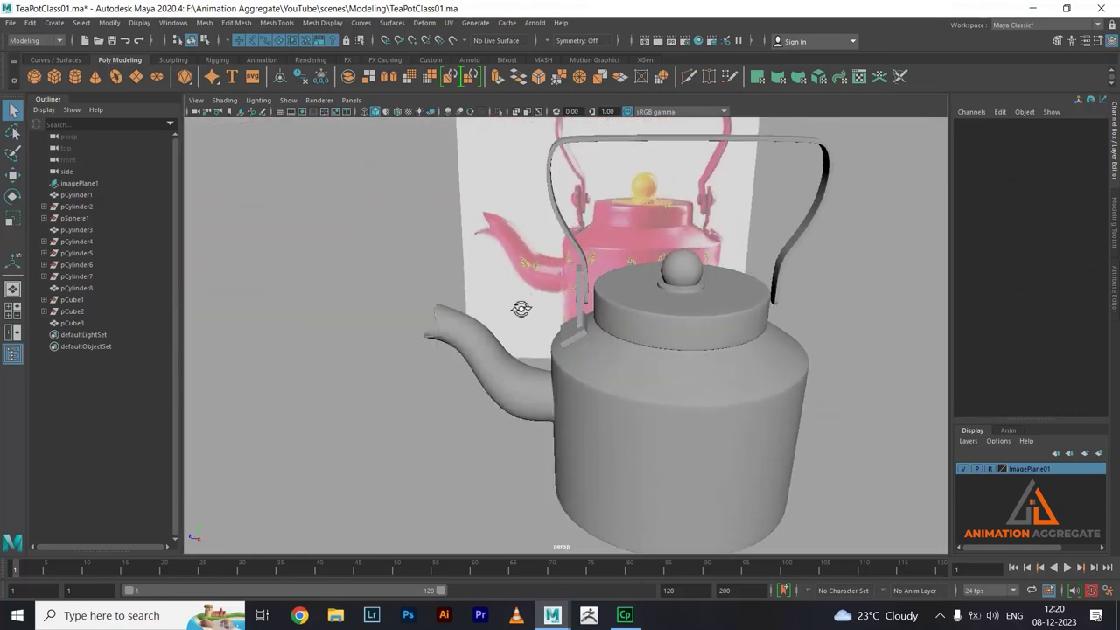
pyautogui.scroll(3, 587, 393)
pyautogui.scroll(3, 600, 320)
pyautogui.click(600, 320)
pyautogui.moveTo(528, 358)
pyautogui.keyDown('alt'); pyautogui.mouseDown()
pyautogui.moveTo(600, 388)
pyautogui.moveTo(572, 345)
pyautogui.moveTo(580, 417)
pyautogui.moveTo(490, 297)
pyautogui.moveTo(245, 164)
pyautogui.moveTo(371, 271)
pyautogui.mouseUp(); pyautogui.keyUp('alt')
pyautogui.scroll(-5, 581, 417)
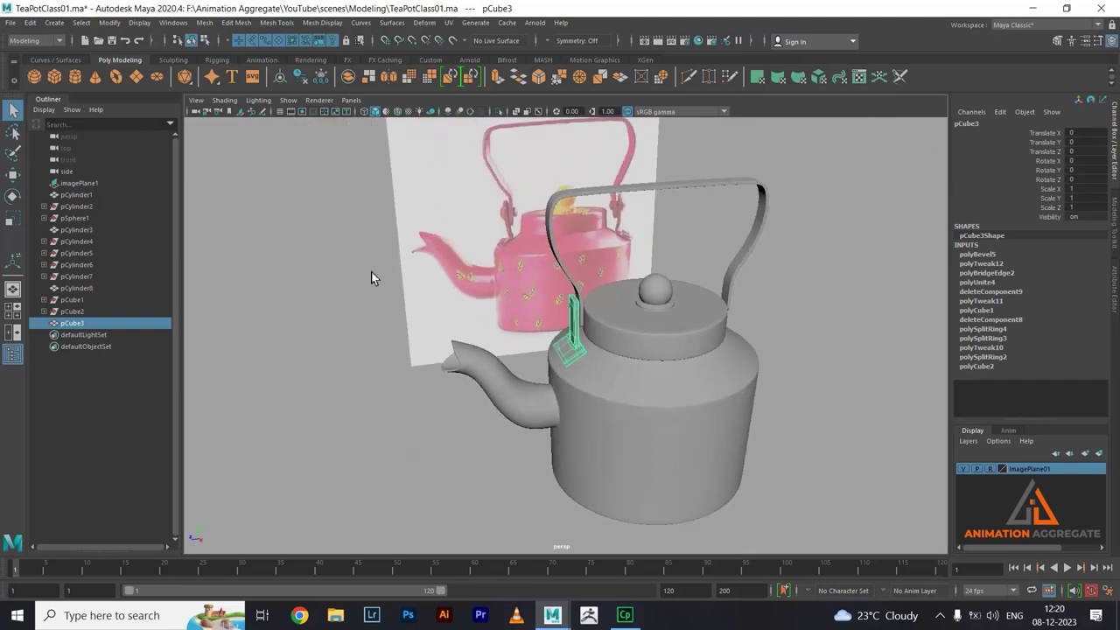
# - Create a polygon cylinder and move it above the lid to Translate Y 2.83, Z 1.481
pyautogui.click(79, 81)
pyautogui.keyDown('alt'); pyautogui.moveTo(628, 331); pyautogui.dragTo(625, 310); pyautogui.keyUp('alt')
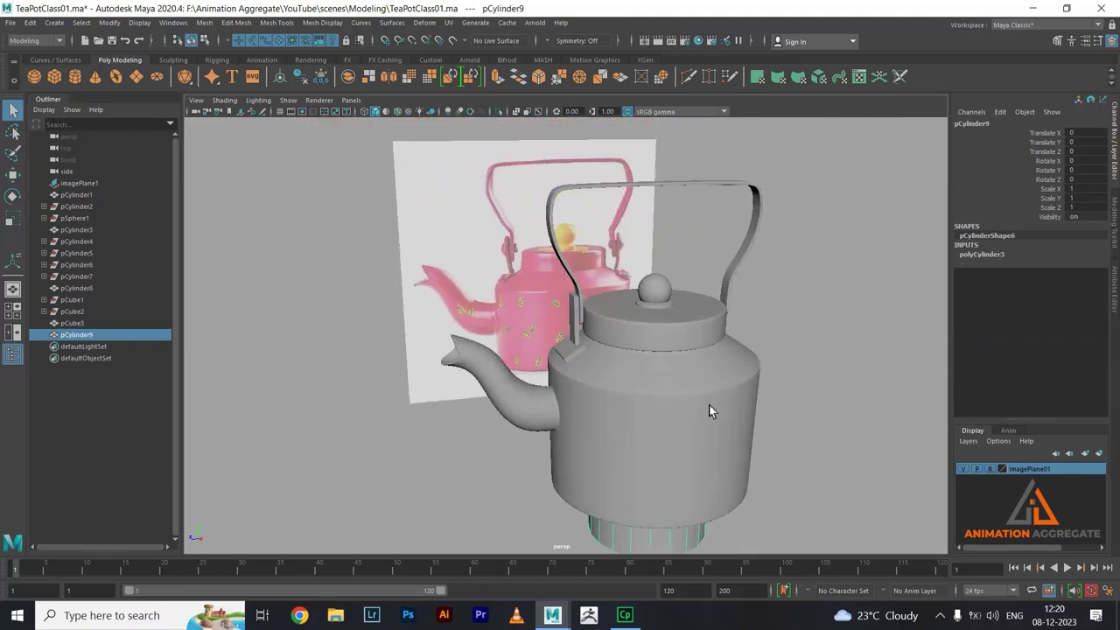
pyautogui.press('w')
pyautogui.moveTo(656, 414)
pyautogui.mouseDown()
pyautogui.moveTo(607, 311)
pyautogui.moveTo(500, 341)
pyautogui.mouseUp()
pyautogui.keyDown('alt'); pyautogui.moveTo(703, 250); pyautogui.dragTo(854, 337); pyautogui.keyUp('alt')
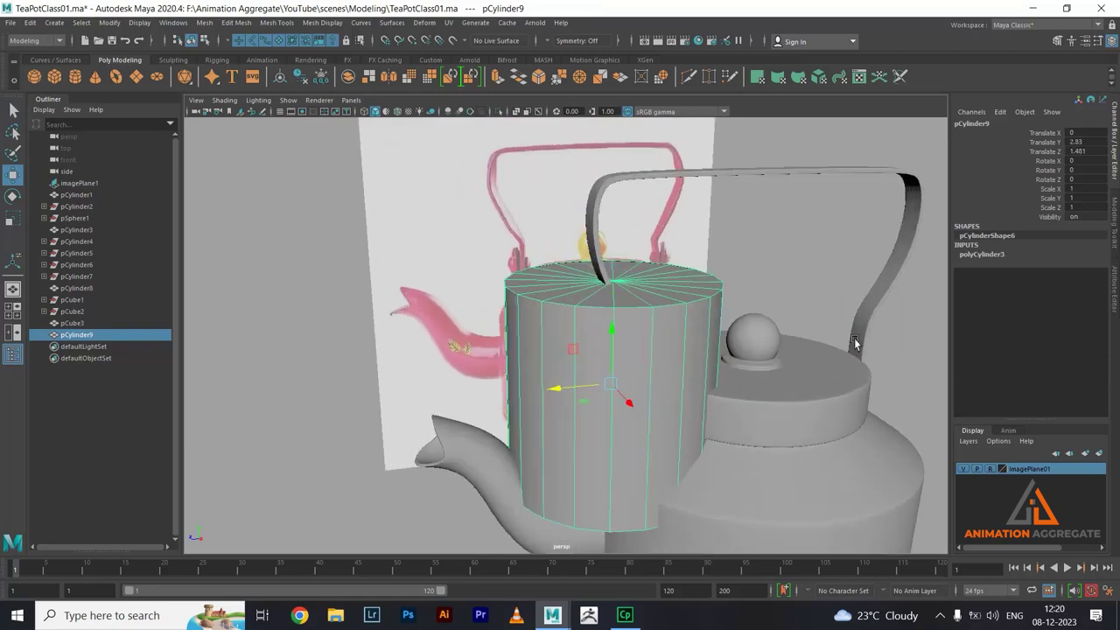
# - Give the cylinder Subdivisions Axis 6, Round Cap on and Subdivisions Caps 4
pyautogui.click(982, 254)
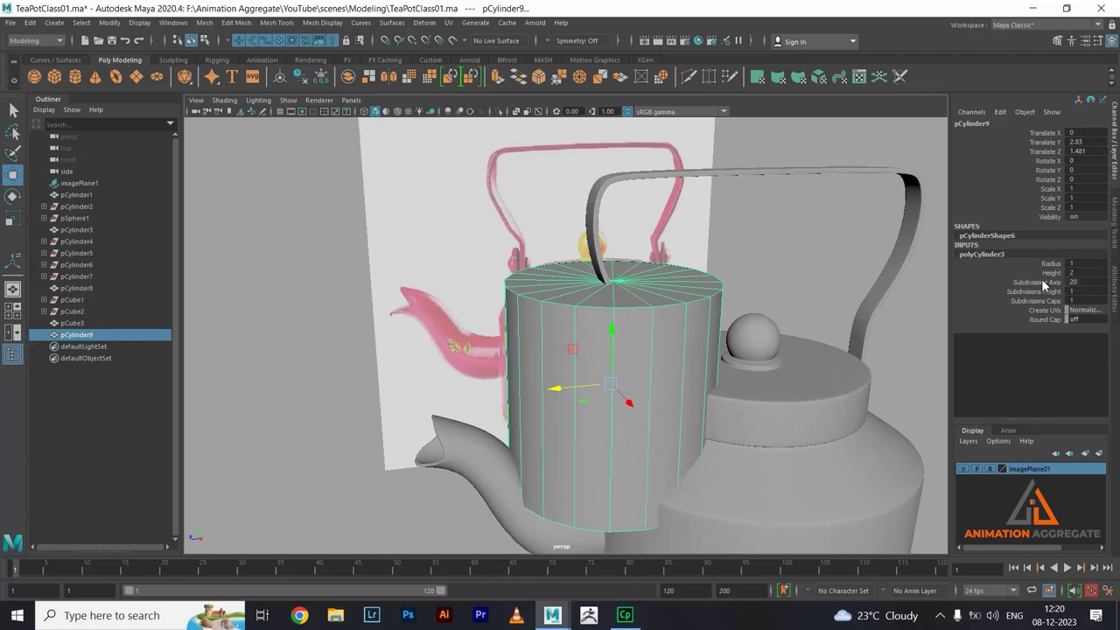
pyautogui.click(1043, 285)
pyautogui.moveTo(838, 283); pyautogui.dragTo(768, 297, button='middle')
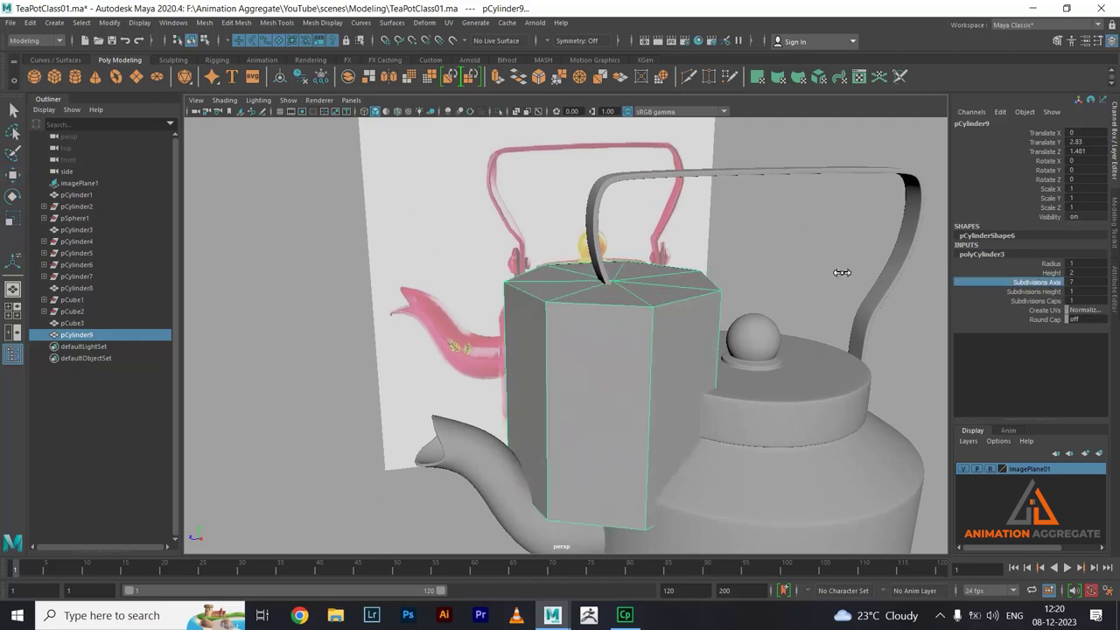
pyautogui.moveTo(852, 272); pyautogui.dragTo(833, 272, button='middle')
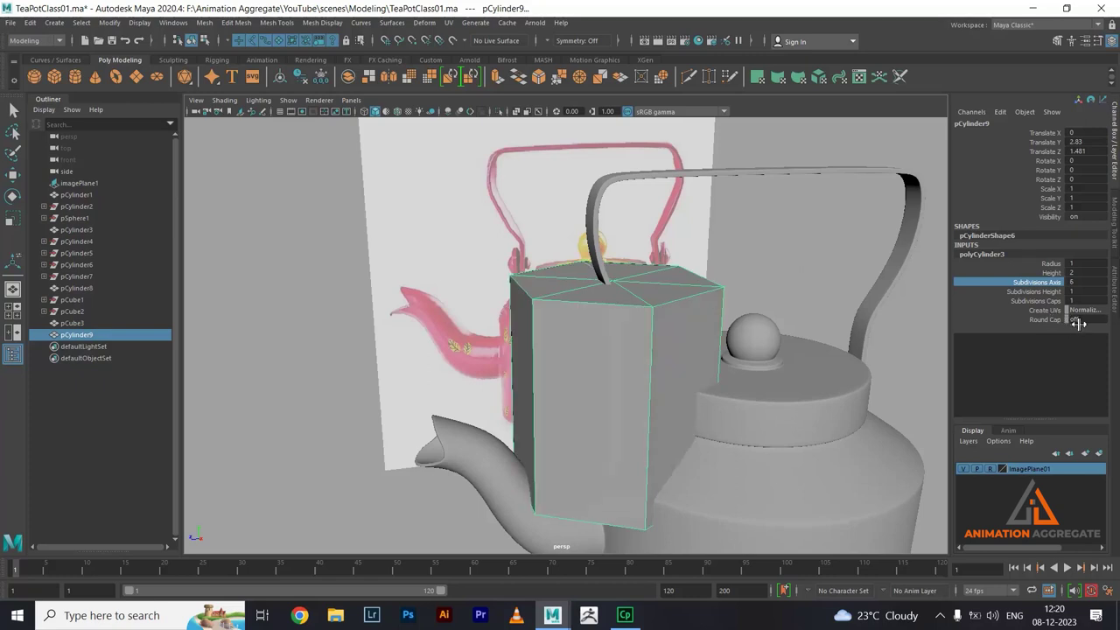
pyautogui.doubleClick(1079, 323)
pyautogui.write('on')
pyautogui.press('Return')
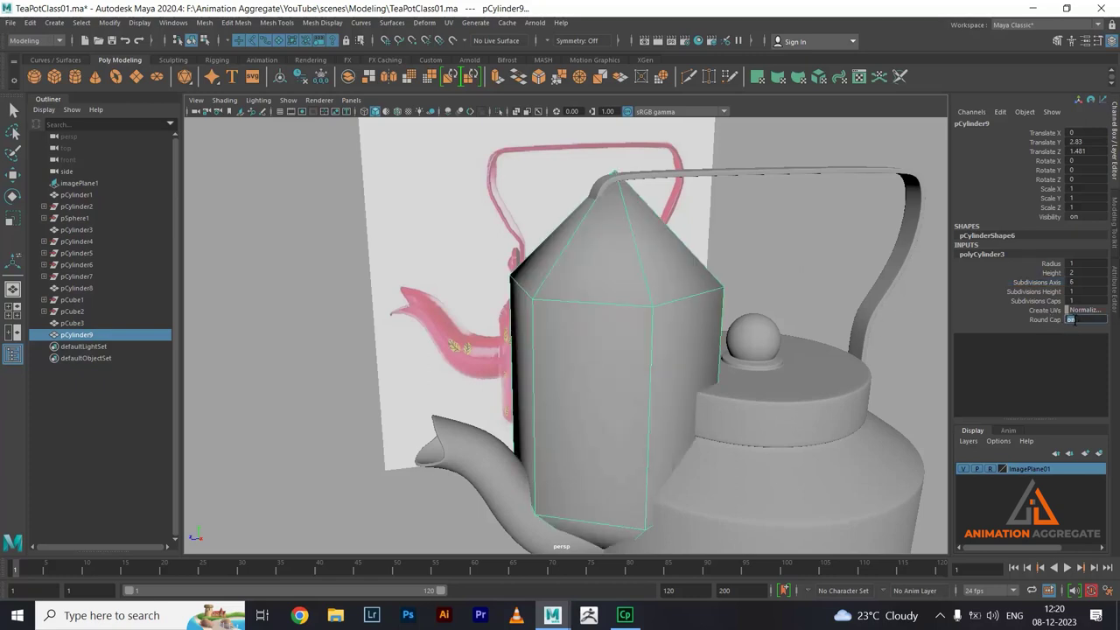
pyautogui.click(1047, 304)
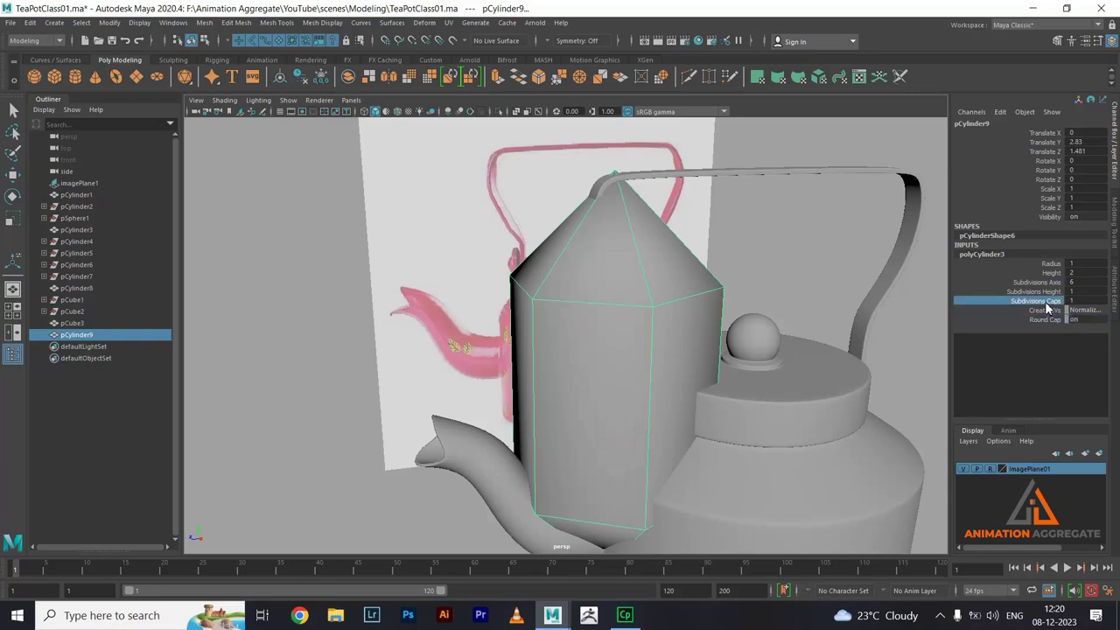
pyautogui.moveTo(839, 264); pyautogui.dragTo(854, 266, button='middle')
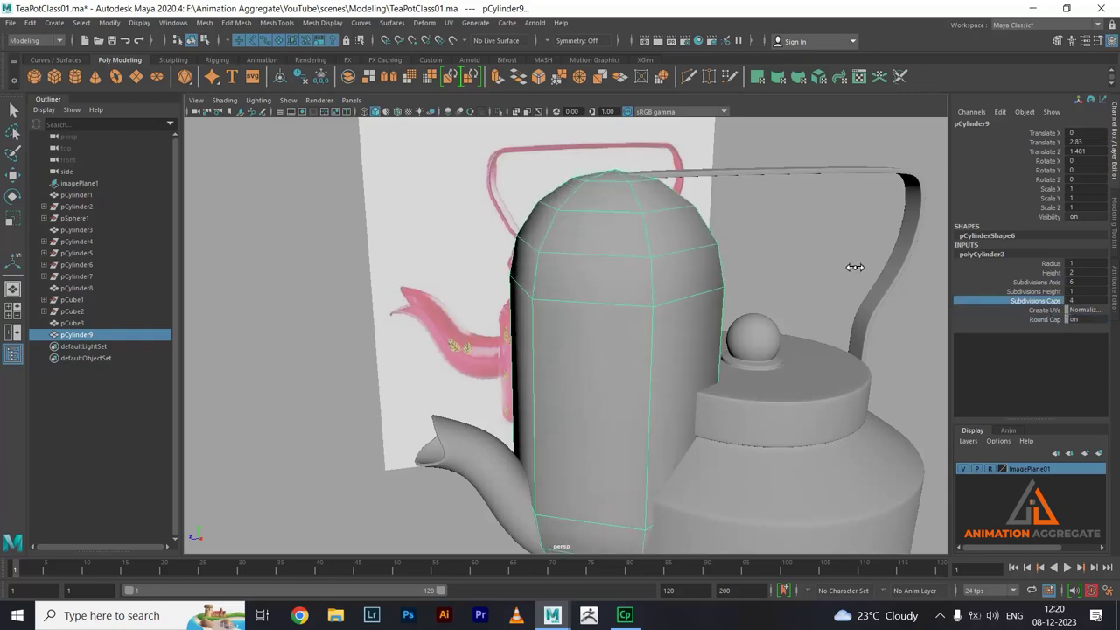
pyautogui.moveTo(691, 269)
pyautogui.keyDown('alt'); pyautogui.mouseDown()
pyautogui.moveTo(675, 258)
pyautogui.moveTo(691, 292)
pyautogui.moveTo(667, 260)
pyautogui.moveTo(668, 297)
pyautogui.moveTo(654, 281)
pyautogui.mouseUp(); pyautogui.keyUp('alt')
# - Reshape the spare cylinder's vertices, raising the bottom ring and scaling the top ring
pyautogui.rightClick(654, 281)
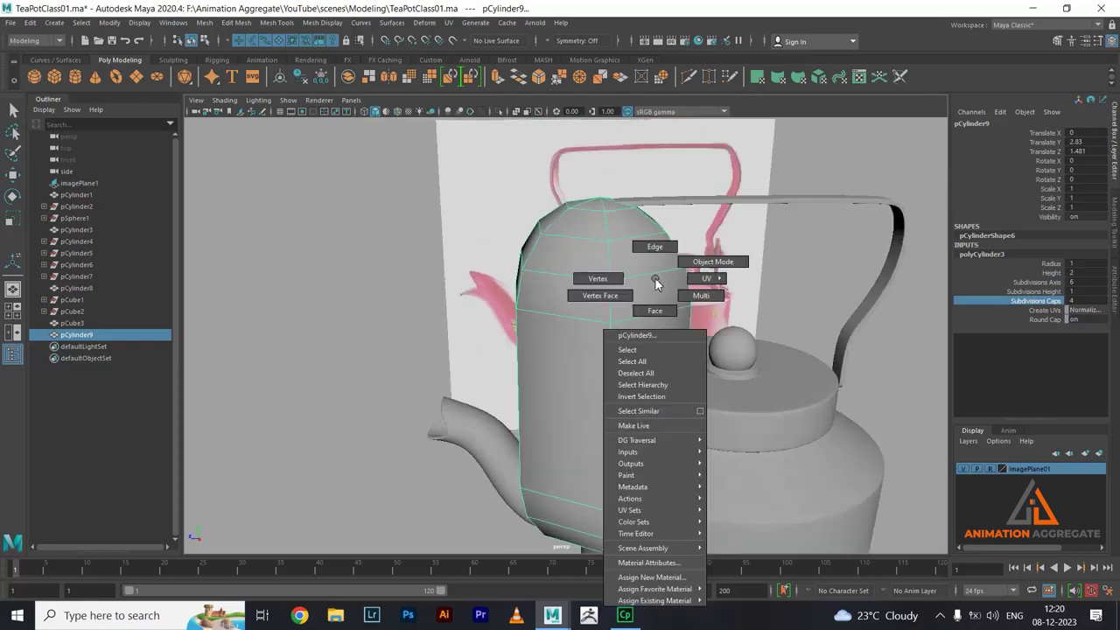
pyautogui.click(598, 278)
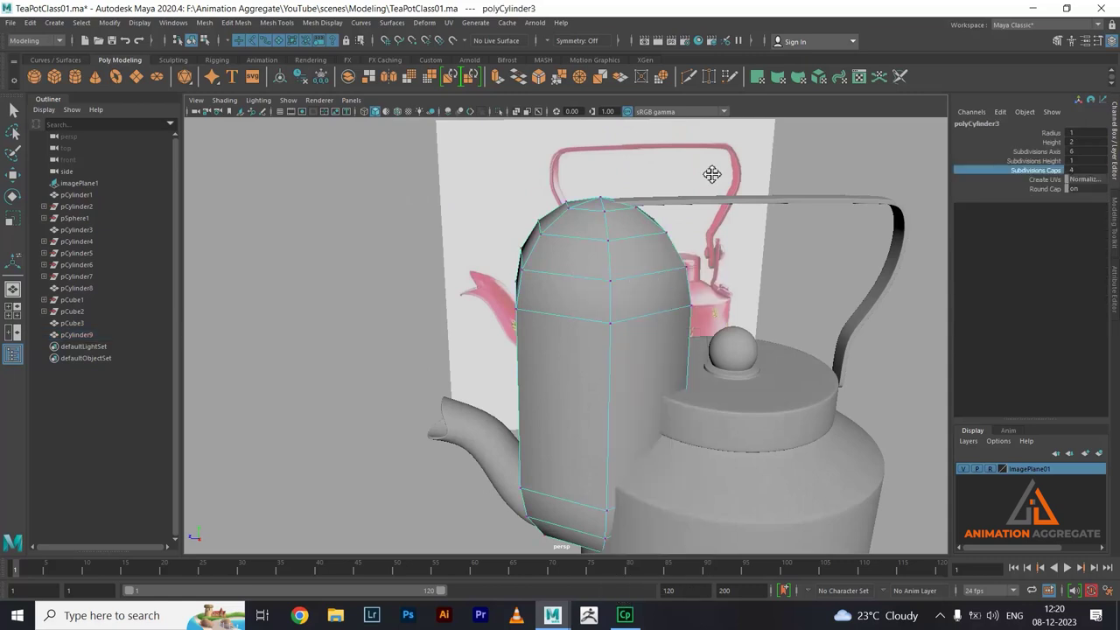
pyautogui.moveTo(712, 172)
pyautogui.keyDown('alt'); pyautogui.mouseDown()
pyautogui.moveTo(674, 220)
pyautogui.moveTo(411, 263)
pyautogui.mouseUp(); pyautogui.keyUp('alt')
pyautogui.moveTo(411, 364); pyautogui.dragTo(892, 500)
pyautogui.press('w')
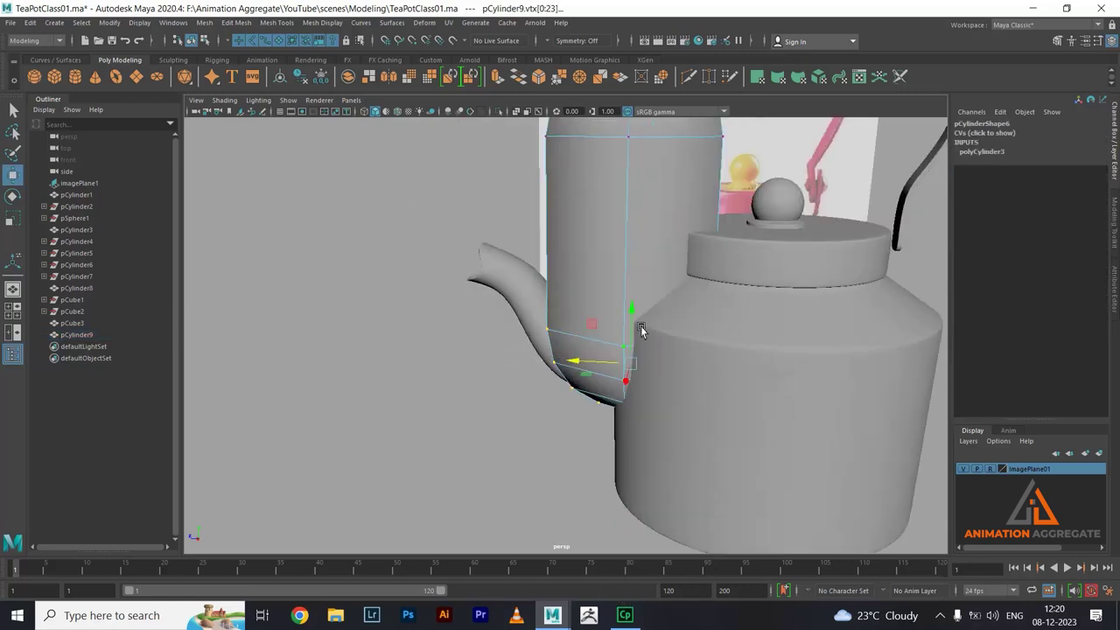
pyautogui.moveTo(633, 311)
pyautogui.mouseDown()
pyautogui.moveTo(638, 181)
pyautogui.moveTo(732, 257)
pyautogui.moveTo(715, 252)
pyautogui.moveTo(733, 221)
pyautogui.mouseUp()
pyautogui.moveTo(481, 142); pyautogui.dragTo(771, 297)
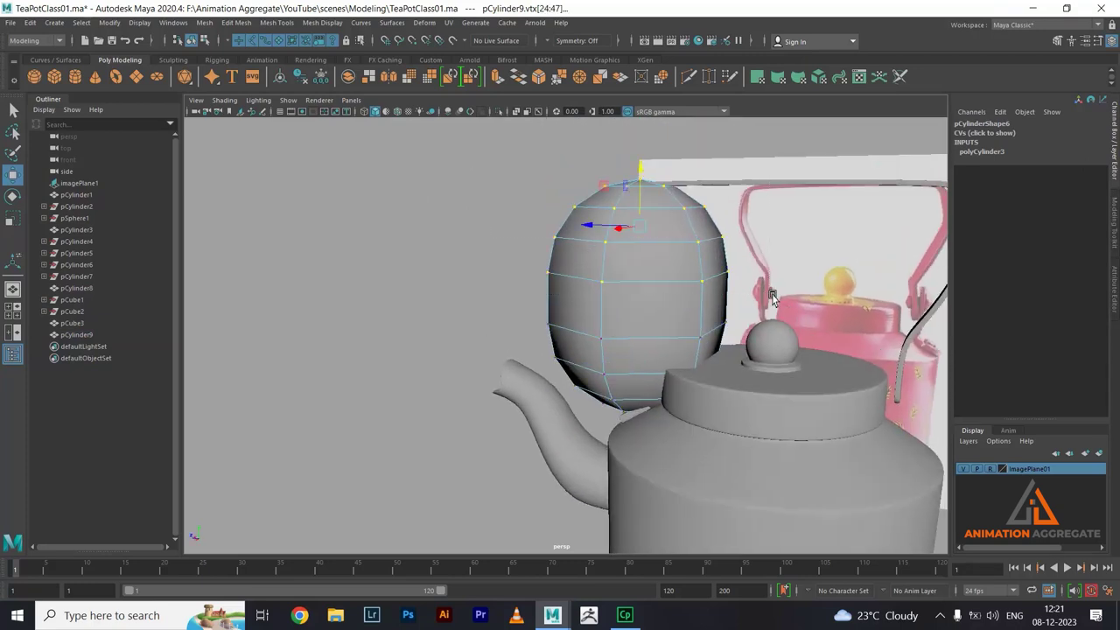
pyautogui.press('r')
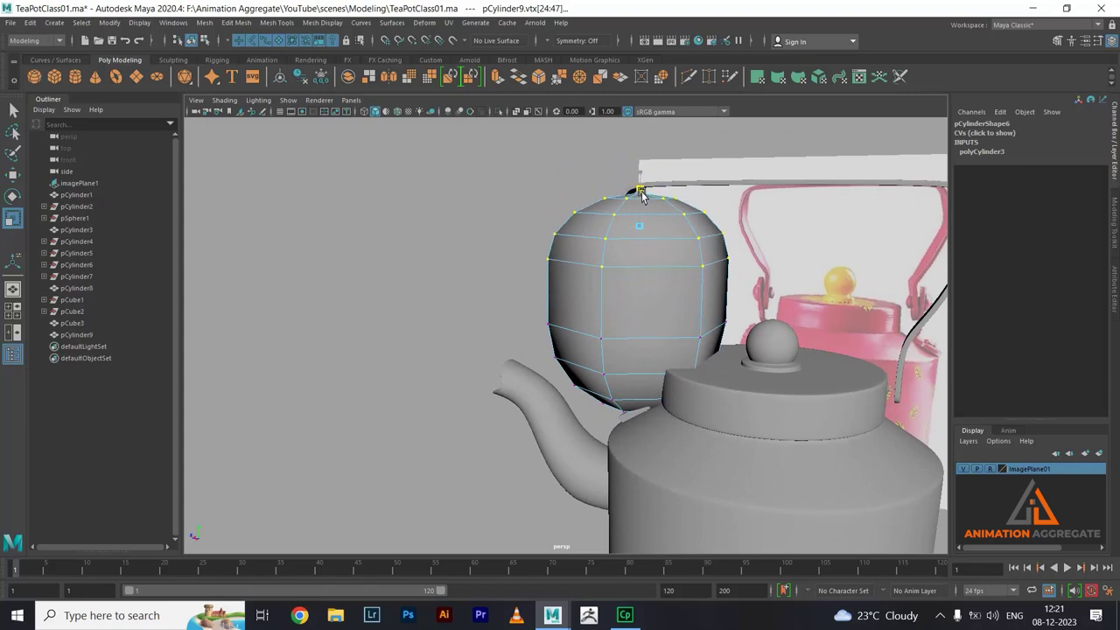
pyautogui.moveTo(592, 236)
pyautogui.keyDown('alt'); pyautogui.mouseDown()
pyautogui.moveTo(771, 222)
pyautogui.moveTo(599, 191)
pyautogui.mouseUp(); pyautogui.keyUp('alt')
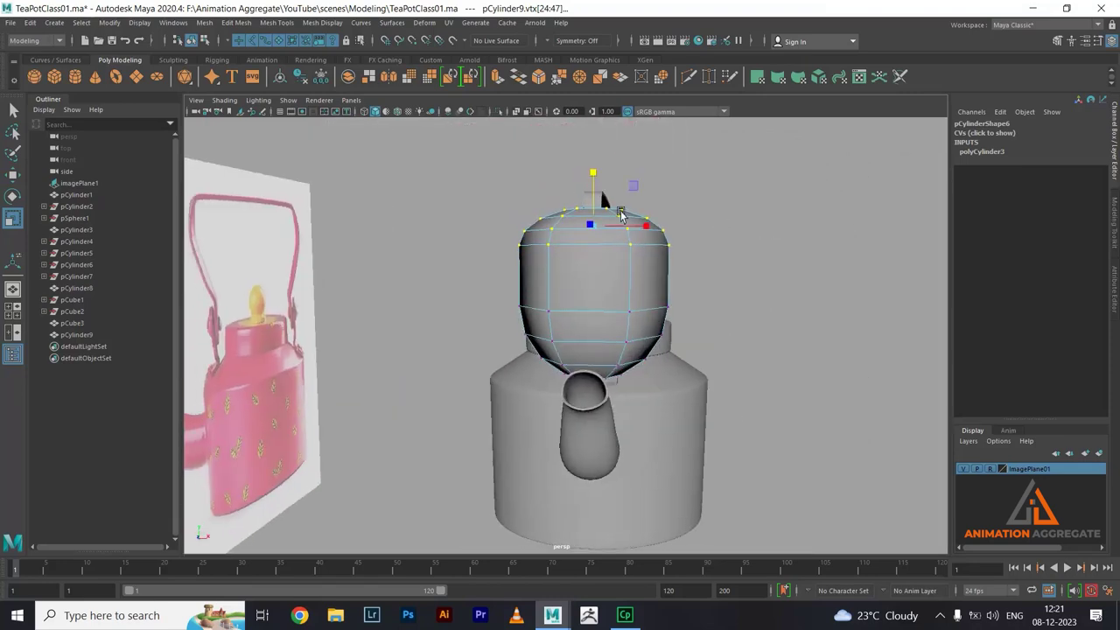
# - Add an edge loop around the spare cylinder
pyautogui.moveTo(642, 288)
pyautogui.mouseDown(button='right')
pyautogui.moveTo(639, 252)
pyautogui.moveTo(726, 284)
pyautogui.mouseUp(button='right')
pyautogui.click(631, 263)
pyautogui.keyDown('alt'); pyautogui.moveTo(782, 333); pyautogui.dragTo(750, 334); pyautogui.keyUp('alt')
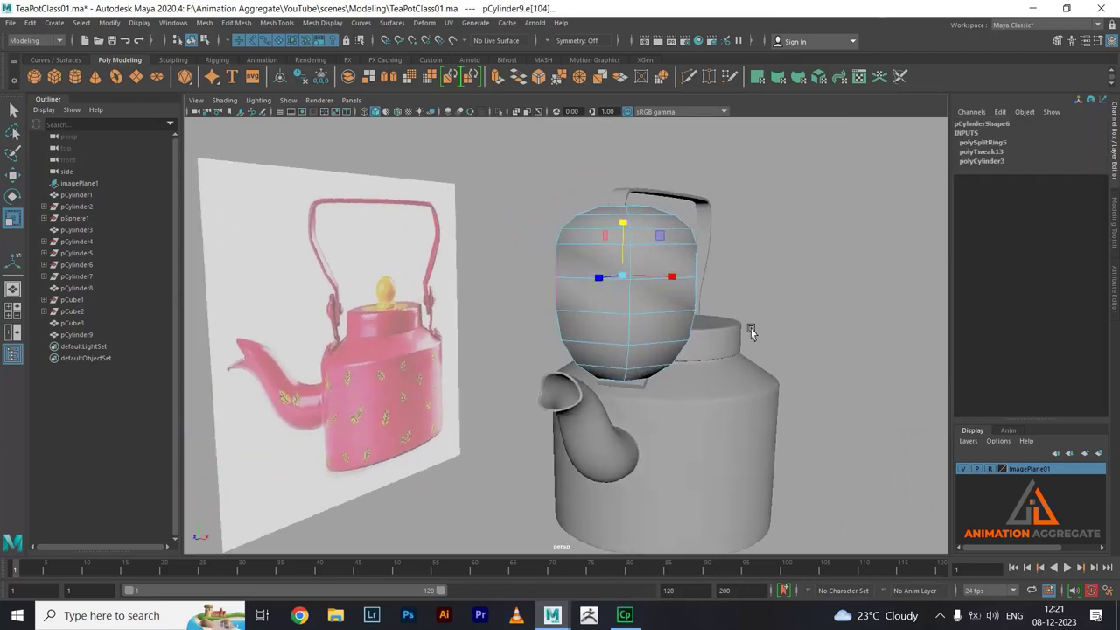
pyautogui.moveTo(628, 326)
pyautogui.keyDown('alt'); pyautogui.mouseDown()
pyautogui.moveTo(992, 338)
pyautogui.moveTo(769, 368)
pyautogui.mouseUp(); pyautogui.keyUp('alt')
pyautogui.click(630, 341)
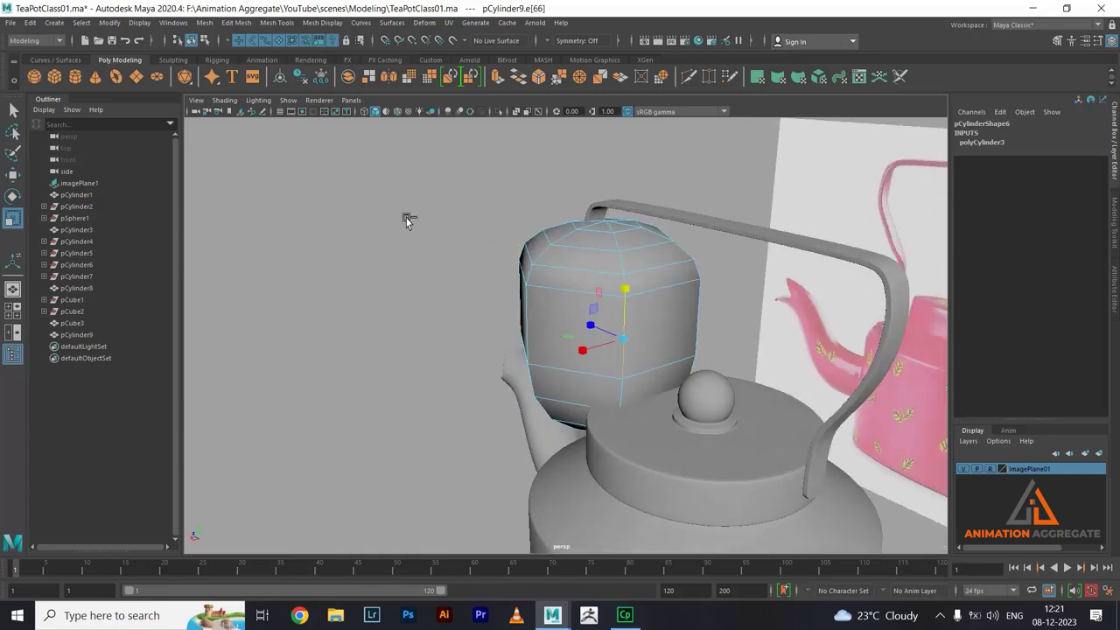
pyautogui.keyDown('ctrl'); pyautogui.moveTo(350, 248); pyautogui.dragTo(400, 201, button='right'); pyautogui.keyUp('ctrl')
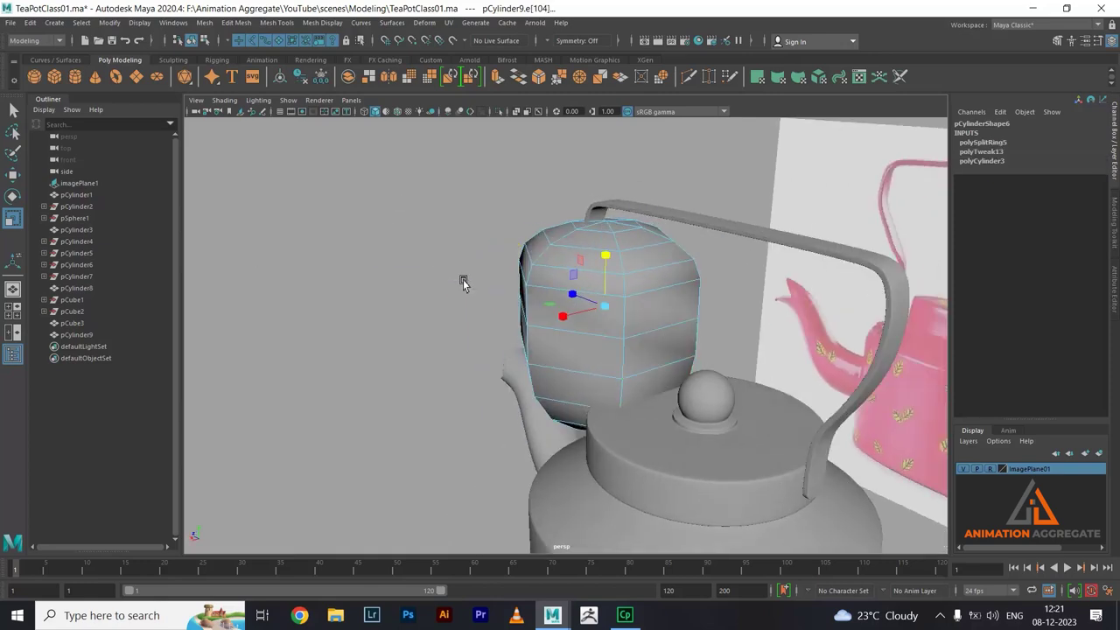
pyautogui.moveTo(463, 279)
pyautogui.keyDown('alt'); pyautogui.mouseDown()
pyautogui.moveTo(643, 314)
pyautogui.moveTo(717, 292)
pyautogui.moveTo(673, 286)
pyautogui.mouseUp(); pyautogui.keyUp('alt')
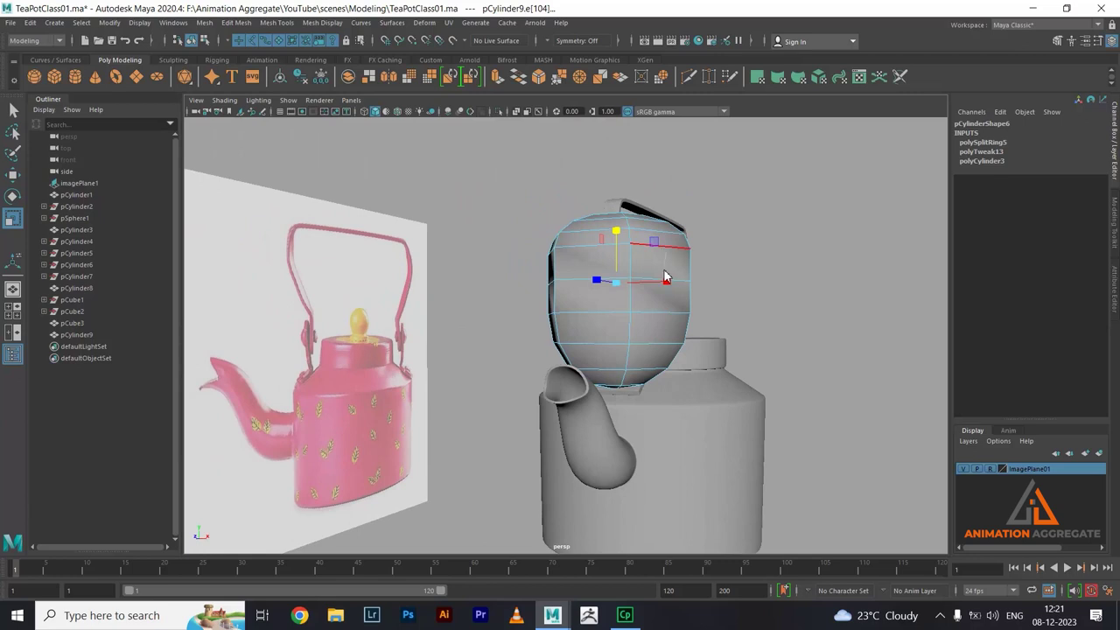
pyautogui.click(775, 370)
pyautogui.keyDown('alt'); pyautogui.moveTo(775, 371); pyautogui.dragTo(516, 376); pyautogui.keyUp('alt')
pyautogui.moveTo(499, 330)
pyautogui.mouseDown()
pyautogui.moveTo(787, 474)
pyautogui.moveTo(820, 477)
pyautogui.mouseUp()
pyautogui.moveTo(640, 275); pyautogui.dragTo(714, 239, button='right')
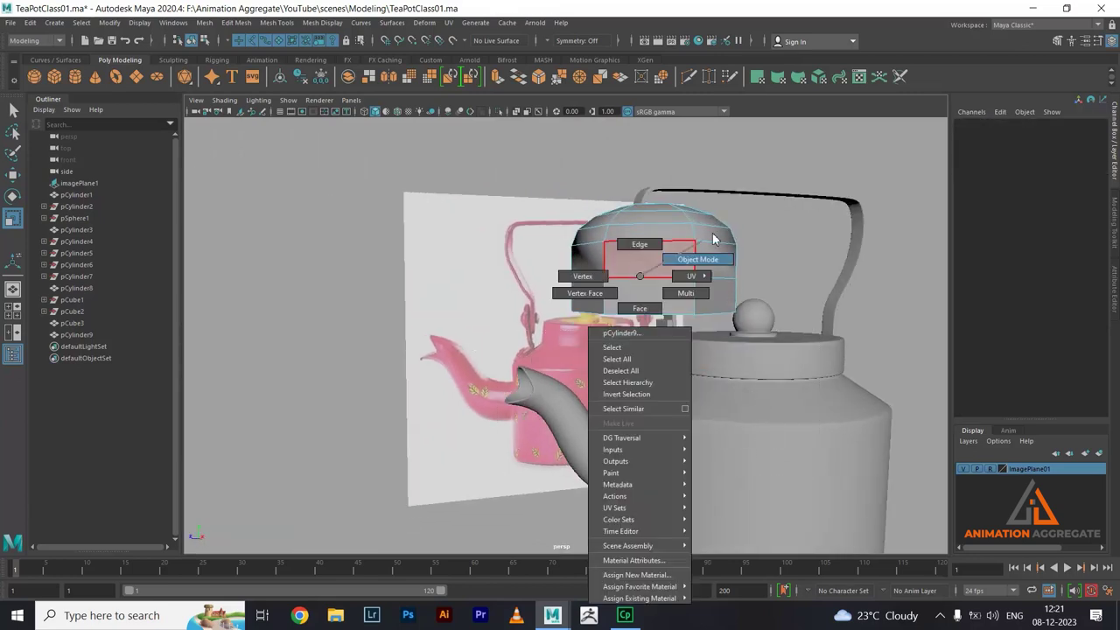
pyautogui.moveTo(650, 300)
pyautogui.keyDown('alt'); pyautogui.mouseDown()
pyautogui.moveTo(642, 317)
pyautogui.moveTo(663, 307)
pyautogui.moveTo(635, 309)
pyautogui.moveTo(686, 254)
pyautogui.mouseUp(); pyautogui.keyUp('alt')
# - Delete the cylinder's two lower face rings, leaving only the top cap
pyautogui.keyDown('alt'); pyautogui.moveTo(692, 304); pyautogui.dragTo(667, 302); pyautogui.keyUp('alt')
pyautogui.rightClick(686, 298)
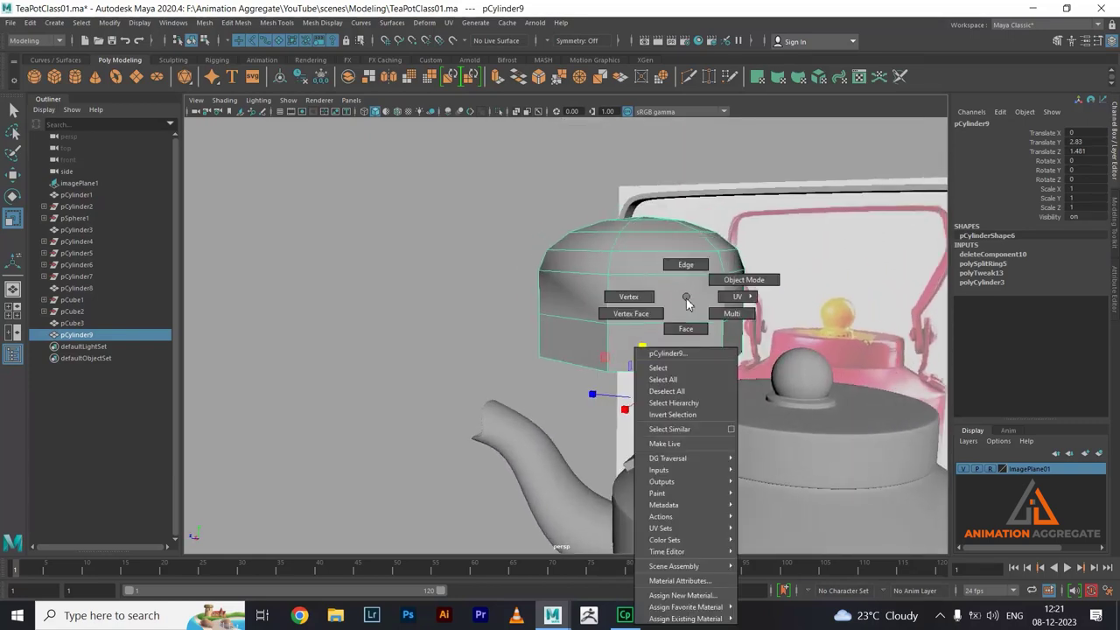
pyautogui.click(686, 301)
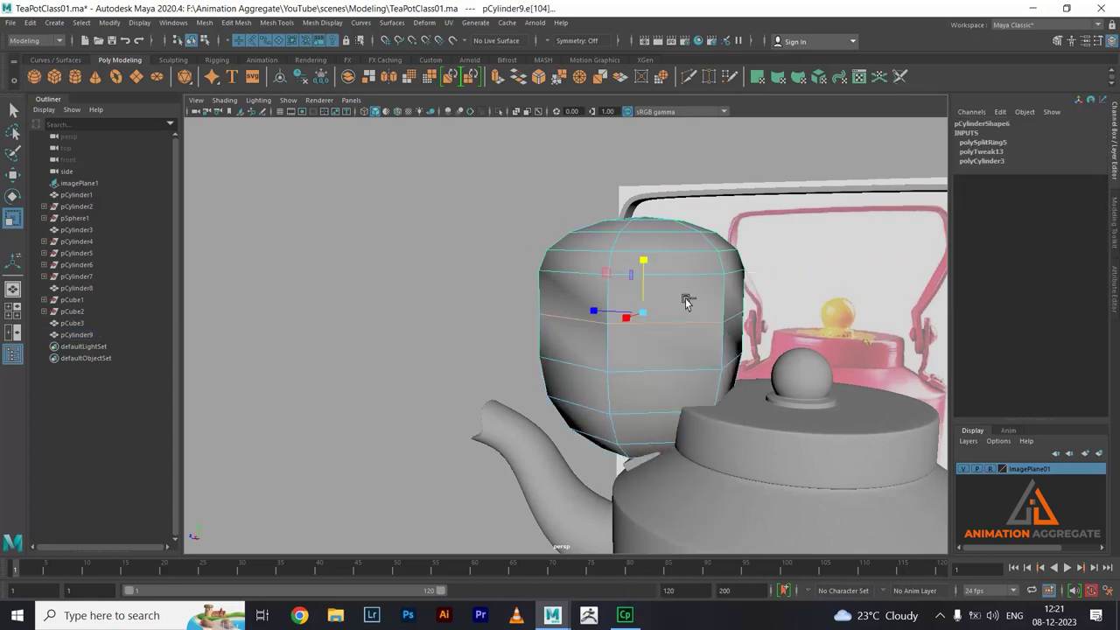
pyautogui.click(687, 304)
pyautogui.moveTo(662, 318); pyautogui.dragTo(432, 445, button='right')
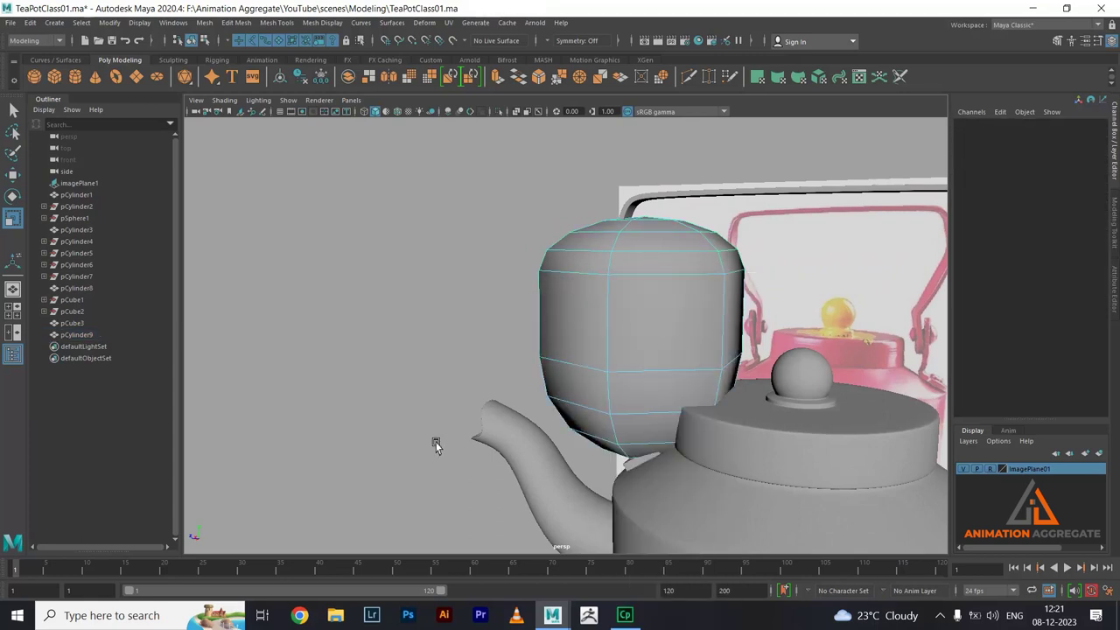
pyautogui.click(645, 405)
pyautogui.keyDown('shift'); pyautogui.doubleClick(580, 388); pyautogui.keyUp('shift')
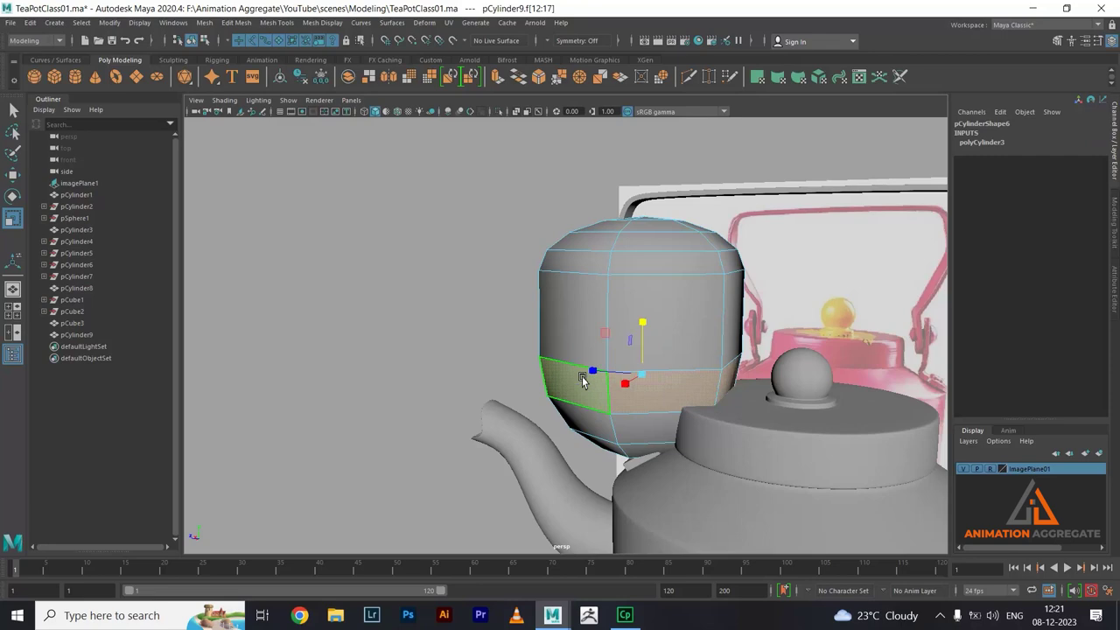
pyautogui.press('Delete')
pyautogui.doubleClick(586, 439)
pyautogui.press('Delete')
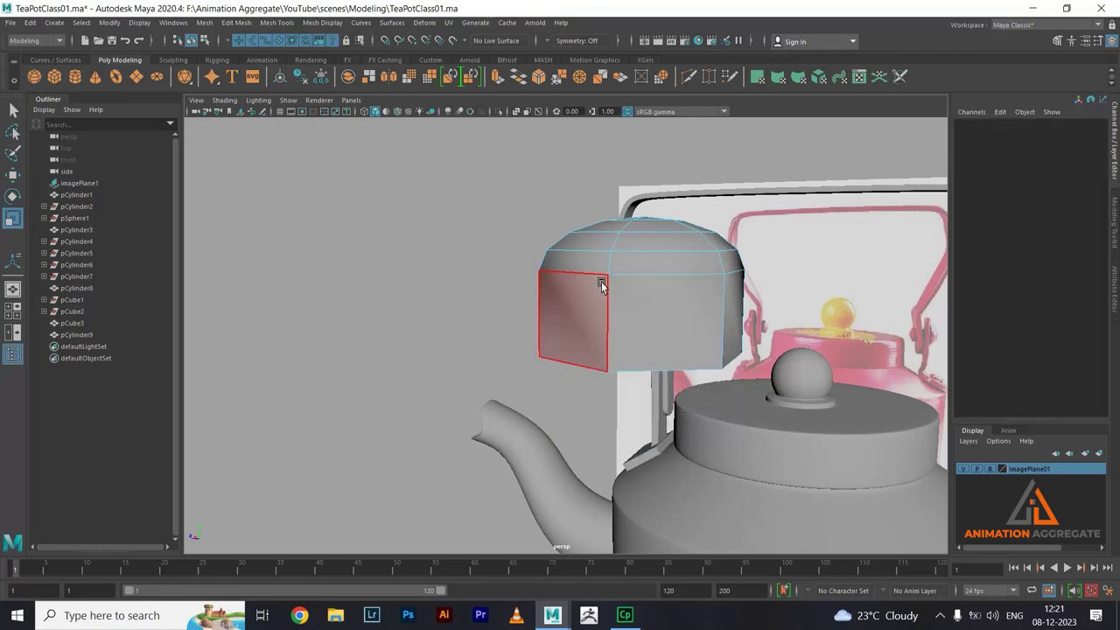
# - Raise the cap's bottom vertex ring to flatten it into a shallow open dome
pyautogui.keyDown('alt'); pyautogui.moveTo(615, 308); pyautogui.dragTo(703, 308); pyautogui.keyUp('alt')
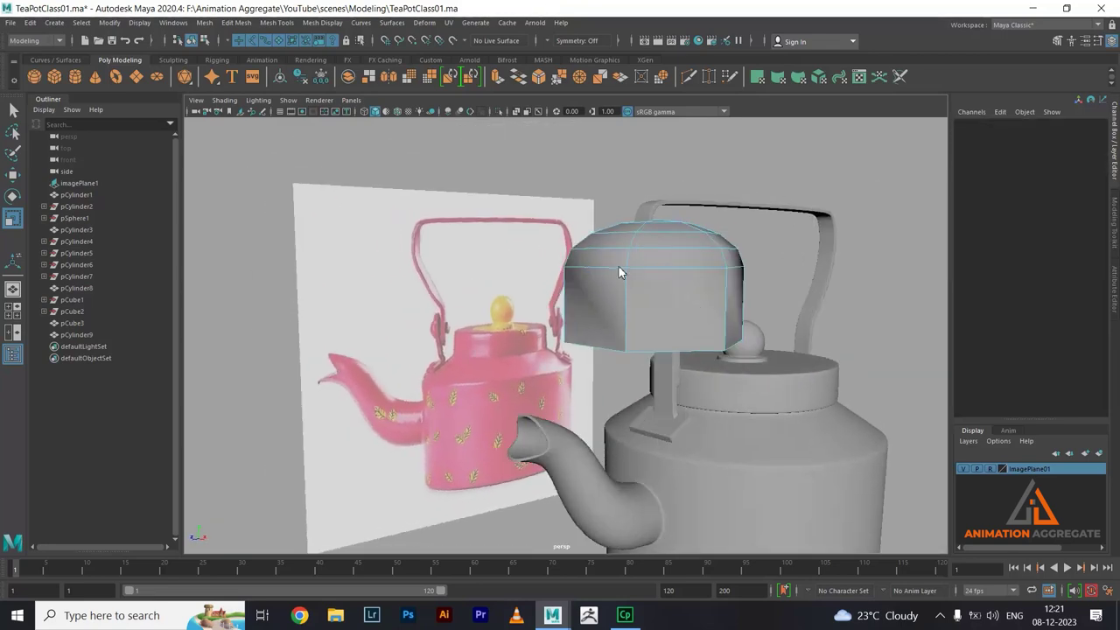
pyautogui.moveTo(618, 269); pyautogui.dragTo(603, 288, button='right')
pyautogui.moveTo(462, 313); pyautogui.dragTo(713, 382)
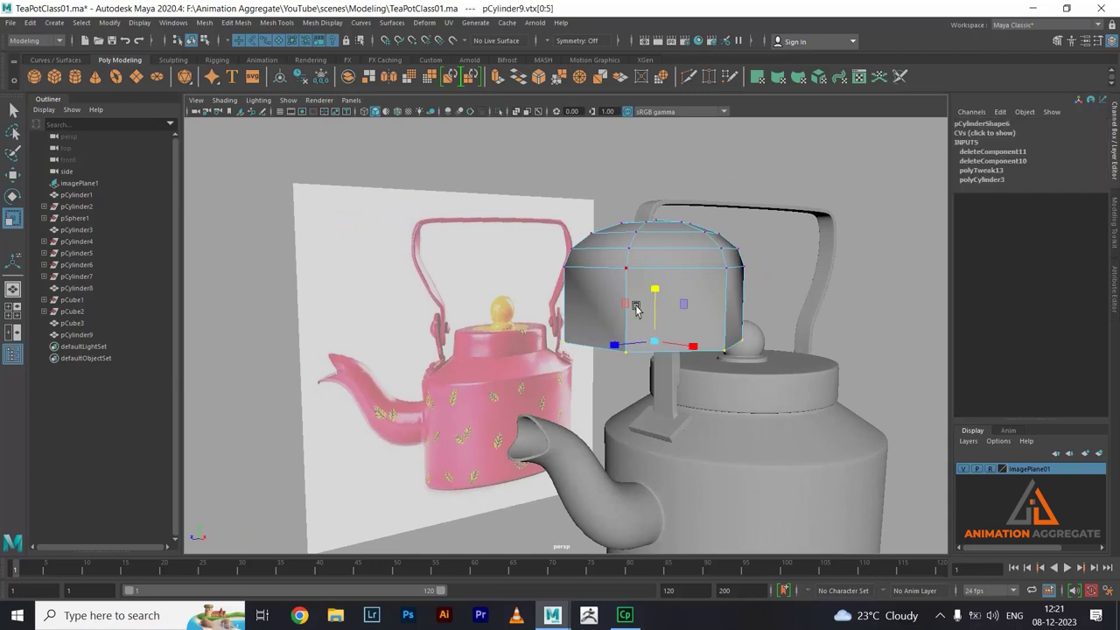
pyautogui.press('w')
pyautogui.moveTo(657, 294); pyautogui.dragTo(660, 241)
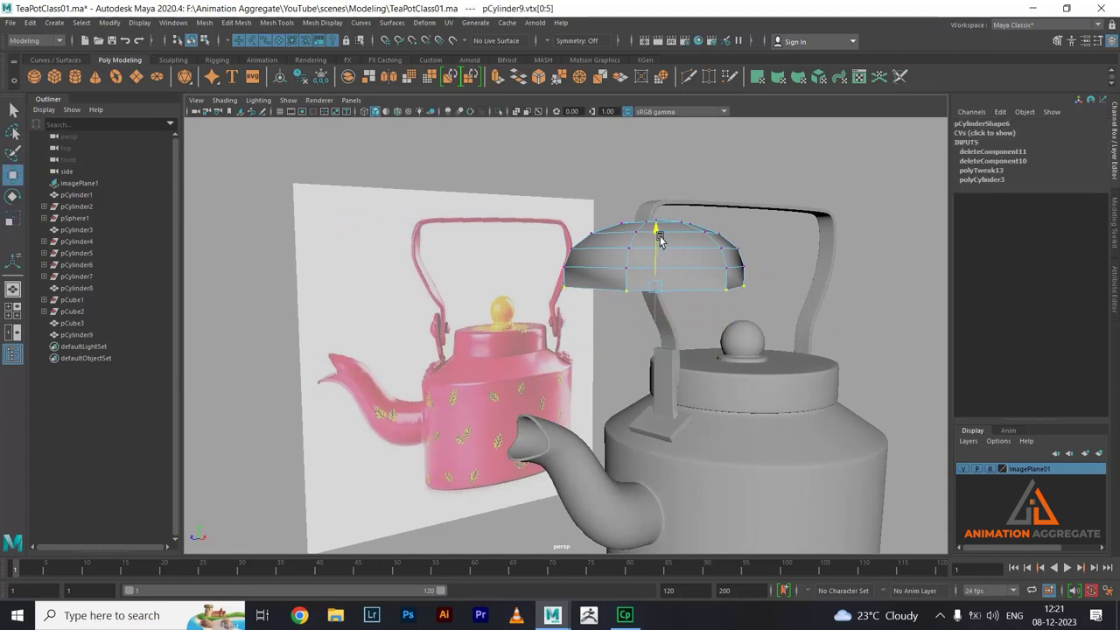
pyautogui.rightClick(721, 255)
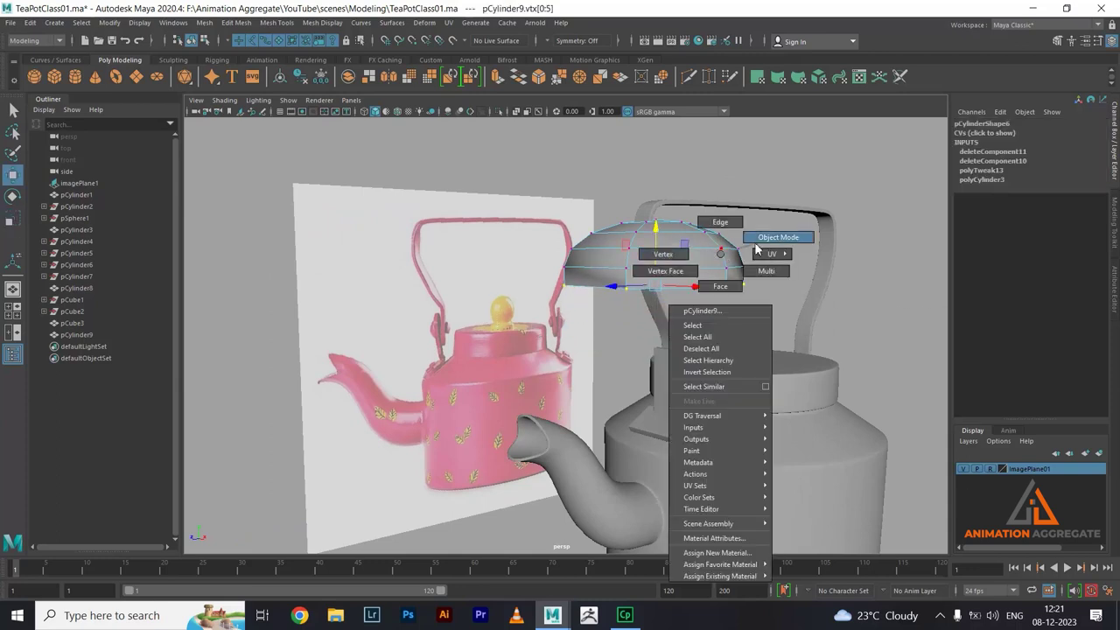
pyautogui.click(756, 244)
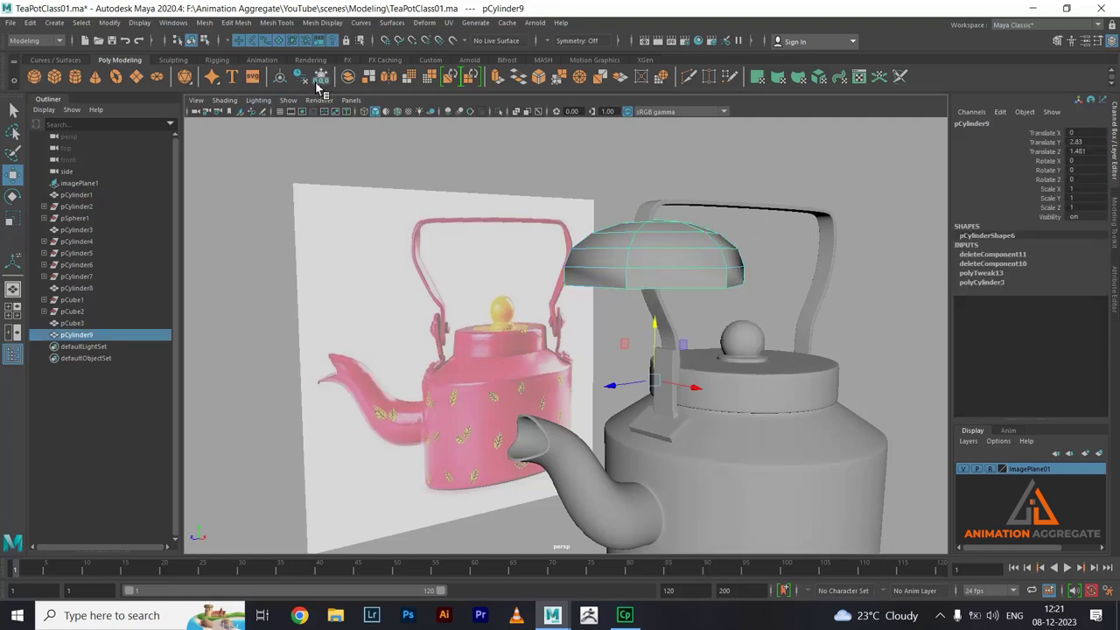
# - Center the dome's pivot and shrink it to rivet size, about 0.082 scale
pyautogui.click(281, 81)
pyautogui.press('r')
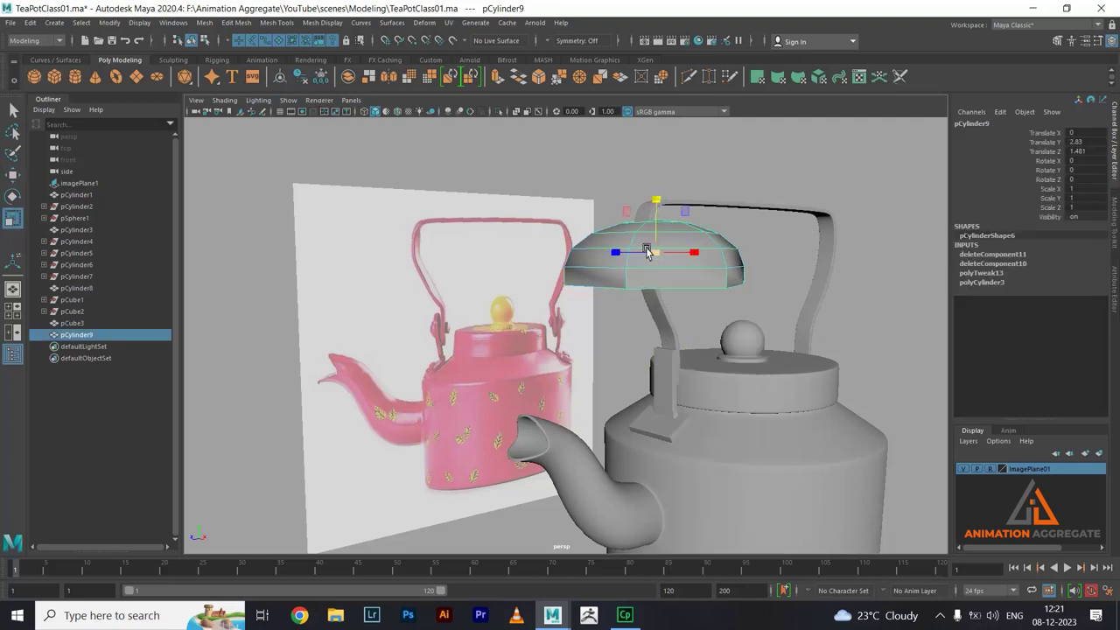
pyautogui.keyDown('alt'); pyautogui.moveTo(686, 291); pyautogui.dragTo(681, 337); pyautogui.keyUp('alt')
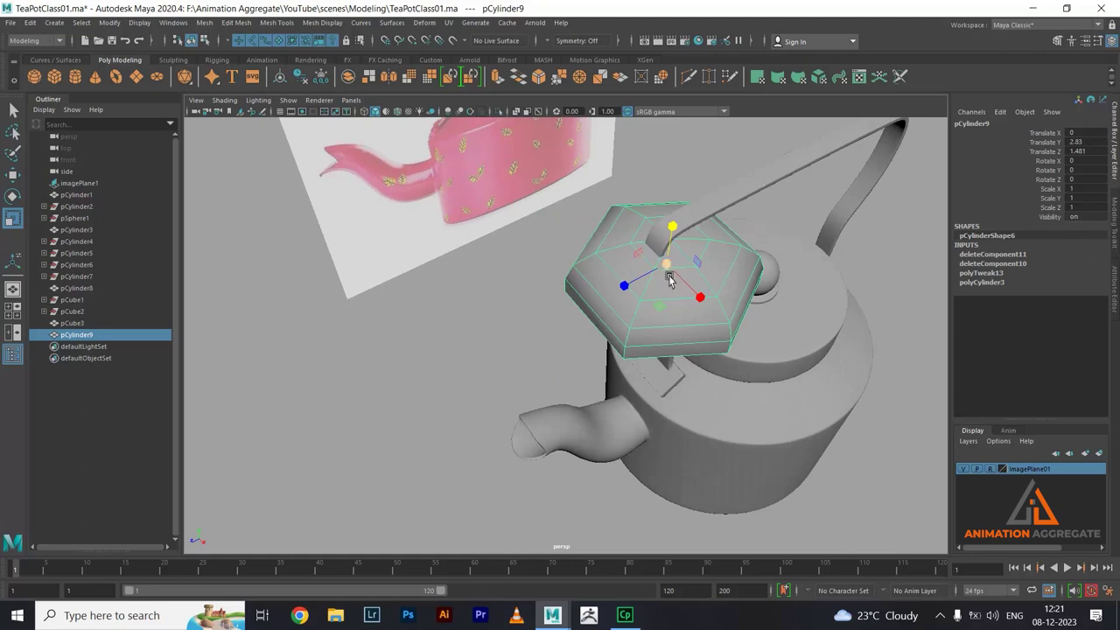
pyautogui.moveTo(669, 279)
pyautogui.mouseDown()
pyautogui.moveTo(547, 302)
pyautogui.moveTo(670, 250)
pyautogui.moveTo(647, 346)
pyautogui.moveTo(649, 386)
pyautogui.moveTo(673, 413)
pyautogui.mouseUp()
pyautogui.press('w')
pyautogui.keyDown('alt'); pyautogui.moveTo(673, 413); pyautogui.dragTo(716, 449, button='right'); pyautogui.keyUp('alt')
pyautogui.keyDown('alt'); pyautogui.moveTo(716, 449); pyautogui.dragTo(687, 412); pyautogui.keyUp('alt')
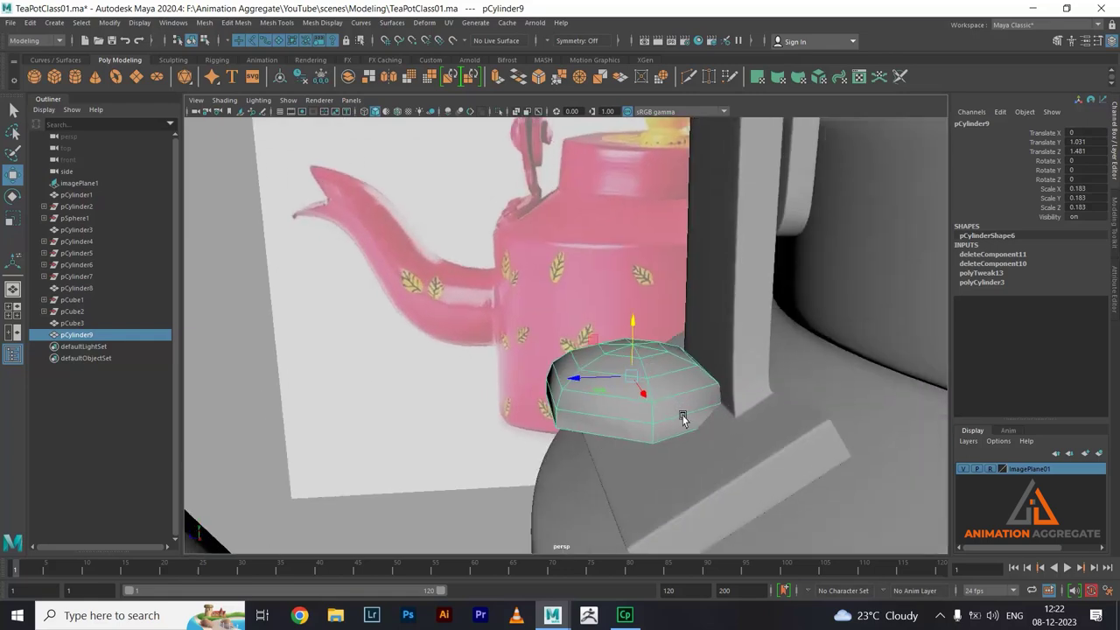
pyautogui.press('r')
pyautogui.moveTo(635, 379)
pyautogui.mouseDown()
pyautogui.moveTo(617, 391)
pyautogui.moveTo(654, 407)
pyautogui.mouseUp()
pyautogui.scroll(2, 617, 391)
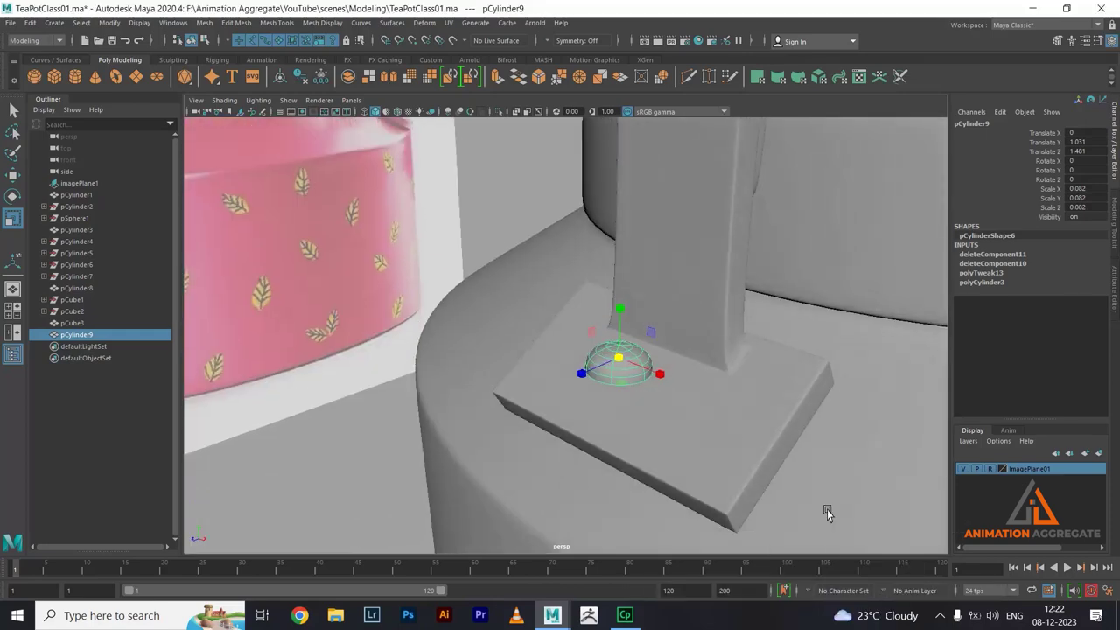
# - Seat the rivet on the slanted bracket plate, tilted about 30.9° at Translate Y 0.936
pyautogui.press('space')
pyautogui.press('space')
pyautogui.scroll(2, 630, 342)
pyautogui.press('w')
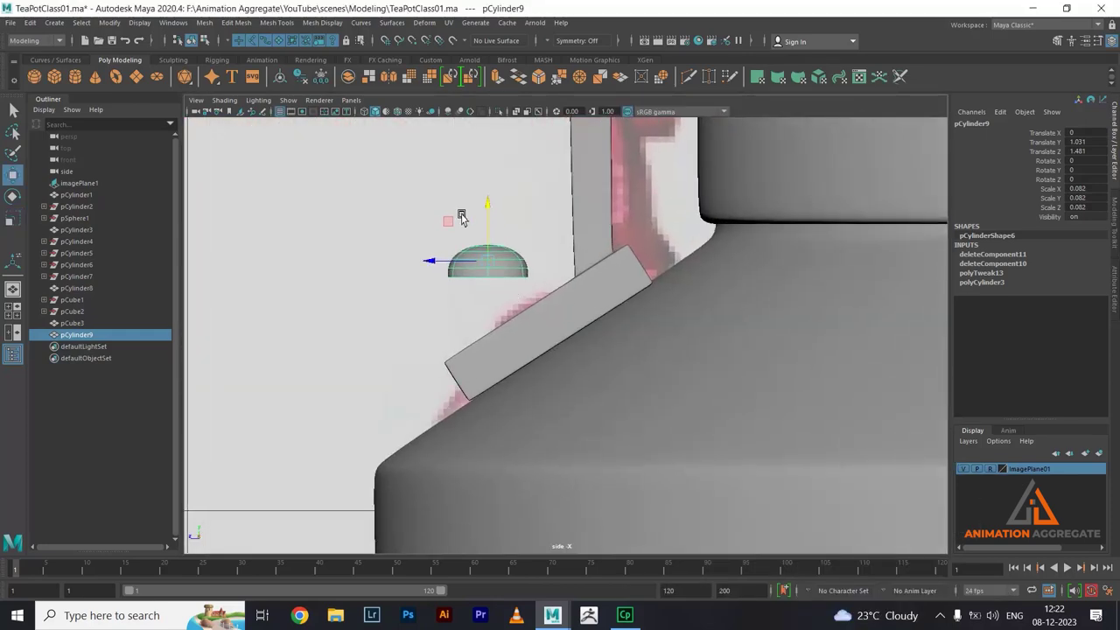
pyautogui.moveTo(486, 210)
pyautogui.mouseDown()
pyautogui.moveTo(485, 242)
pyautogui.moveTo(500, 250)
pyautogui.mouseUp()
pyautogui.press('e')
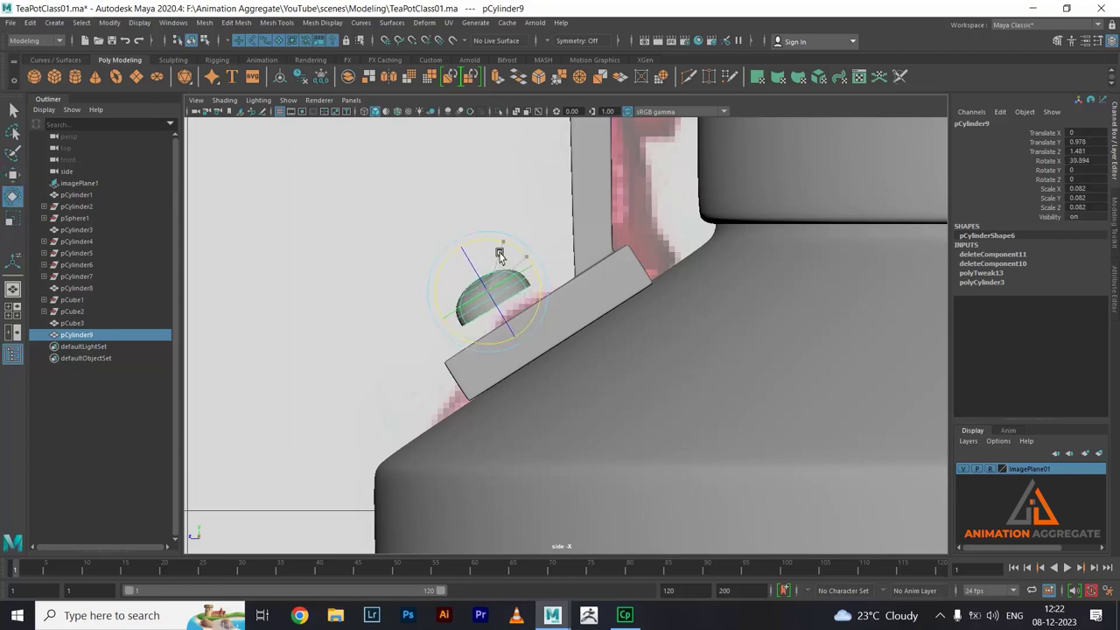
pyautogui.press('r')
pyautogui.moveTo(456, 244); pyautogui.dragTo(473, 268, button='middle')
pyautogui.press('space')
pyautogui.press('space')
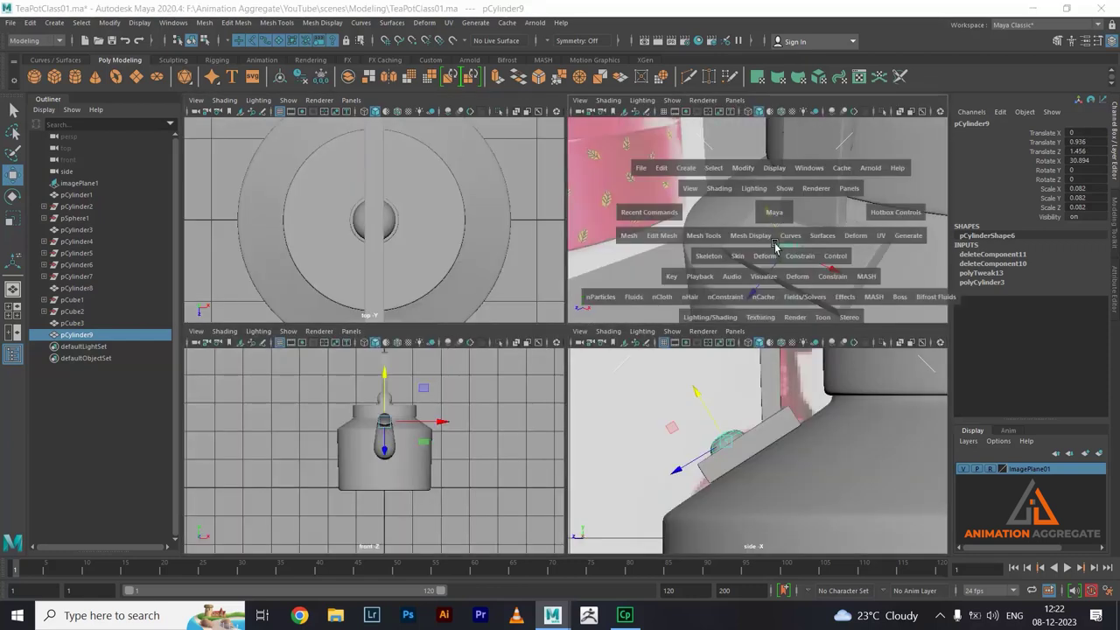
# - Duplicate the rivet to add a second rivet, pCylinder10, on the base plate
pyautogui.moveTo(720, 283)
pyautogui.keyDown('alt'); pyautogui.mouseDown()
pyautogui.moveTo(673, 374)
pyautogui.moveTo(758, 412)
pyautogui.moveTo(617, 365)
pyautogui.moveTo(582, 372)
pyautogui.mouseUp(); pyautogui.keyUp('alt')
pyautogui.hotkey('ctrl', 'd')
pyautogui.moveTo(652, 305)
pyautogui.keyDown('alt'); pyautogui.mouseDown()
pyautogui.moveTo(634, 308)
pyautogui.moveTo(659, 297)
pyautogui.mouseUp(); pyautogui.keyUp('alt')
pyautogui.click(671, 412)
# - Duplicate the right-hand rivet and turn the copy sideways to Rotate X 90
pyautogui.hotkey('ctrl', 'd')
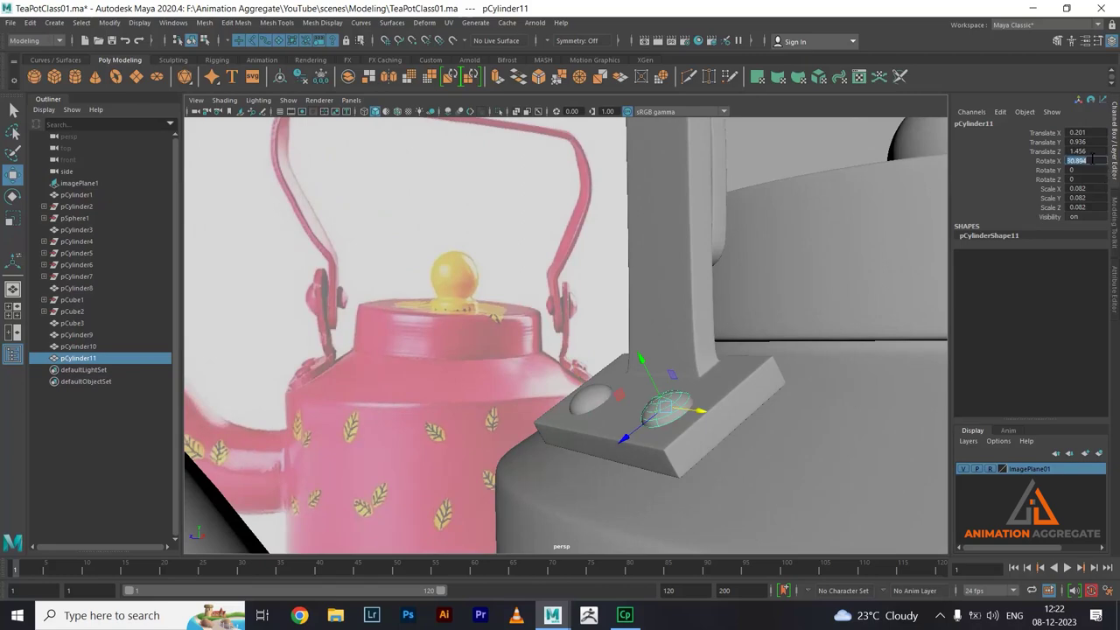
pyautogui.write('0')
pyautogui.press('Return')
pyautogui.moveTo(667, 356)
pyautogui.mouseDown()
pyautogui.moveTo(656, 213)
pyautogui.moveTo(712, 198)
pyautogui.moveTo(693, 291)
pyautogui.mouseUp()
pyautogui.press('e')
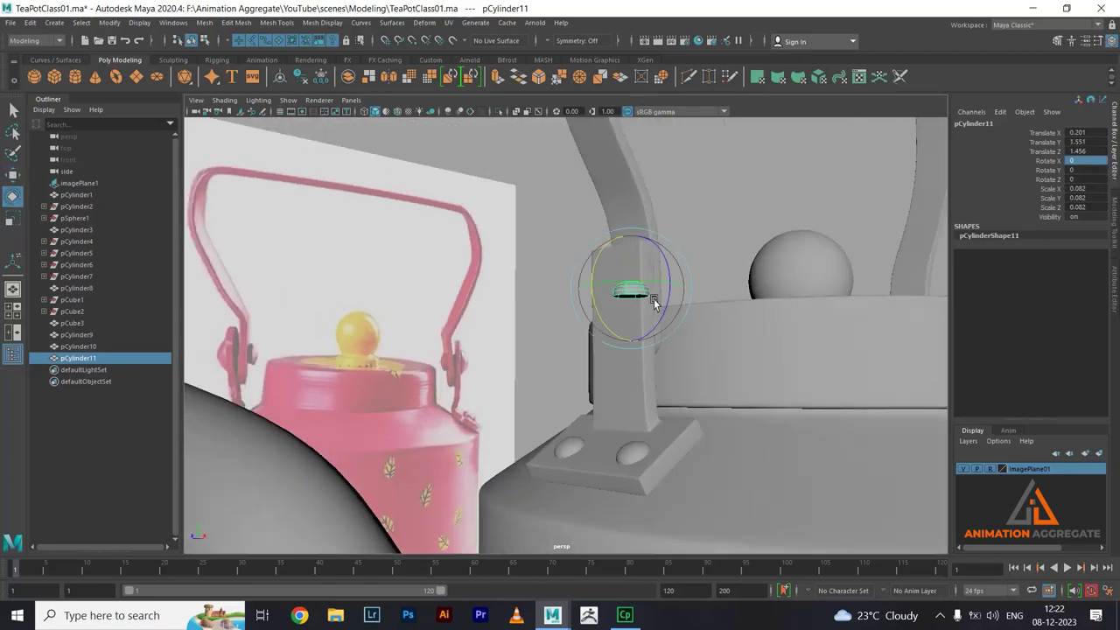
pyautogui.moveTo(600, 262); pyautogui.dragTo(602, 336)
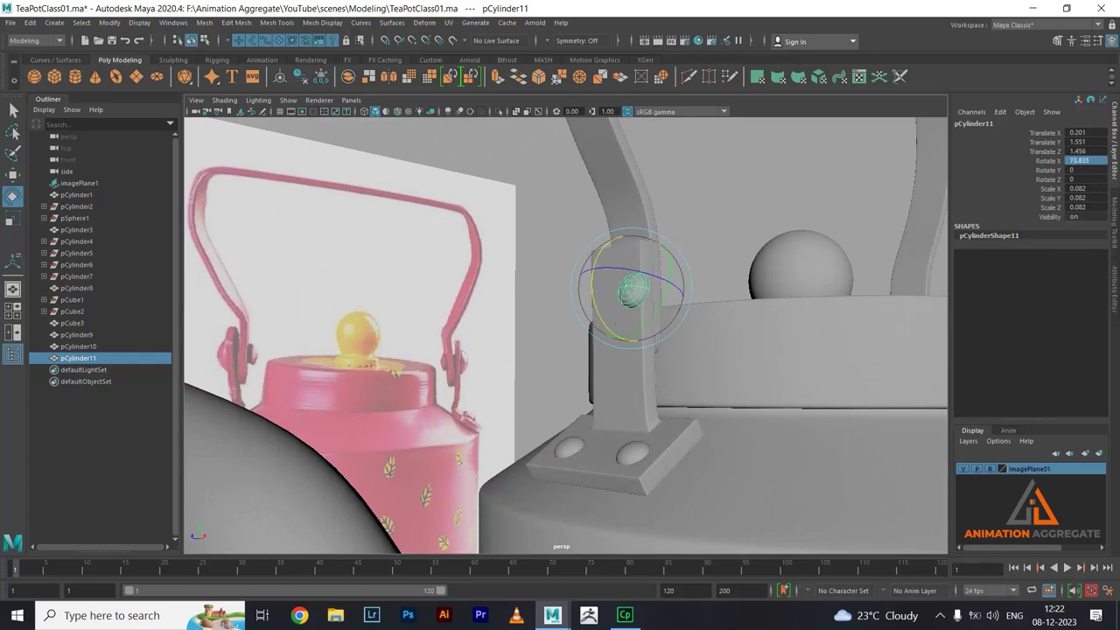
pyautogui.write('0')
pyautogui.press('Return')
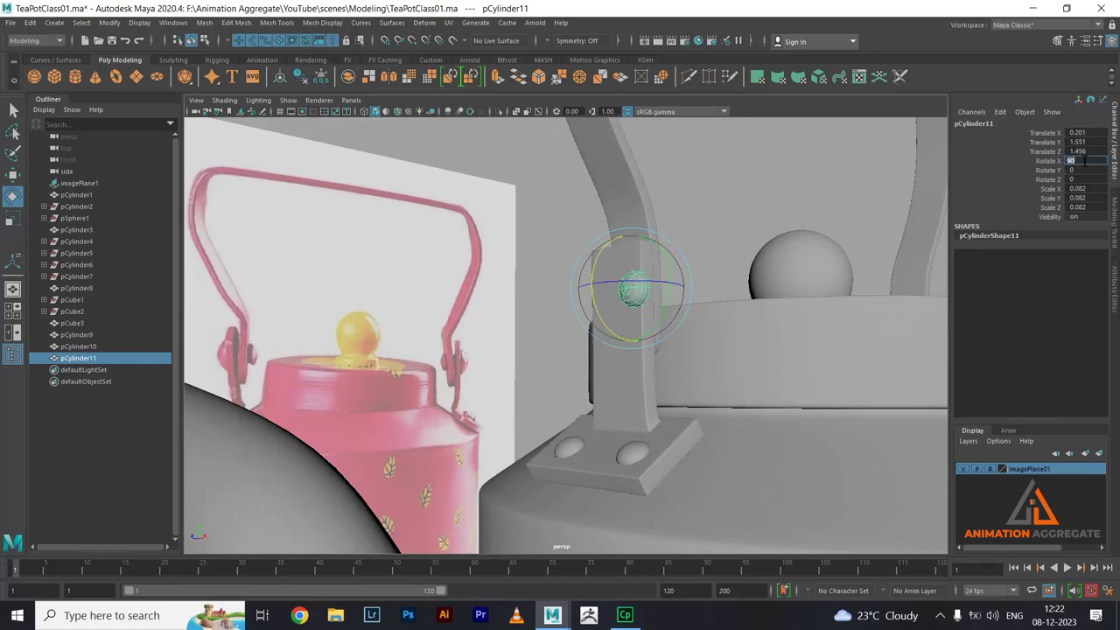
# - Move the sideways rivet up to where the handle meets the upright bracket
pyautogui.keyDown('alt'); pyautogui.moveTo(695, 276); pyautogui.dragTo(715, 334); pyautogui.keyUp('alt')
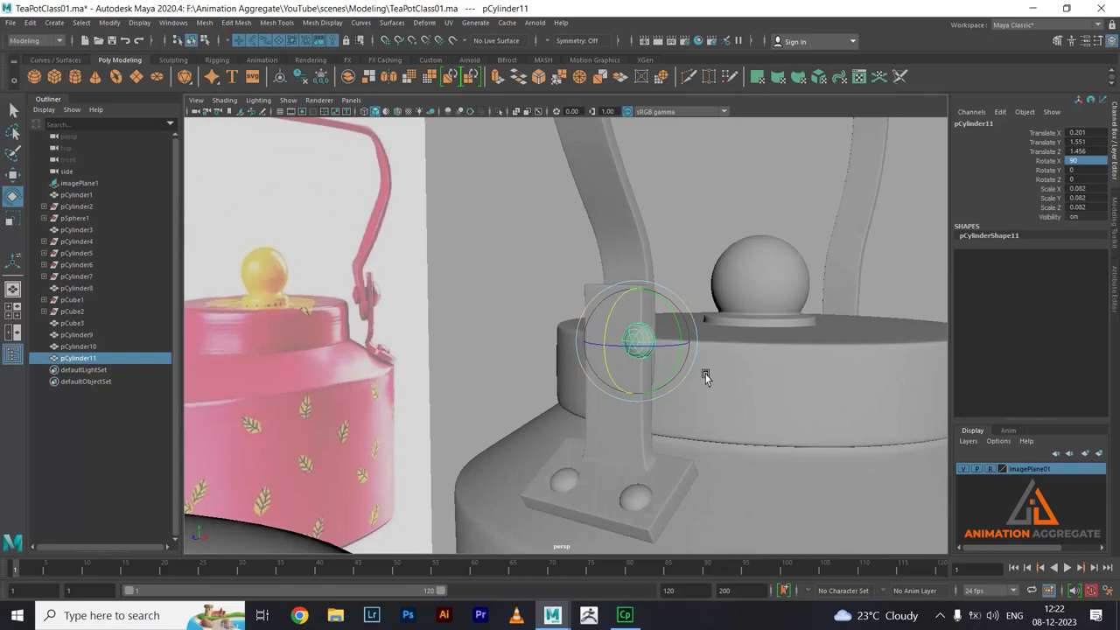
pyautogui.press('w')
pyautogui.moveTo(608, 343)
pyautogui.keyDown('alt'); pyautogui.mouseDown()
pyautogui.moveTo(693, 343)
pyautogui.moveTo(632, 353)
pyautogui.moveTo(563, 322)
pyautogui.moveTo(563, 418)
pyautogui.moveTo(630, 376)
pyautogui.mouseUp(); pyautogui.keyUp('alt')
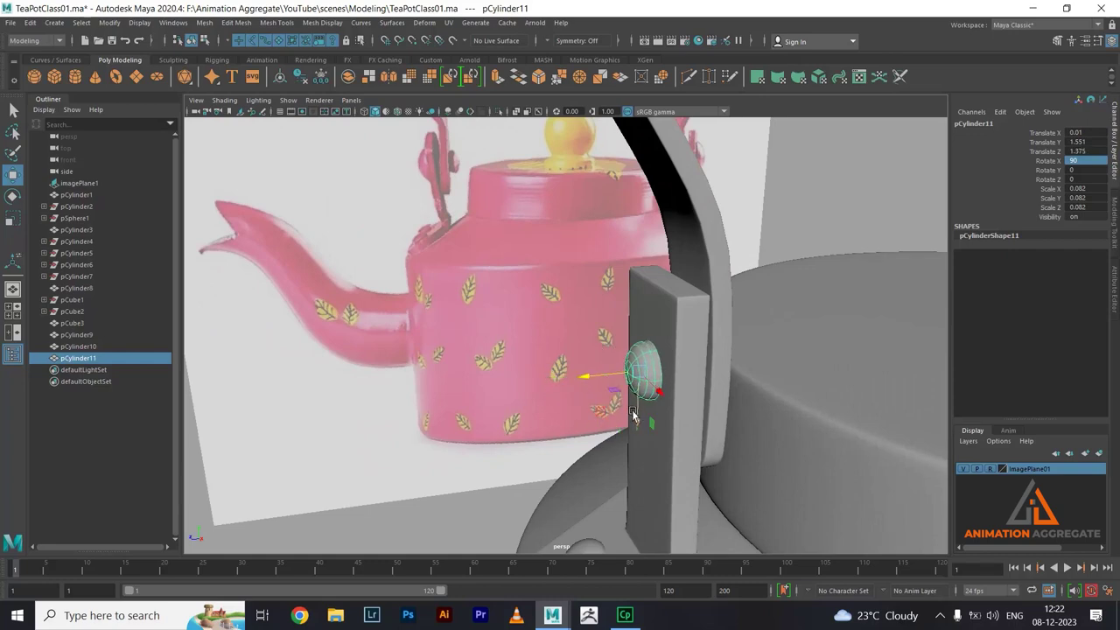
pyautogui.moveTo(633, 417)
pyautogui.mouseDown()
pyautogui.moveTo(634, 404)
pyautogui.moveTo(714, 381)
pyautogui.mouseUp()
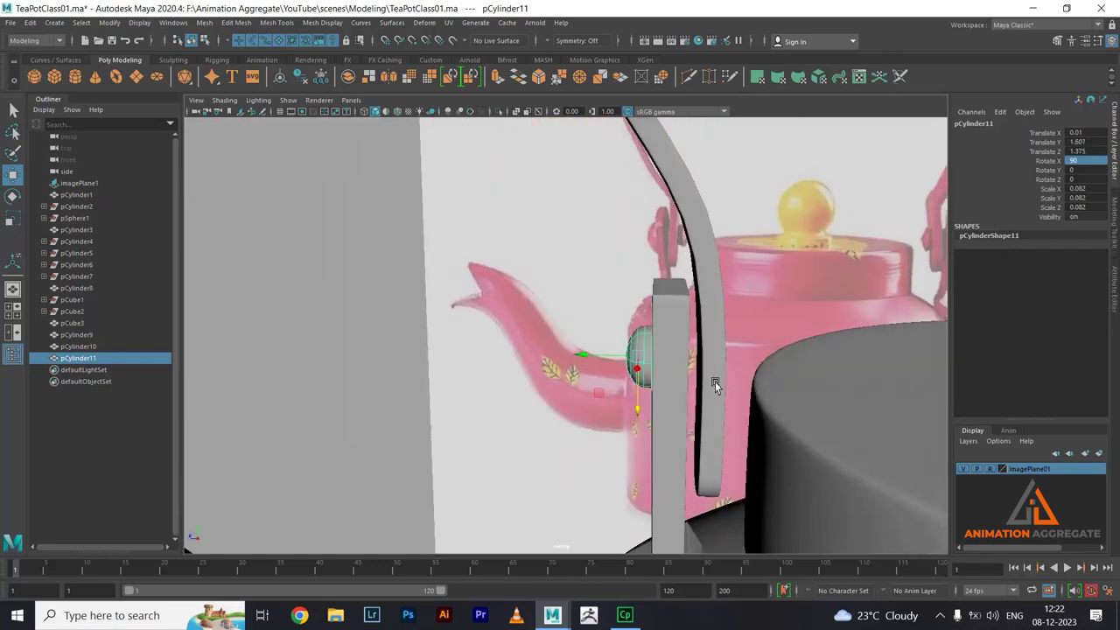
pyautogui.moveTo(580, 355)
pyautogui.mouseDown()
pyautogui.moveTo(591, 353)
pyautogui.moveTo(407, 254)
pyautogui.mouseUp()
pyautogui.moveTo(387, 218); pyautogui.dragTo(353, 218, button='right')
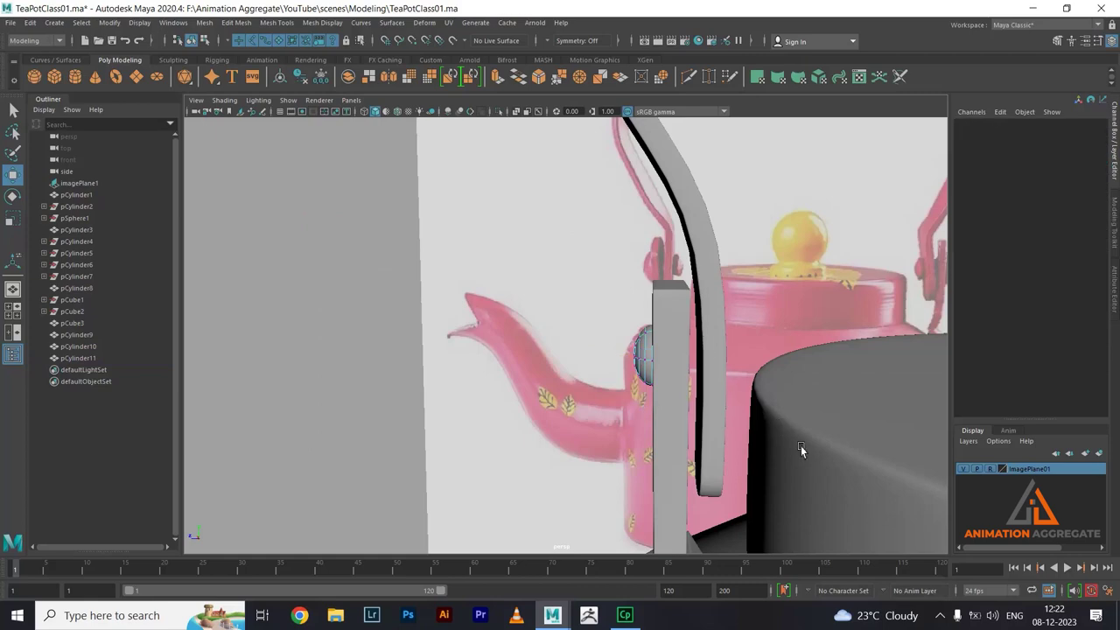
pyautogui.press('space')
pyautogui.press('space')
# - Stretch the sideways rivet's back vertices along X into a pin through the pillar and handle
pyautogui.scroll(3, 675, 330)
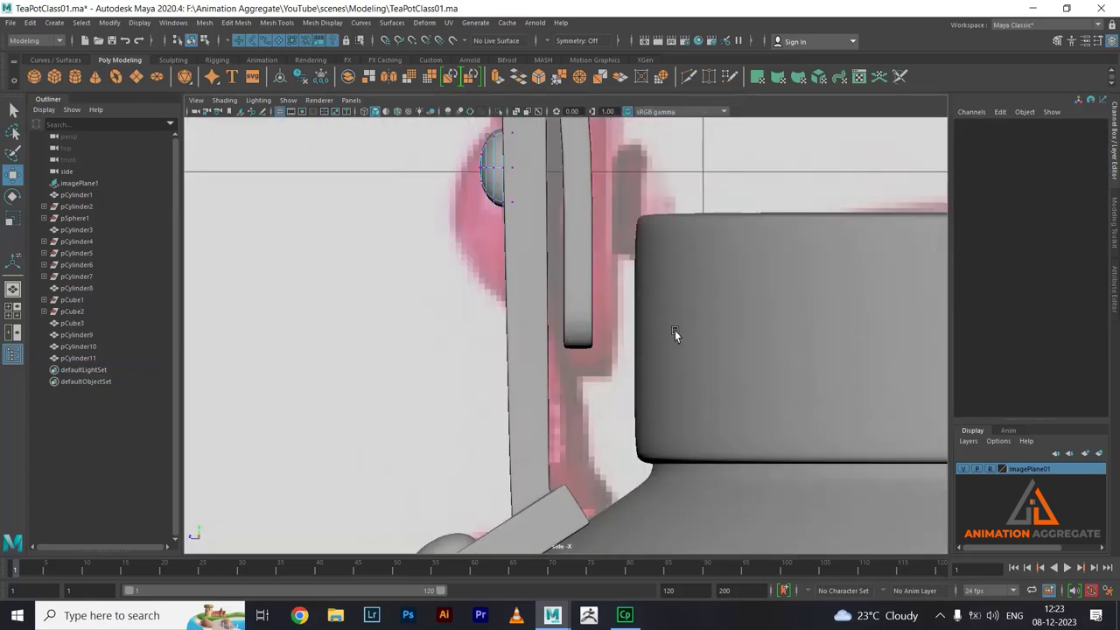
pyautogui.scroll(3, 640, 347)
pyautogui.scroll(2, 585, 218)
pyautogui.moveTo(586, 218); pyautogui.dragTo(544, 378)
pyautogui.moveTo(487, 302); pyautogui.dragTo(595, 339)
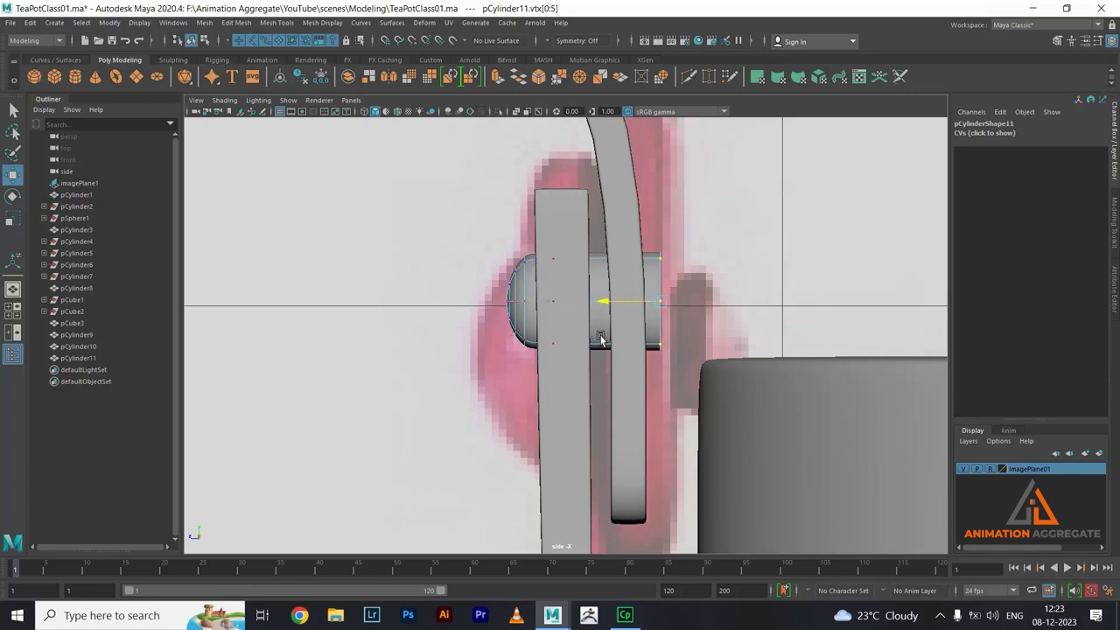
pyautogui.moveTo(595, 342); pyautogui.dragTo(588, 343, button='middle')
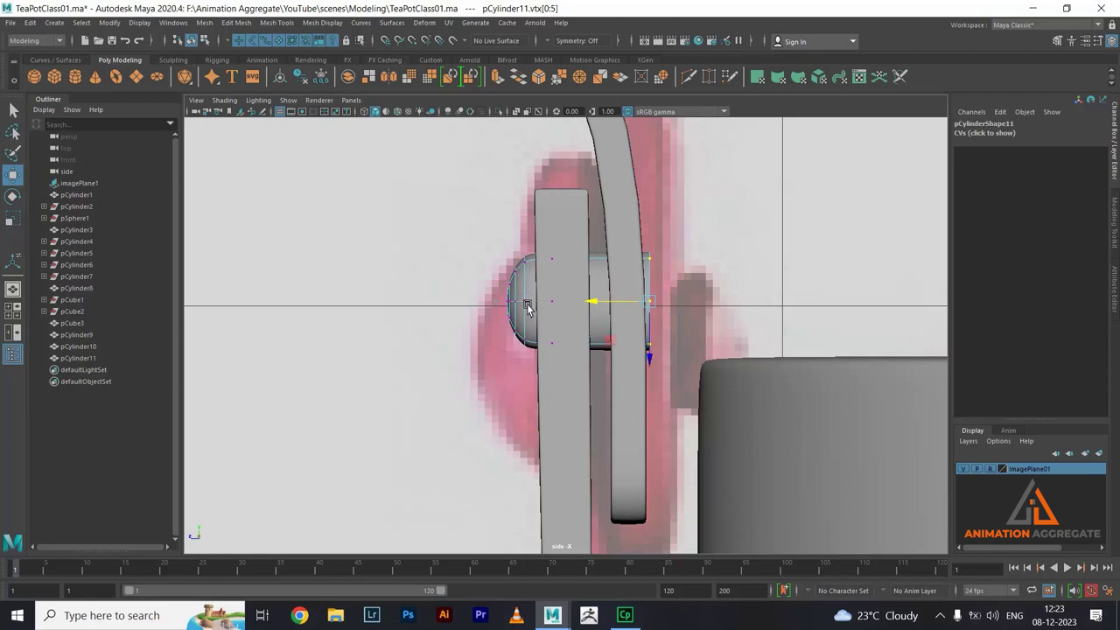
pyautogui.moveTo(528, 305); pyautogui.dragTo(540, 311, button='right')
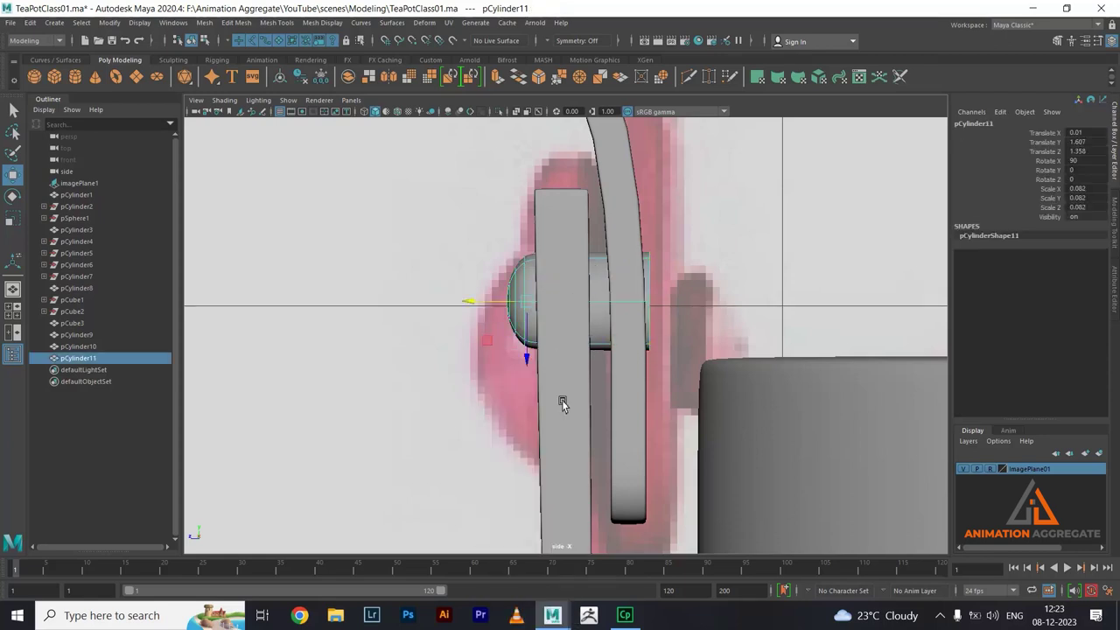
pyautogui.keyDown('alt'); pyautogui.moveTo(562, 403); pyautogui.dragTo(545, 437, button='middle'); pyautogui.keyUp('alt')
# - Duplicate the slanted-plate rivet, zero its X rotation and move the copy up to the hinge
pyautogui.click(533, 449)
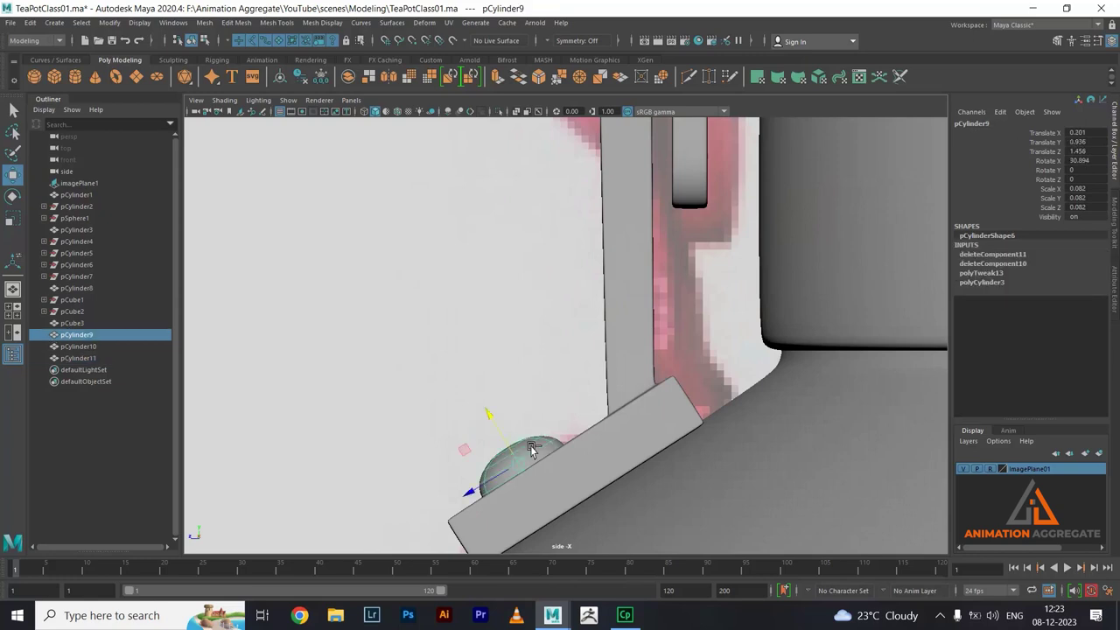
pyautogui.hotkey('ctrl', 'd')
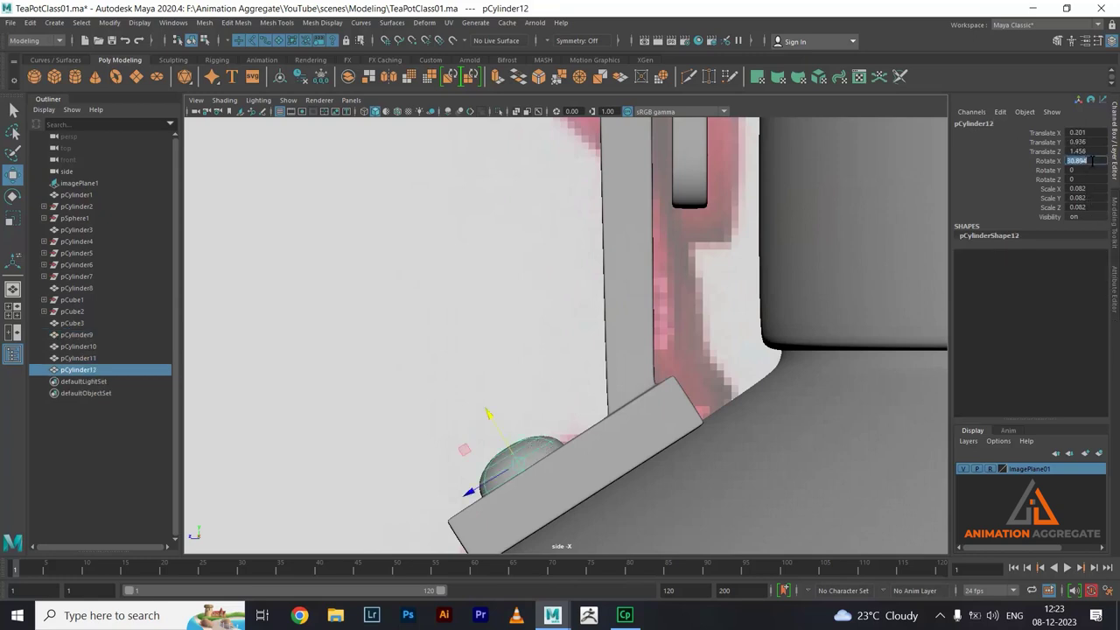
pyautogui.write('0')
pyautogui.press('Return')
pyautogui.moveTo(520, 414); pyautogui.dragTo(521, 189)
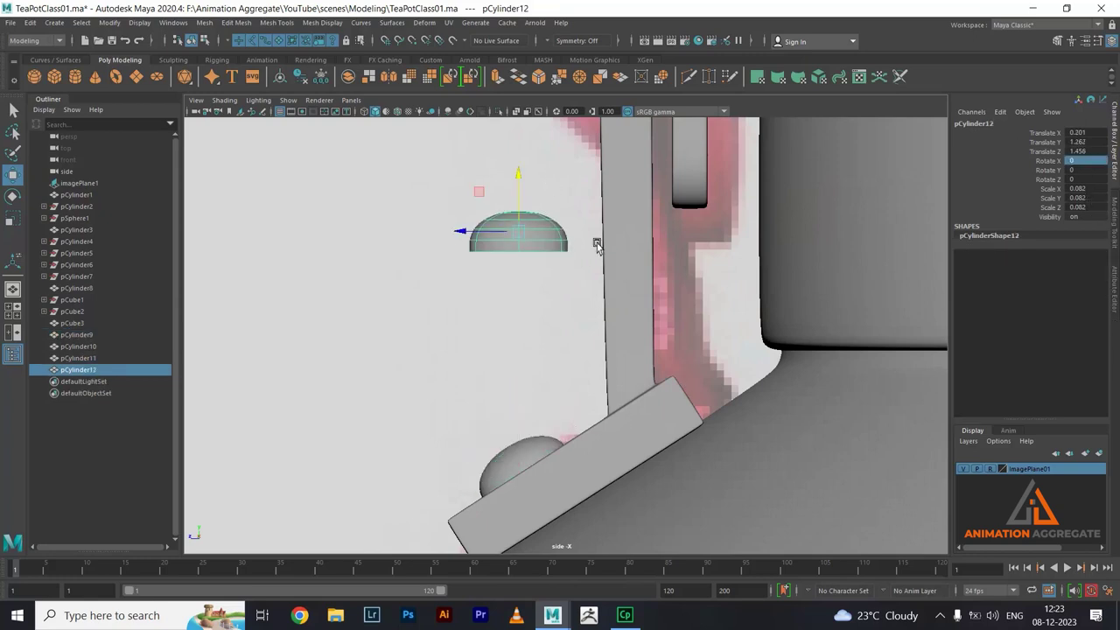
pyautogui.keyDown('alt'); pyautogui.moveTo(521, 188); pyautogui.dragTo(520, 355, button='middle'); pyautogui.keyUp('alt')
pyautogui.moveTo(492, 351); pyautogui.dragTo(494, 163)
pyautogui.keyDown('alt'); pyautogui.moveTo(495, 163); pyautogui.dragTo(514, 357, button='middle'); pyautogui.keyUp('alt')
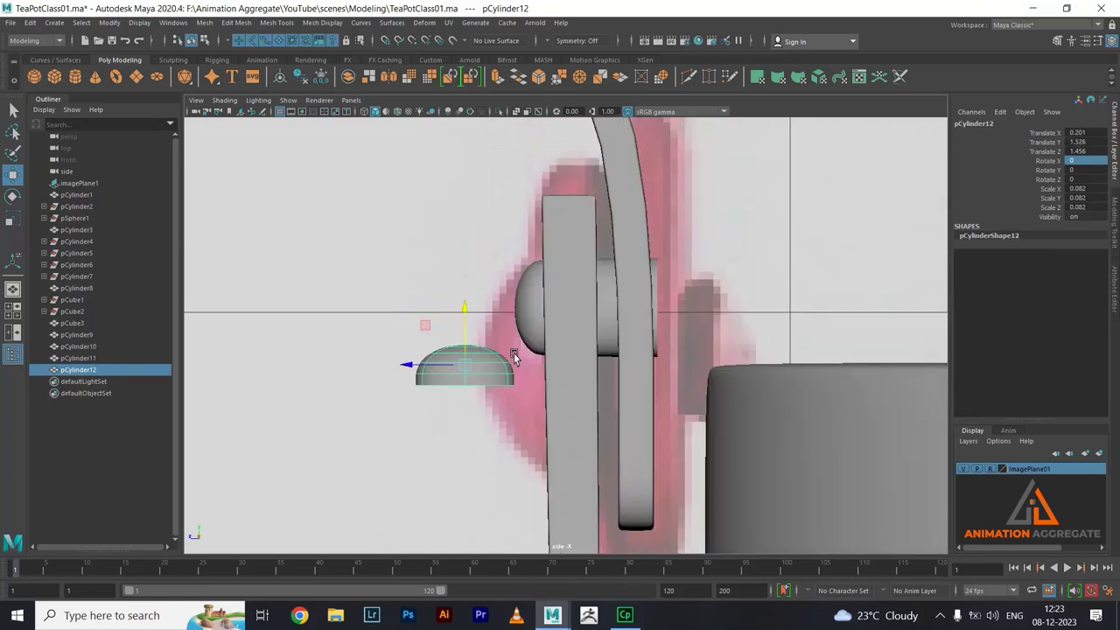
pyautogui.moveTo(408, 370); pyautogui.dragTo(545, 367)
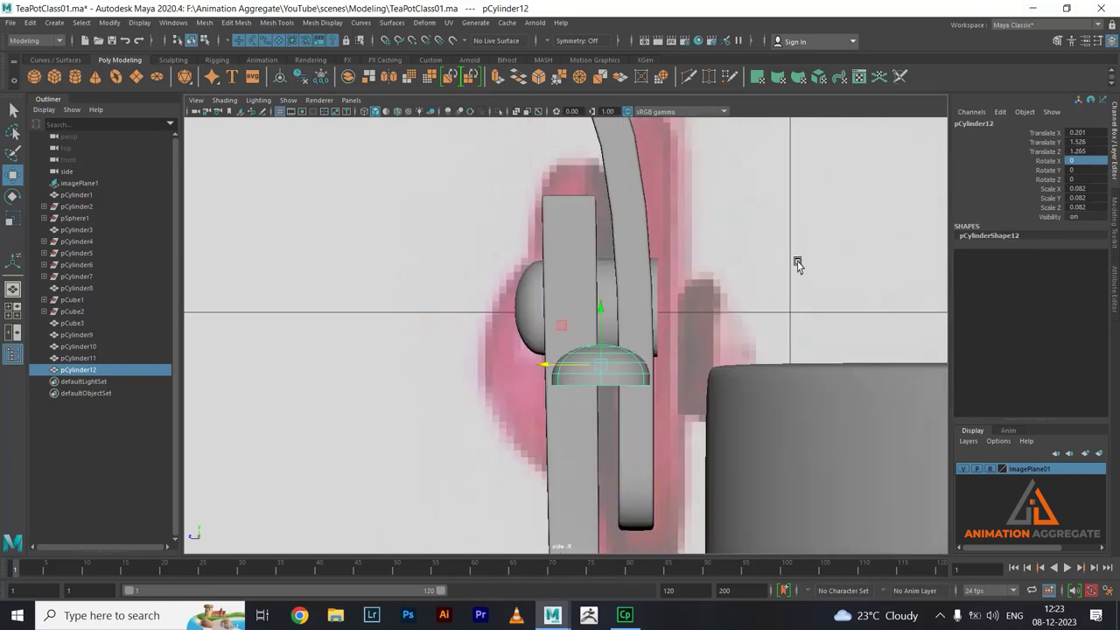
# - Turn the copy to Rotate X -90 and enlarge it to about 0.093 scale
pyautogui.press('e')
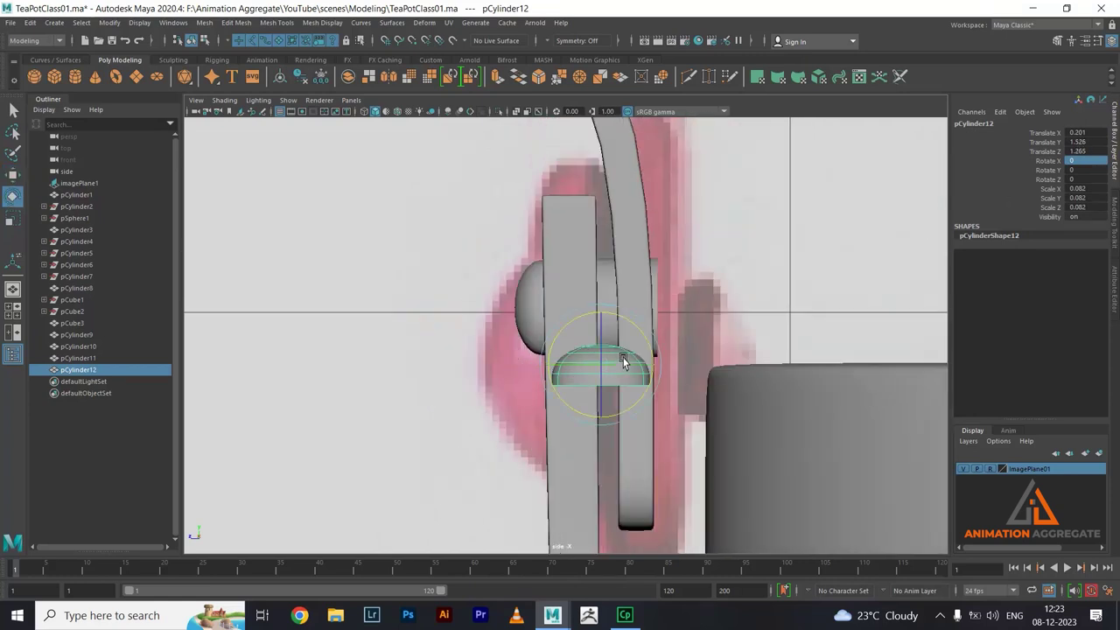
pyautogui.moveTo(640, 333)
pyautogui.mouseDown()
pyautogui.moveTo(654, 382)
pyautogui.moveTo(640, 430)
pyautogui.moveTo(628, 321)
pyautogui.moveTo(645, 347)
pyautogui.moveTo(700, 350)
pyautogui.moveTo(672, 254)
pyautogui.mouseUp()
pyautogui.write('-90')
pyautogui.press('w')
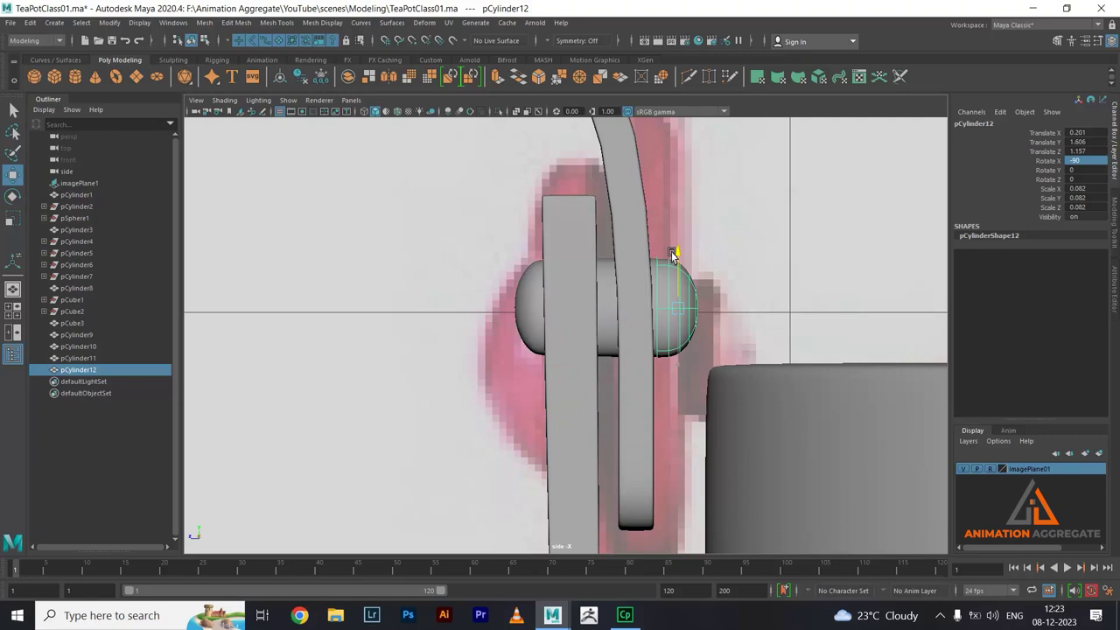
pyautogui.press('r')
pyautogui.moveTo(683, 308); pyautogui.dragTo(731, 306)
pyautogui.press('e')
pyautogui.press('w')
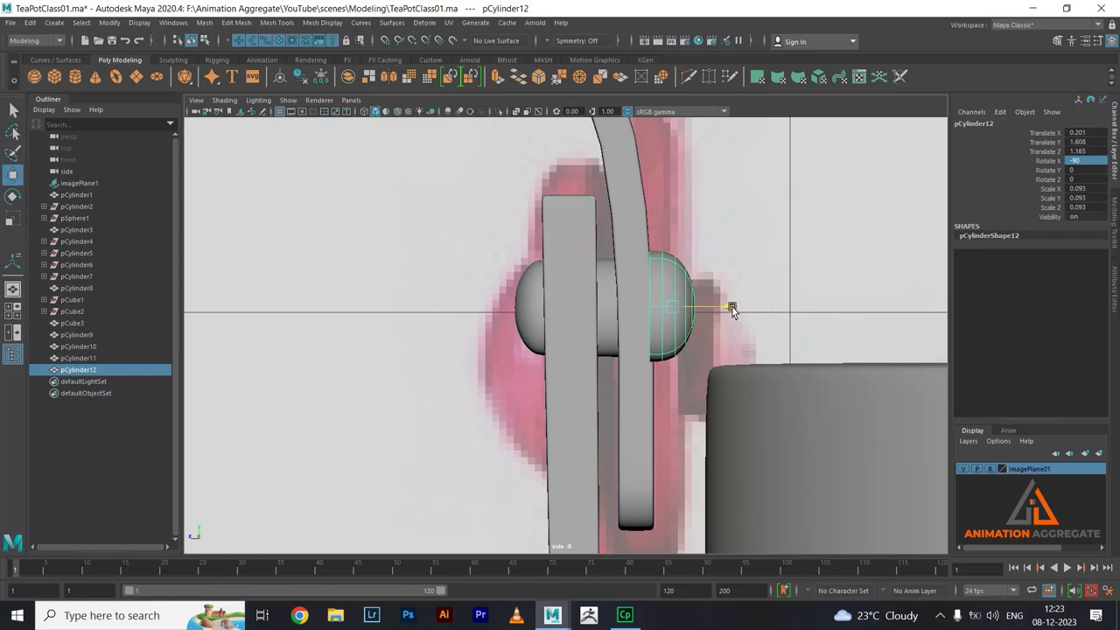
pyautogui.press('space')
pyautogui.press('space')
# - Push the new rivet cap along X snug against the hinge plate
pyautogui.scroll(5, 717, 290)
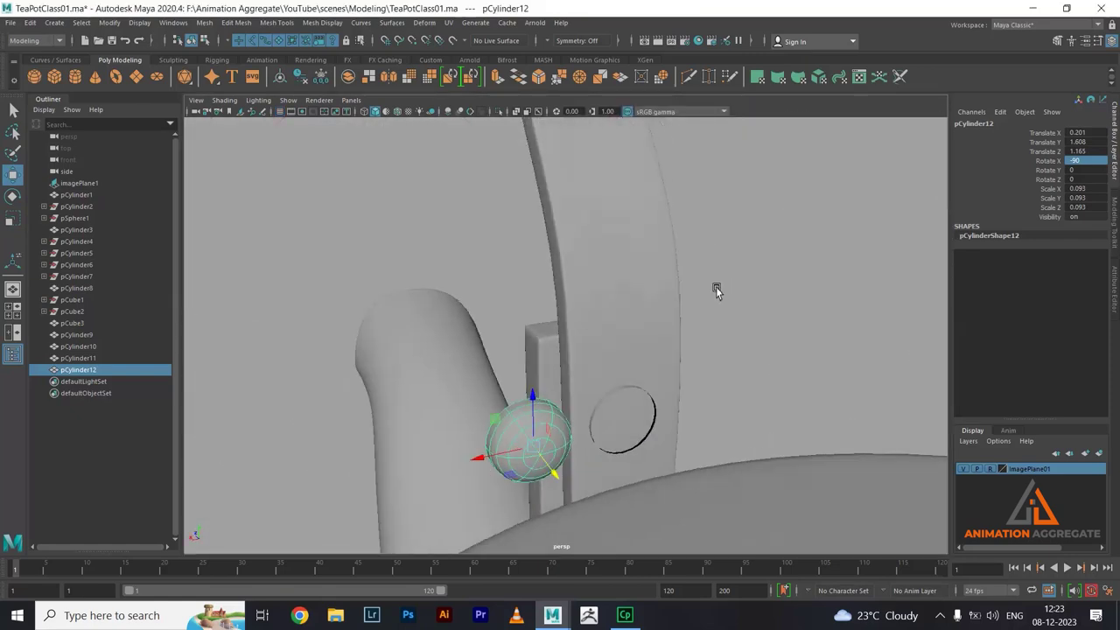
pyautogui.moveTo(443, 464); pyautogui.dragTo(553, 464)
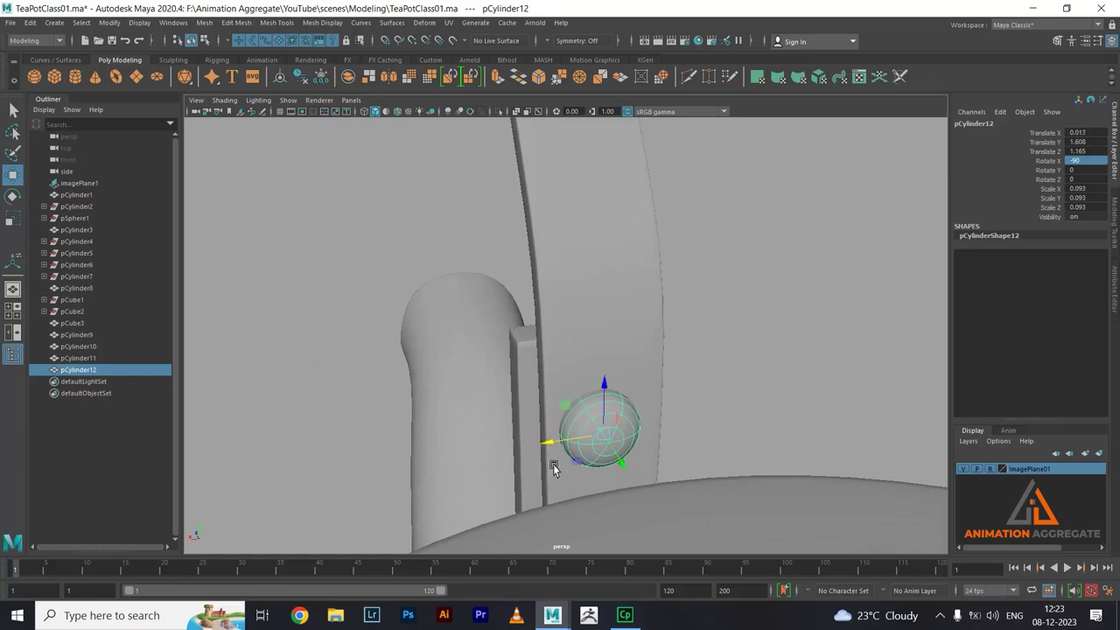
pyautogui.scroll(-6, 660, 326)
pyautogui.scroll(-2, 660, 326)
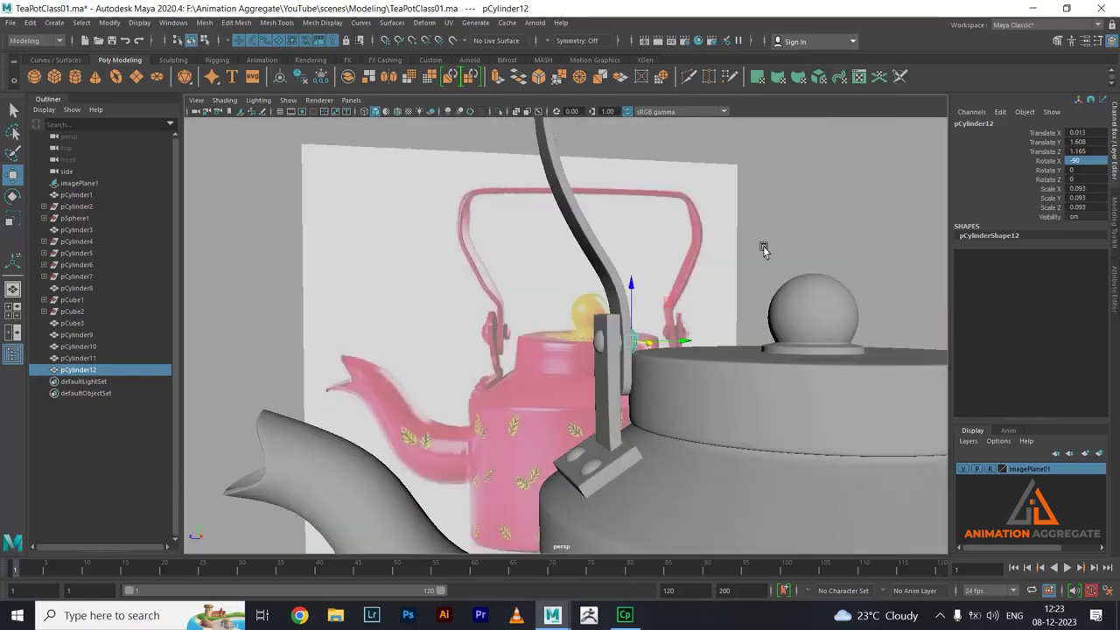
# - Select the bracket plate pCube3 together with rivets pCylinder9–12
pyautogui.click(762, 245)
pyautogui.moveTo(763, 245)
pyautogui.keyDown('alt'); pyautogui.mouseDown()
pyautogui.moveTo(707, 464)
pyautogui.moveTo(695, 400)
pyautogui.moveTo(780, 503)
pyautogui.moveTo(751, 439)
pyautogui.mouseUp(); pyautogui.keyUp('alt')
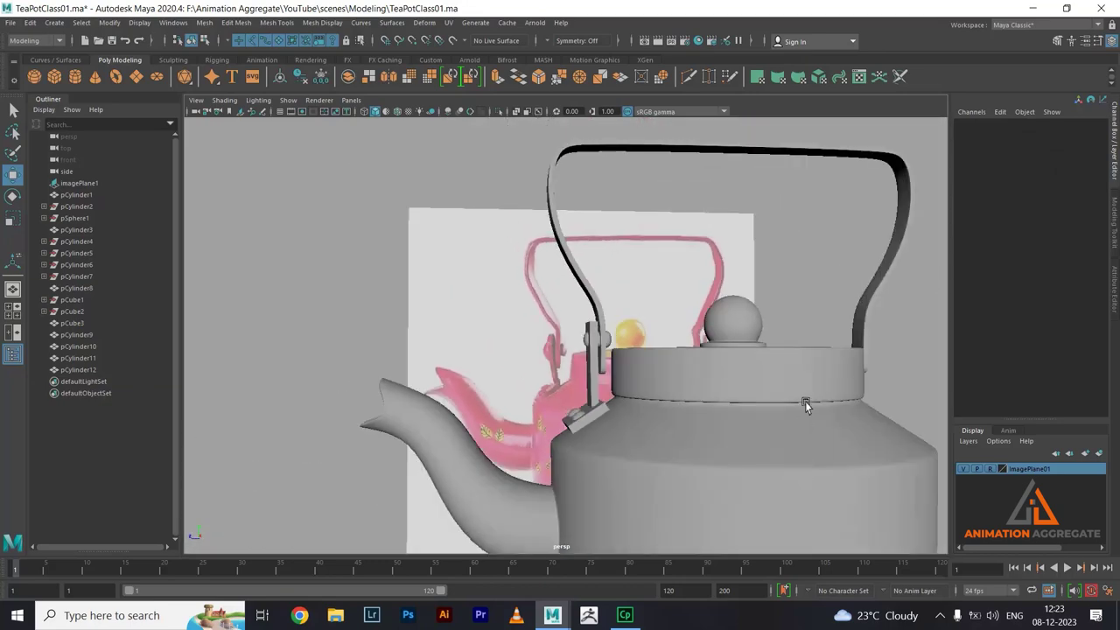
pyautogui.keyDown('alt'); pyautogui.moveTo(805, 401); pyautogui.dragTo(791, 286); pyautogui.keyUp('alt')
pyautogui.scroll(3, 644, 189)
pyautogui.moveTo(644, 189)
pyautogui.keyDown('alt'); pyautogui.mouseDown()
pyautogui.moveTo(612, 262)
pyautogui.moveTo(621, 328)
pyautogui.mouseUp(); pyautogui.keyUp('alt')
pyautogui.click(622, 328)
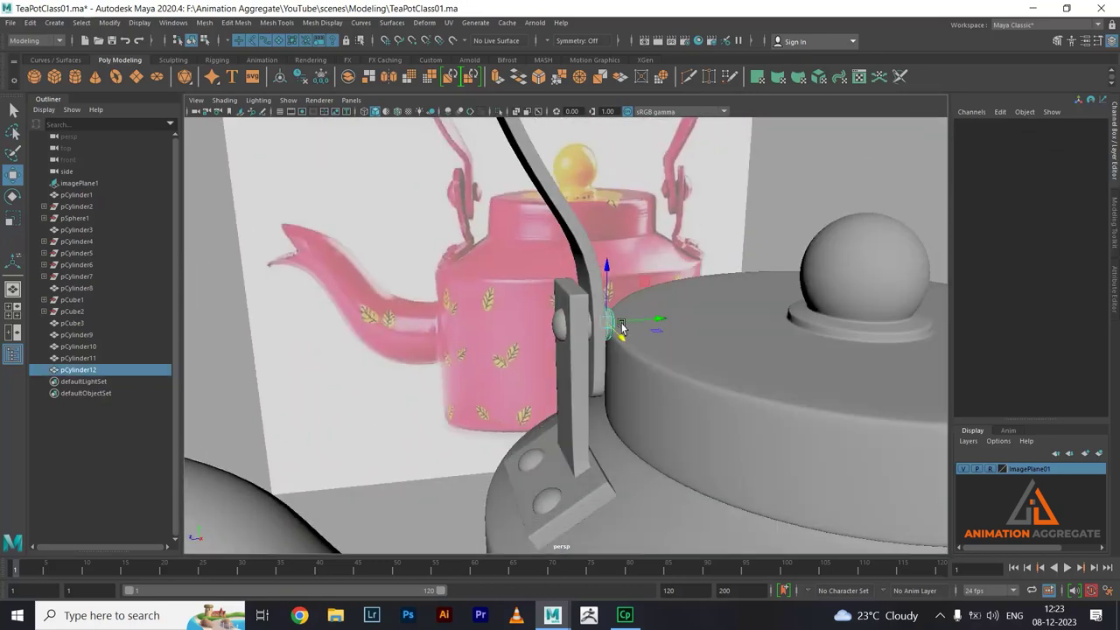
pyautogui.keyDown('shift'); pyautogui.click(560, 328); pyautogui.keyUp('shift')
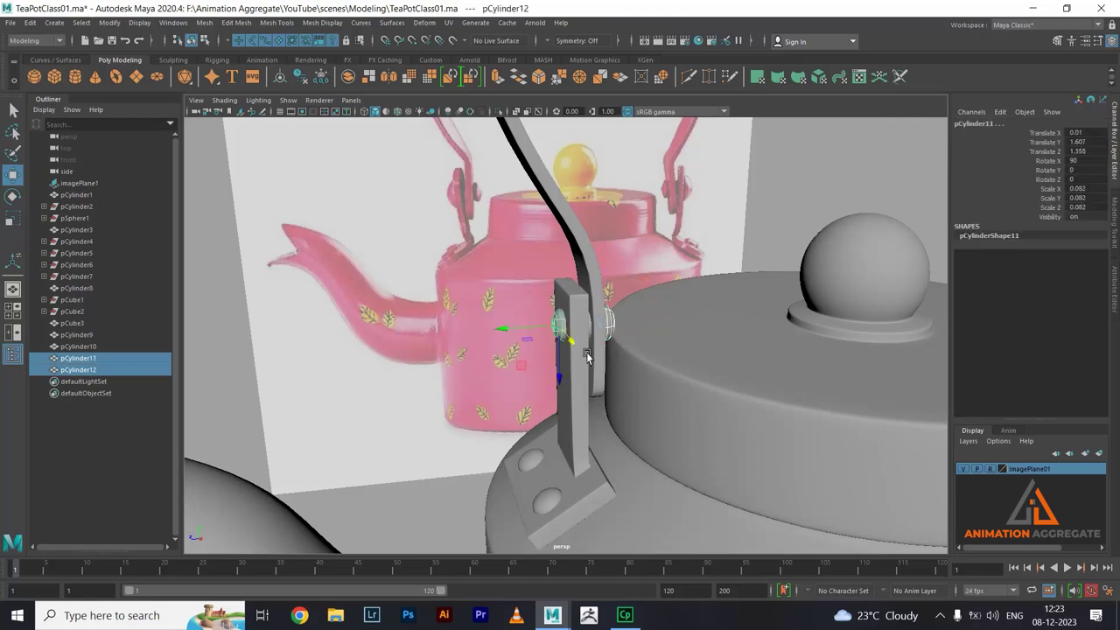
pyautogui.keyDown('shift'); pyautogui.click(582, 388); pyautogui.keyUp('shift')
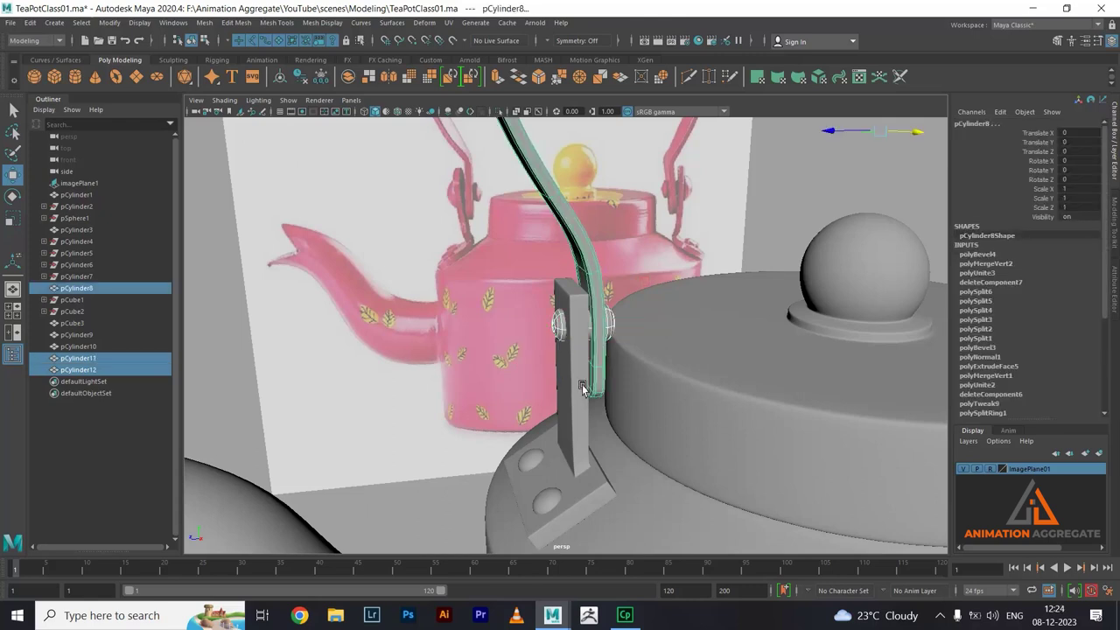
pyautogui.keyDown('shift'); pyautogui.click(592, 275); pyautogui.keyUp('shift')
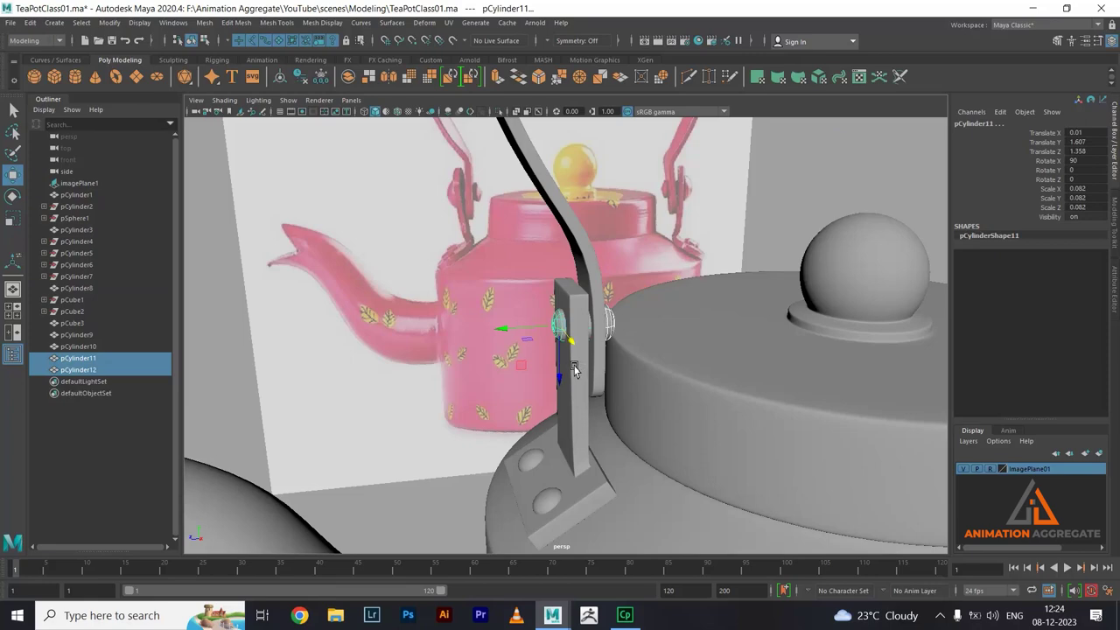
pyautogui.keyDown('shift'); pyautogui.click(547, 496); pyautogui.keyUp('shift')
pyautogui.keyDown('shift'); pyautogui.click(526, 452); pyautogui.keyUp('shift')
pyautogui.keyDown('shift'); pyautogui.click(537, 461); pyautogui.keyUp('shift')
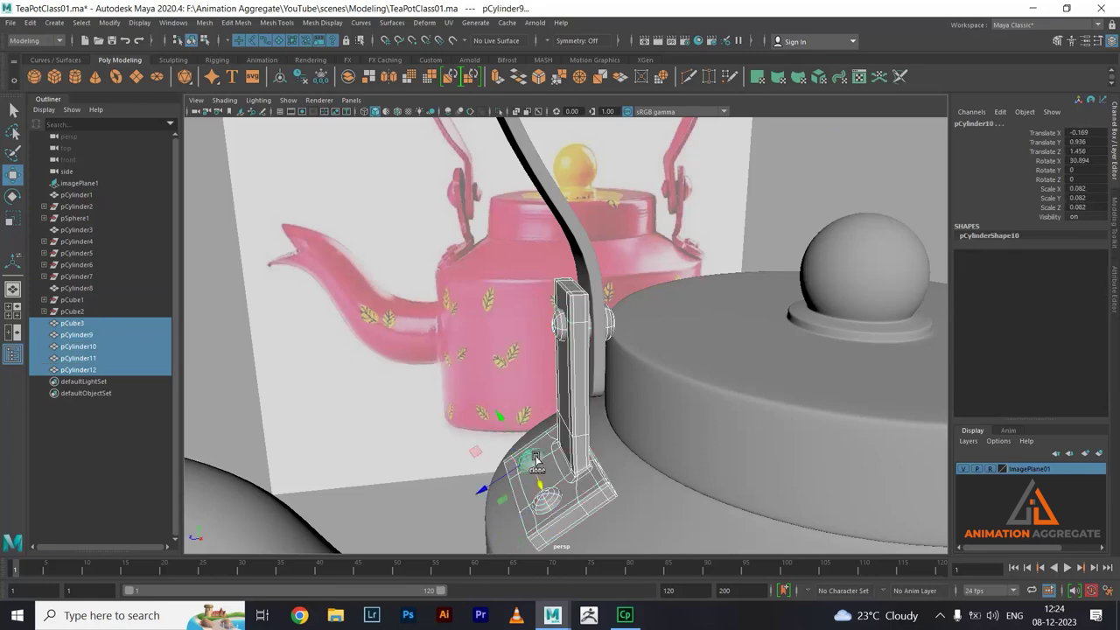
pyautogui.keyDown('alt'); pyautogui.moveTo(669, 427); pyautogui.dragTo(643, 313); pyautogui.keyUp('alt')
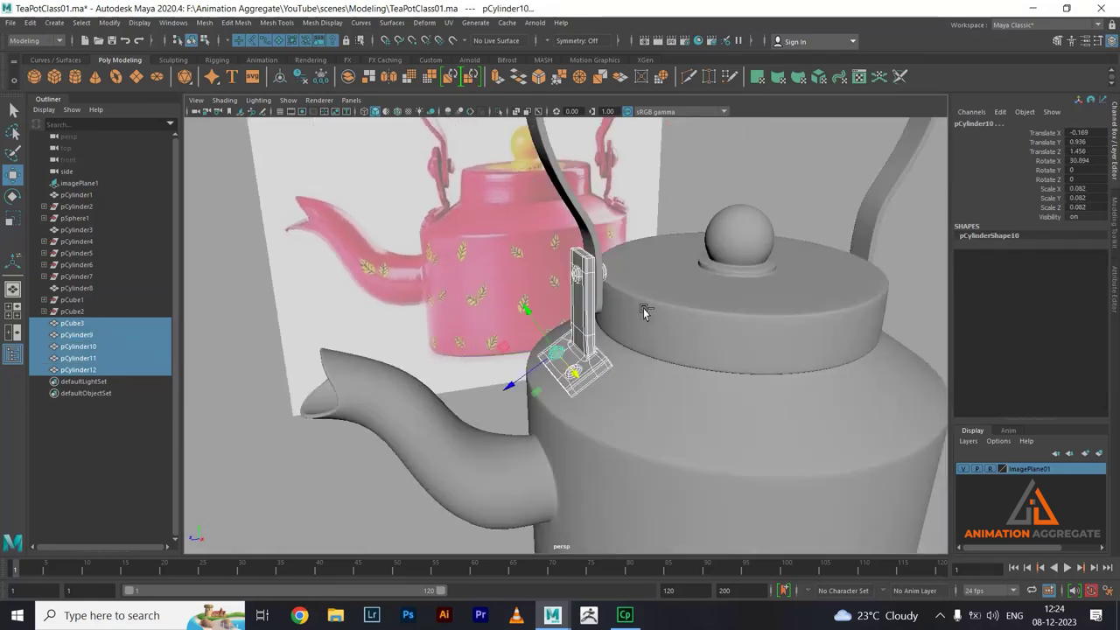
# - Group the bracket plate and rivets as group1 and duplicate it as group2
pyautogui.hotkey('ctrl', 'g')
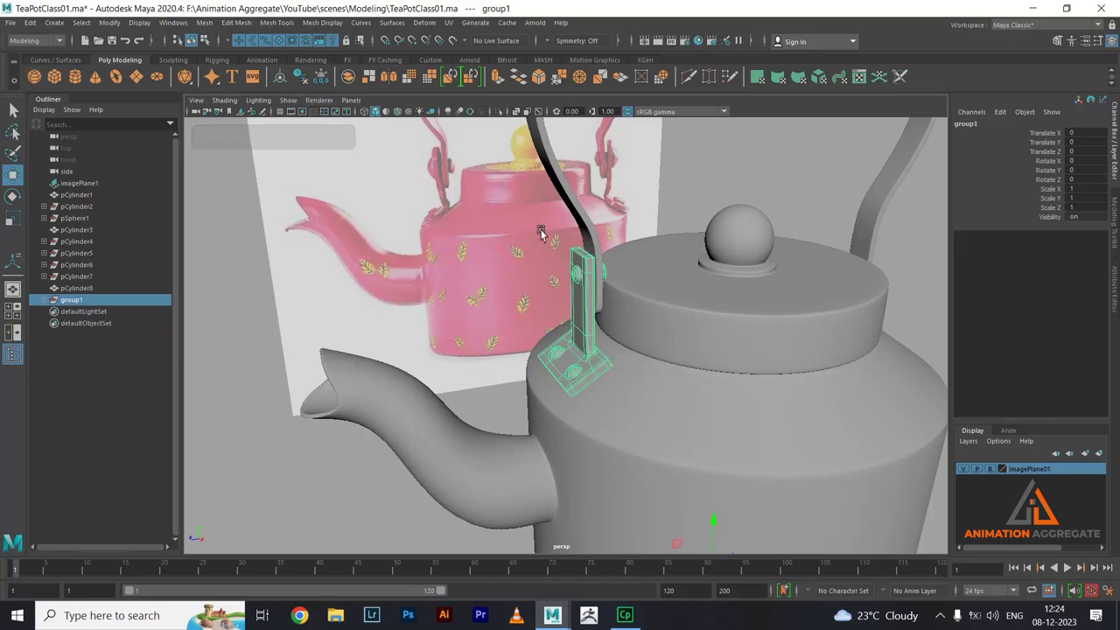
pyautogui.moveTo(630, 297)
pyautogui.keyDown('alt'); pyautogui.mouseDown()
pyautogui.moveTo(695, 338)
pyautogui.moveTo(583, 248)
pyautogui.mouseUp(); pyautogui.keyUp('alt')
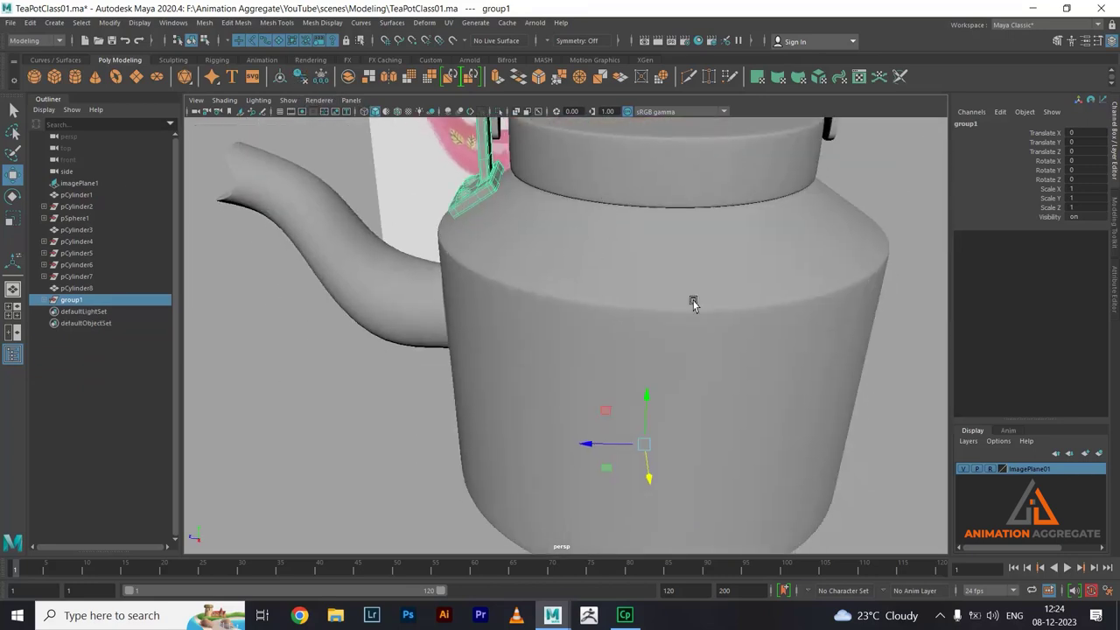
pyautogui.moveTo(812, 282)
pyautogui.keyDown('alt'); pyautogui.mouseDown()
pyautogui.moveTo(618, 332)
pyautogui.moveTo(550, 282)
pyautogui.moveTo(583, 288)
pyautogui.moveTo(570, 292)
pyautogui.mouseUp(); pyautogui.keyUp('alt')
pyautogui.hotkey('ctrl', 'g')
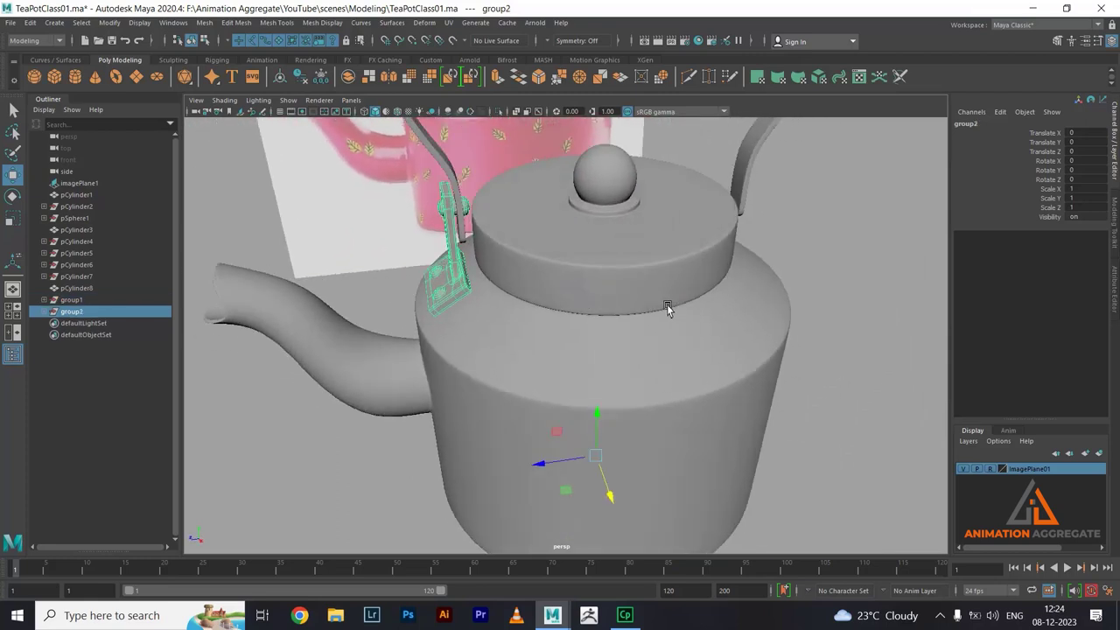
pyautogui.moveTo(779, 322)
pyautogui.keyDown('alt'); pyautogui.mouseDown()
pyautogui.moveTo(905, 312)
pyautogui.moveTo(770, 333)
pyautogui.mouseUp(); pyautogui.keyUp('alt')
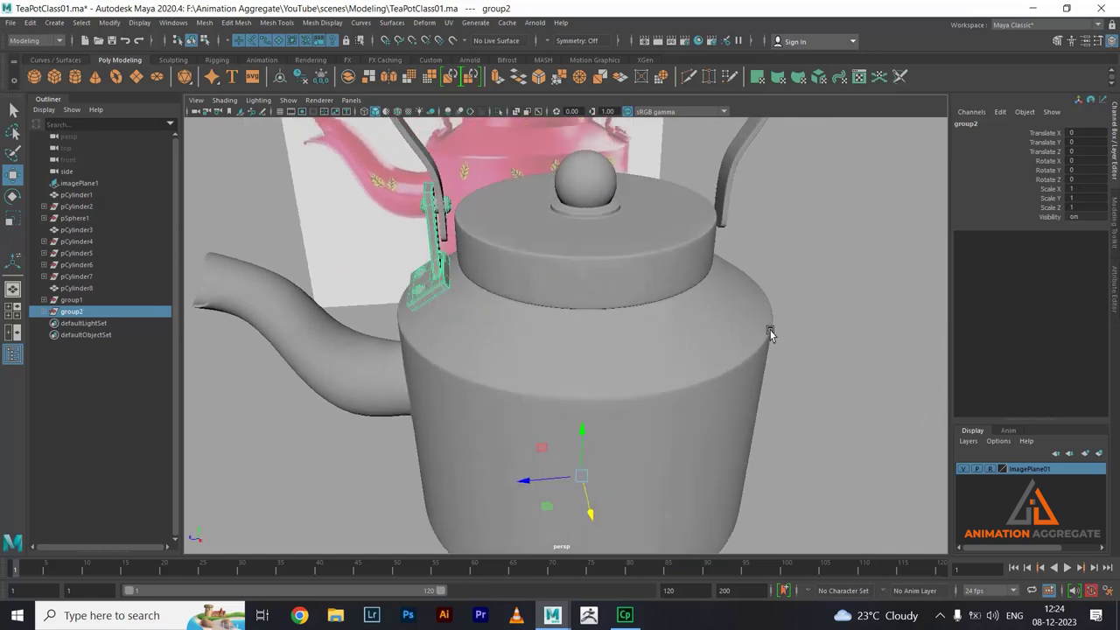
pyautogui.keyDown('alt'); pyautogui.moveTo(690, 268); pyautogui.dragTo(696, 243); pyautogui.keyUp('alt')
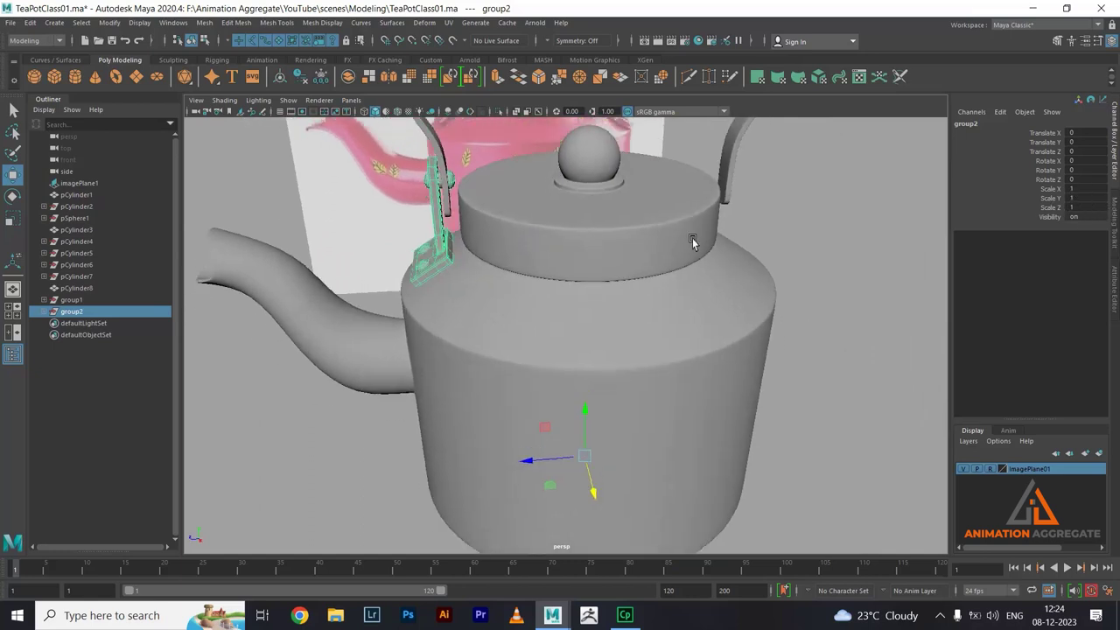
pyautogui.click(1083, 206)
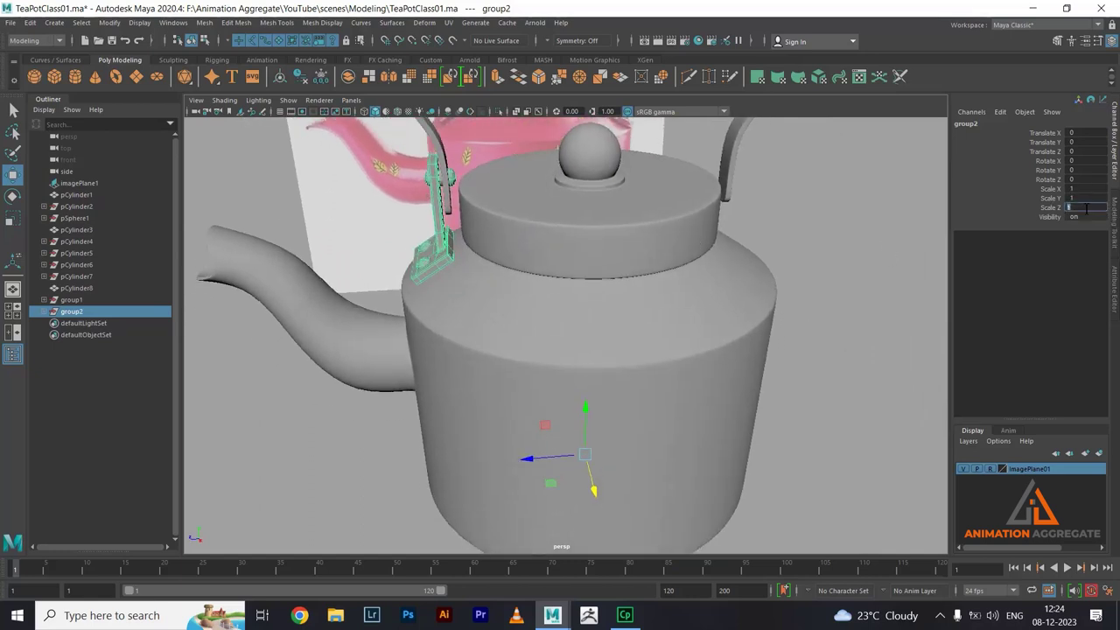
# - Set group2's Scale Z to -1, mirroring the bracket onto the handle's opposite end
pyautogui.write('-1')
pyautogui.press('Return')
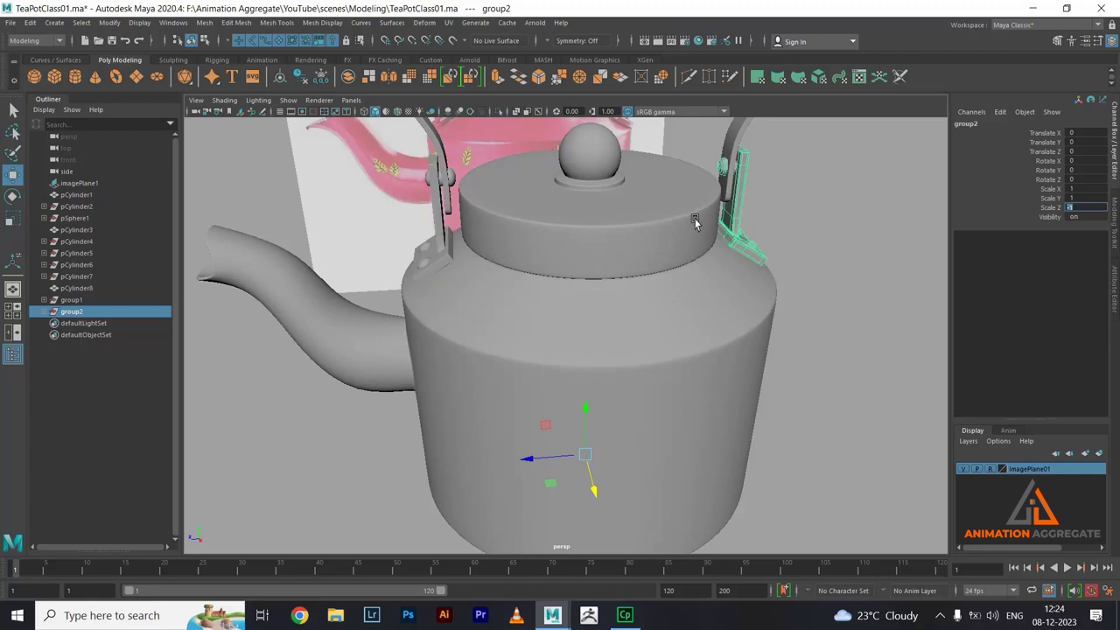
pyautogui.moveTo(740, 303)
pyautogui.keyDown('alt'); pyautogui.mouseDown()
pyautogui.moveTo(705, 259)
pyautogui.moveTo(756, 230)
pyautogui.moveTo(691, 252)
pyautogui.mouseUp(); pyautogui.keyUp('alt')
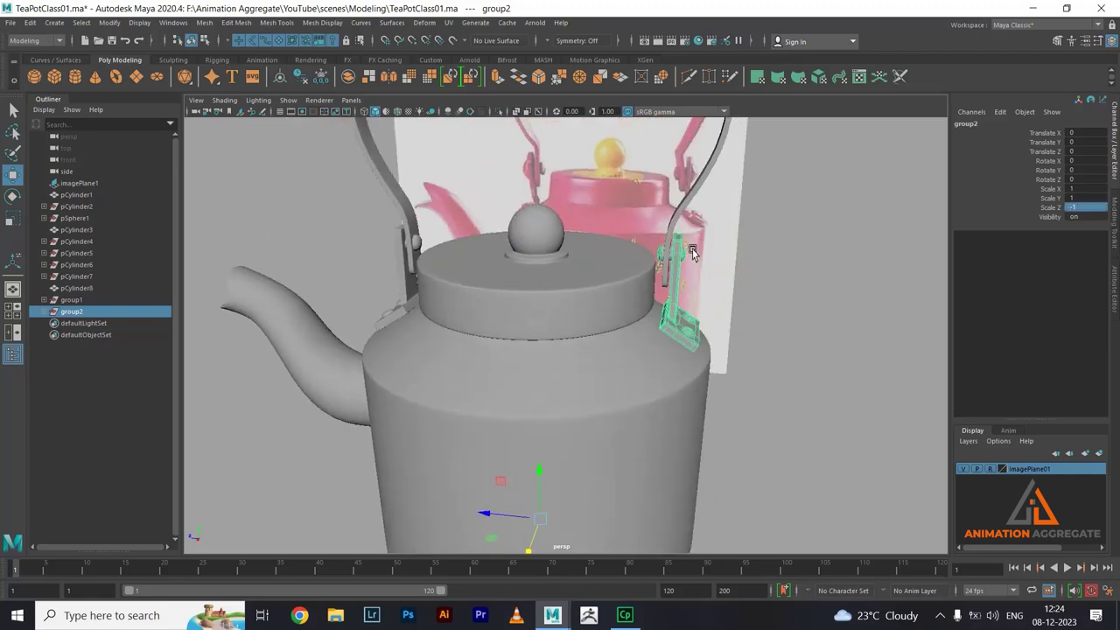
pyautogui.scroll(3, 691, 252)
pyautogui.scroll(3, 680, 387)
pyautogui.keyDown('alt'); pyautogui.moveTo(680, 388); pyautogui.dragTo(732, 396); pyautogui.keyUp('alt')
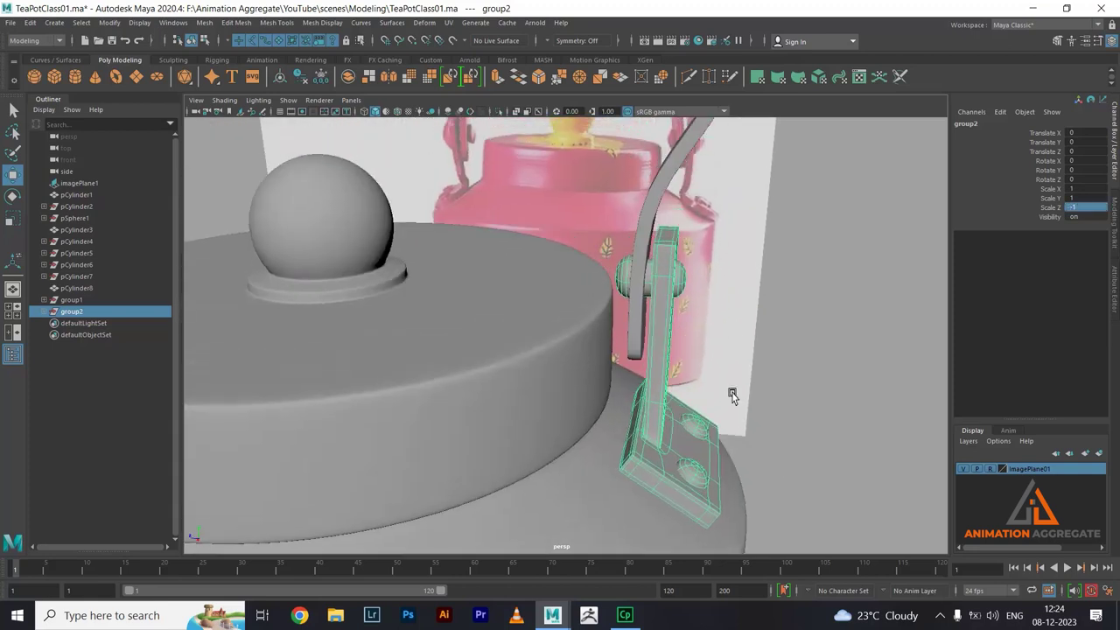
pyautogui.scroll(-5, 733, 396)
pyautogui.scroll(-5, 700, 385)
pyautogui.scroll(-3, 675, 374)
pyautogui.click(685, 317)
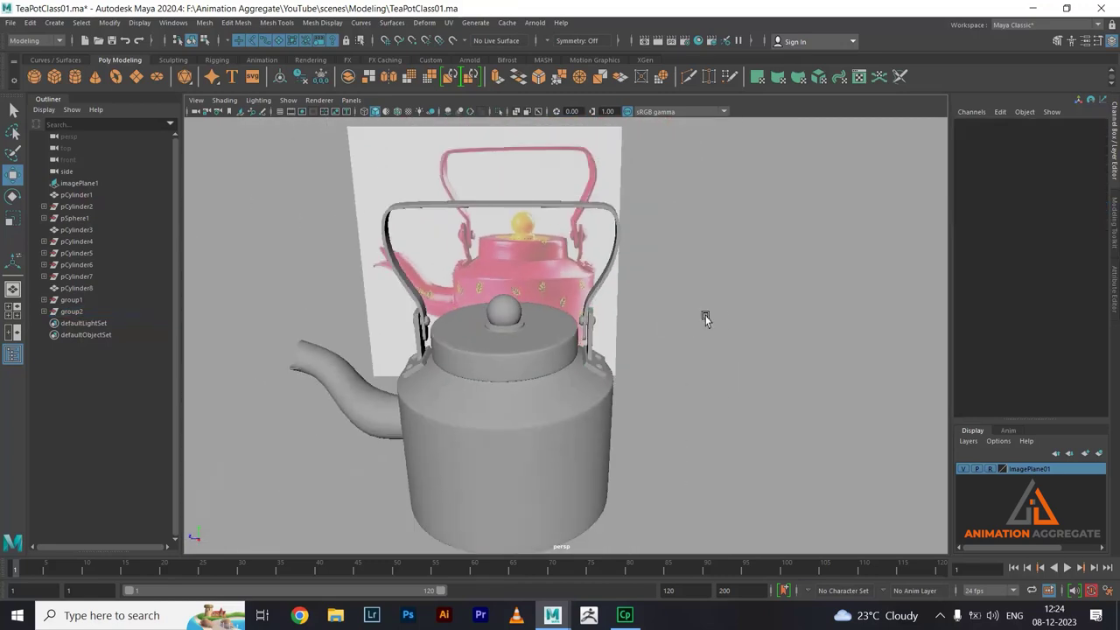
pyautogui.moveTo(705, 318)
pyautogui.keyDown('alt'); pyautogui.mouseDown()
pyautogui.moveTo(618, 358)
pyautogui.moveTo(642, 400)
pyautogui.moveTo(670, 325)
pyautogui.moveTo(662, 338)
pyautogui.moveTo(570, 343)
pyautogui.moveTo(583, 371)
pyautogui.moveTo(640, 342)
pyautogui.moveTo(634, 322)
pyautogui.moveTo(643, 332)
pyautogui.mouseUp(); pyautogui.keyUp('alt')
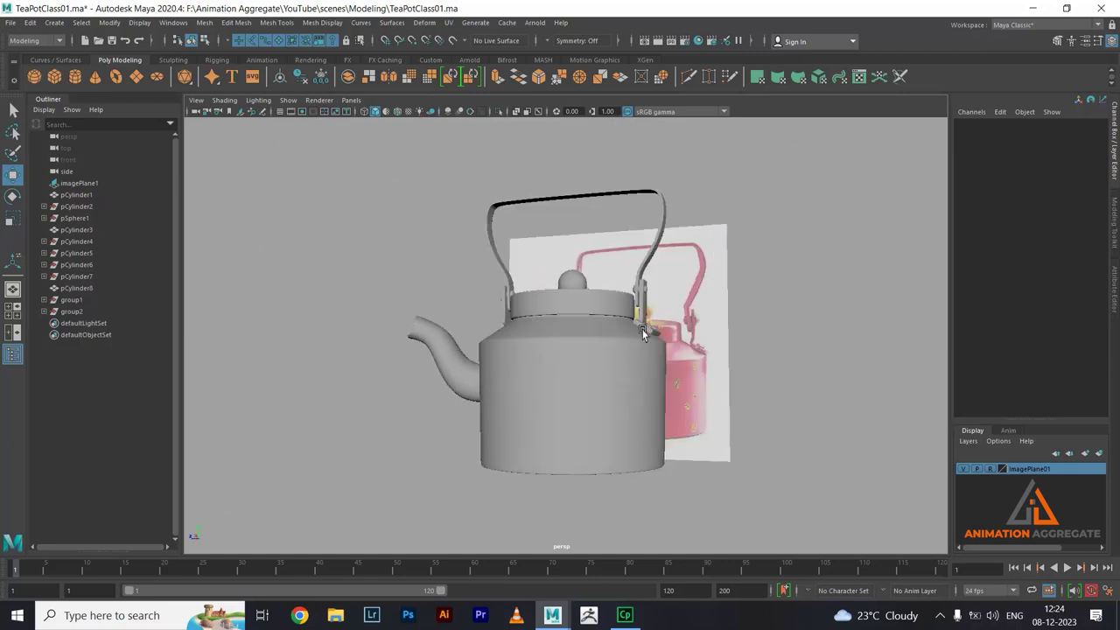
pyautogui.keyDown('alt'); pyautogui.moveTo(642, 333); pyautogui.dragTo(674, 302, button='middle'); pyautogui.keyUp('alt')
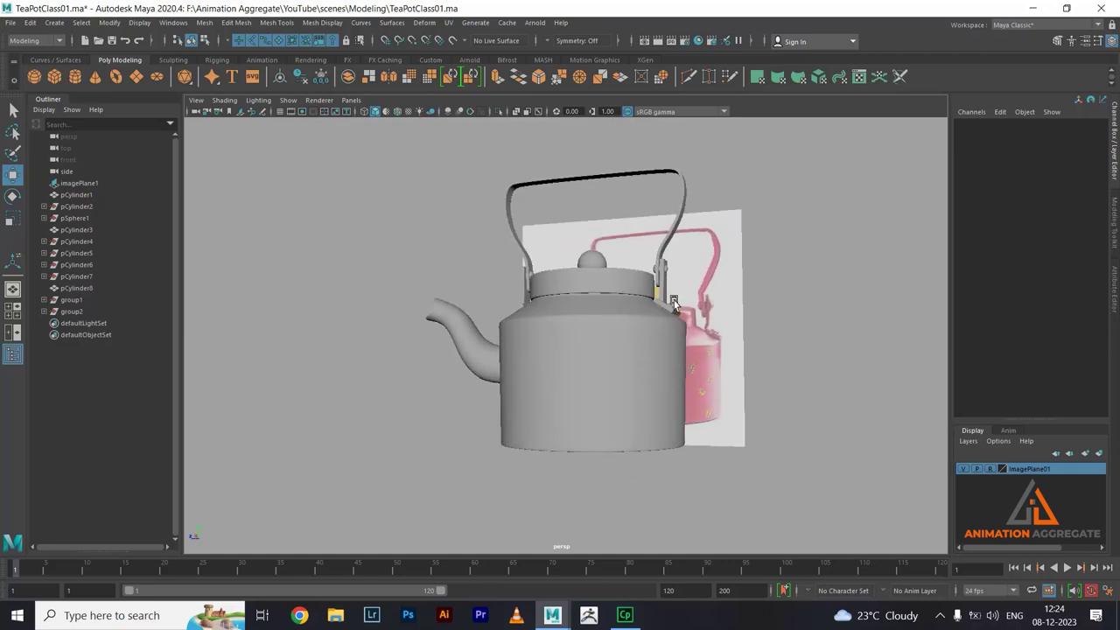